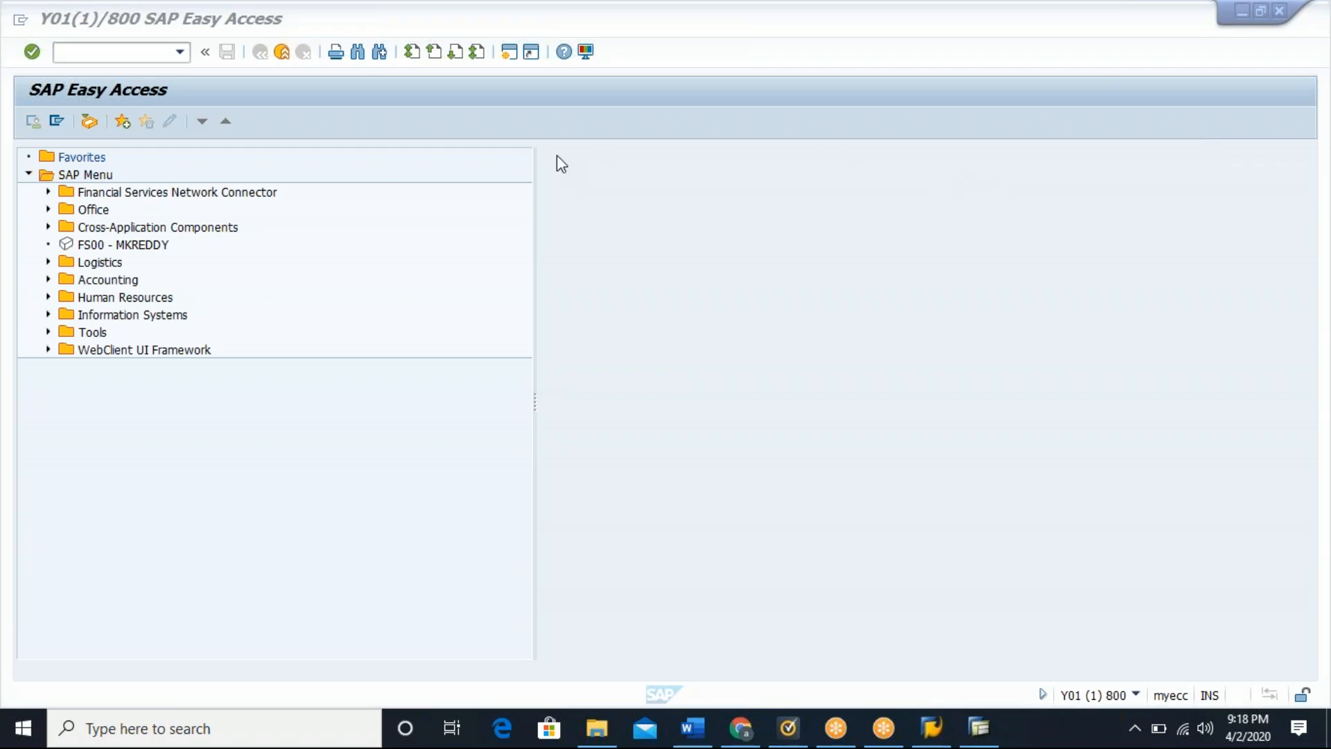
# Step: Open transaction VA01 for creating a sales order
pyautogui.click(104, 53)
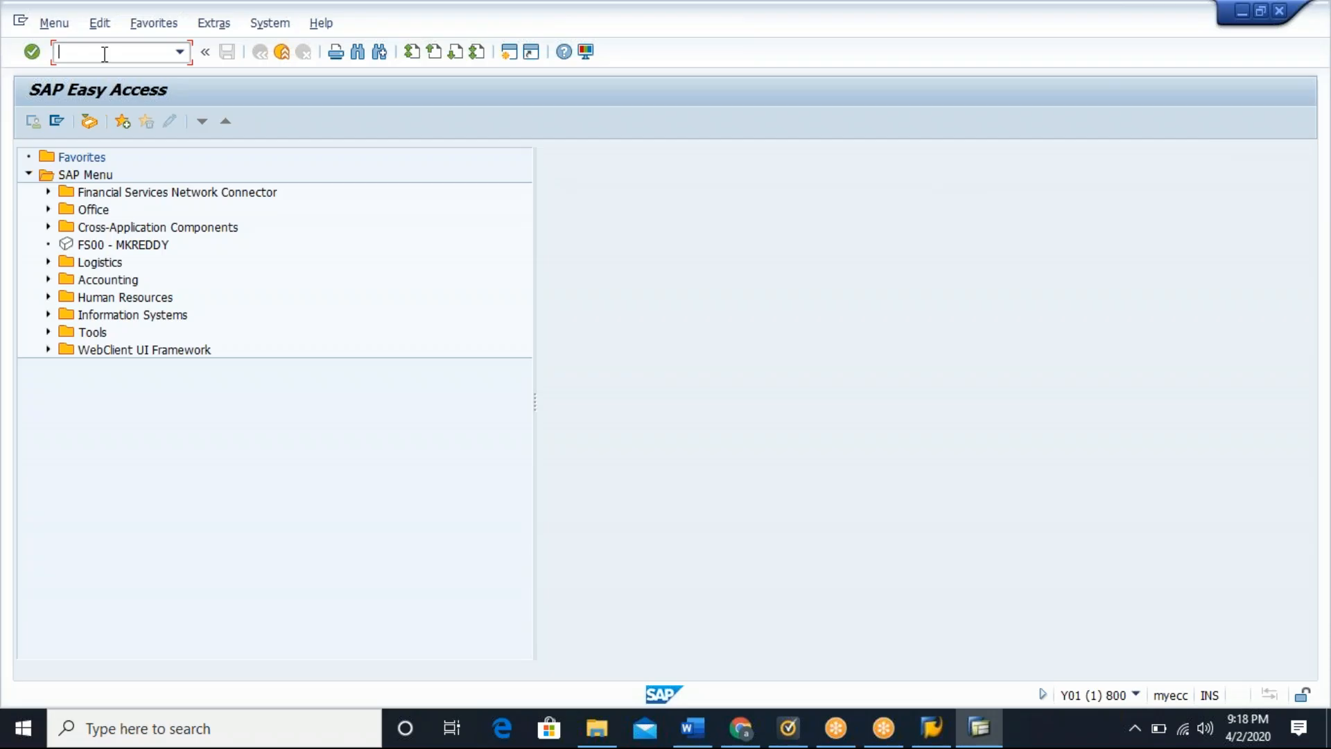
pyautogui.write('/nva01')
pyautogui.press('Return')
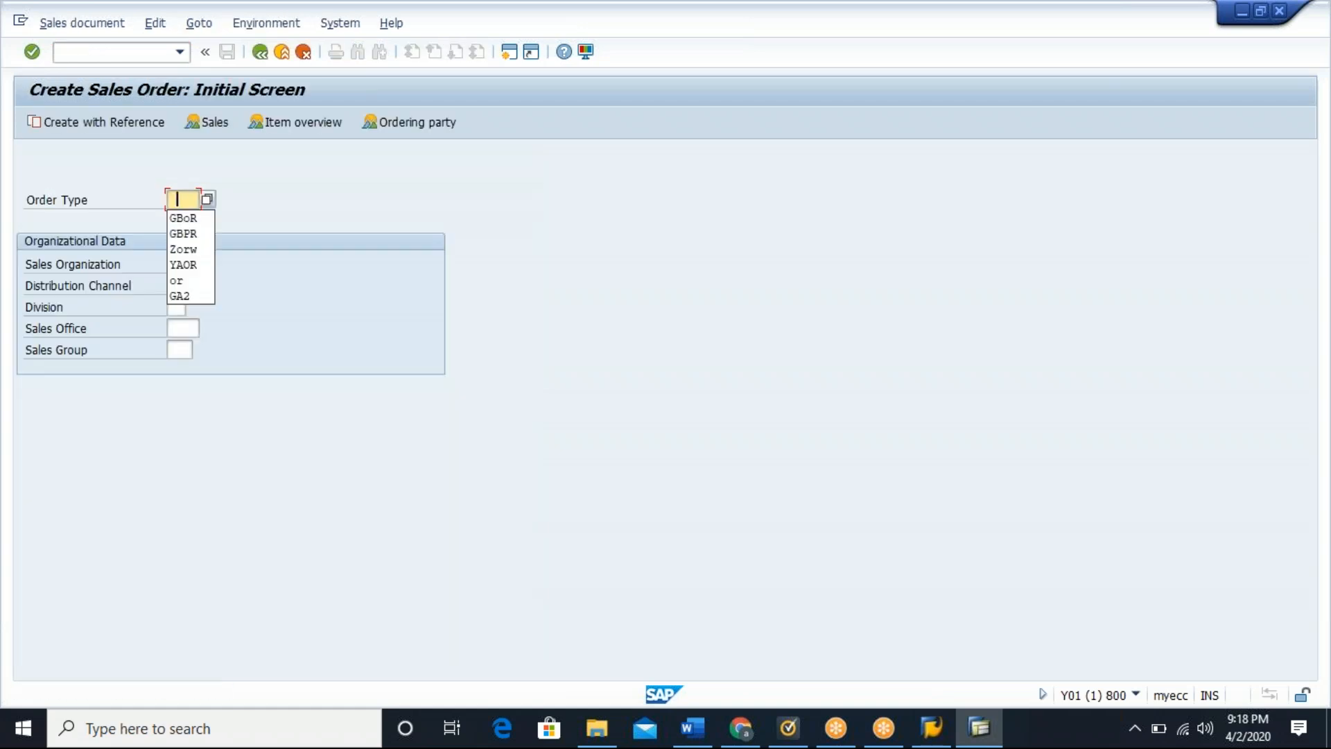
# Step: Start a sales order of type GBOR for sales organization GB00, distribution channel GB and division GB
pyautogui.click(183, 218)
pyautogui.click(176, 264)
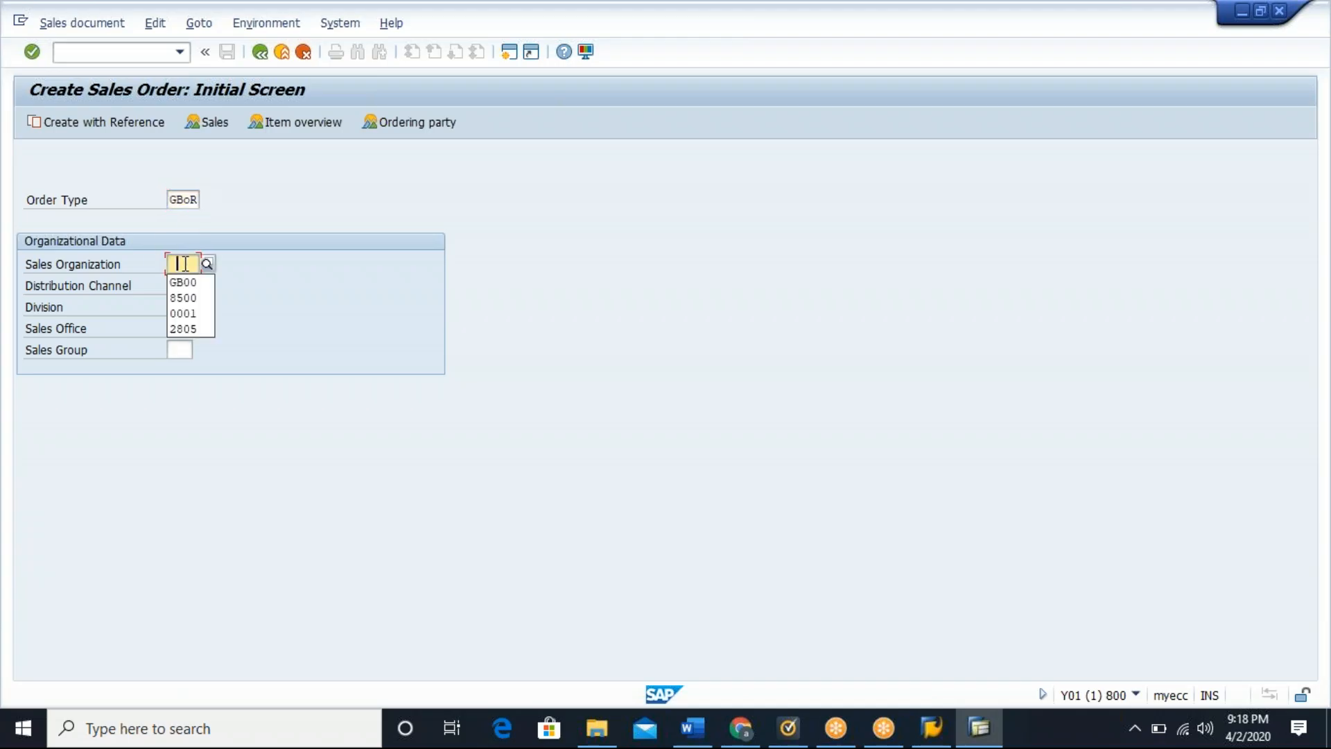
pyautogui.click(182, 283)
pyautogui.click(174, 284)
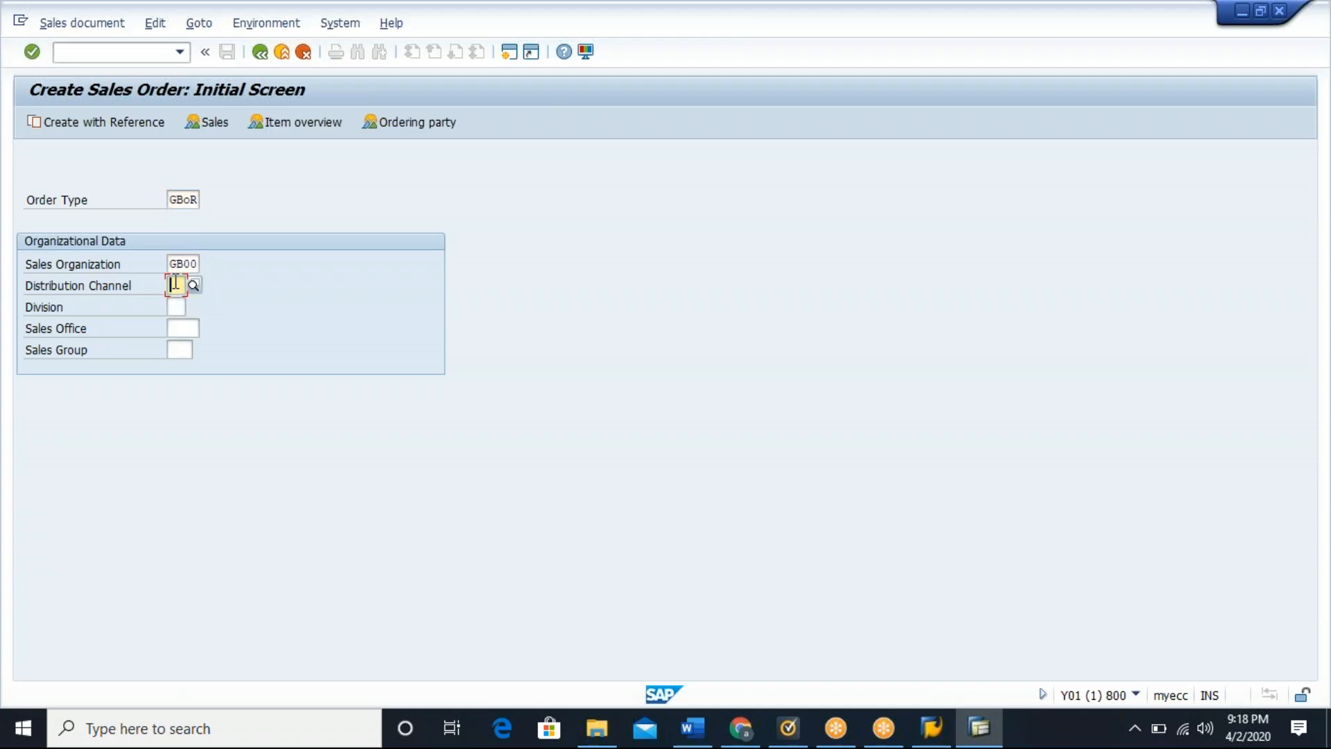
pyautogui.click(175, 303)
pyautogui.click(176, 306)
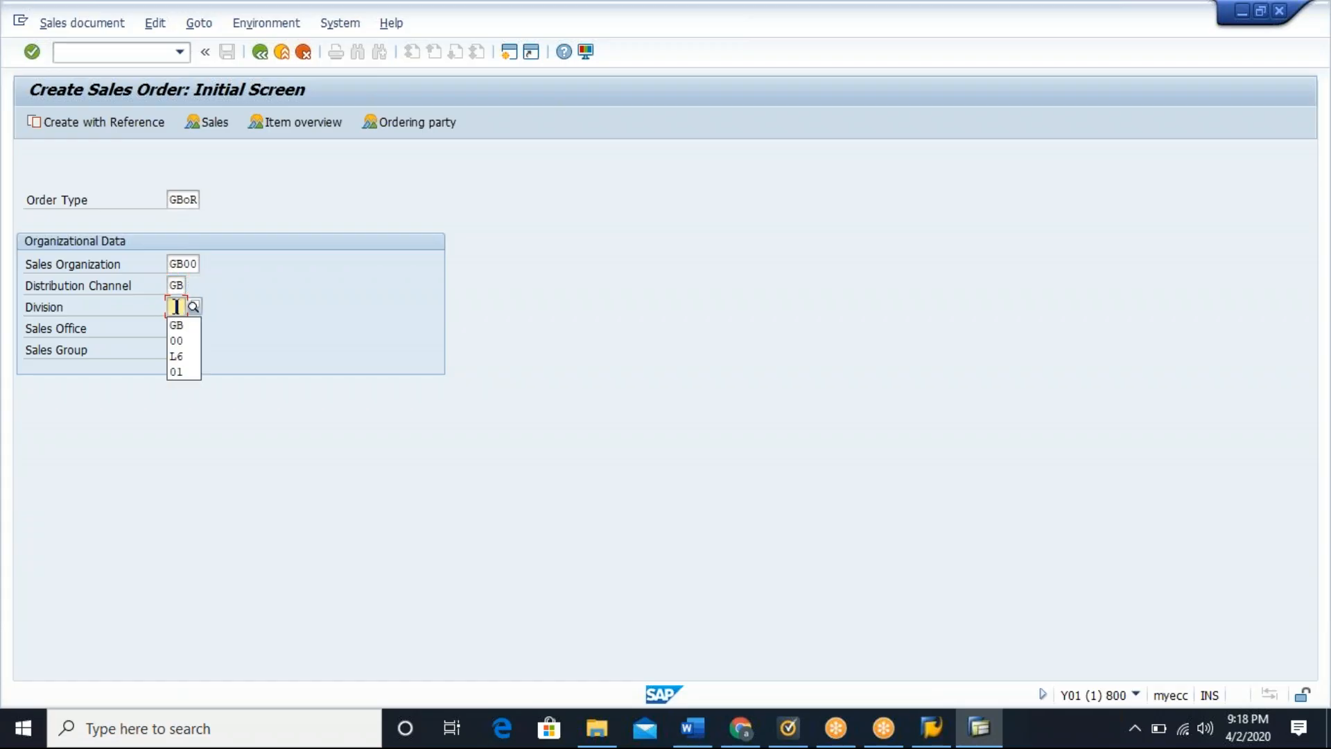
pyautogui.click(176, 325)
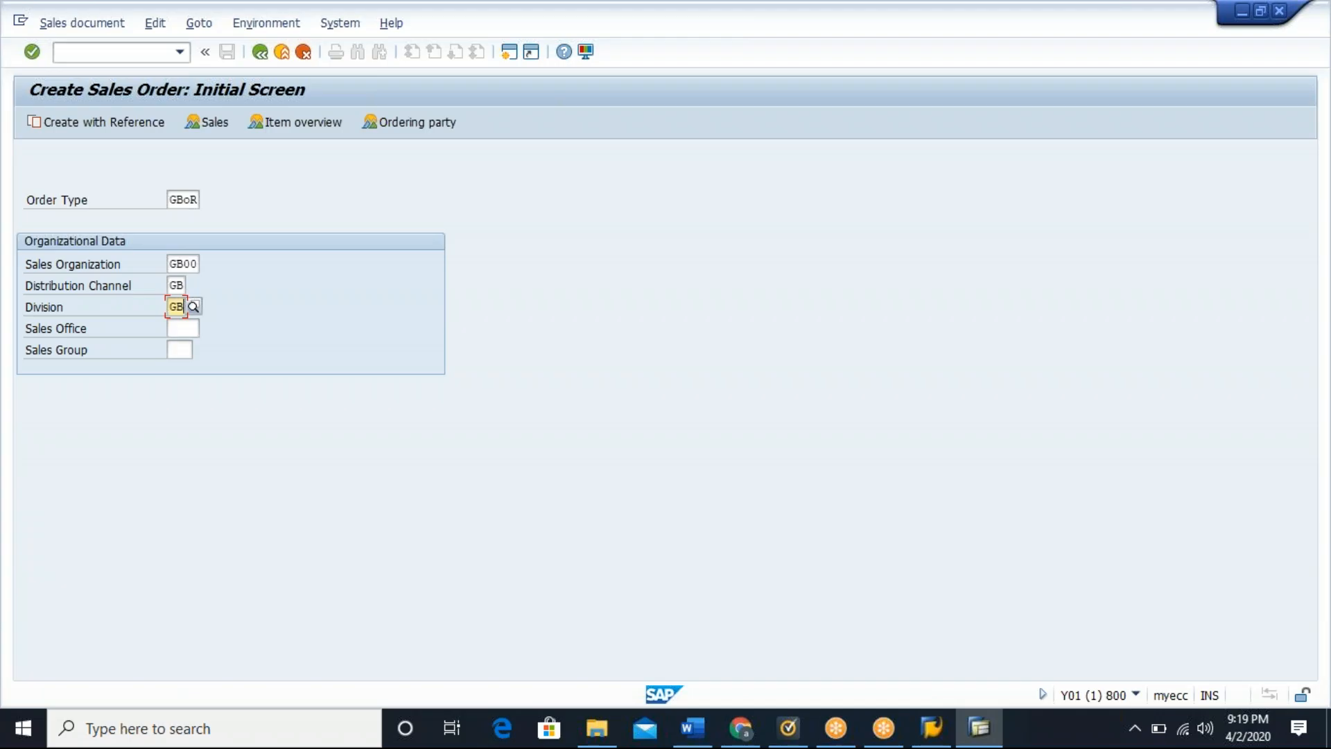
pyautogui.click(32, 53)
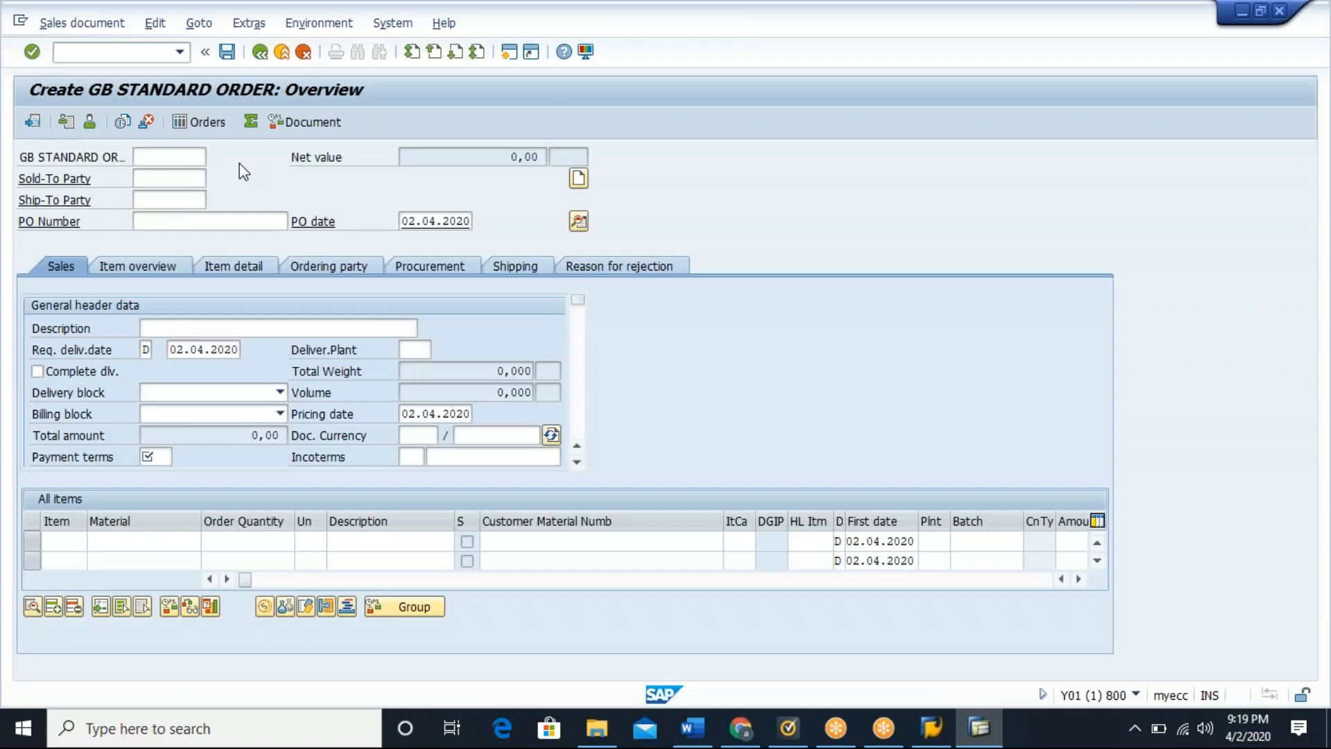
# Step: Enter the sold-to party's customer number and set the payment terms to 0001
pyautogui.click(171, 180)
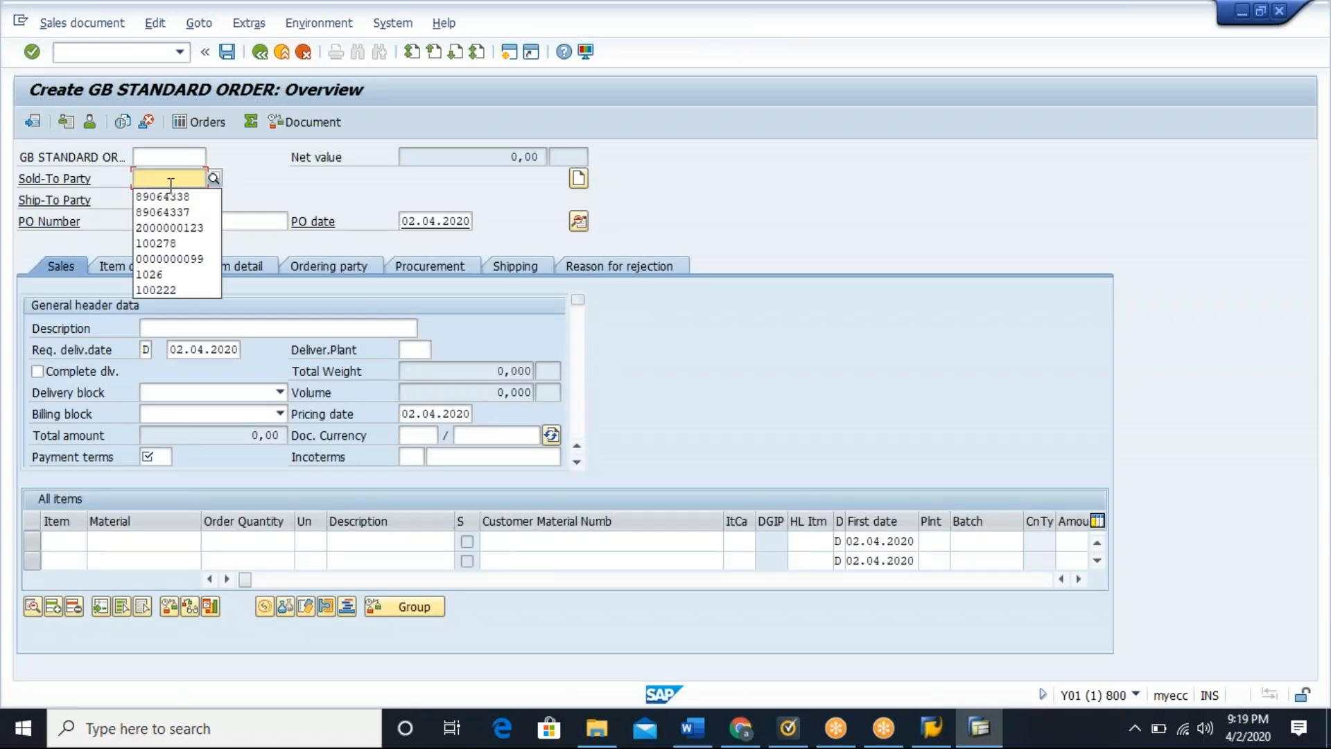
pyautogui.click(172, 197)
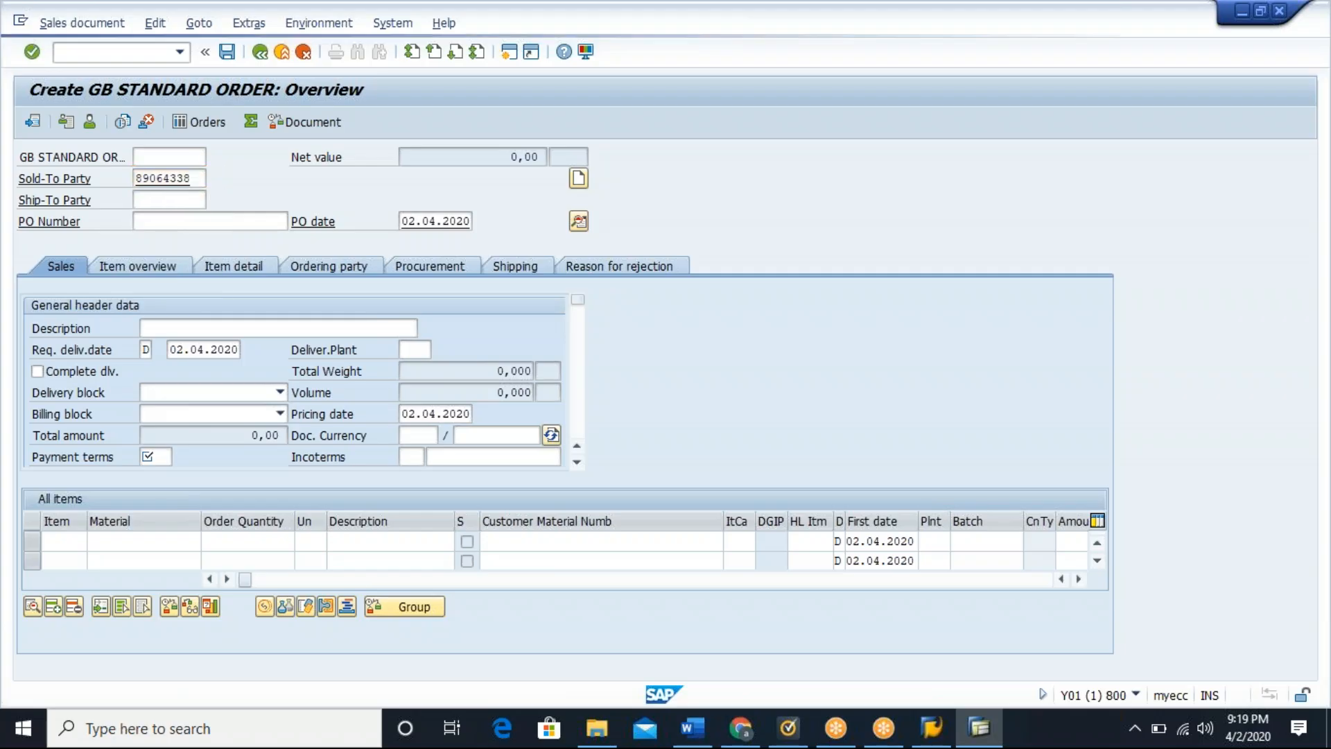
pyautogui.click(149, 457)
pyautogui.click(161, 476)
# Step: Set the Incoterms to FOB with location FOB, acknowledge the freight message and return to the order overview
pyautogui.click(405, 456)
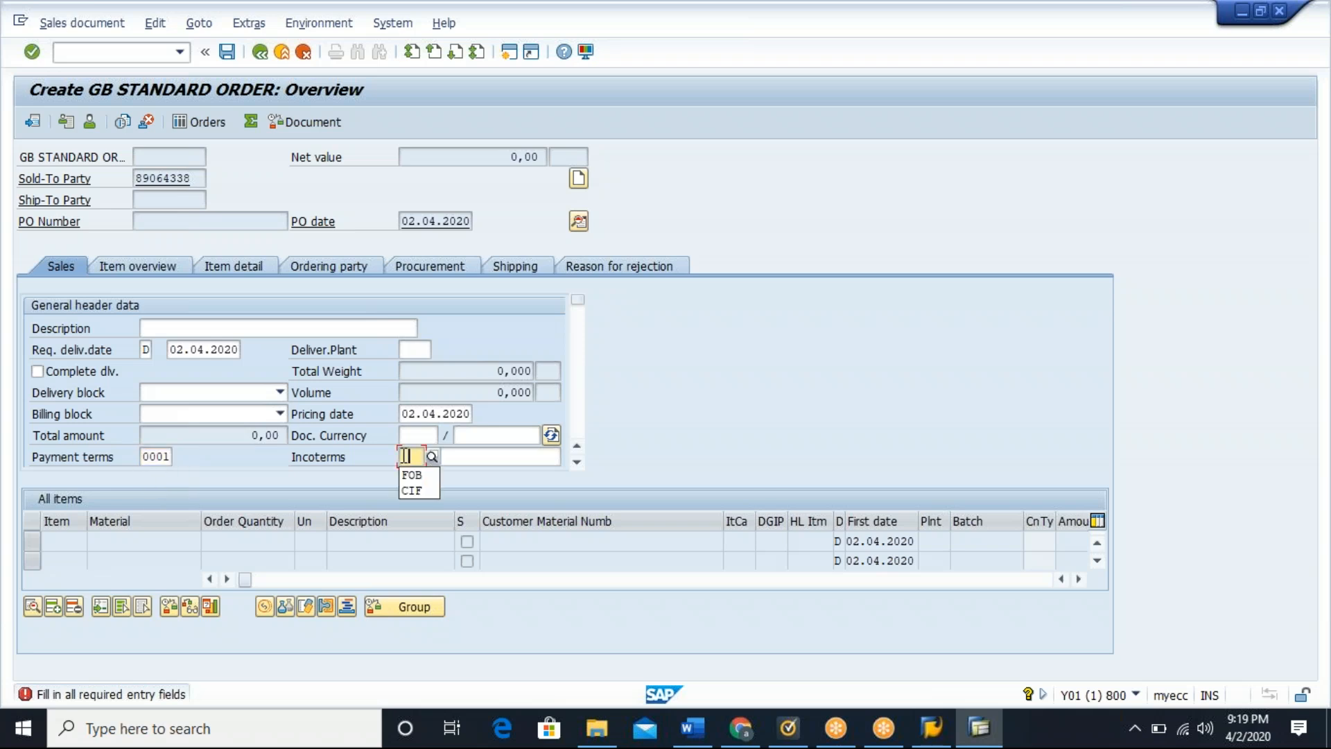
pyautogui.click(411, 475)
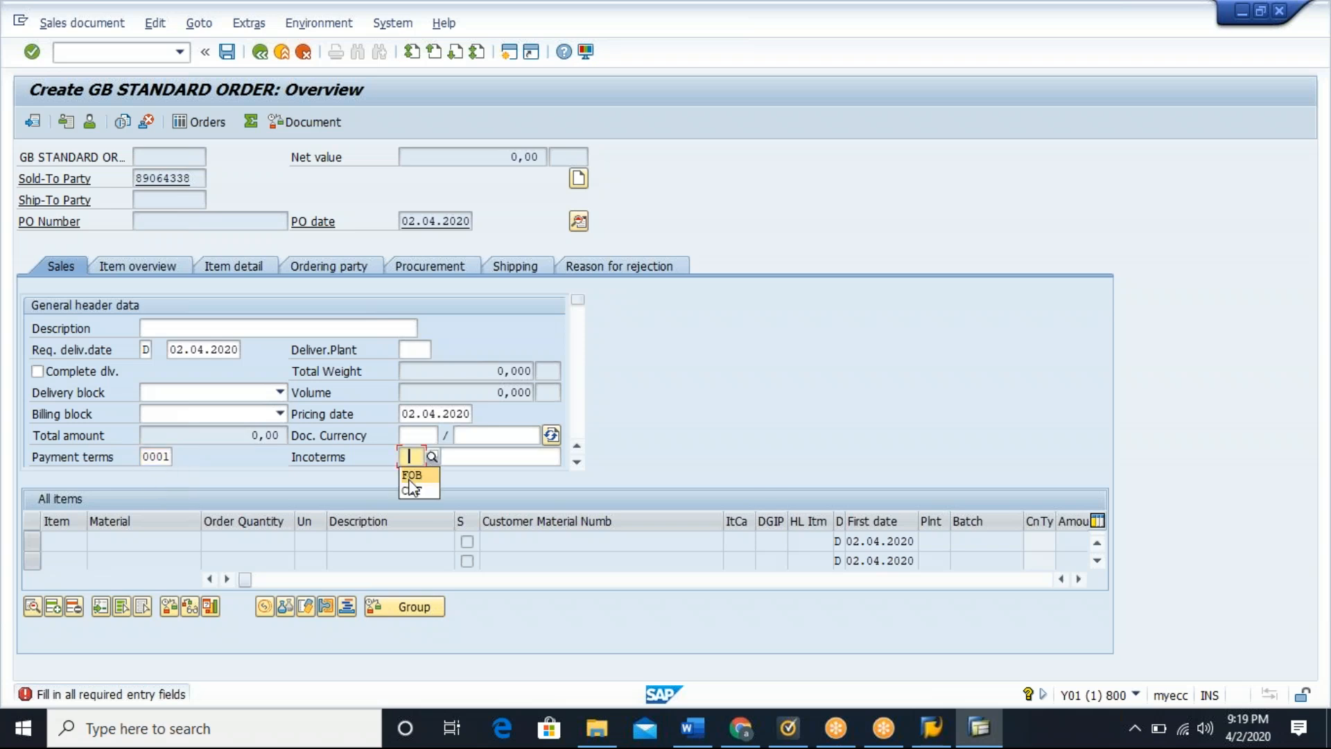
pyautogui.click(487, 459)
pyautogui.click(445, 475)
pyautogui.press('Return')
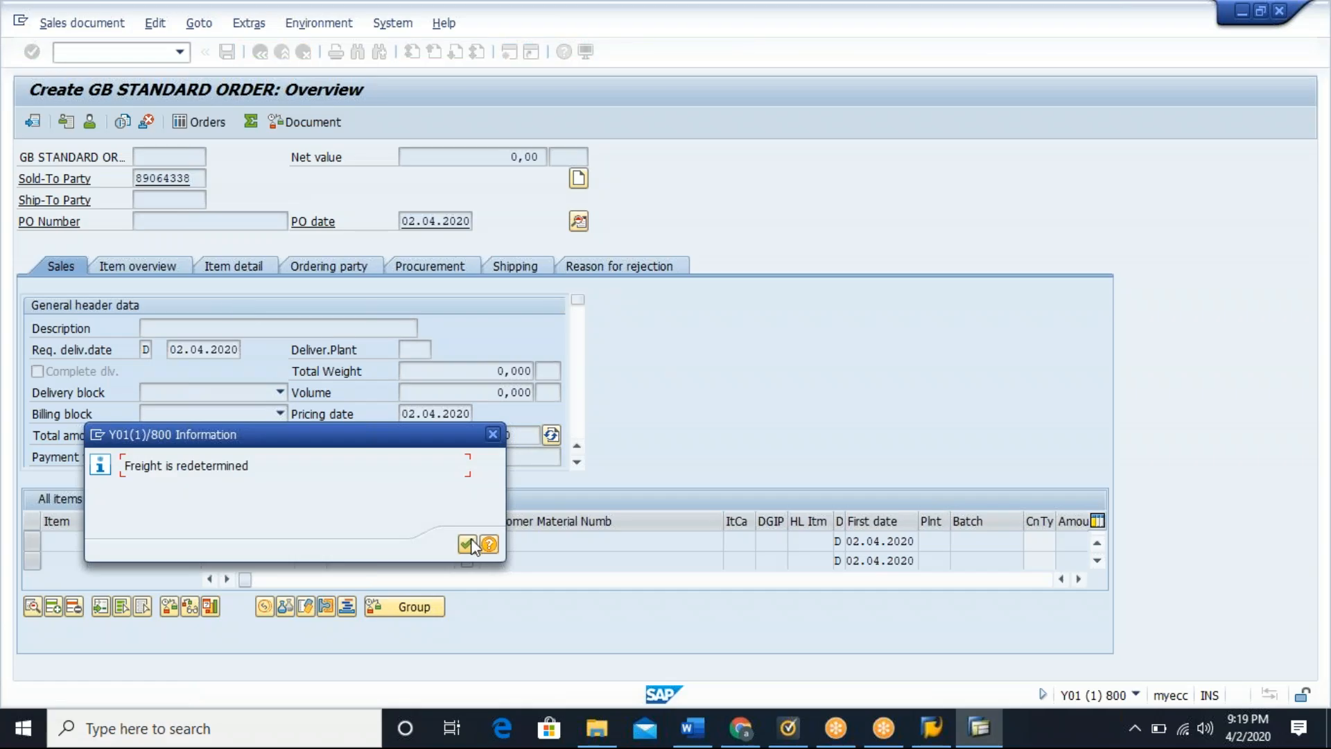
pyautogui.click(469, 545)
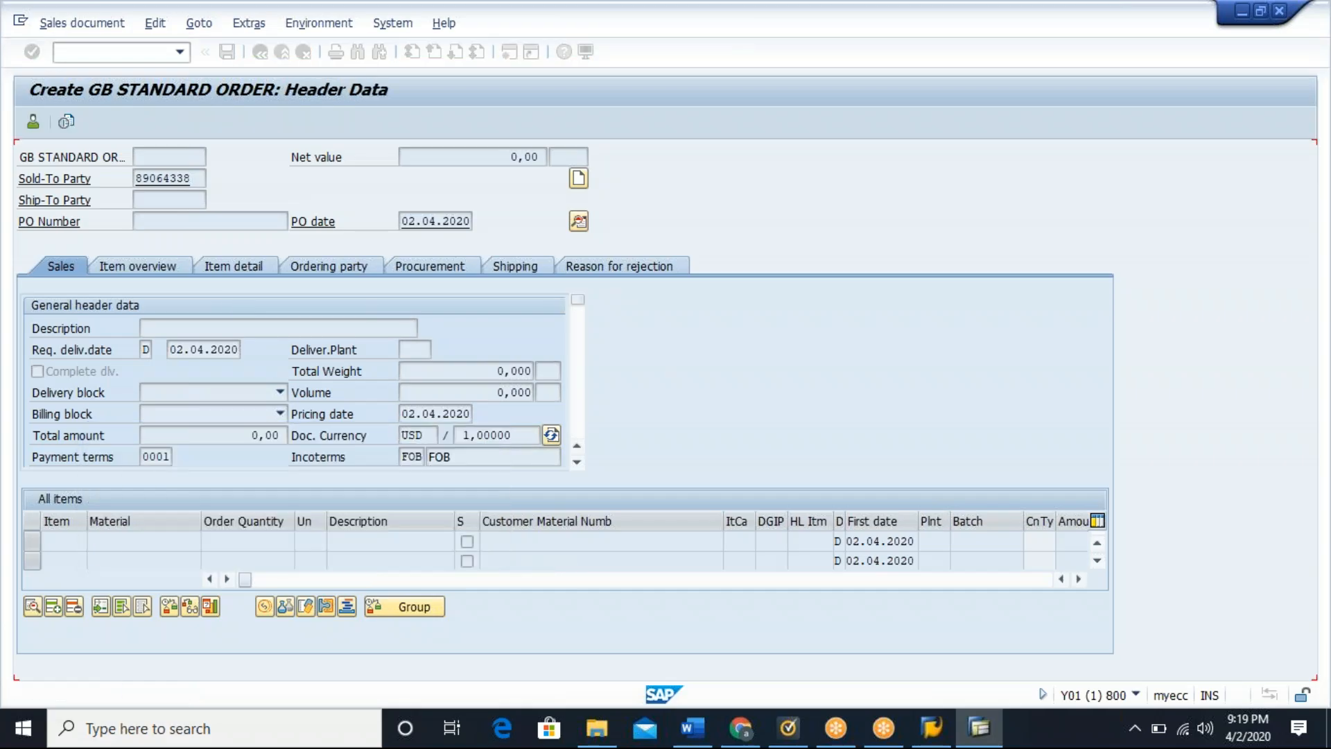
pyautogui.click(260, 54)
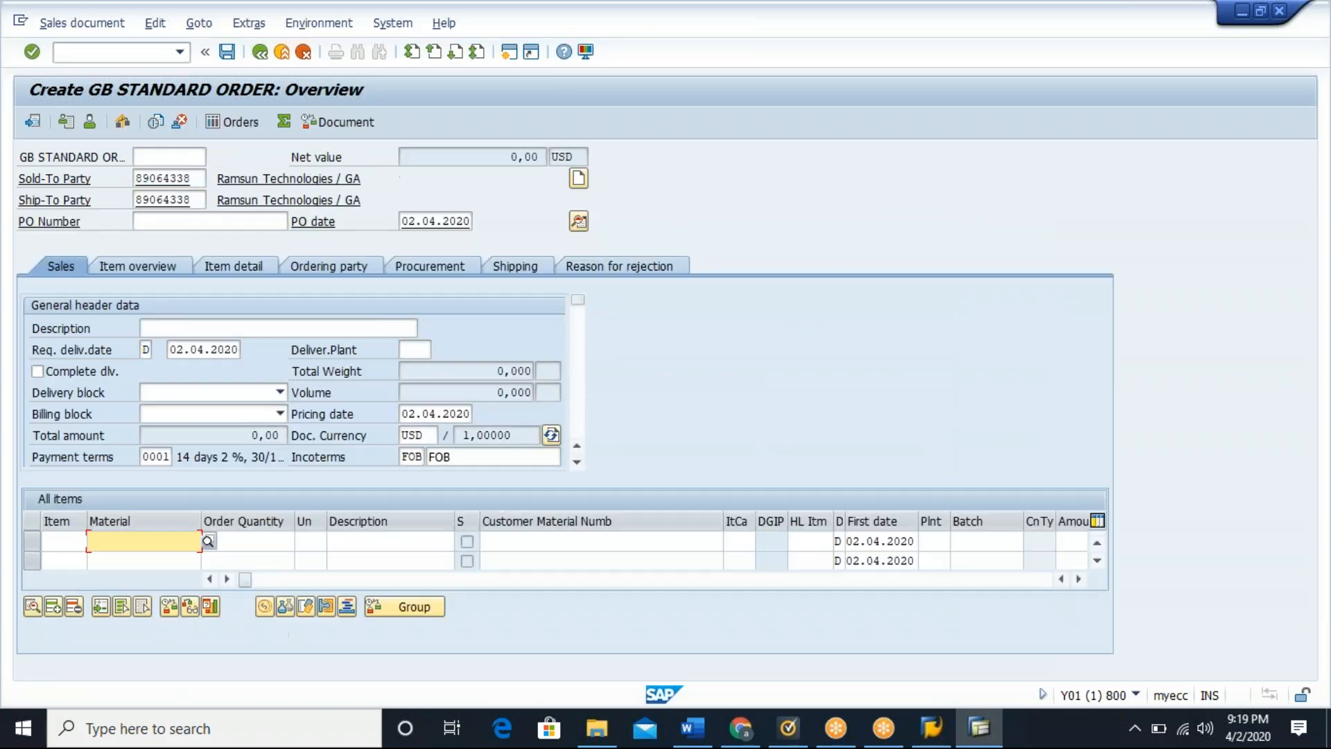
# Step: Enter "April 2nd 2020- test1" as the order's PO number
pyautogui.click(166, 220)
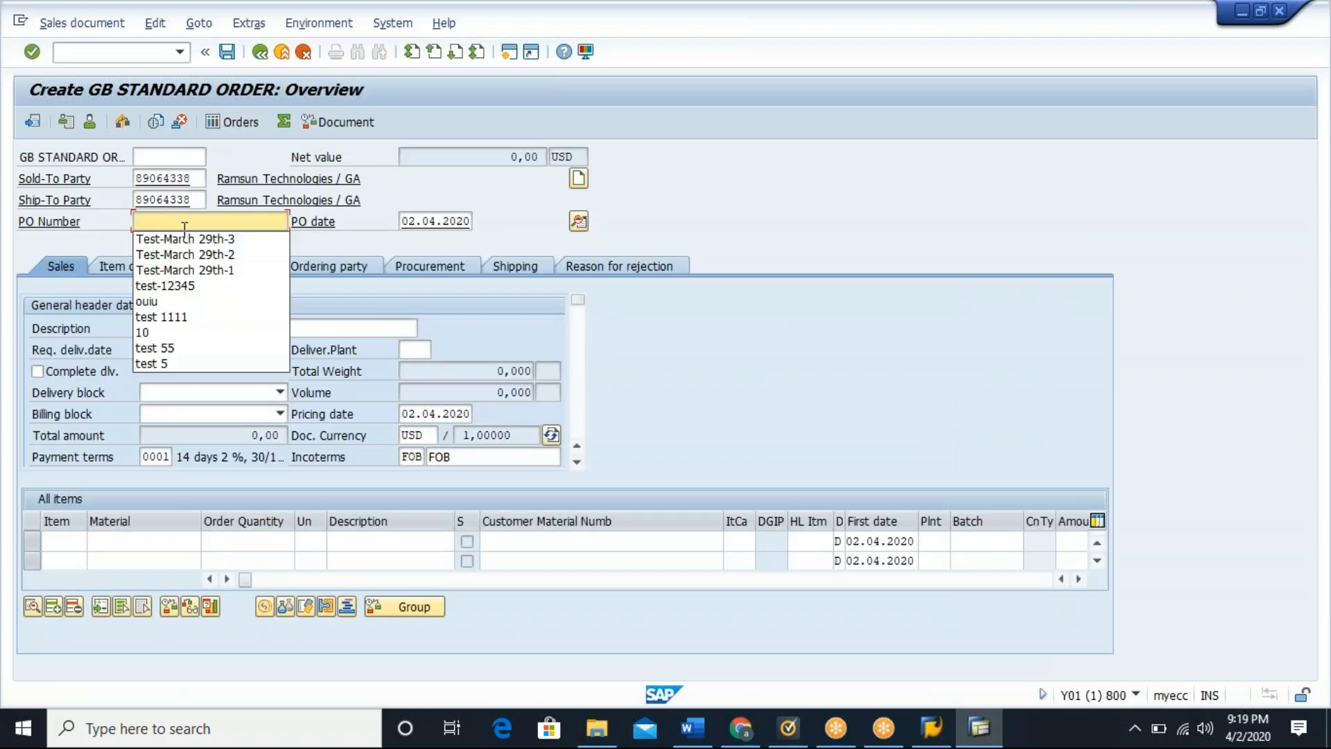
pyautogui.click(186, 238)
pyautogui.press('BackSpace')
pyautogui.press('BackSpace')
pyautogui.press('BackSpace')
pyautogui.press('BackSpace')
pyautogui.press('BackSpace')
pyautogui.press('BackSpace')
pyautogui.press('BackSpace')
pyautogui.press('BackSpace')
pyautogui.press('BackSpace')
pyautogui.press('BackSpace')
pyautogui.press('BackSpace')
pyautogui.press('BackSpace')
pyautogui.press('BackSpace')
pyautogui.press('BackSpace')
pyautogui.press('BackSpace')
pyautogui.press('BackSpace')
pyautogui.press('BackSpace')
pyautogui.write('April 2')
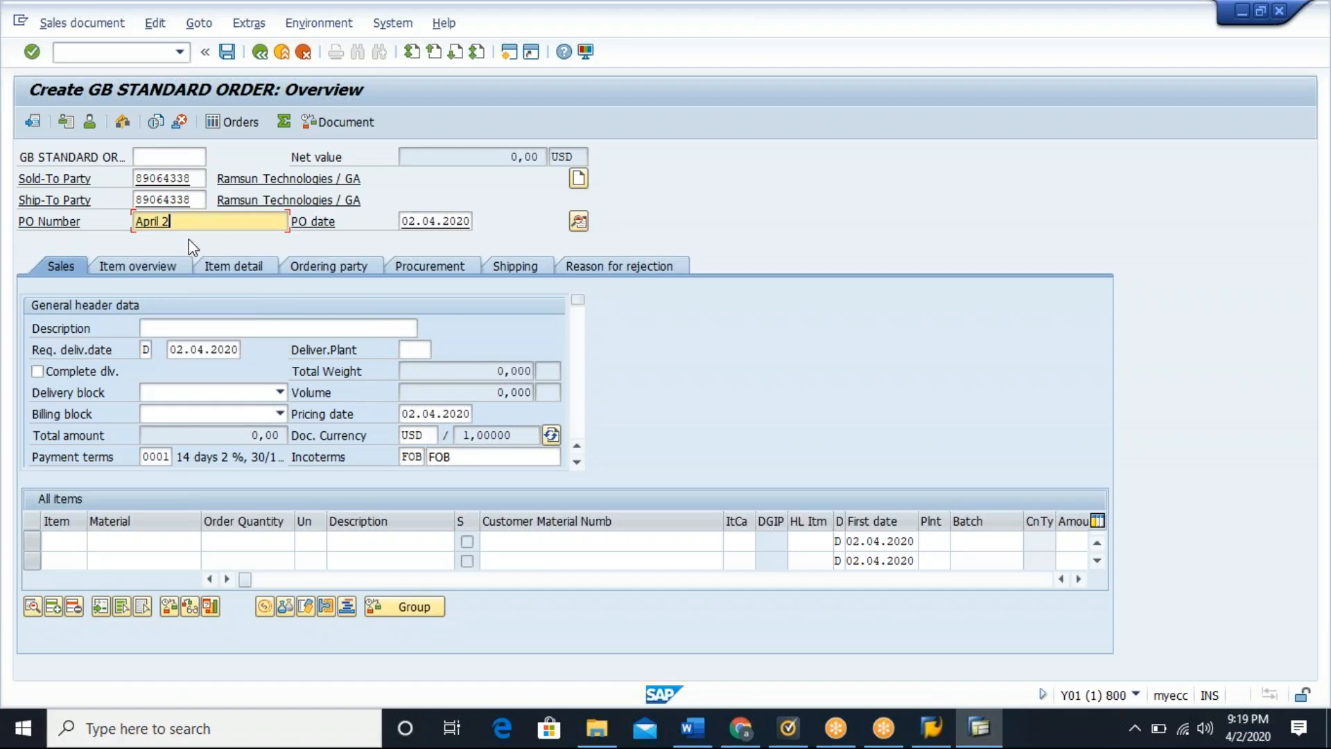
pyautogui.write('nd 2020- test1')
# Step: Add material T-GTR as the first order item with an order quantity of 10
pyautogui.click(62, 546)
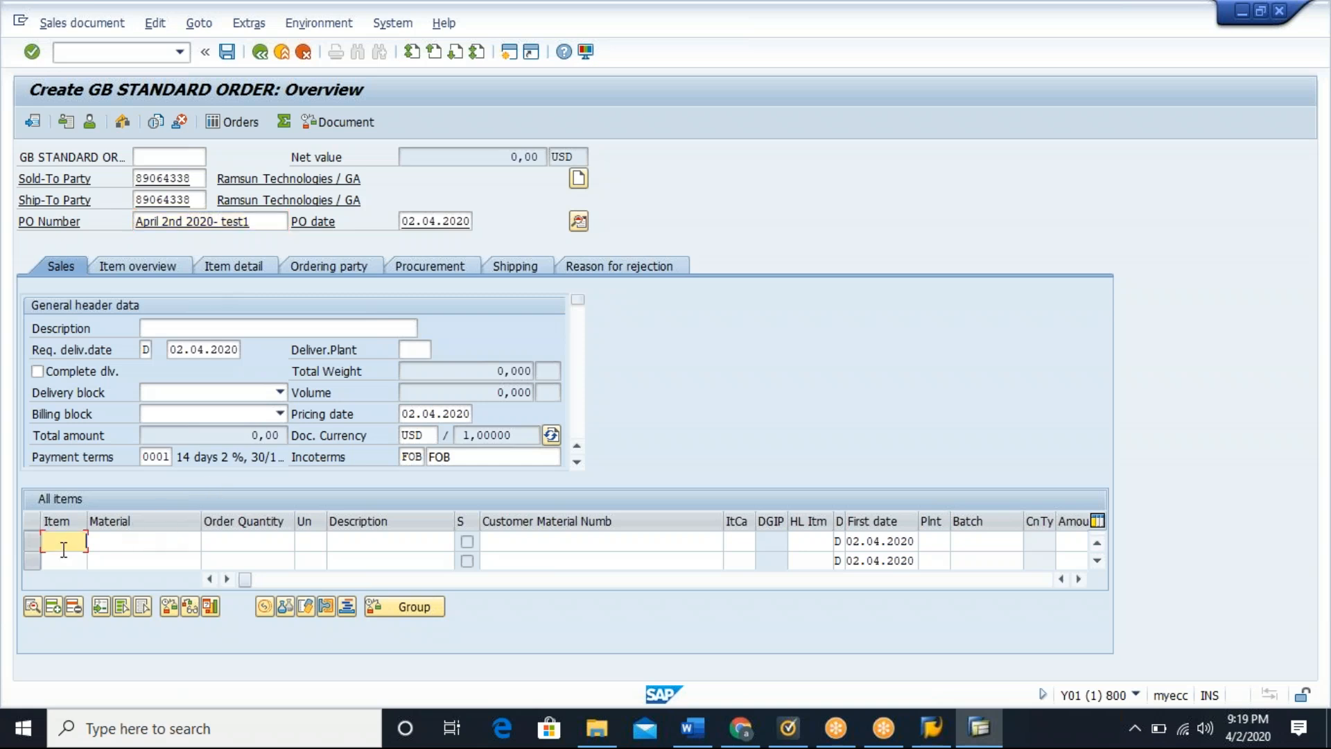
pyautogui.write('1')
pyautogui.press('BackSpace')
pyautogui.click(142, 548)
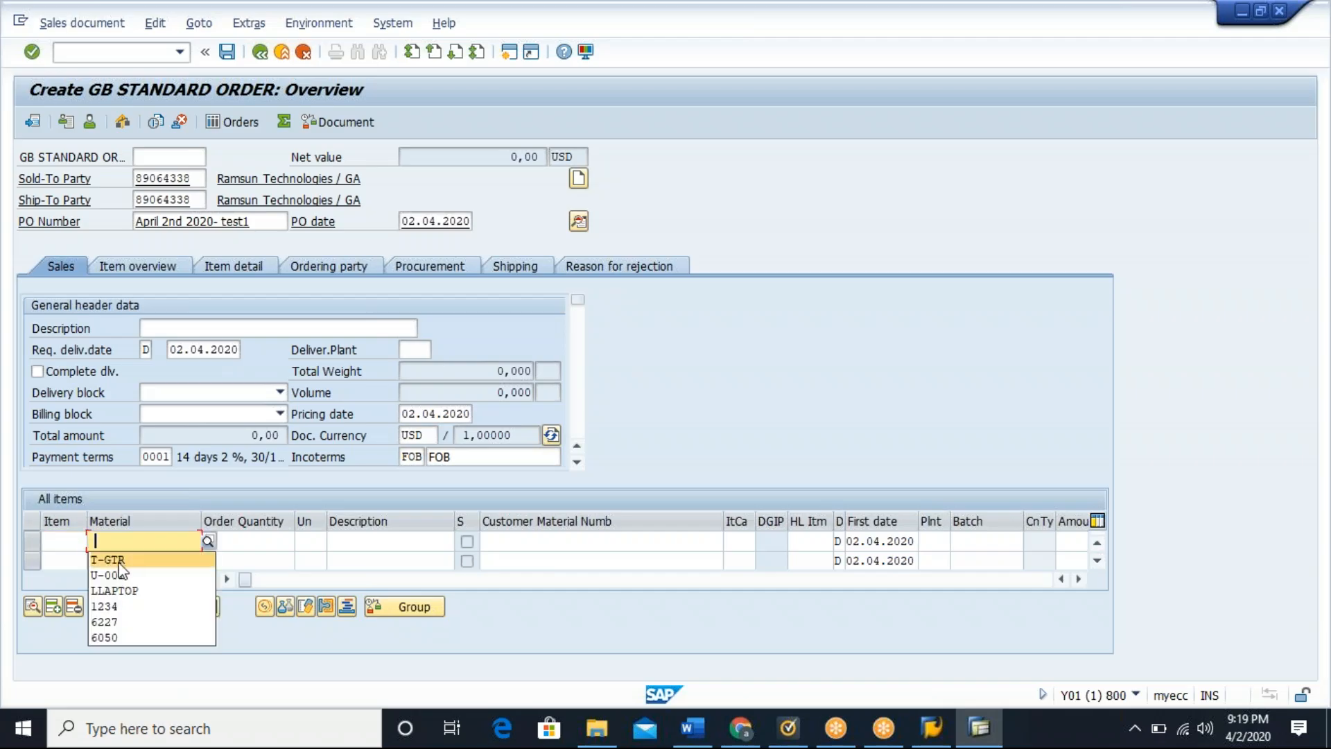
pyautogui.click(115, 559)
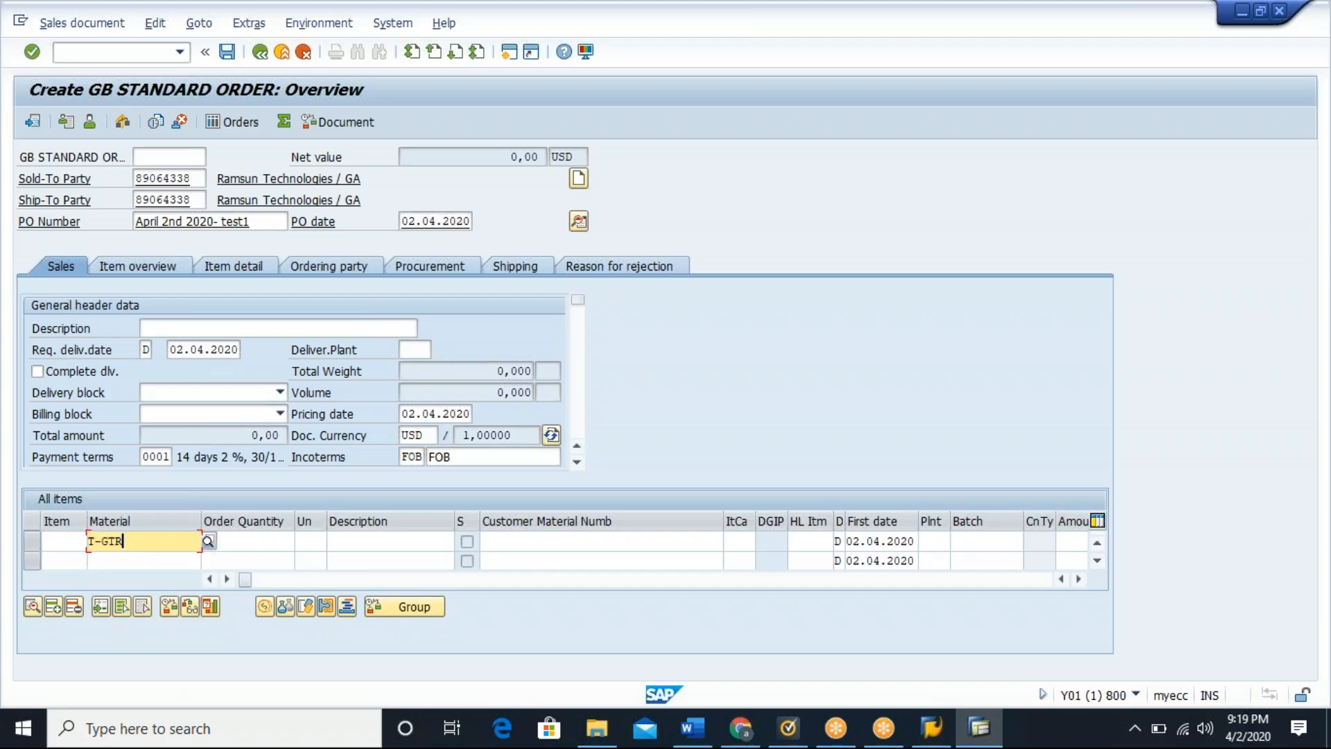
pyautogui.click(270, 543)
pyautogui.write('10')
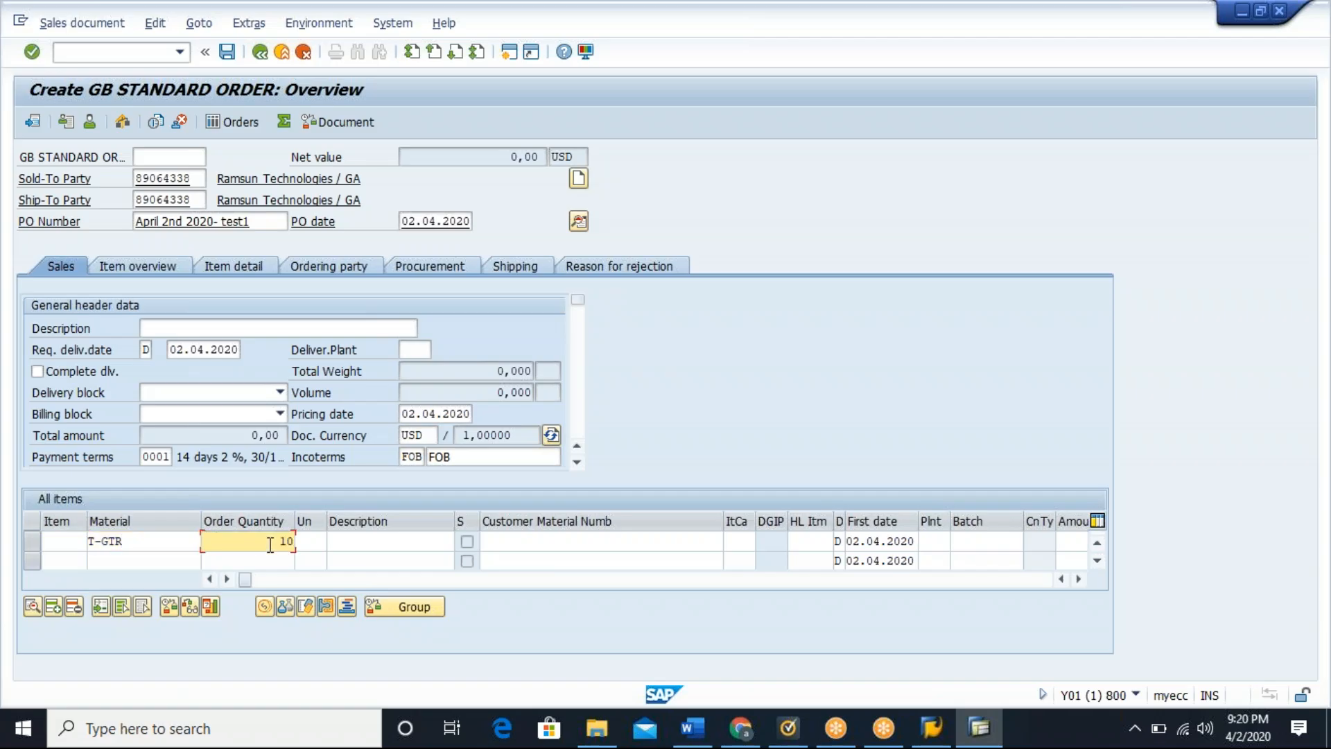
pyautogui.press('Return')
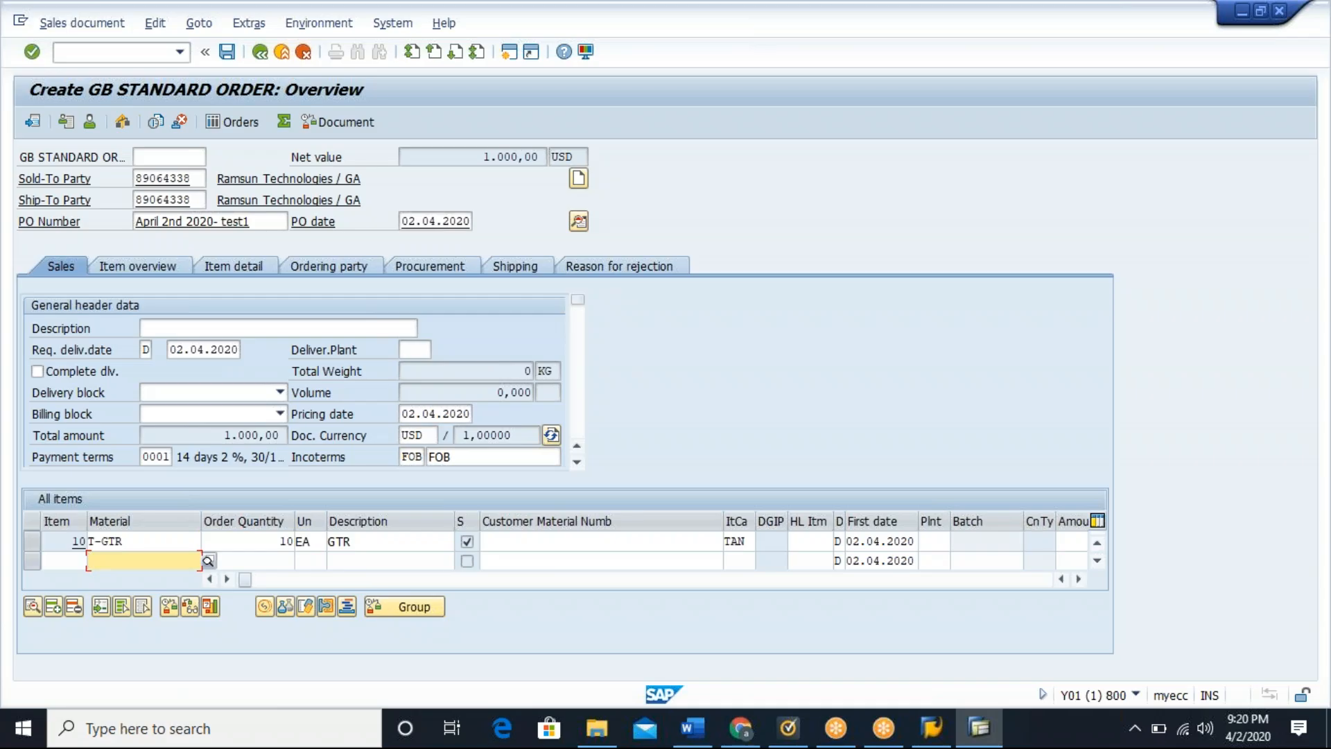
# Step: Open the T-GTR item's pricing conditions and run the pricing analysis for the active PR00 price line
pyautogui.doubleClick(156, 542)
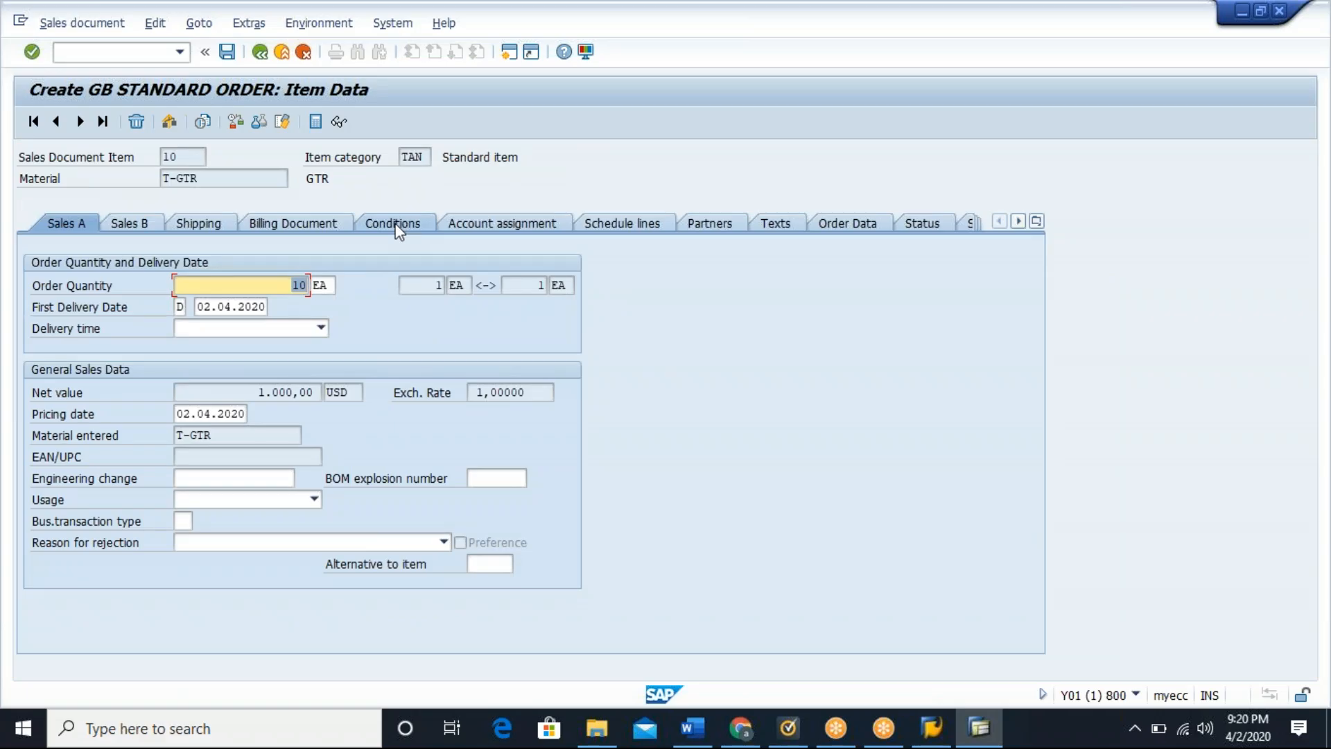
pyautogui.click(393, 223)
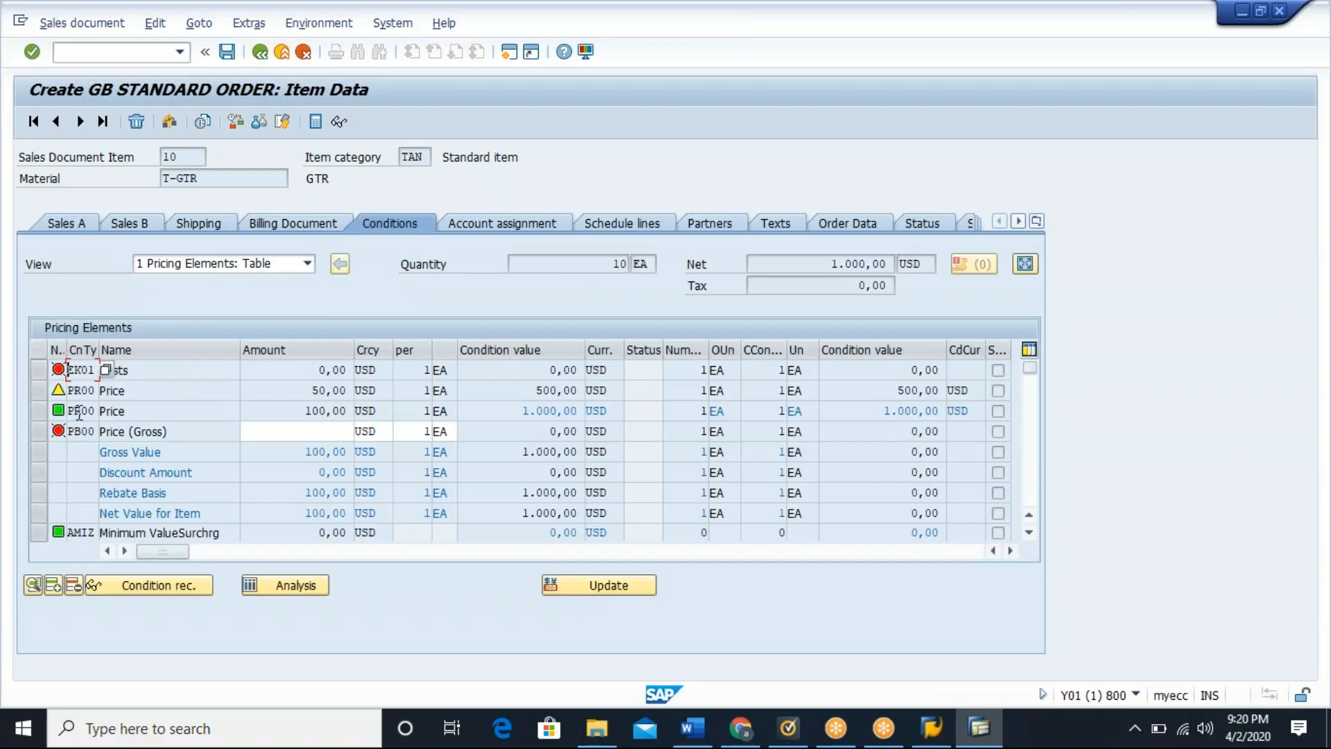
pyautogui.click(40, 411)
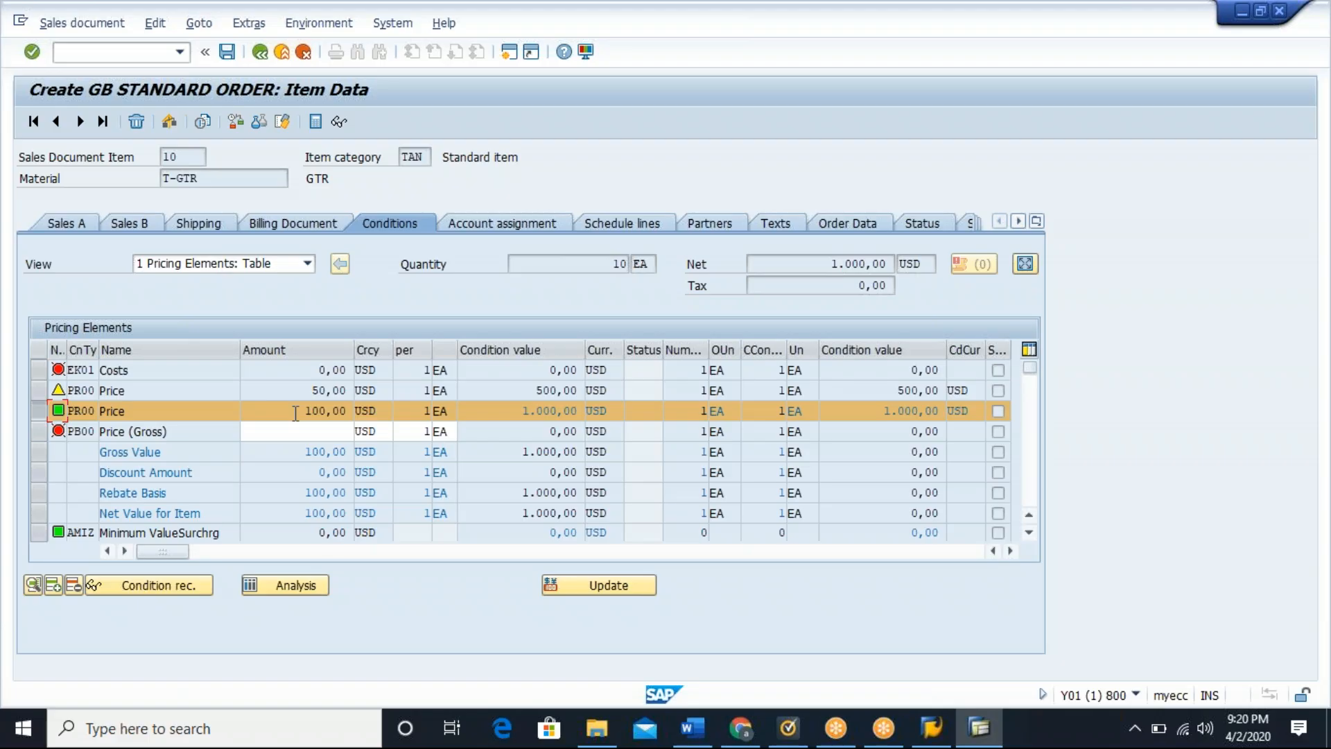
pyautogui.click(288, 586)
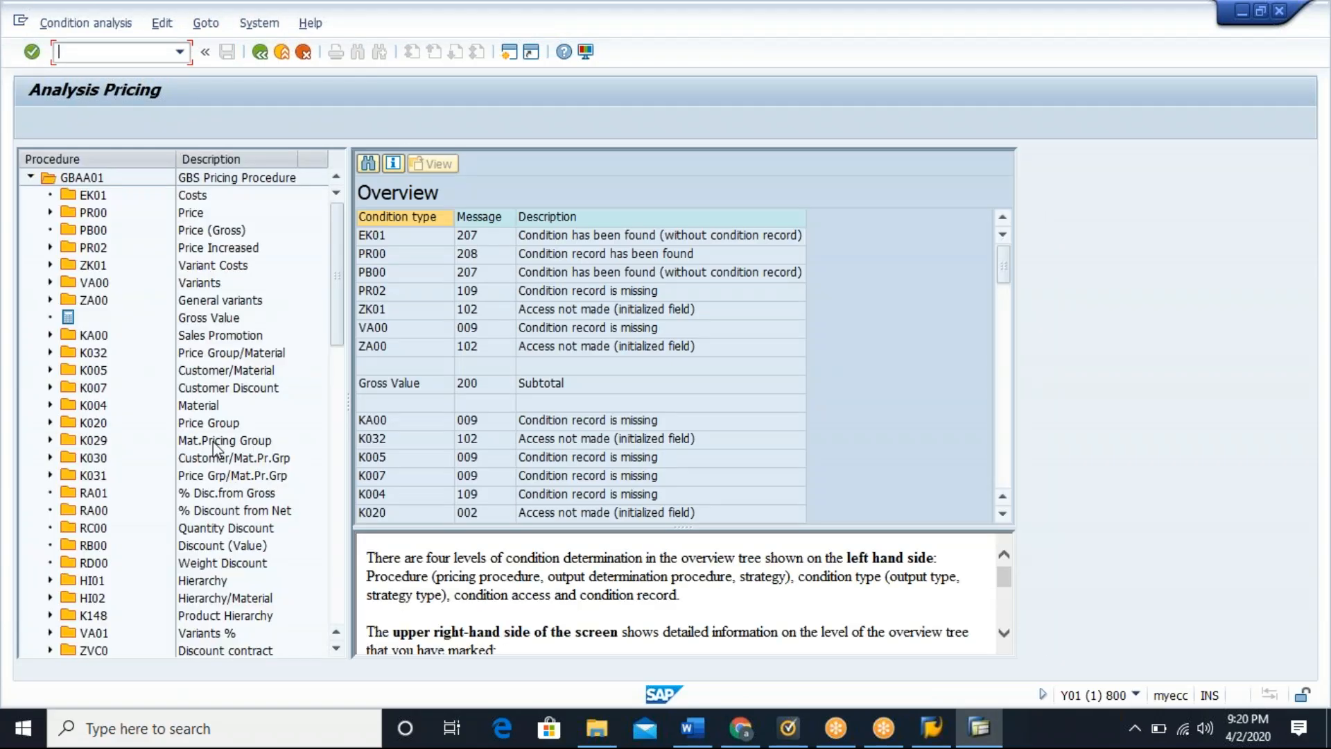
# Step: Examine condition type PR00 in the analysis, including its Material access 001 and Division/Customer access 002
pyautogui.click(50, 212)
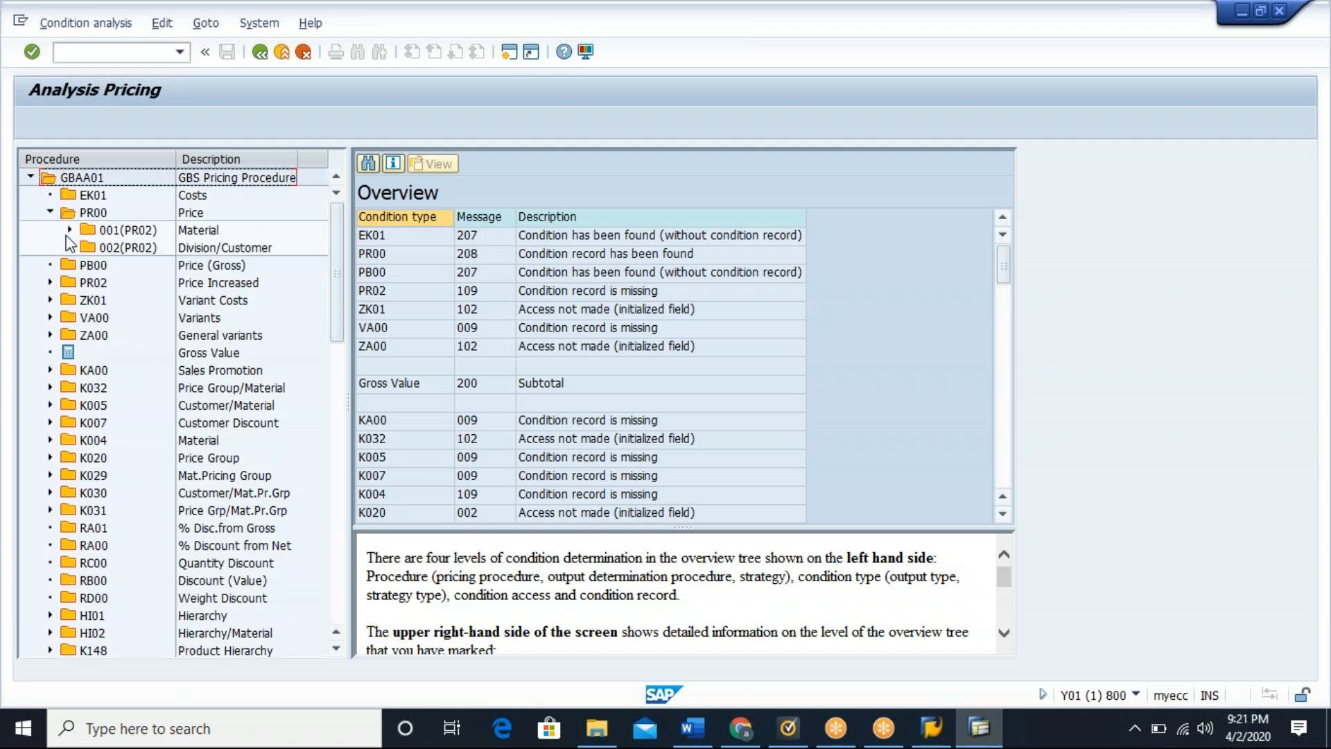
pyautogui.click(97, 214)
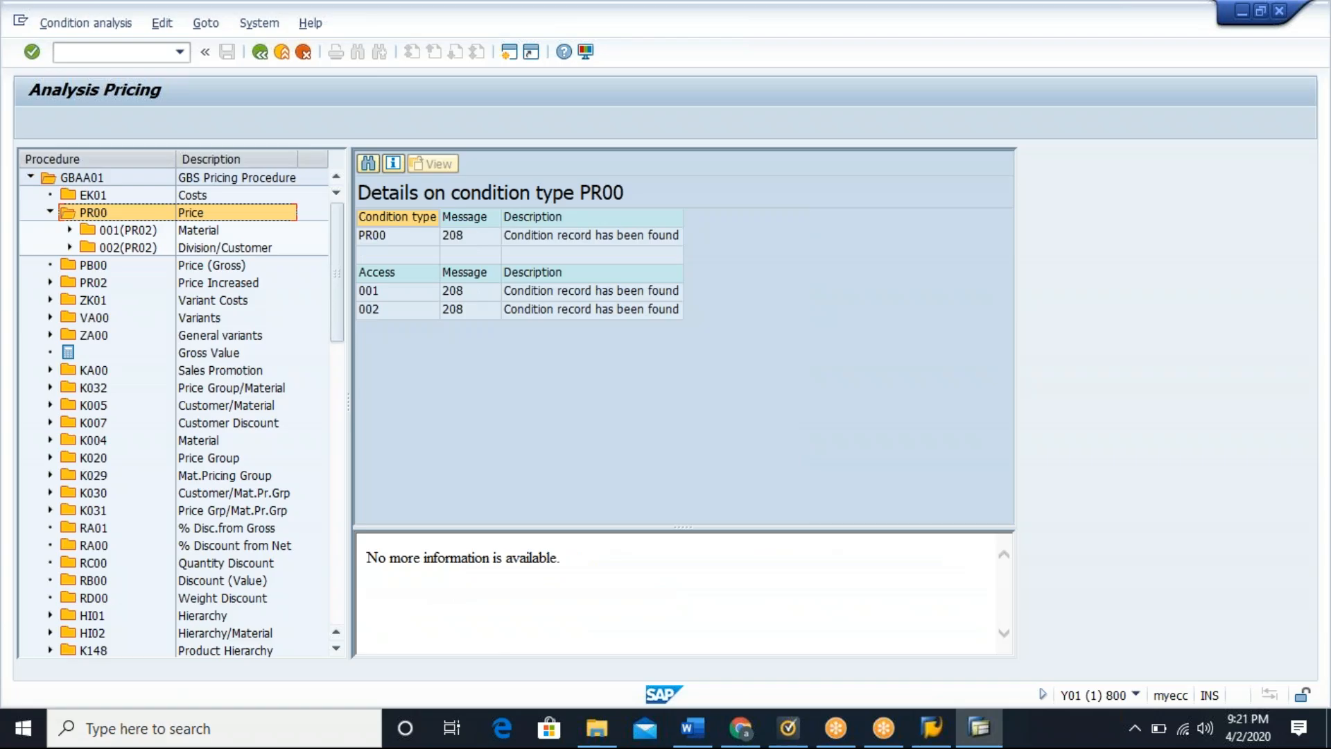
pyautogui.click(70, 229)
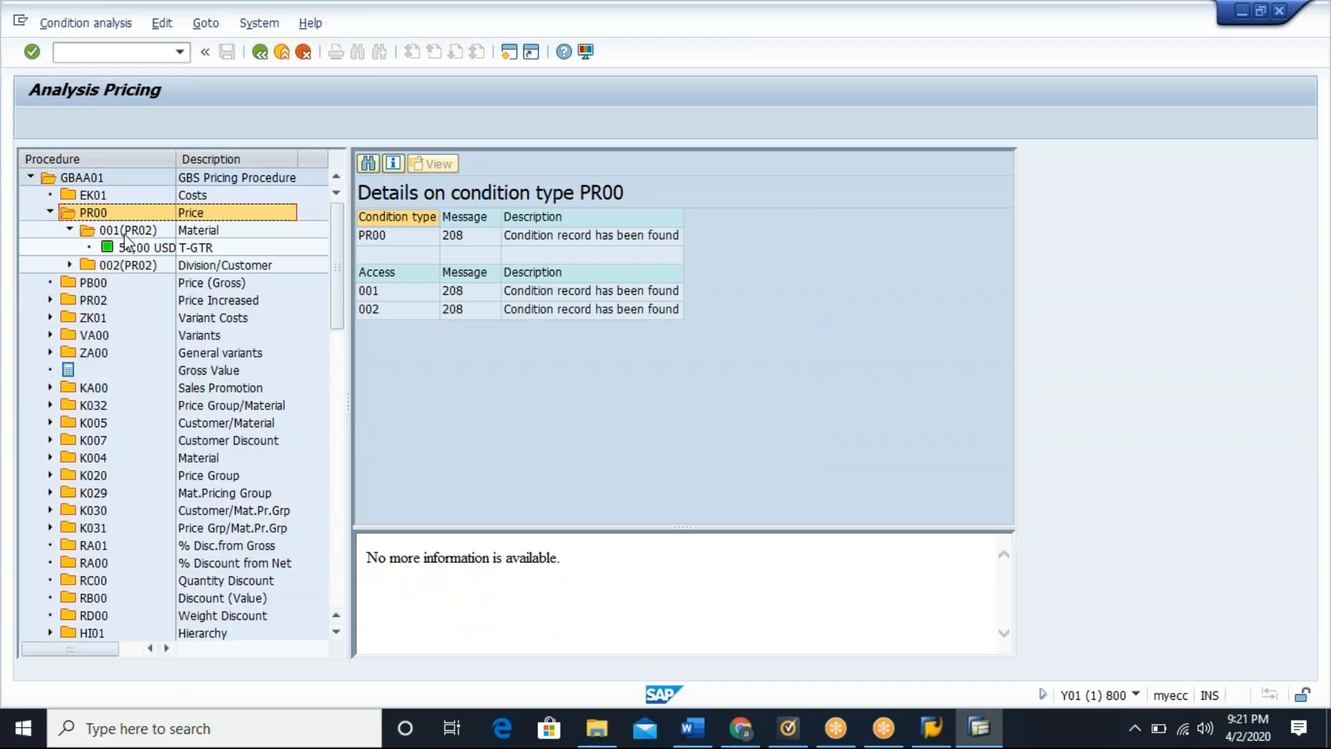
pyautogui.click(69, 265)
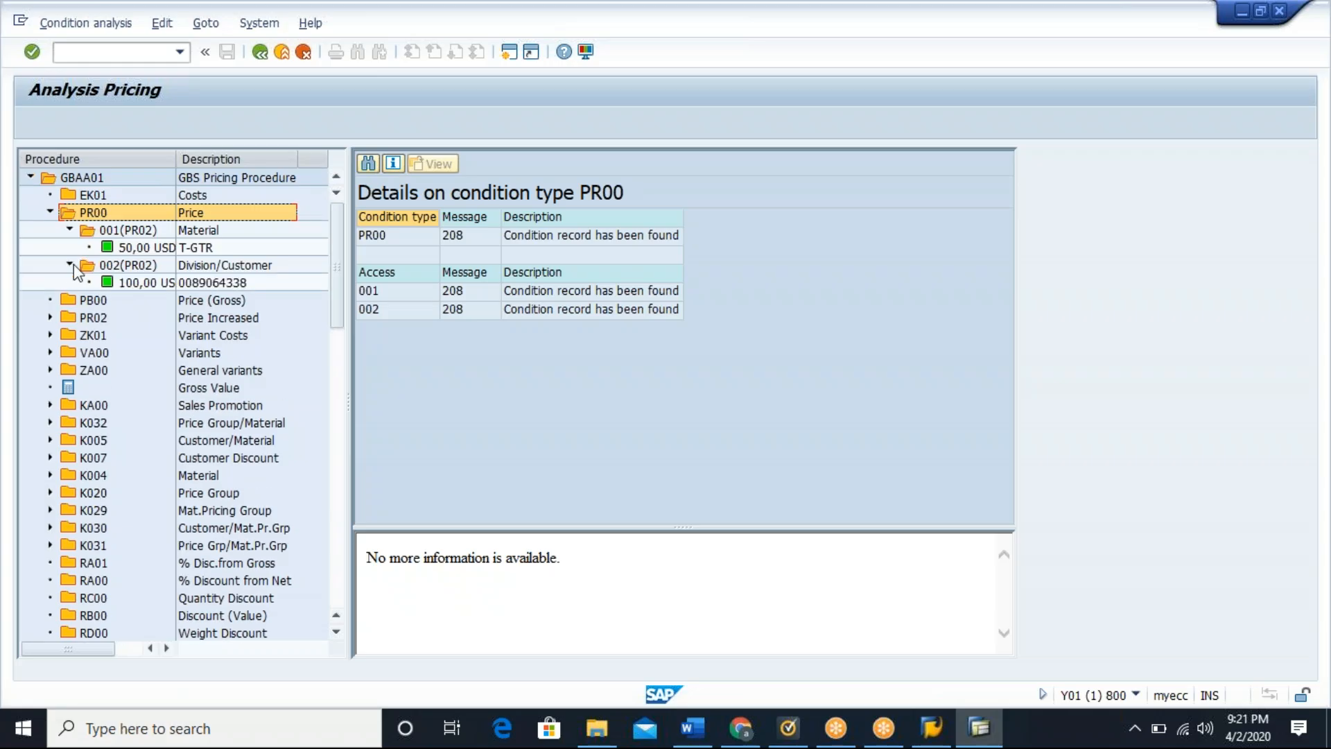
pyautogui.click(133, 267)
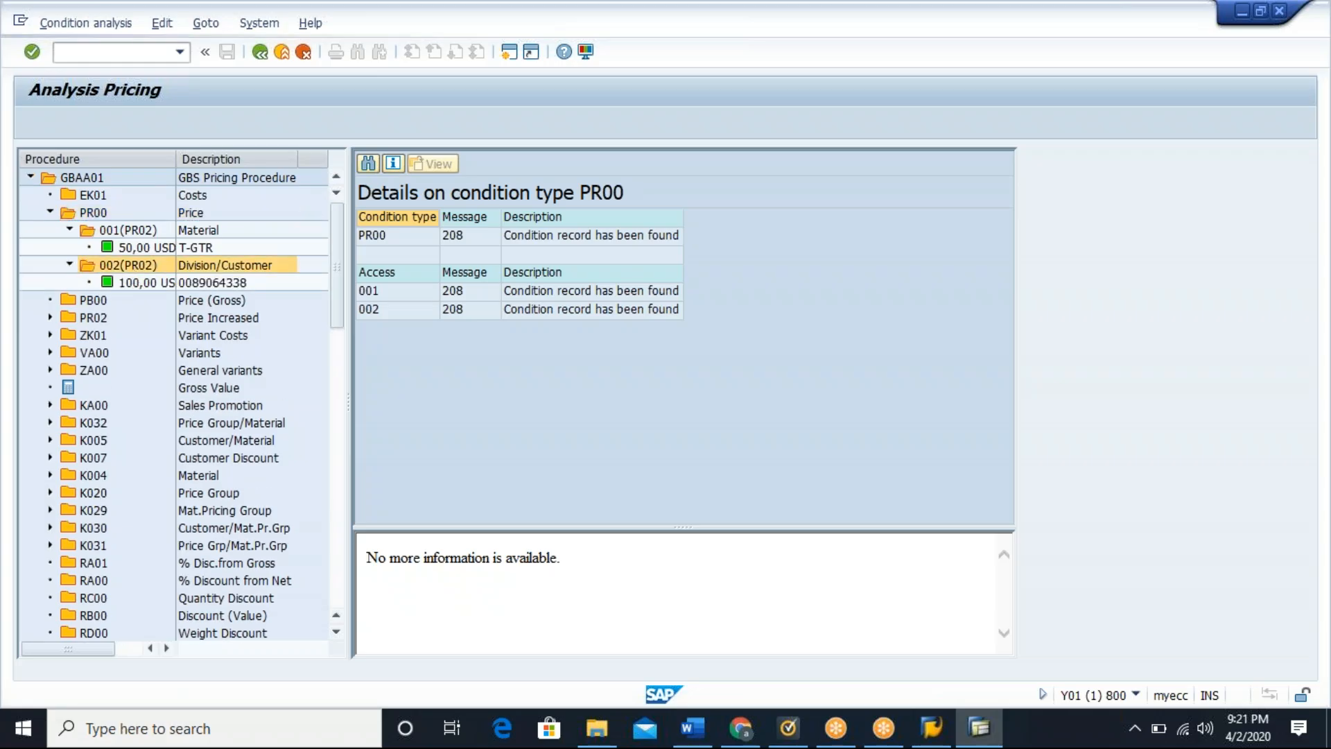
pyautogui.click(131, 229)
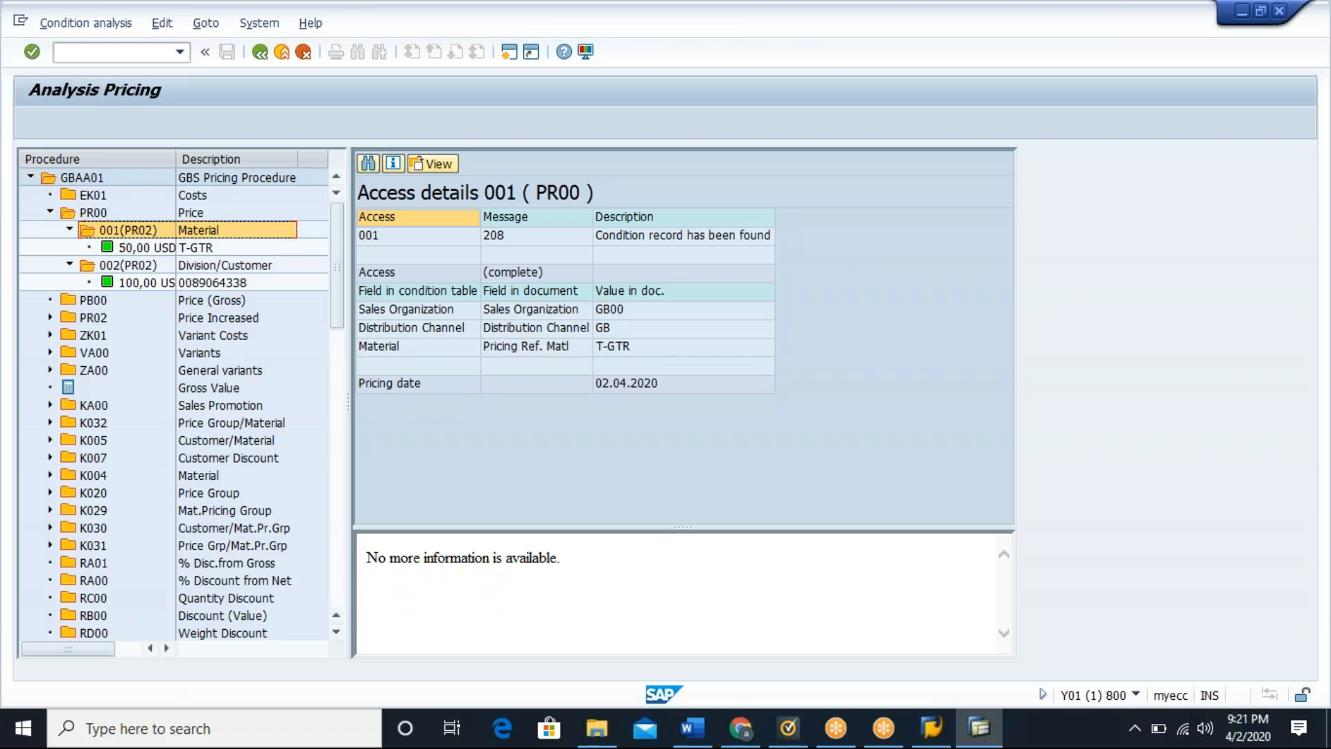
# Step: Display the PR00 condition record found by Division/Customer access 002, check it again, and return to the pricing analysis
pyautogui.doubleClick(144, 285)
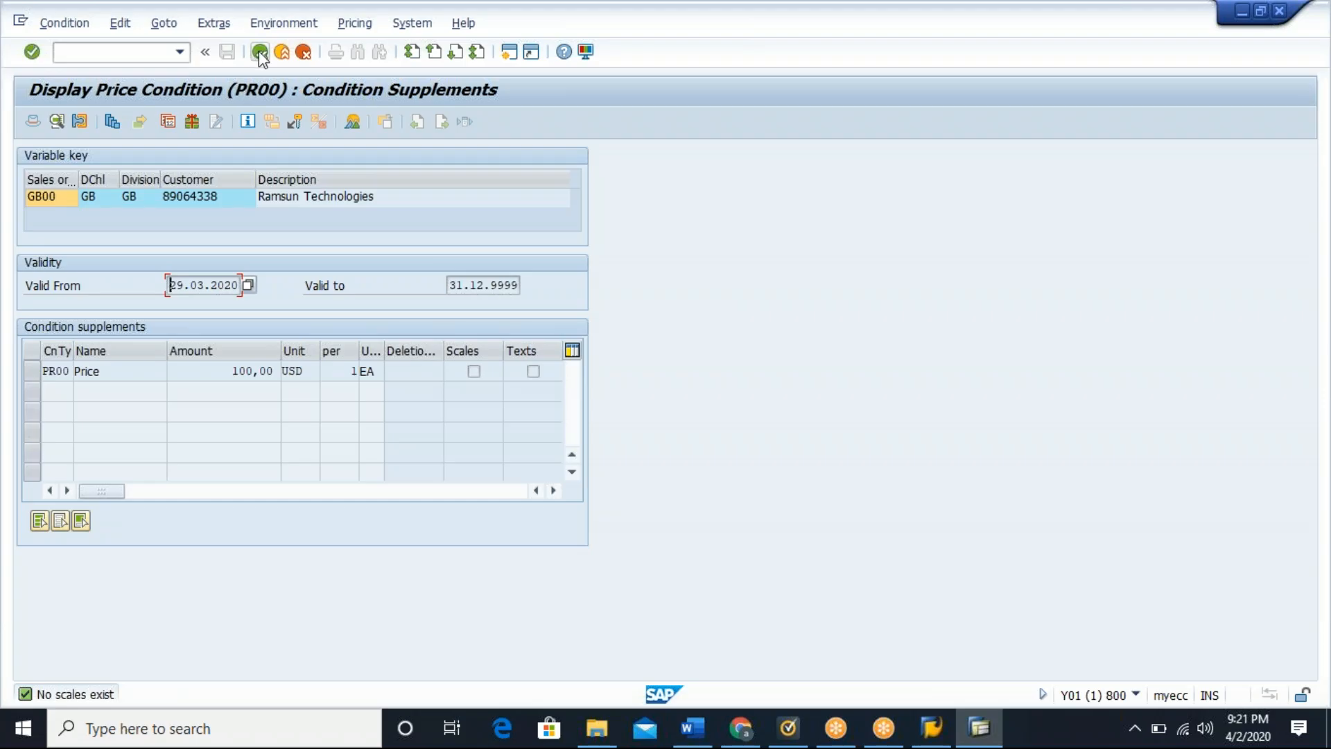
pyautogui.click(260, 52)
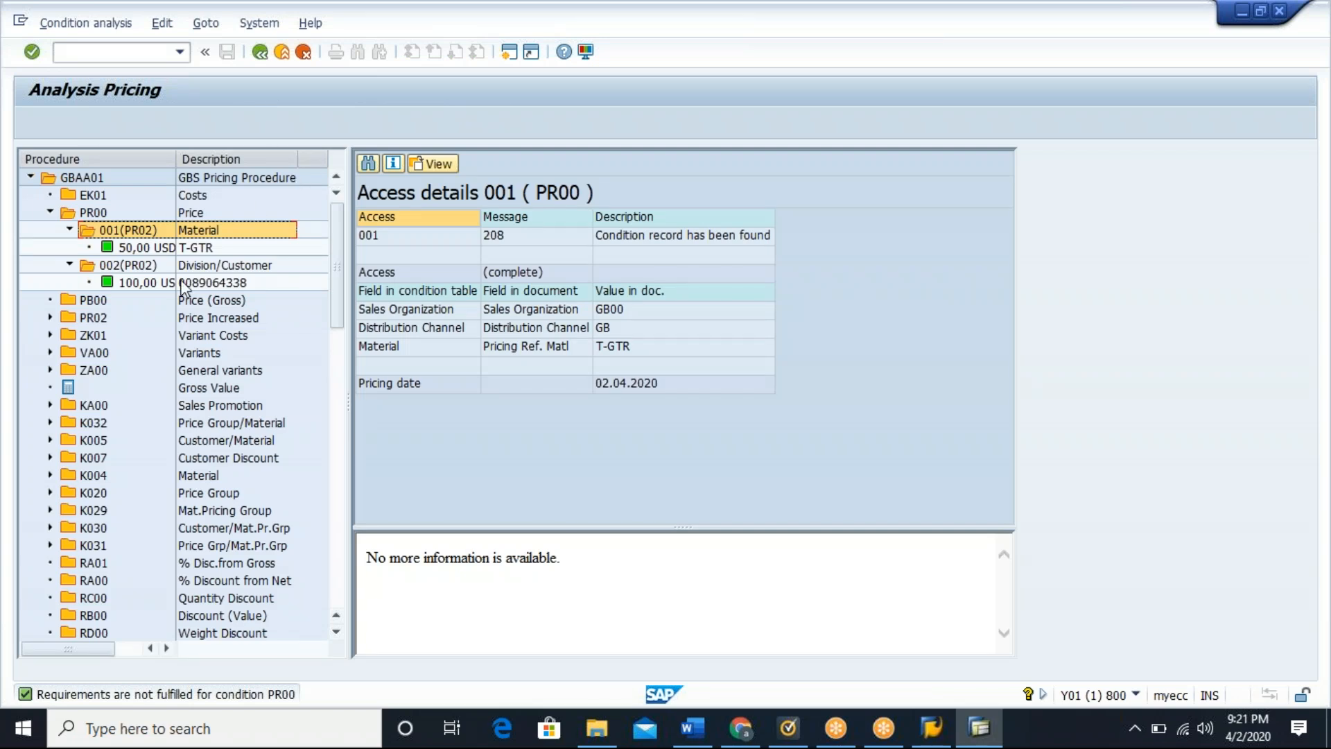
pyautogui.doubleClick(139, 286)
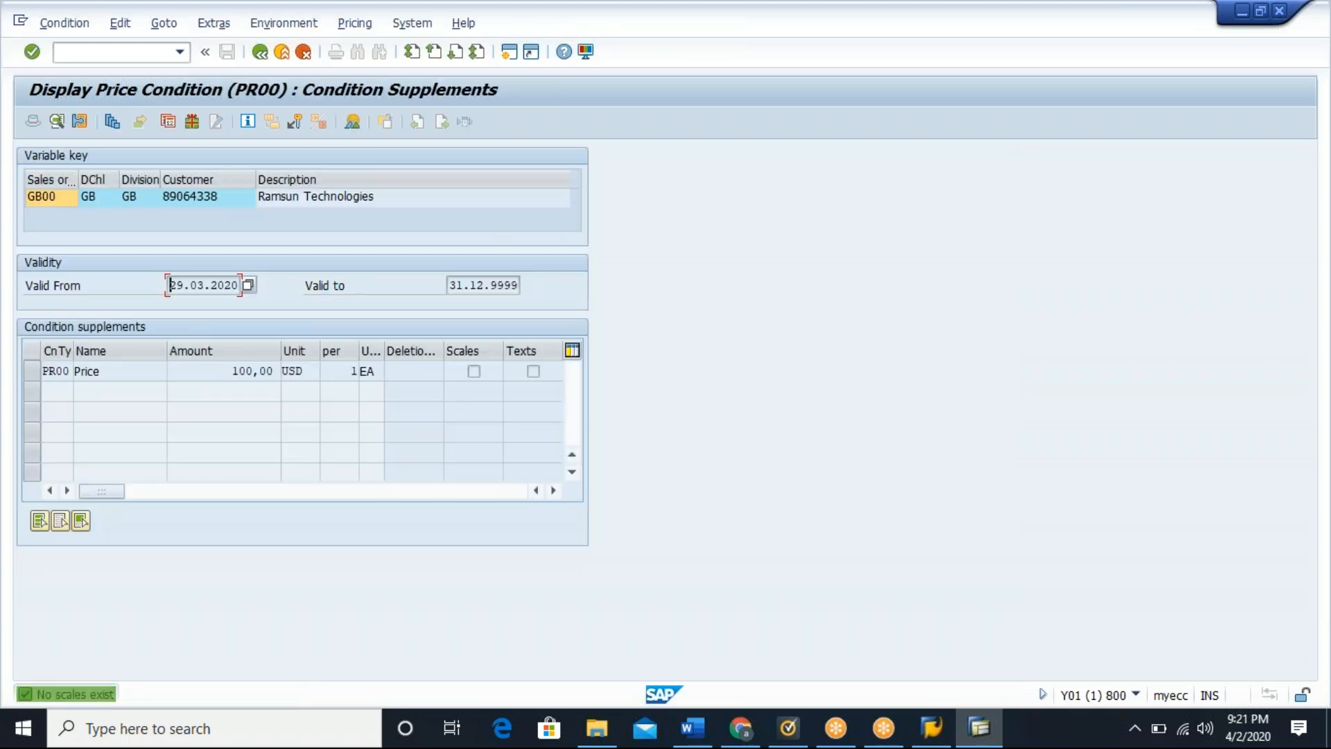
pyautogui.click(260, 52)
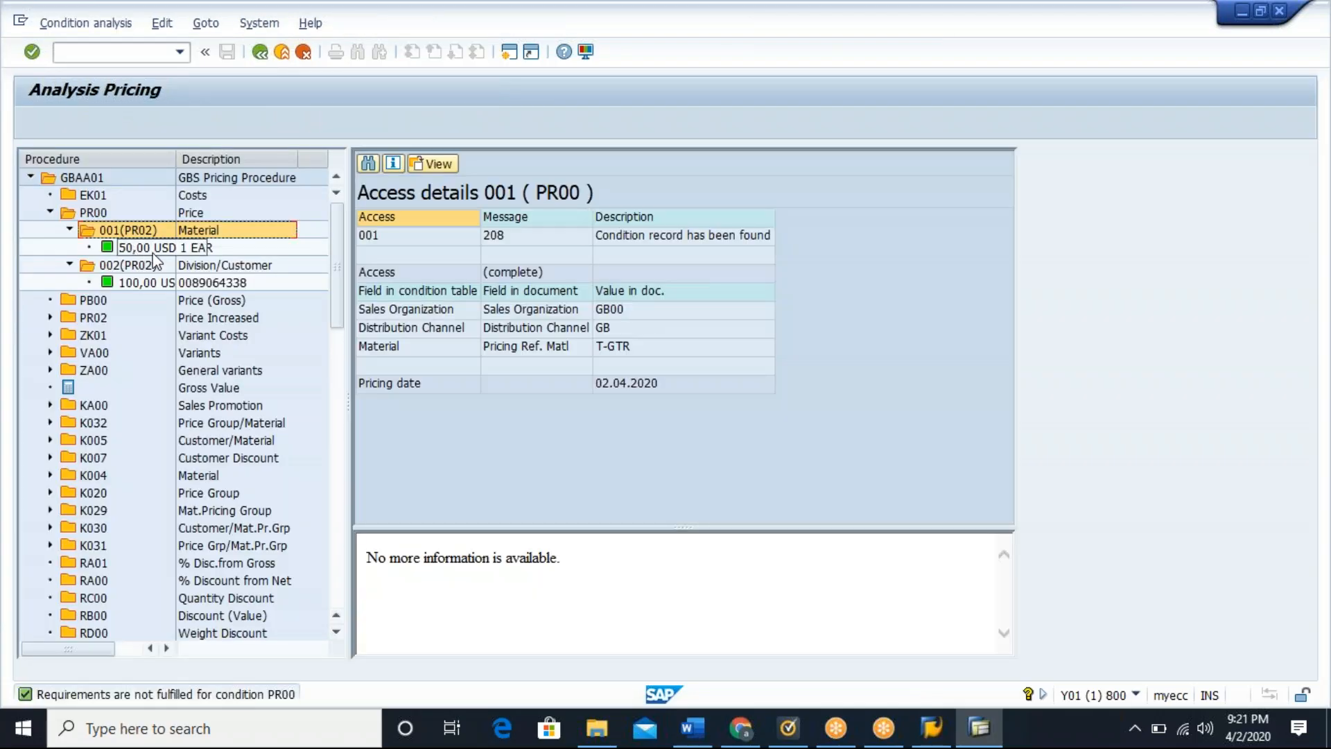
# Step: Return to the item conditions, rerun the pricing analysis, and examine the Customer/Material condition type K005
pyautogui.click(265, 54)
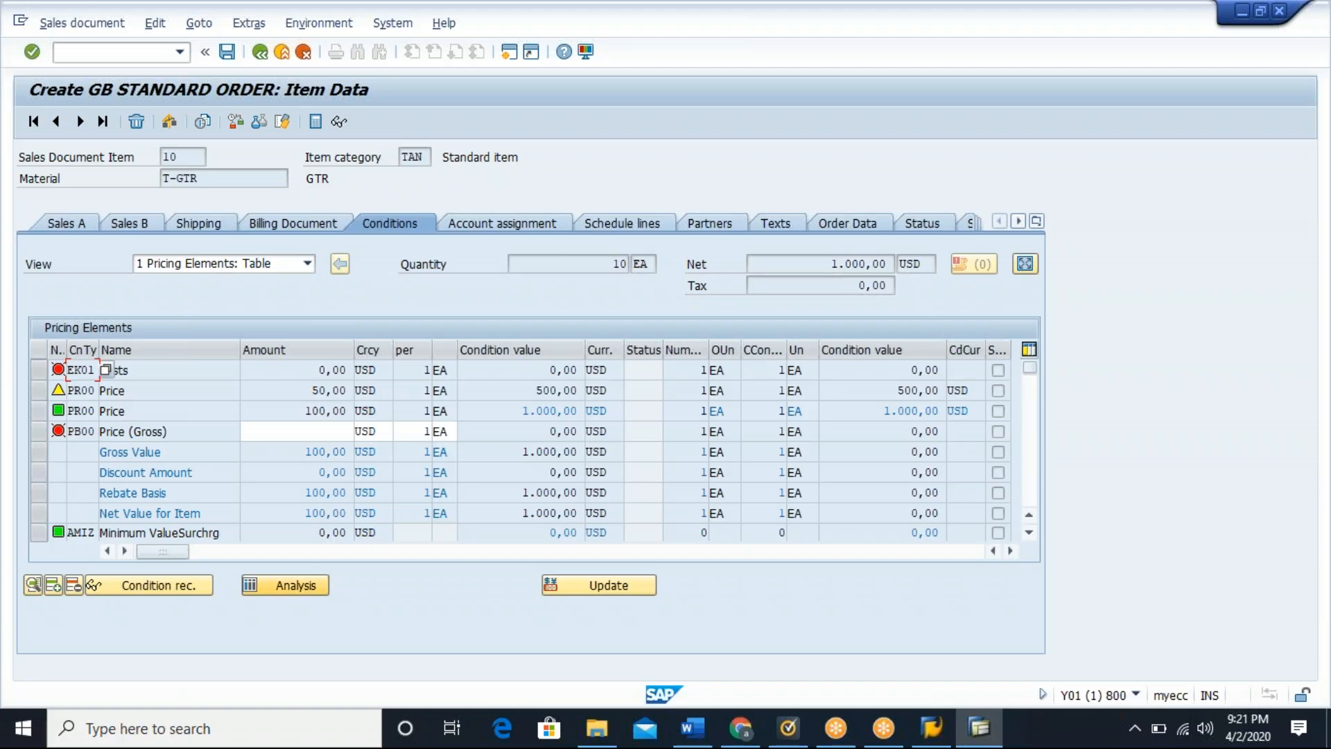
pyautogui.click(289, 586)
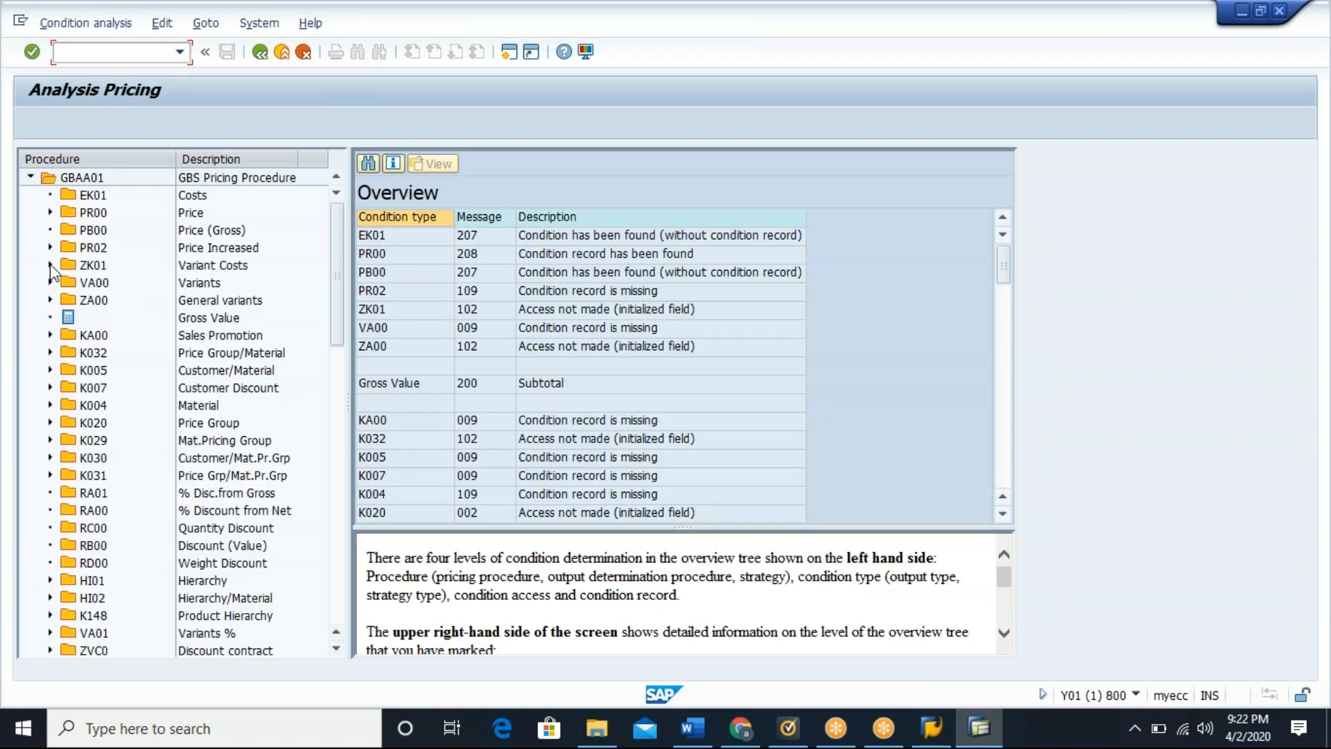
pyautogui.click(50, 372)
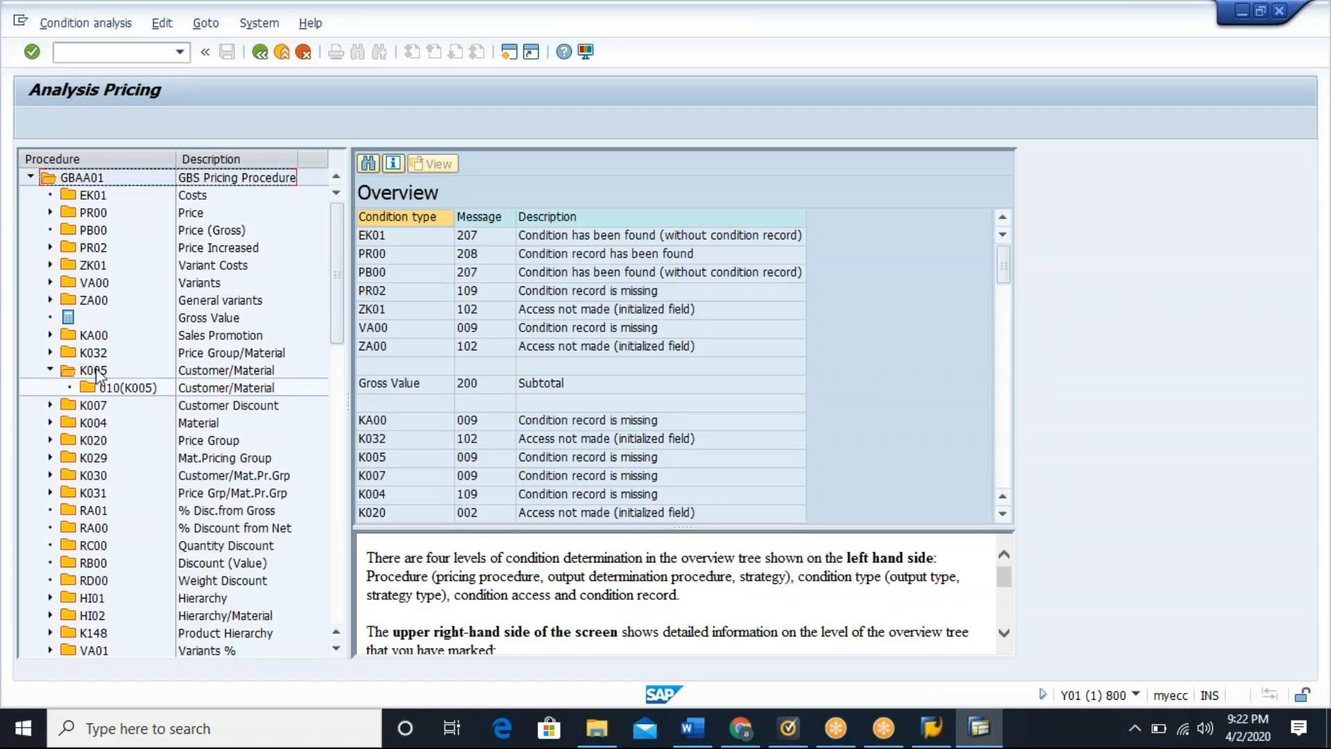
pyautogui.click(96, 371)
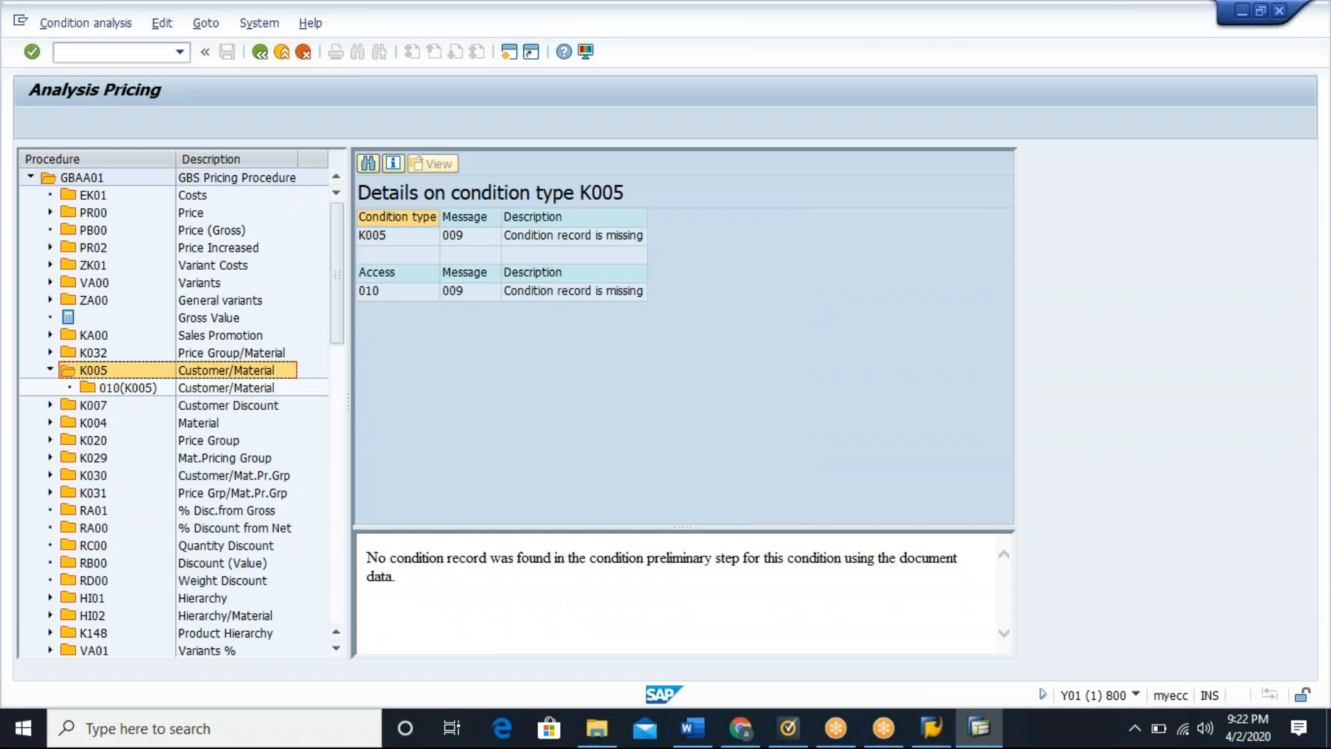
pyautogui.click(588, 238)
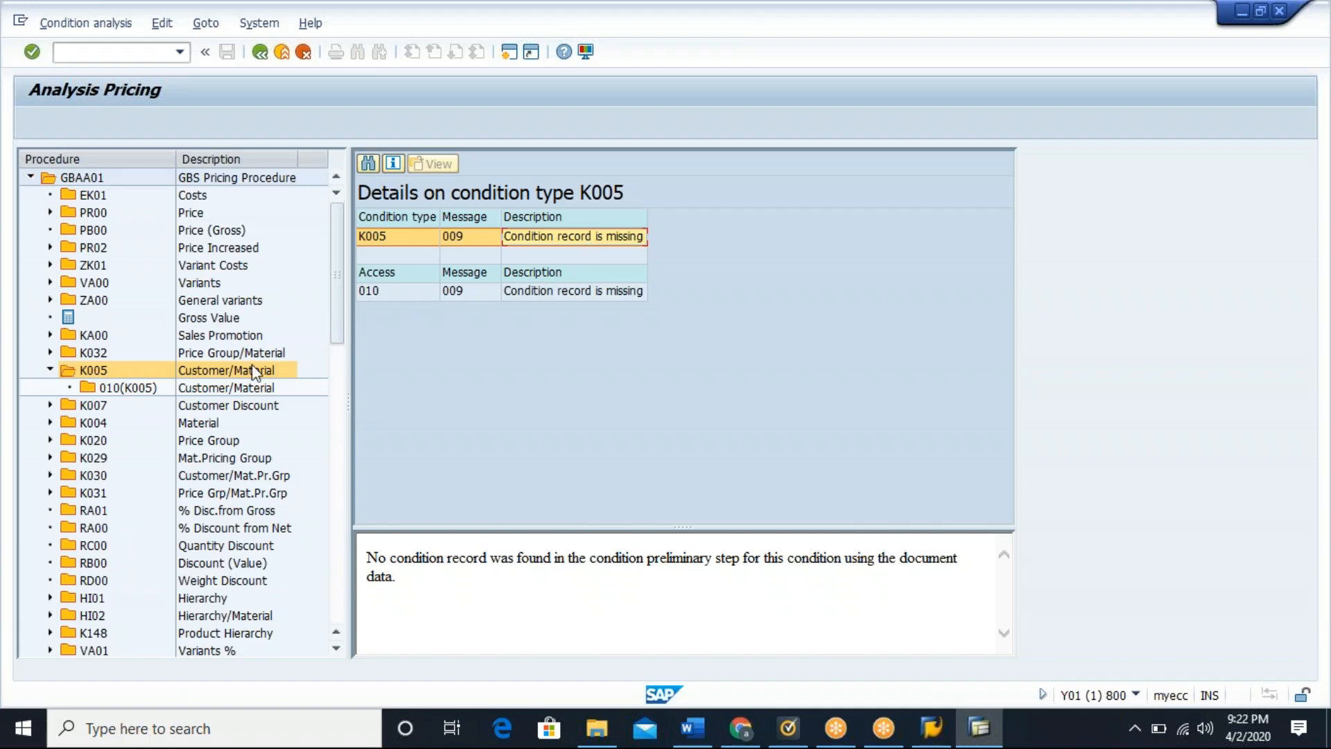
# Step: Examine Customer Discount K007, expand the accesses of Material condition K004, and return to the item conditions
pyautogui.click(50, 405)
pyautogui.click(85, 406)
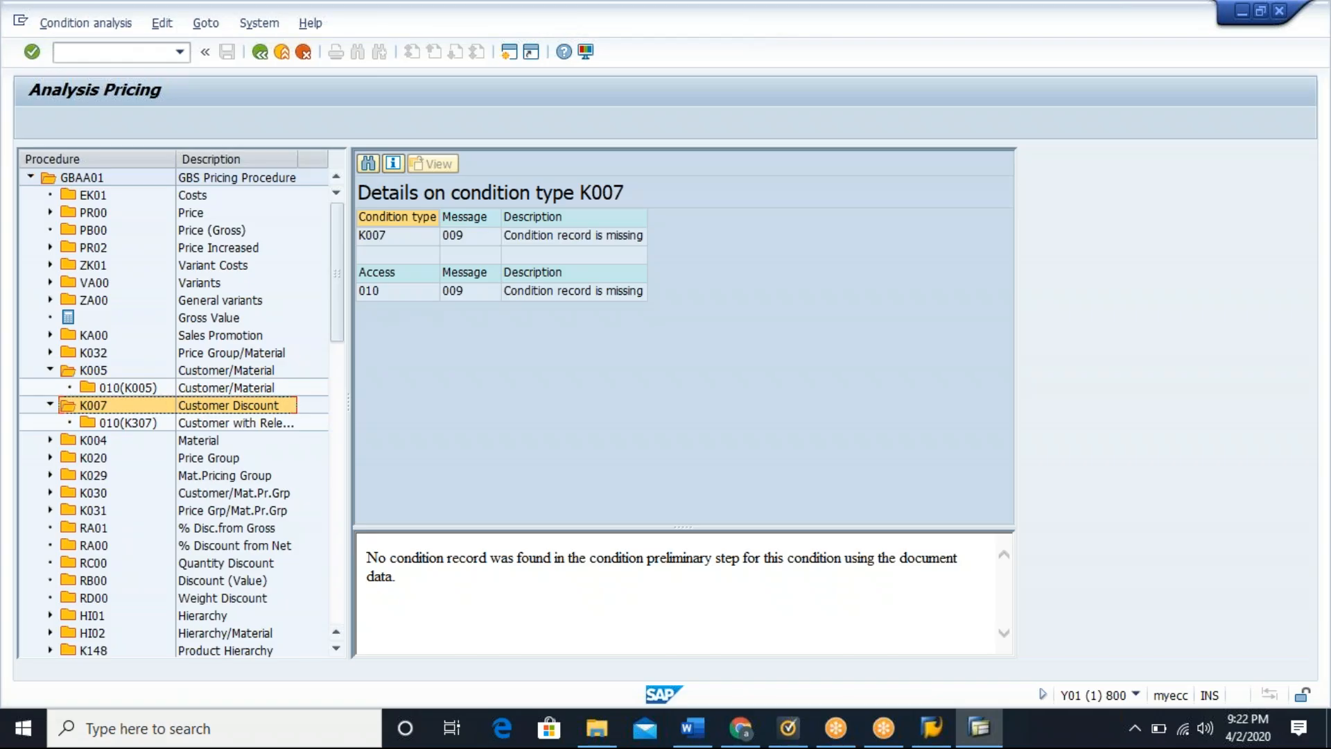
pyautogui.click(50, 440)
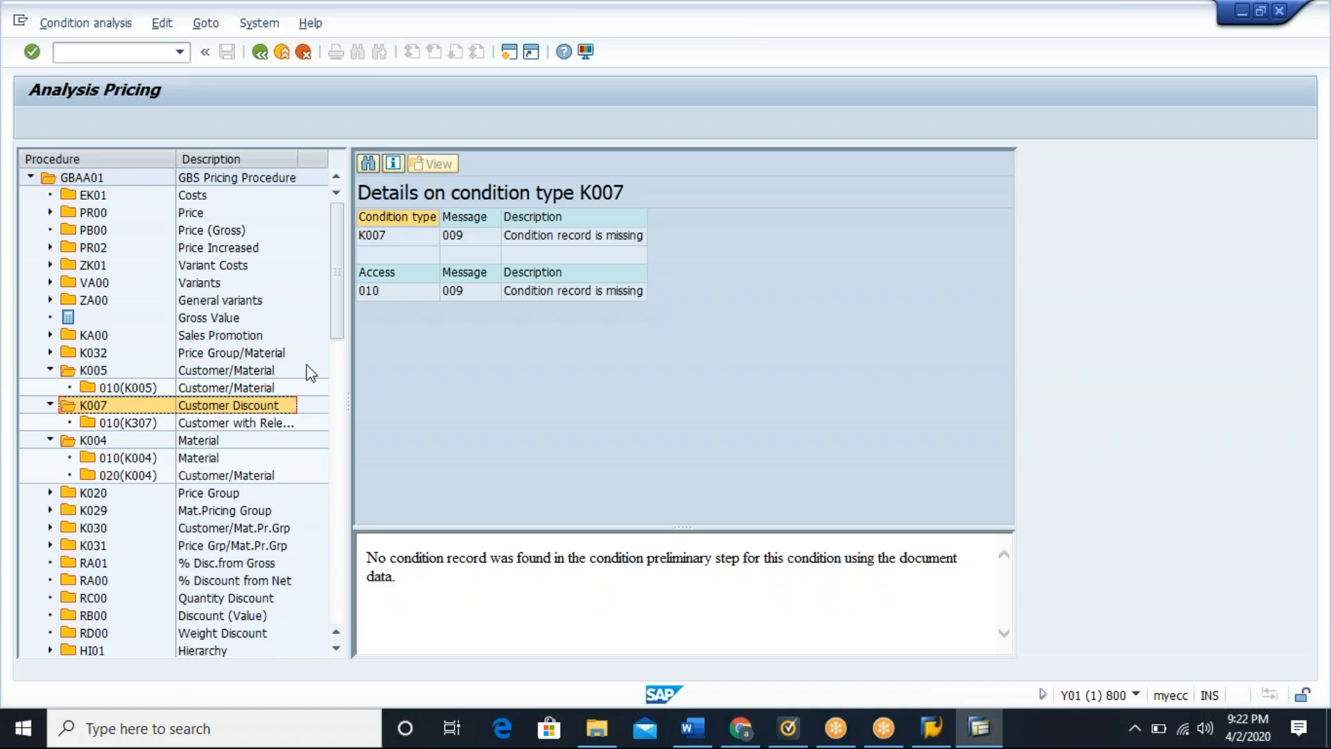
pyautogui.click(260, 52)
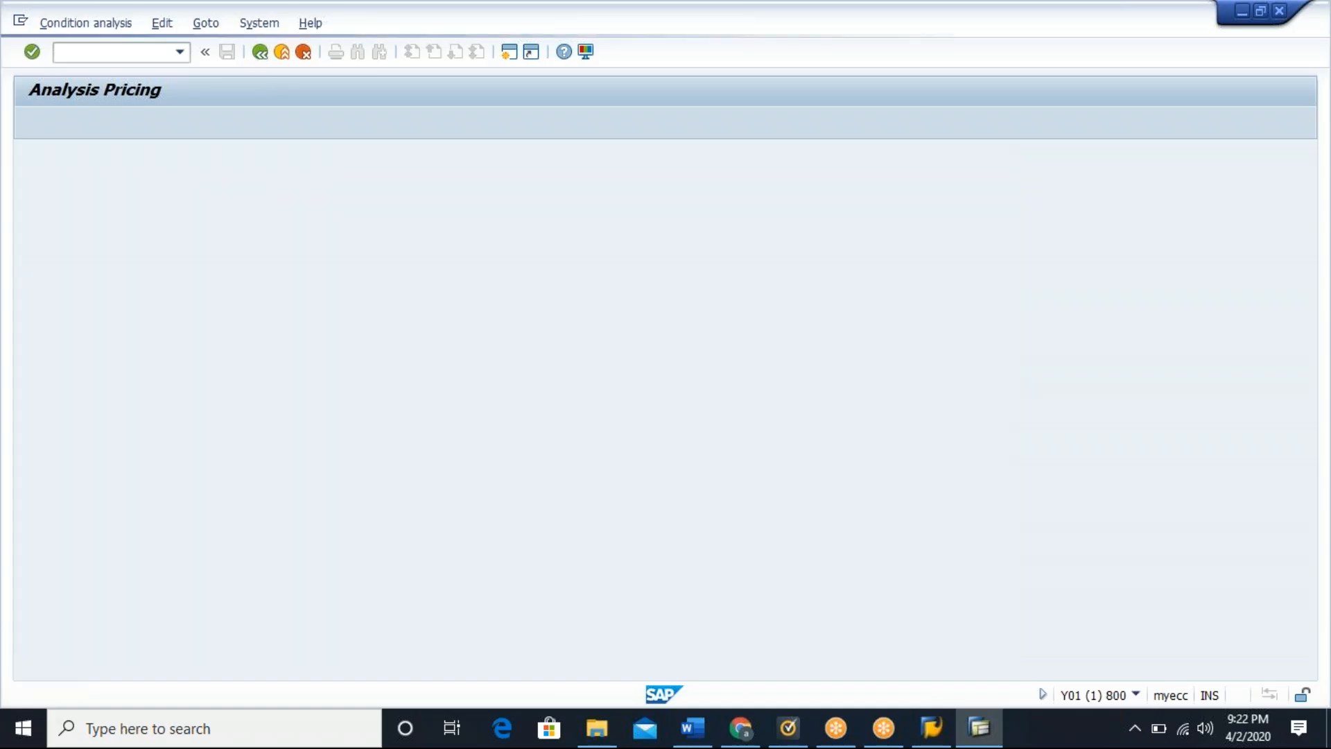
# Step: Run the pricing analysis from the Cash Discount line, examine condition type SKTO, and expand K005 again
pyautogui.click(193, 434)
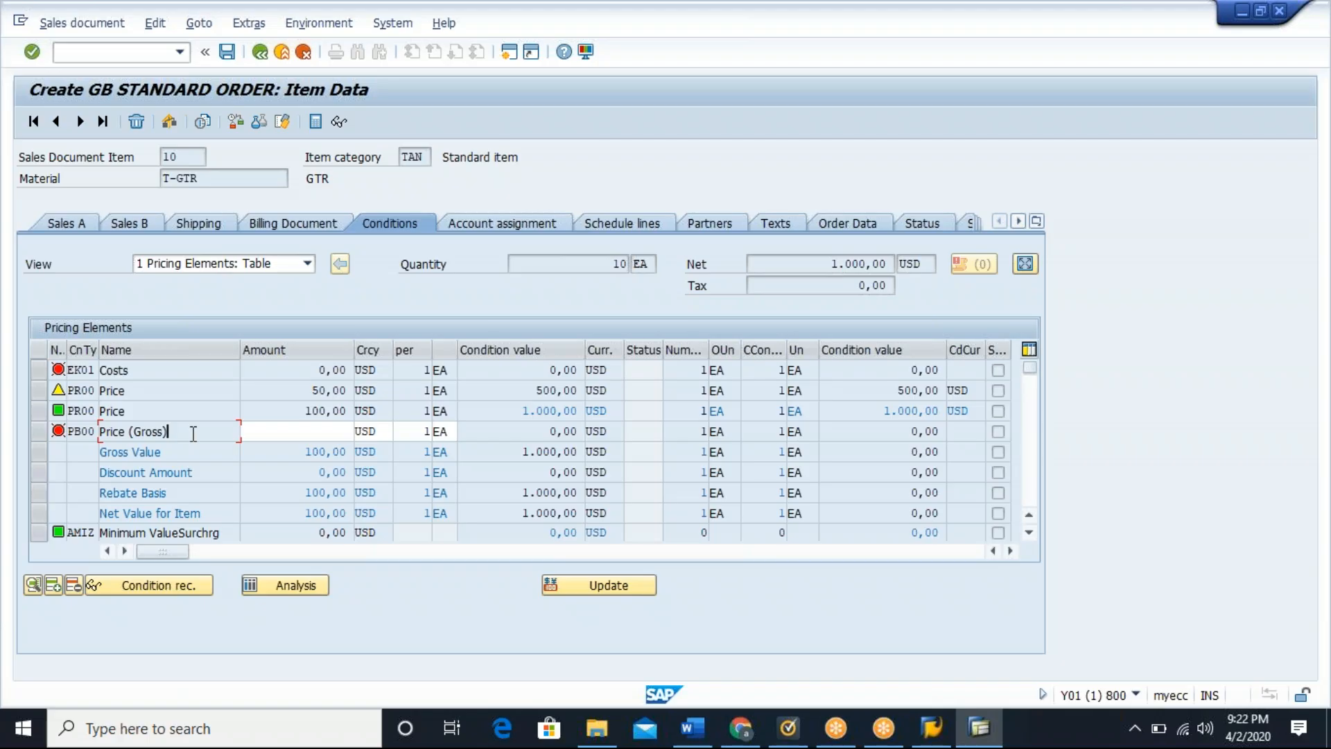
pyautogui.click(114, 391)
pyautogui.click(1025, 475)
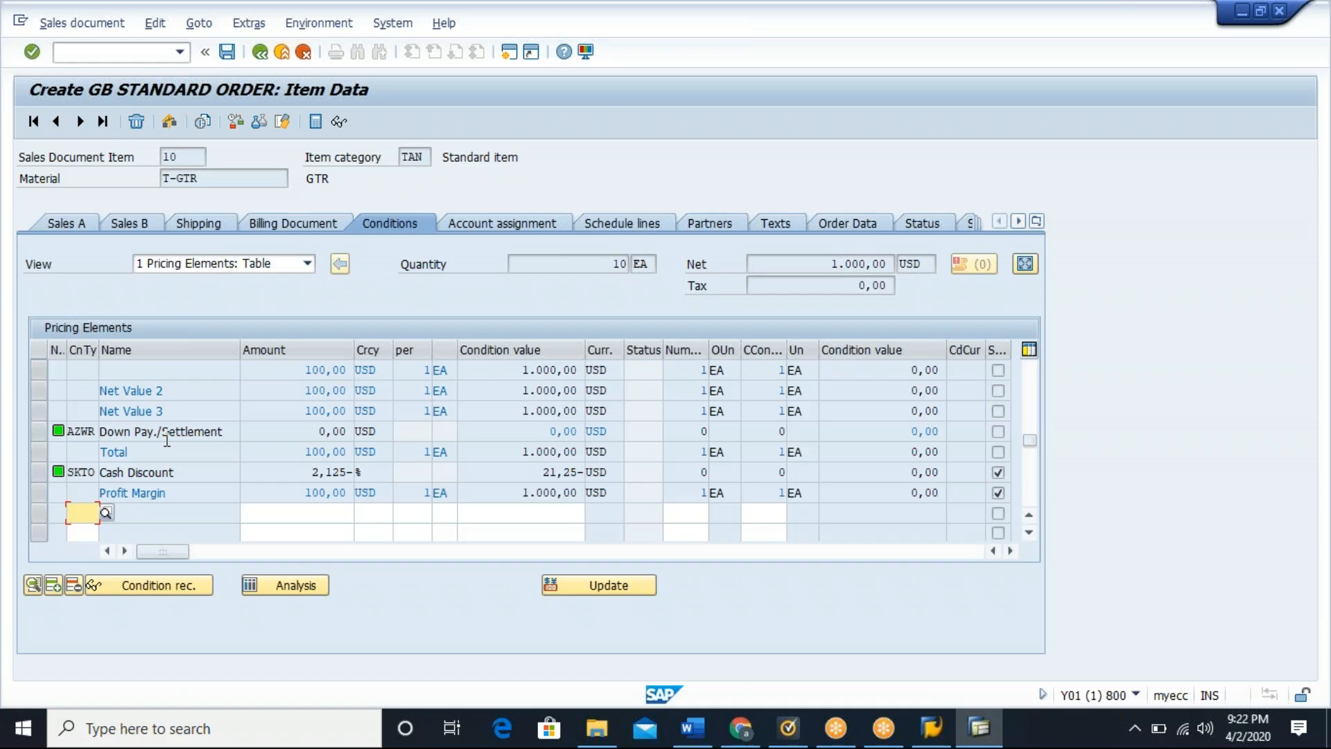
pyautogui.click(195, 473)
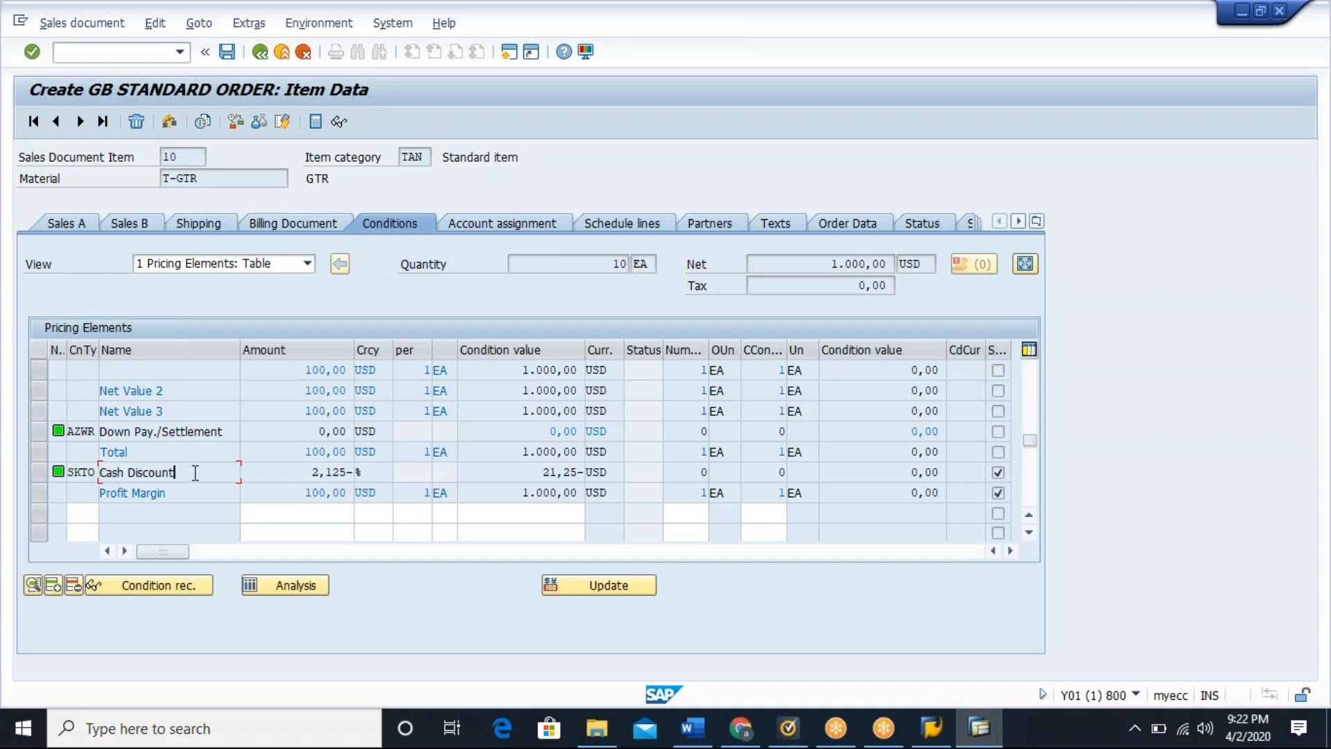
pyautogui.click(285, 587)
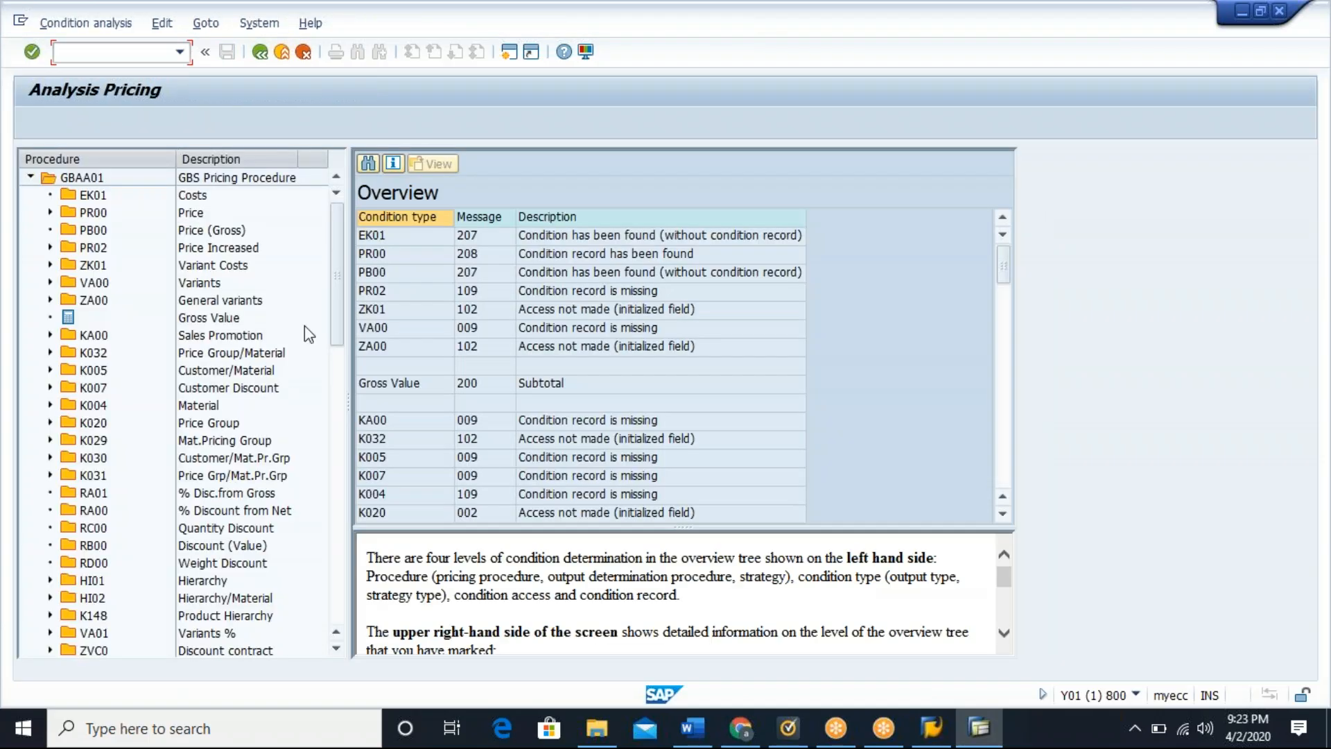
pyautogui.moveTo(334, 273); pyautogui.dragTo(343, 513)
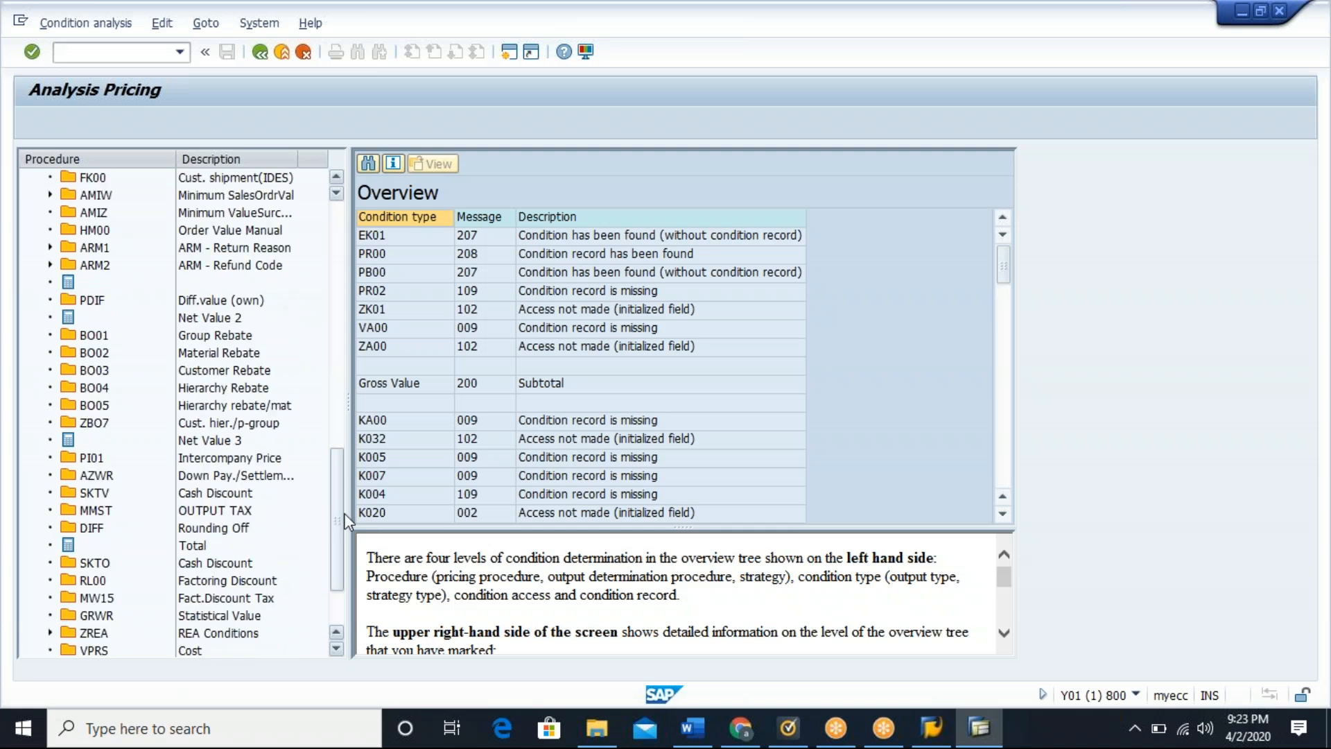
pyautogui.click(97, 563)
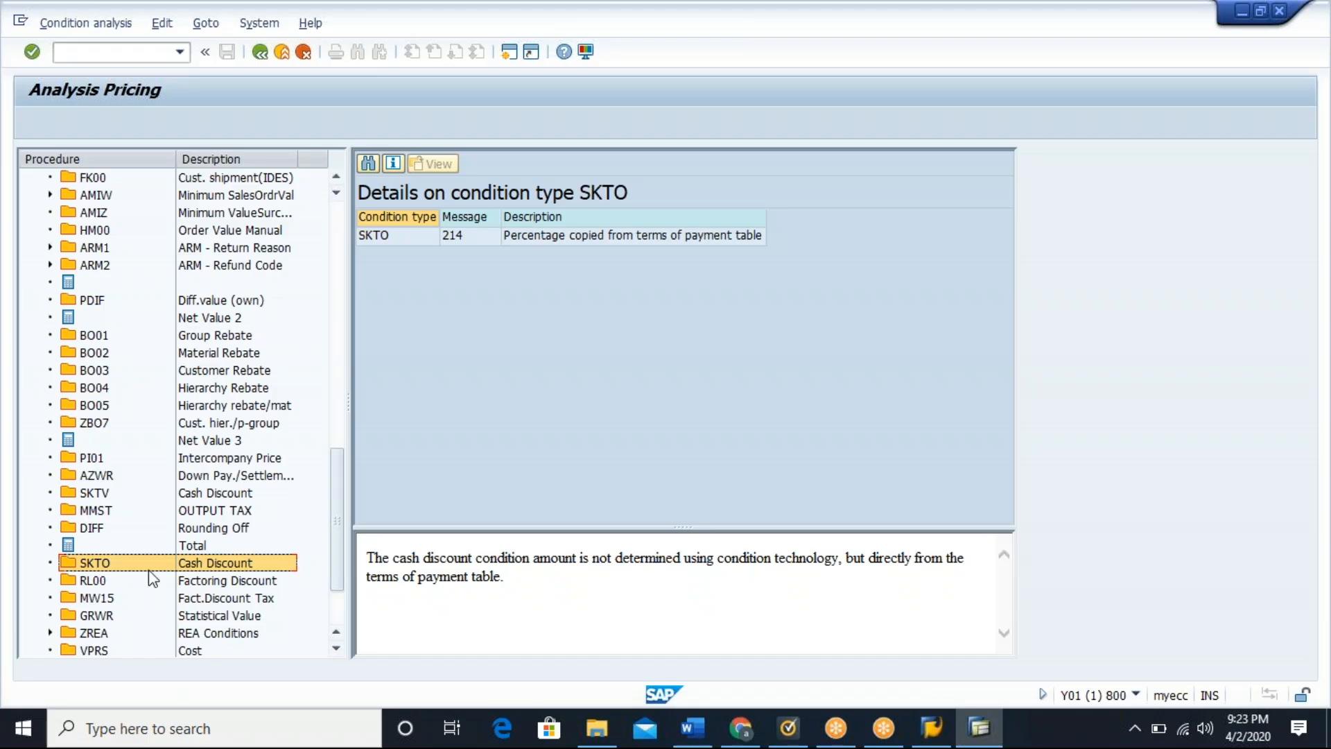
pyautogui.moveTo(332, 541); pyautogui.dragTo(341, 227)
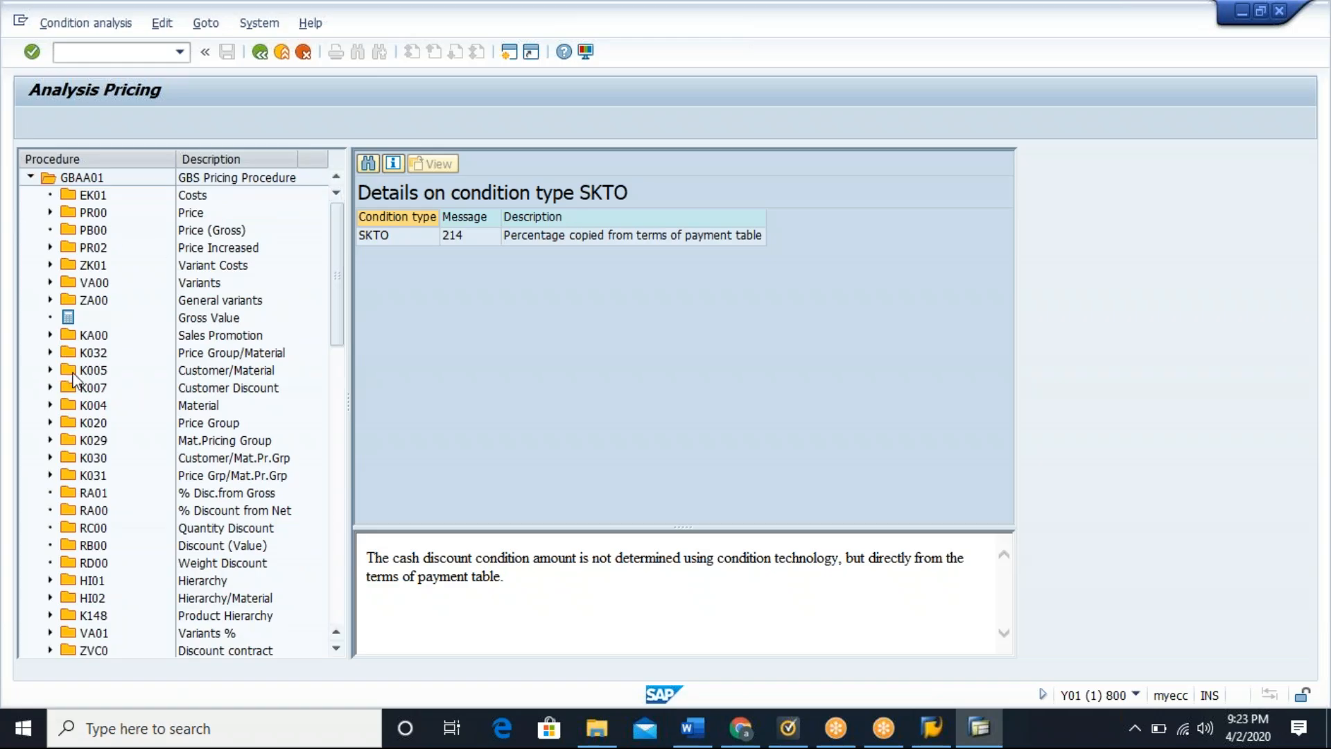
pyautogui.doubleClick(96, 371)
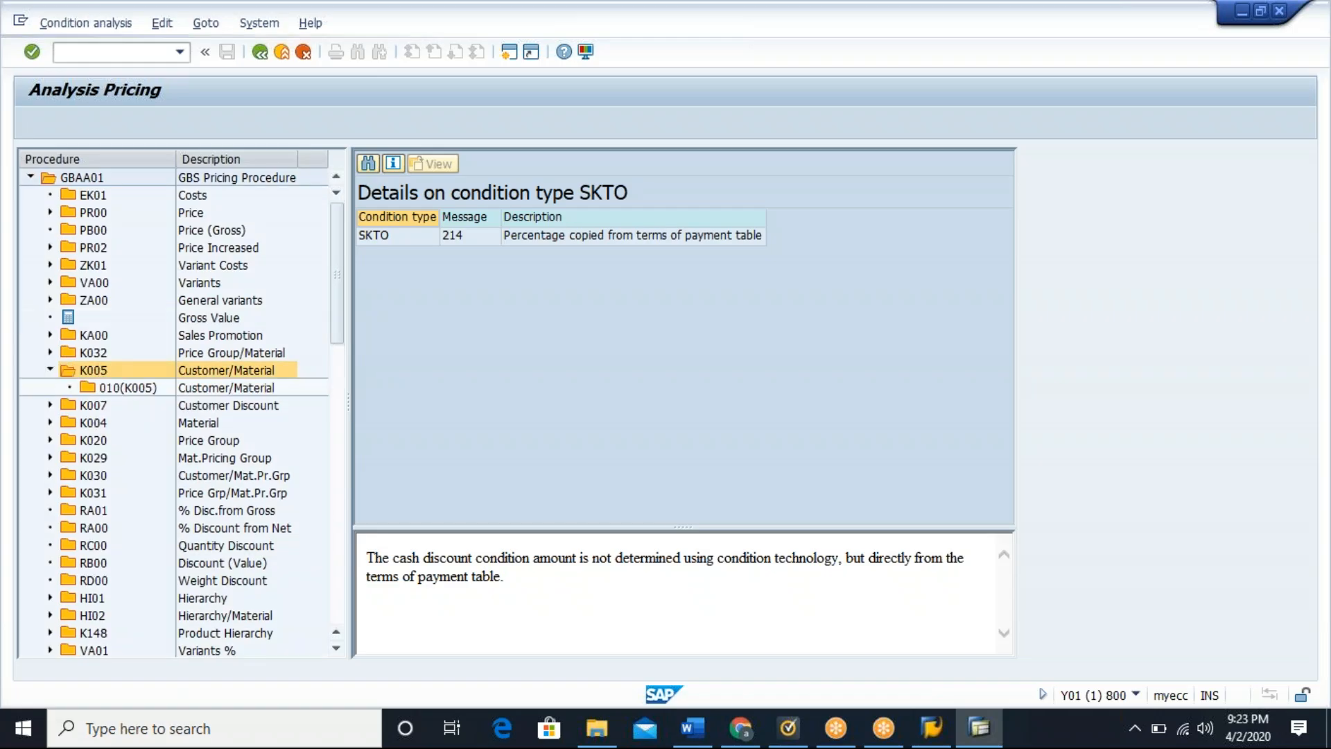
# Step: Leave the pricing analysis and save the GB standard order as an incomplete document
pyautogui.click(260, 52)
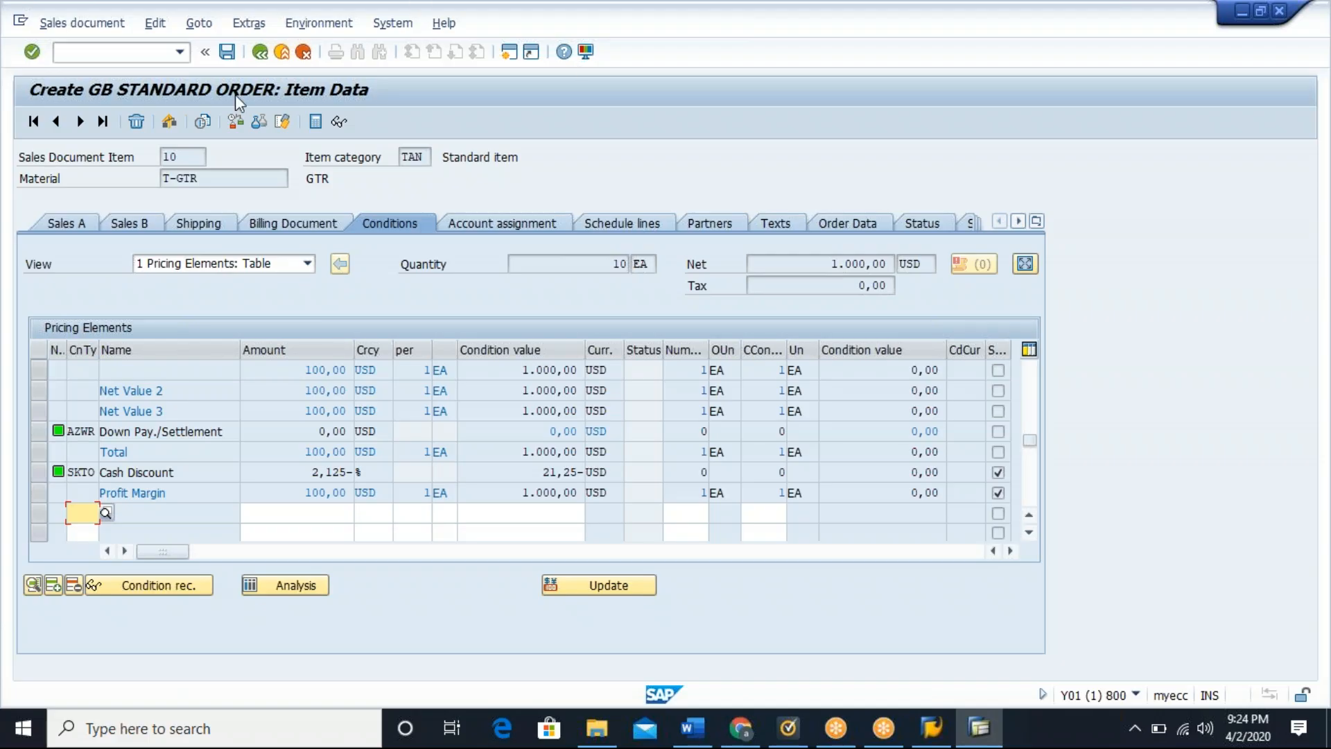
pyautogui.click(227, 53)
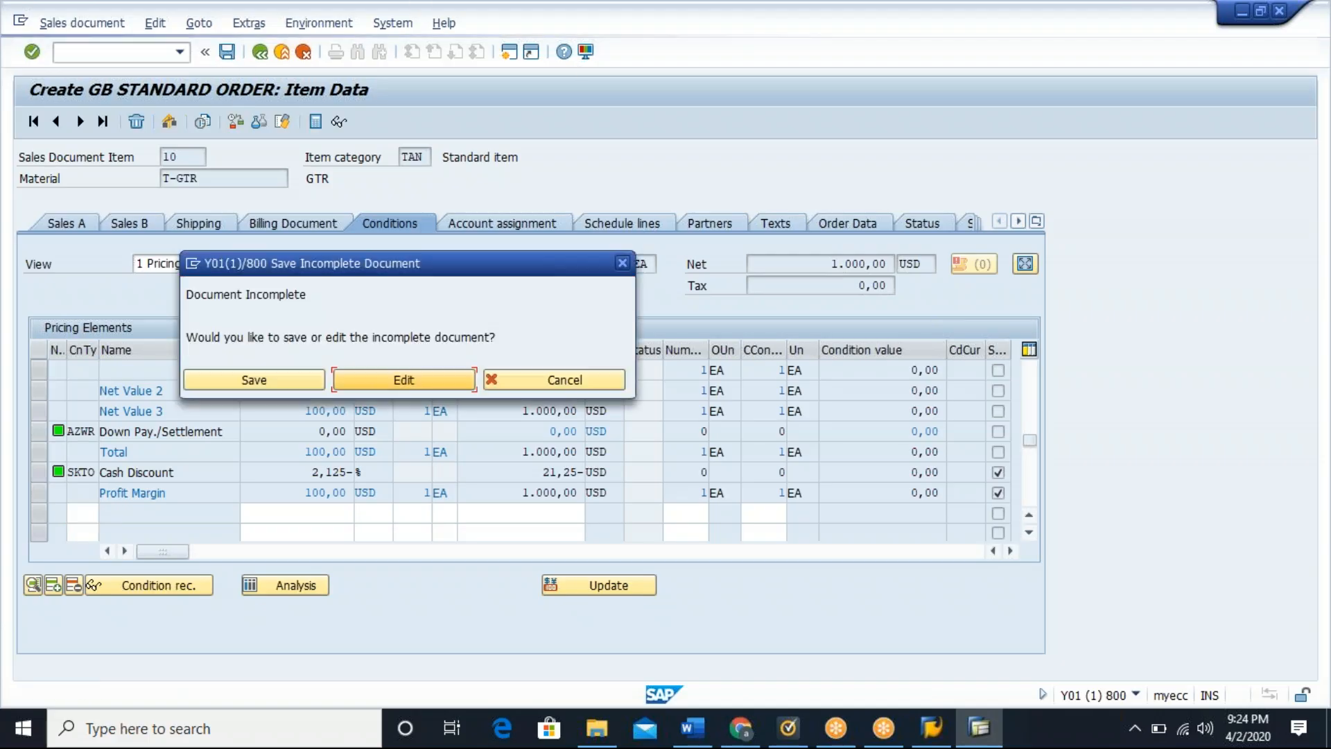
pyautogui.click(267, 384)
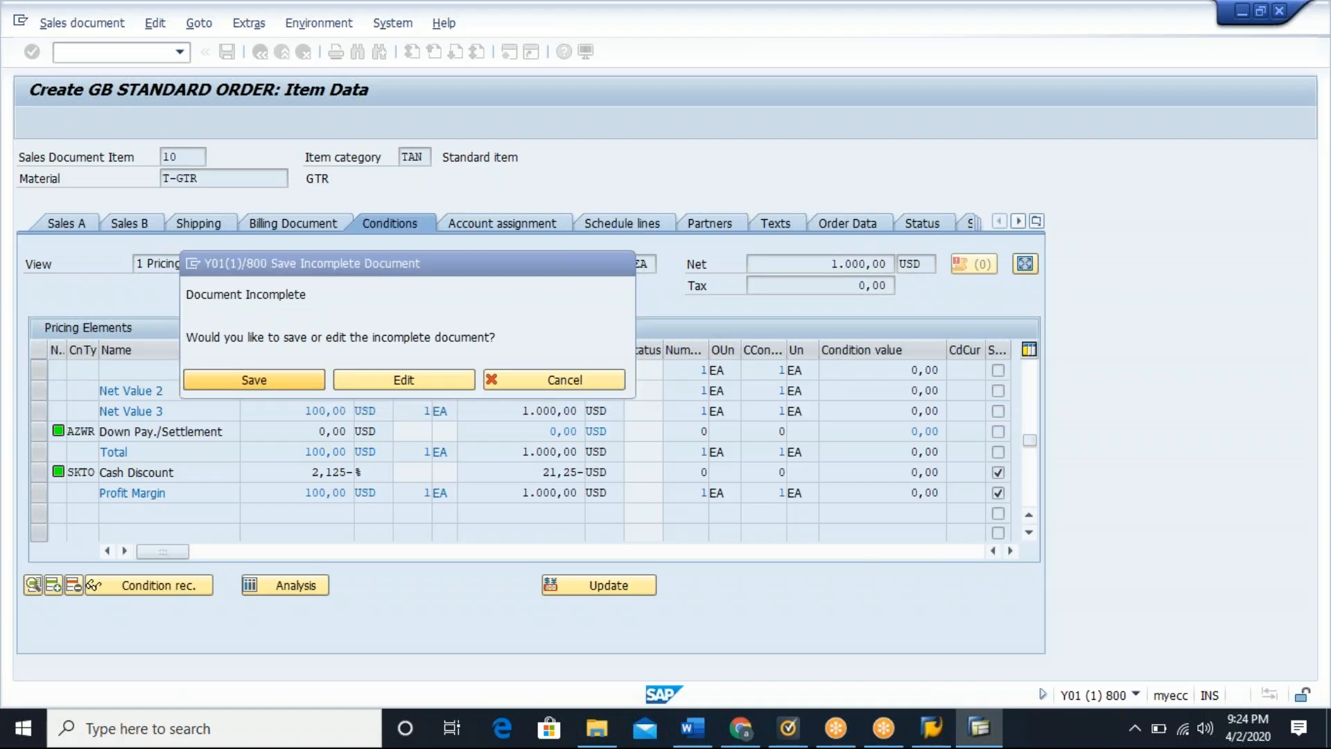
# Step: Start transaction VK11 to create condition records
pyautogui.click(97, 53)
pyautogui.write('/nv')
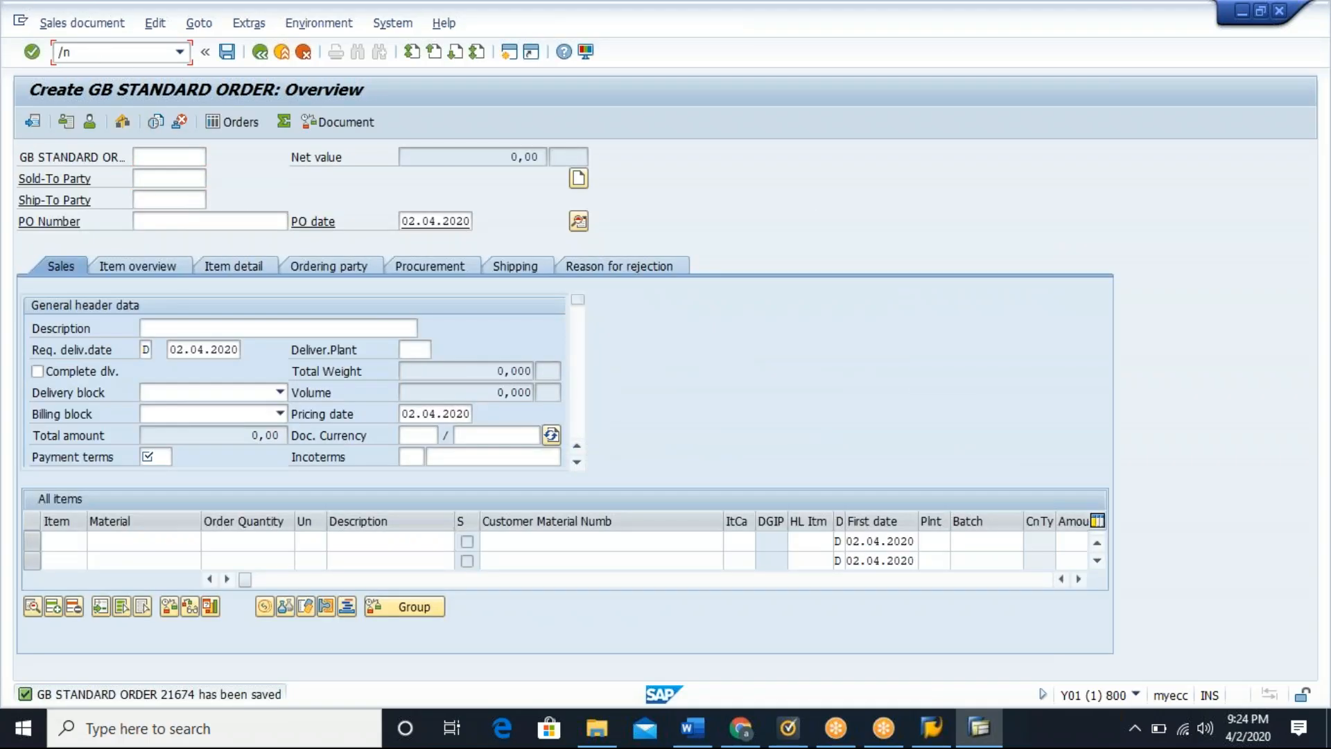
pyautogui.write('11')
pyautogui.press('Return')
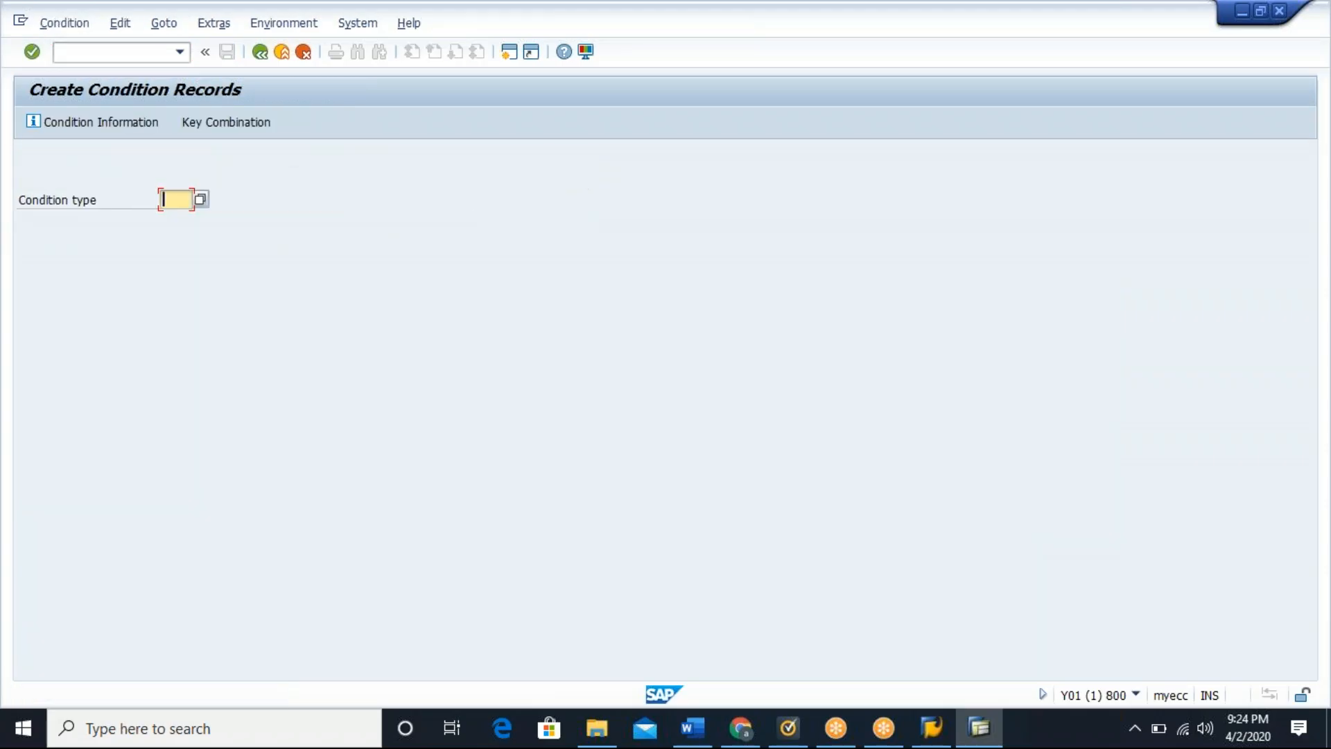
# Step: Choose K004 (Material) as the condition type from the list of available condition types
pyautogui.click(199, 202)
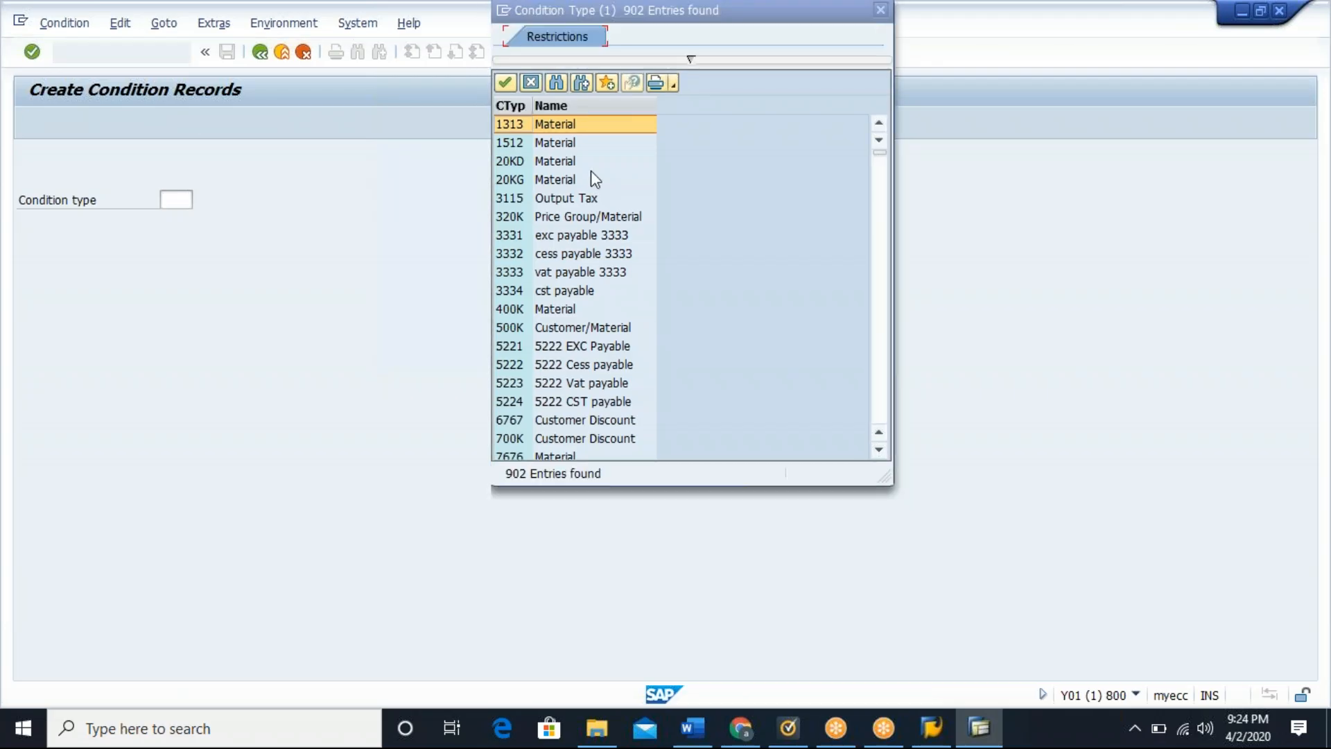
pyautogui.click(879, 280)
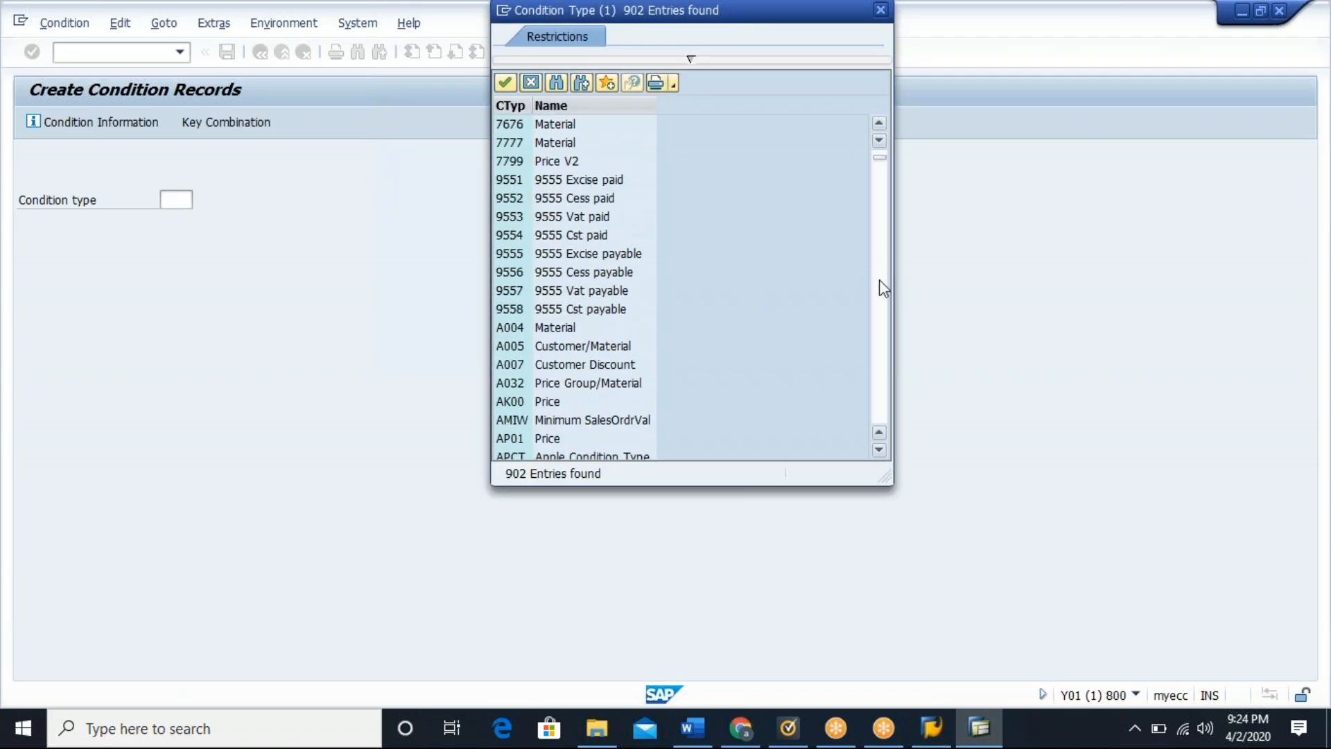
pyautogui.click(879, 344)
pyautogui.click(879, 343)
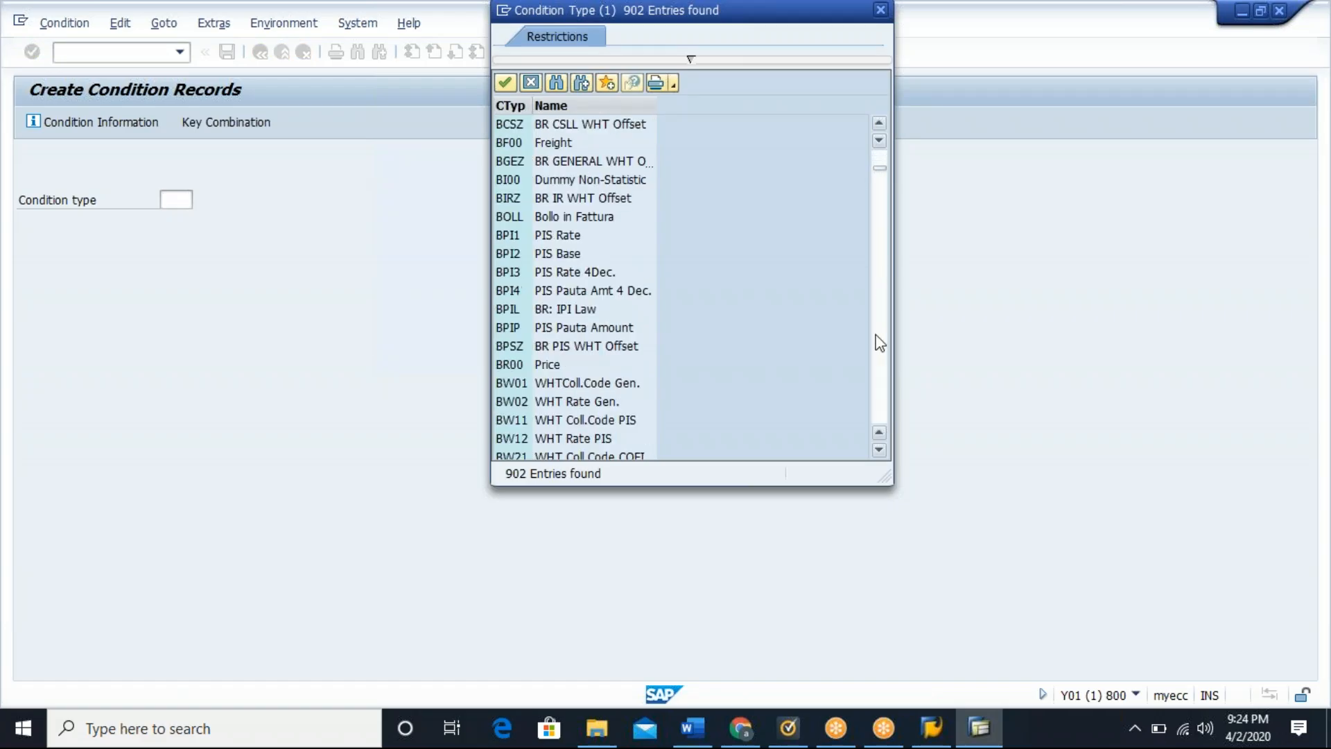
pyautogui.click(883, 373)
pyautogui.click(883, 373)
pyautogui.click(884, 373)
pyautogui.click(883, 373)
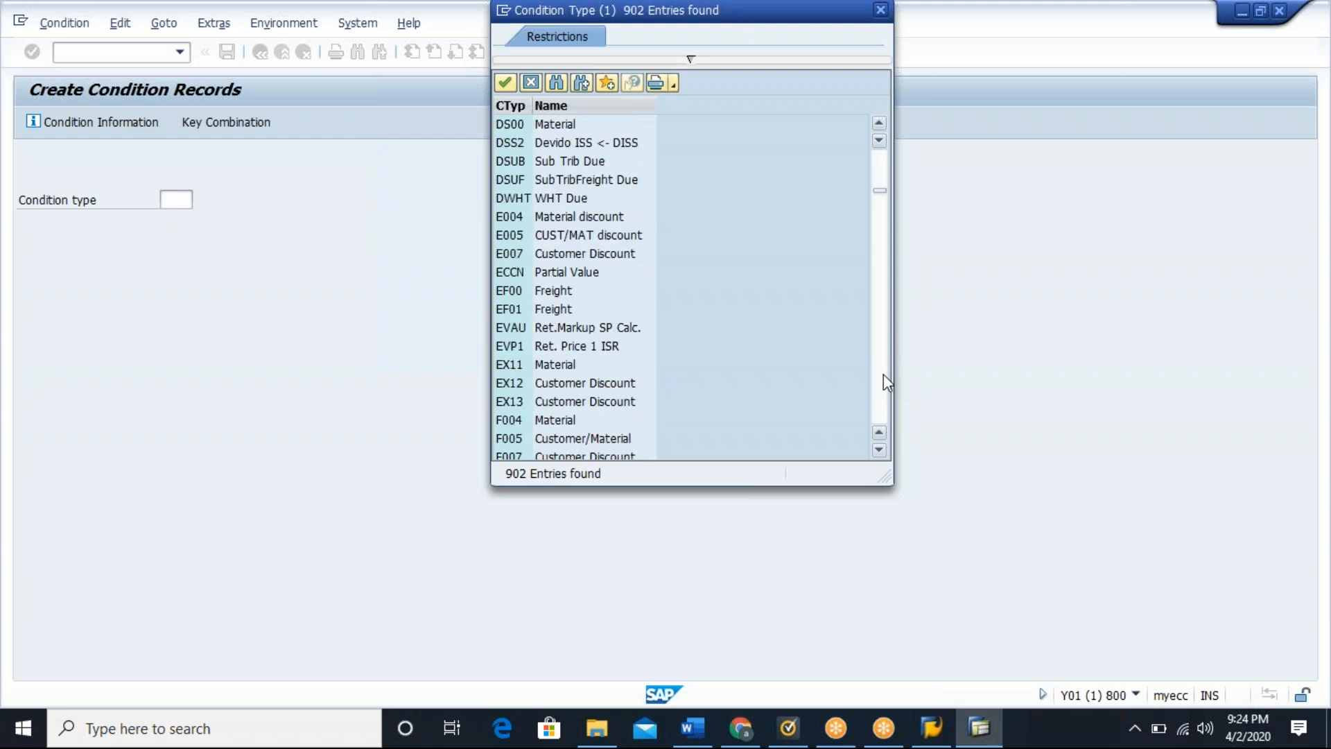
pyautogui.click(884, 373)
pyautogui.click(884, 373)
pyautogui.click(883, 373)
pyautogui.click(883, 373)
pyautogui.click(884, 373)
pyautogui.click(883, 373)
pyautogui.click(883, 373)
pyautogui.click(883, 373)
pyautogui.click(884, 373)
pyautogui.click(884, 373)
pyautogui.click(884, 373)
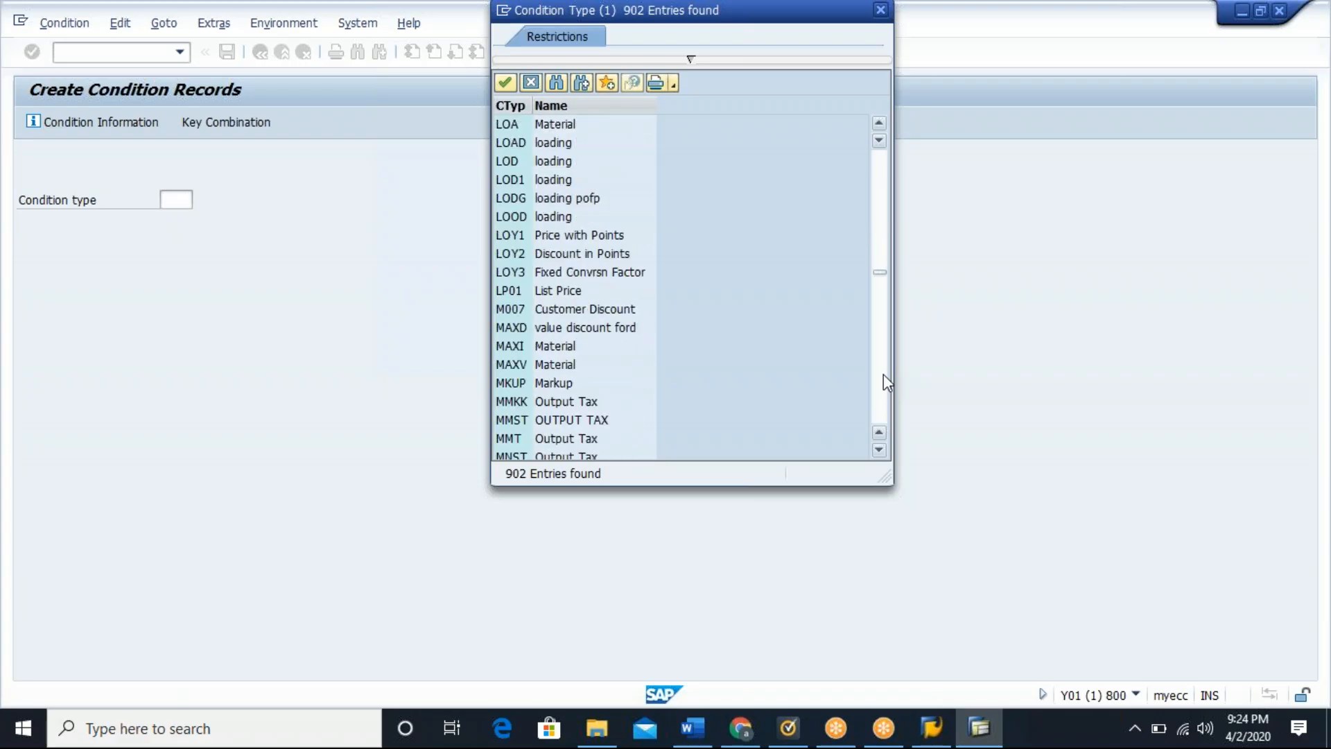
pyautogui.click(883, 214)
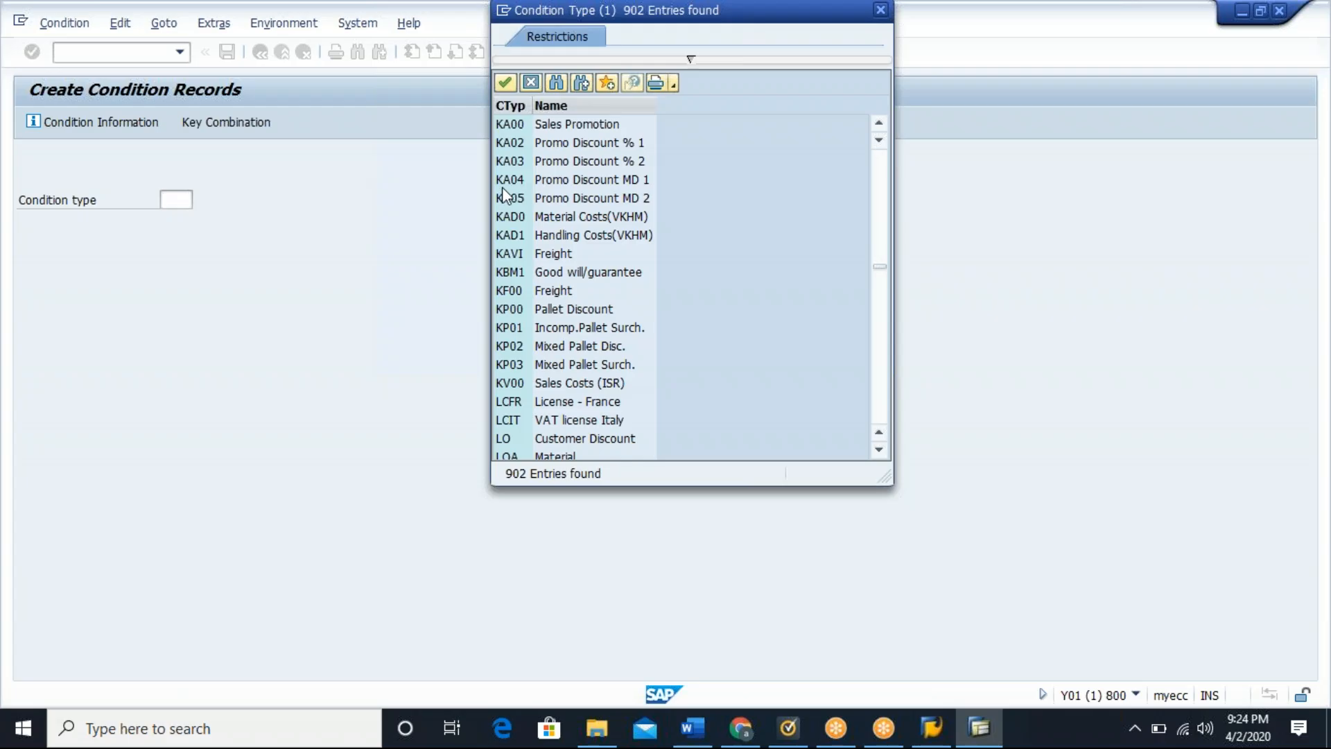
pyautogui.click(881, 187)
pyautogui.click(554, 293)
pyautogui.click(581, 311)
pyautogui.click(585, 328)
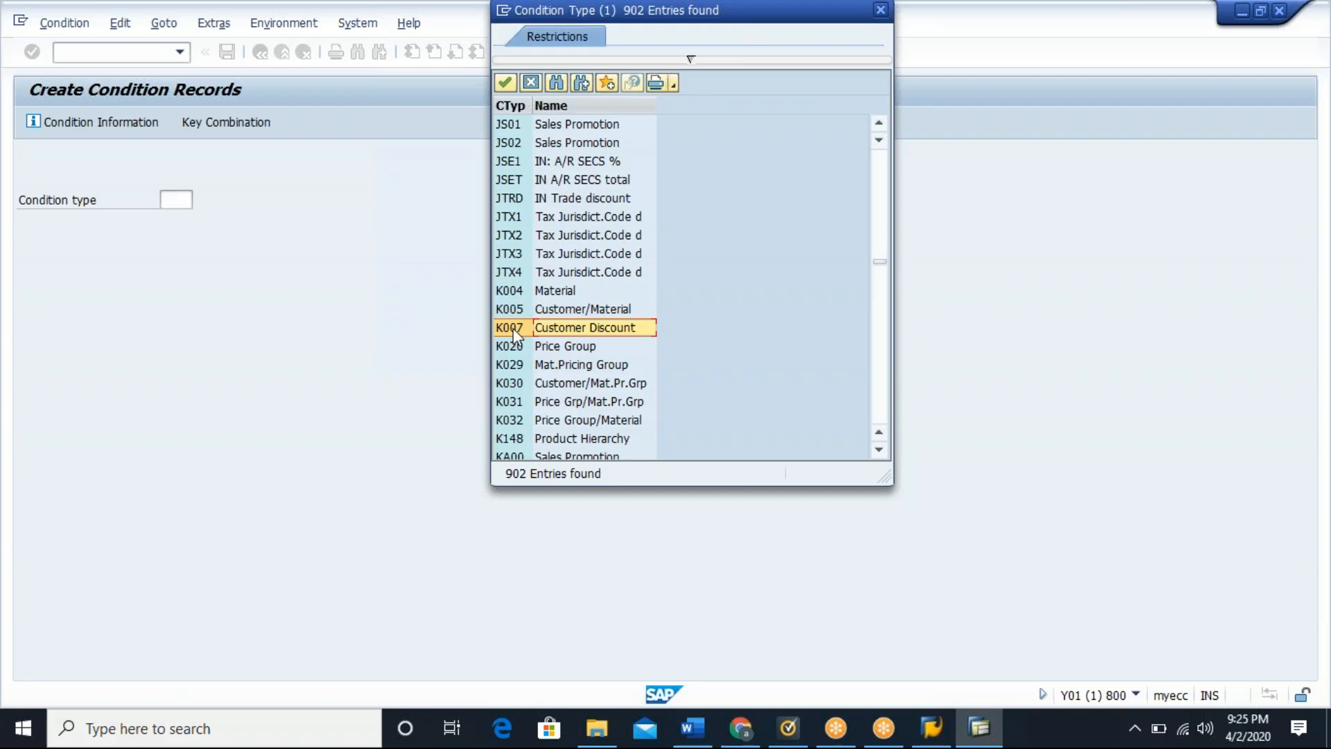
pyautogui.click(554, 289)
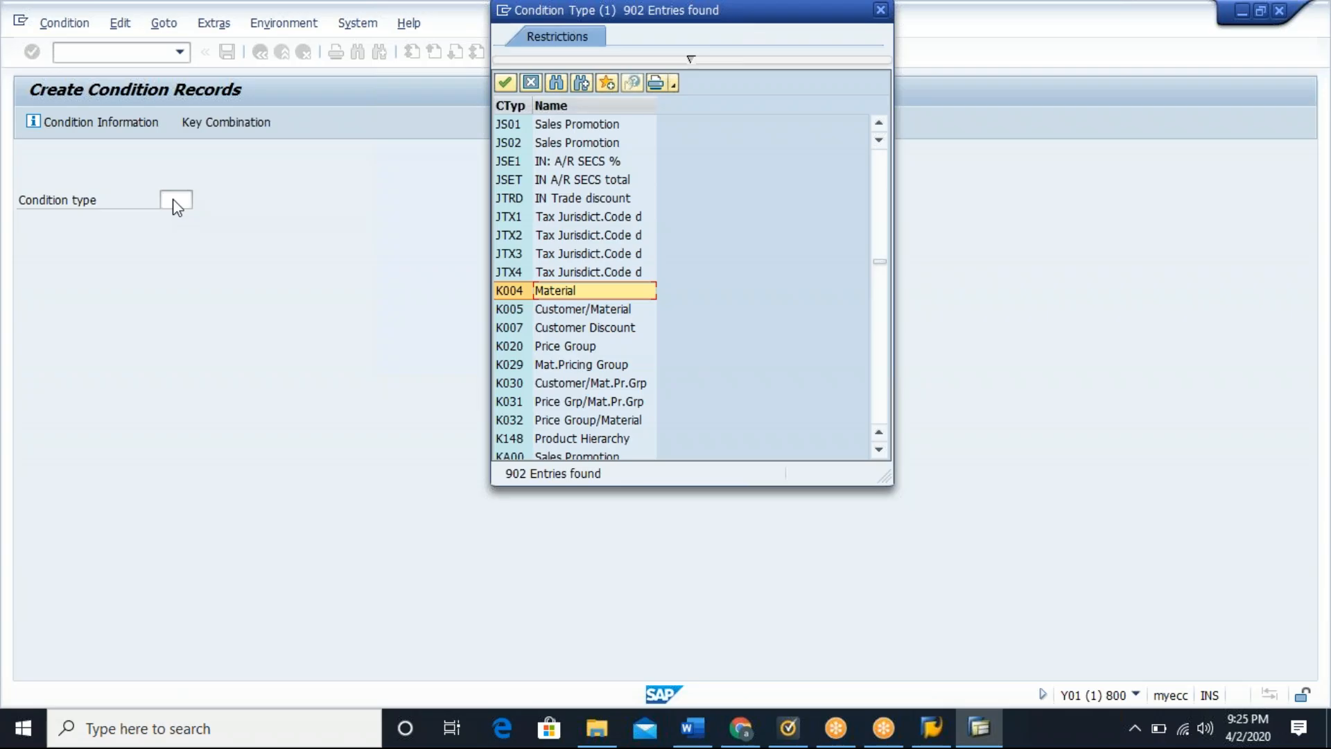
pyautogui.doubleClick(513, 290)
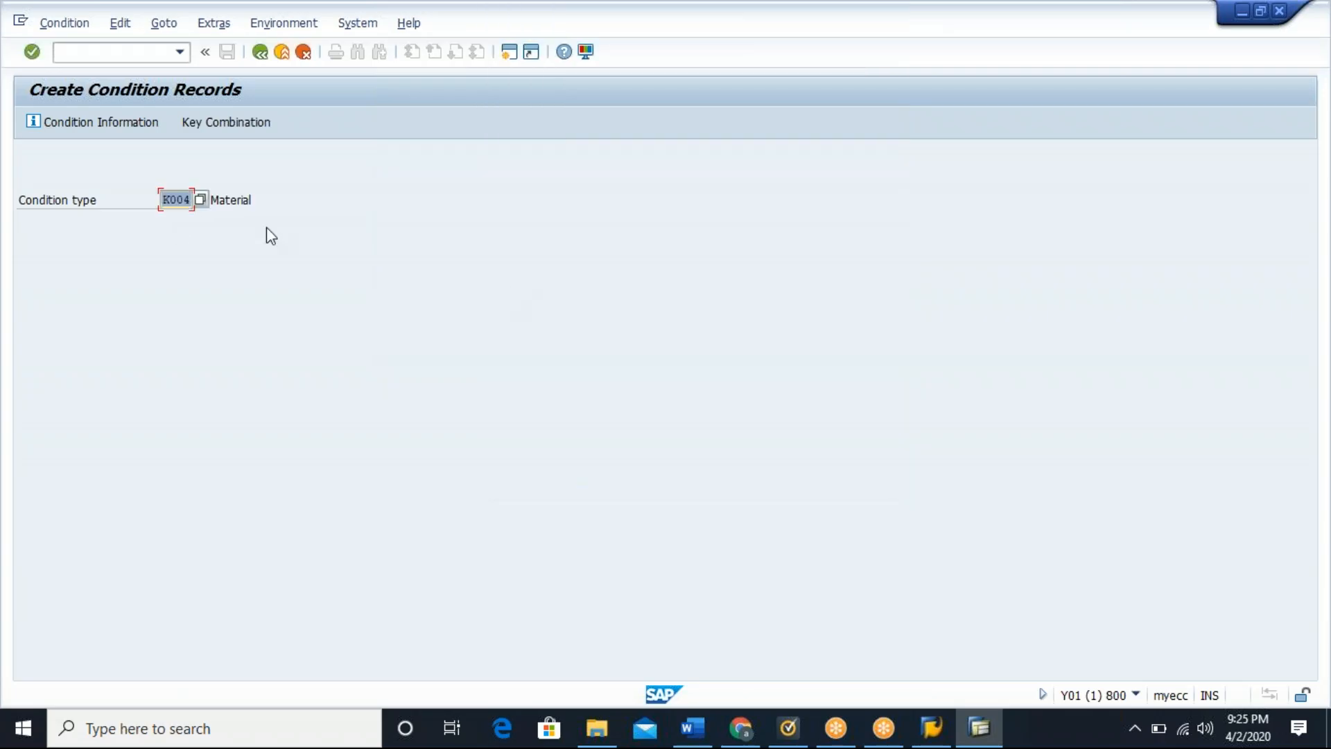
# Step: Open the K004 fast entry screen with the Material key combination and go to the first material line
pyautogui.click(32, 51)
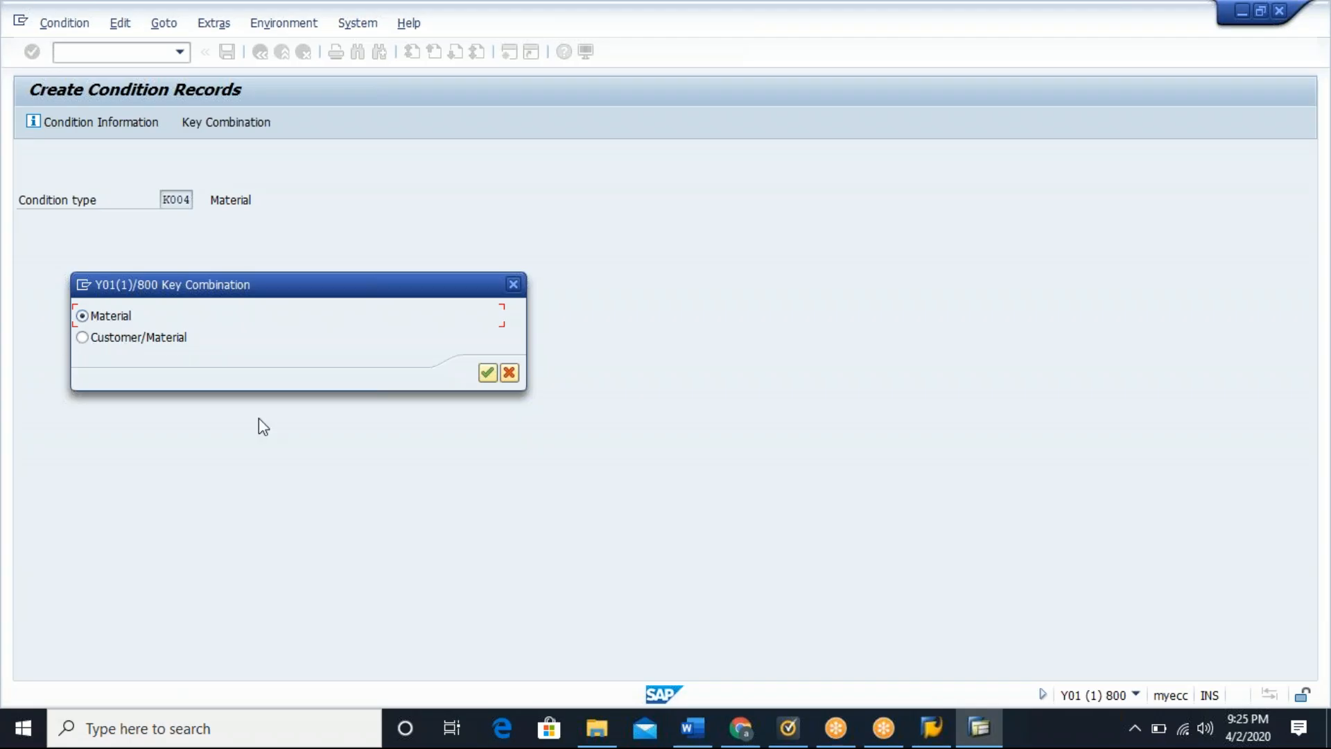
pyautogui.click(488, 372)
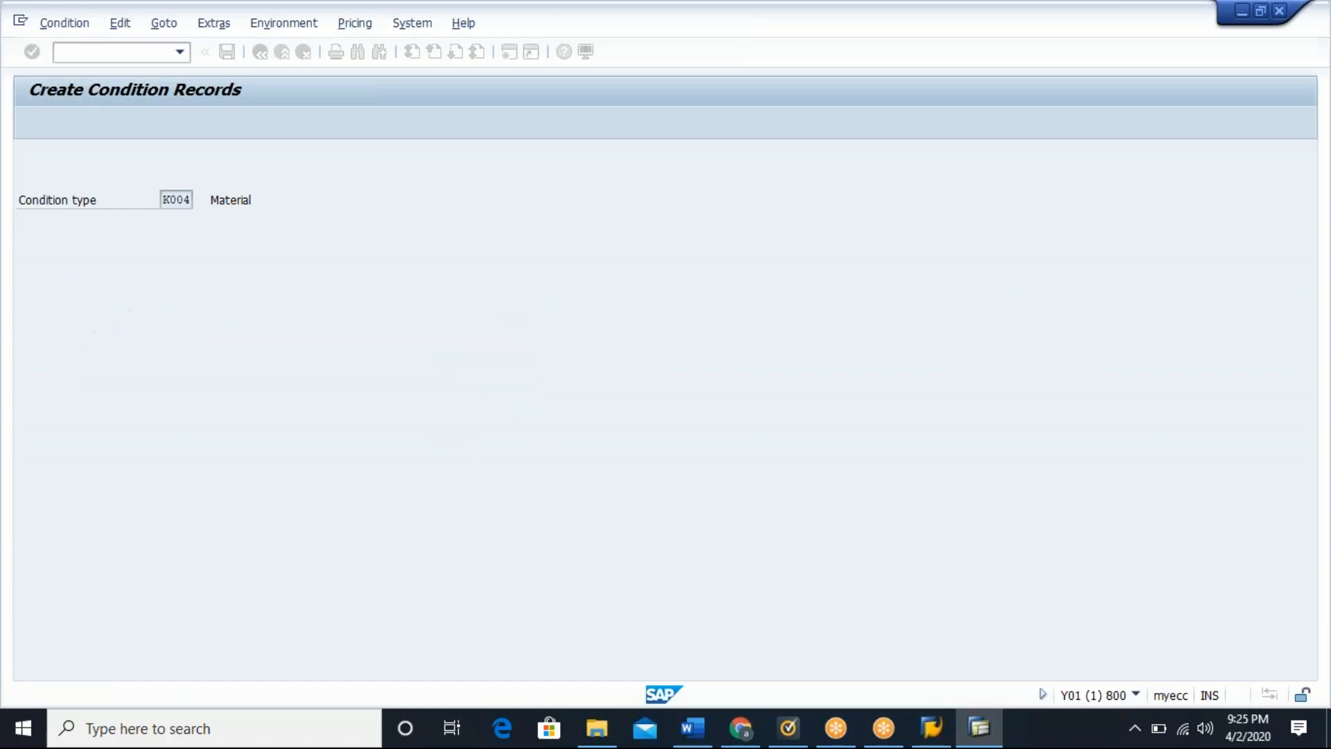
pyautogui.click(119, 262)
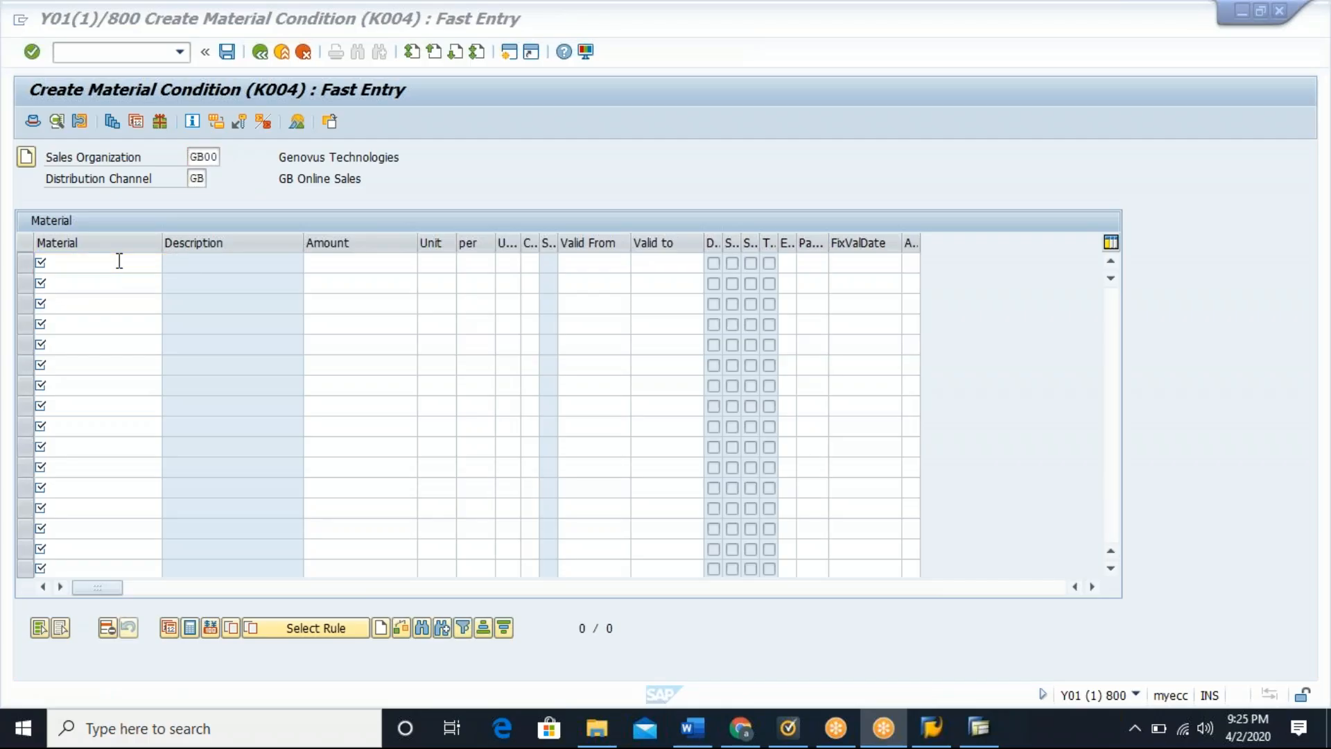
# Step: Display the sales order with VA03 in a new session to look up its item material, and return to the K004 fast entry screen
pyautogui.click(508, 57)
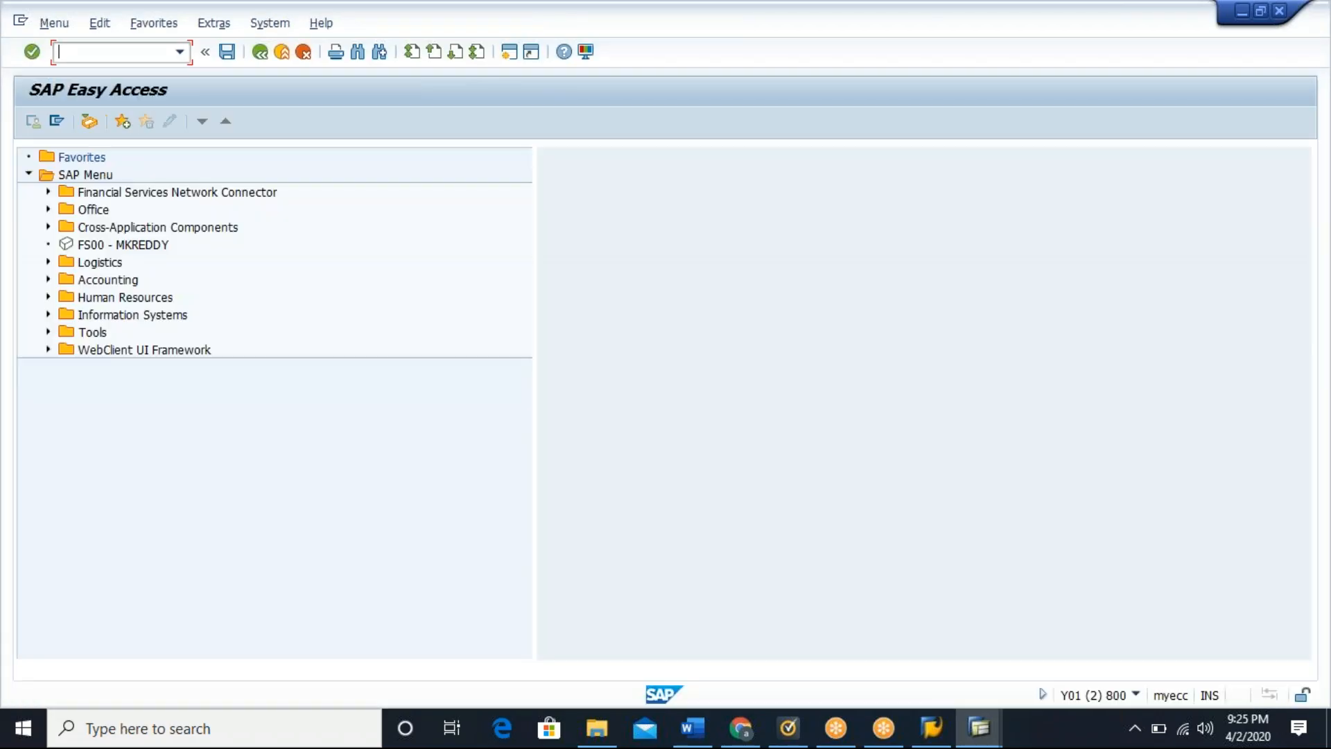
pyautogui.write('/nva03')
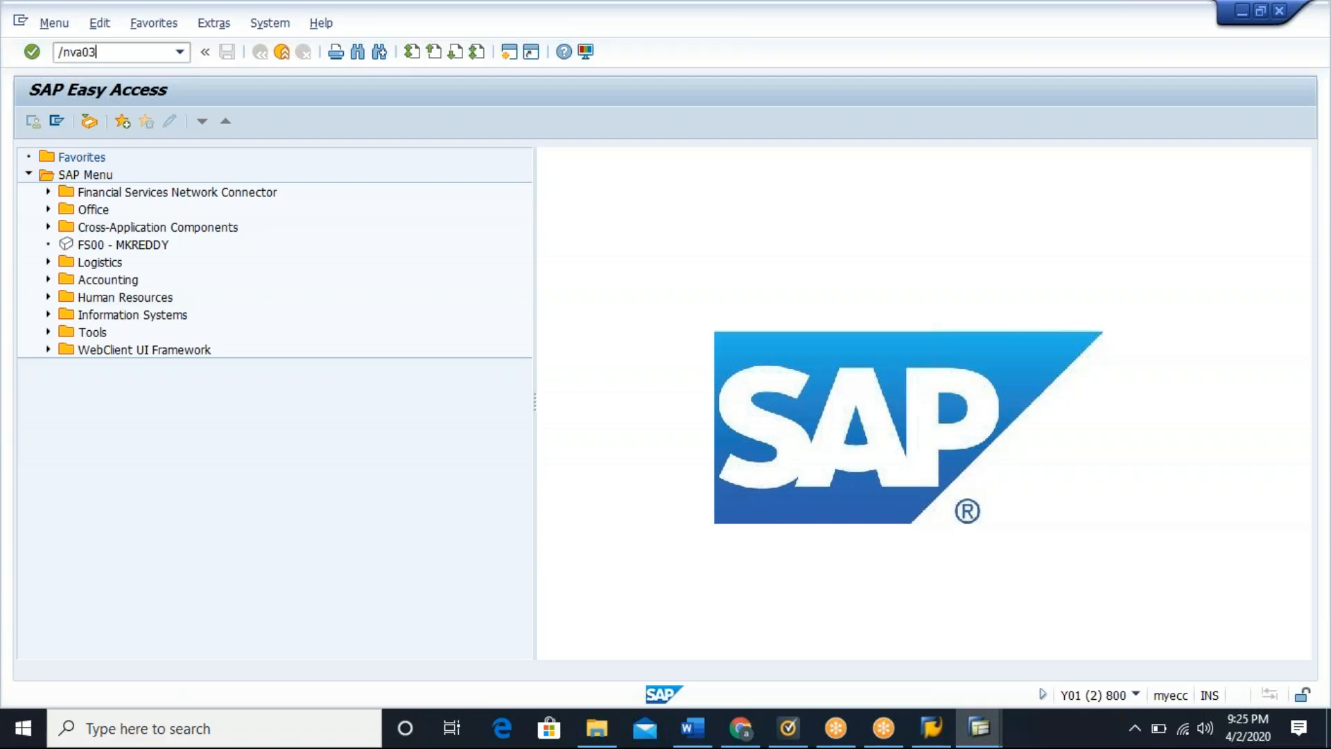
pyautogui.press('Return')
pyautogui.press('Return')
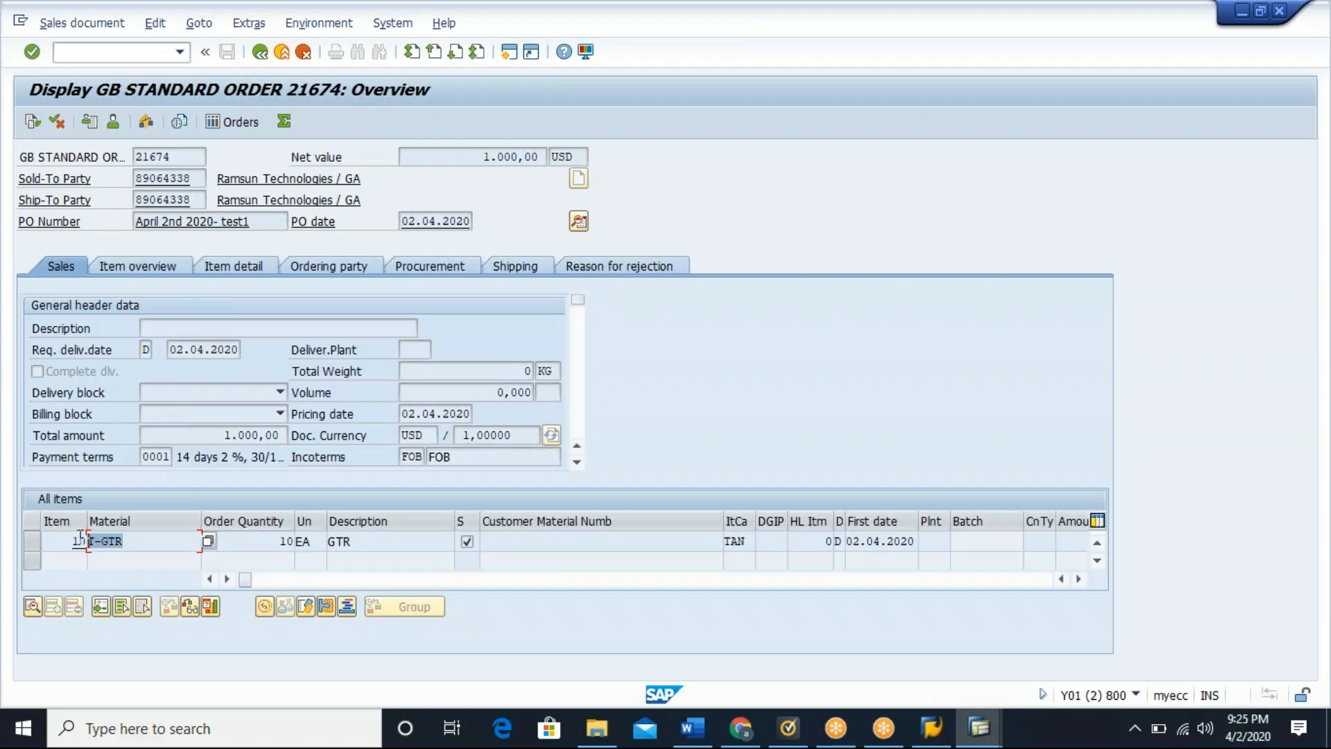
pyautogui.hotkey('alt', 'Tab')
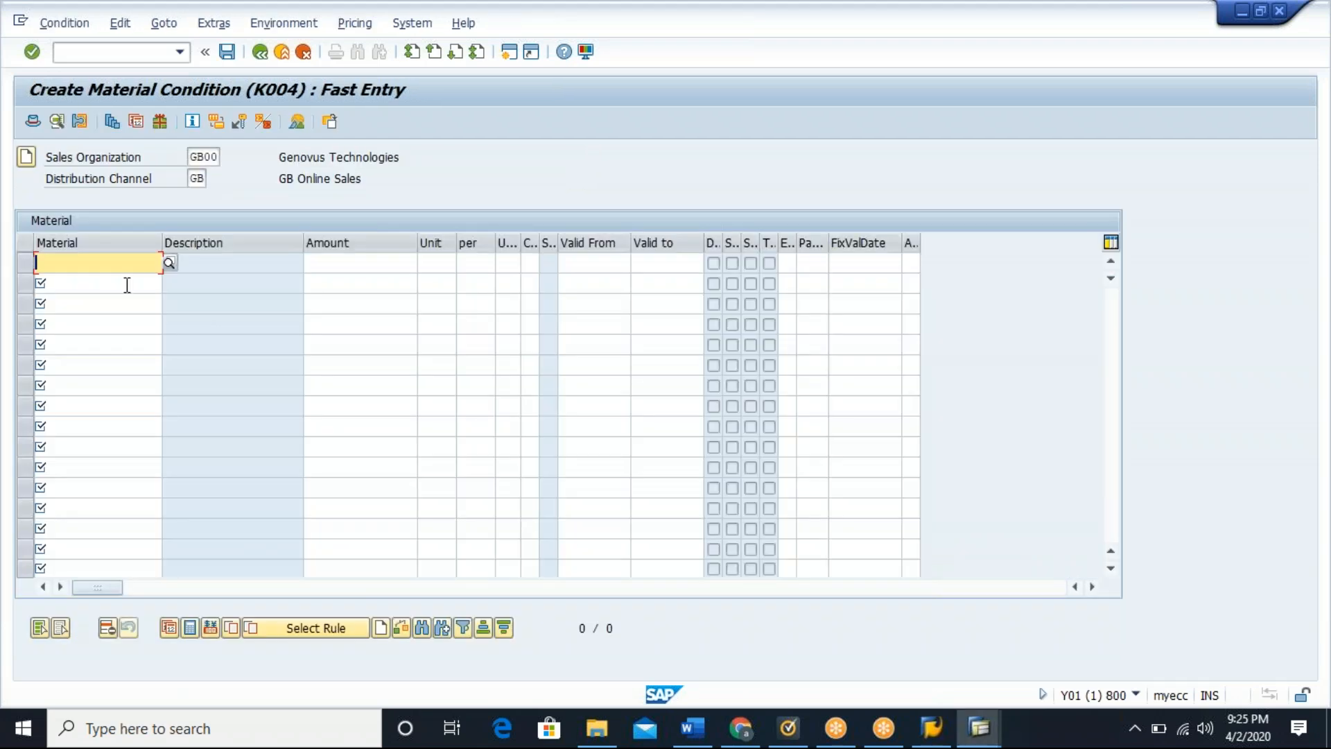
# Step: Enter a K004 condition line for material T-GTR with an amount of 10
pyautogui.write('T-GTR')
pyautogui.press('Tab')
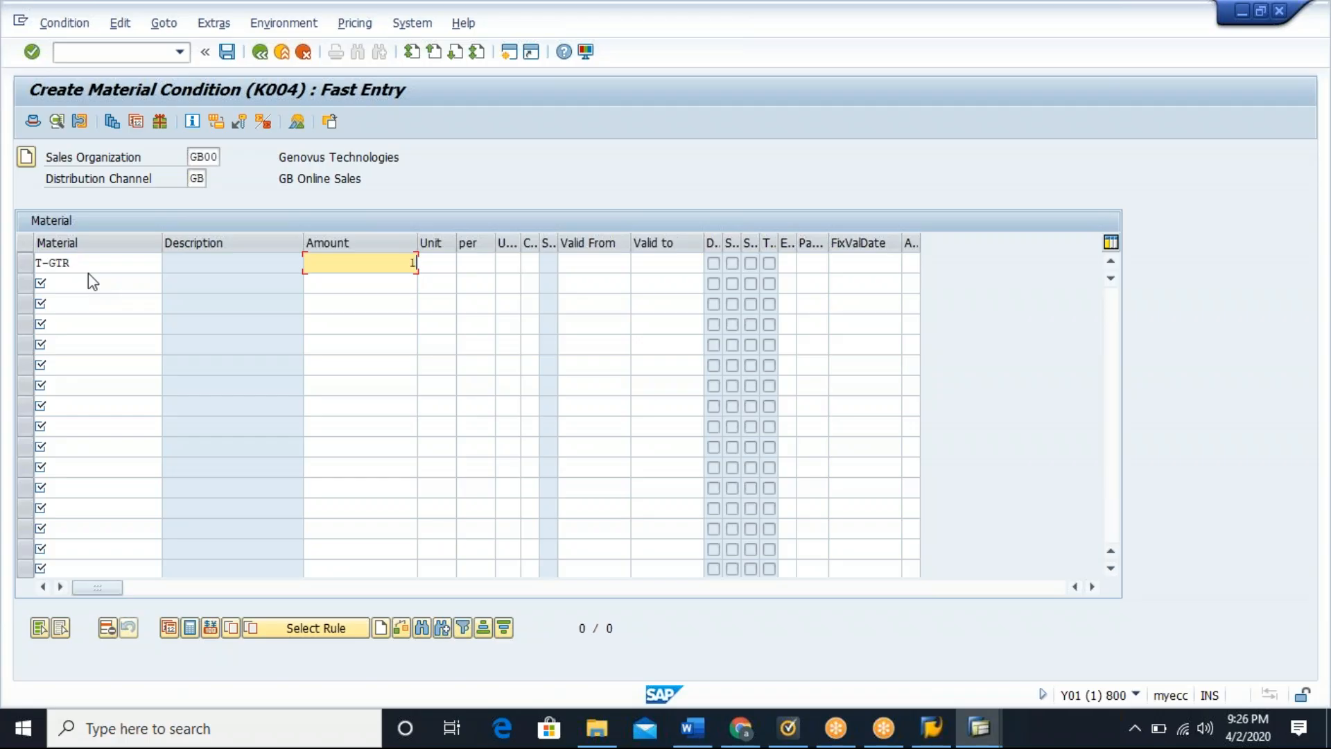
pyautogui.write('0')
pyautogui.click(89, 271)
pyautogui.press('Return')
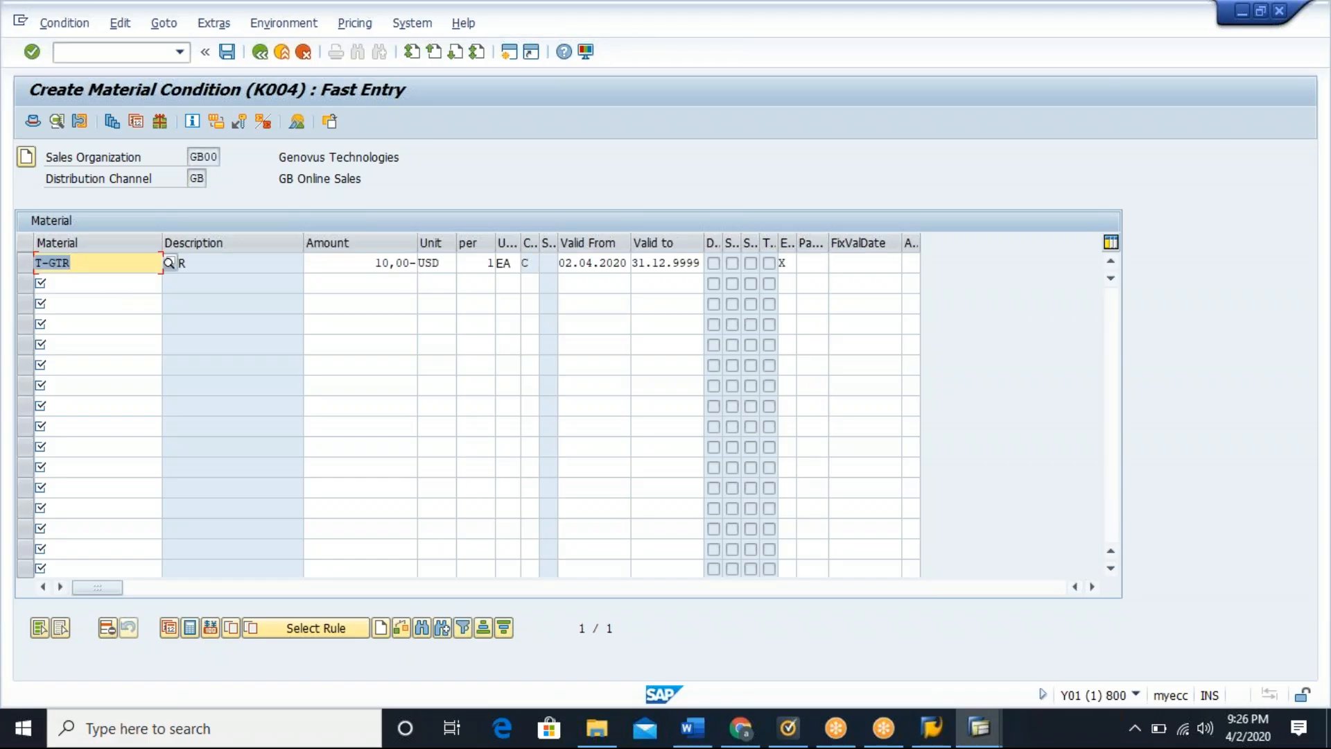
# Step: Review the amount, unit and validity dates of the T-GTR line and save the K004 condition record
pyautogui.click(515, 265)
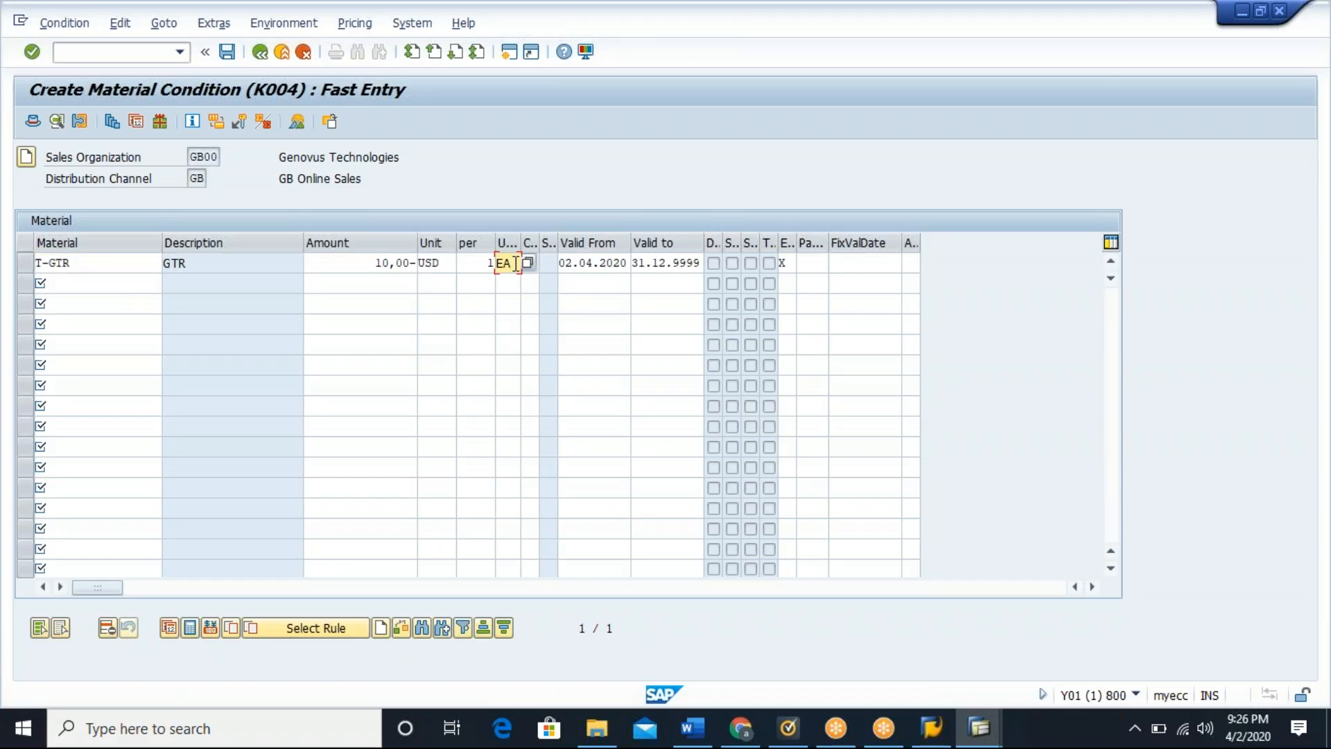
pyautogui.click(478, 266)
pyautogui.press('Tab')
pyautogui.click(355, 264)
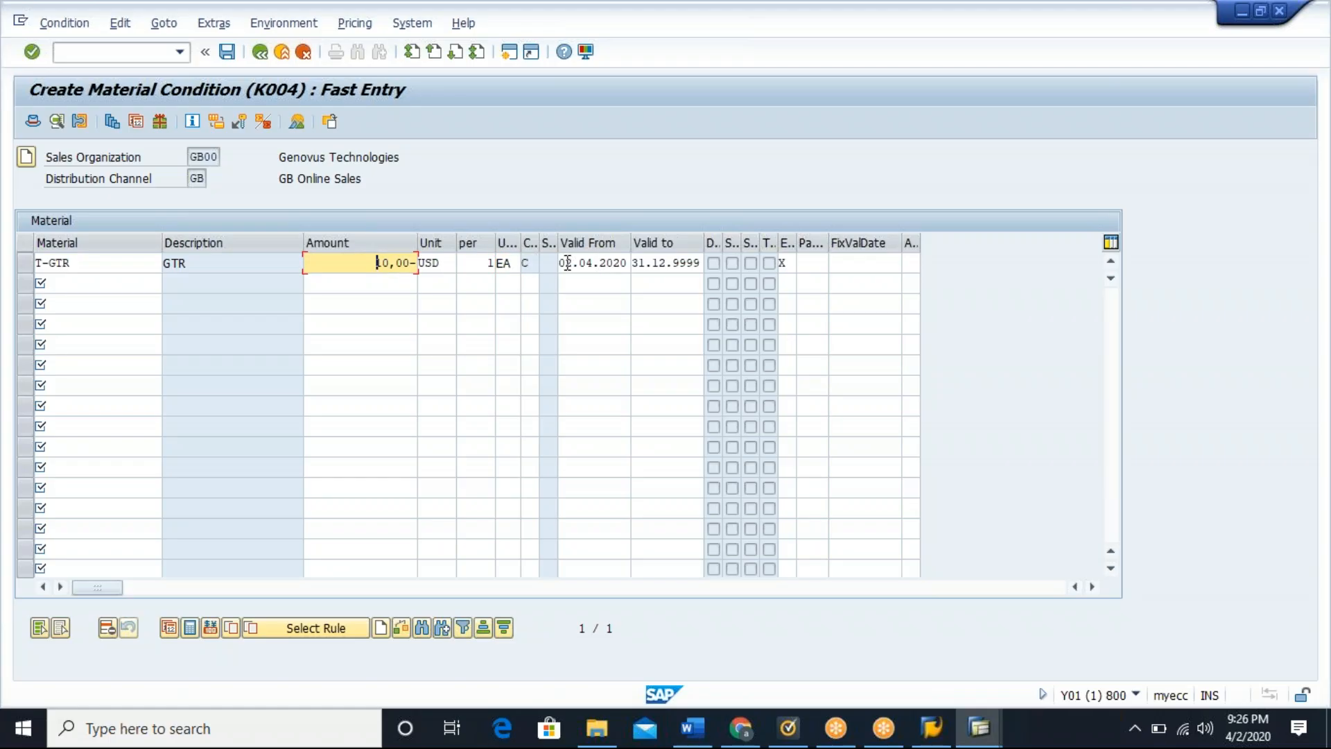
pyautogui.click(589, 263)
pyautogui.click(671, 264)
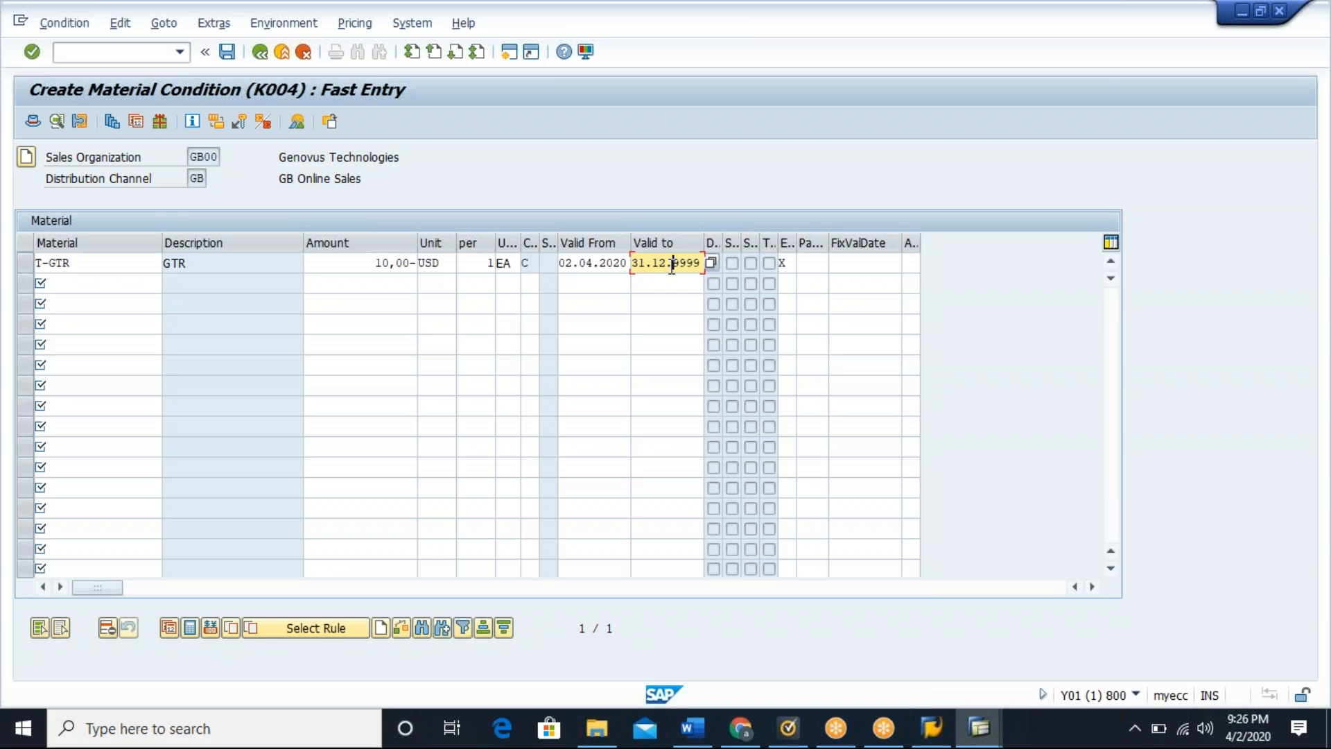
pyautogui.click(586, 269)
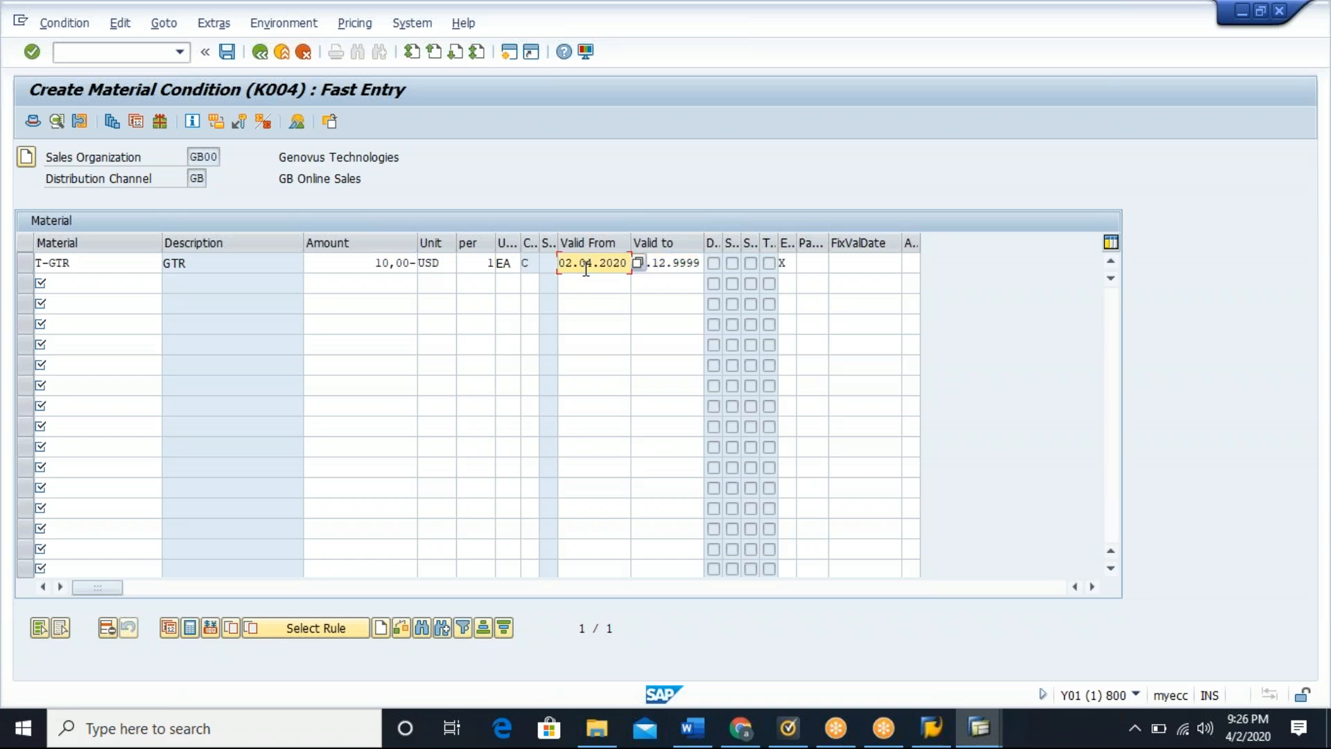
pyautogui.click(226, 52)
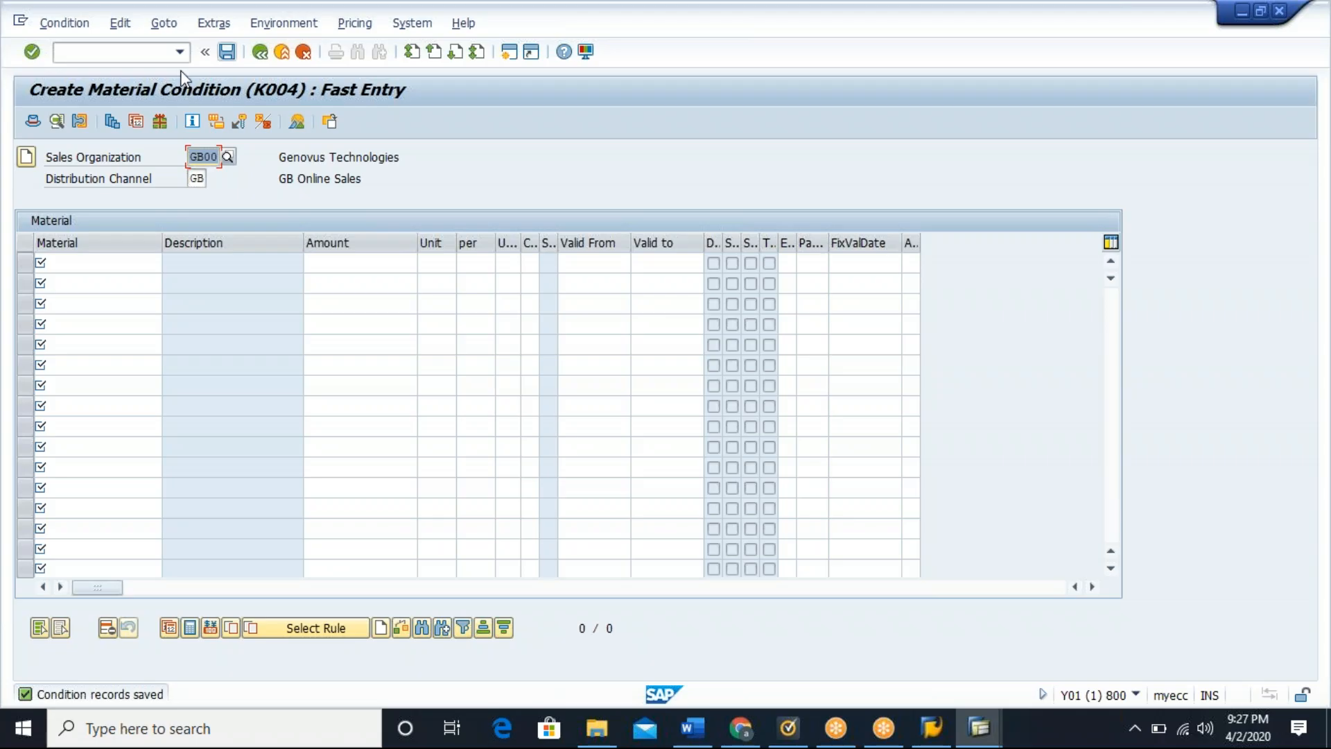
pyautogui.click(131, 51)
pyautogui.write('/nv/08')
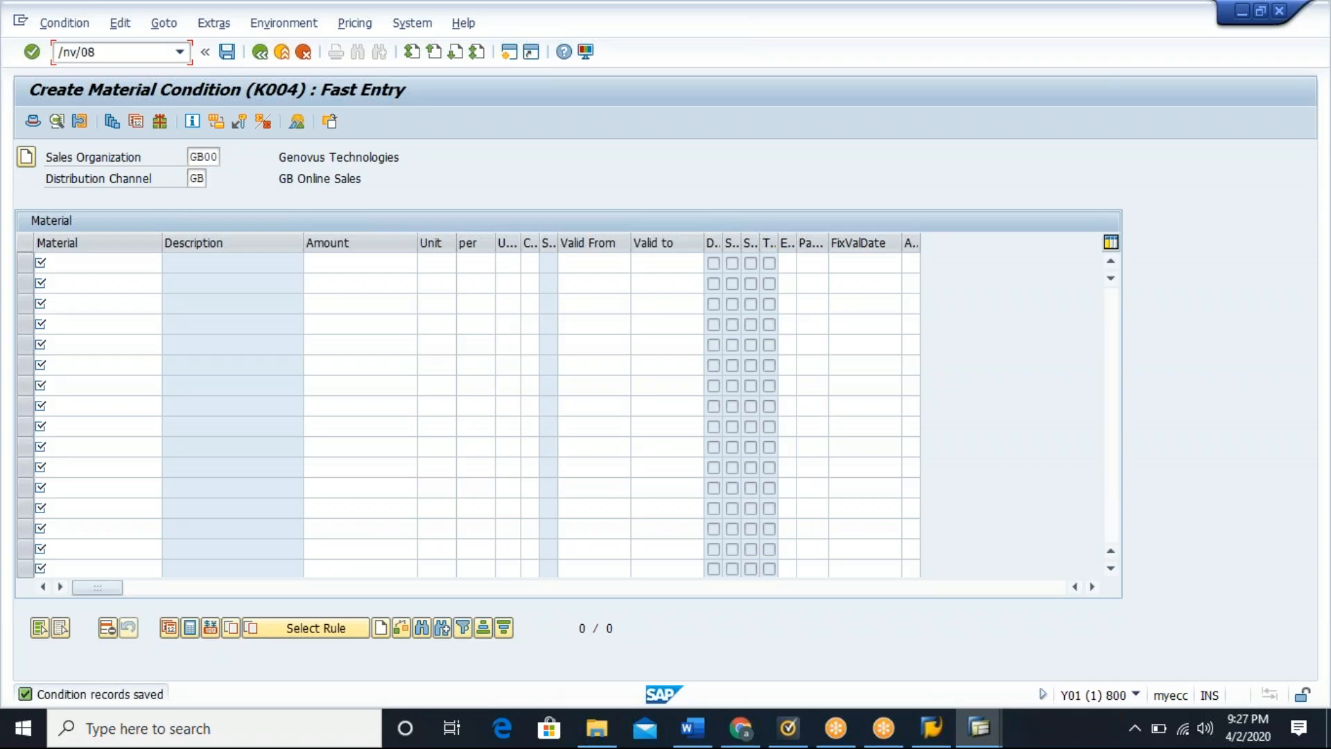
pyautogui.press('Return')
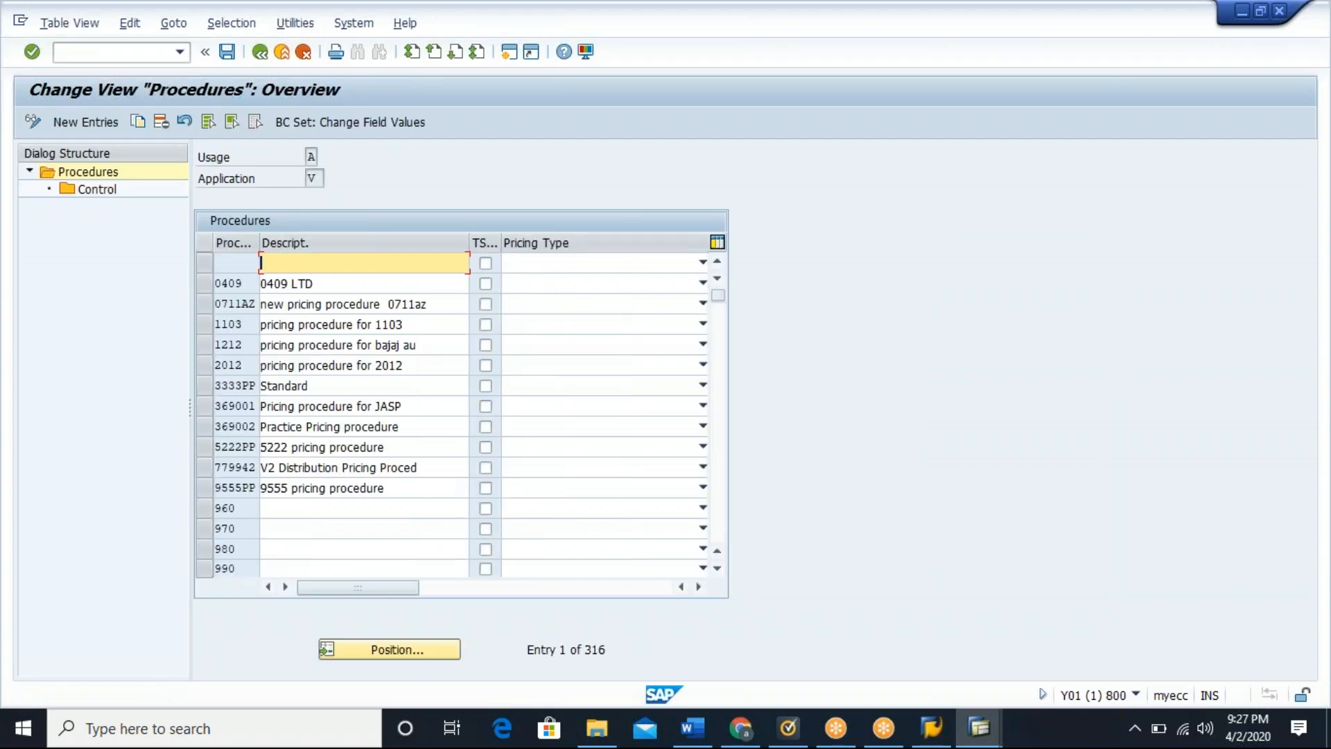
# Step: Start transaction V/06 to maintain the pricing condition types
pyautogui.write('/nv')
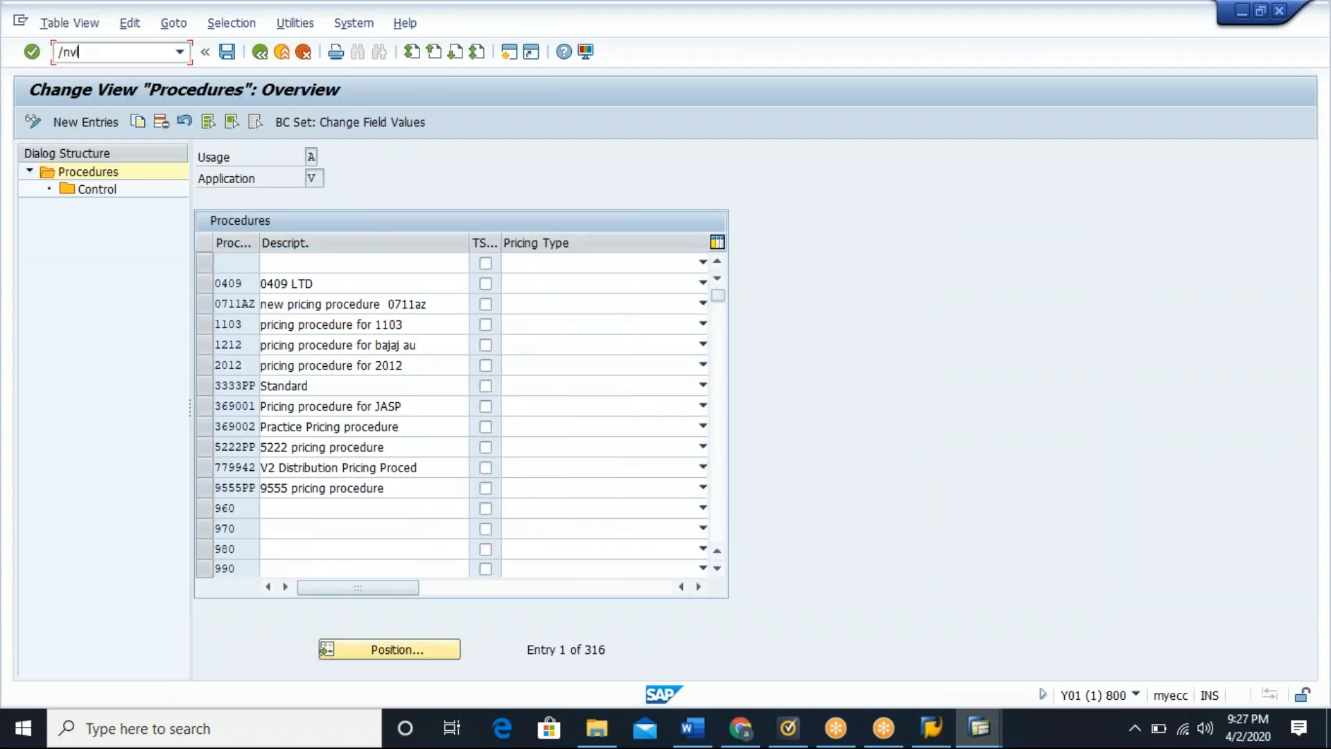
pyautogui.write('/06')
pyautogui.press('Return')
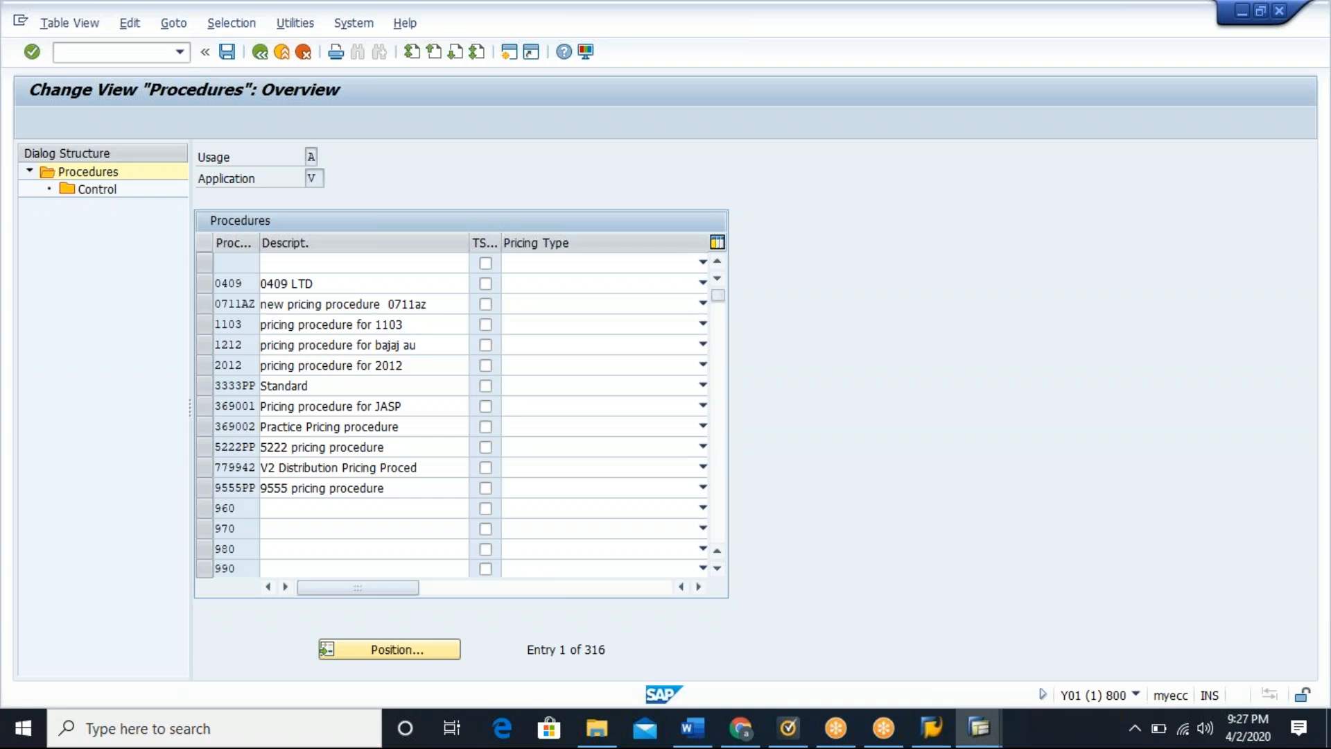
# Step: Locate condition type K004 in the condition types overview and open its details
pyautogui.click(219, 651)
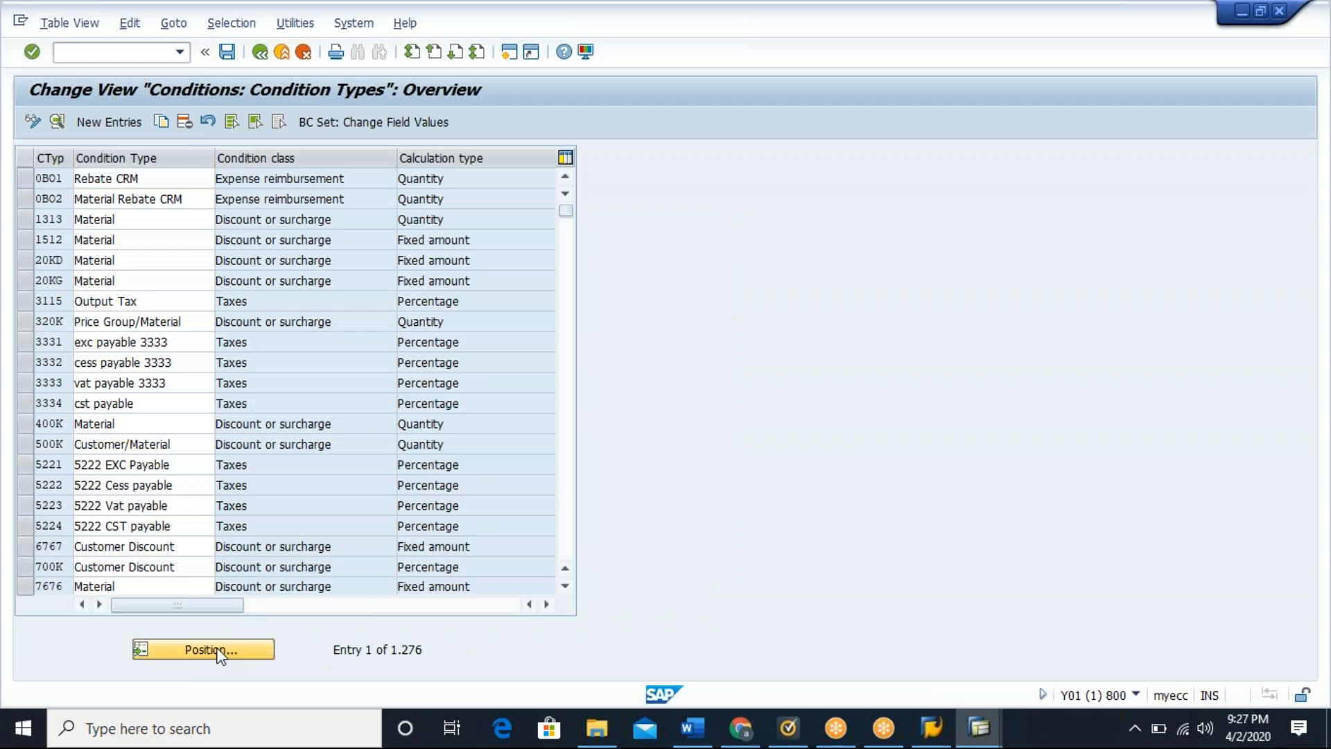
pyautogui.write('K004')
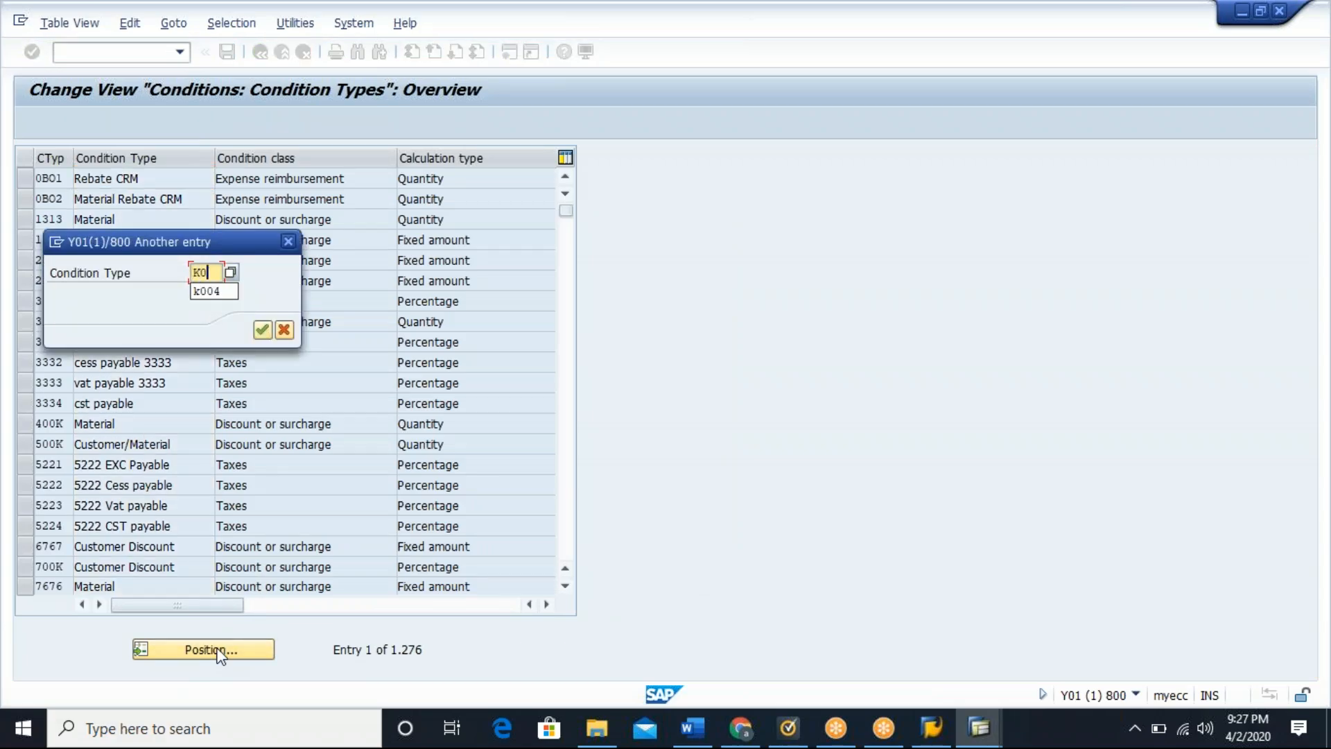
pyautogui.press('Return')
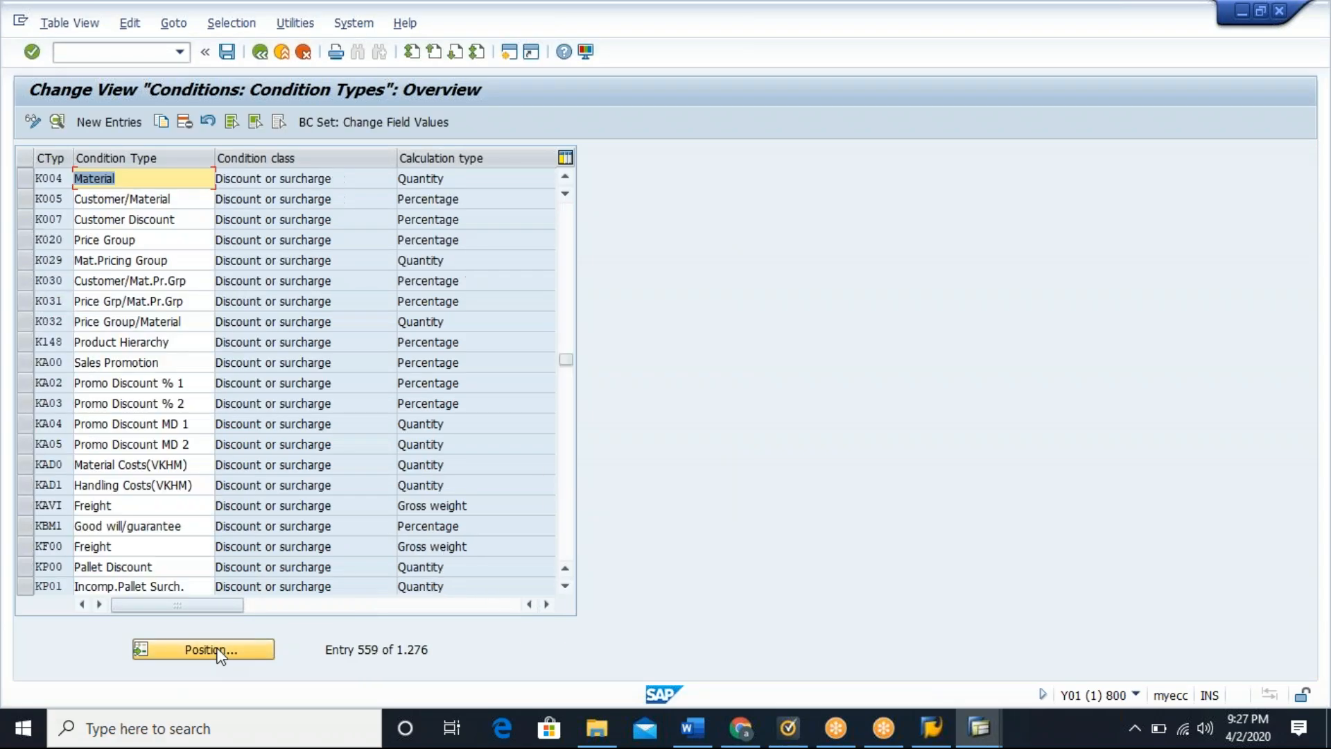
pyautogui.click(25, 179)
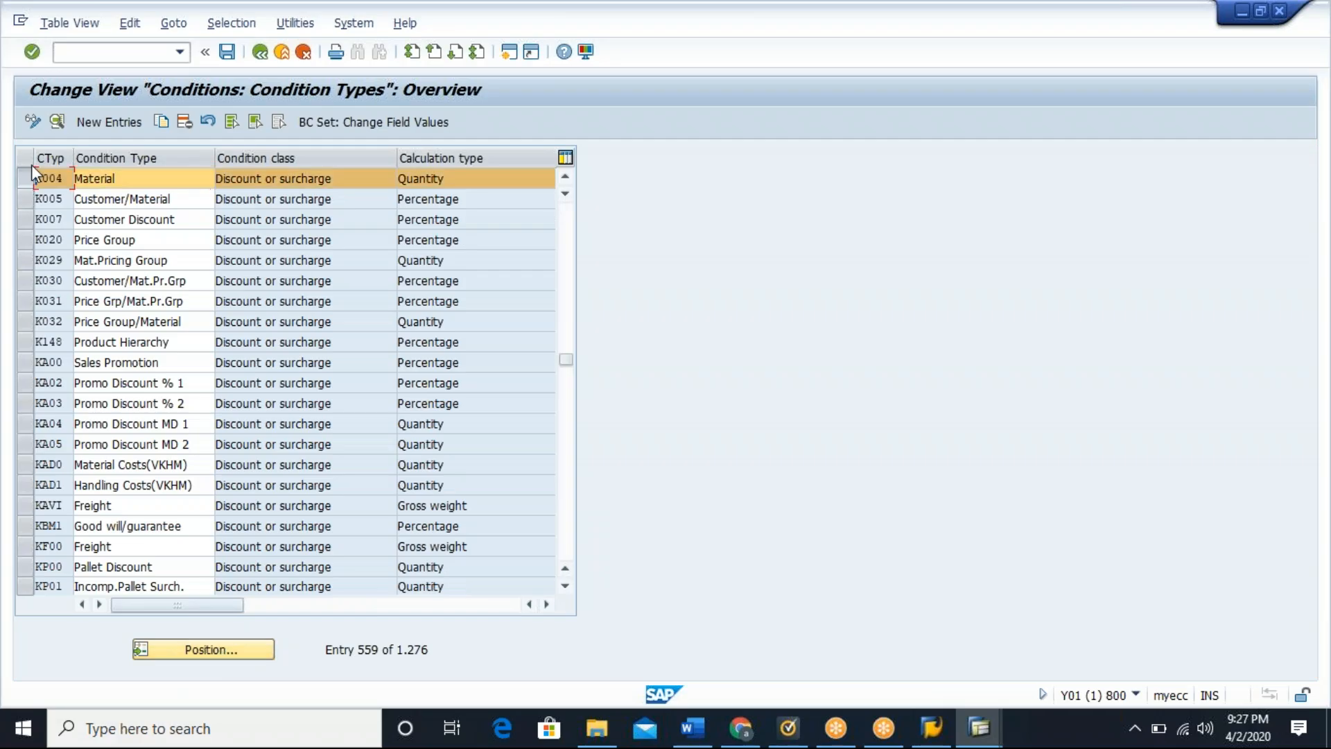
pyautogui.click(58, 121)
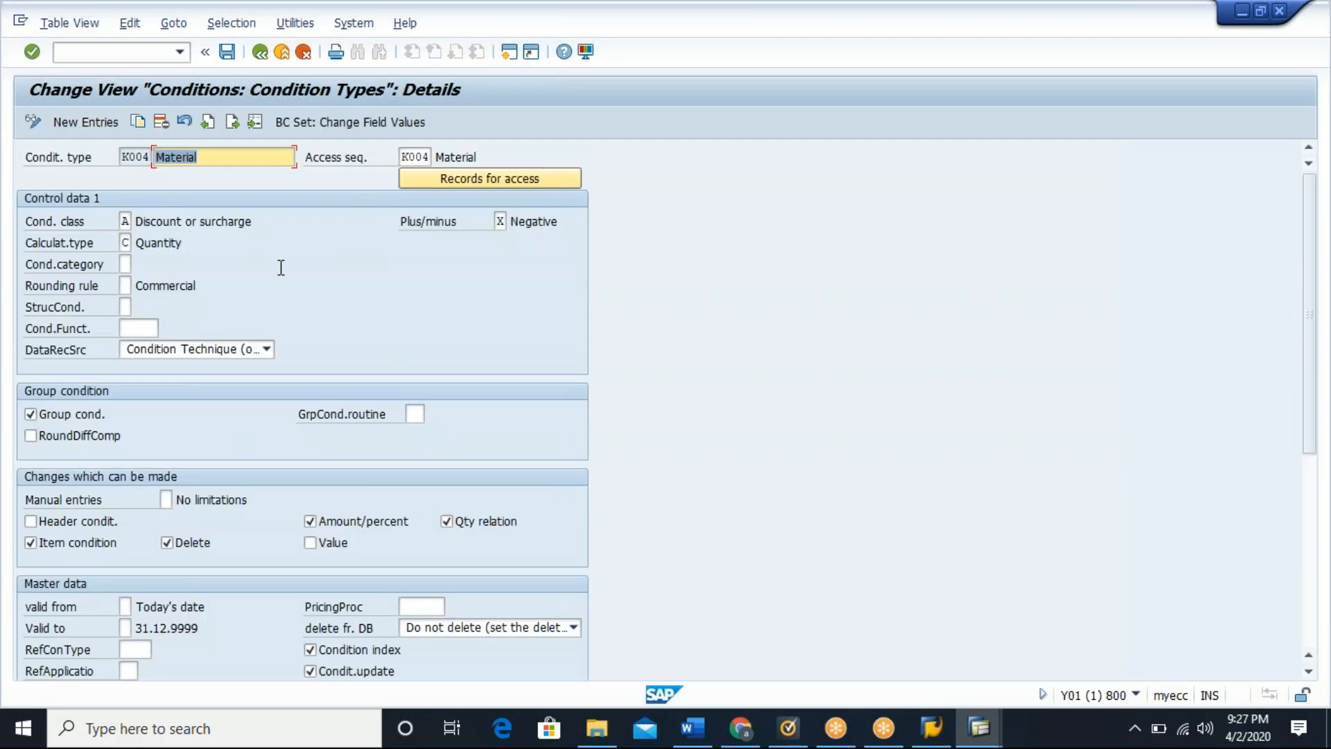
# Step: Set the proposed valid-from date in K004's master data to 3 (First day of year)
pyautogui.moveTo(1307, 202); pyautogui.dragTo(1310, 273)
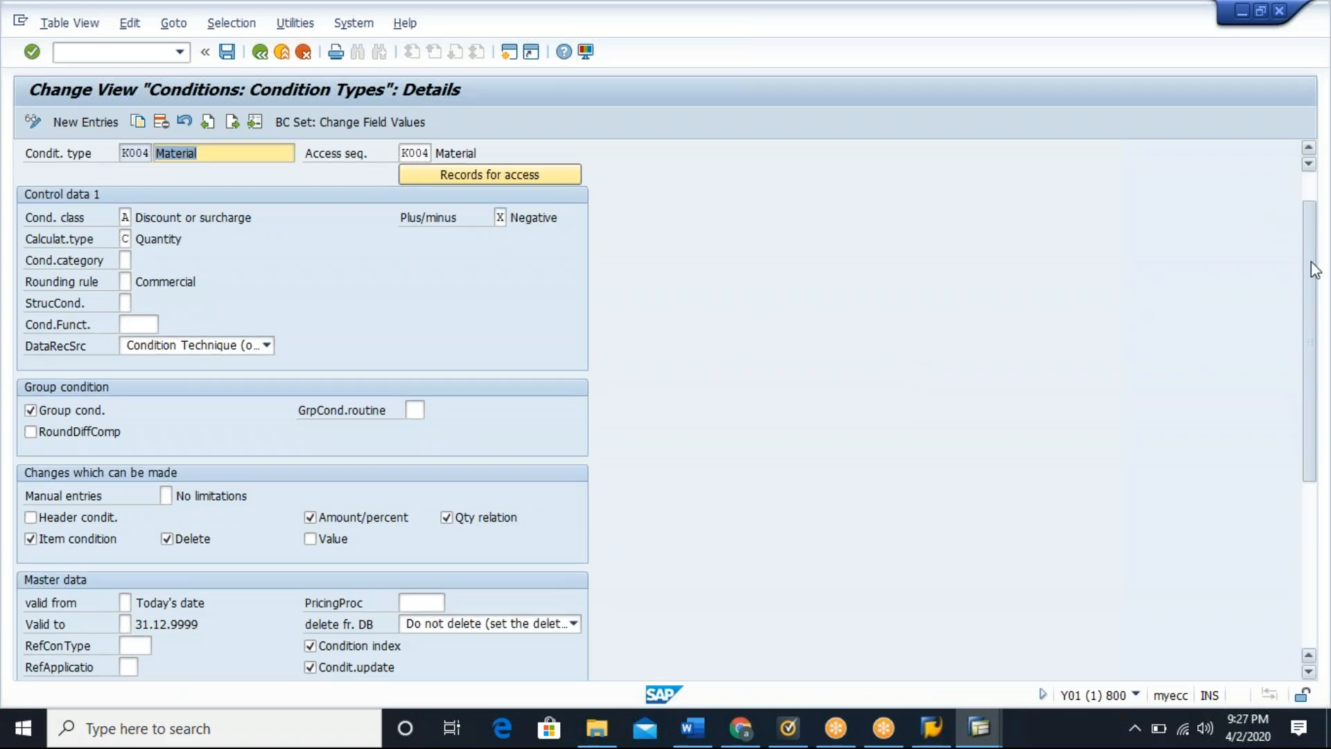
pyautogui.click(125, 477)
pyautogui.click(140, 477)
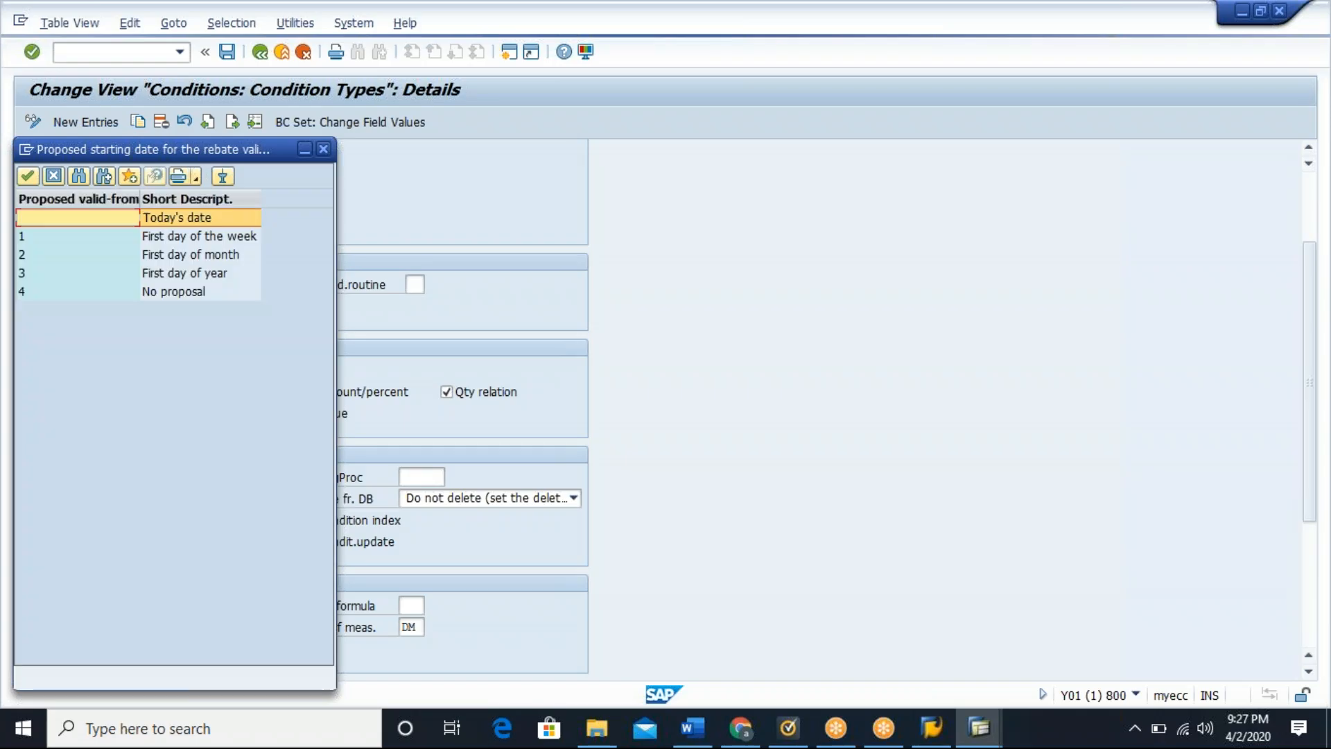
pyautogui.click(170, 275)
pyautogui.doubleClick(170, 275)
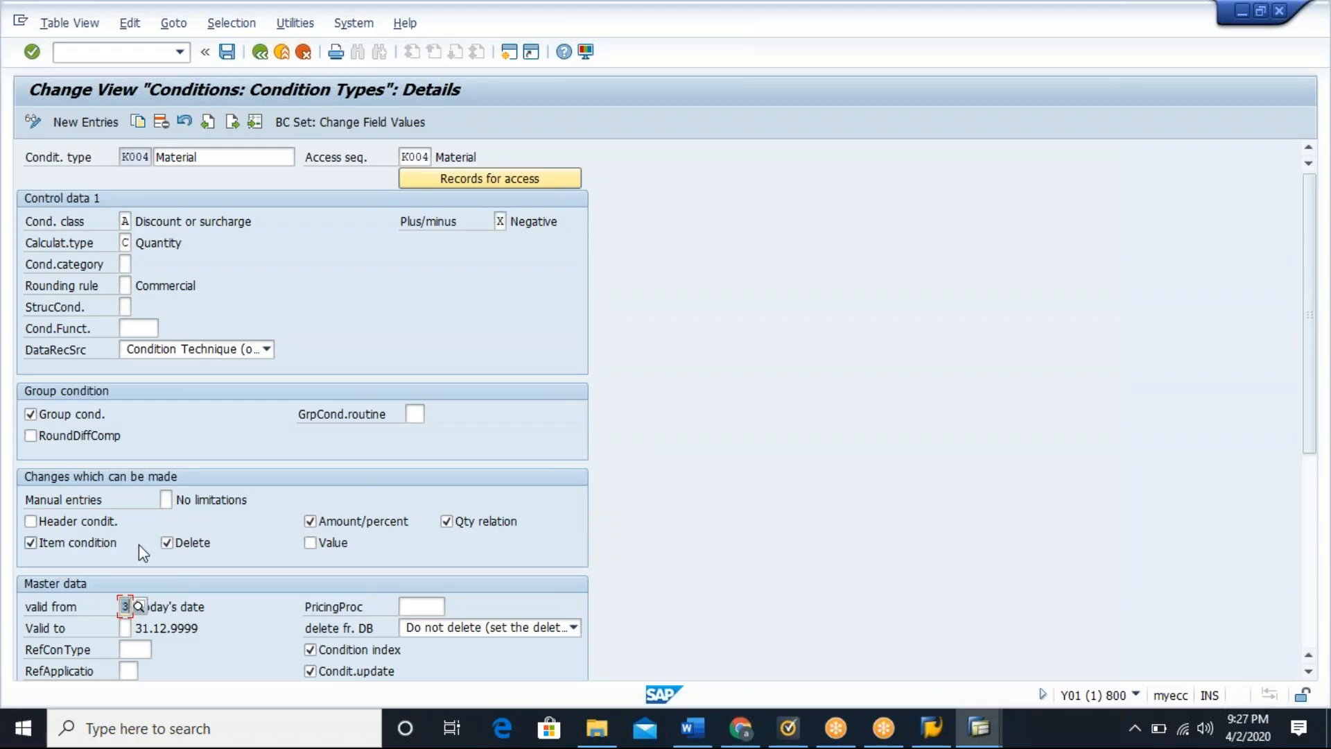
# Step: Set the proposed valid-to date in K004's master data to 1 (End of the current month)
pyautogui.click(126, 631)
pyautogui.click(140, 628)
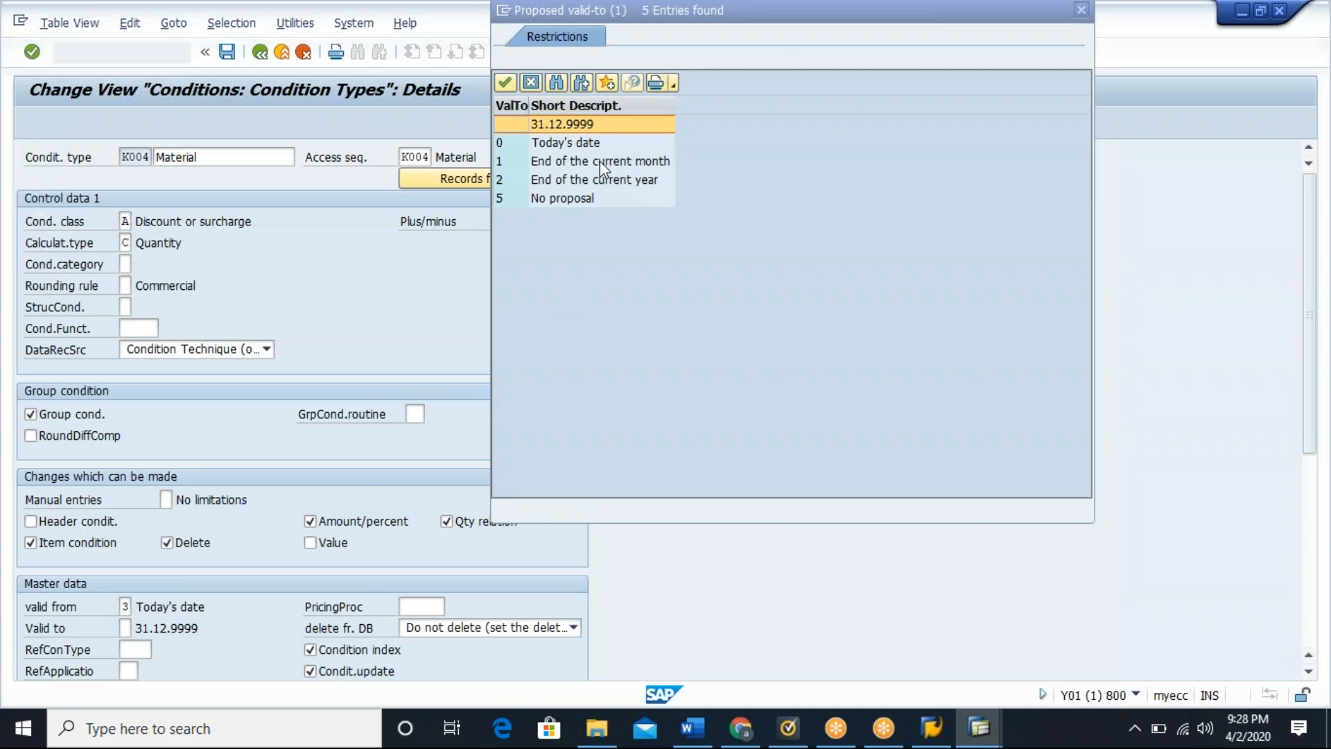
pyautogui.doubleClick(613, 162)
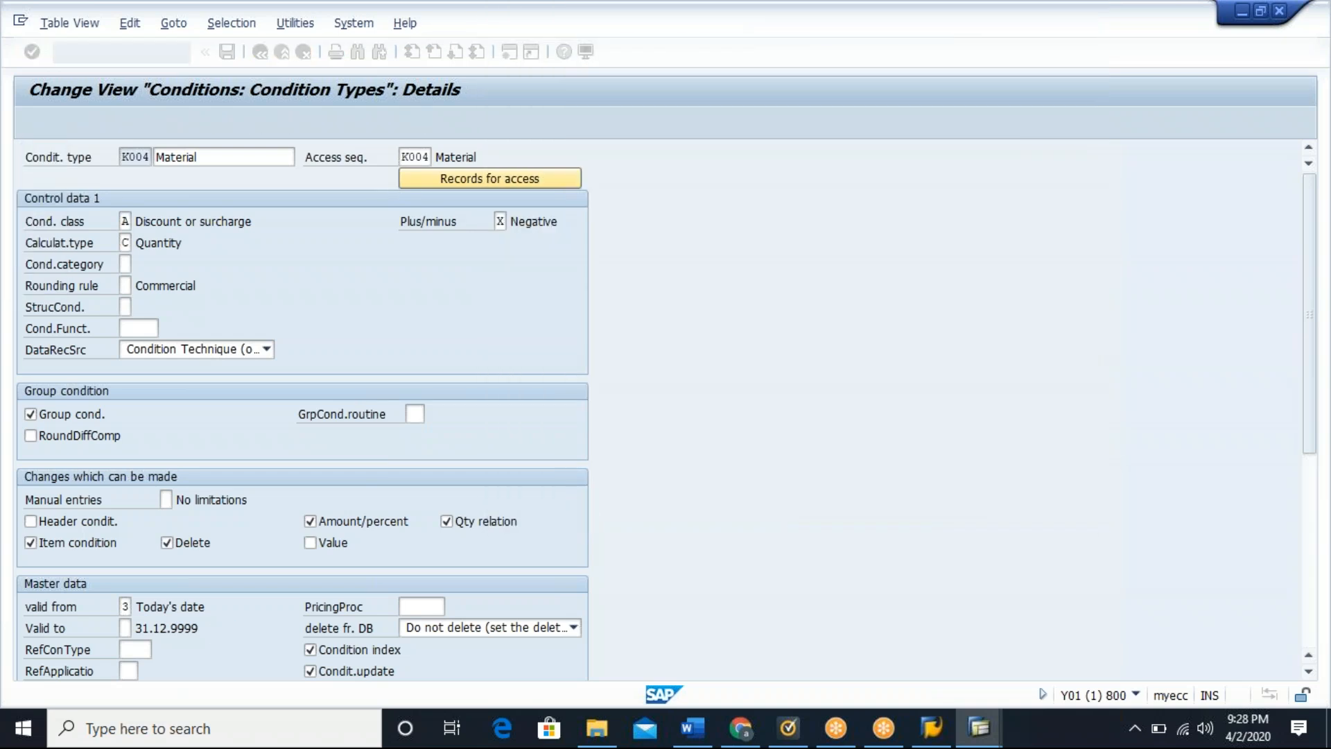
# Step: Set K004's proposed valid-from date to 2 (First day of month) and save the condition type
pyautogui.click(126, 607)
pyautogui.click(139, 607)
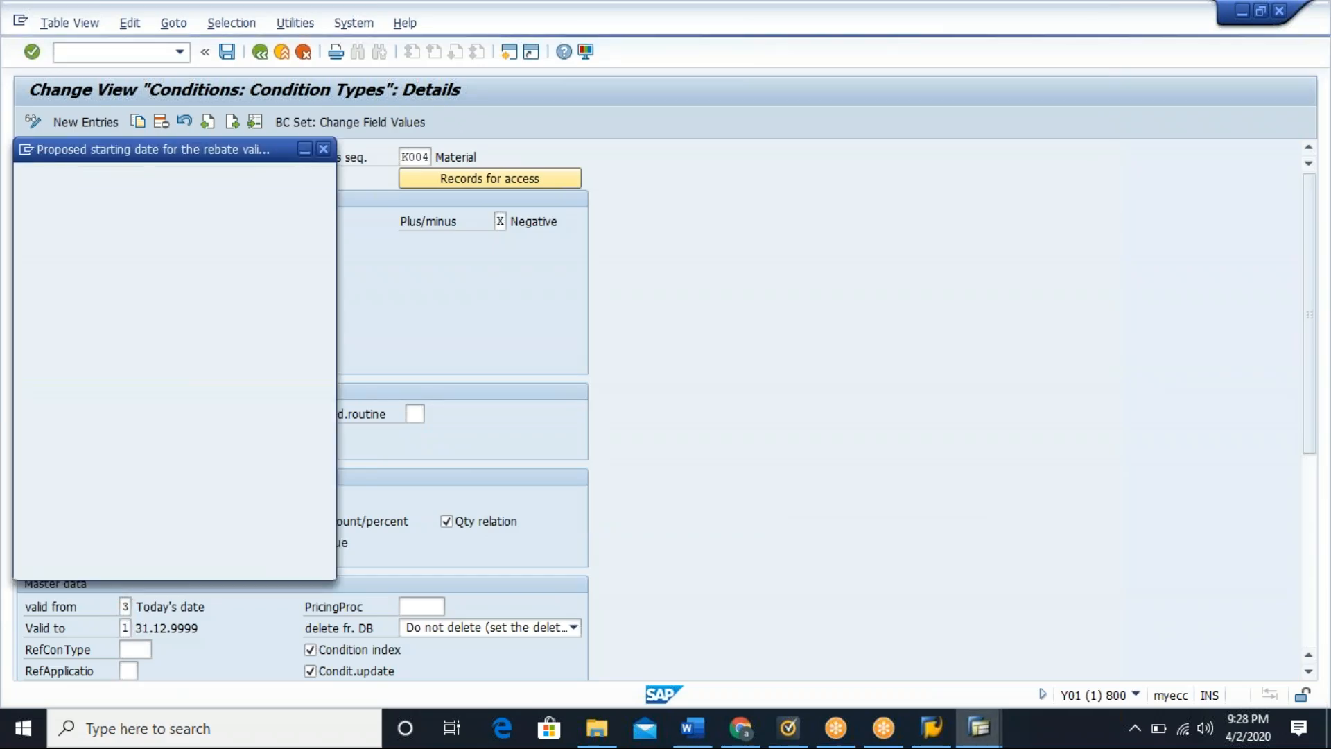
pyautogui.doubleClick(204, 257)
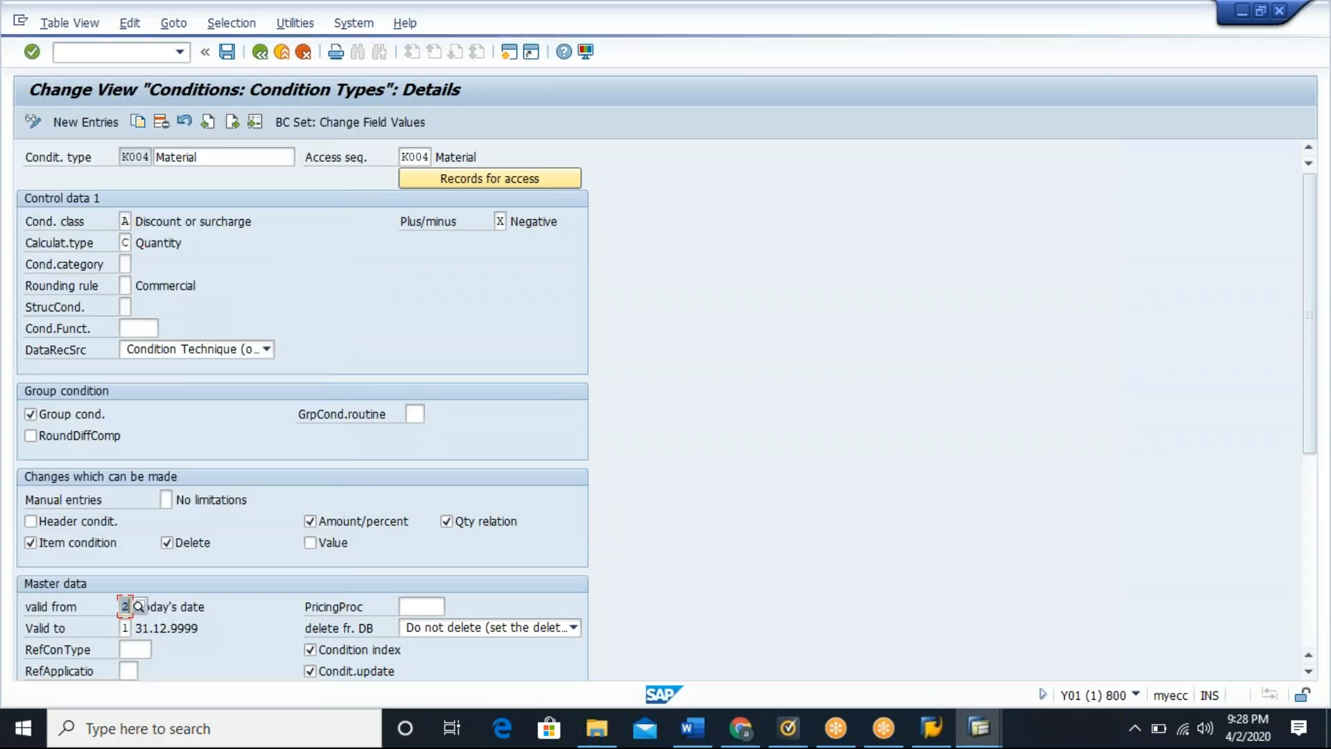
pyautogui.click(229, 54)
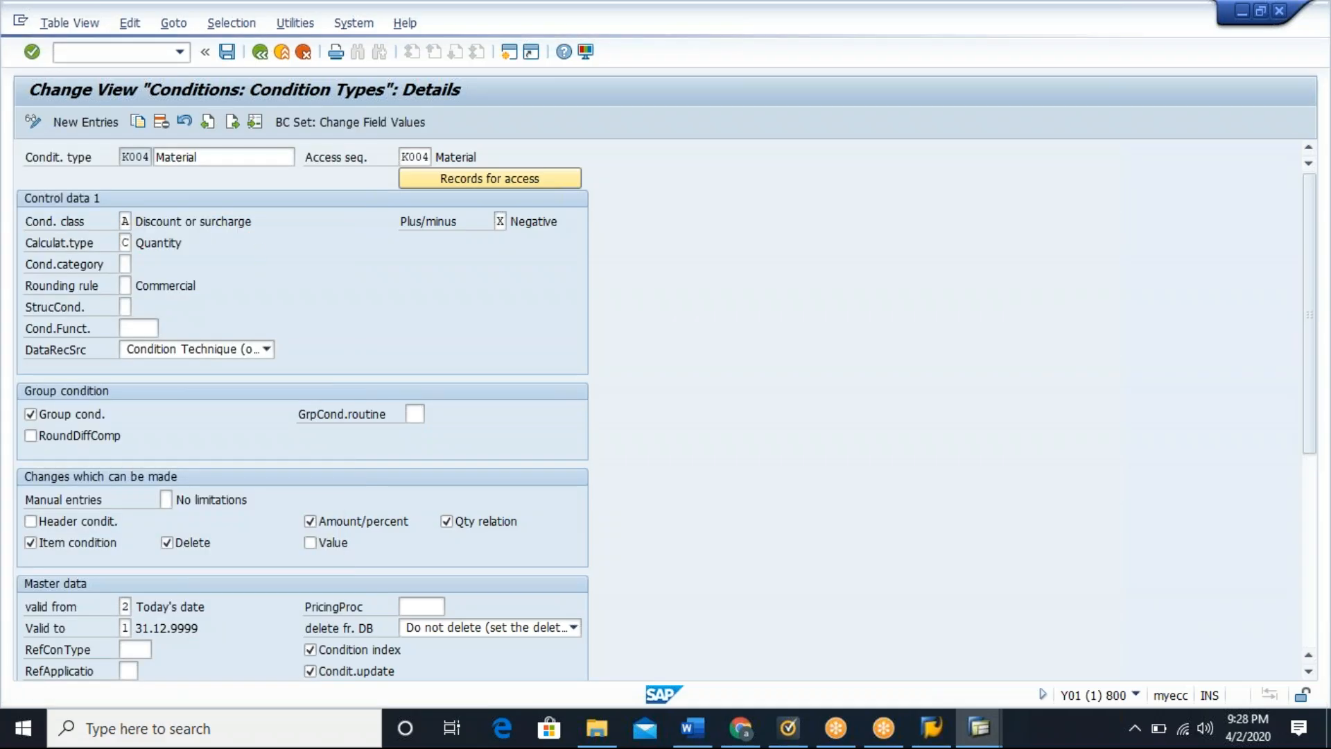
pyautogui.click(287, 330)
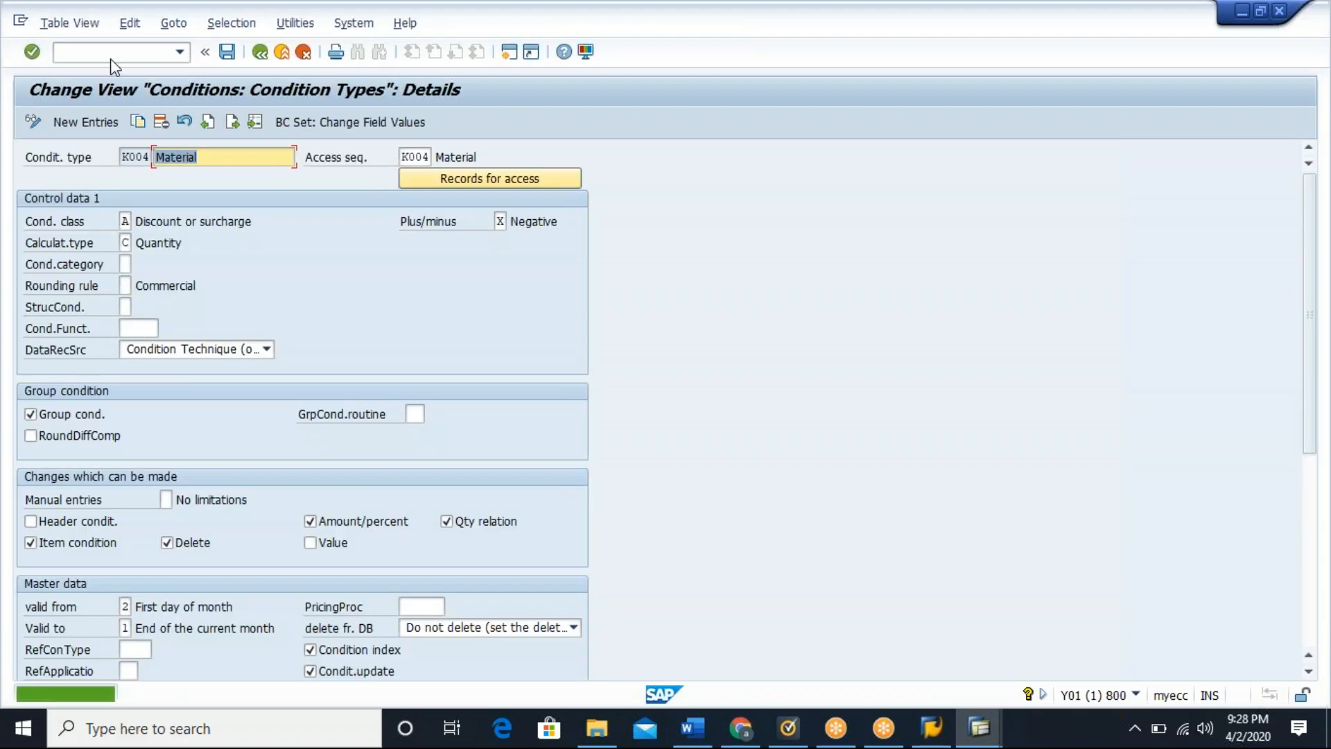
# Step: Start transaction VK11 and open fast entry for condition type K004 with the Material key combination
pyautogui.click(110, 55)
pyautogui.write('/nvk11')
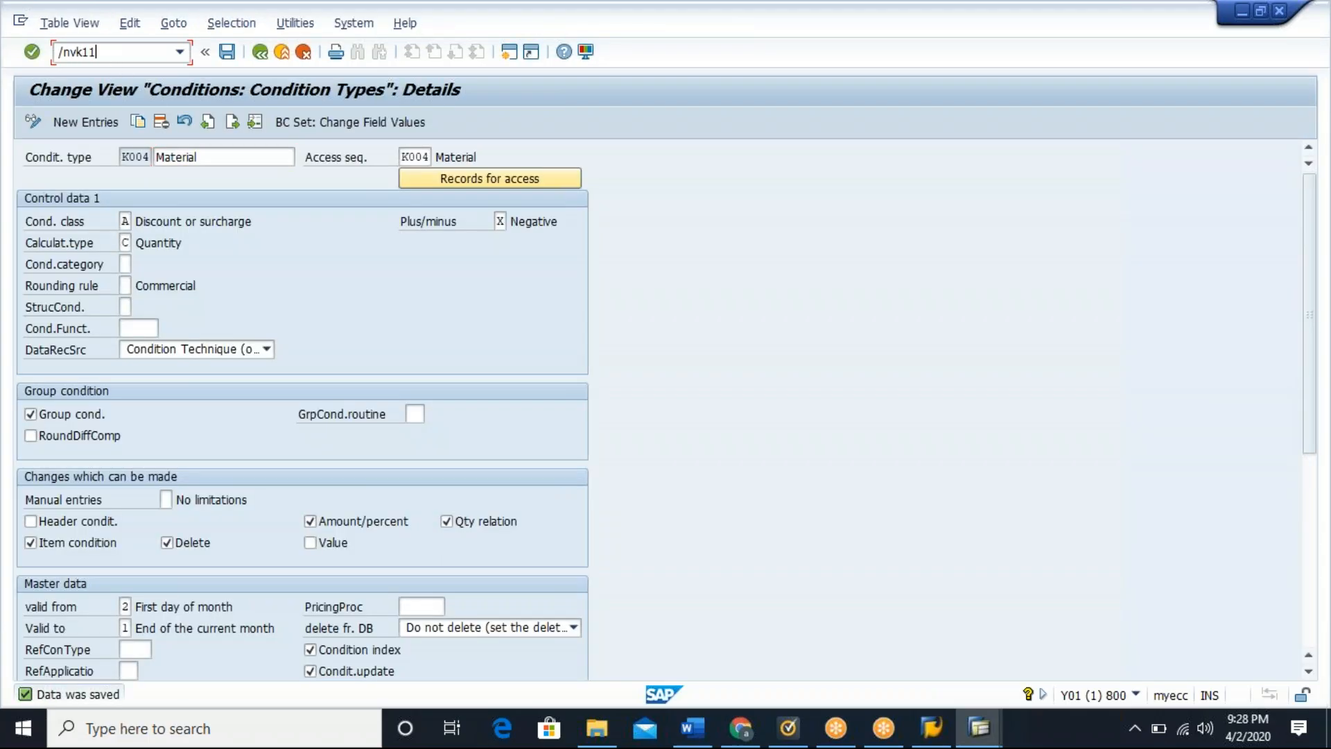
pyautogui.press('Return')
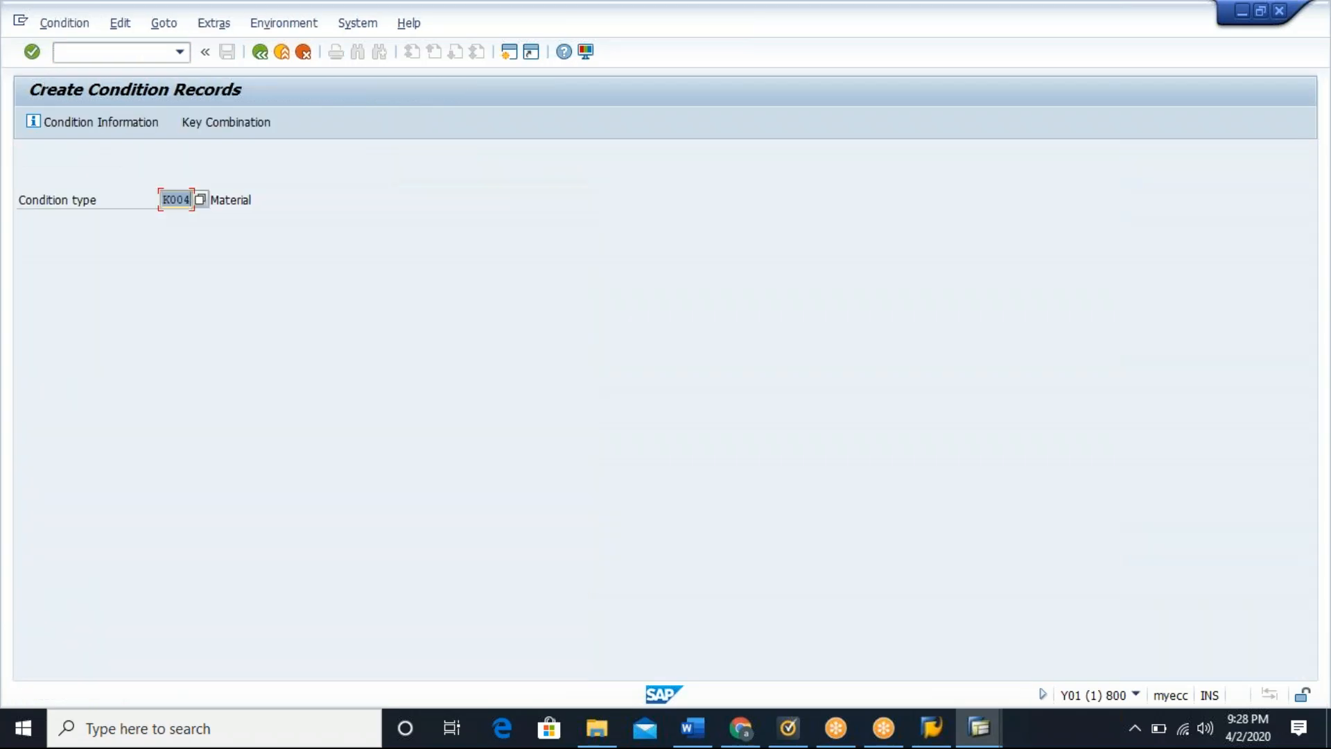
pyautogui.press('Return')
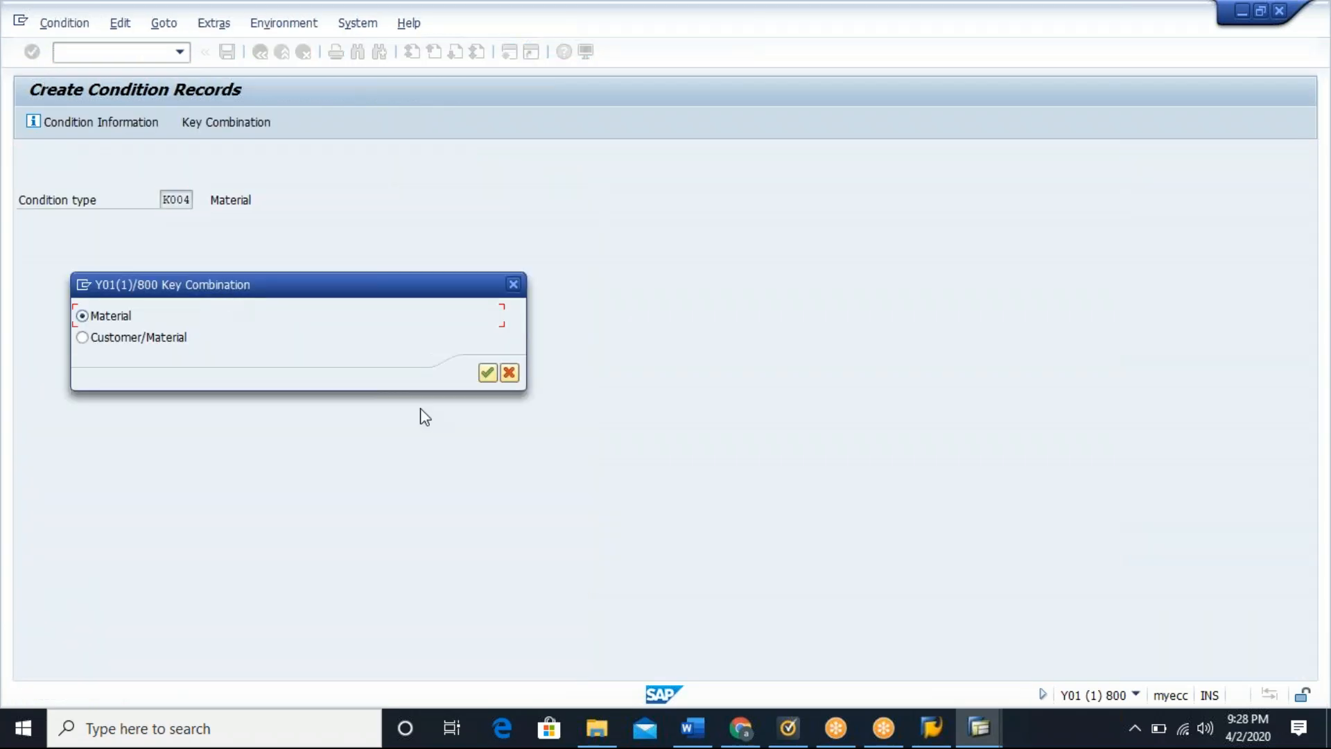
pyautogui.click(488, 374)
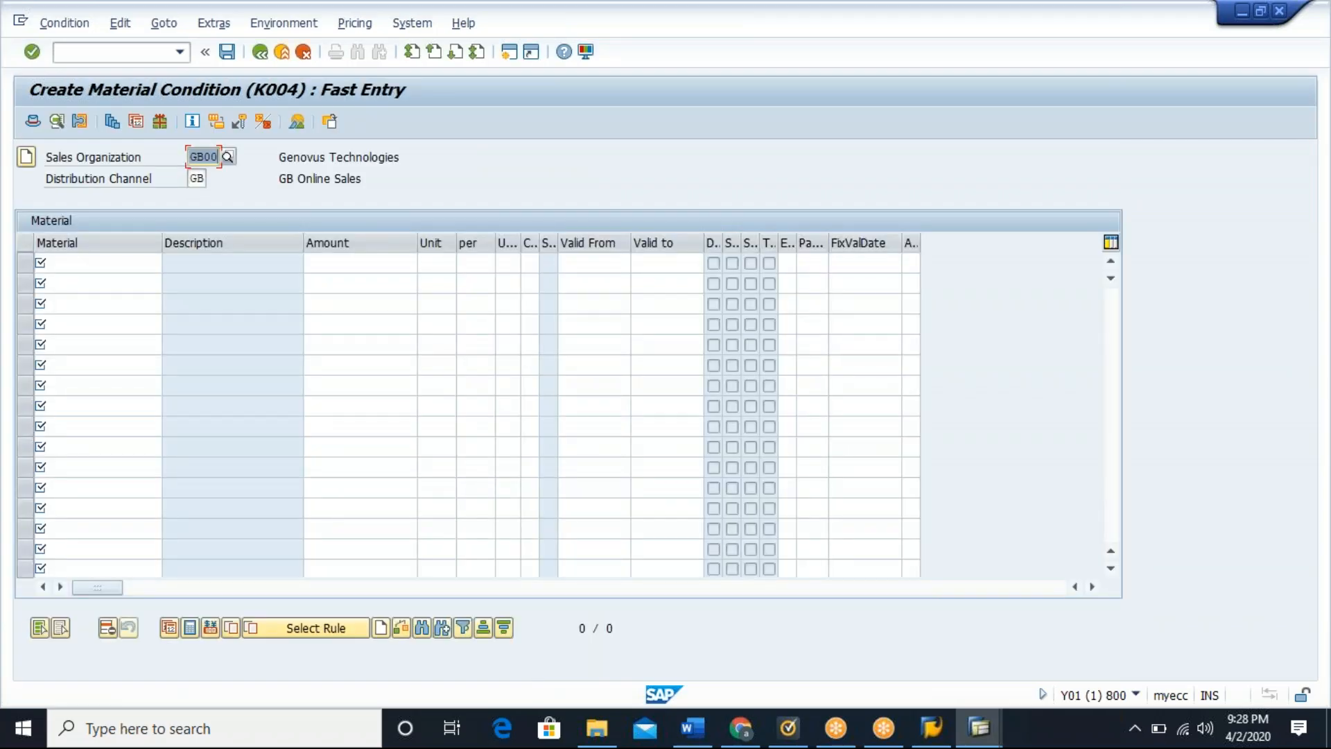
# Step: Enter a K004 discount of 15 for material T-GTR in the first row to display its proposed validity dates
pyautogui.click(128, 265)
pyautogui.click(86, 282)
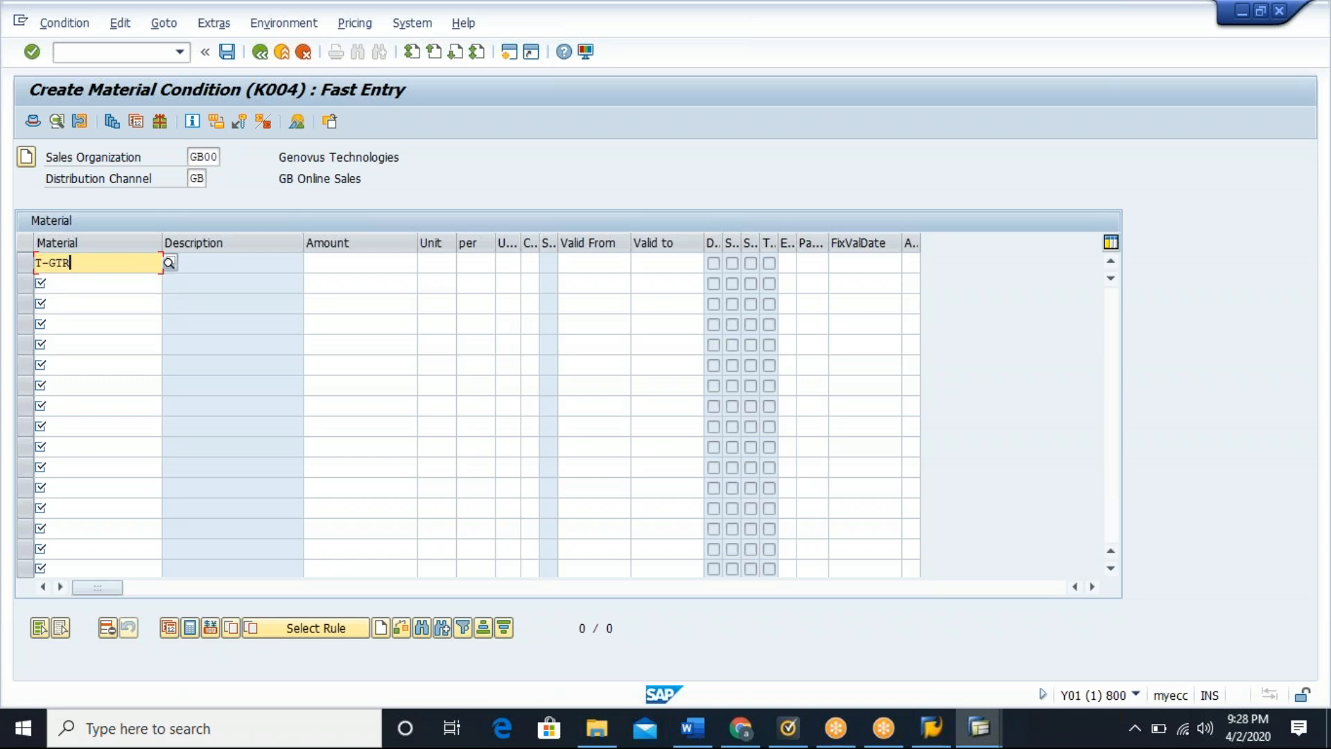
pyautogui.click(341, 265)
pyautogui.write('15')
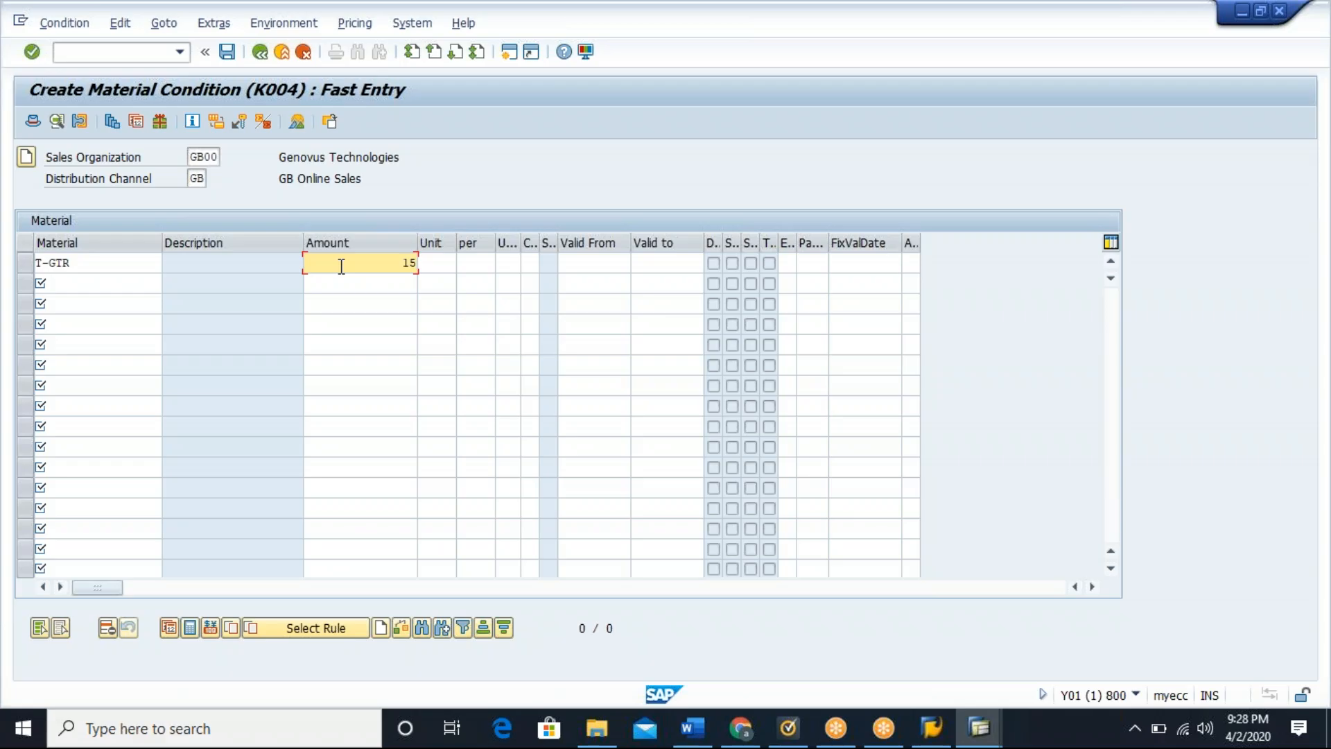
pyautogui.press('Return')
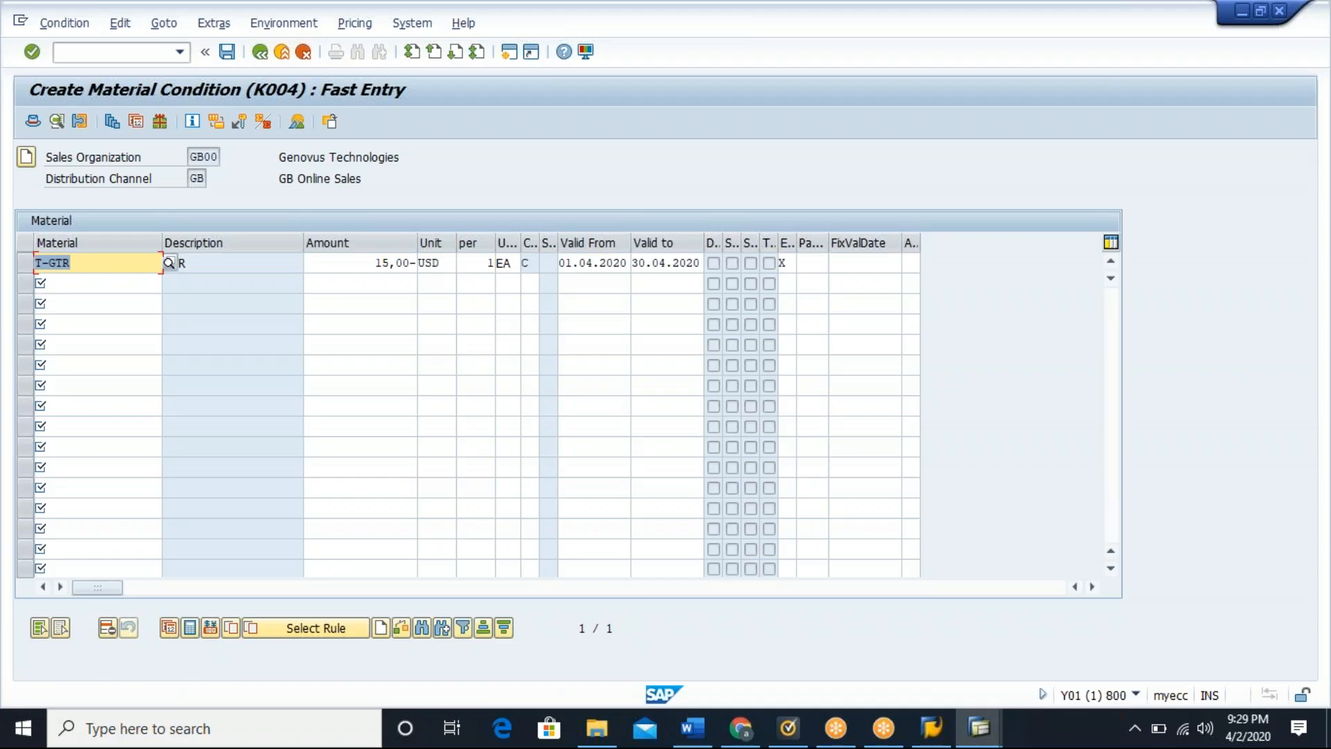
# Step: Switch to transaction VA01 and continue to the overview of a new GB standard order
pyautogui.click(129, 54)
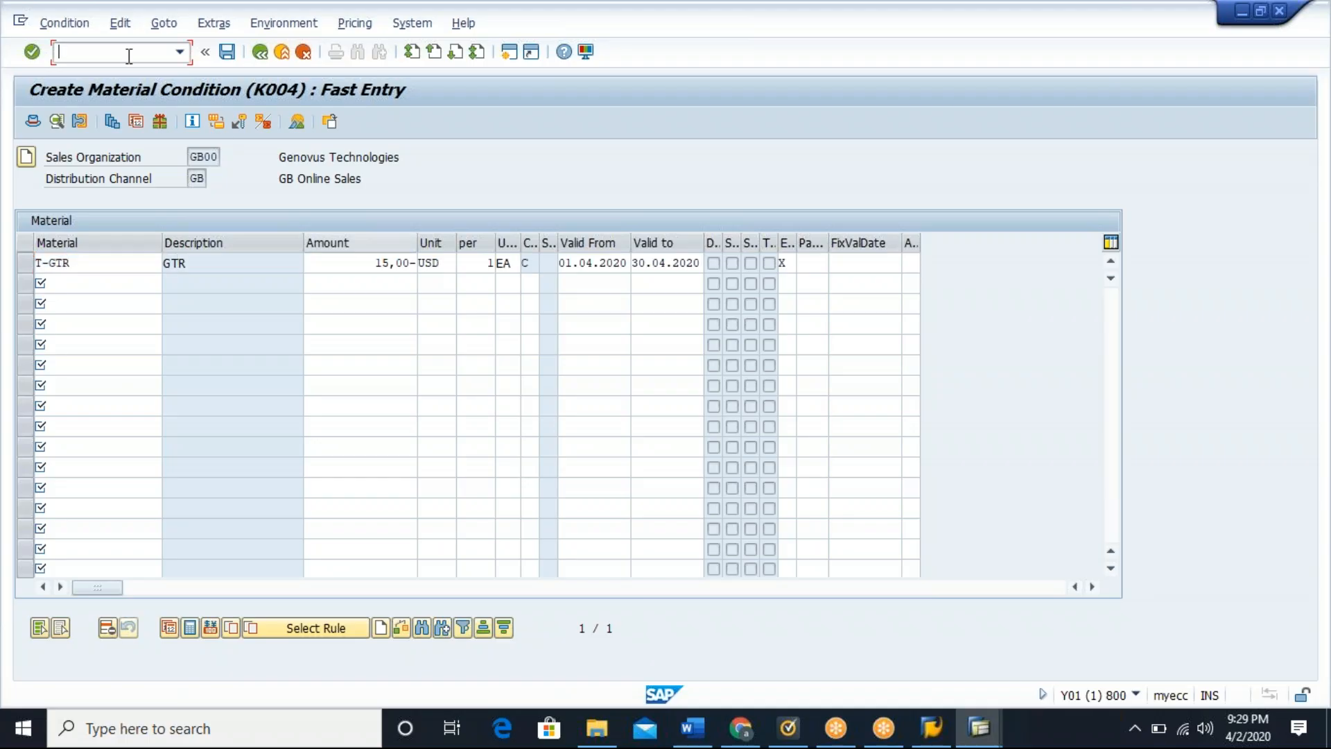
pyautogui.write('/nva01')
pyautogui.press('Return')
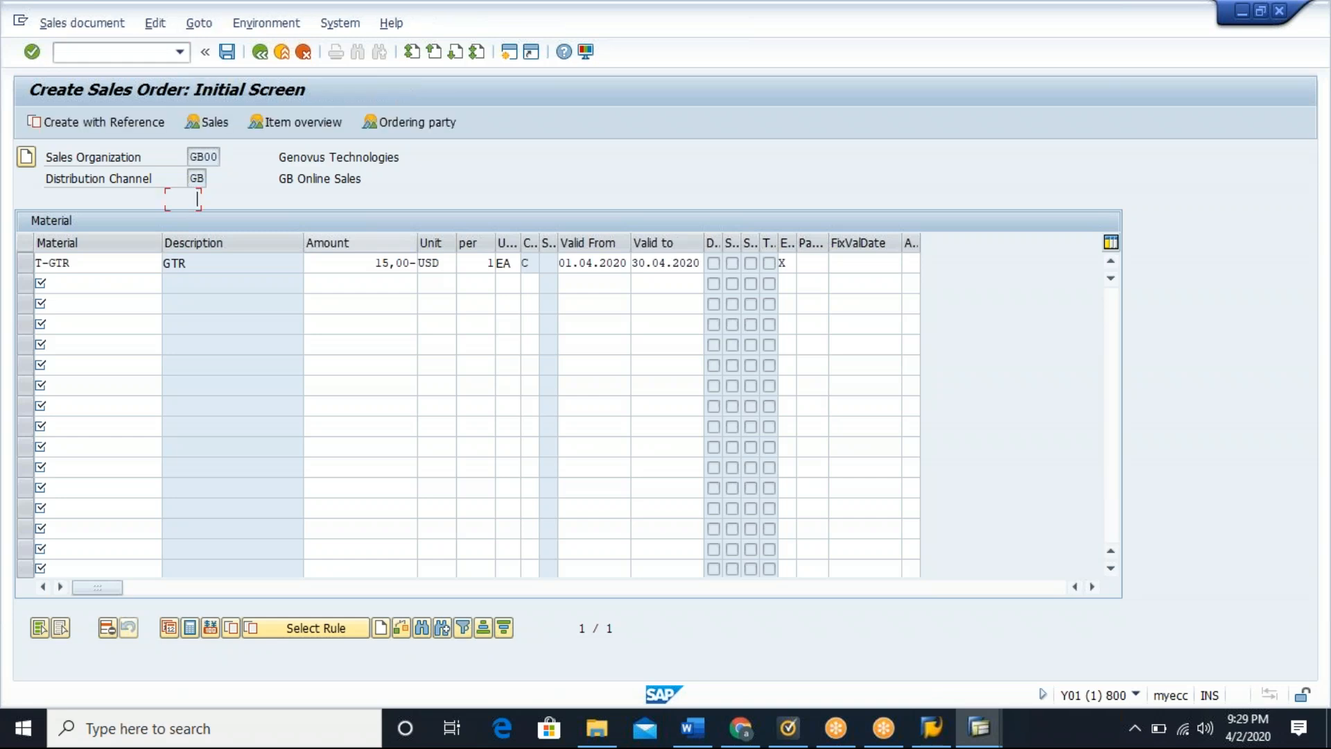
pyautogui.click(32, 52)
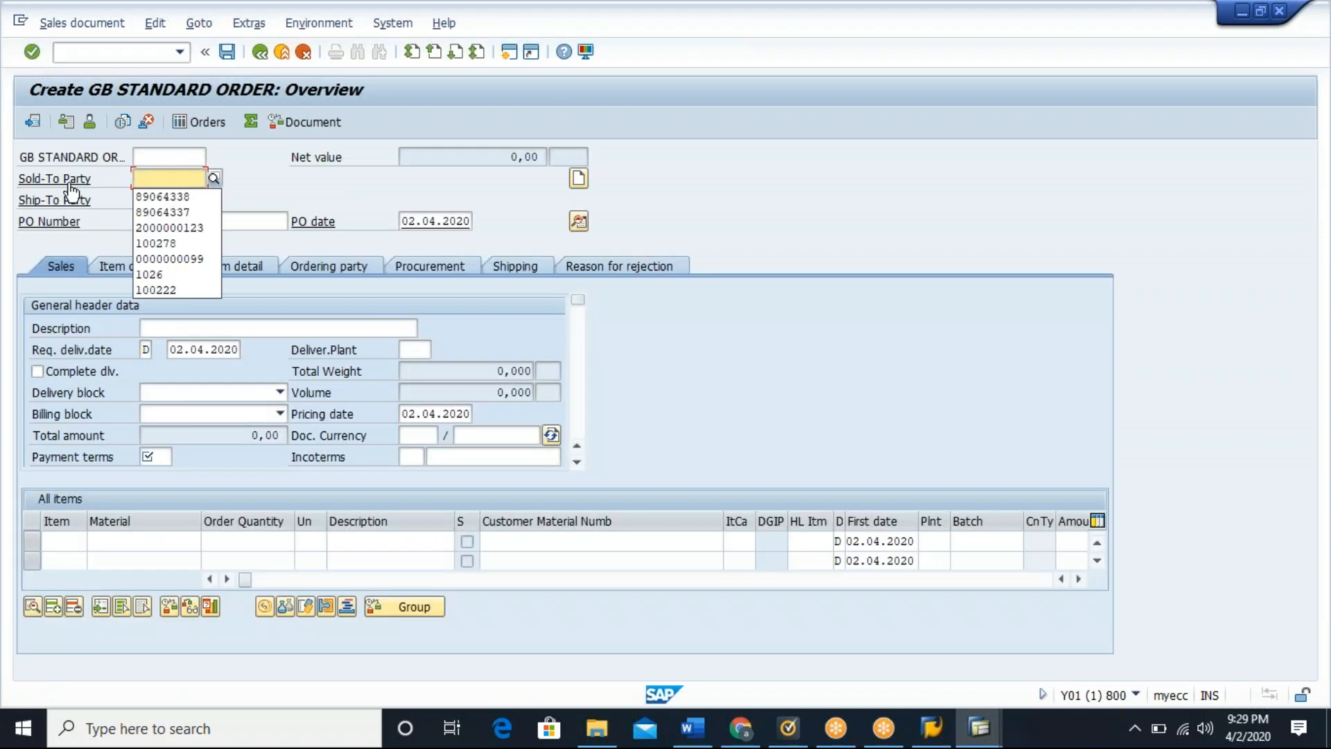
# Step: Fill in the sold-to and ship-to customer numbers and the PO reference April 2nd 2020- test2
pyautogui.click(160, 197)
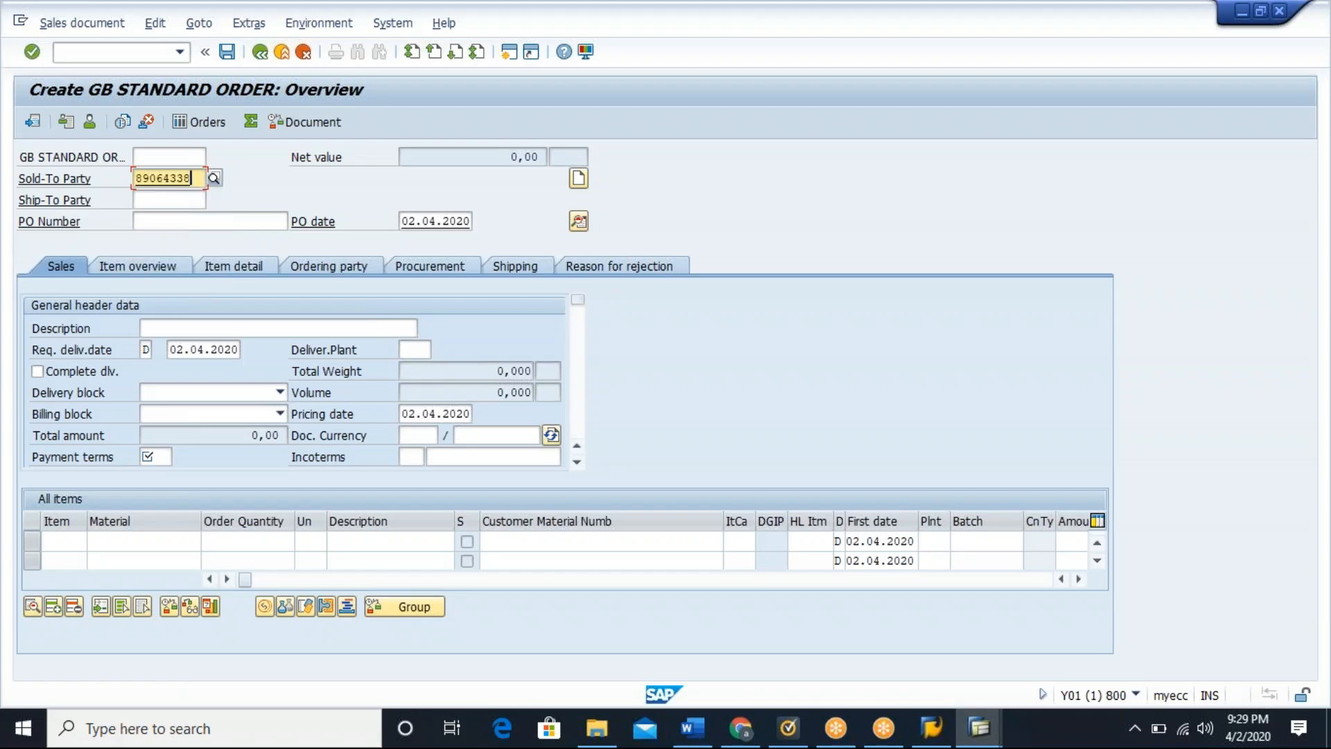
pyautogui.click(188, 200)
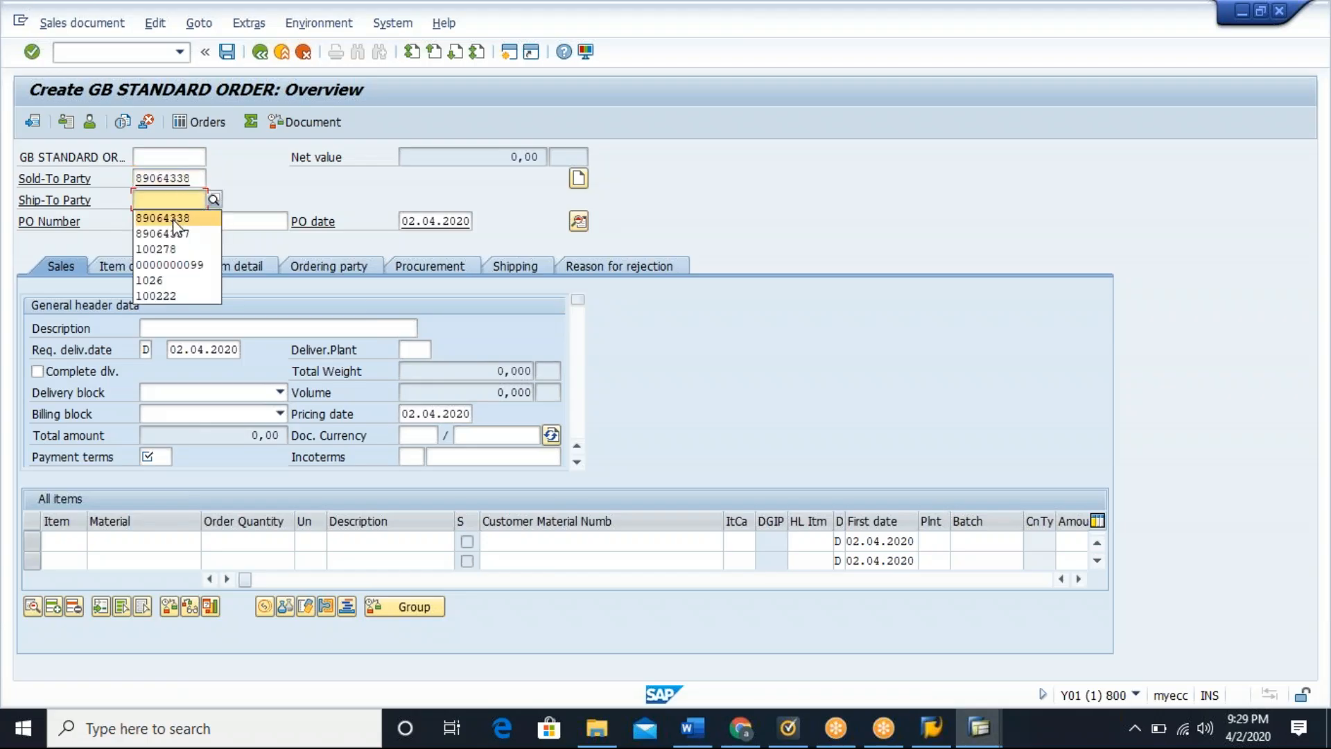
pyautogui.click(173, 219)
pyautogui.click(173, 220)
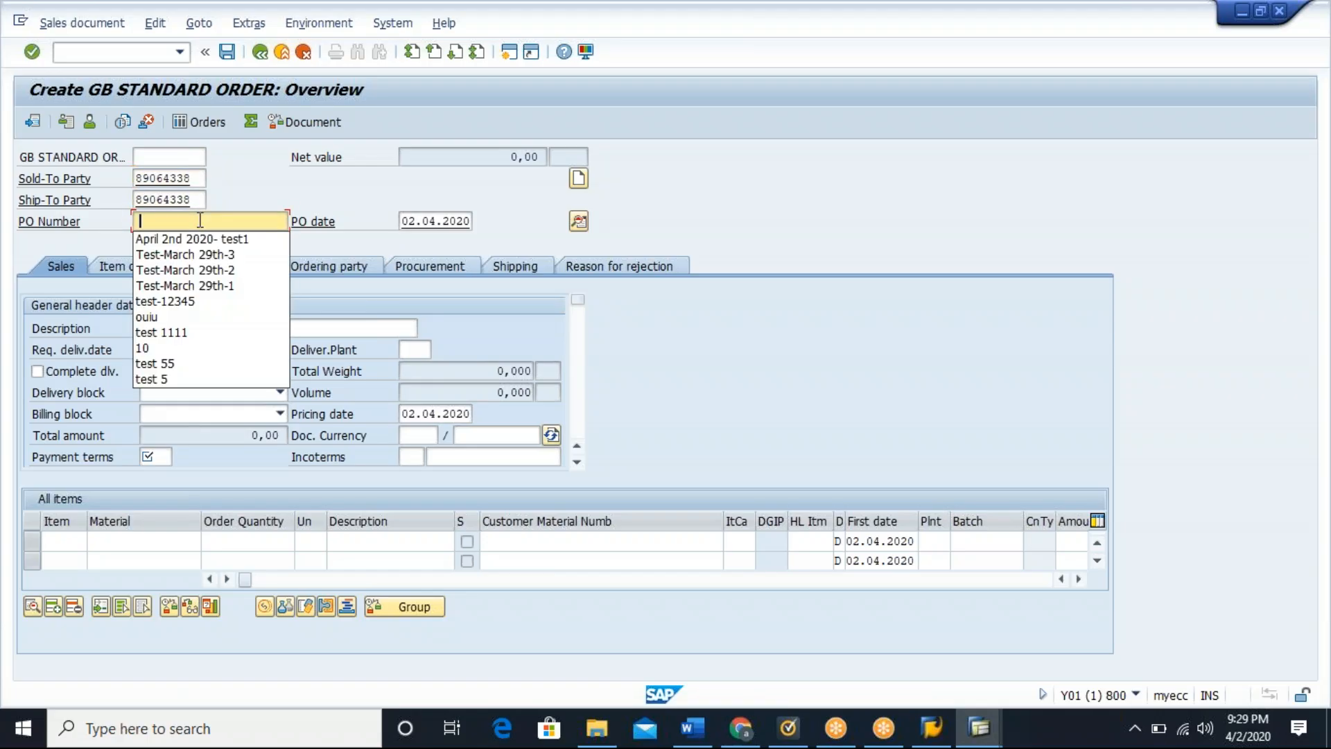
pyautogui.click(226, 245)
pyautogui.press('BackSpace')
pyautogui.write('2nd 2020- test2')
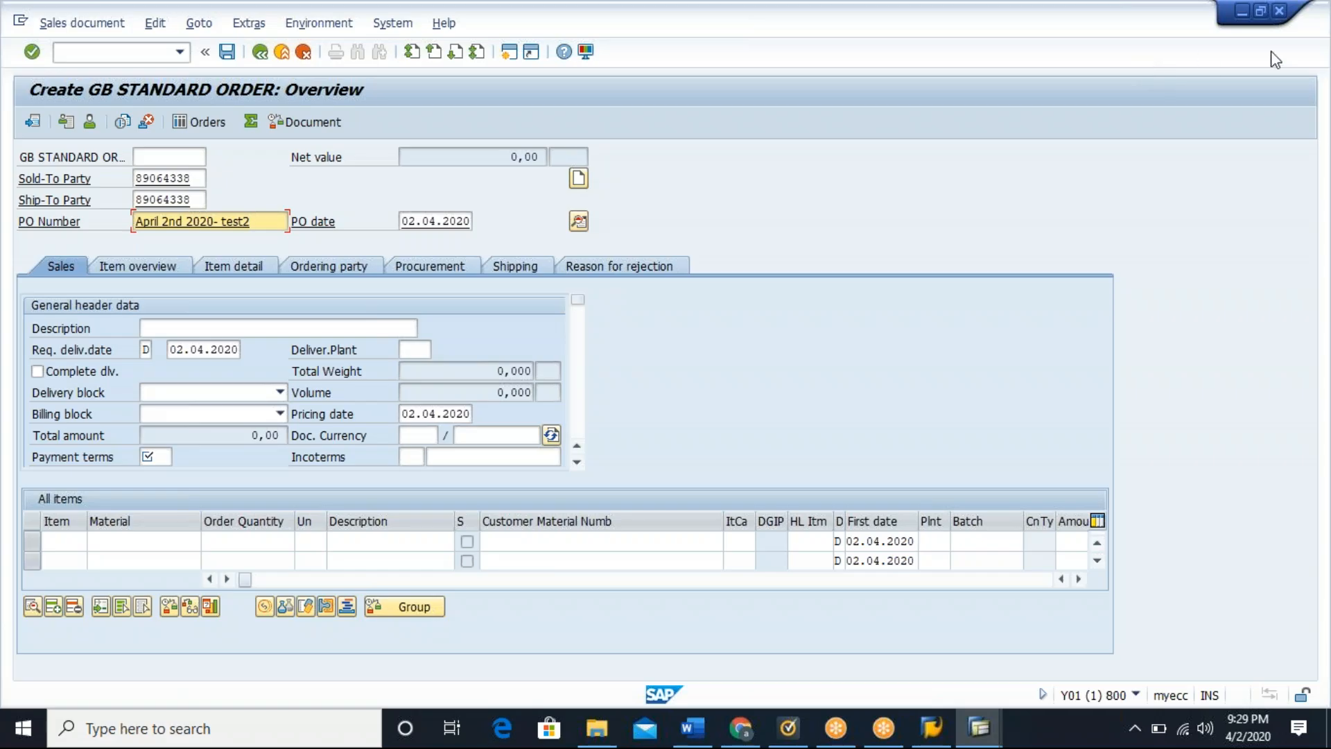
pyautogui.click(976, 32)
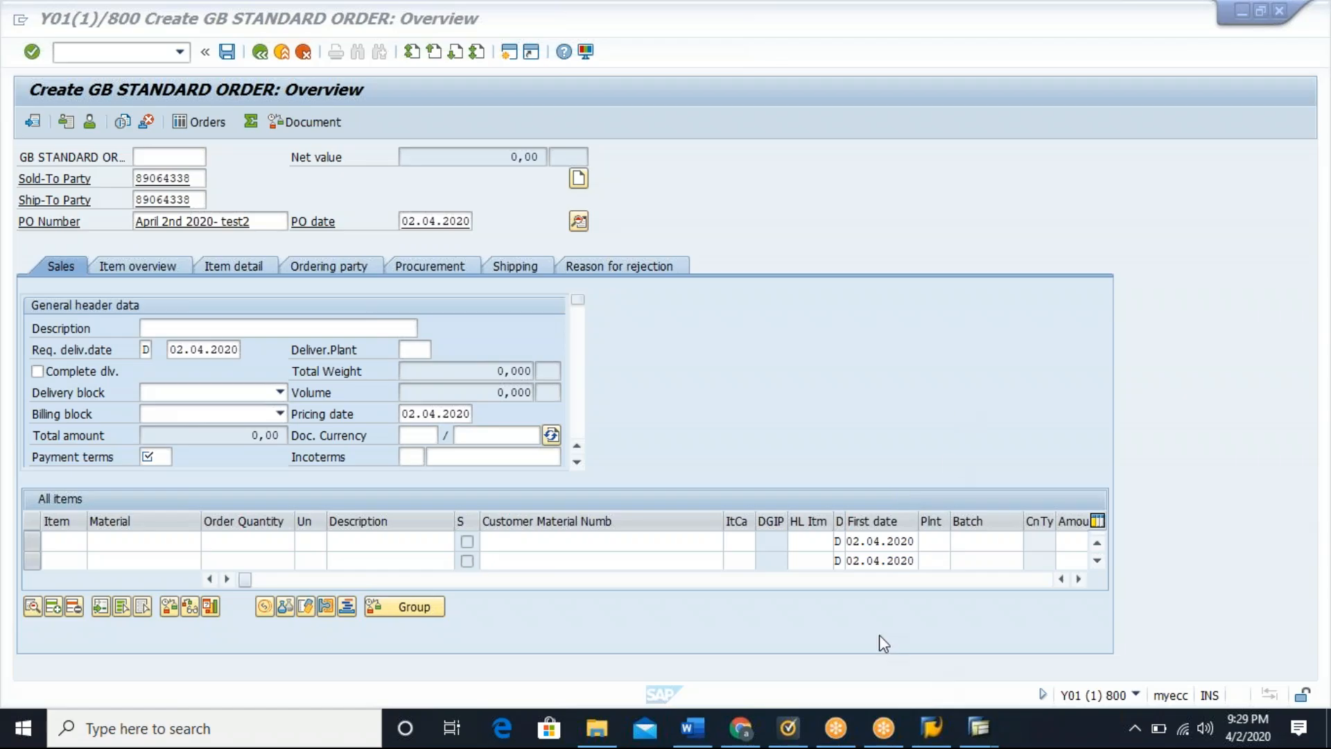
# Step: Add material T-GTR with an order quantity of 100 as the order's first item
pyautogui.click(151, 538)
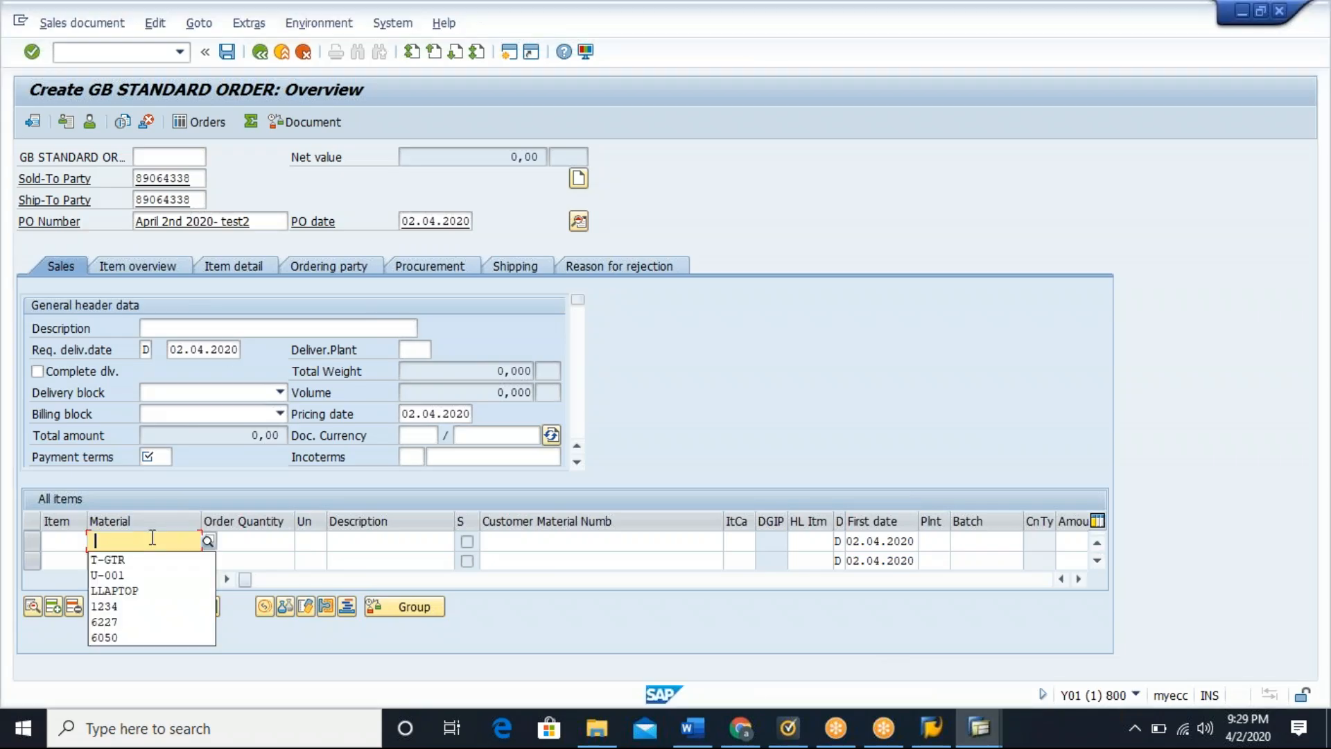
pyautogui.click(119, 559)
pyautogui.click(255, 541)
pyautogui.write('10')
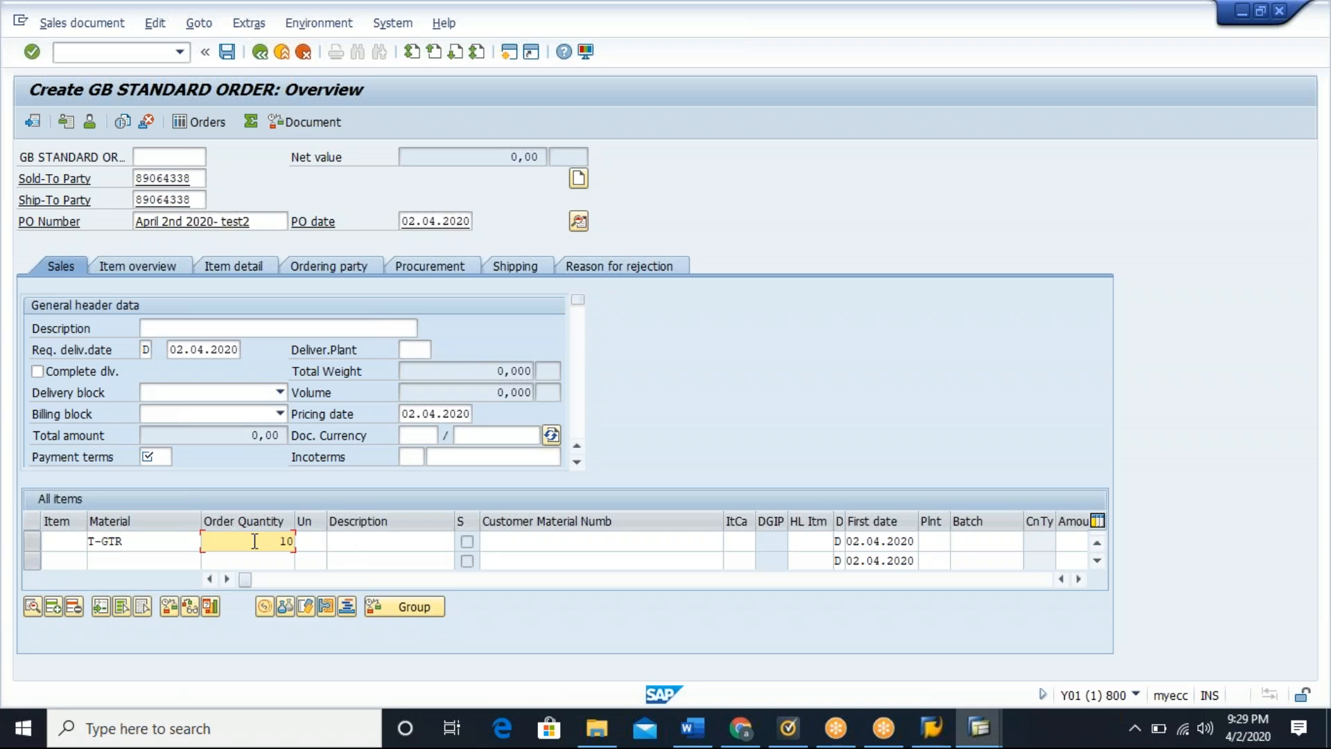
pyautogui.write('0')
pyautogui.press('Return')
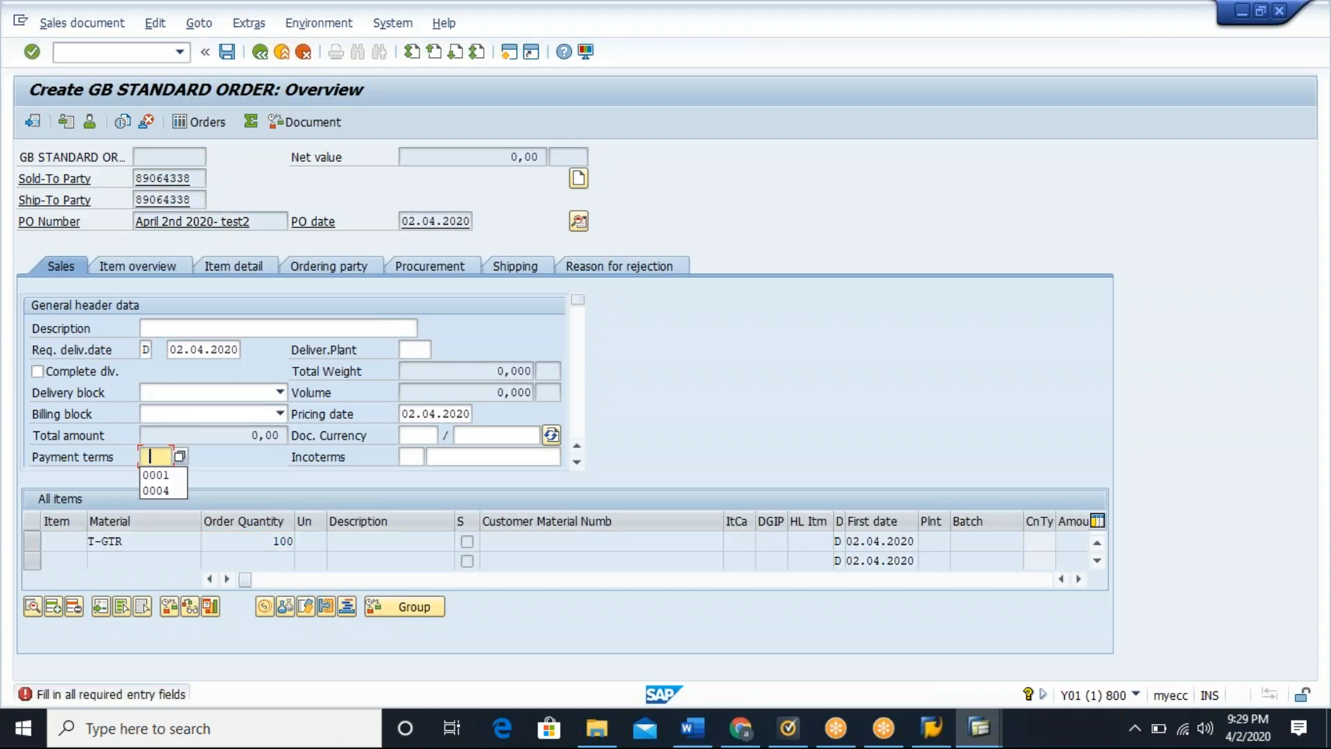
# Step: Complete the order header with payment terms 0001 and Incoterms FOB, location FOB, and acknowledge the freight redetermination
pyautogui.click(159, 474)
pyautogui.click(407, 457)
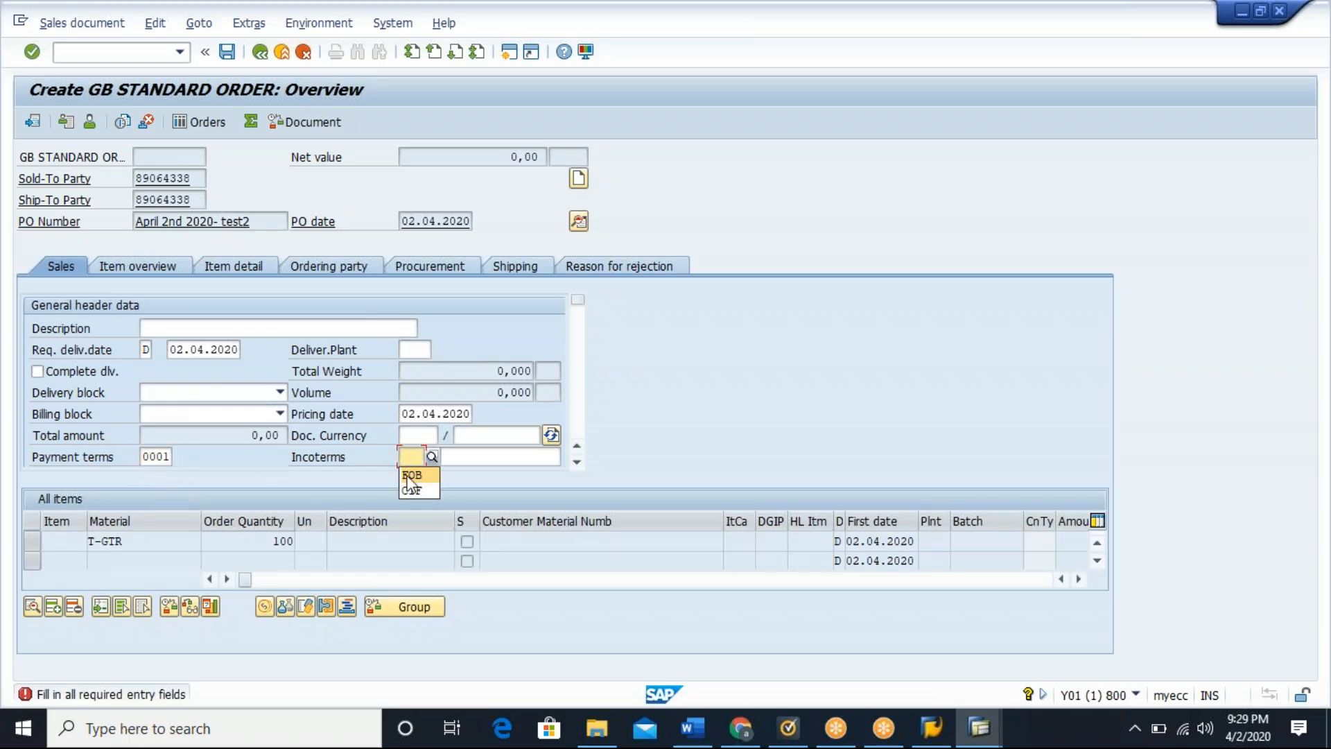
pyautogui.click(409, 476)
pyautogui.click(501, 456)
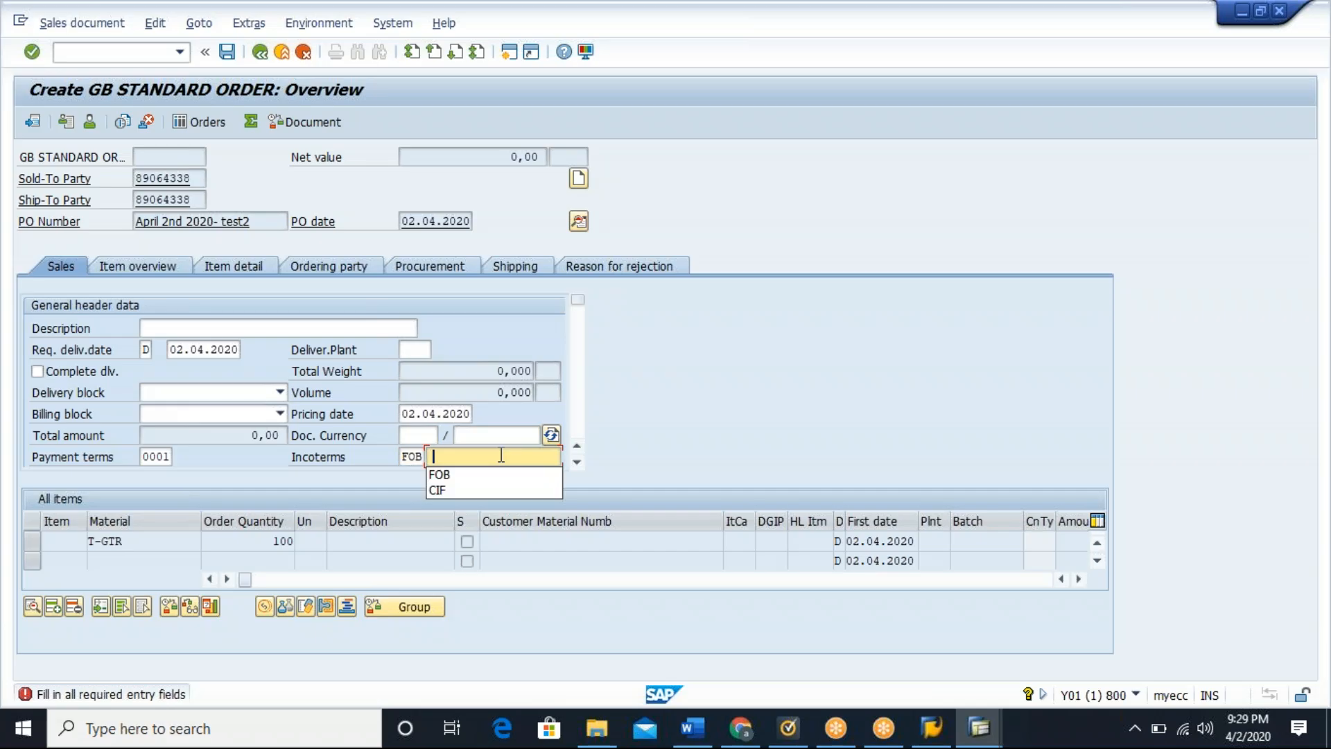
pyautogui.click(446, 476)
pyautogui.press('Return')
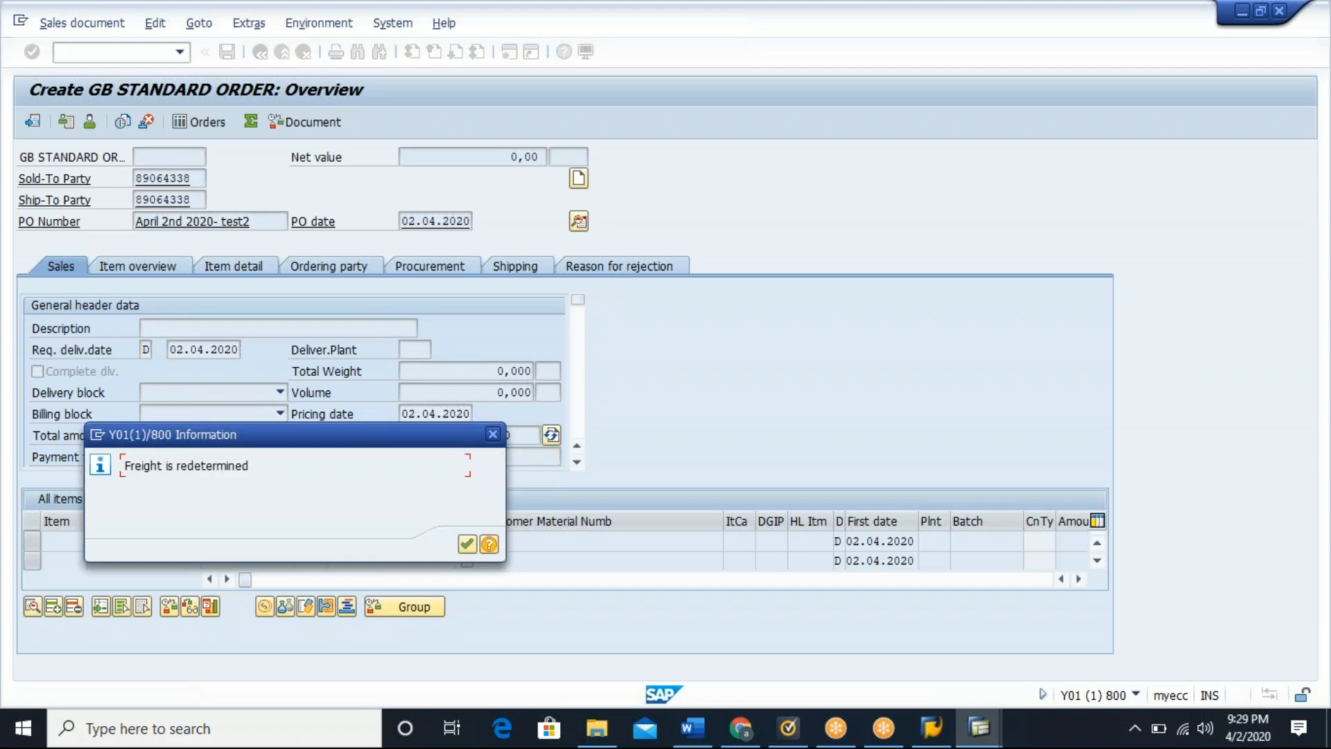
pyautogui.click(467, 543)
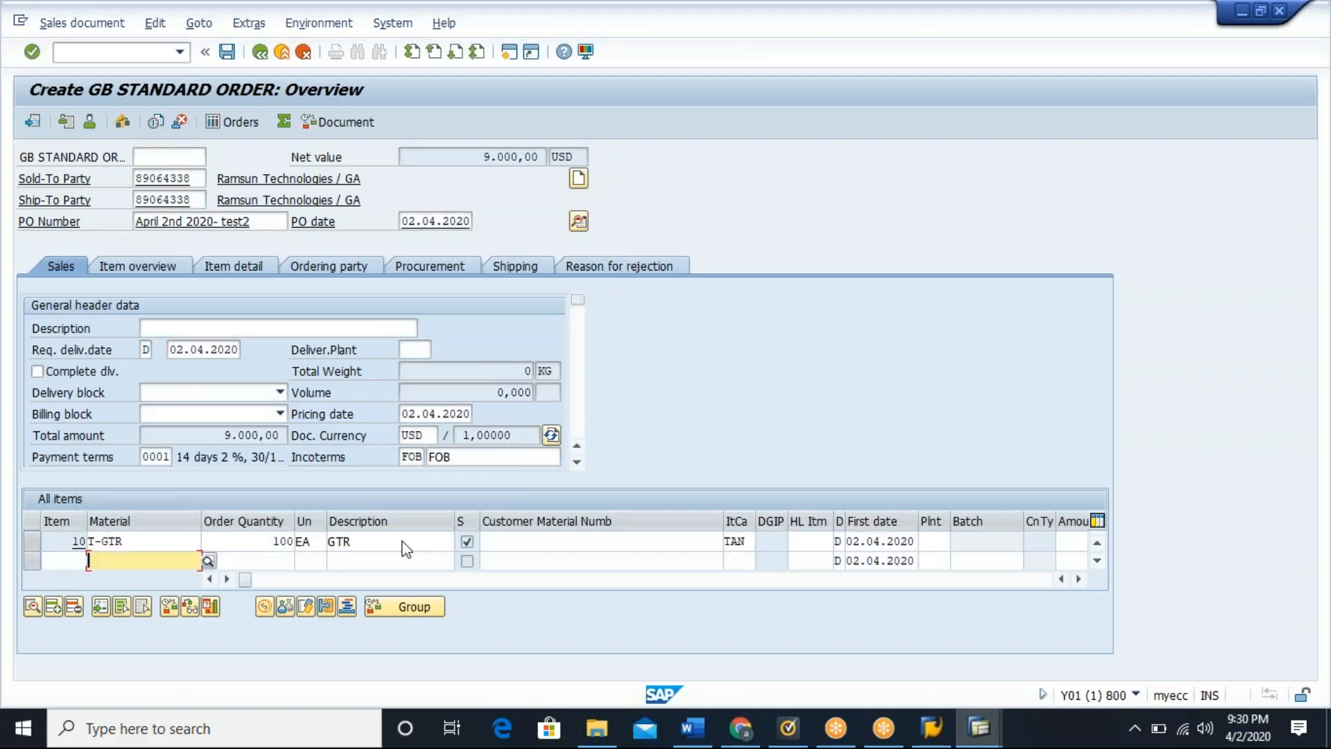
# Step: Open the pricing conditions of item 10, material T-GTR
pyautogui.doubleClick(175, 541)
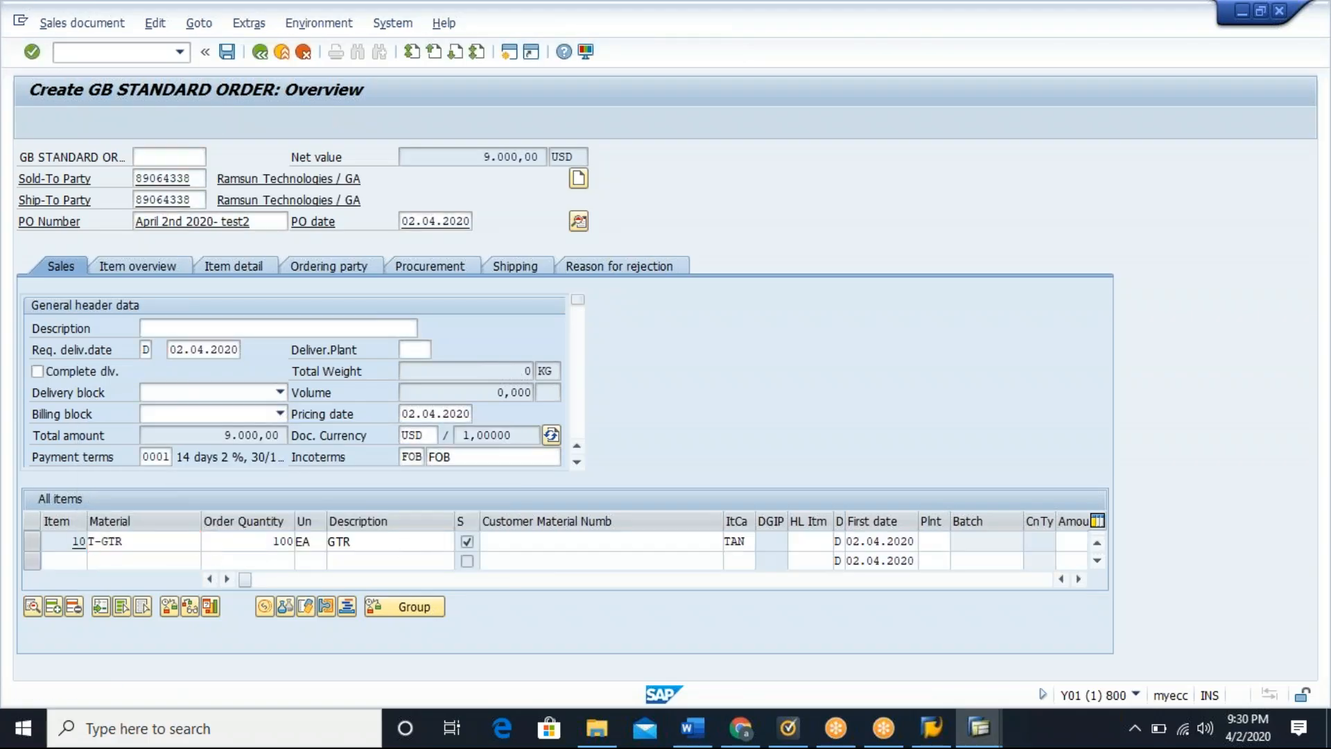
pyautogui.click(398, 222)
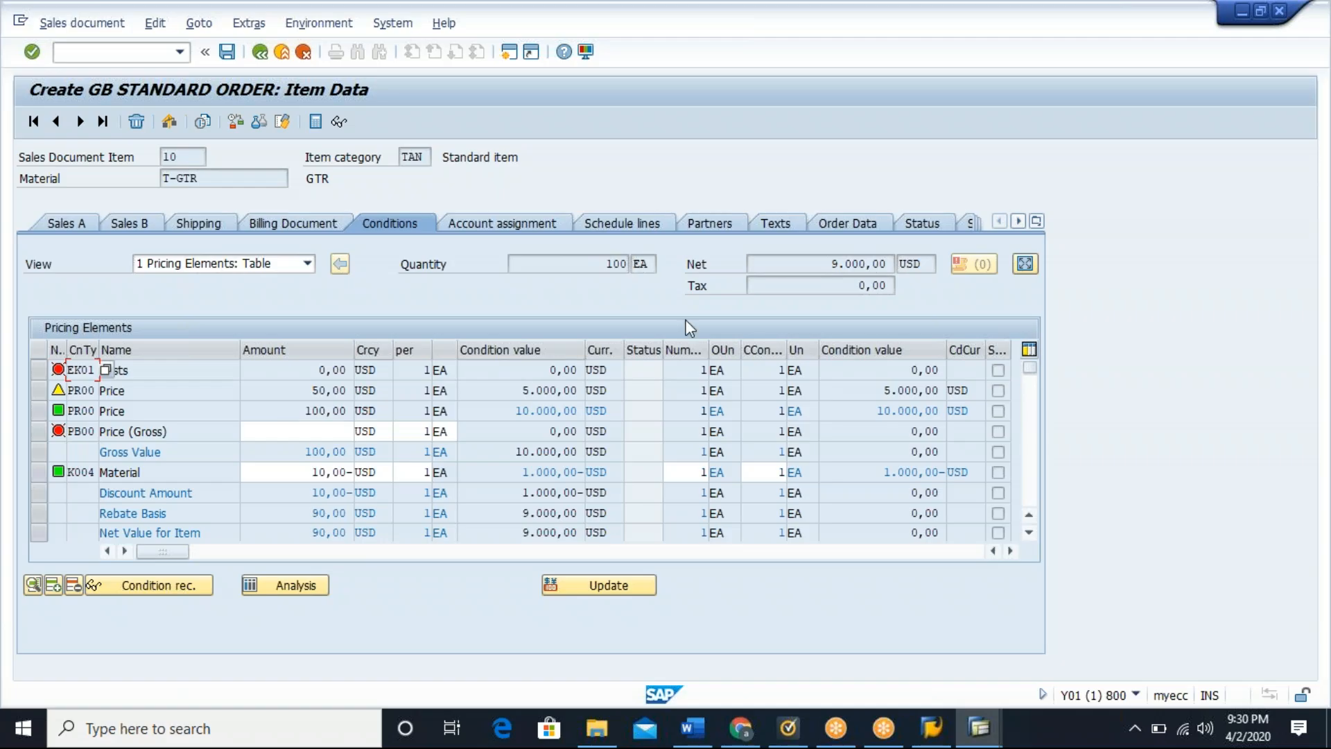
pyautogui.click(818, 51)
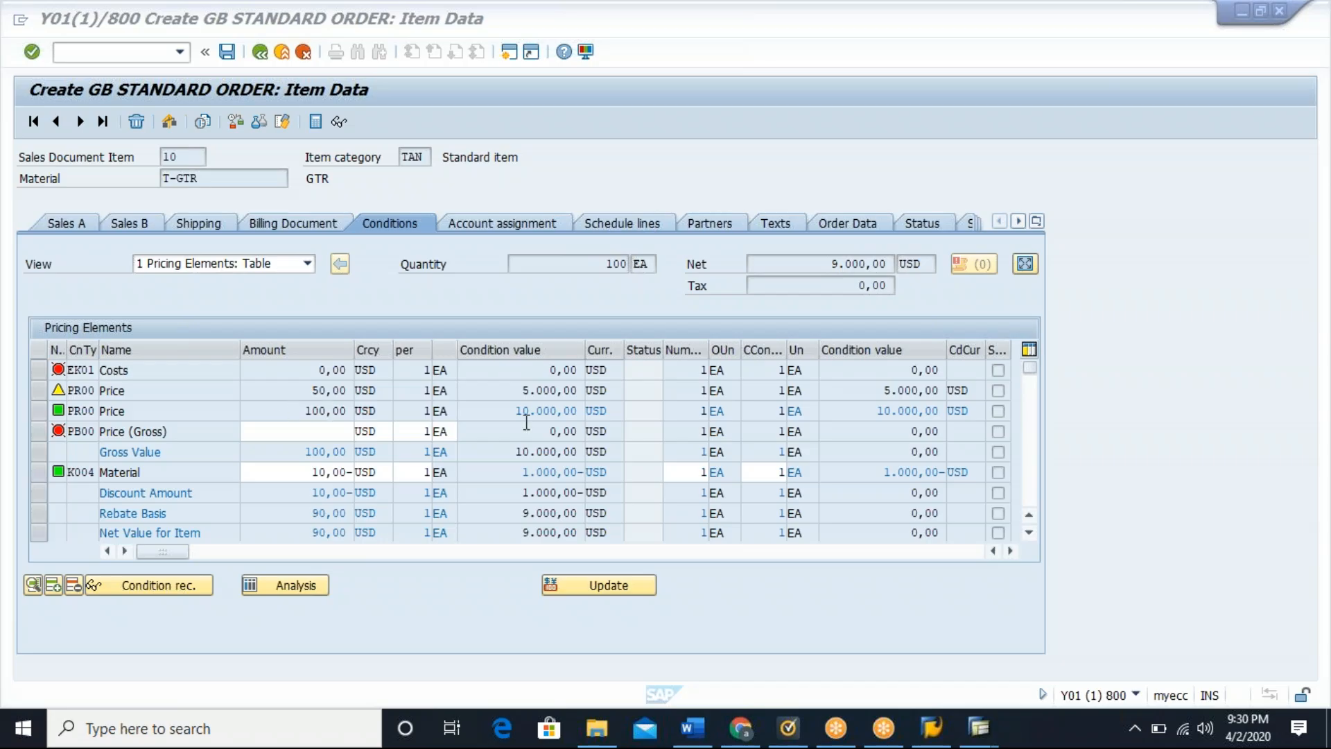
# Step: Examine the PR00 price, the K004 material discount and the net value in the item's pricing elements
pyautogui.click(510, 407)
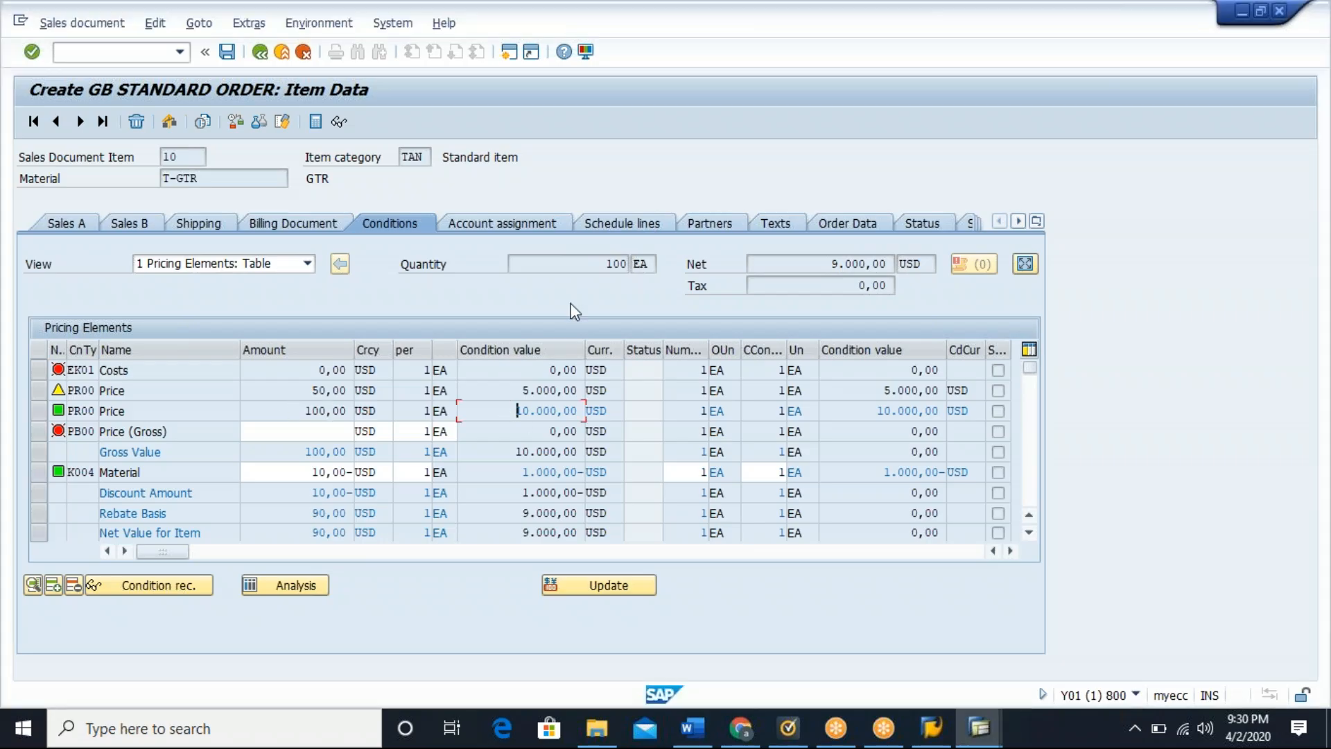
pyautogui.click(302, 407)
pyautogui.click(37, 473)
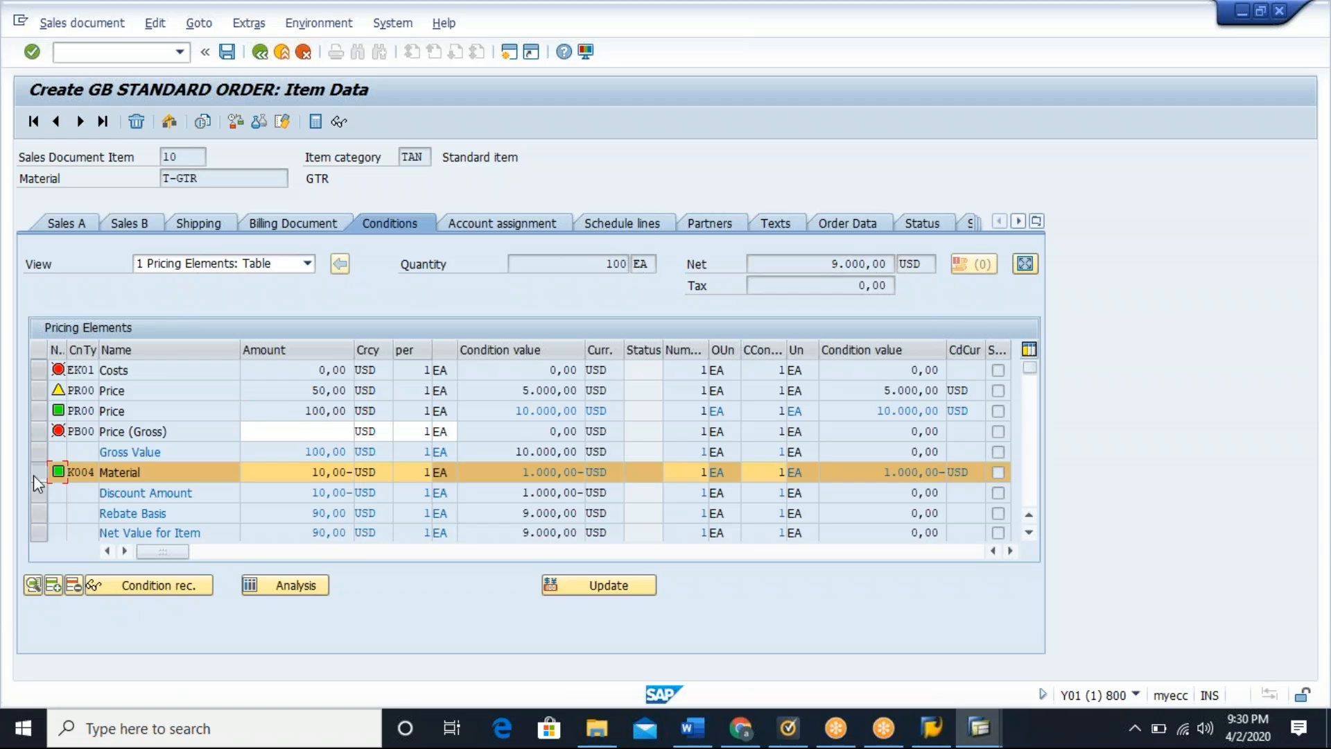
pyautogui.click(288, 472)
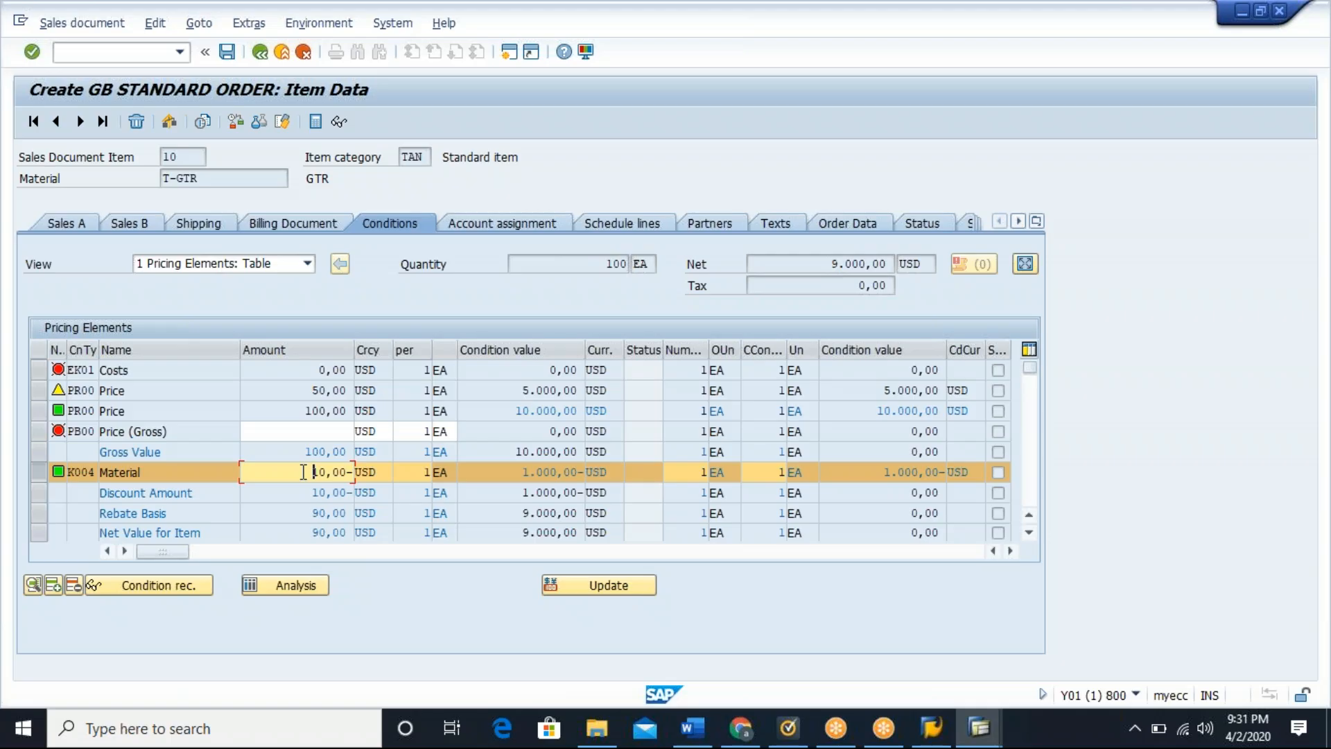
pyautogui.click(511, 410)
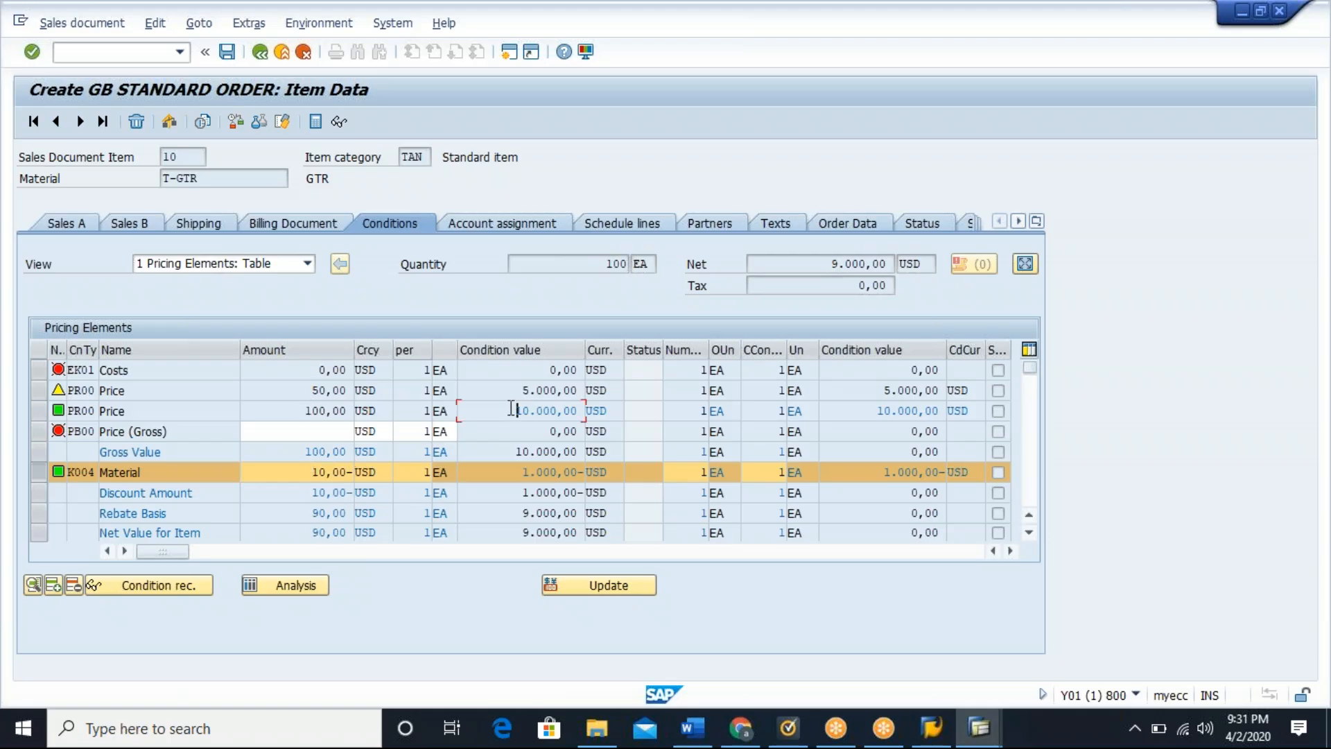
pyautogui.moveTo(511, 408); pyautogui.dragTo(619, 404)
pyautogui.moveTo(510, 473); pyautogui.dragTo(581, 472)
pyautogui.click(580, 472)
pyautogui.moveTo(814, 261); pyautogui.dragTo(901, 258)
pyautogui.click(902, 256)
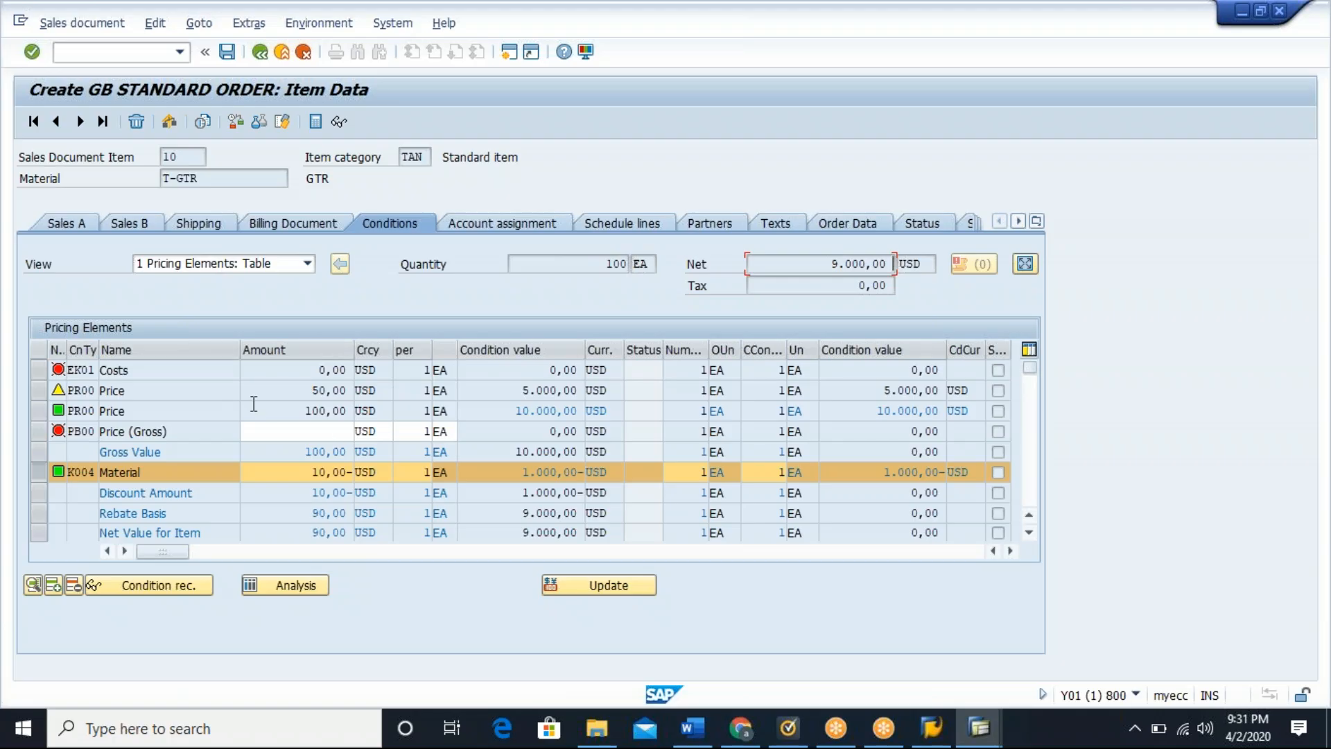
pyautogui.click(278, 407)
# Step: Save the new sales order and start transaction VA02
pyautogui.click(227, 52)
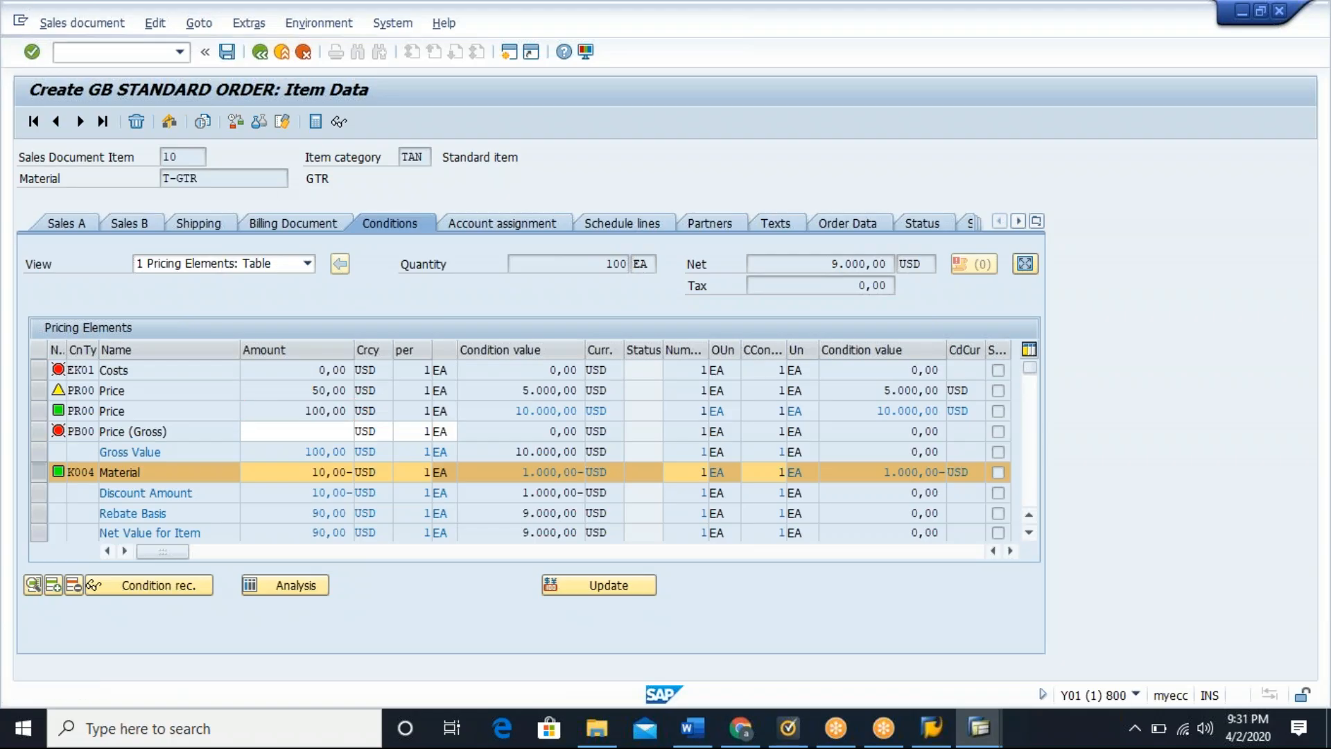
pyautogui.click(276, 383)
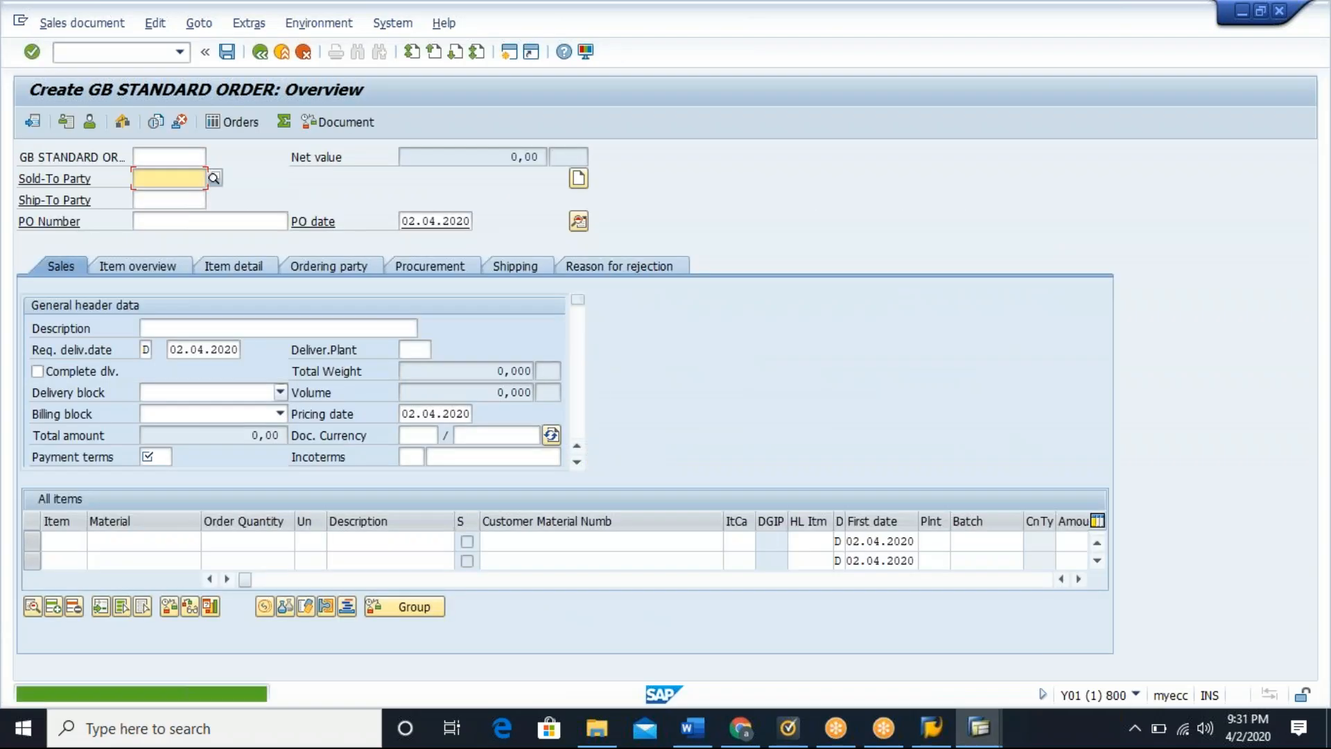
pyautogui.click(127, 52)
pyautogui.write('/nva02')
pyautogui.press('Return')
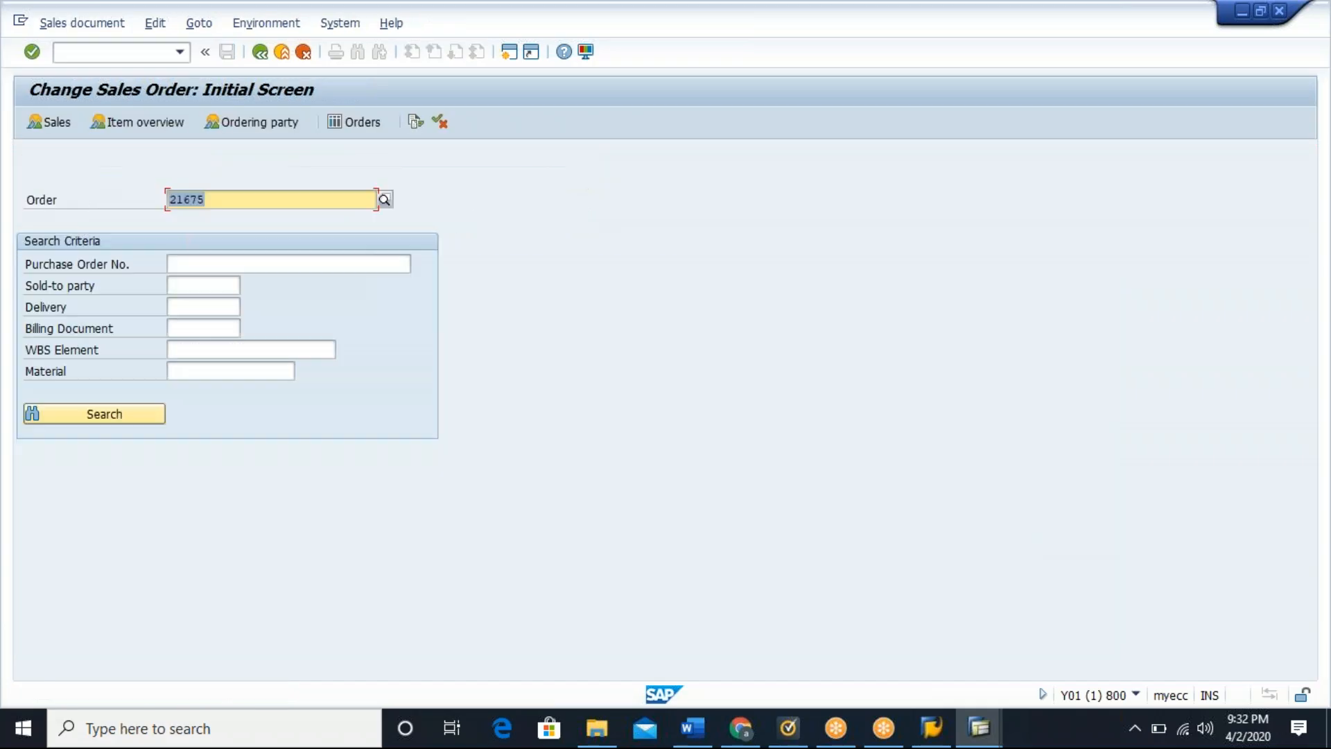
# Step: Open for changing the sales order whose number is one below the proposed order number
pyautogui.click(226, 195)
pyautogui.press('BackSpace')
pyautogui.write('4')
pyautogui.press('Return')
pyautogui.click(229, 198)
pyautogui.press('BackSpace')
pyautogui.write('4')
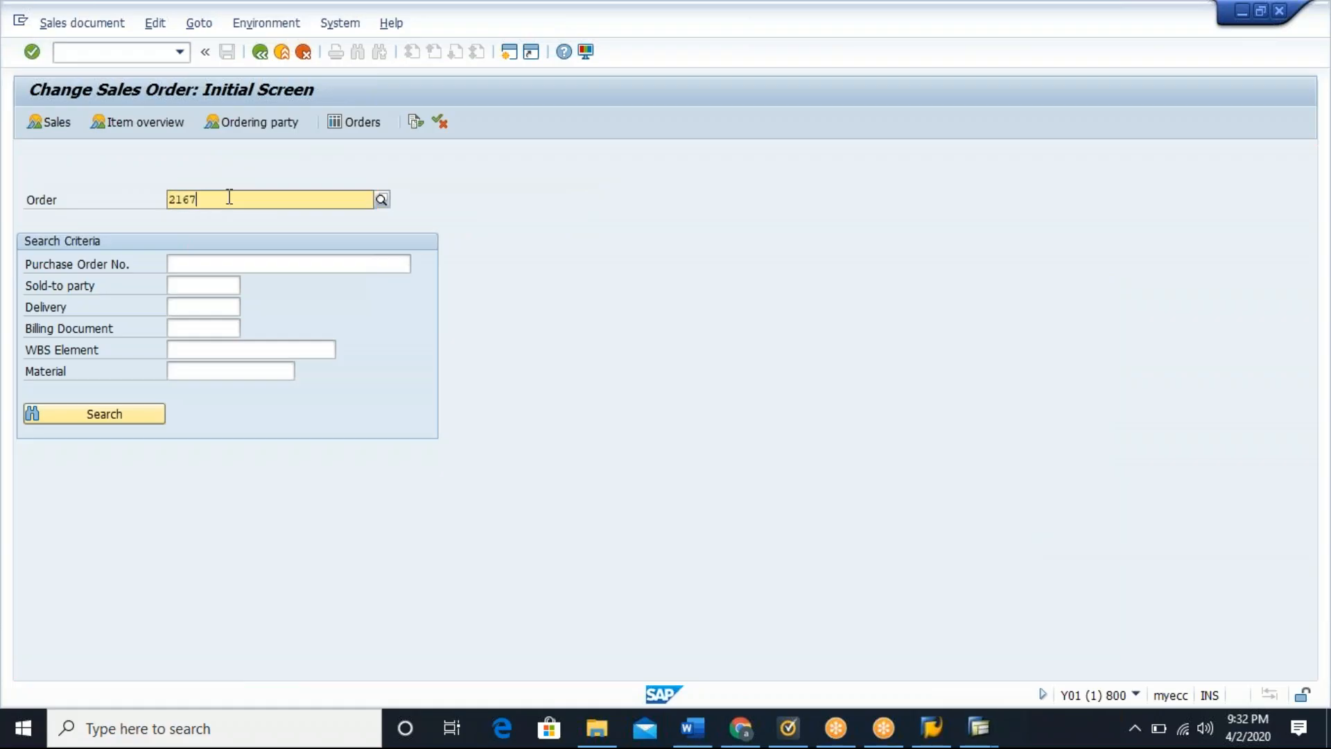
pyautogui.press('Return')
pyautogui.press('Return')
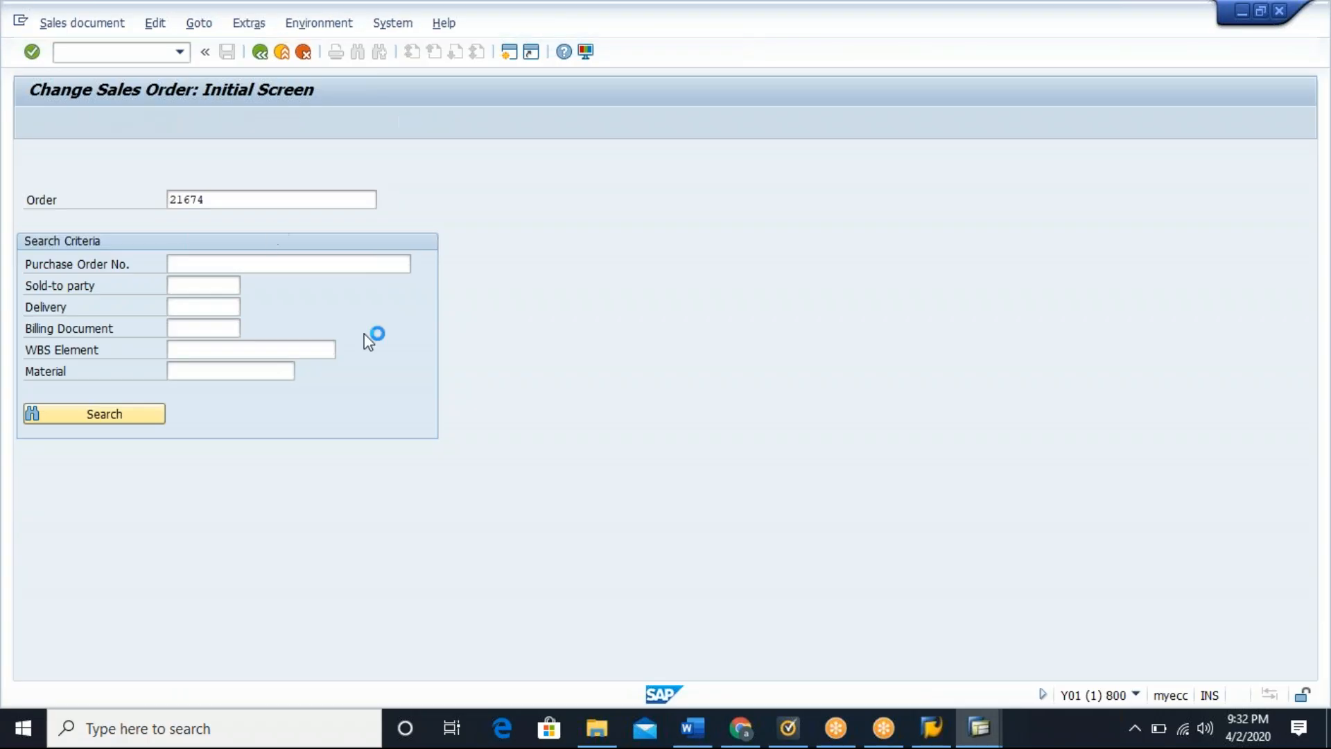
# Step: Update the conditions of the order's T-GTR item with pricing type B (Carry out new pricing)
pyautogui.click(155, 541)
pyautogui.doubleClick(156, 541)
pyautogui.click(401, 223)
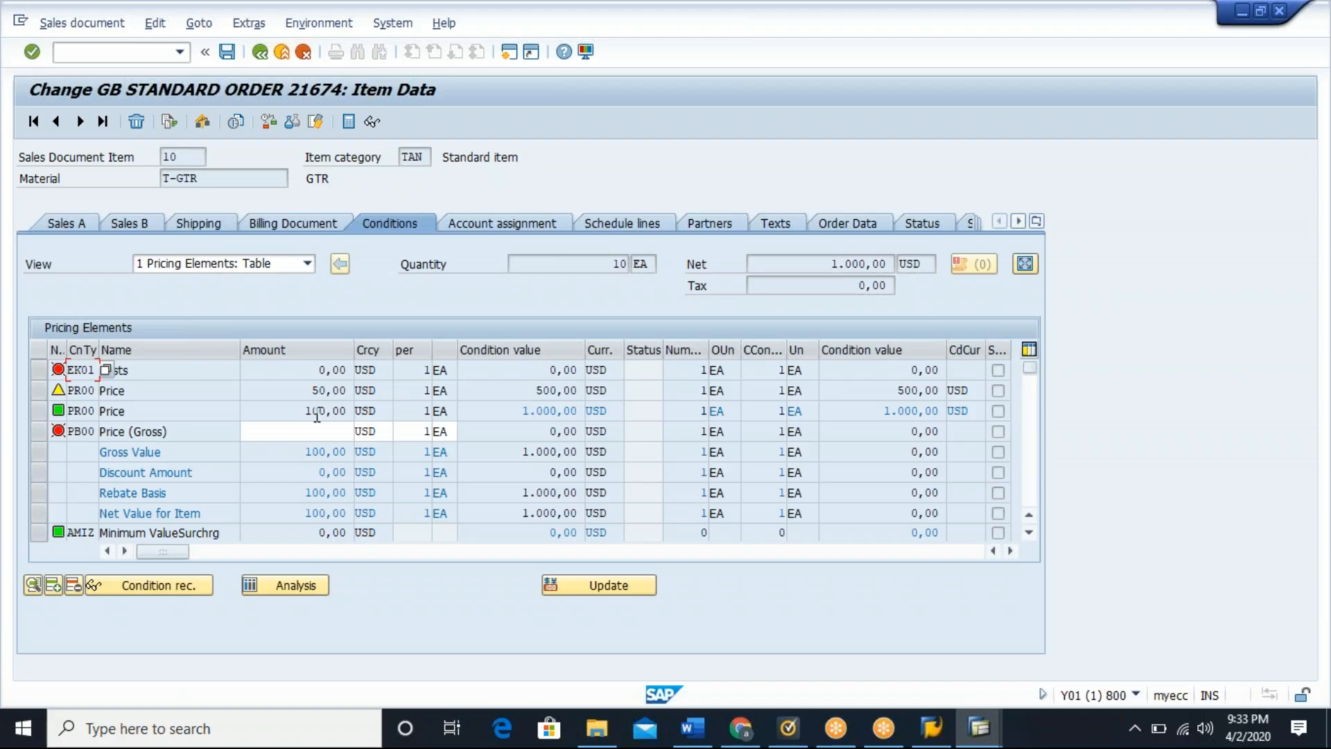
pyautogui.click(604, 584)
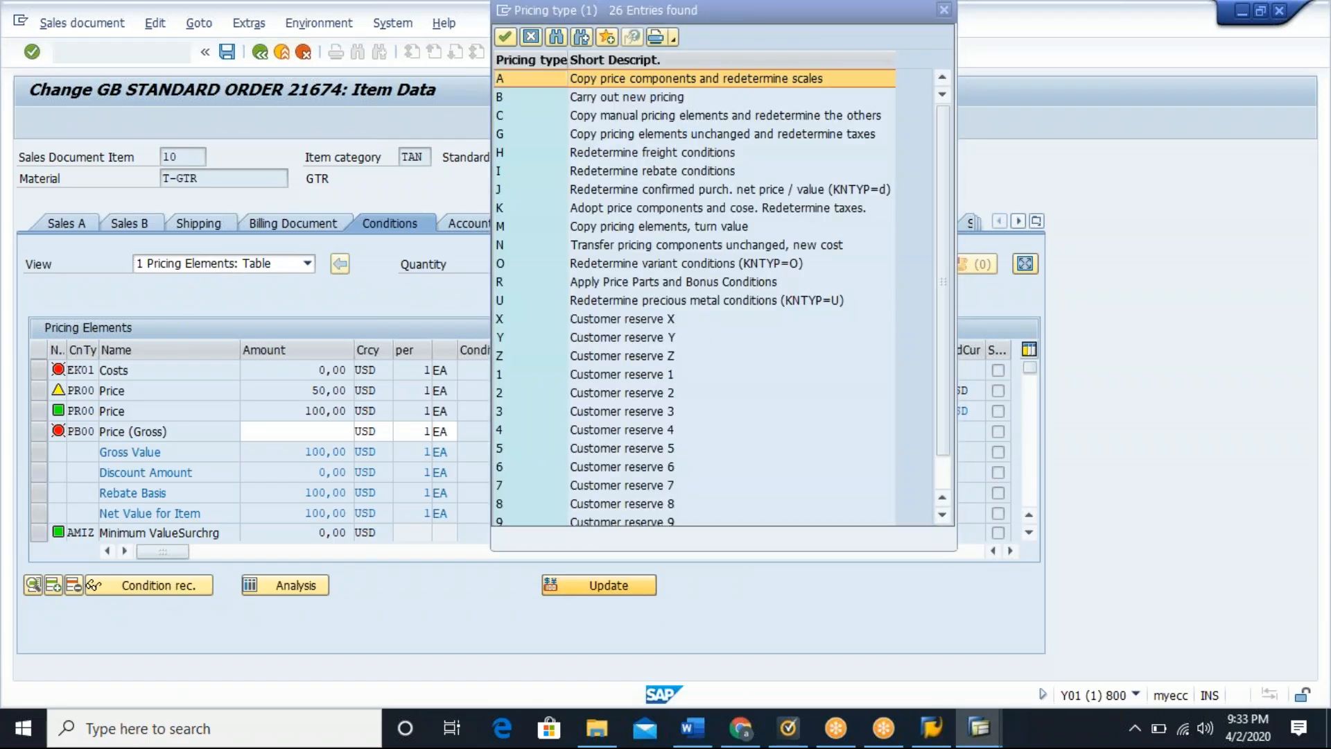
pyautogui.click(641, 98)
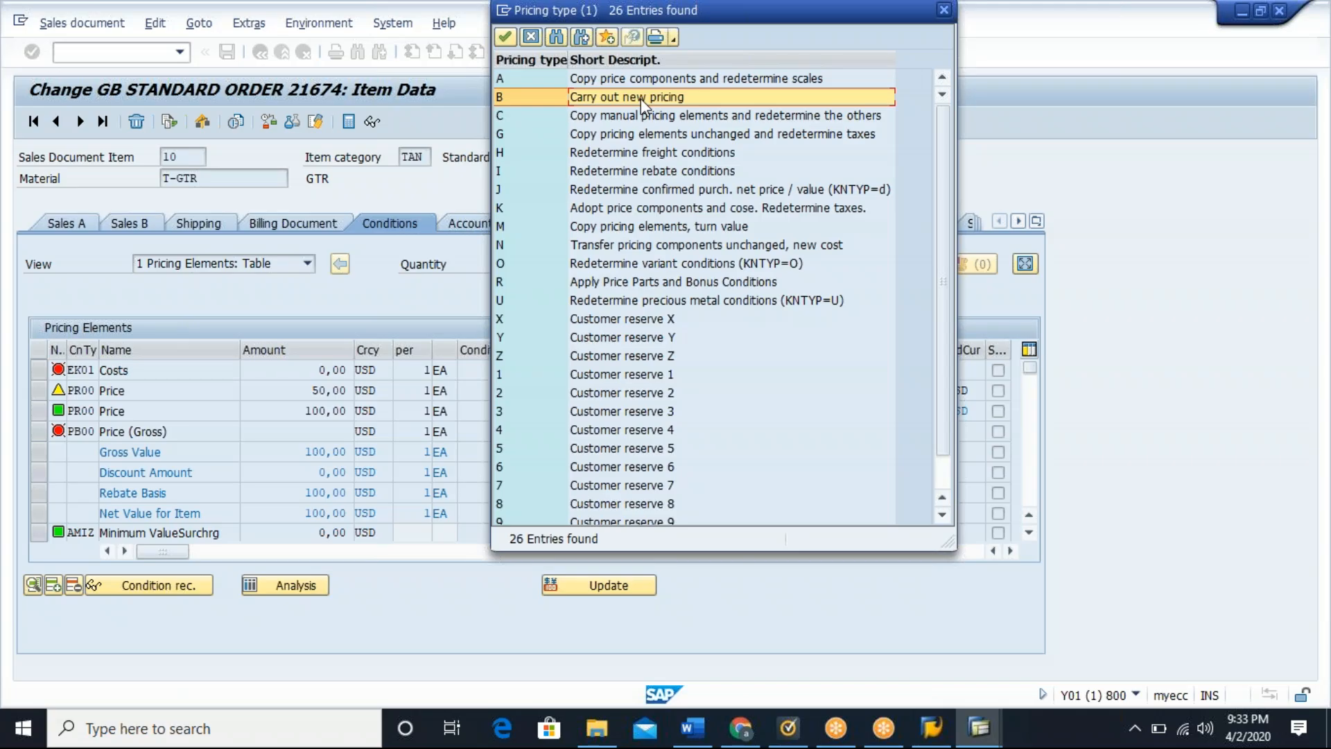
pyautogui.doubleClick(640, 98)
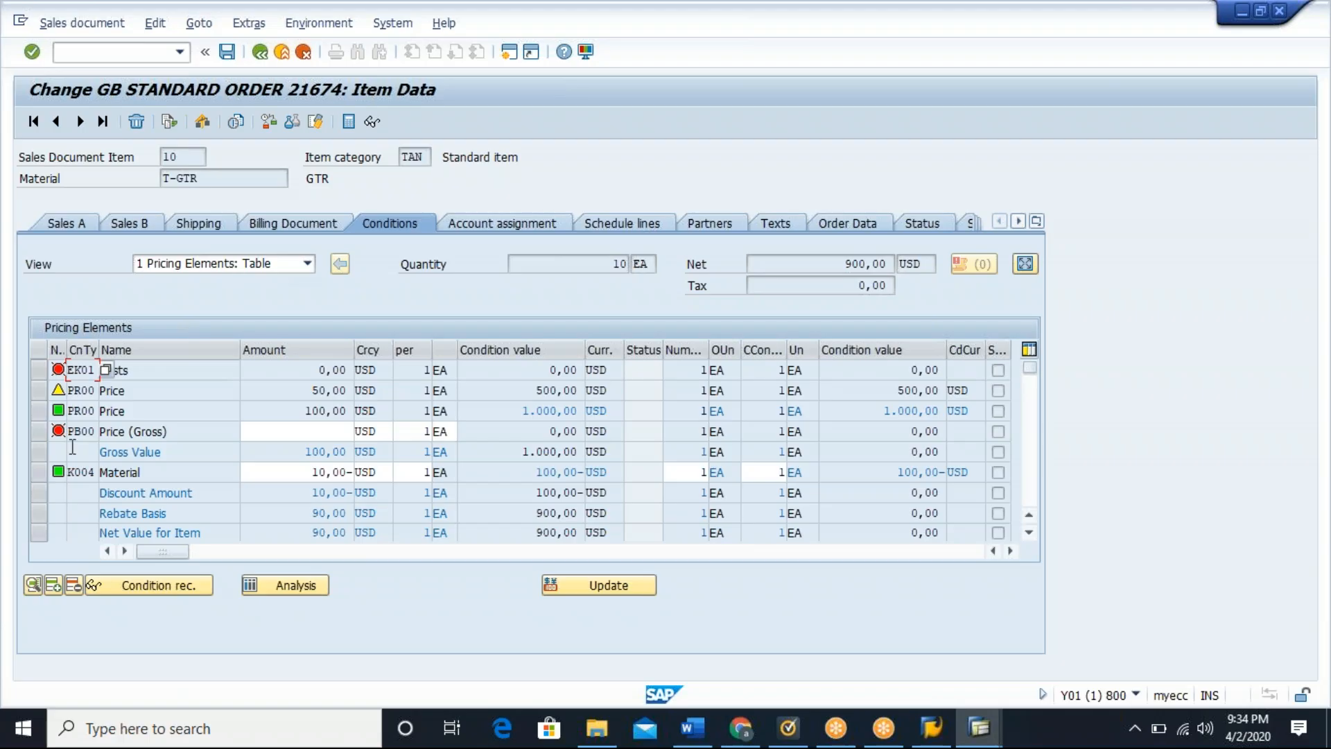
# Step: Save the repriced sales order as an incomplete document
pyautogui.click(291, 474)
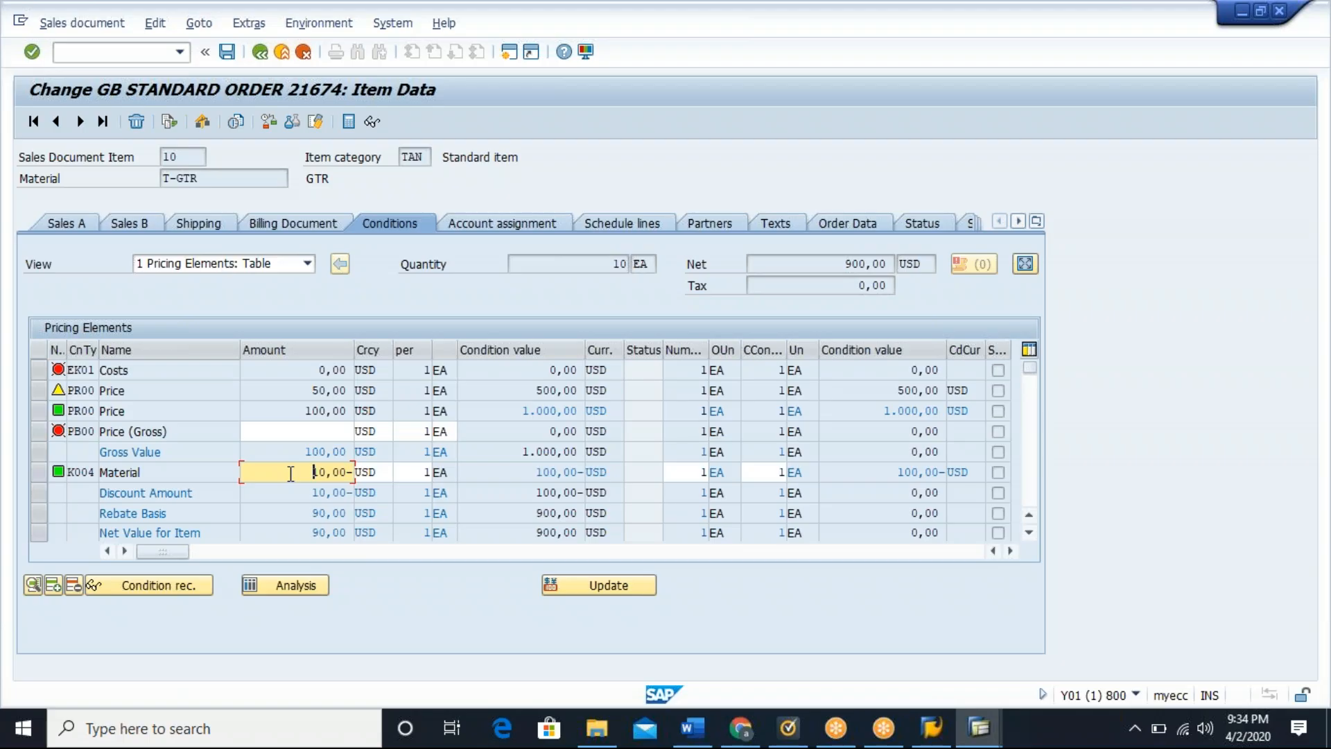
pyautogui.click(227, 52)
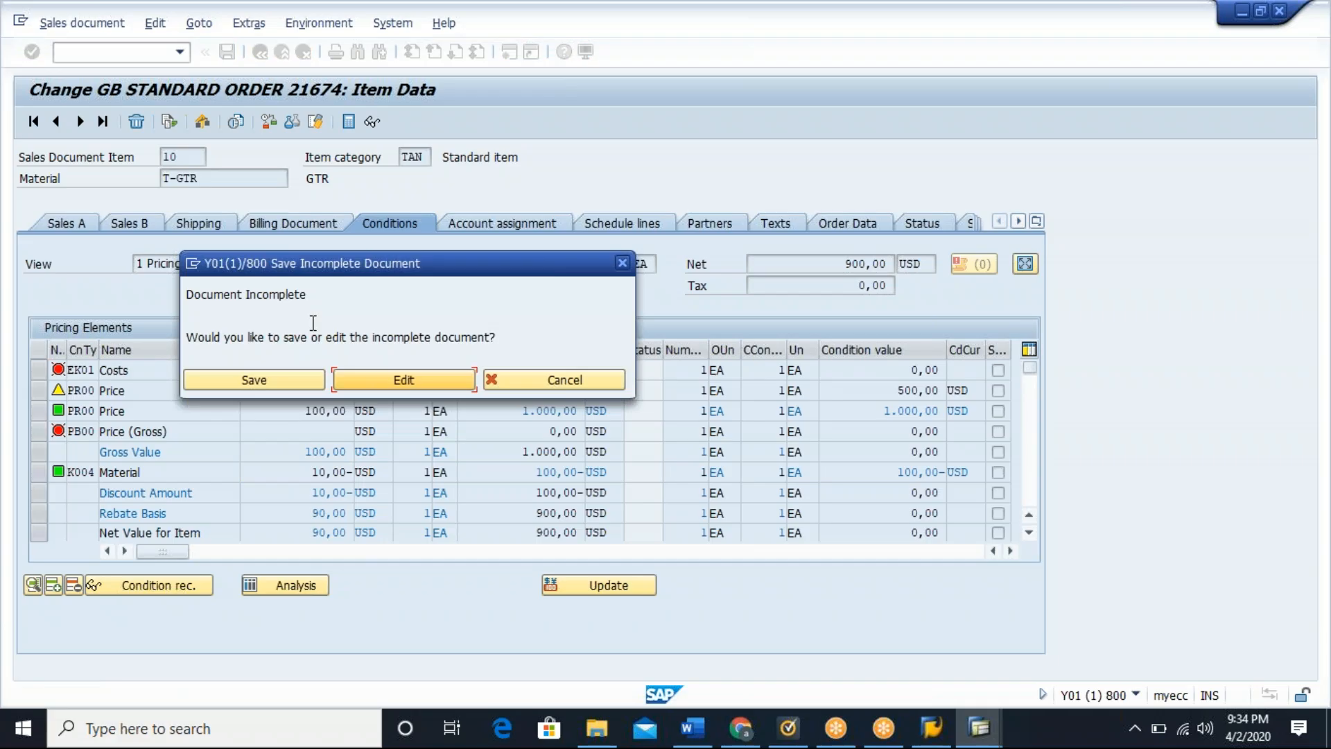
pyautogui.press('Return')
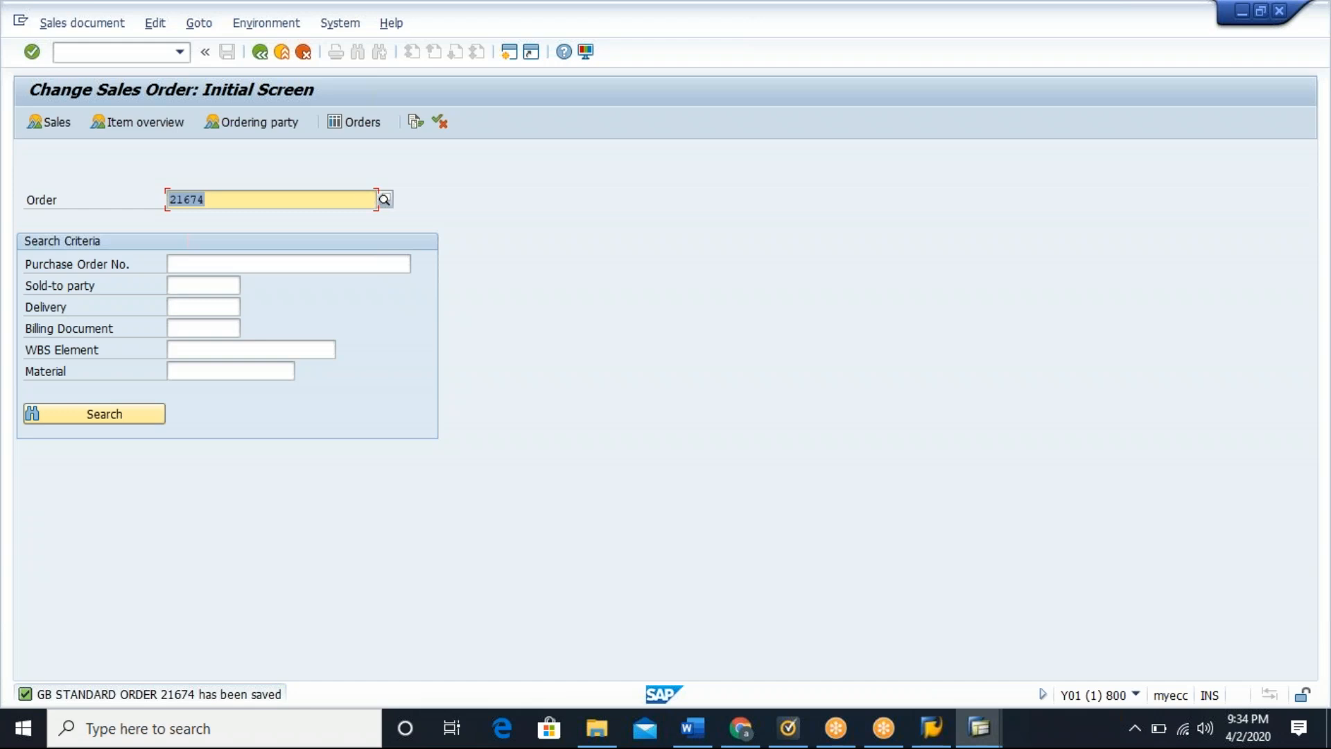
# Step: Start transaction VK12 and enter condition type PR00 to list its key combinations
pyautogui.click(119, 52)
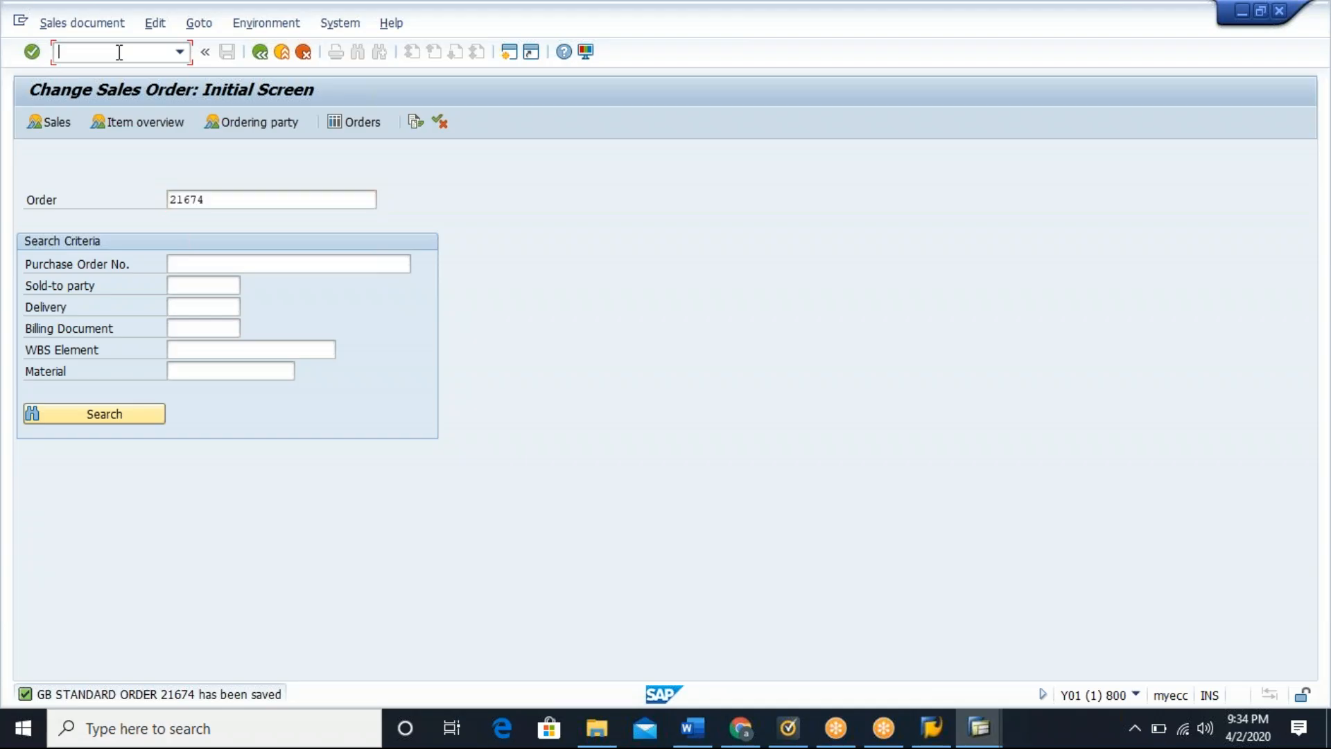
pyautogui.write('/nvk12')
pyautogui.press('Return')
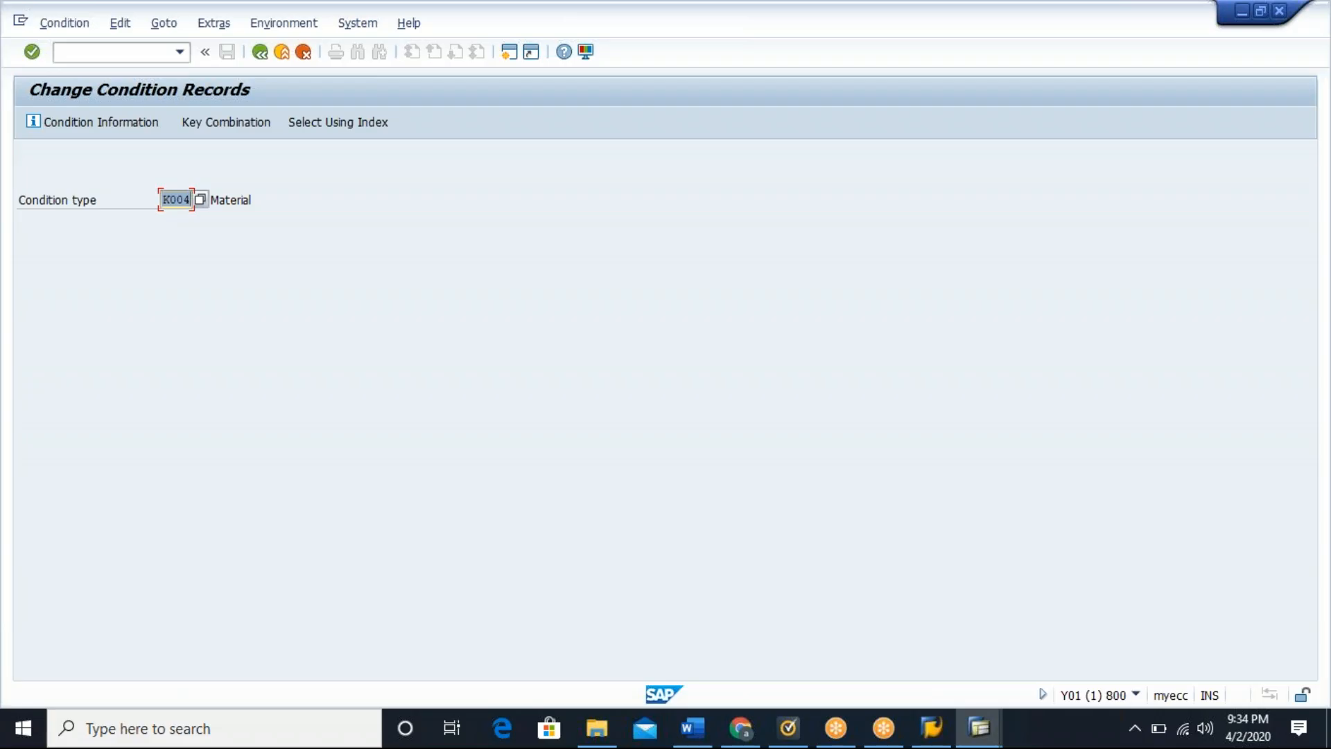
pyautogui.write('PR00')
pyautogui.press('Return')
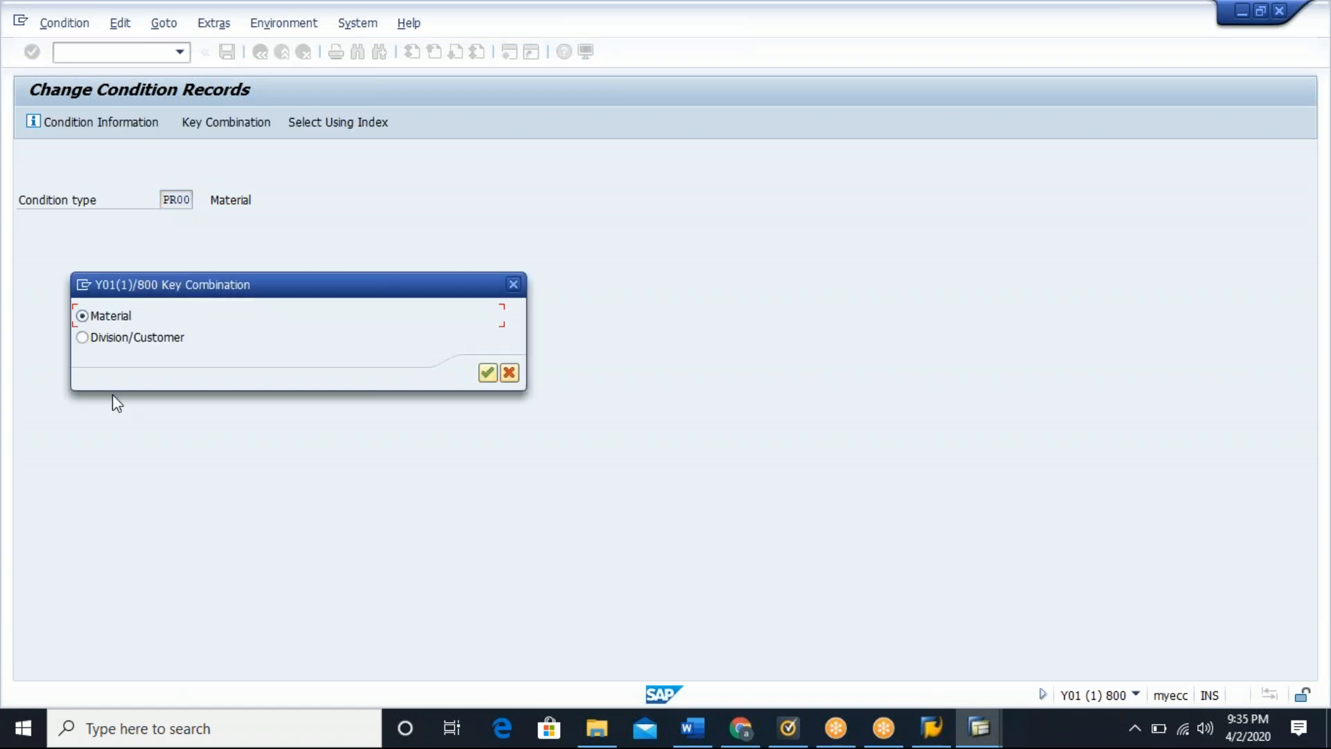
# Step: Examine the PR00 accesses in the pricing analysis of the T-GTR item in the other session's displayed order
pyautogui.click(487, 375)
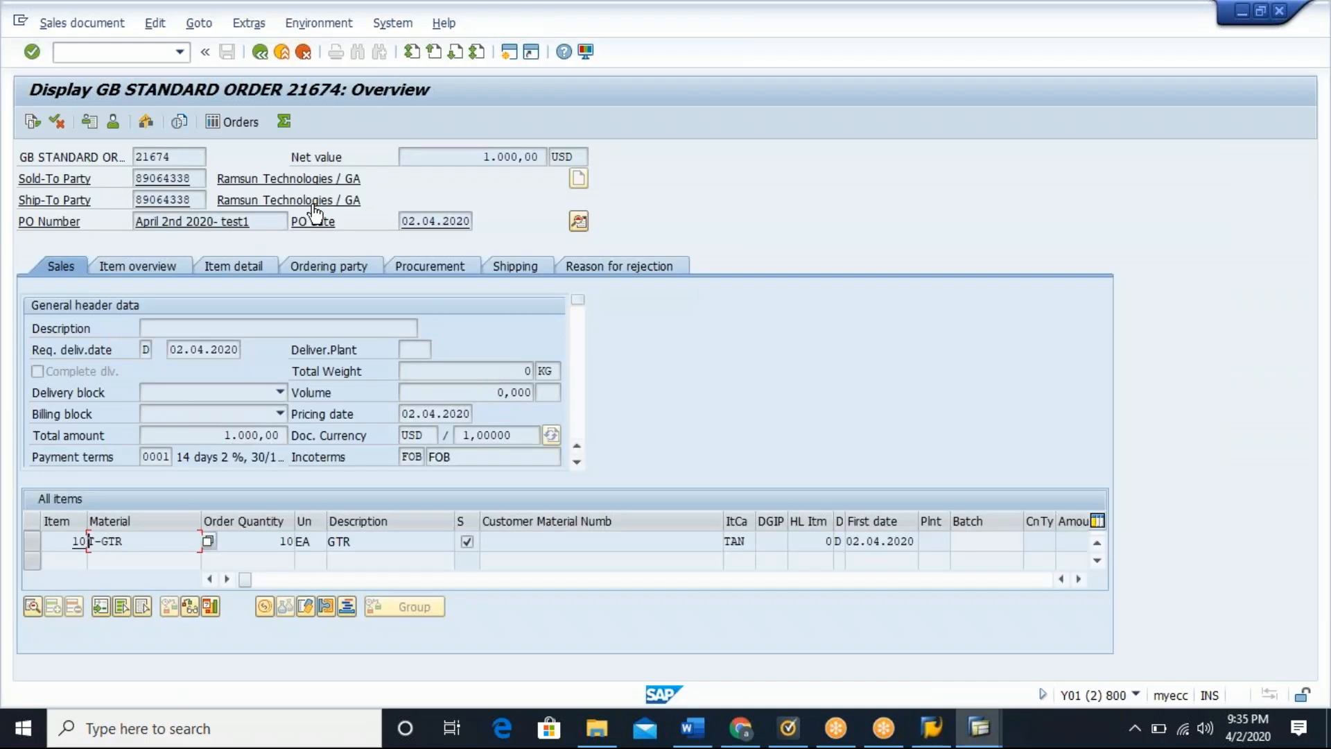
pyautogui.doubleClick(123, 541)
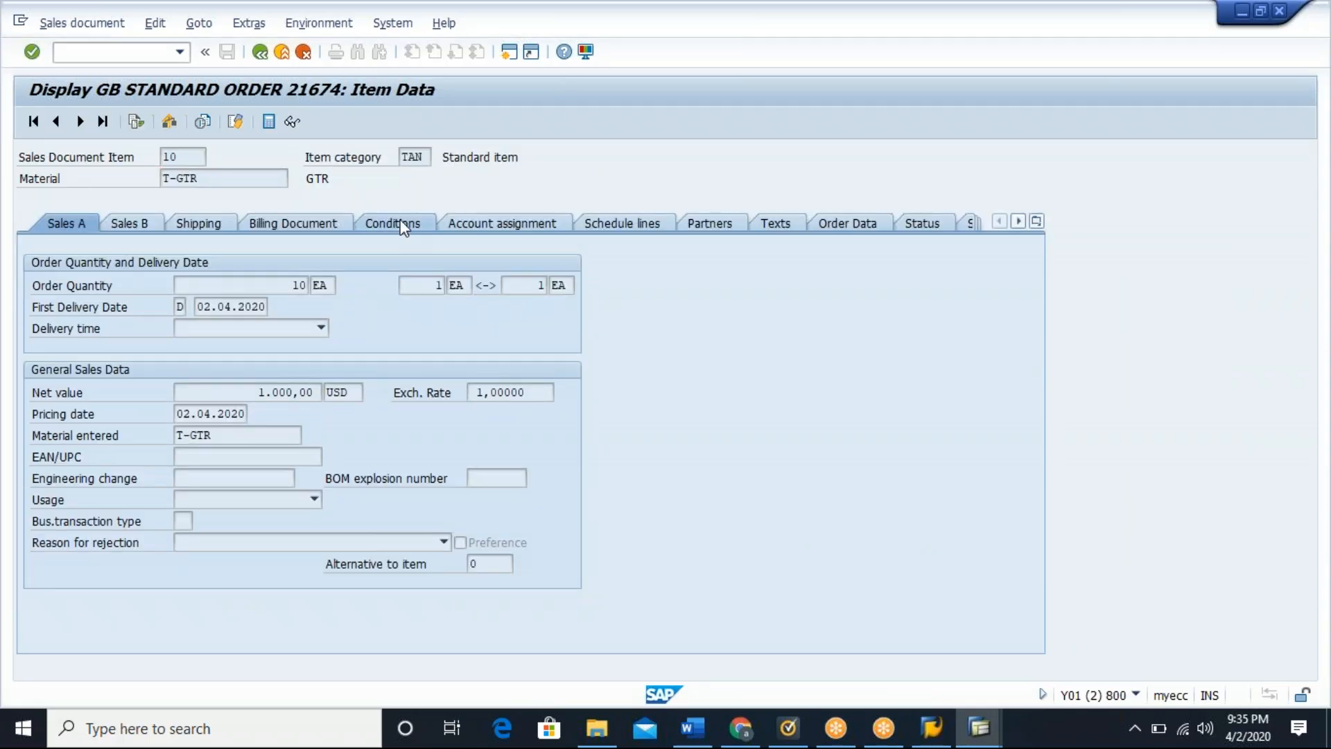
pyautogui.click(402, 225)
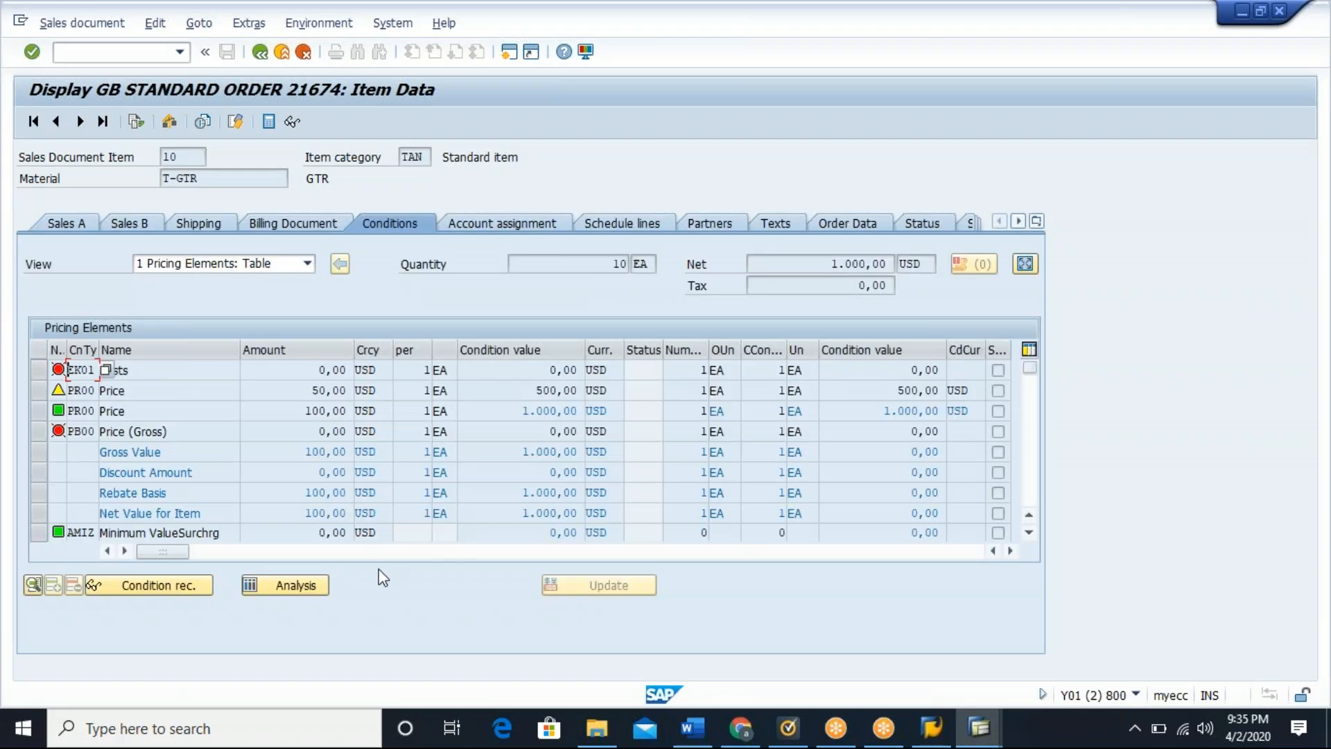
pyautogui.click(273, 579)
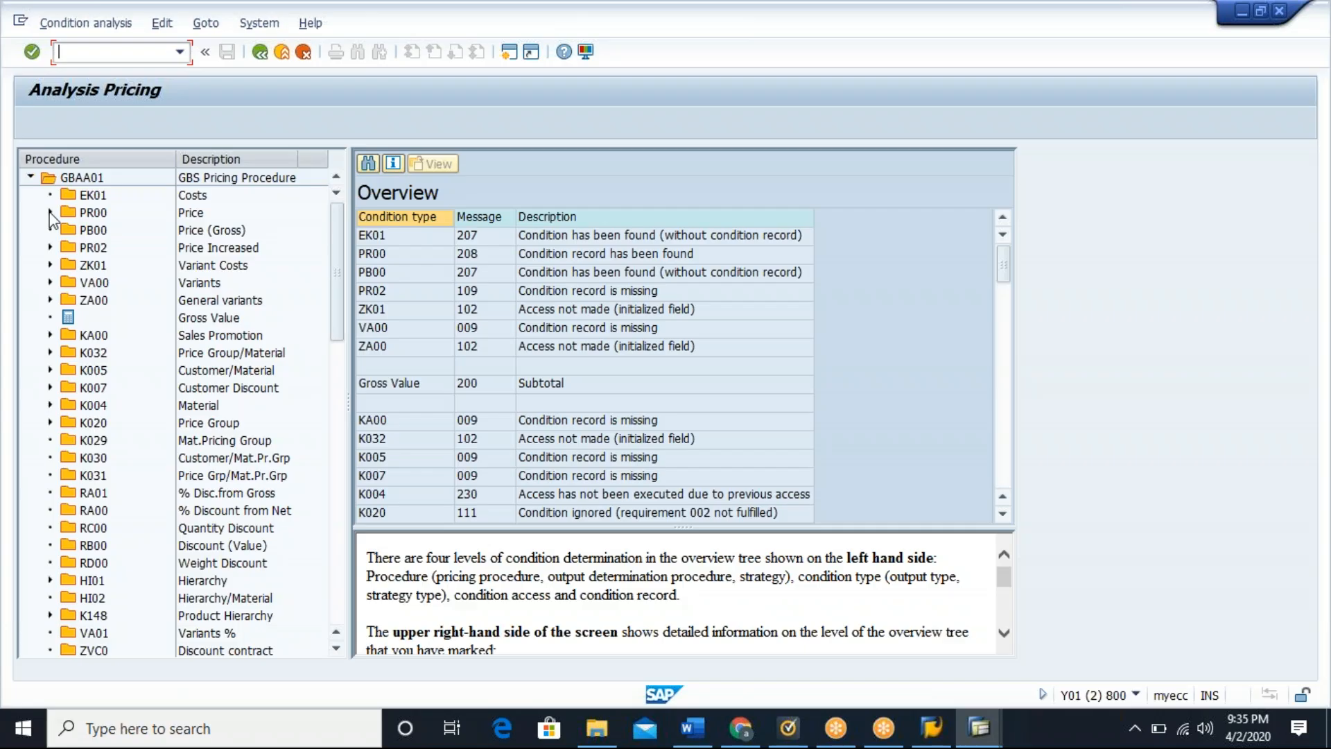
pyautogui.click(49, 212)
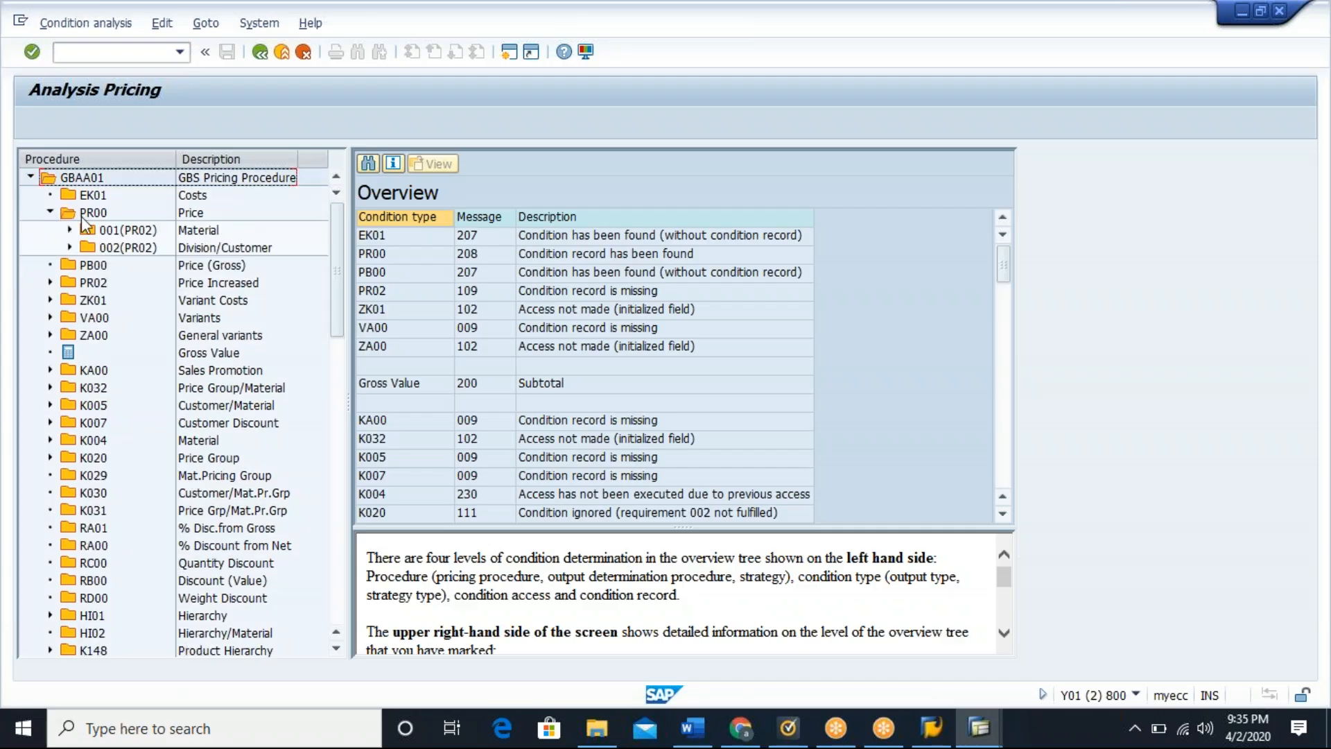
pyautogui.click(128, 230)
pyautogui.doubleClick(128, 230)
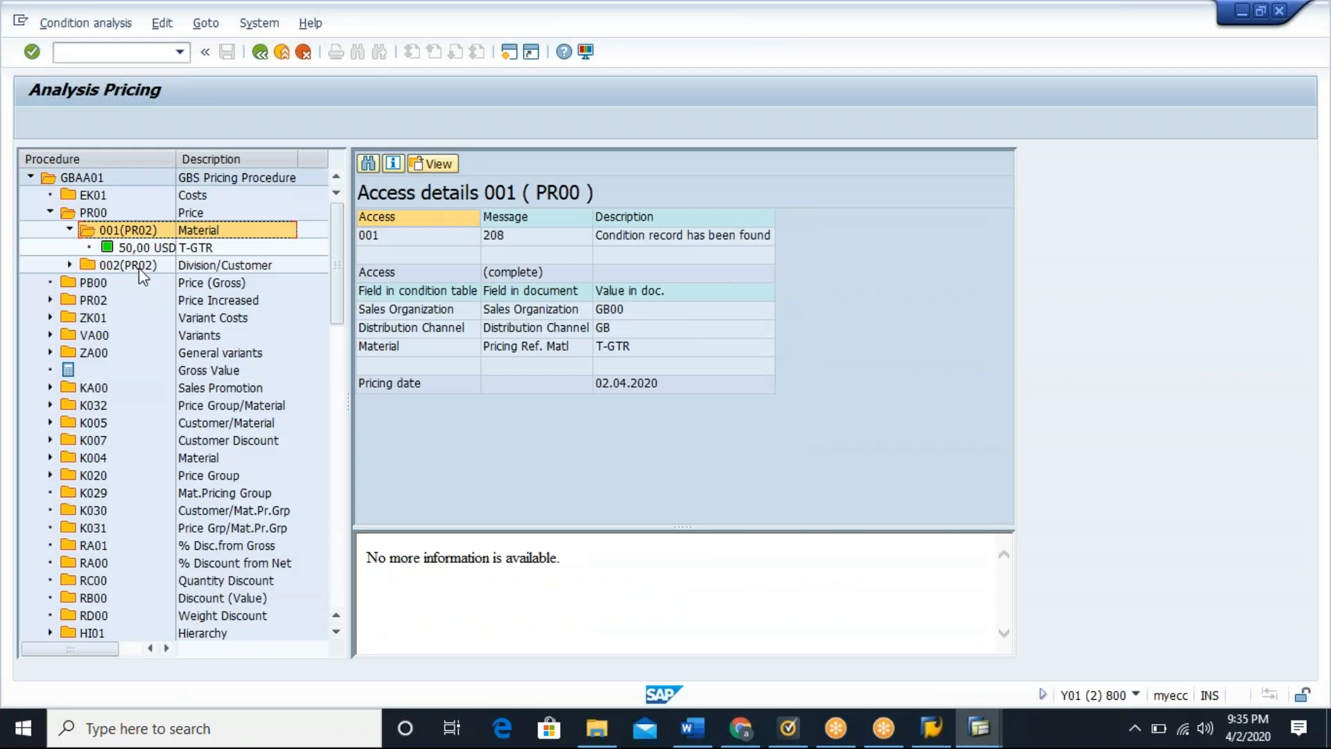
# Step: Return to the PR00 key combinations and open the Division/Customer condition records for sales organization GB00
pyautogui.hotkey('alt', 'Tab')
pyautogui.click(125, 338)
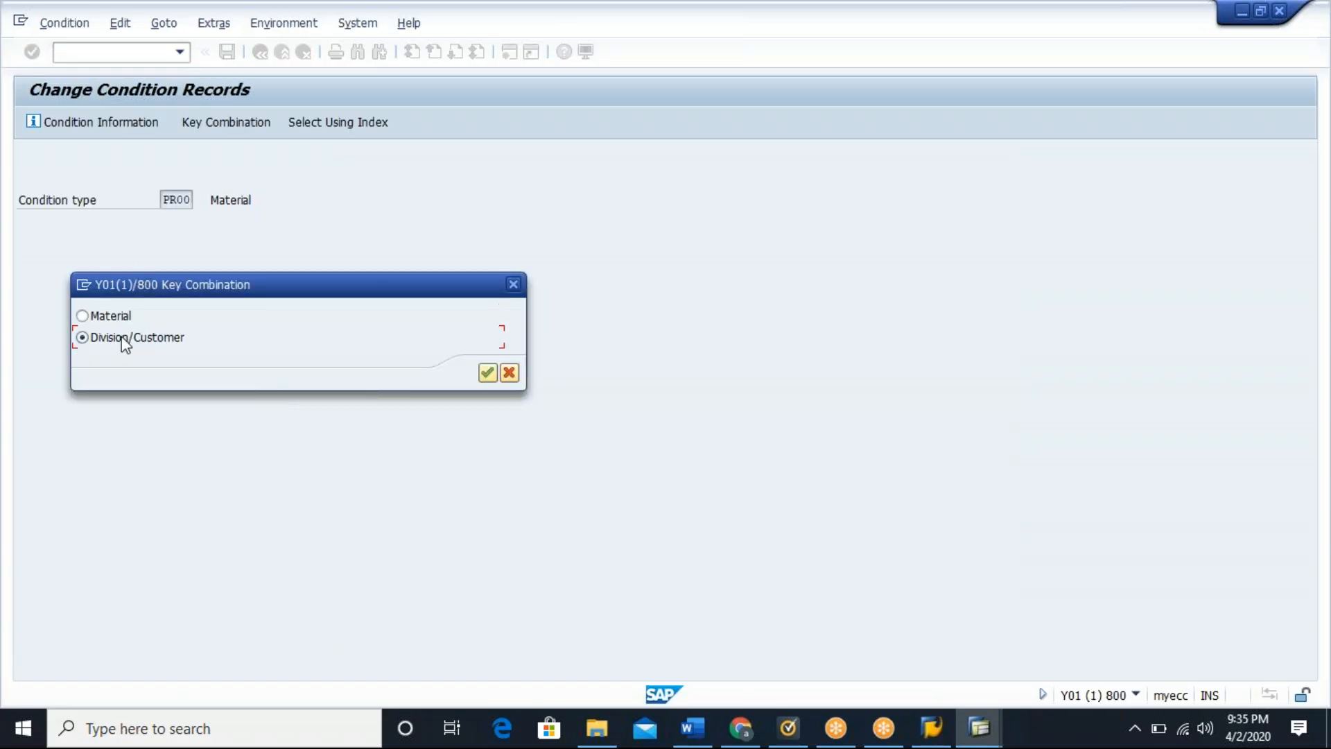
pyautogui.click(487, 373)
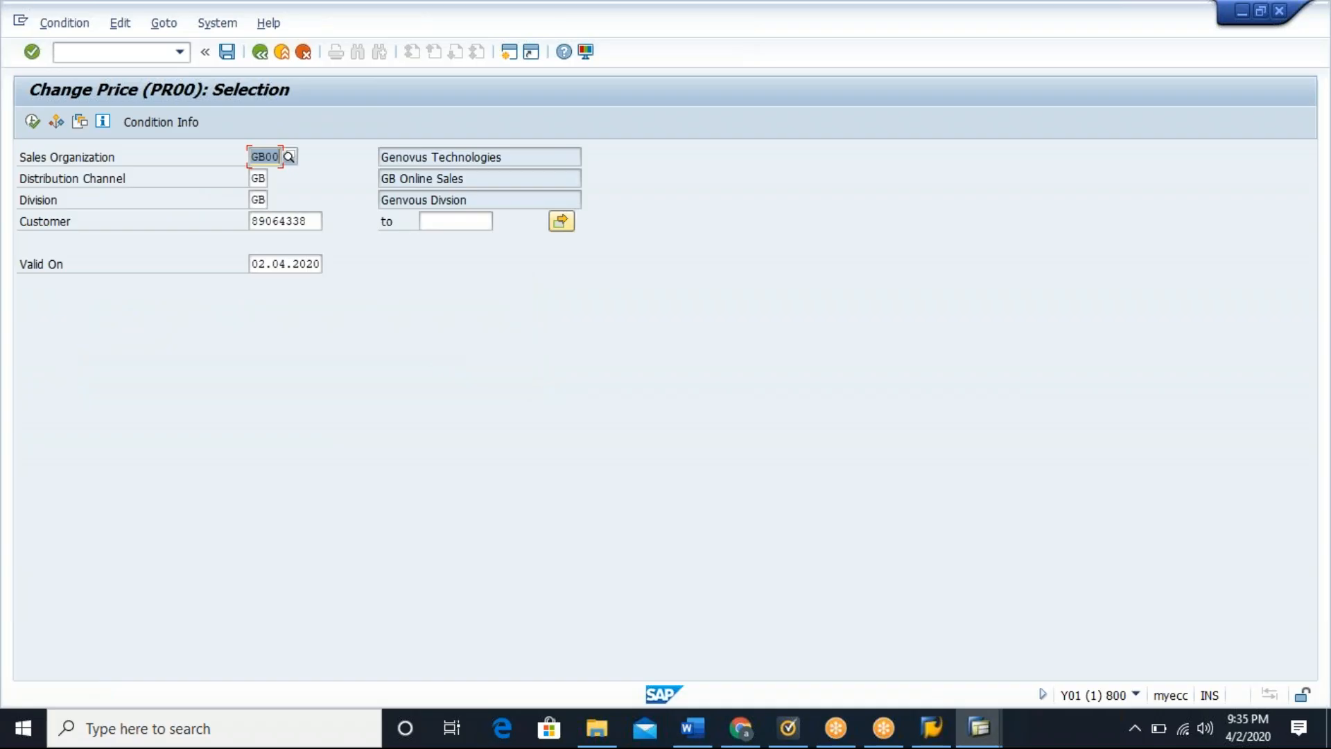
pyautogui.click(32, 122)
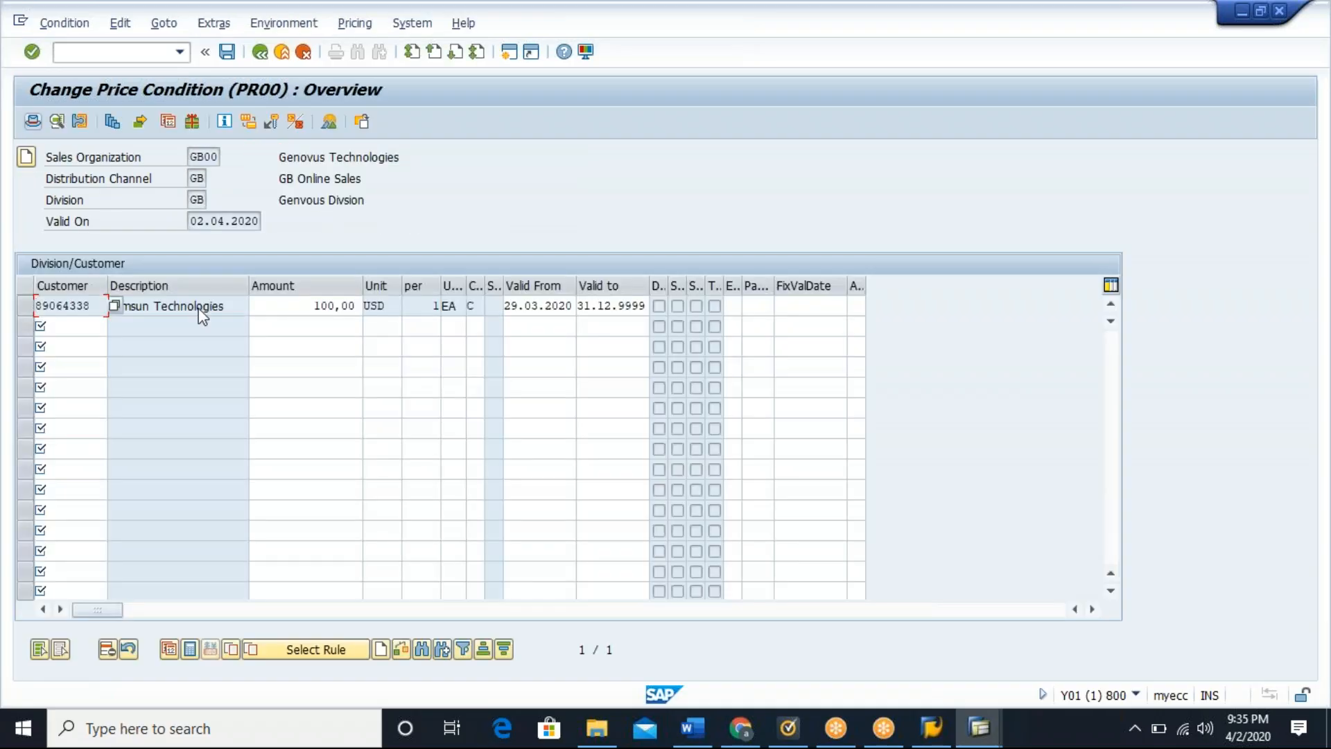
# Step: Set the customer's PR00 price to 70 USD and save the condition record
pyautogui.click(306, 305)
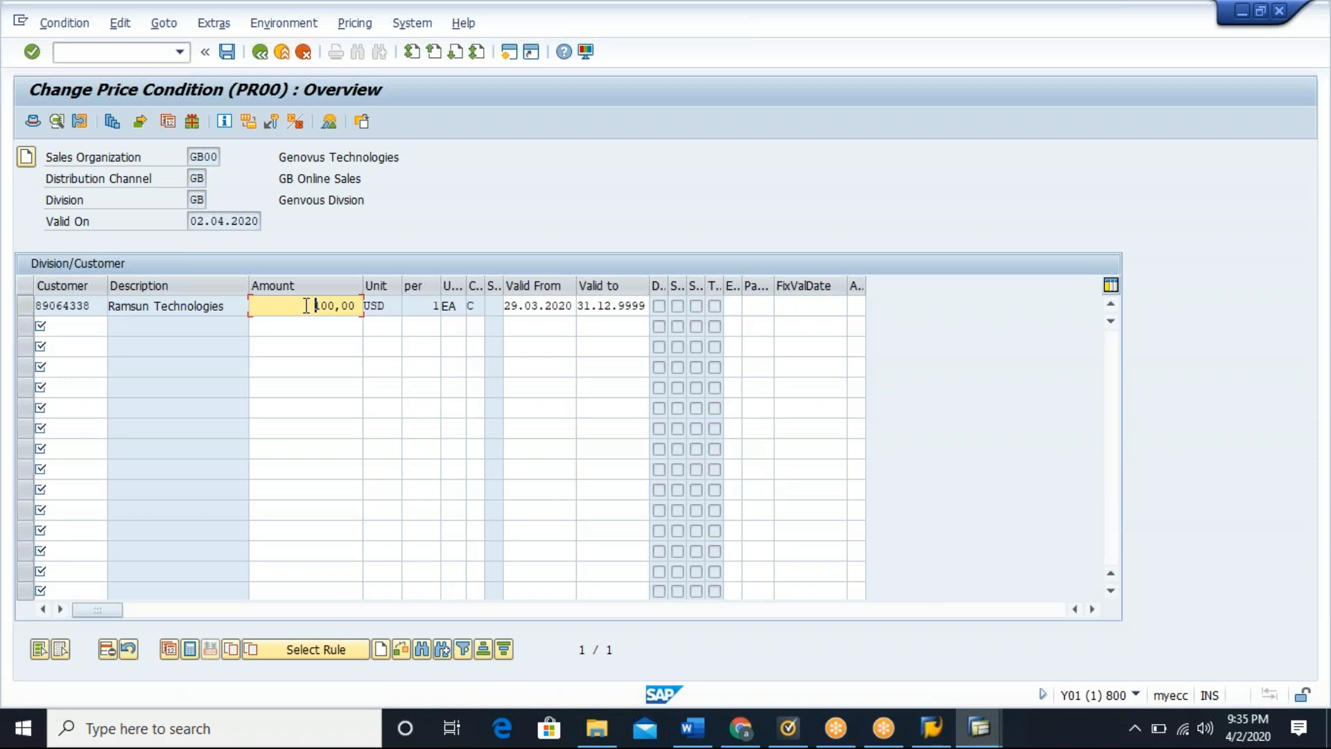
pyautogui.press('Delete')
pyautogui.press('Delete')
pyautogui.press('Delete')
pyautogui.press('Delete')
pyautogui.press('Delete')
pyautogui.press('Delete')
pyautogui.write('70')
pyautogui.press('Return')
pyautogui.click(227, 52)
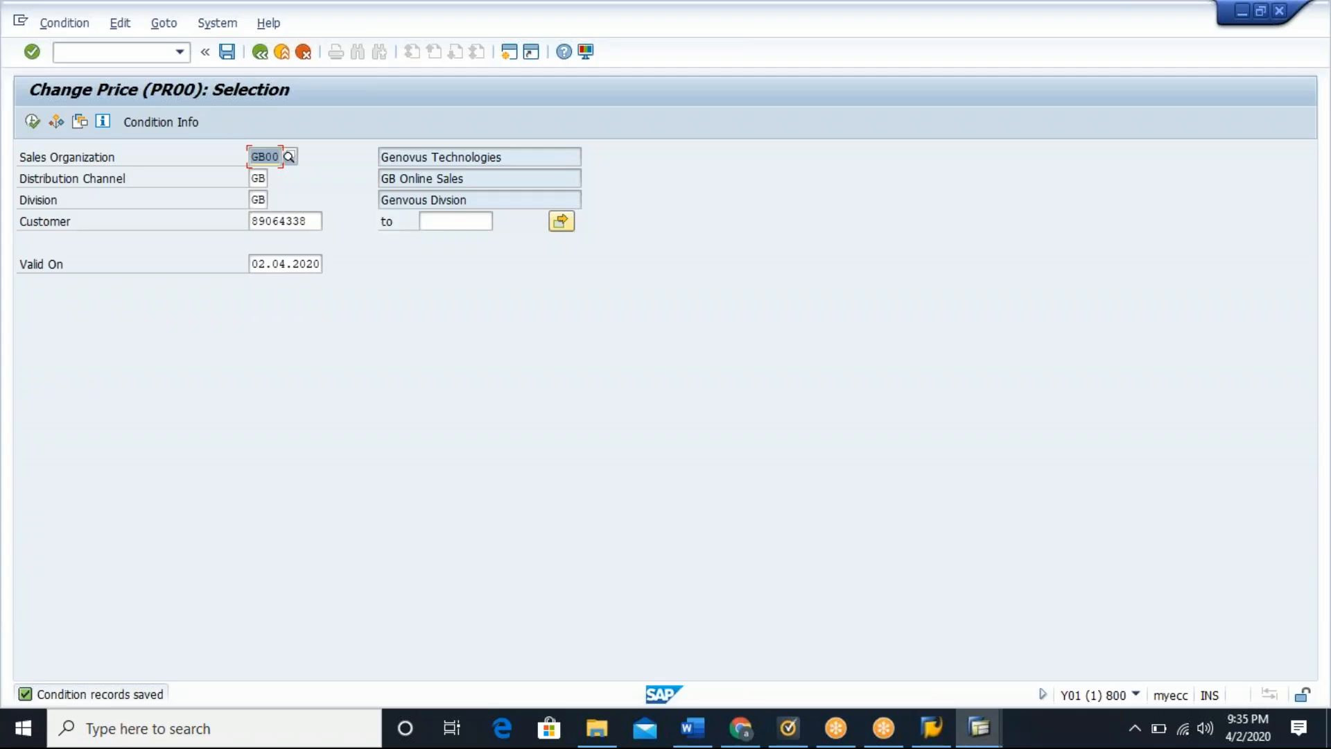
# Step: Start transaction VA02 and open the previously repriced sales order for changing
pyautogui.click(107, 55)
pyautogui.write('/nva0')
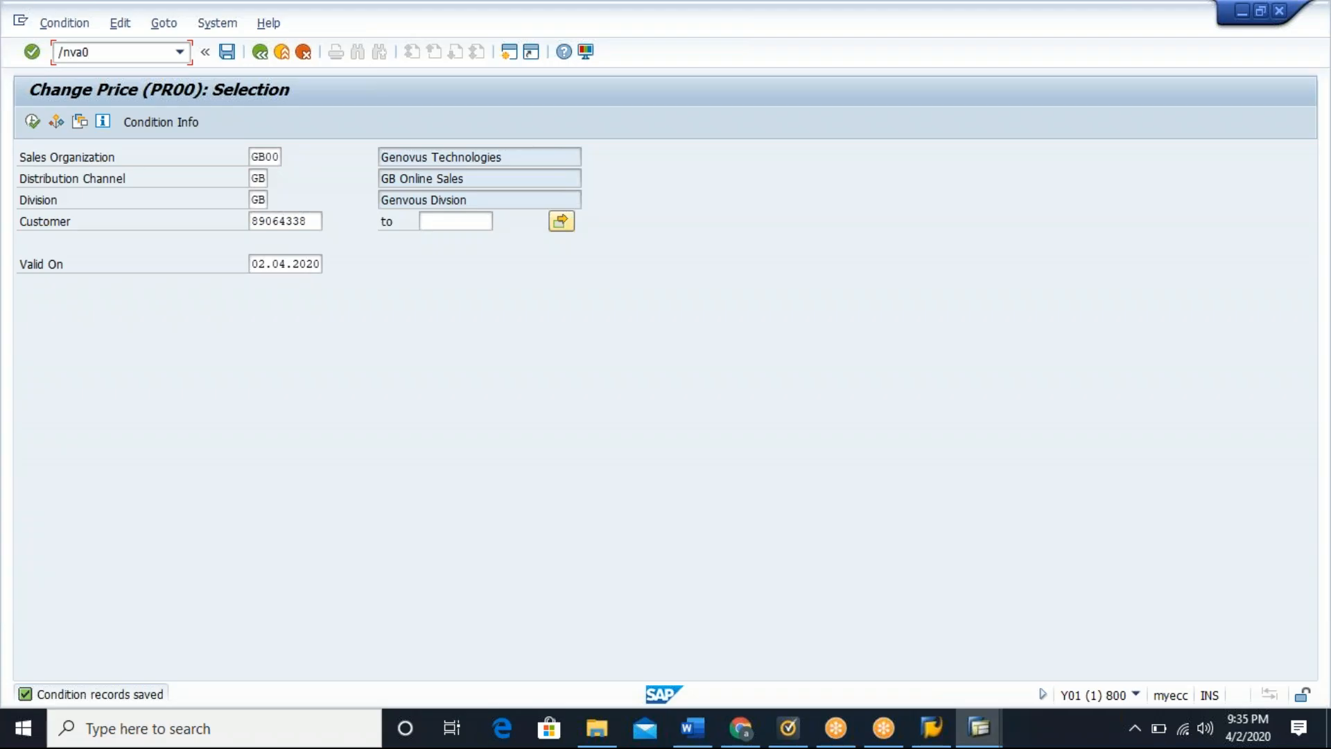
pyautogui.press('Return')
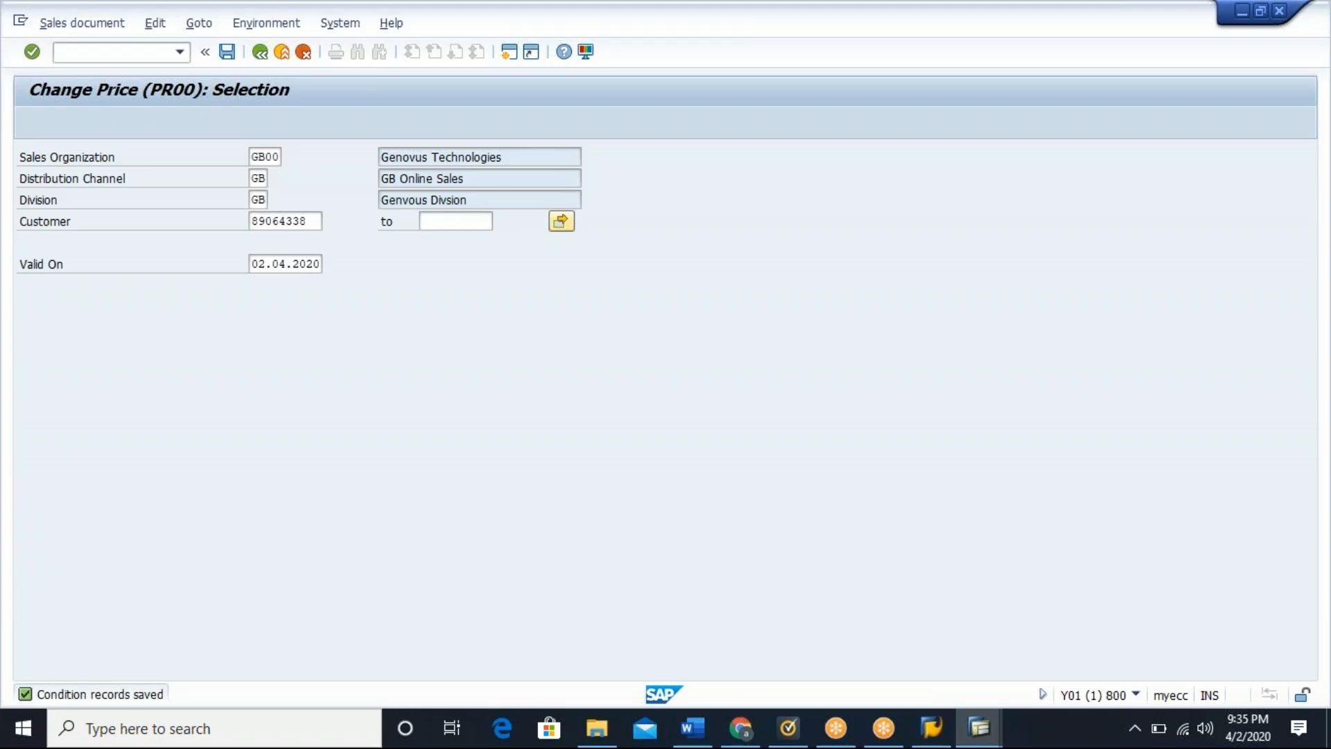
pyautogui.click(32, 51)
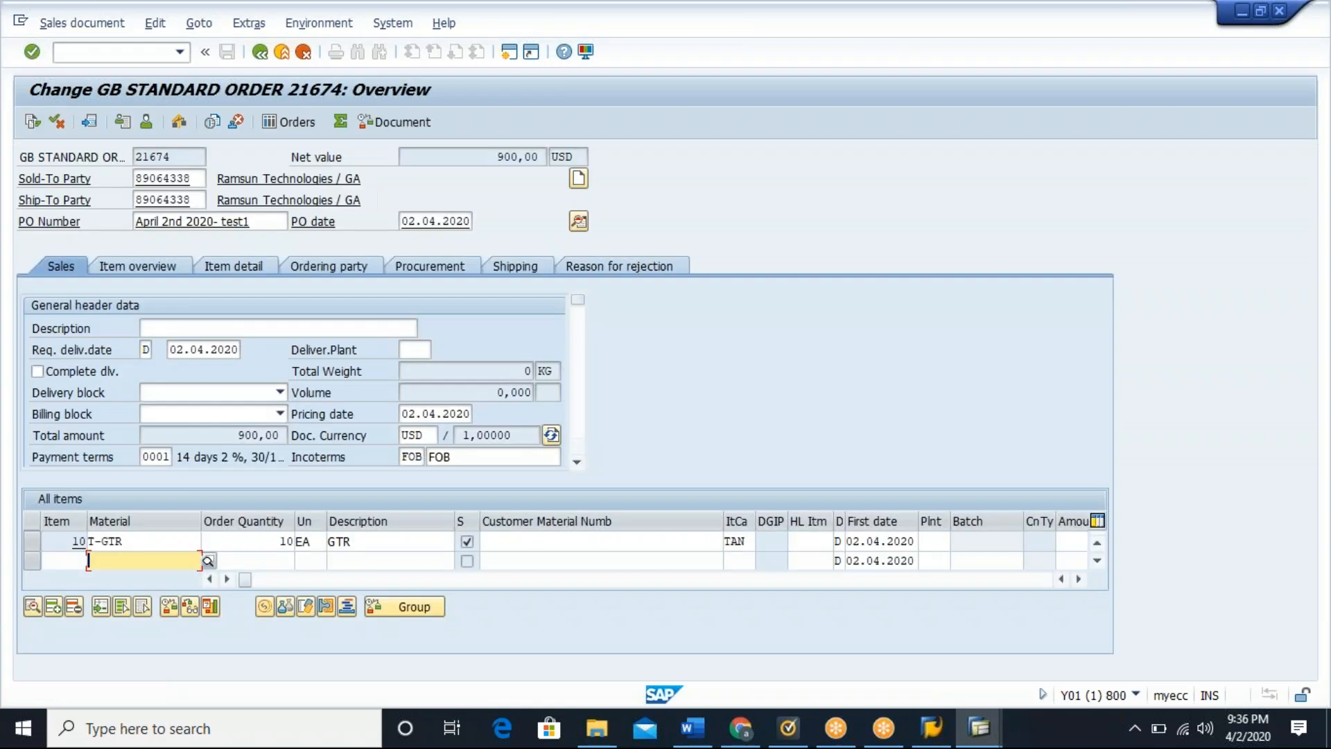
# Step: Reprice the order's T-GTR item in its conditions with pricing type B (Carry out new pricing)
pyautogui.doubleClick(168, 540)
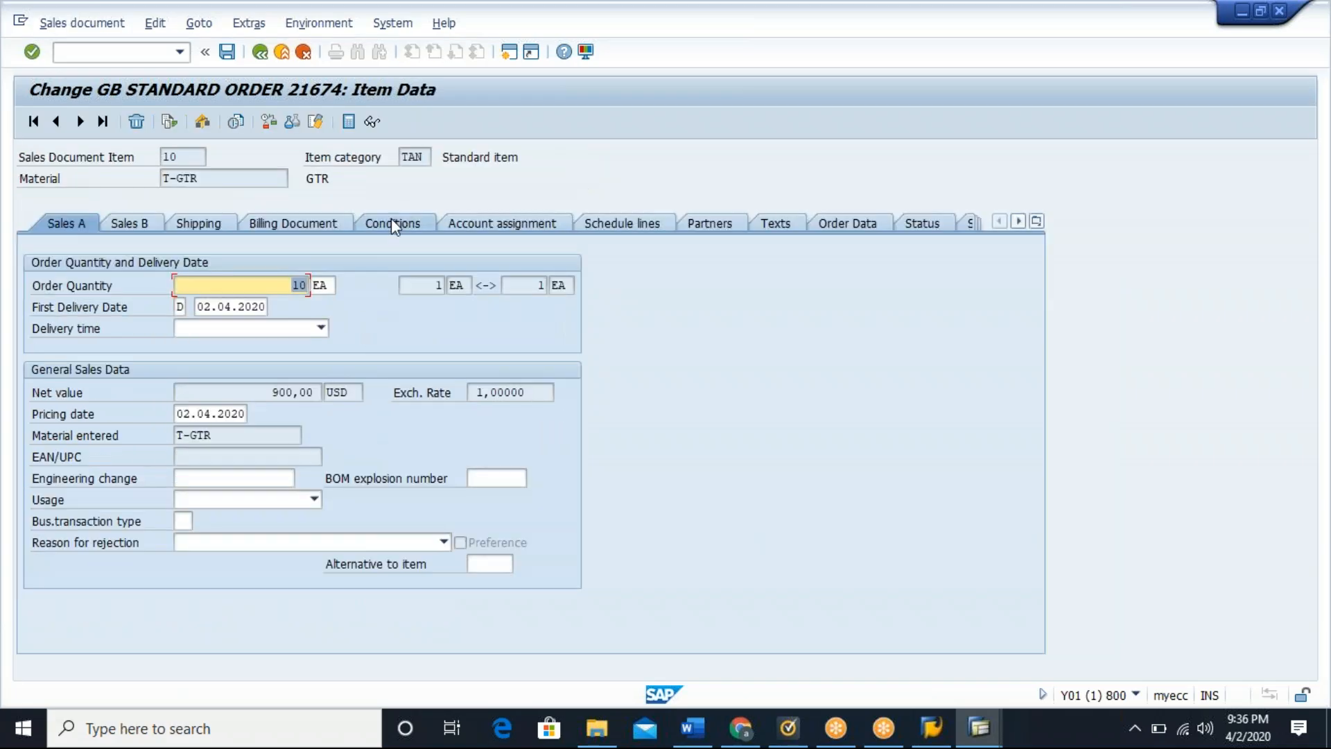
pyautogui.click(391, 219)
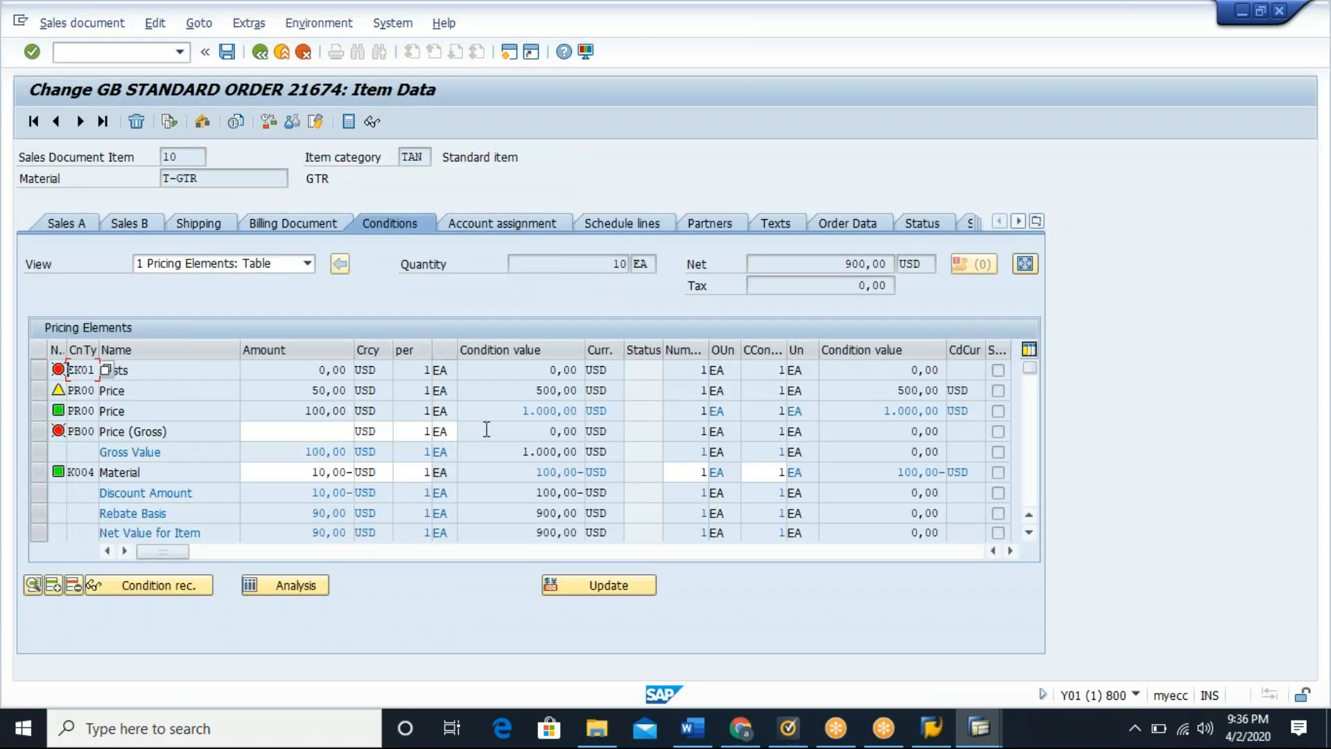
pyautogui.click(610, 586)
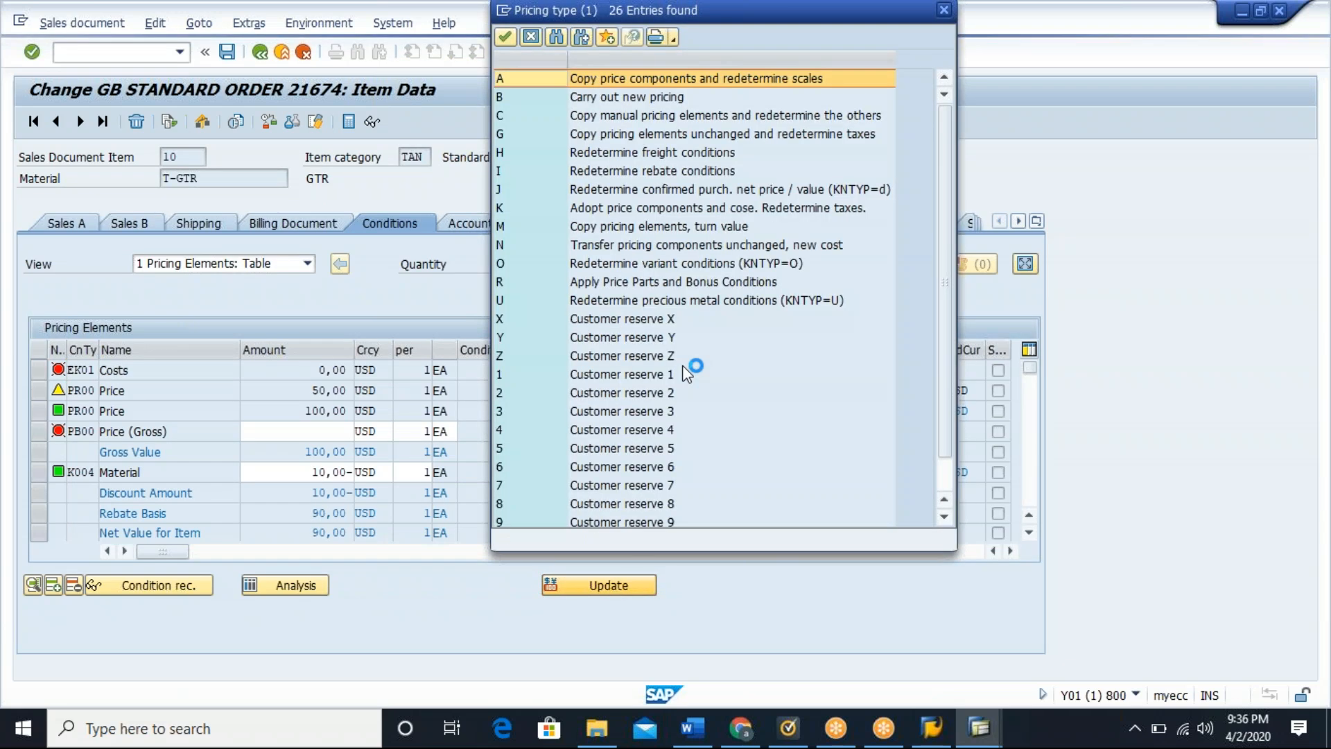
pyautogui.doubleClick(635, 98)
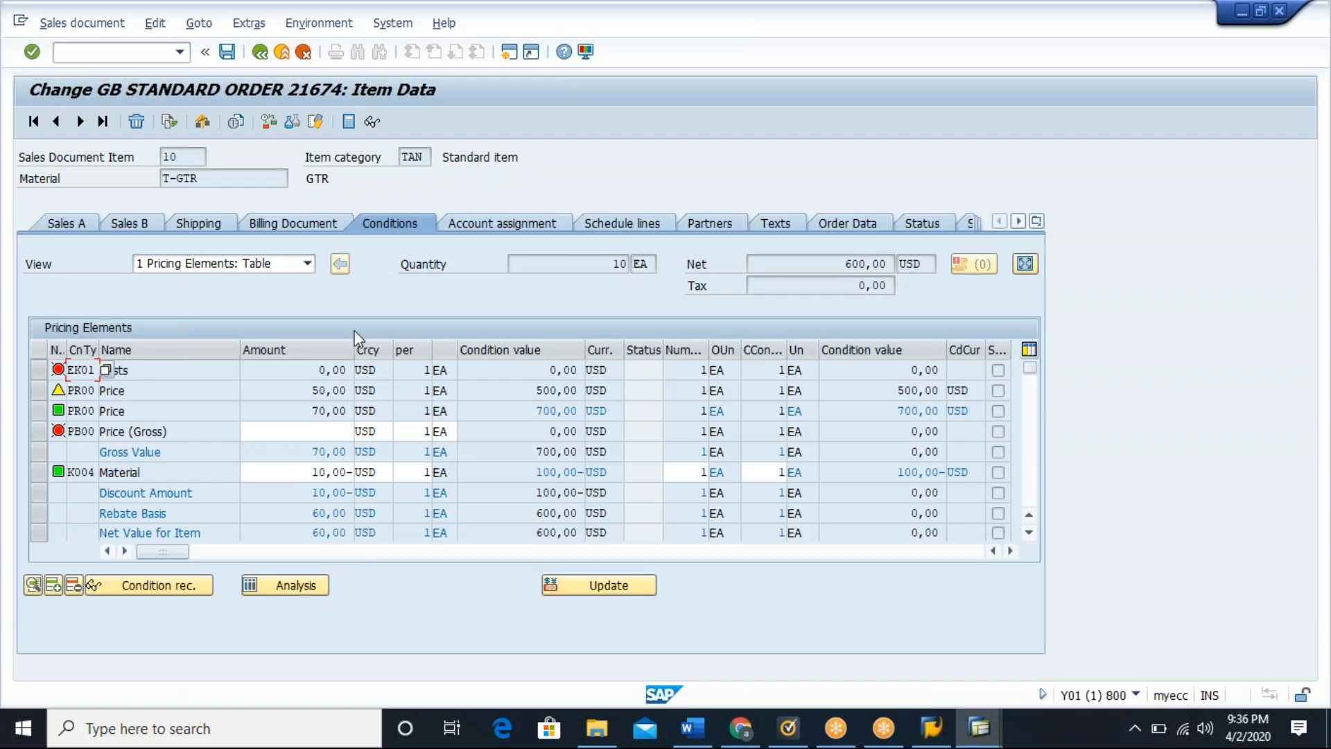
# Step: Return to the order overview and run new pricing for the whole document
pyautogui.click(260, 52)
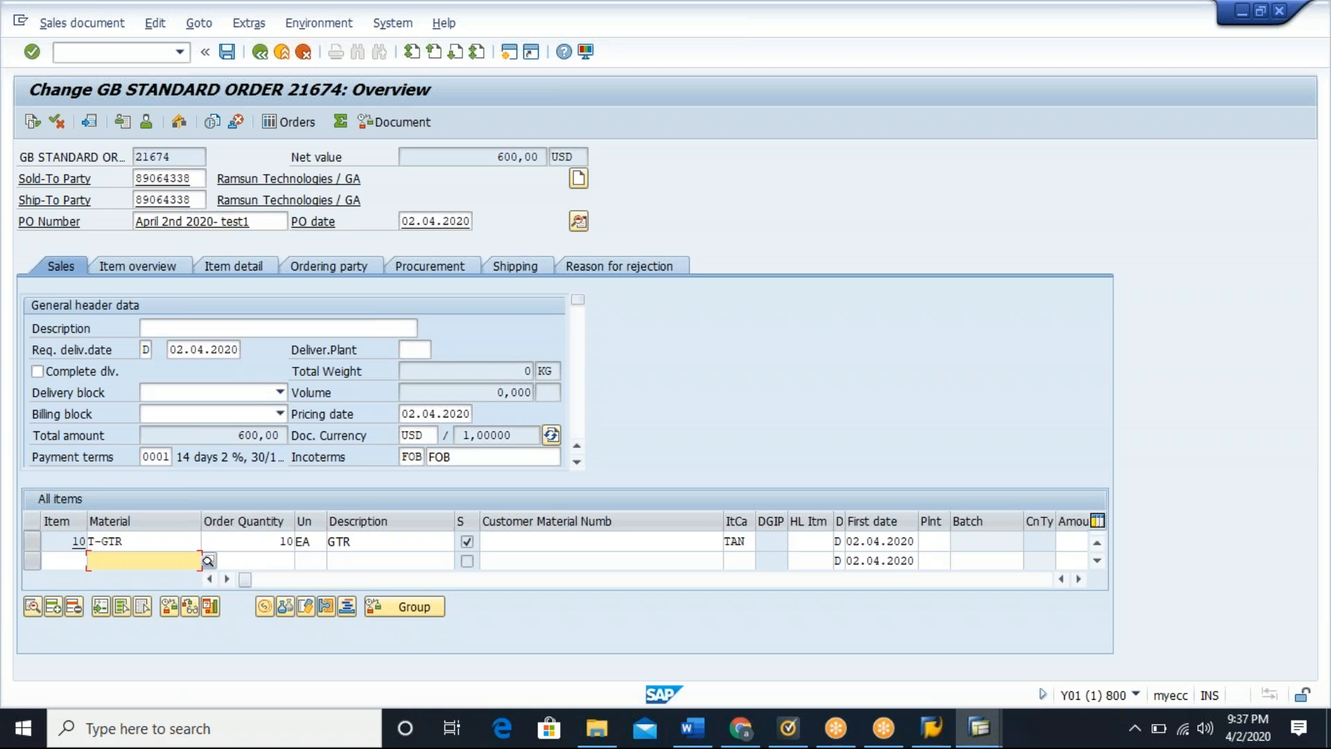
pyautogui.click(155, 542)
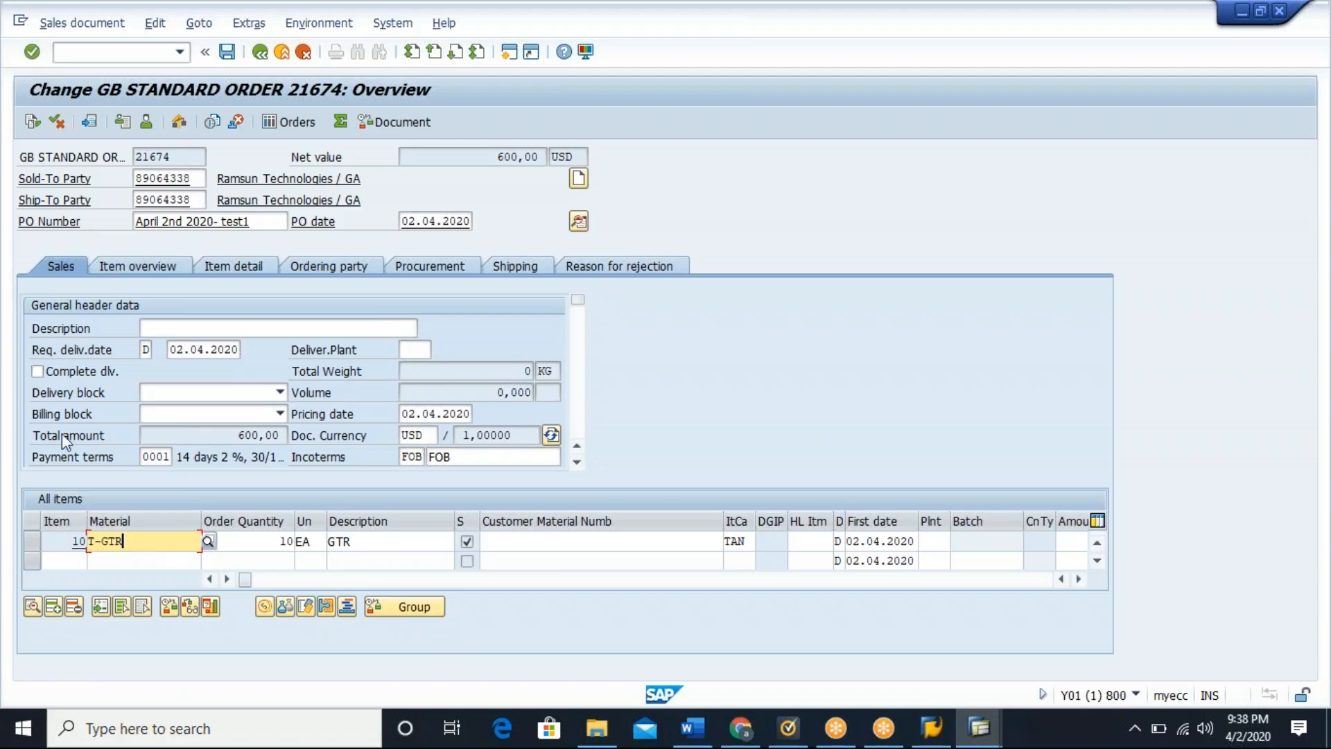
pyautogui.click(155, 25)
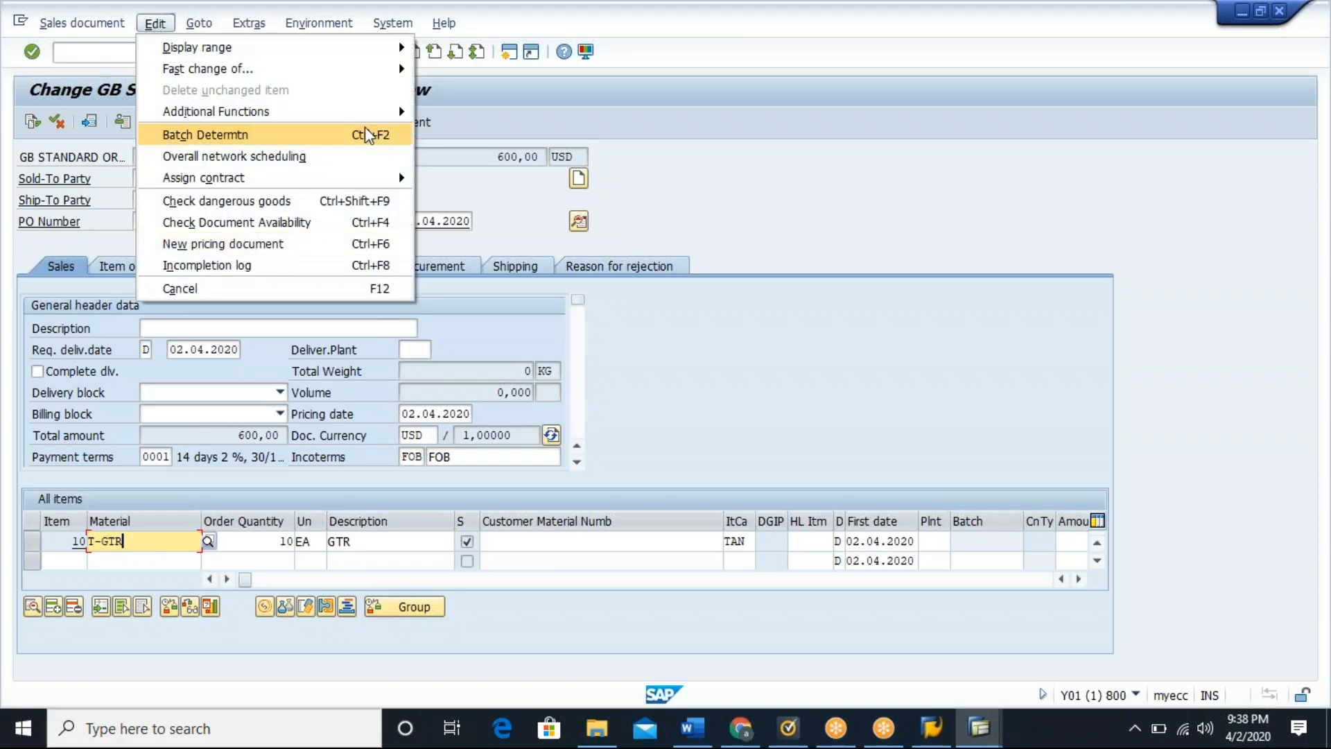
pyautogui.click(575, 123)
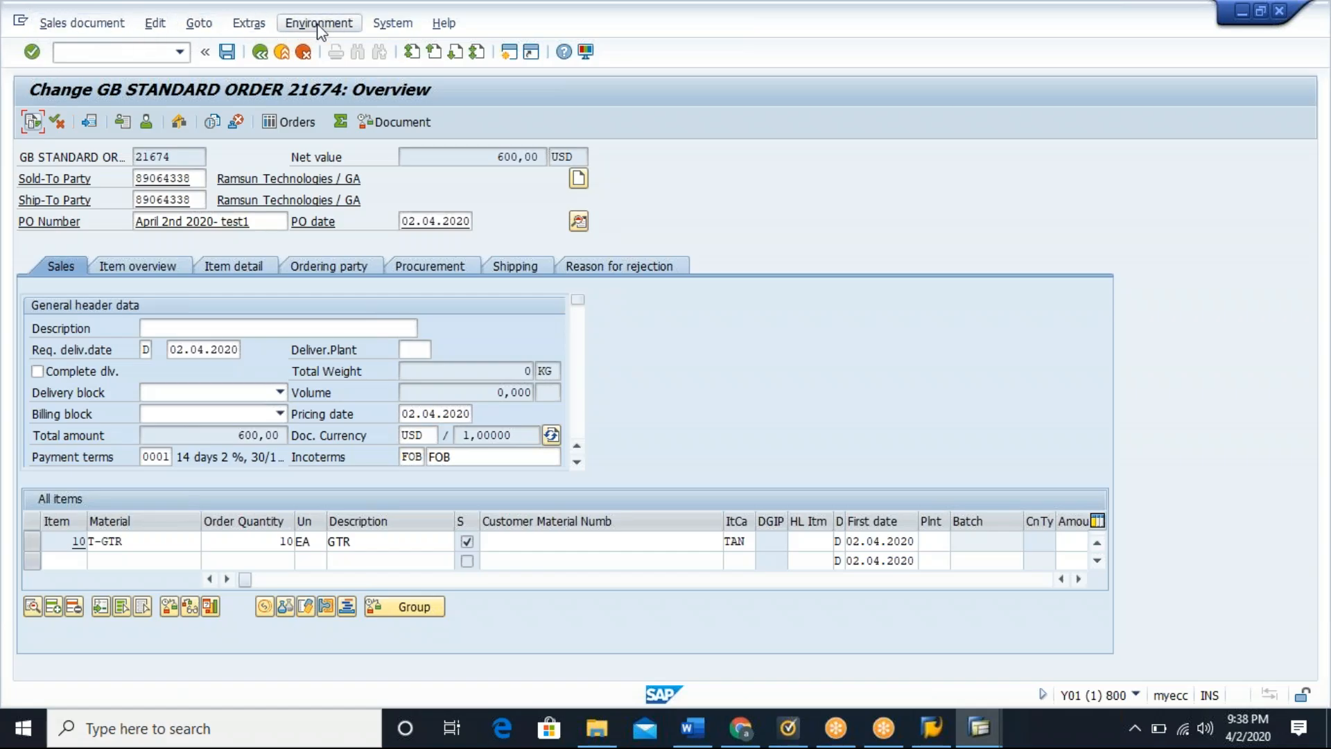
pyautogui.click(155, 25)
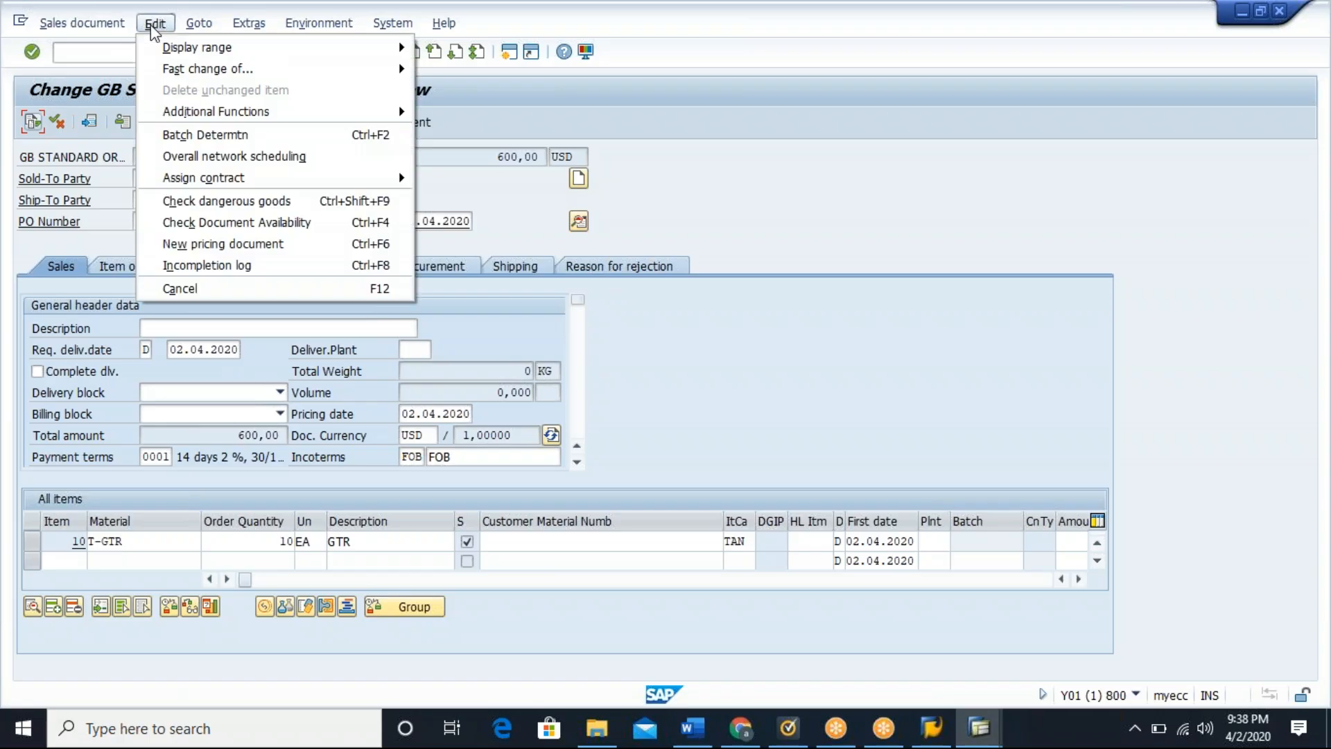
pyautogui.click(233, 246)
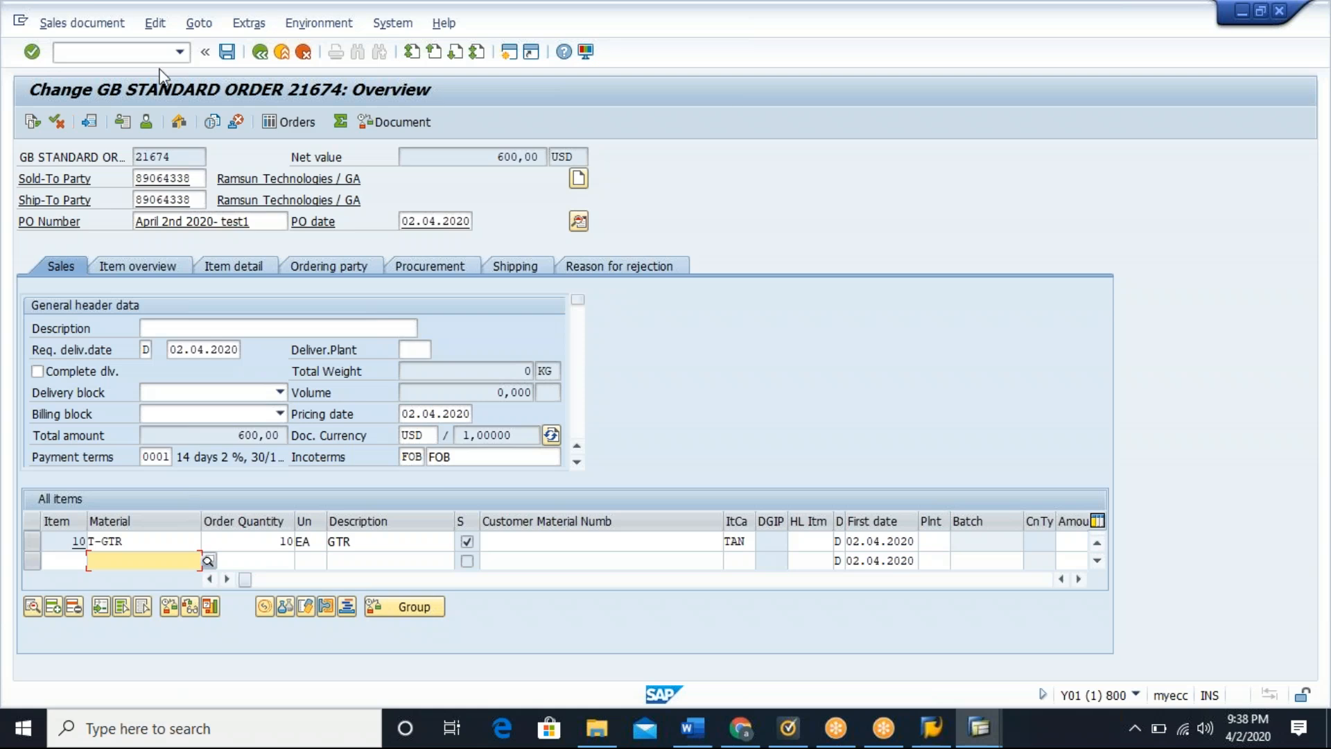
# Step: Review the order's document-level new pricing function and reopen the T-GTR item's conditions
pyautogui.click(158, 25)
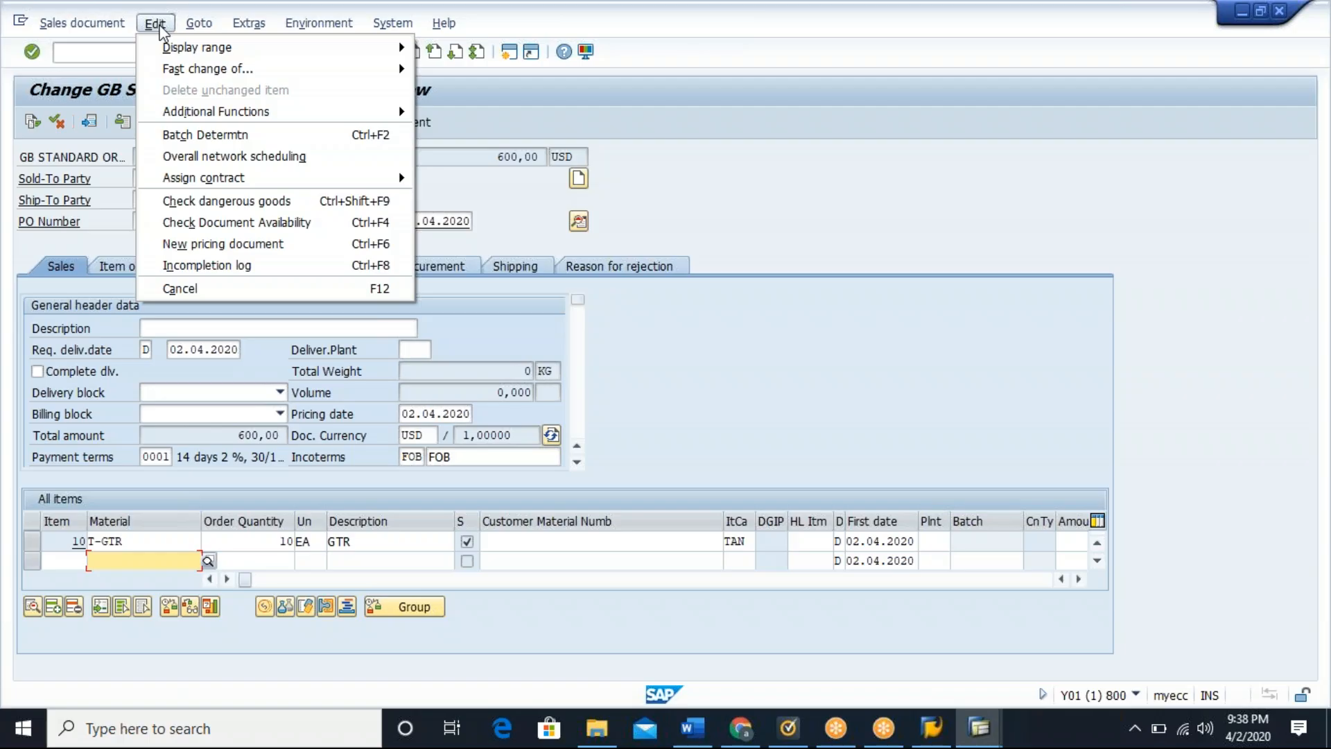
pyautogui.click(163, 542)
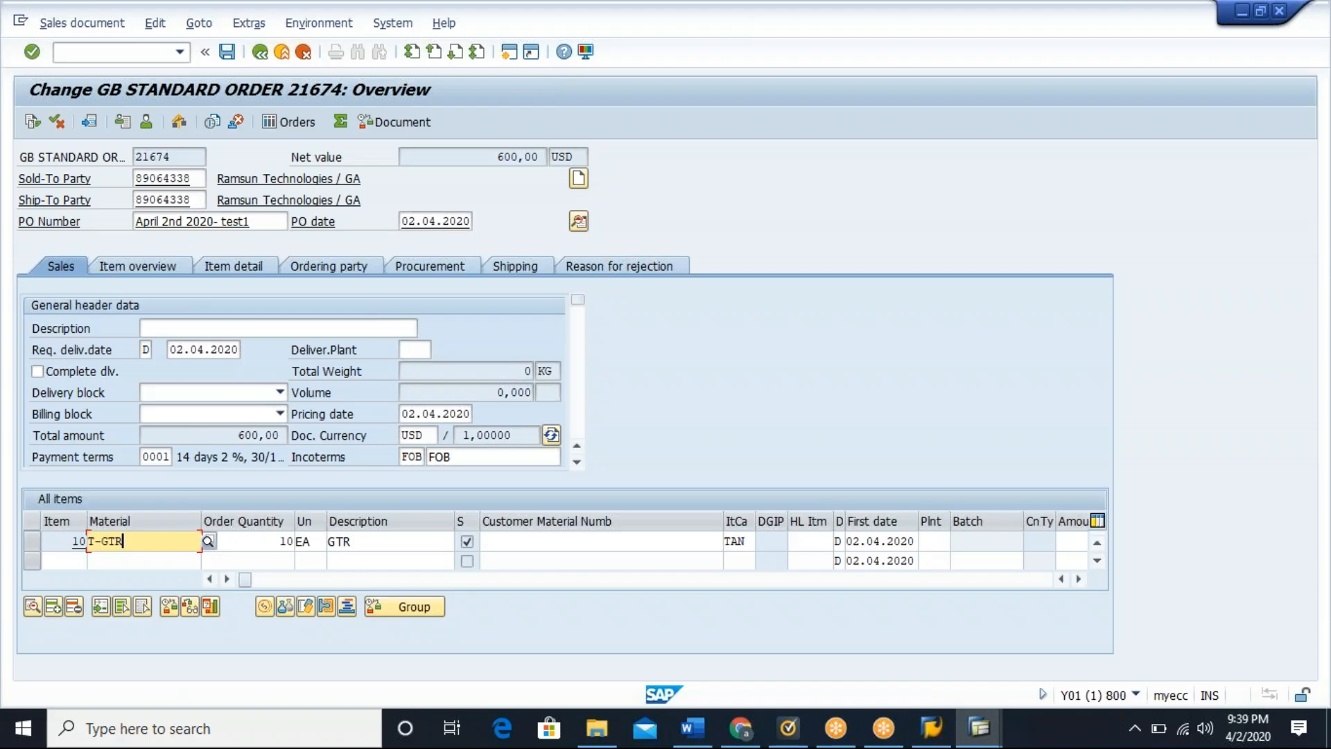
pyautogui.click(157, 23)
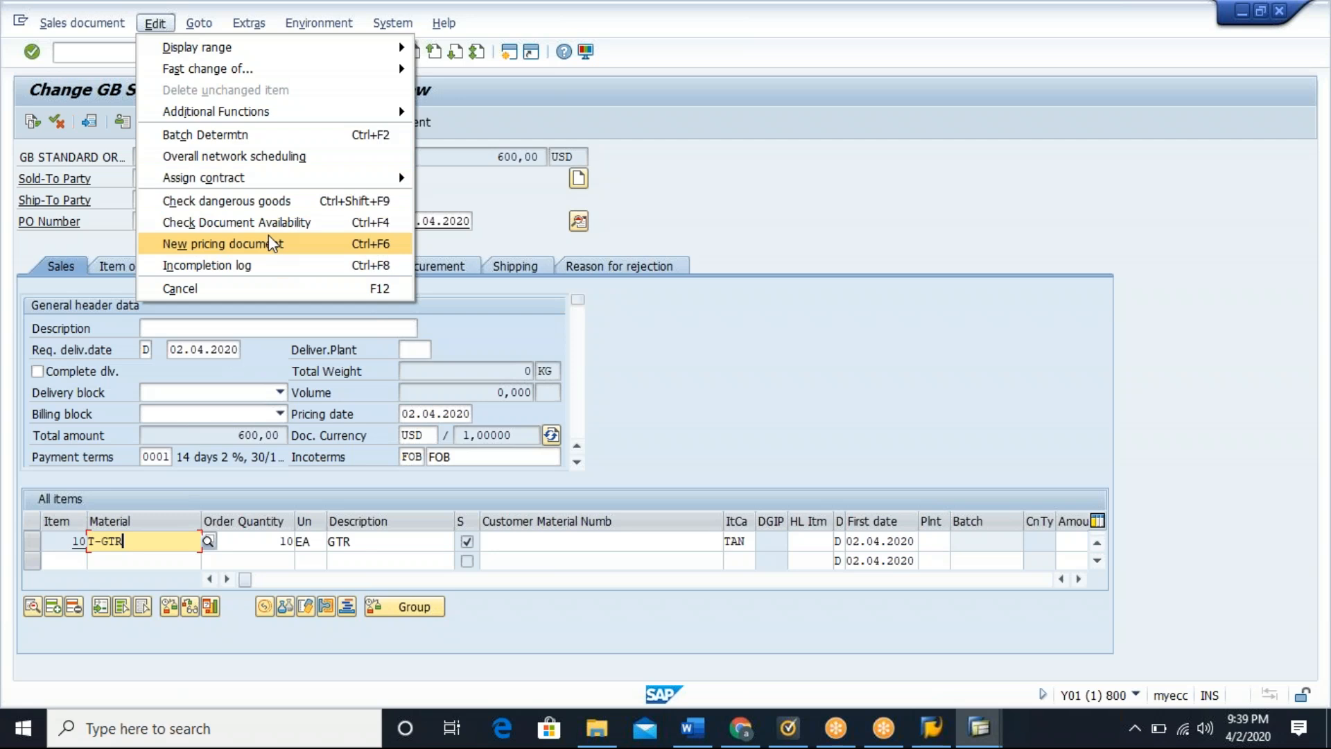
pyautogui.click(162, 538)
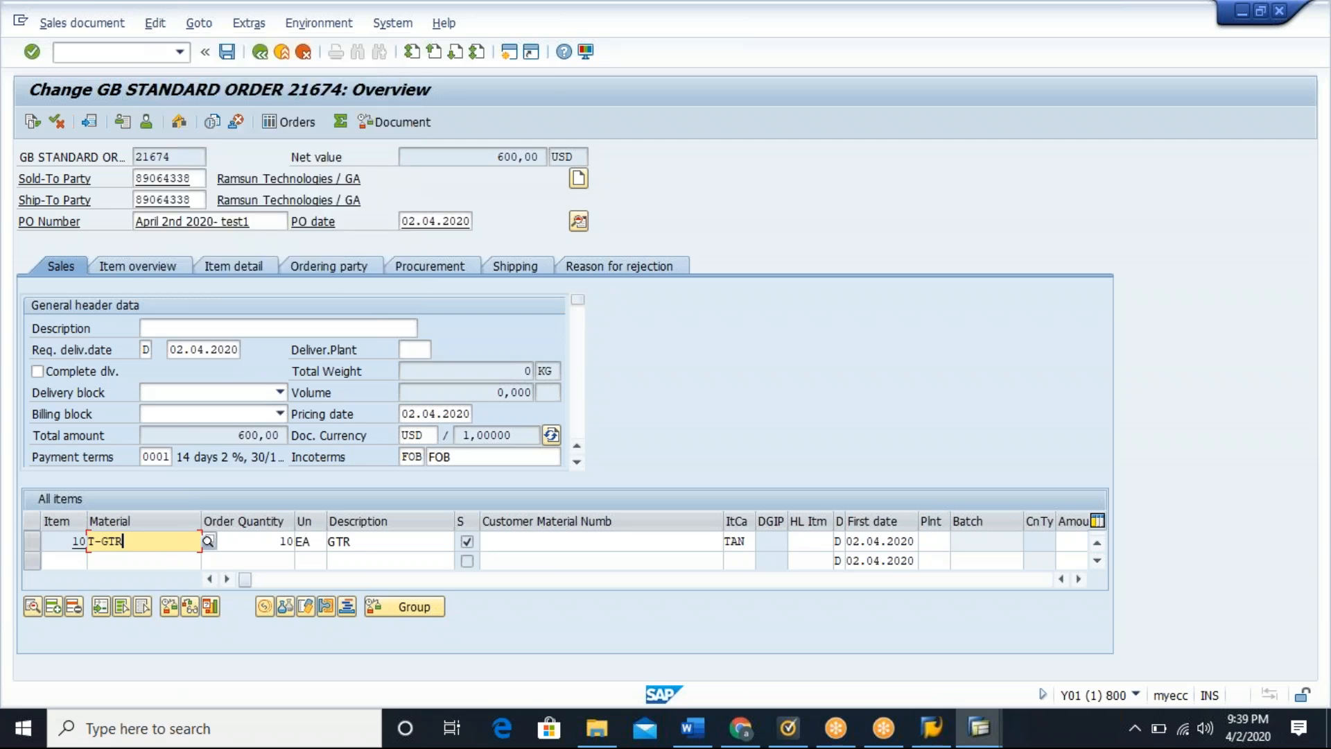
pyautogui.click(153, 25)
pyautogui.click(633, 428)
pyautogui.doubleClick(148, 542)
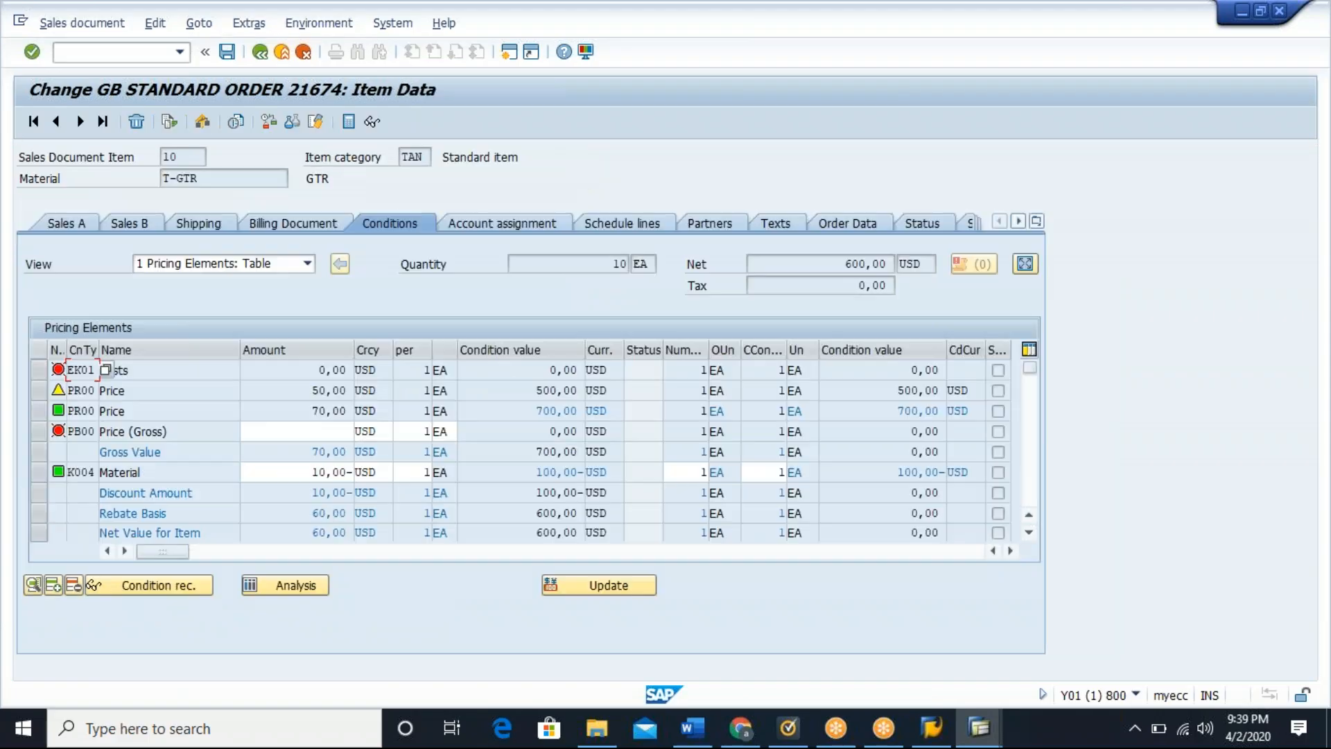
# Step: Review the pricing analysis of the T-GTR item for freight condition types, including FK00, and return to the item conditions
pyautogui.click(281, 588)
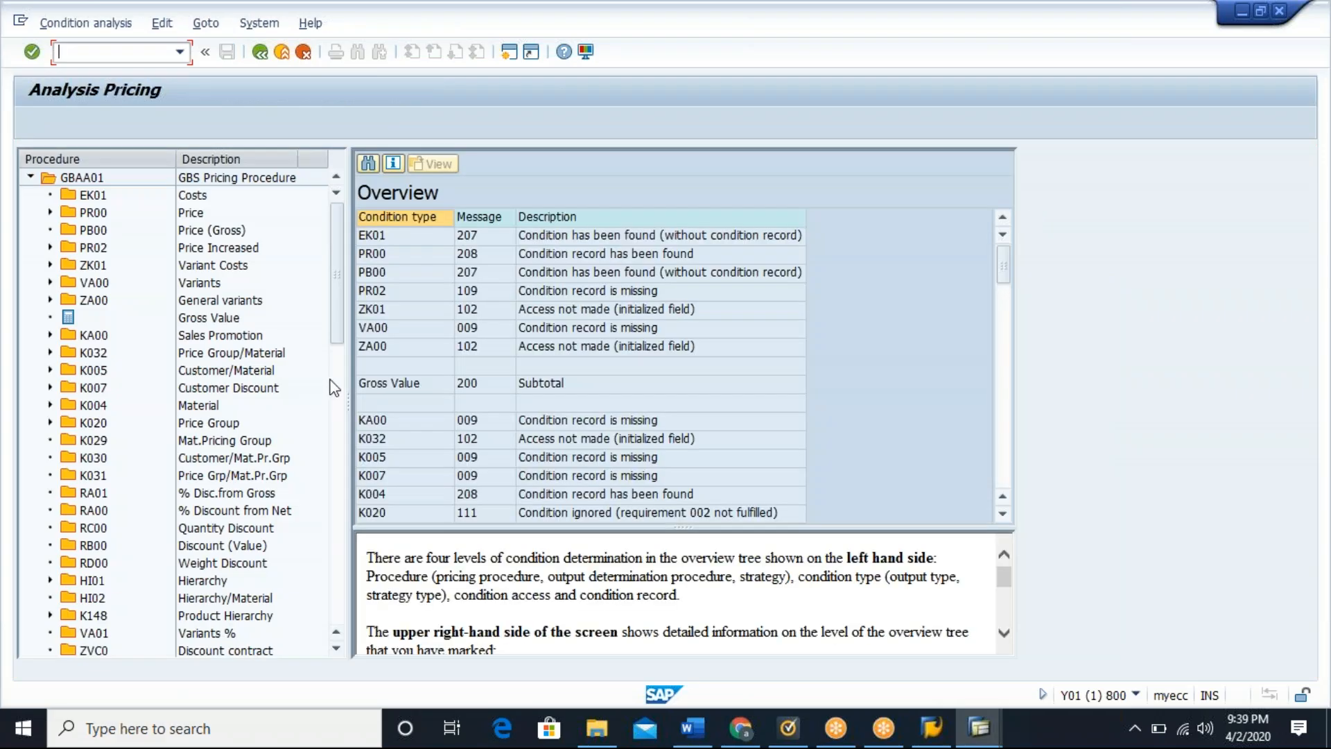
pyautogui.click(336, 397)
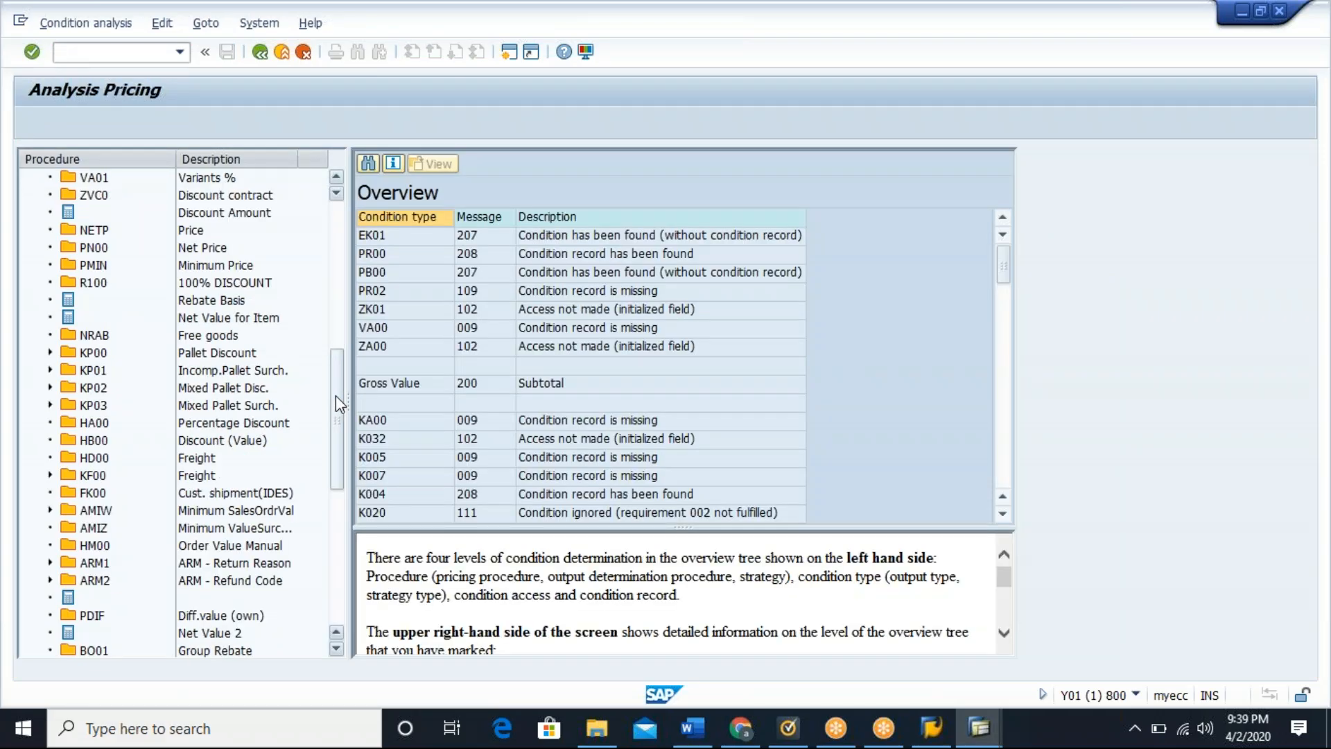
pyautogui.click(91, 494)
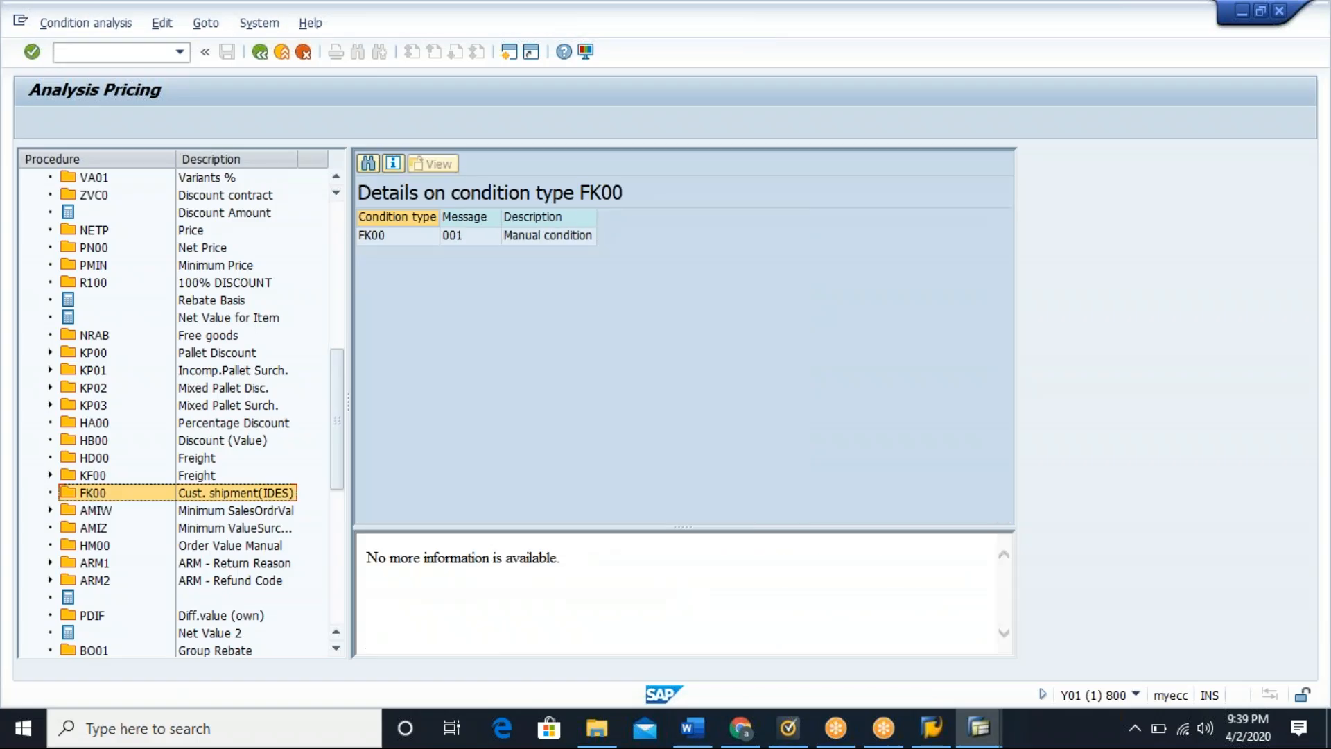
pyautogui.click(339, 537)
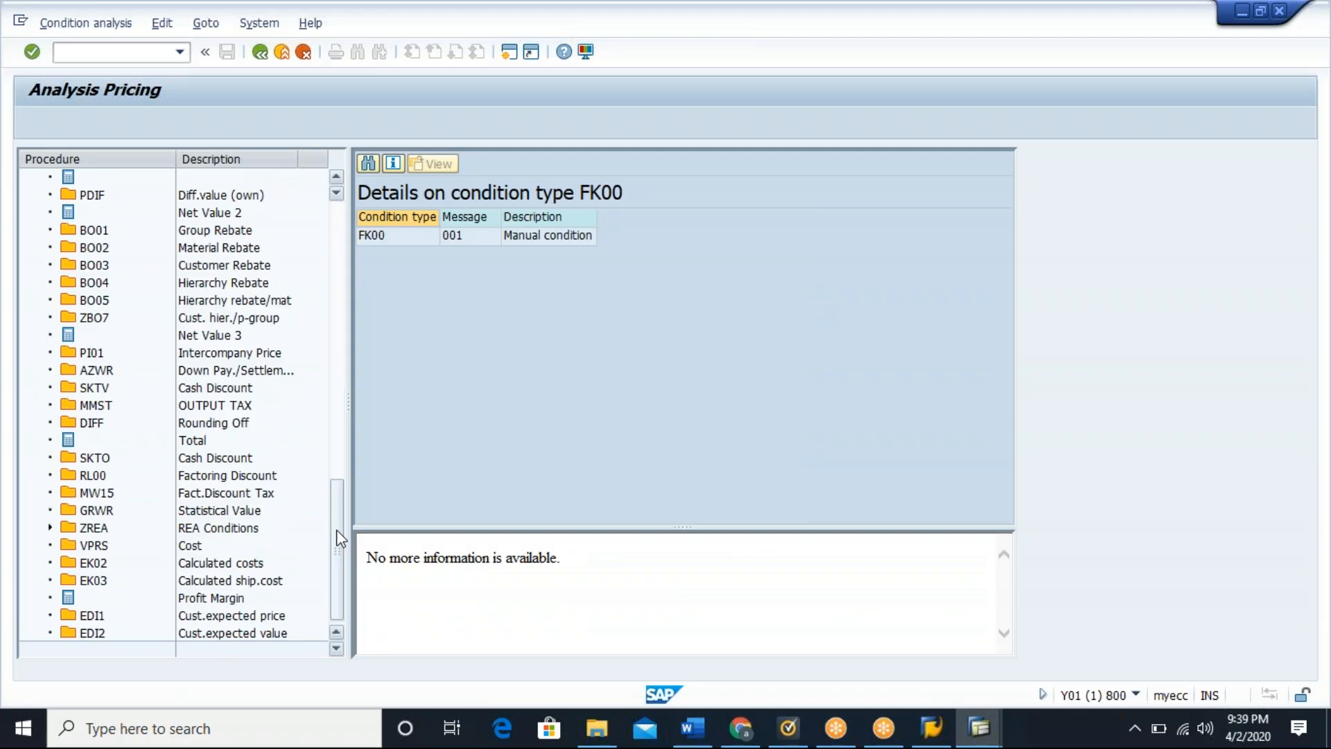
pyautogui.click(303, 52)
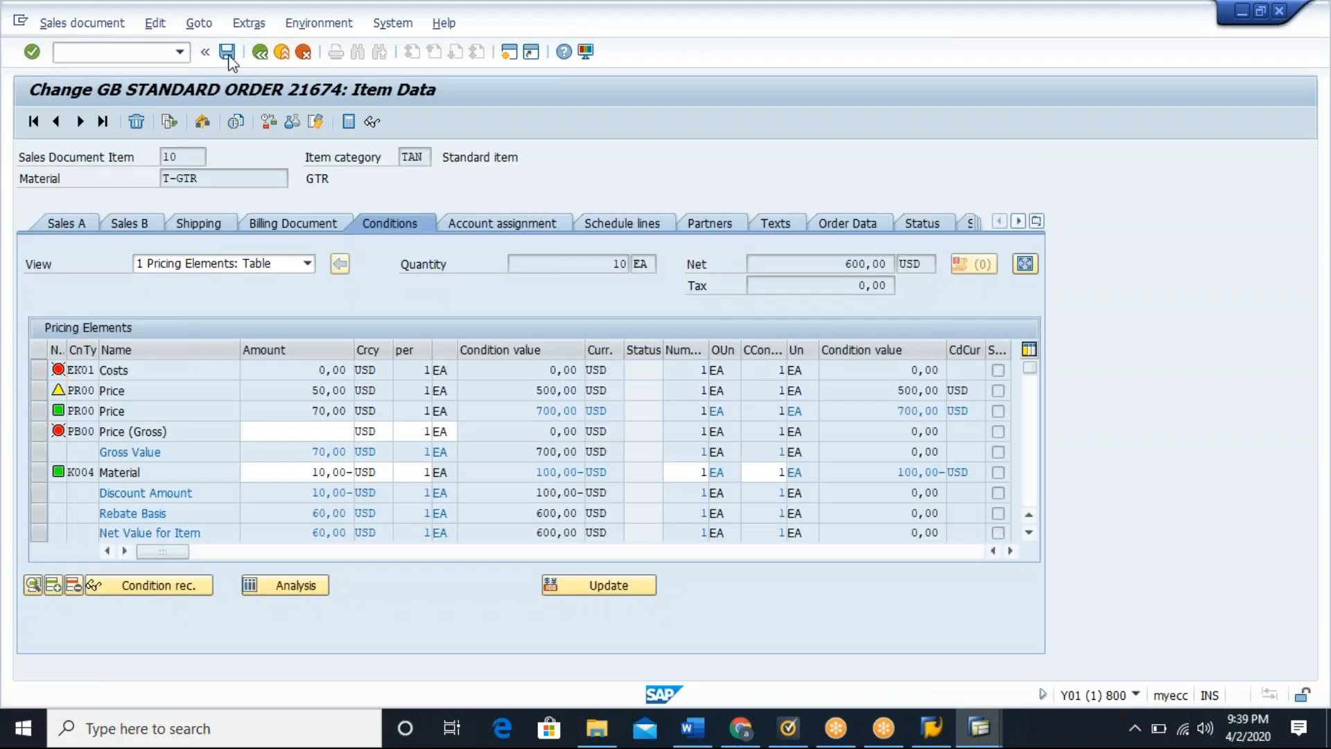
# Step: Save the repriced sales order and start transaction VK11 for creating condition records
pyautogui.click(227, 52)
pyautogui.click(246, 382)
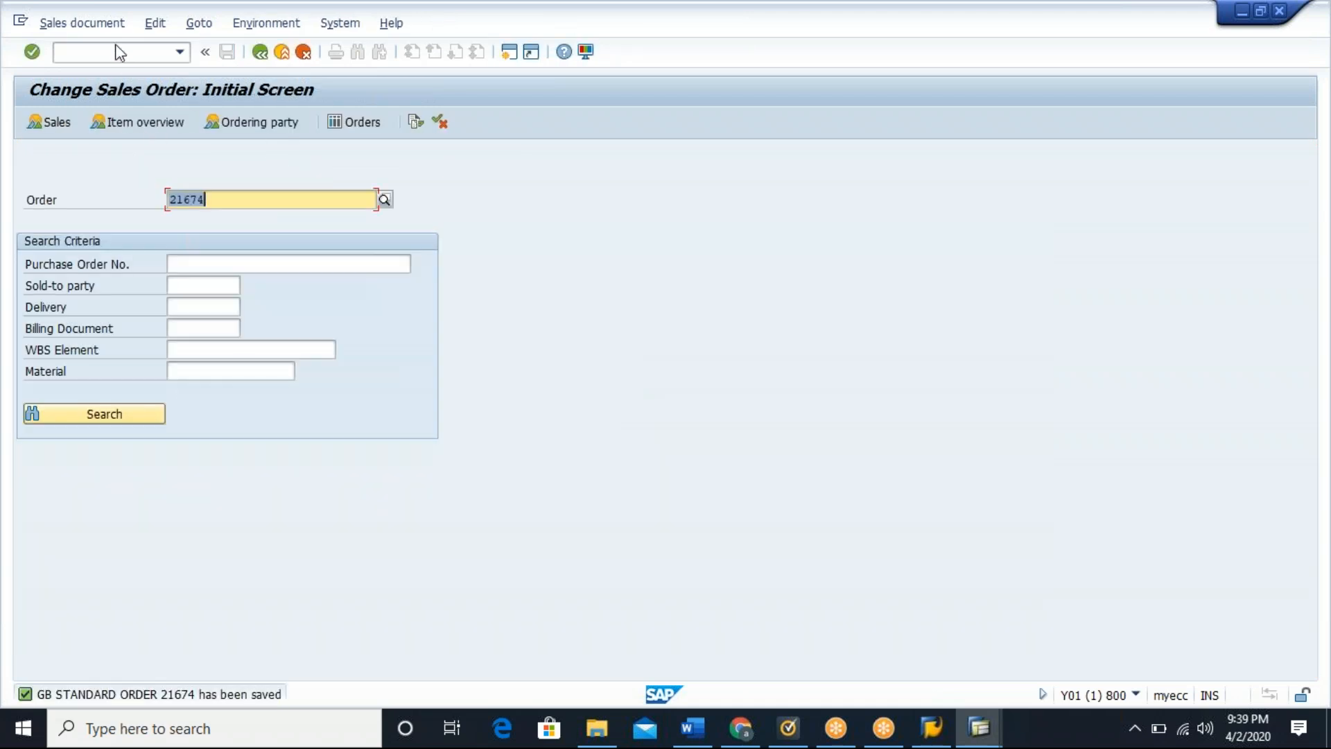
pyautogui.click(106, 52)
pyautogui.write('n')
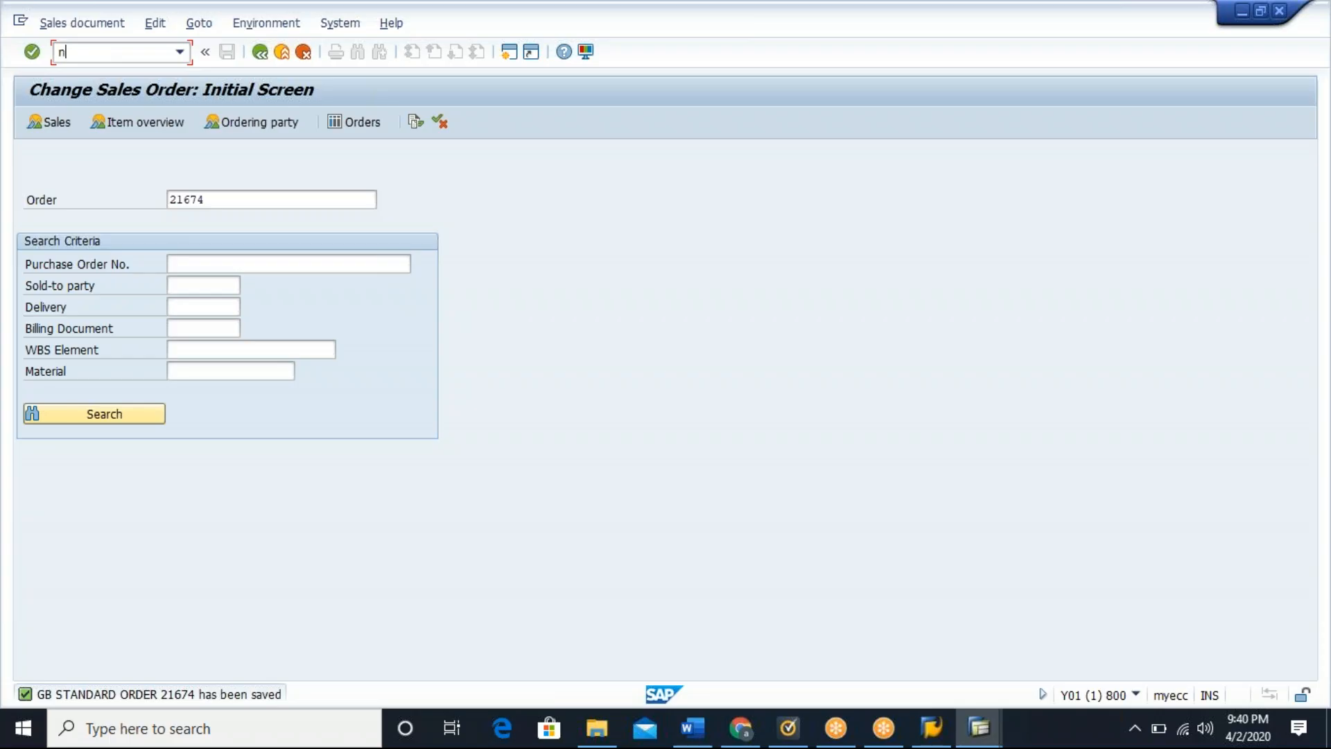
pyautogui.write('va02')
pyautogui.press('Return')
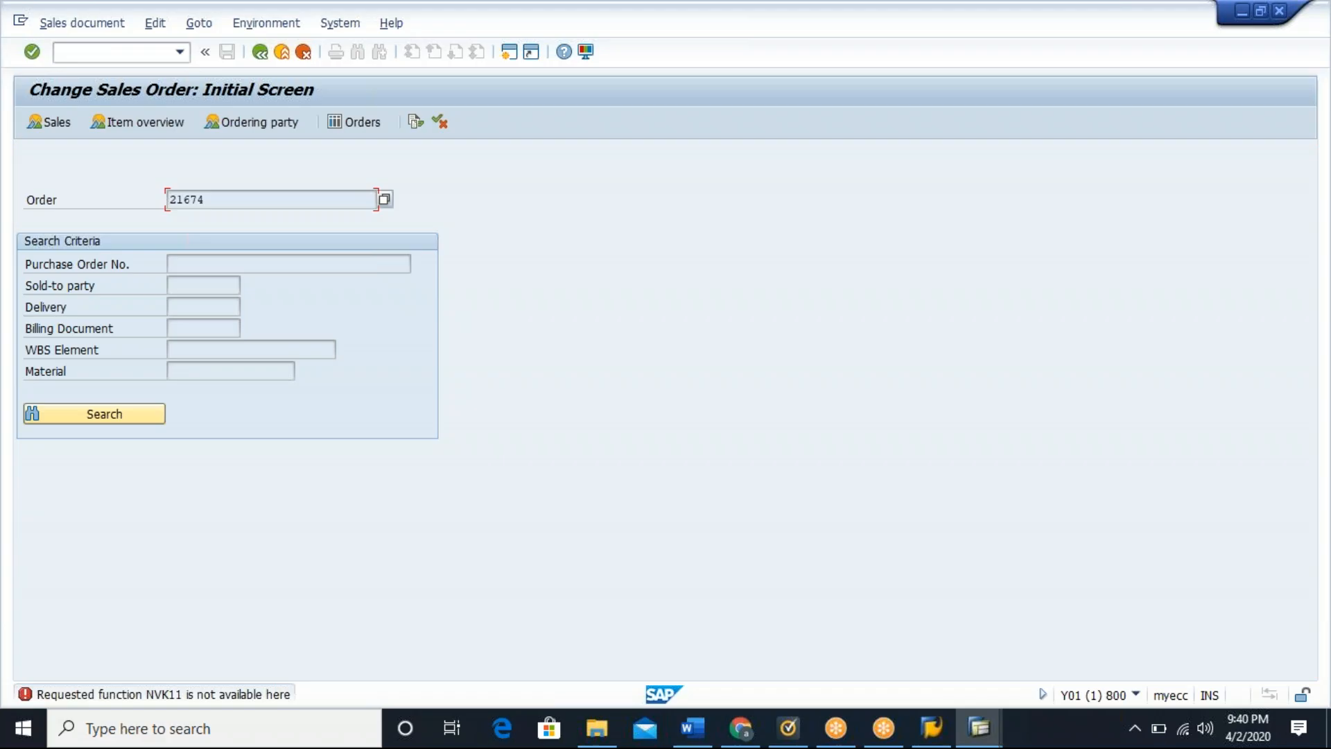
pyautogui.write('/nva02')
pyautogui.press('Return')
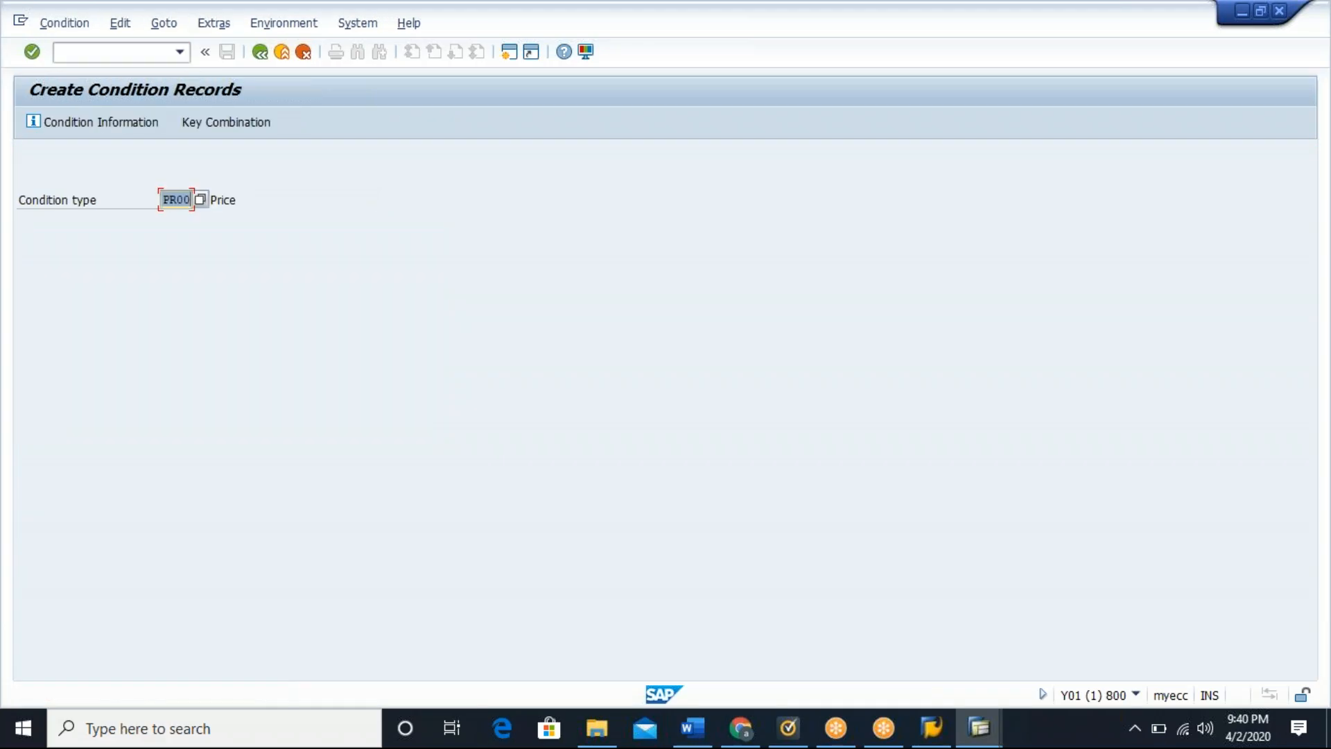
# Step: Choose KF00 (Freight) as the condition type from the list of available condition types
pyautogui.press('Return')
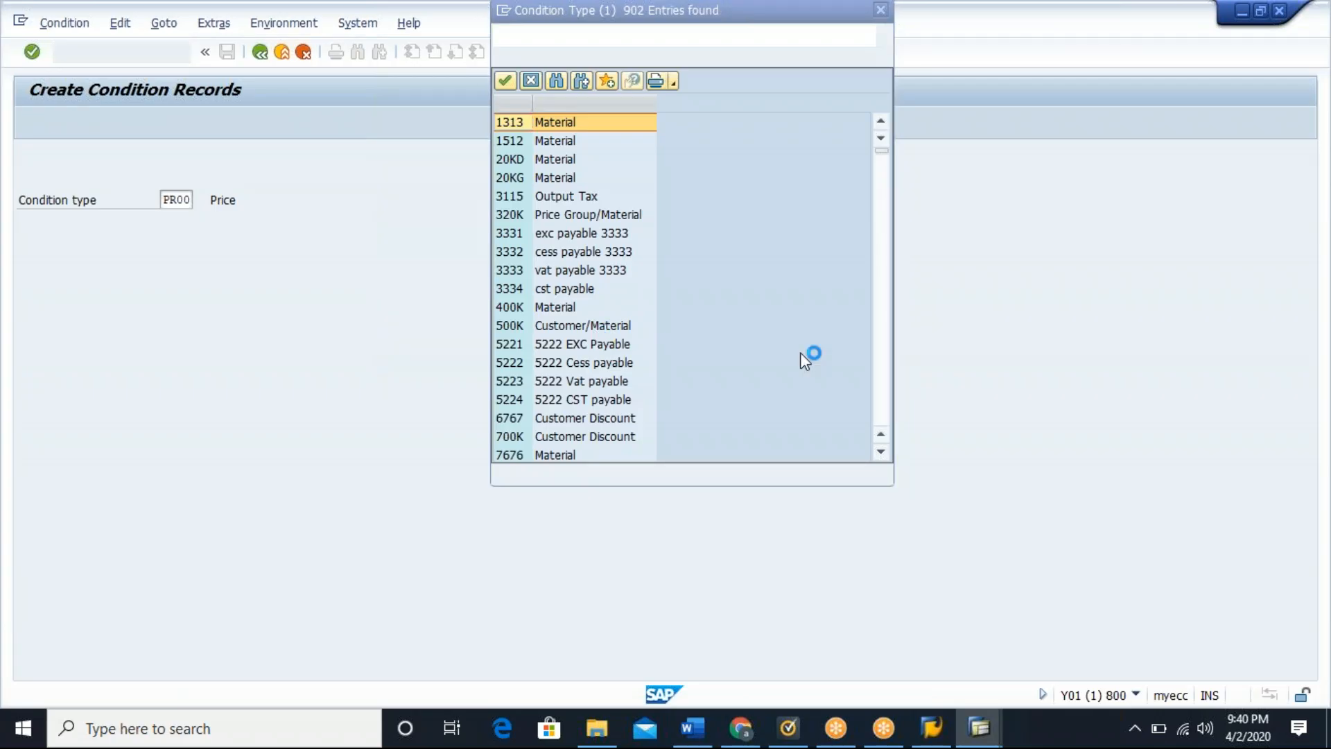
pyautogui.click(883, 340)
pyautogui.click(881, 362)
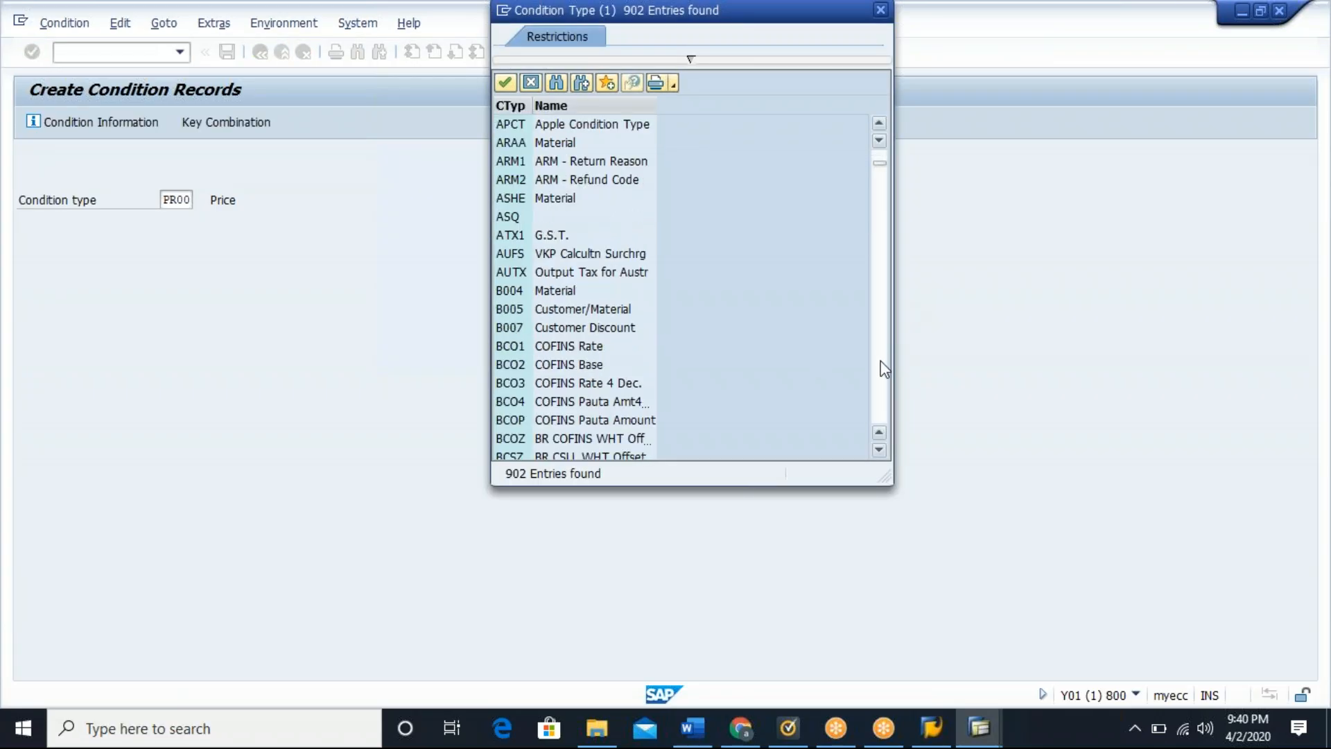
pyautogui.click(884, 367)
pyautogui.click(884, 368)
pyautogui.click(884, 368)
pyautogui.click(884, 367)
pyautogui.click(884, 367)
pyautogui.click(884, 367)
pyautogui.click(884, 368)
pyautogui.click(884, 367)
pyautogui.click(884, 368)
pyautogui.click(884, 368)
pyautogui.click(883, 367)
pyautogui.click(884, 367)
pyautogui.click(884, 367)
pyautogui.click(884, 368)
pyautogui.click(884, 367)
pyautogui.click(884, 368)
pyautogui.click(884, 367)
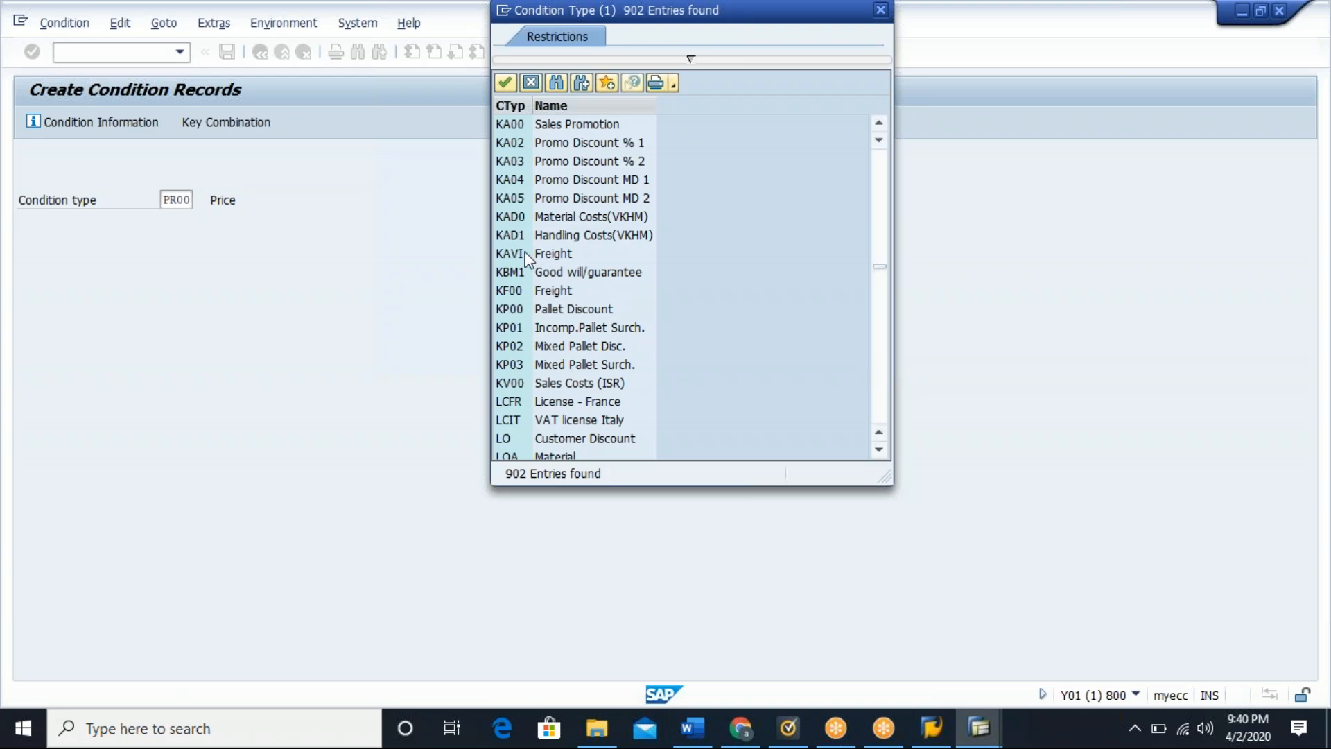
pyautogui.click(554, 258)
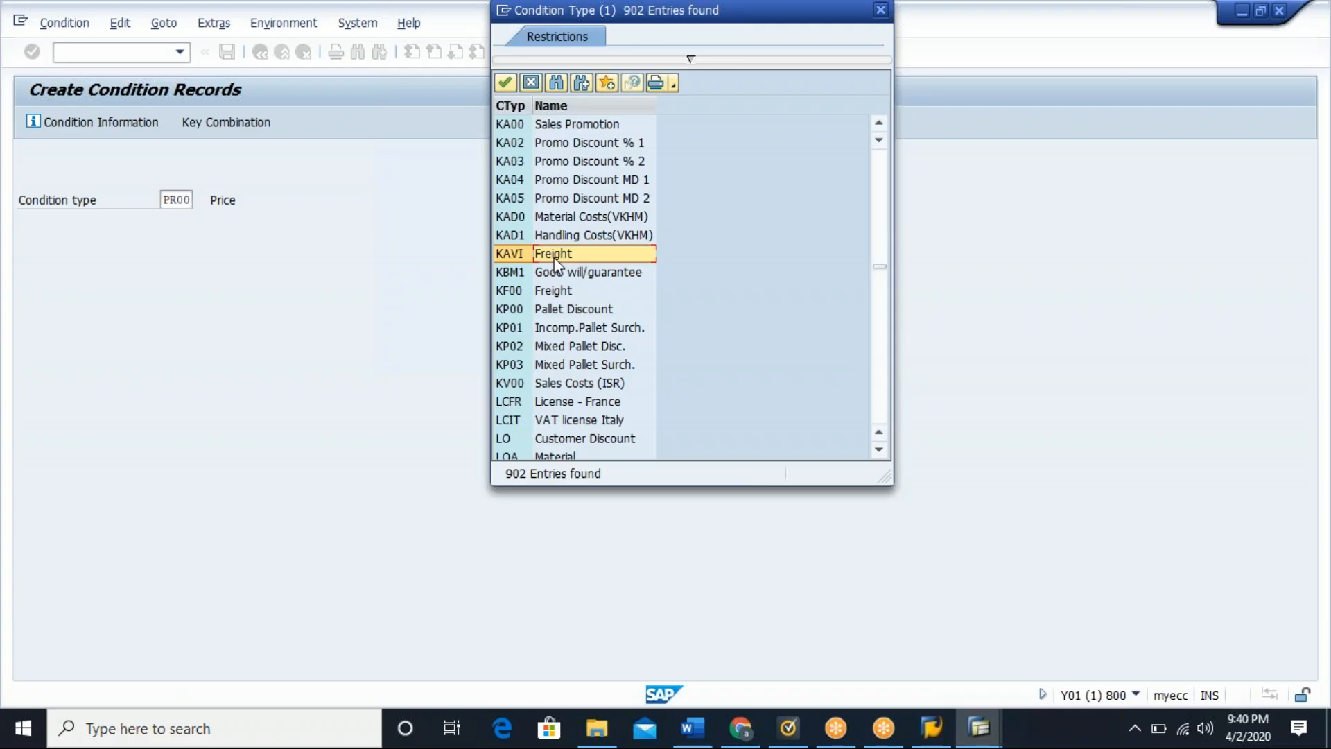
pyautogui.click(879, 124)
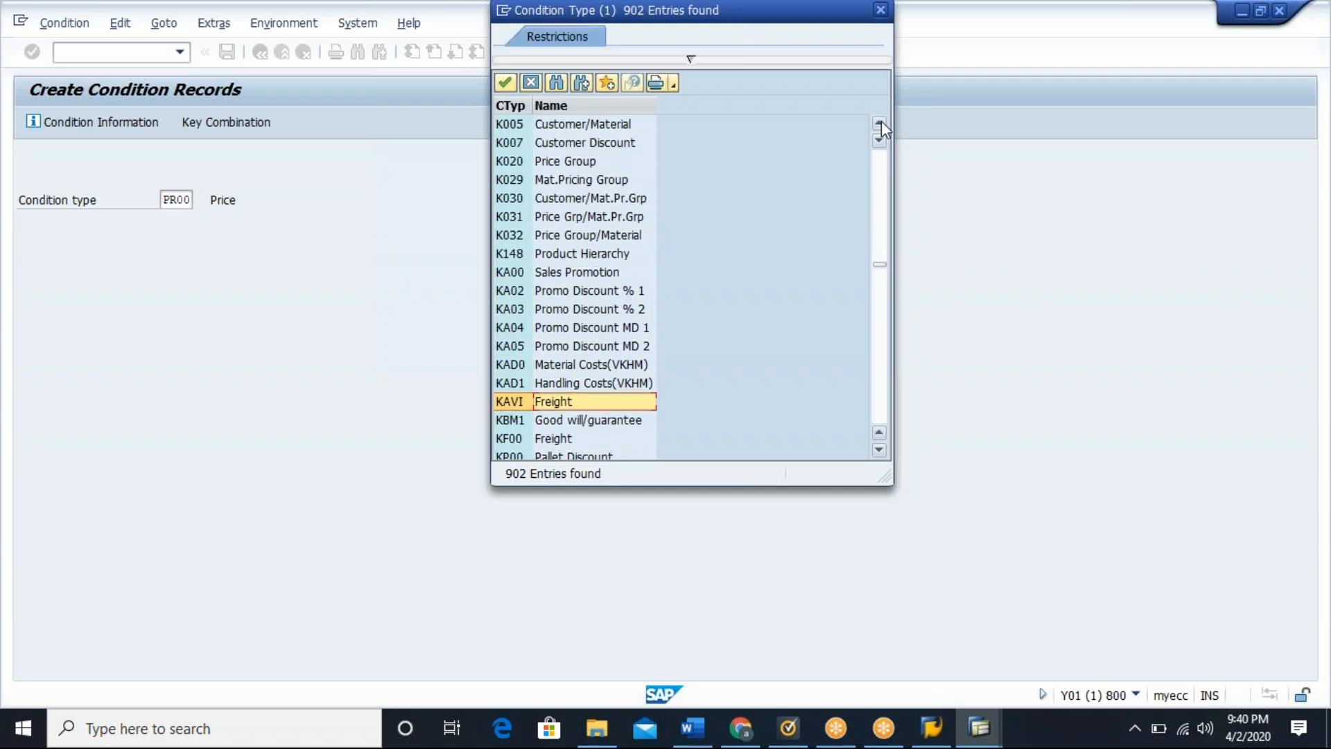
pyautogui.click(879, 124)
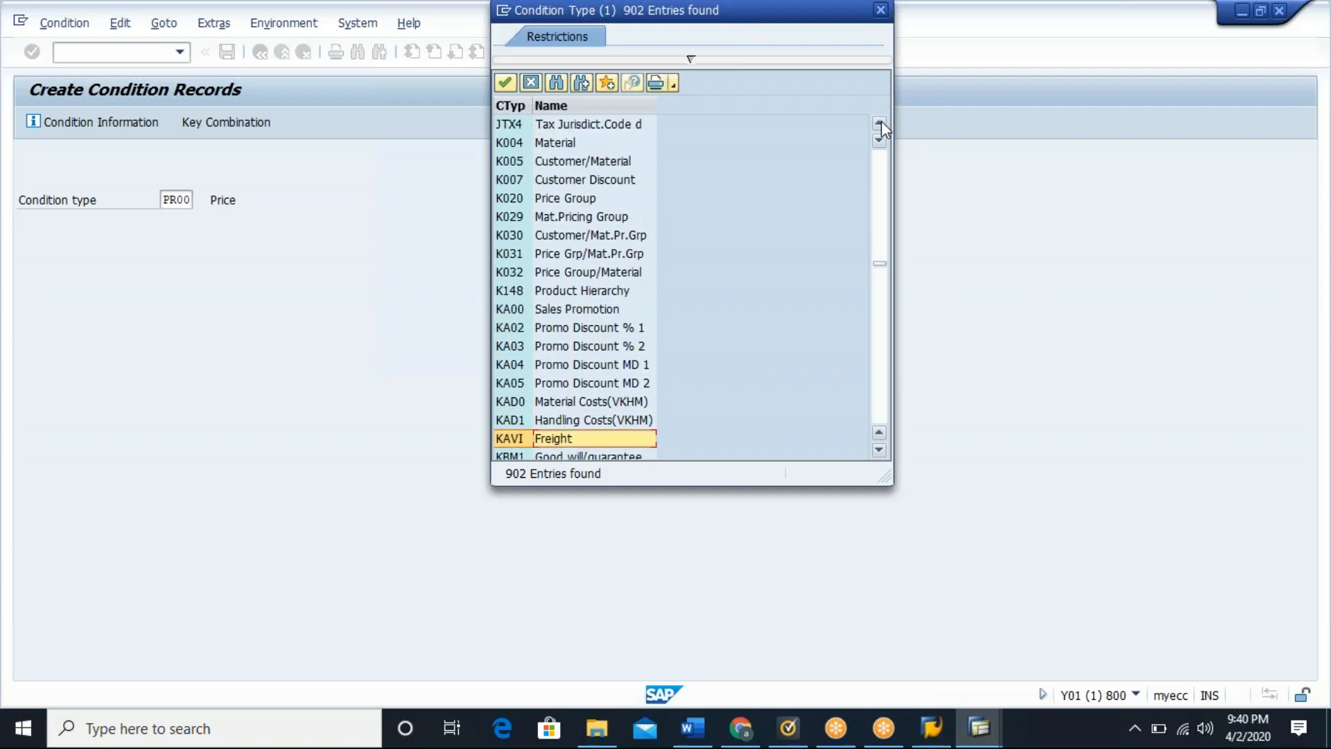
pyautogui.click(879, 451)
pyautogui.click(879, 450)
pyautogui.click(879, 451)
pyautogui.click(879, 451)
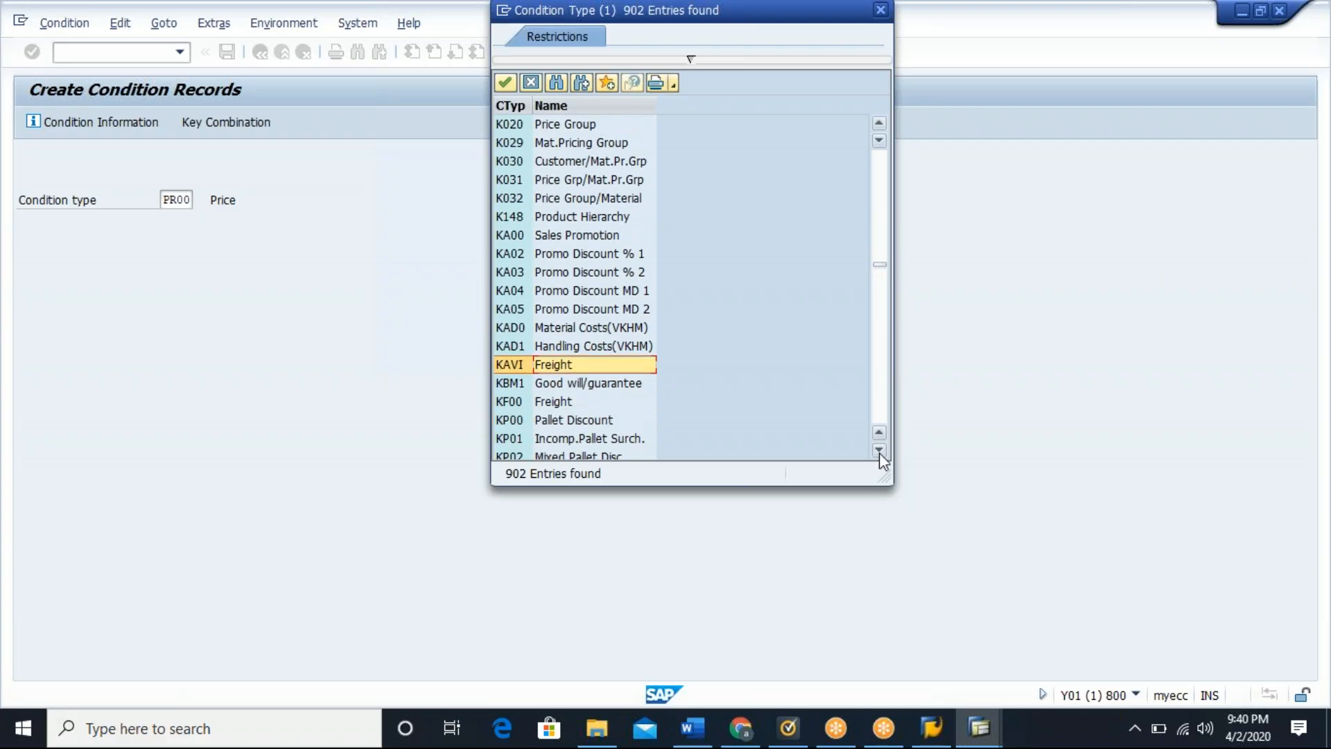
pyautogui.click(556, 405)
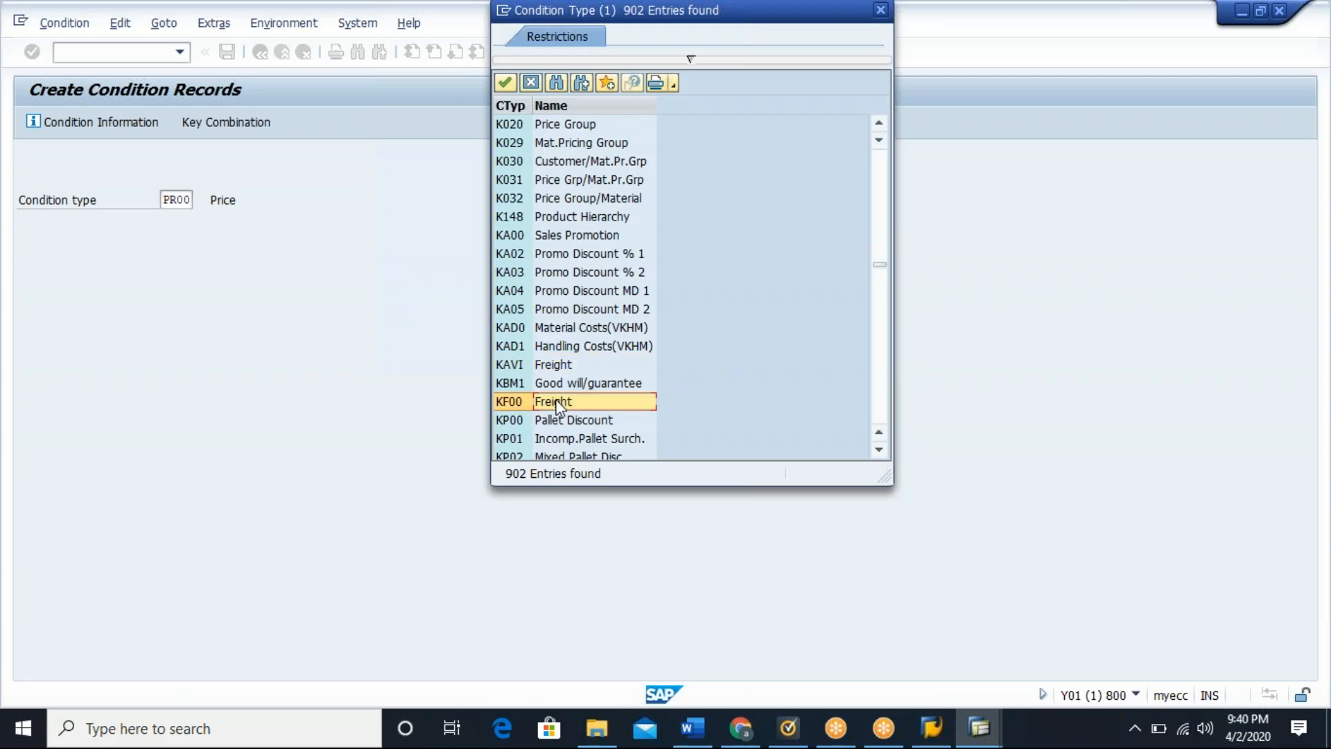
pyautogui.doubleClick(557, 403)
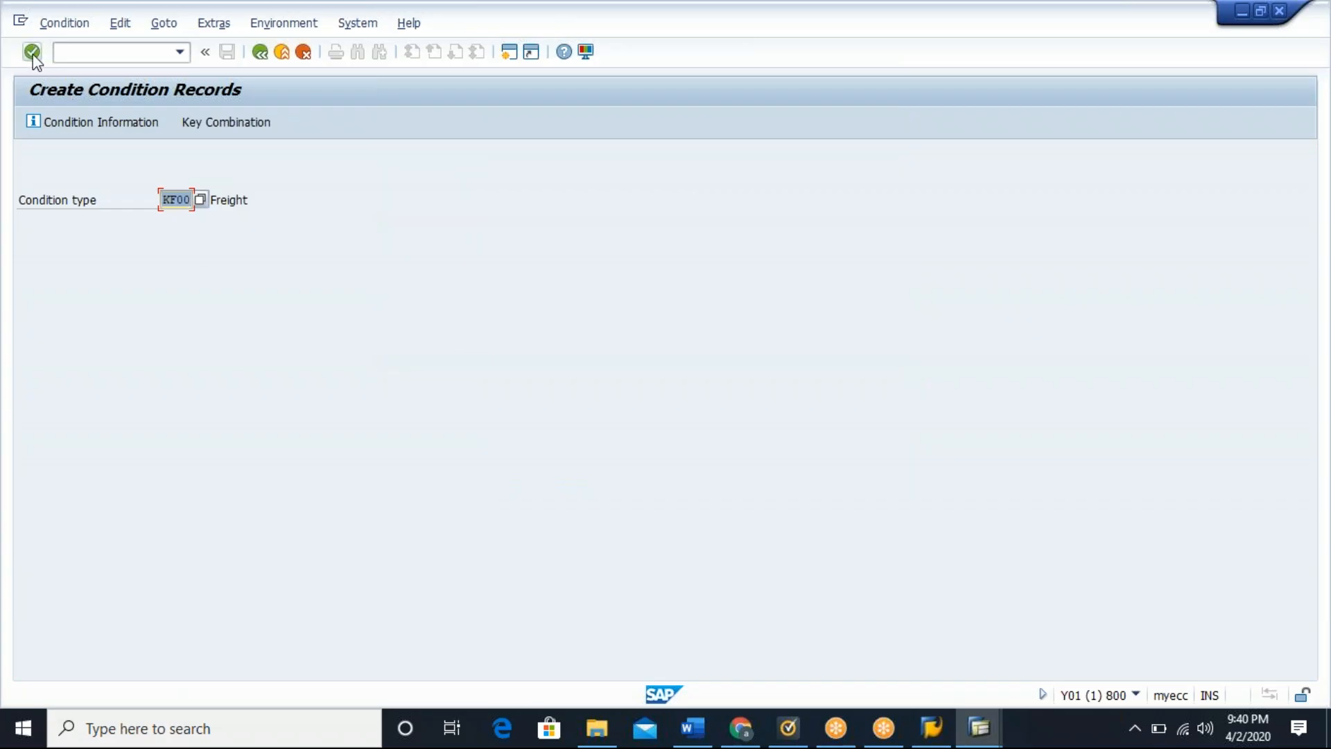
# Step: Open the KF00 fast entry with the Incoterms key combination and widen the Incoterms column
pyautogui.click(31, 53)
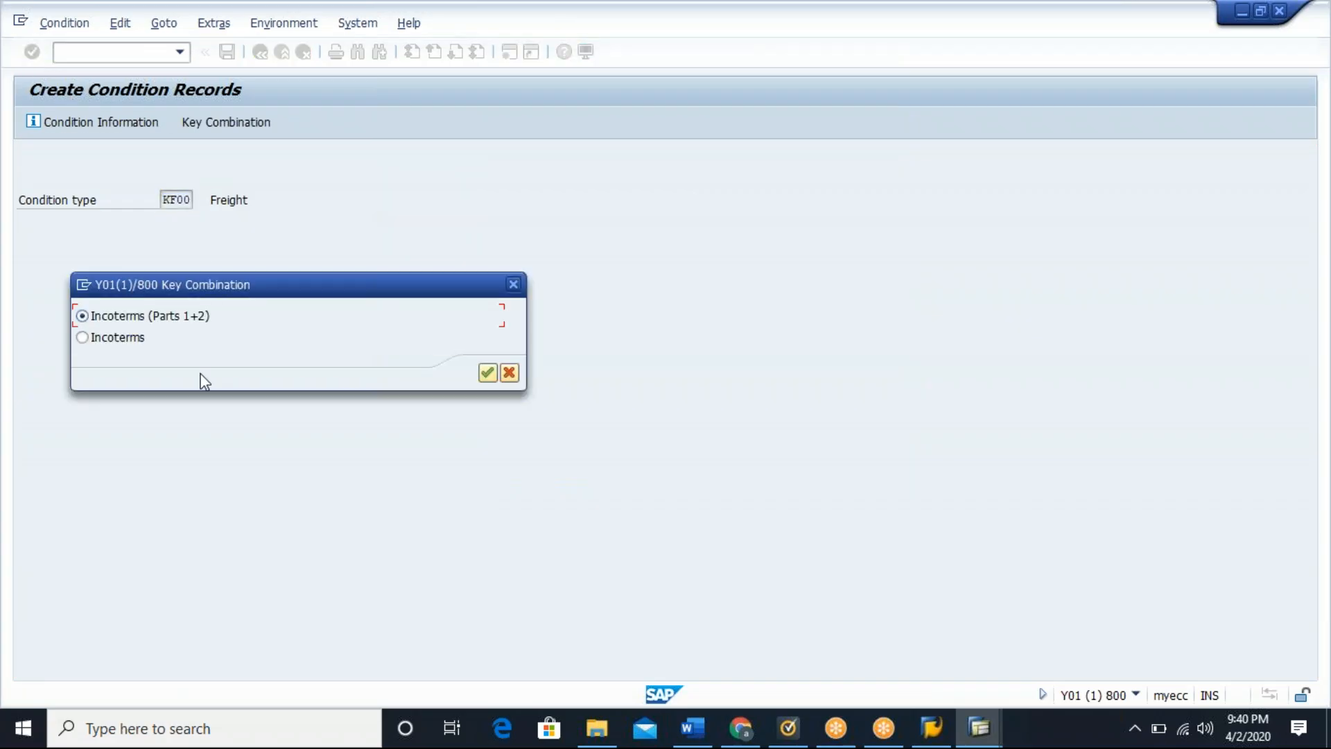
pyautogui.click(111, 347)
pyautogui.click(488, 374)
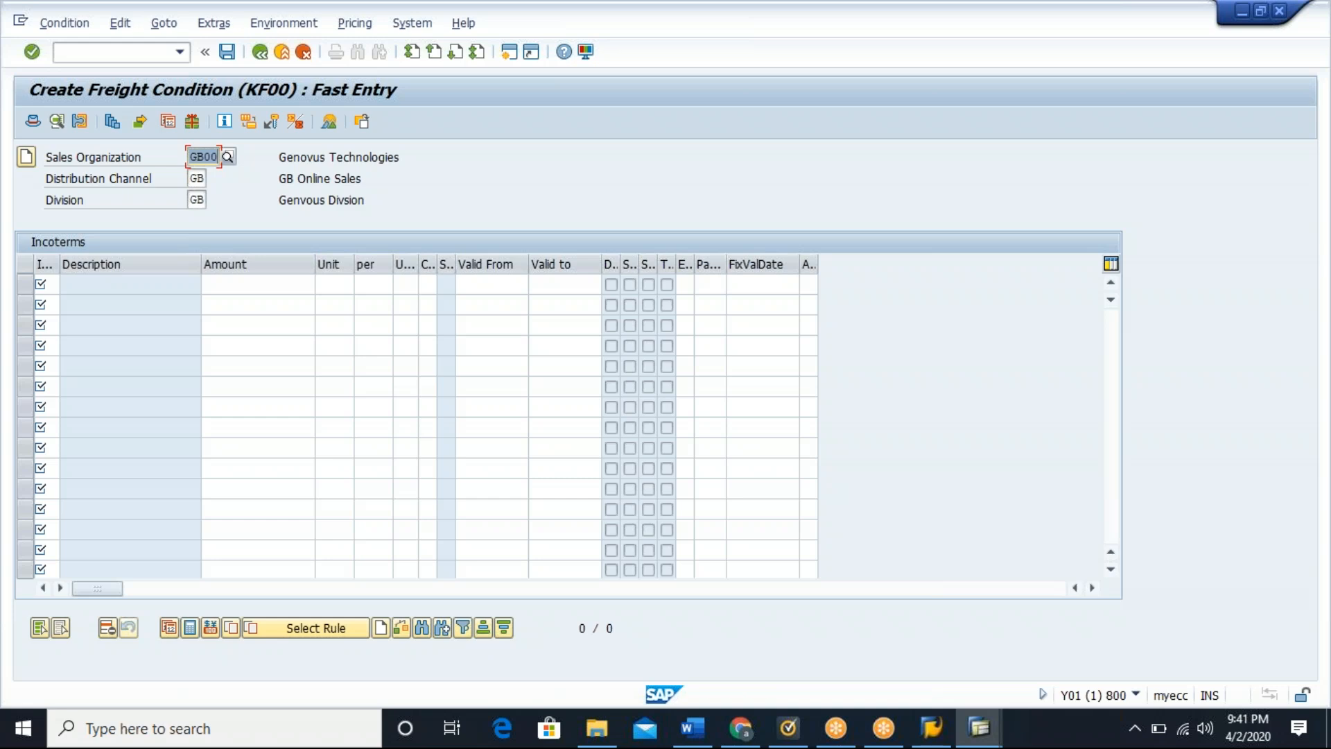
pyautogui.moveTo(56, 264); pyautogui.dragTo(101, 264)
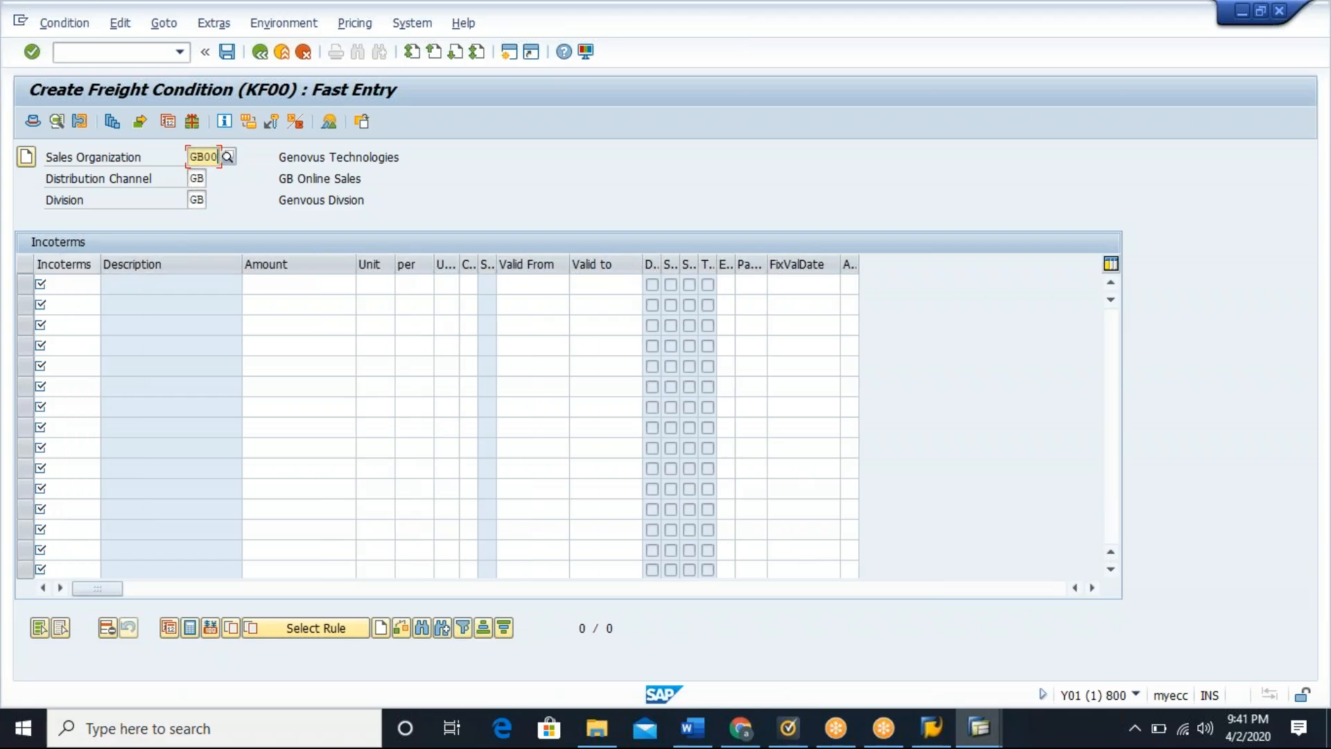
pyautogui.click(61, 283)
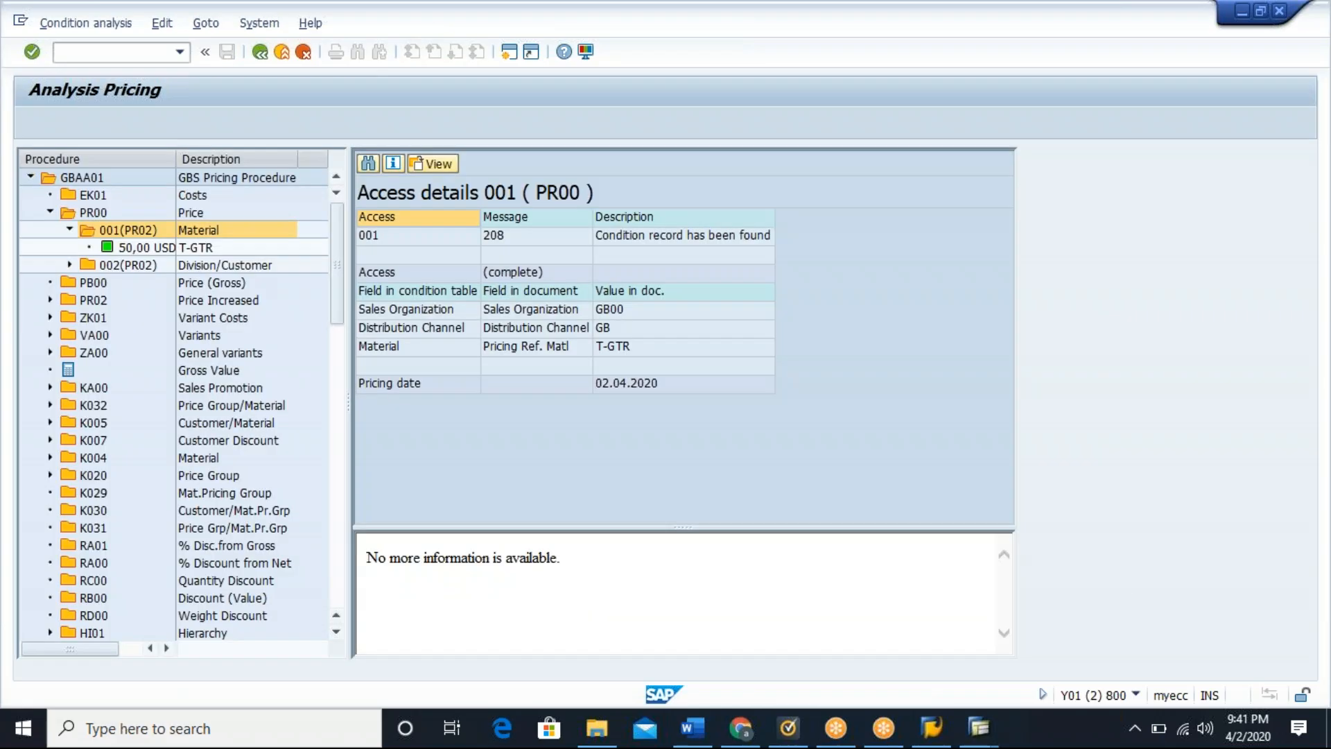
# Step: In the other session, display the saved sales order with transaction VA03 and check the incoterms in its general header data
pyautogui.click(101, 50)
pyautogui.write('/')
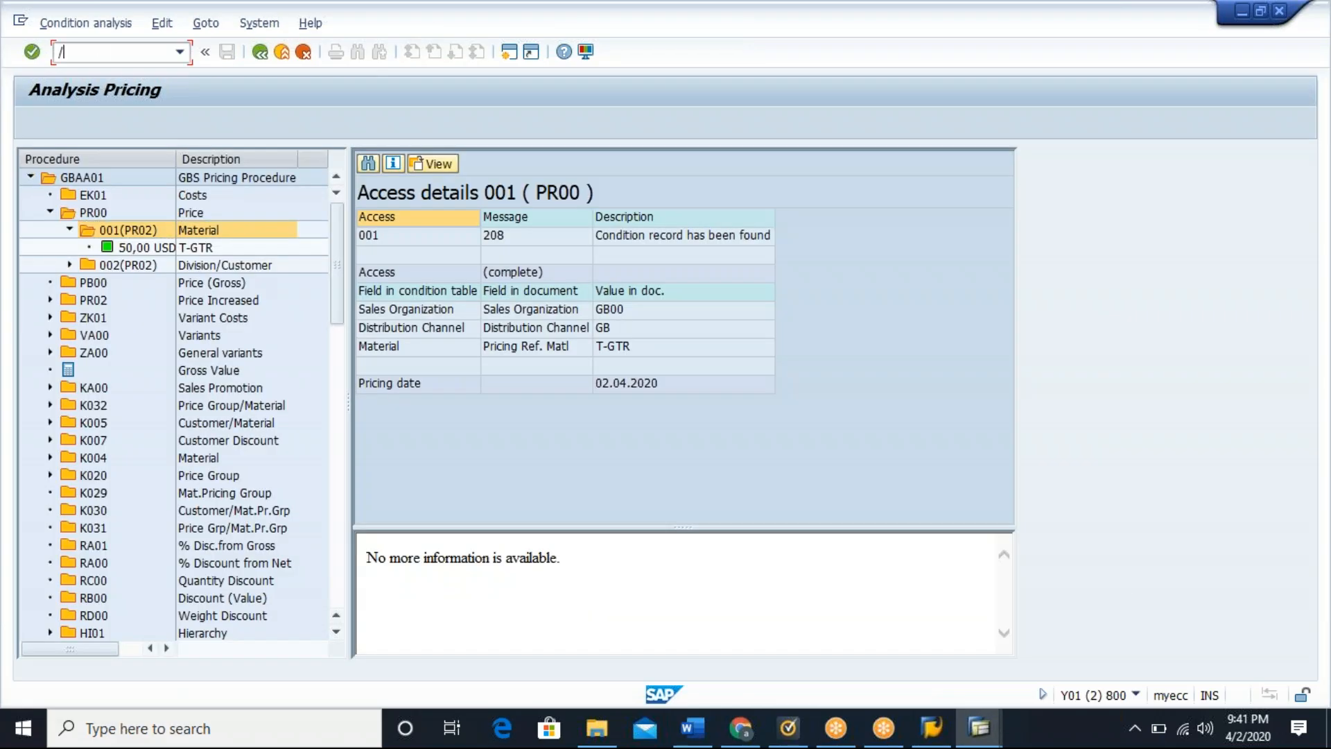
pyautogui.write('nva03')
pyautogui.press('Return')
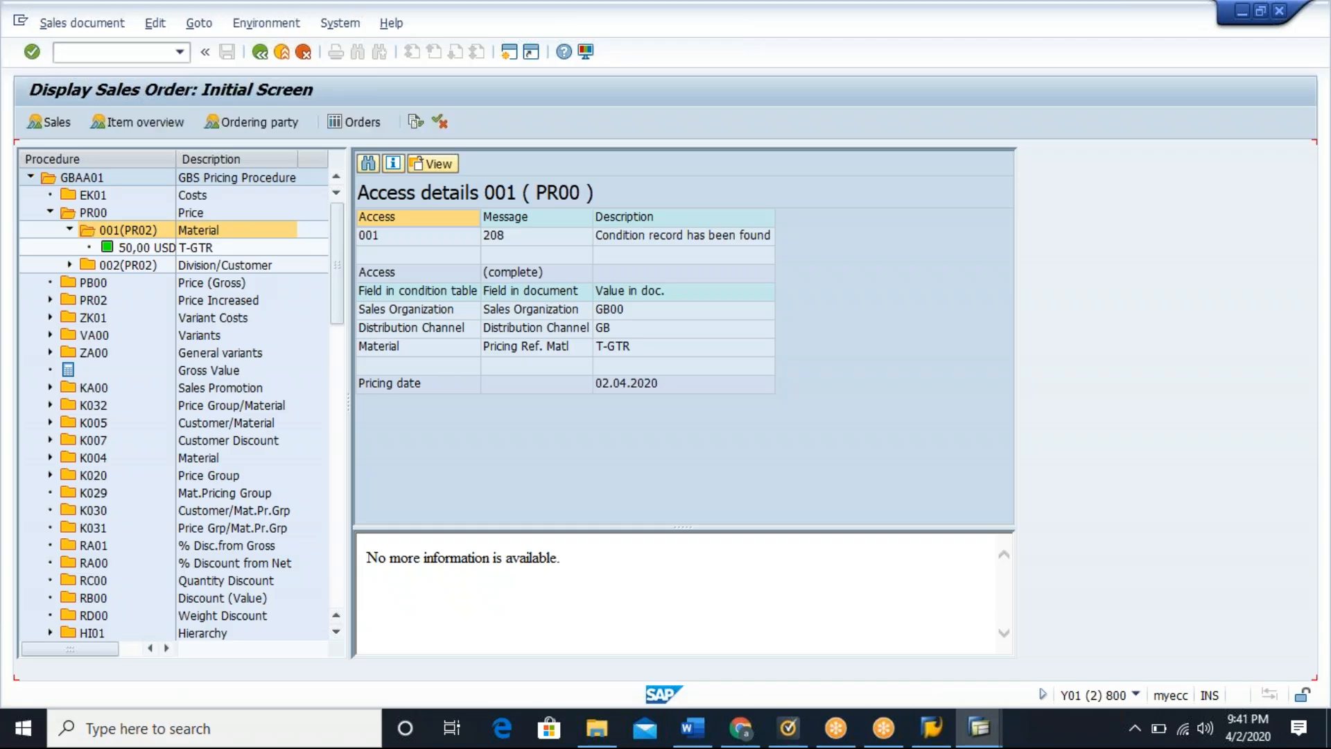
pyautogui.click(32, 53)
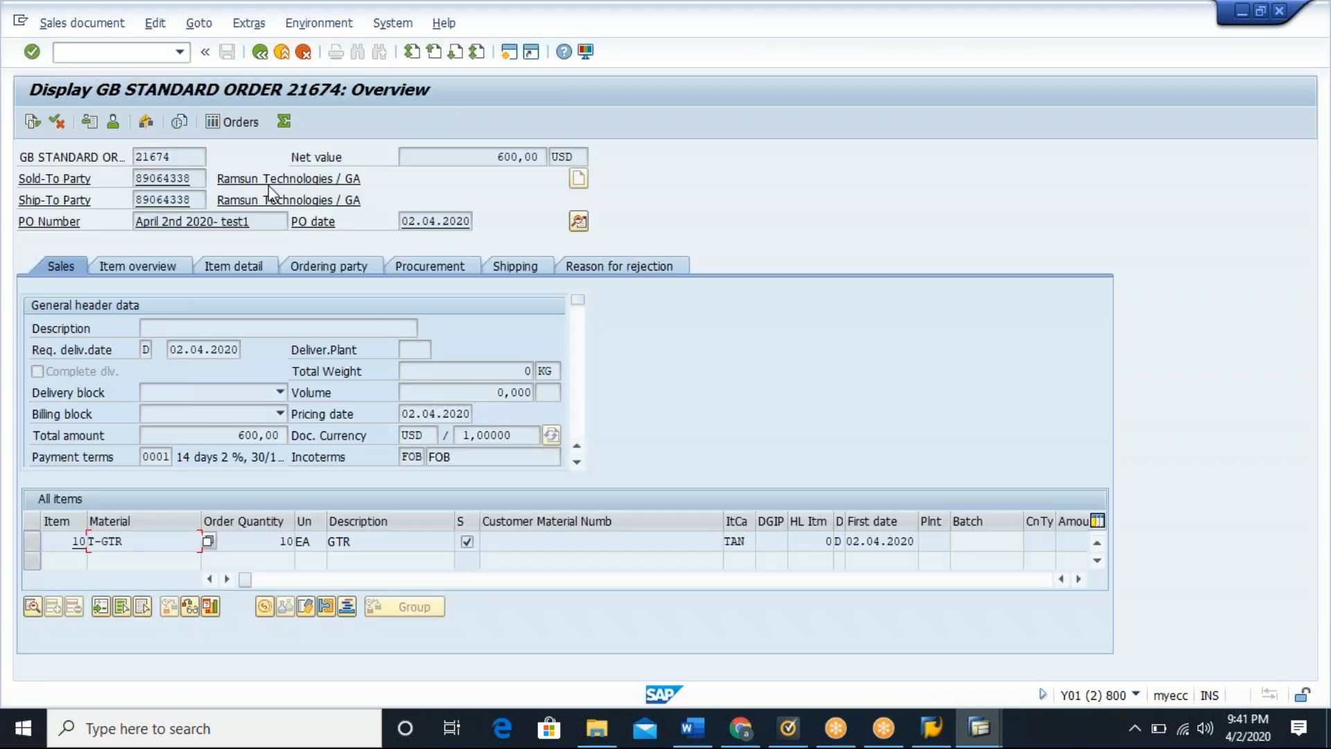
pyautogui.click(413, 456)
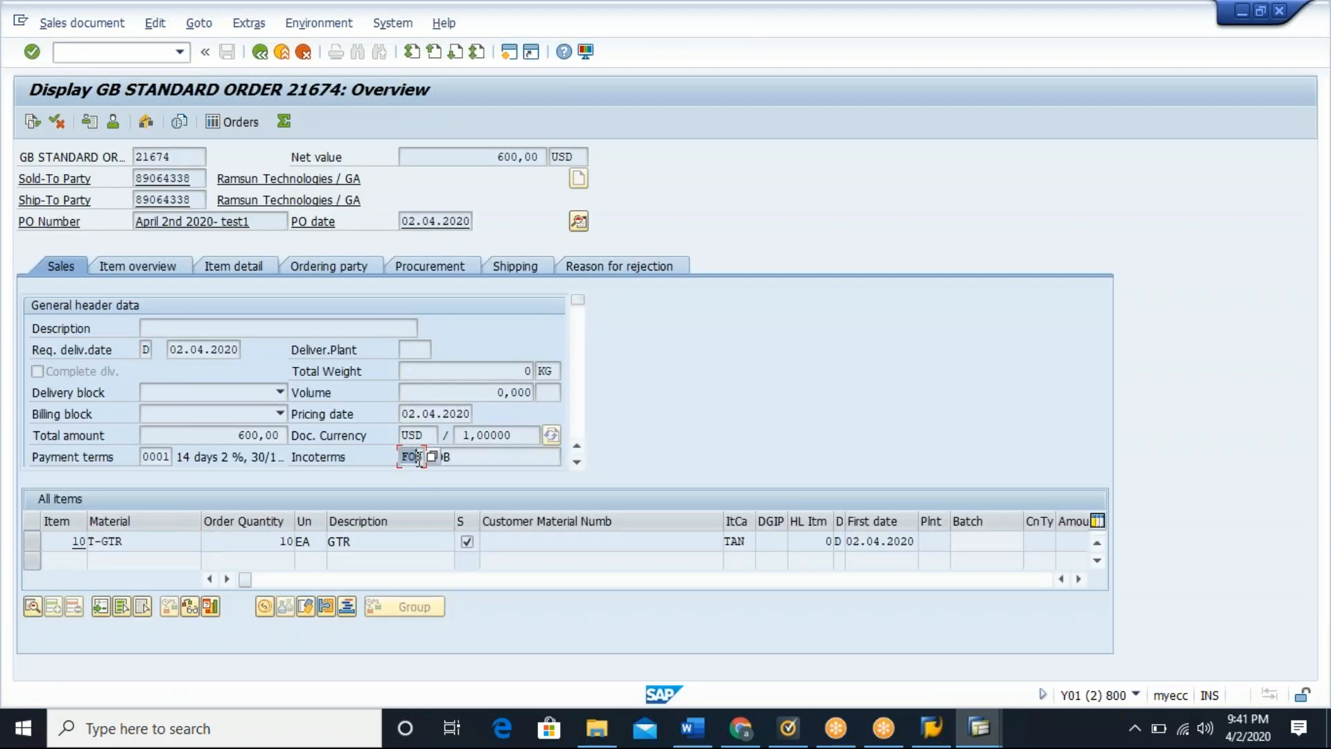
# Step: Switch back to the KF00 fast entry and enter a freight record for incoterms FOB with an amount of 10
pyautogui.hotkey('alt', 'Tab')
pyautogui.write('FOB')
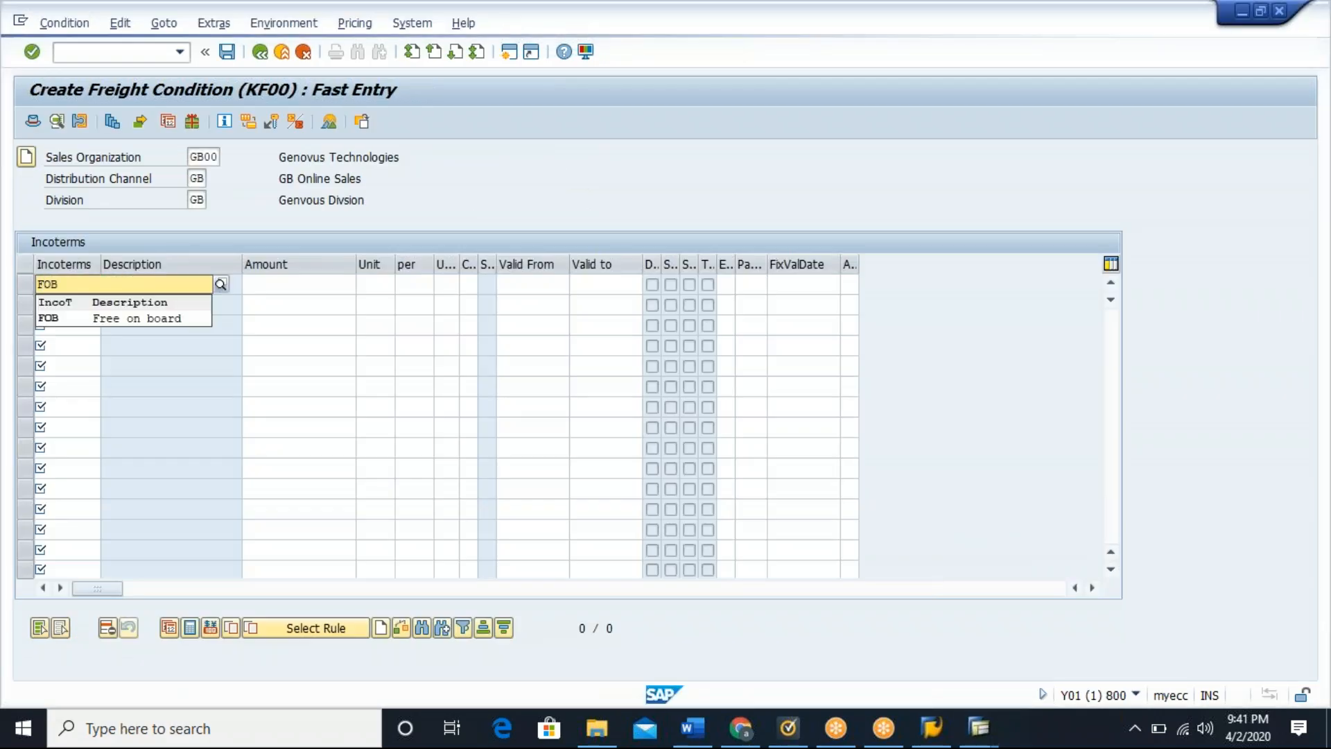
pyautogui.click(87, 321)
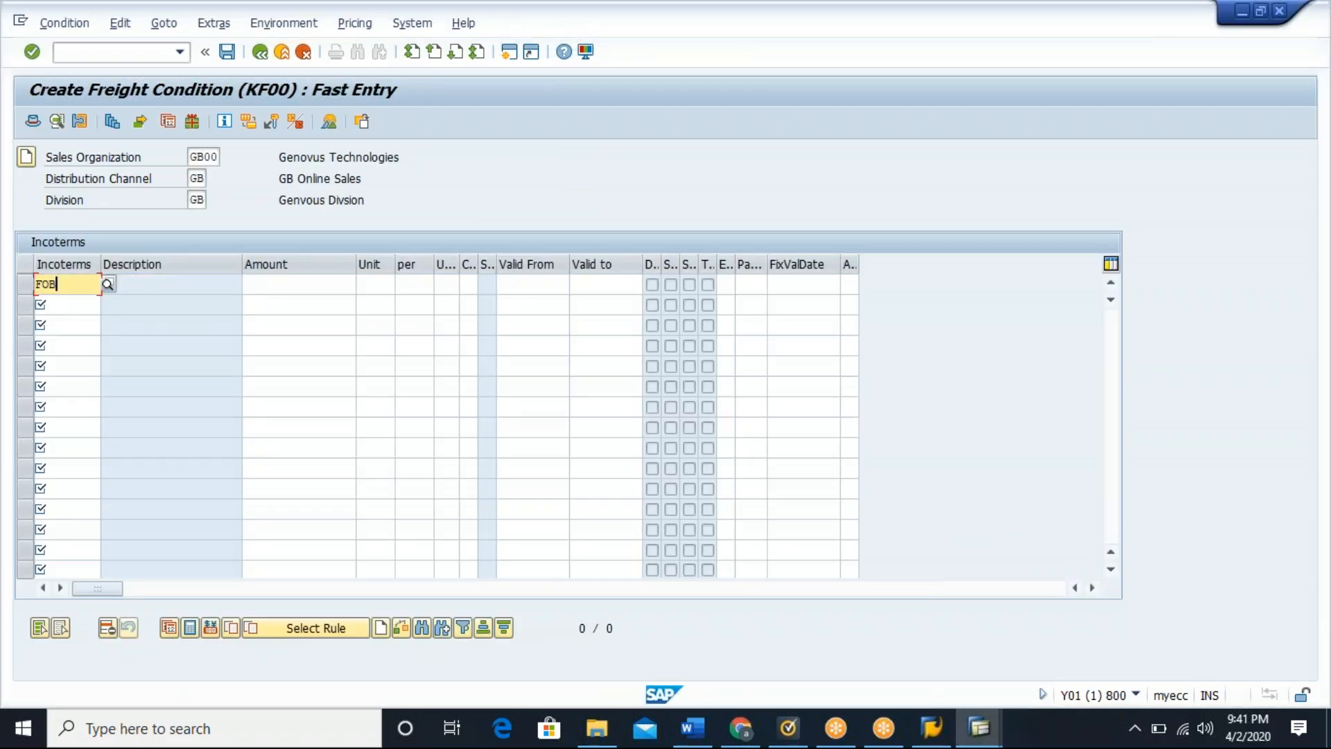
pyautogui.click(330, 284)
pyautogui.write('10')
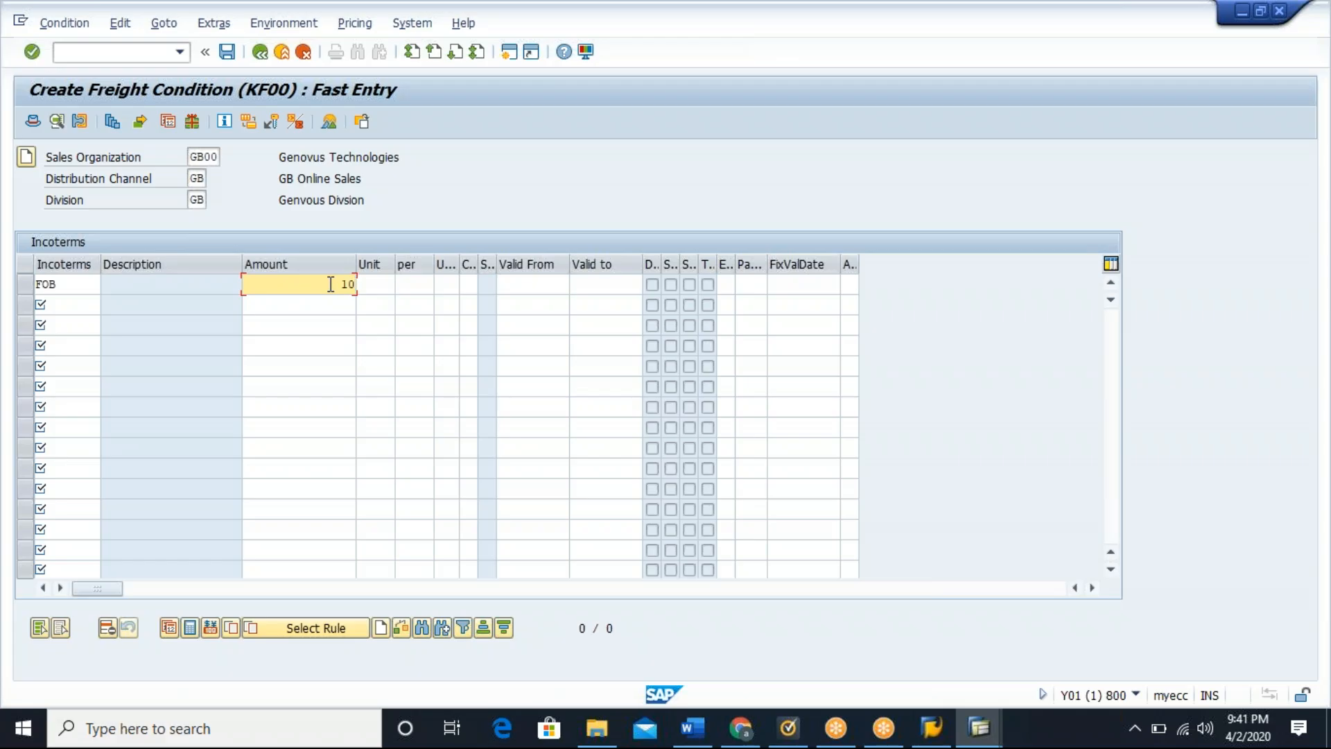
pyautogui.press('Return')
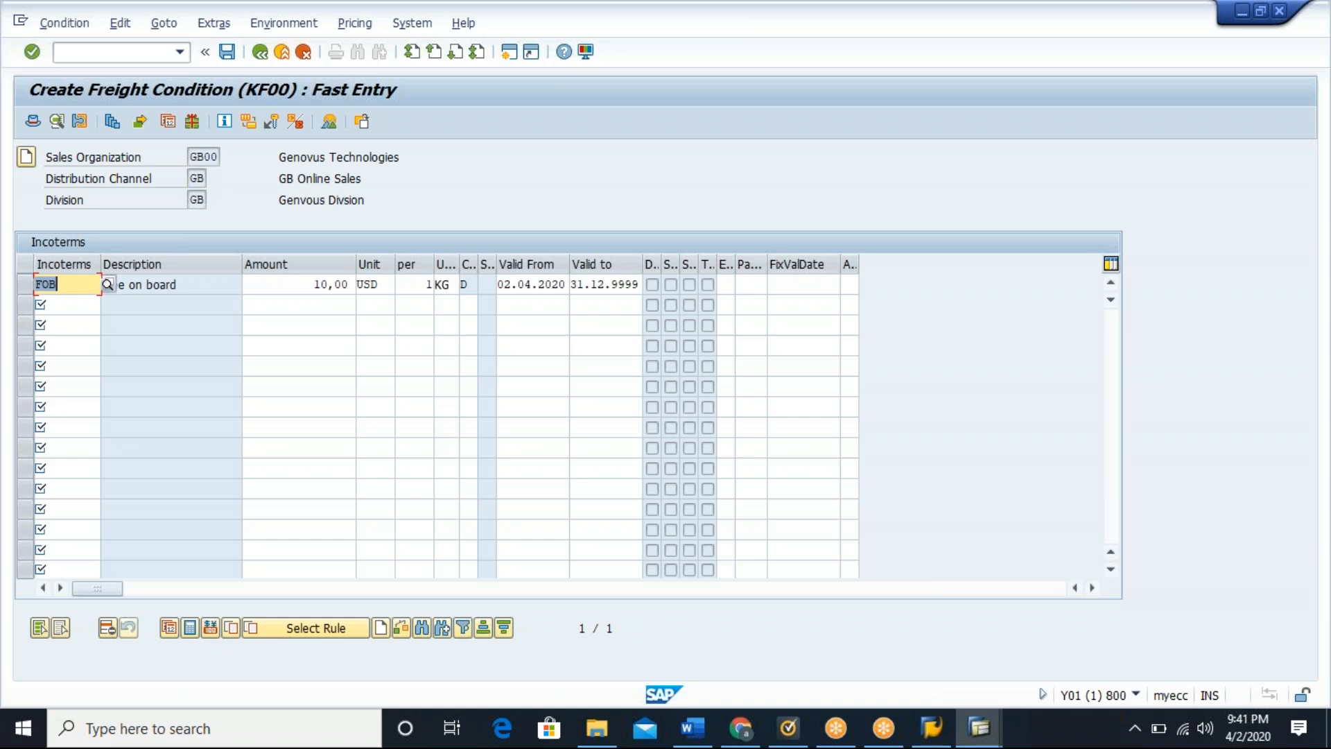
# Step: Try to set the condition unit of the FOB freight record to EA from the list of units
pyautogui.click(453, 283)
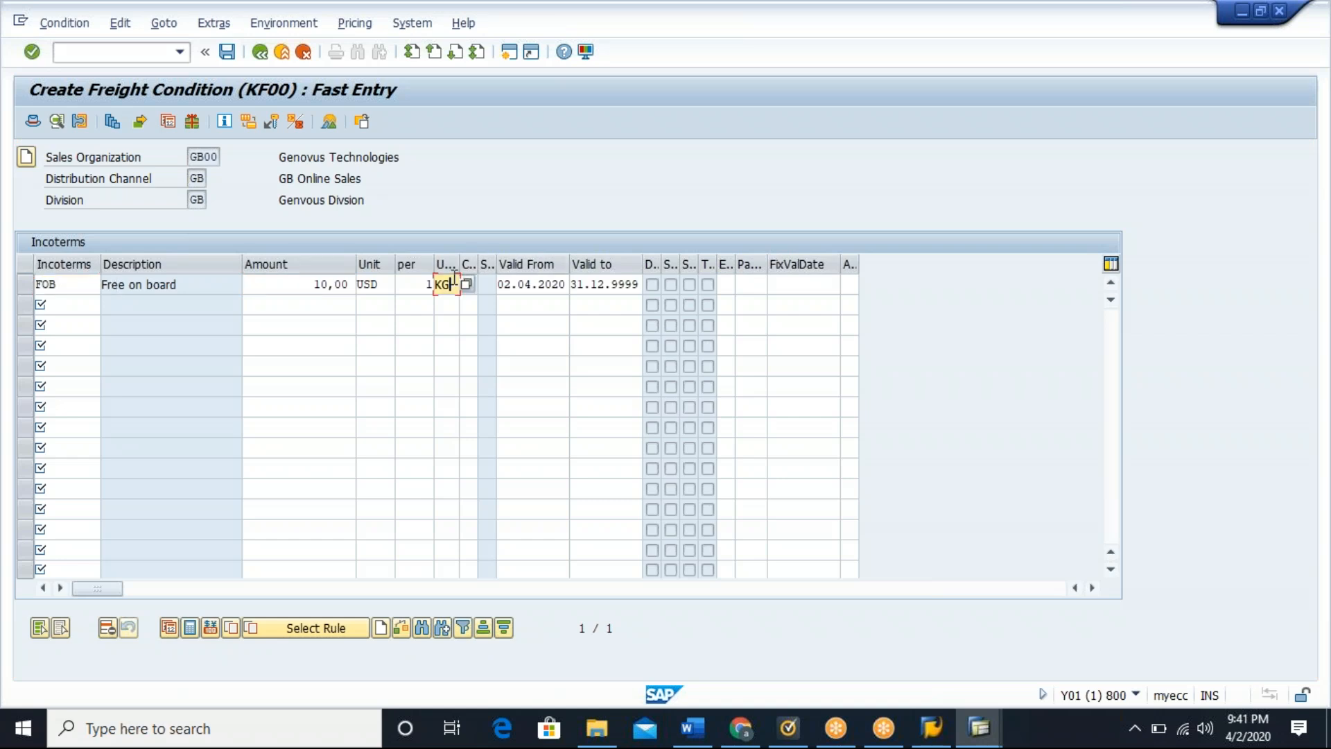
pyautogui.click(467, 285)
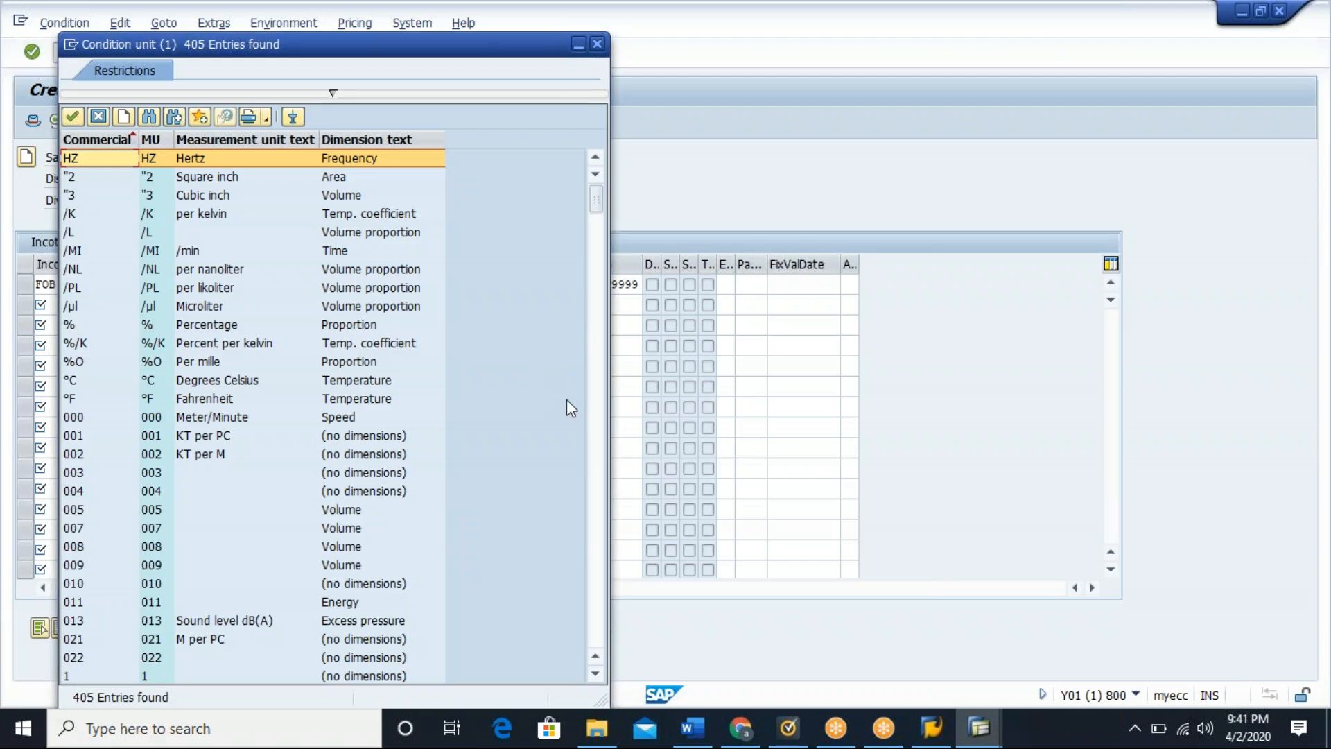
pyautogui.click(593, 463)
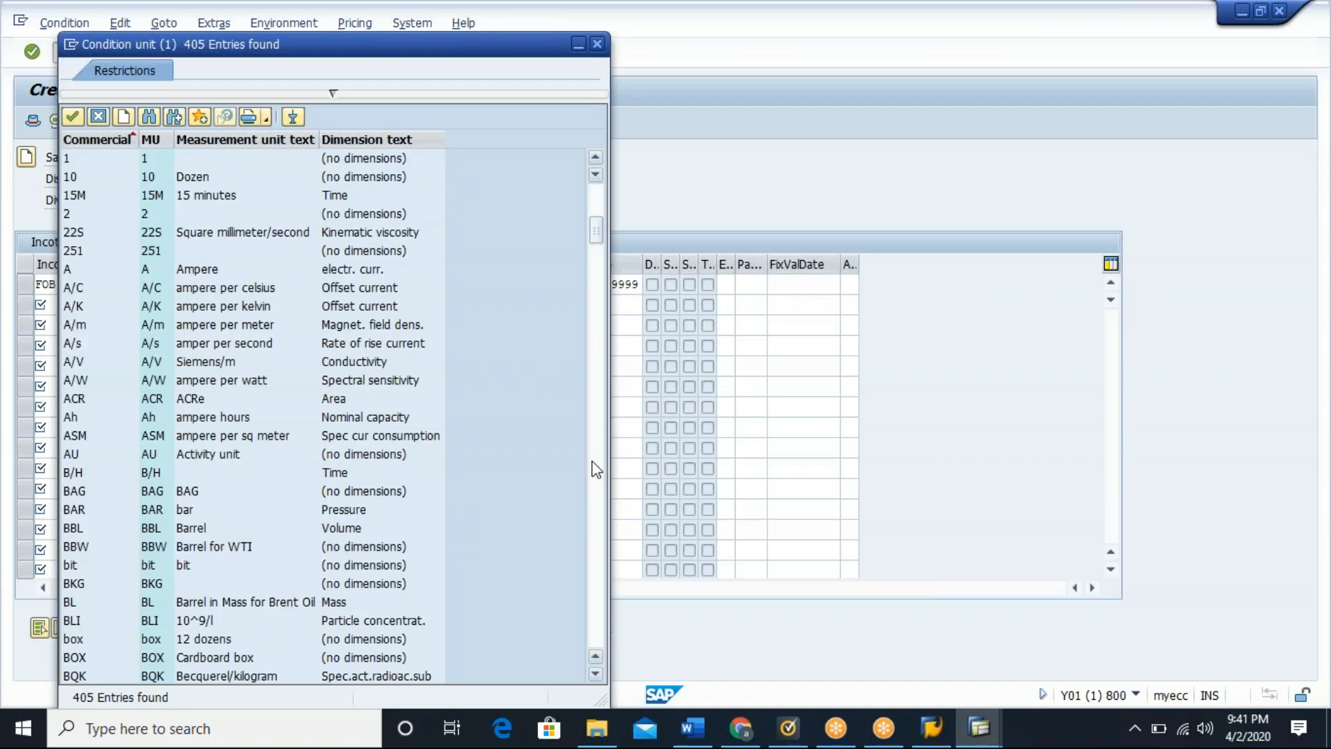
pyautogui.click(597, 487)
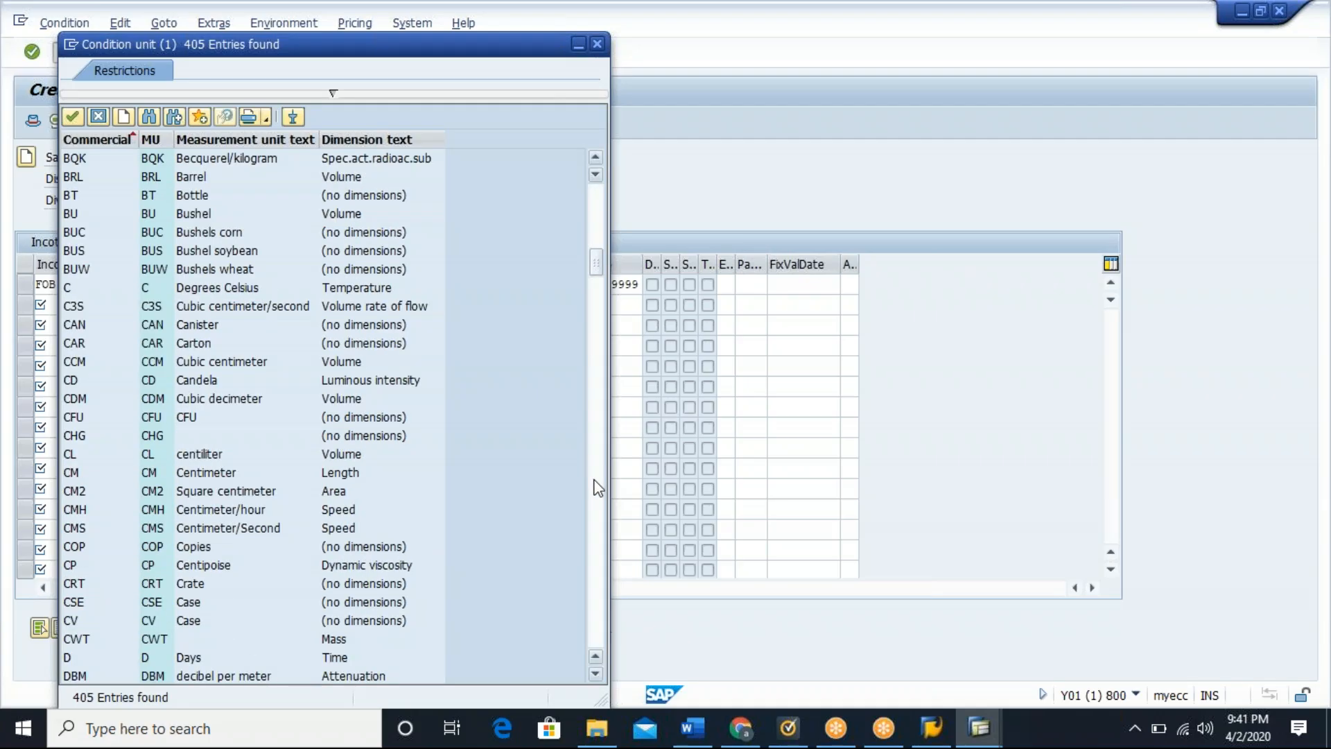
pyautogui.click(598, 487)
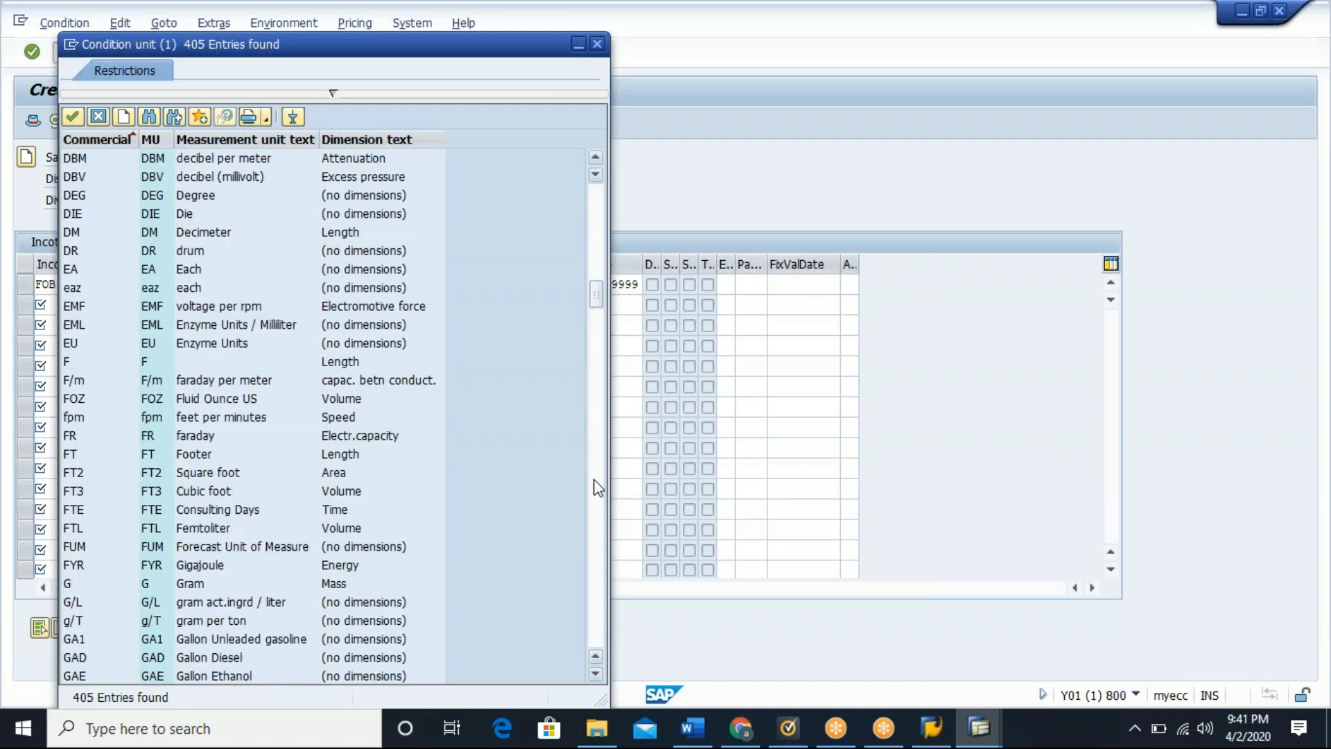
pyautogui.click(190, 276)
pyautogui.doubleClick(190, 276)
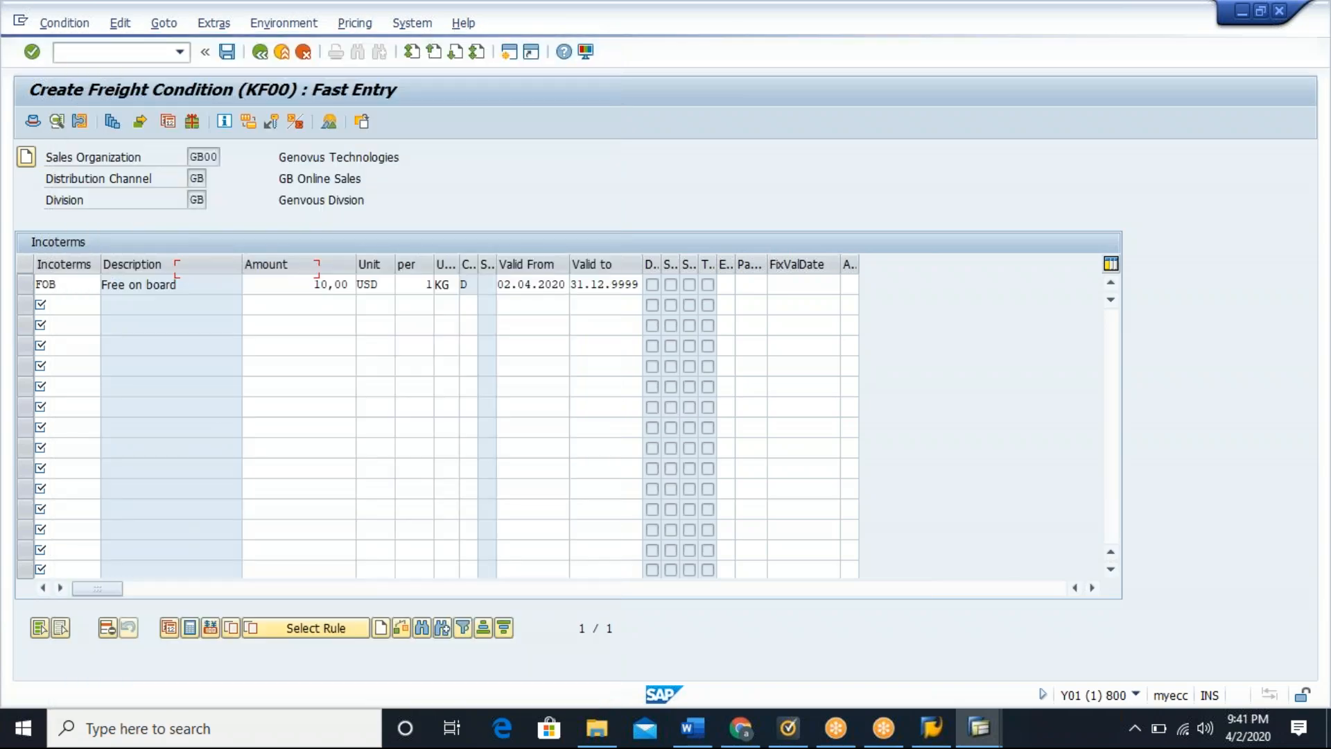
pyautogui.press('Return')
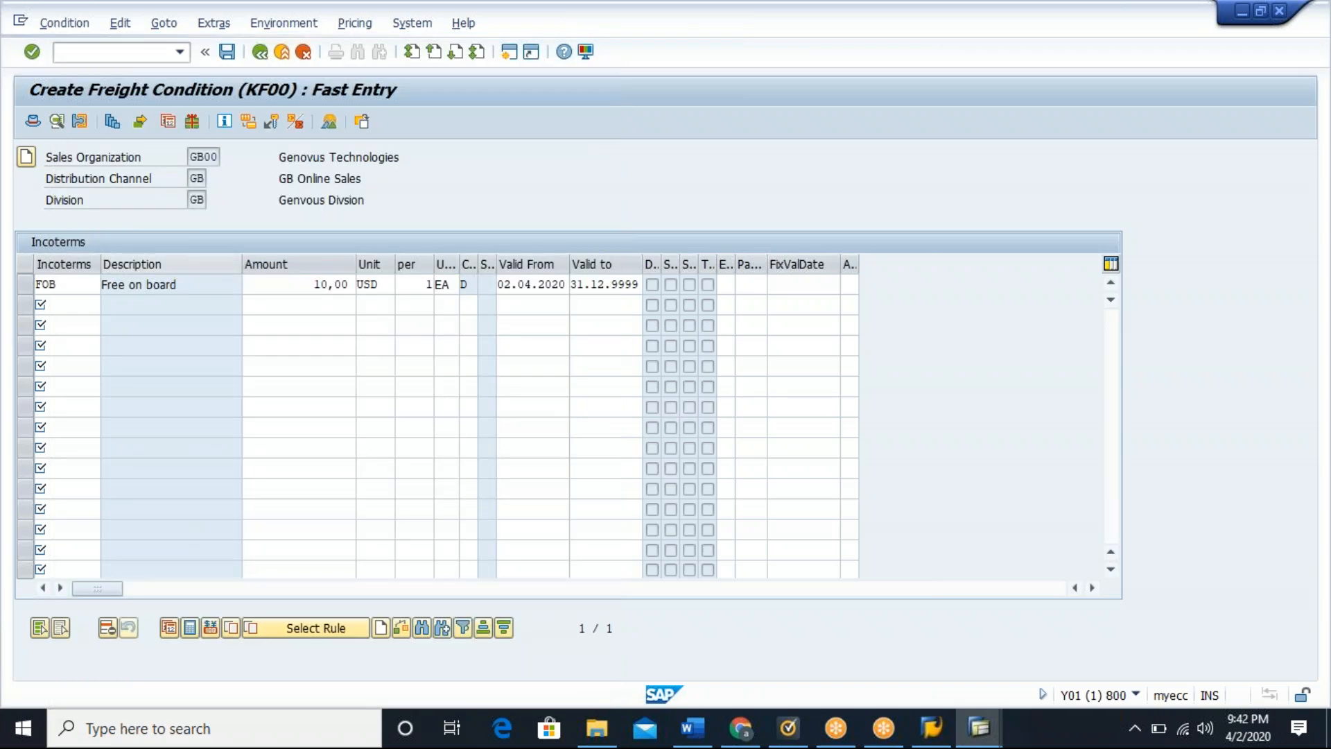
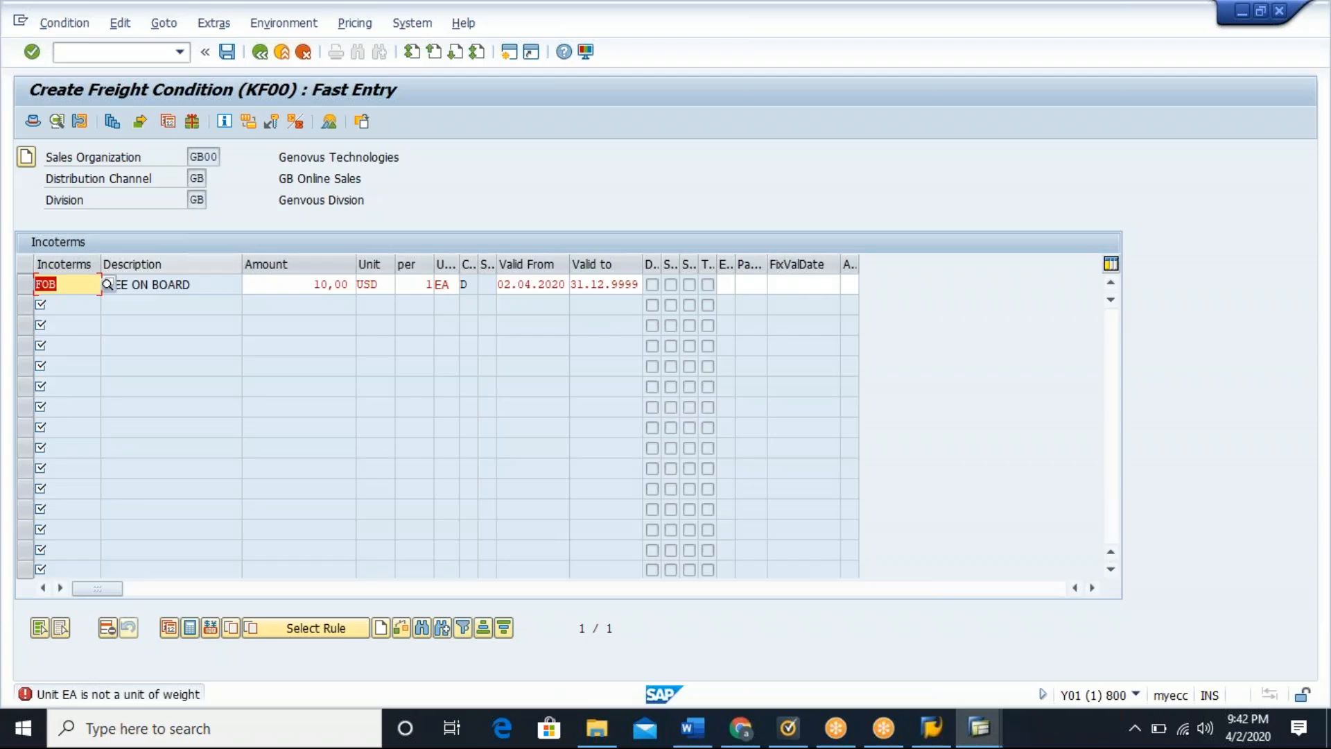
pyautogui.click(452, 283)
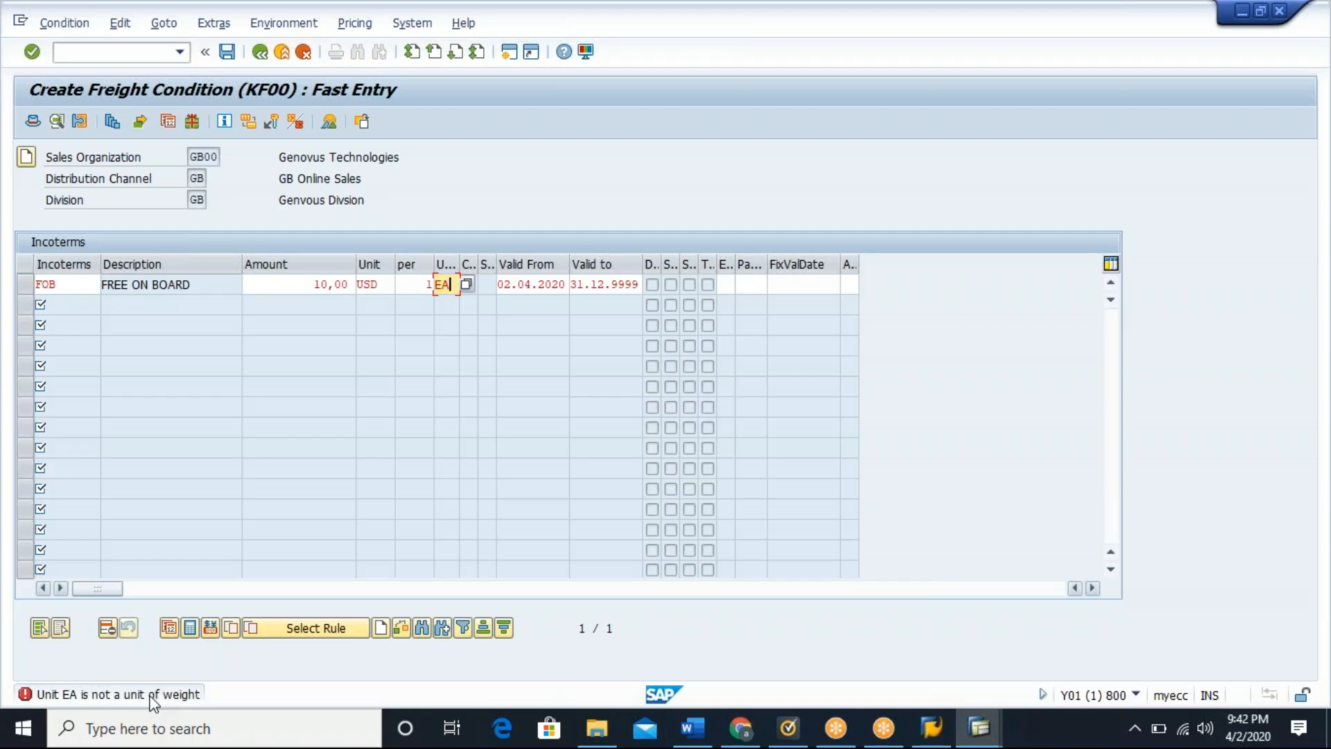
pyautogui.click(463, 284)
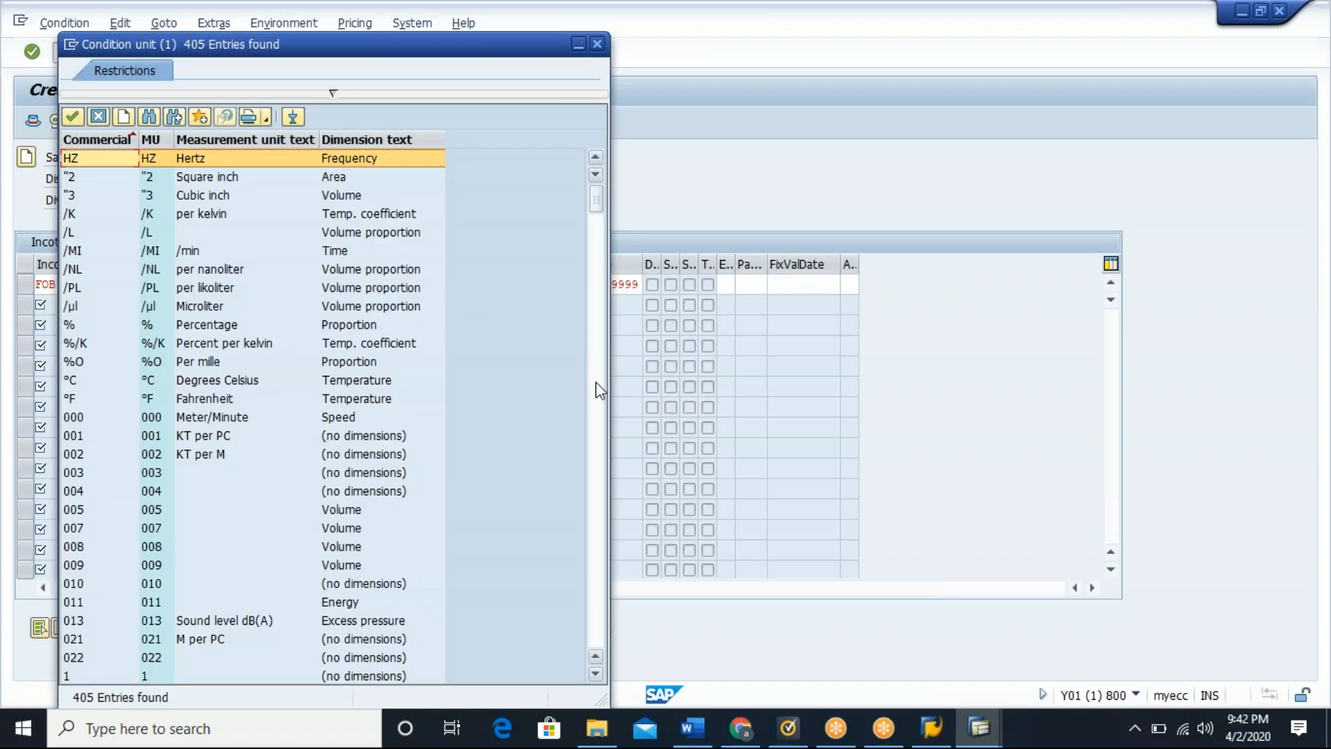
pyautogui.click(597, 44)
# Step: Switch to the displayed sales order and check the net and gross weight in the shipping data of item 10
pyautogui.hotkey('alt', 'Tab')
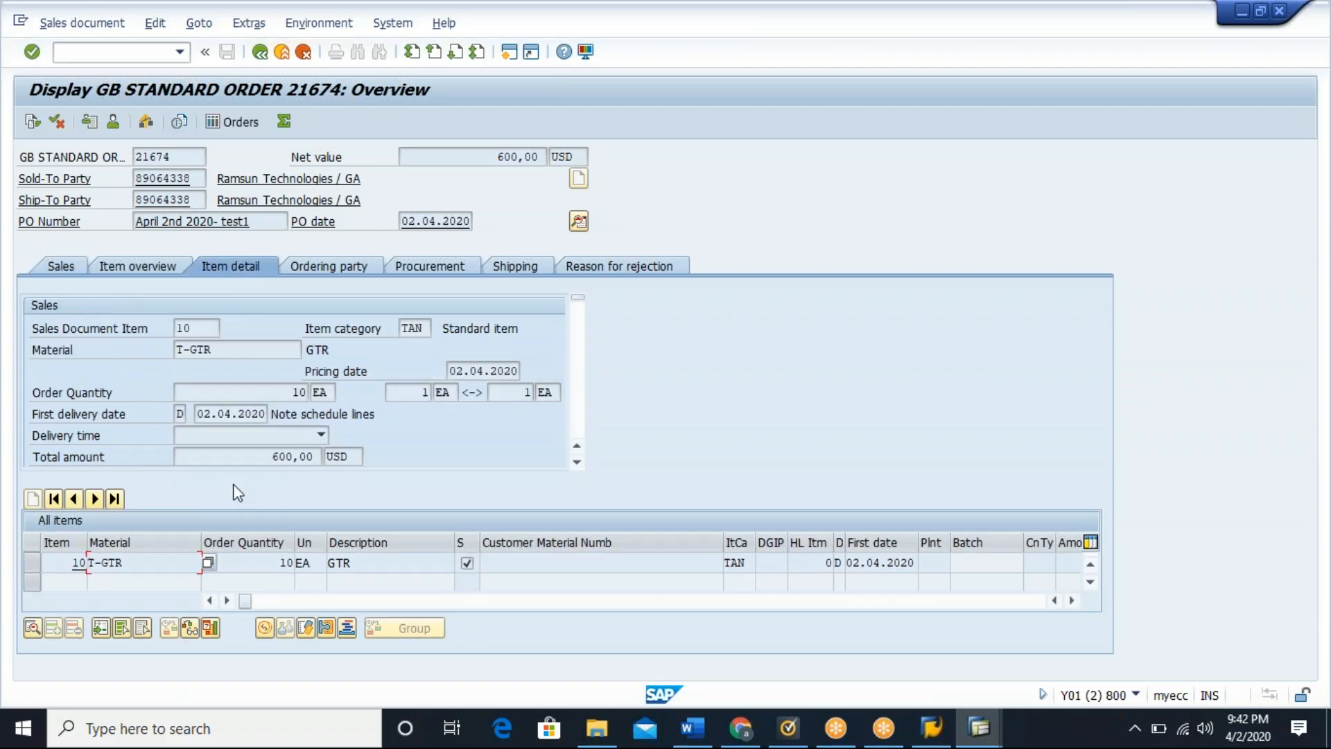
pyautogui.doubleClick(151, 565)
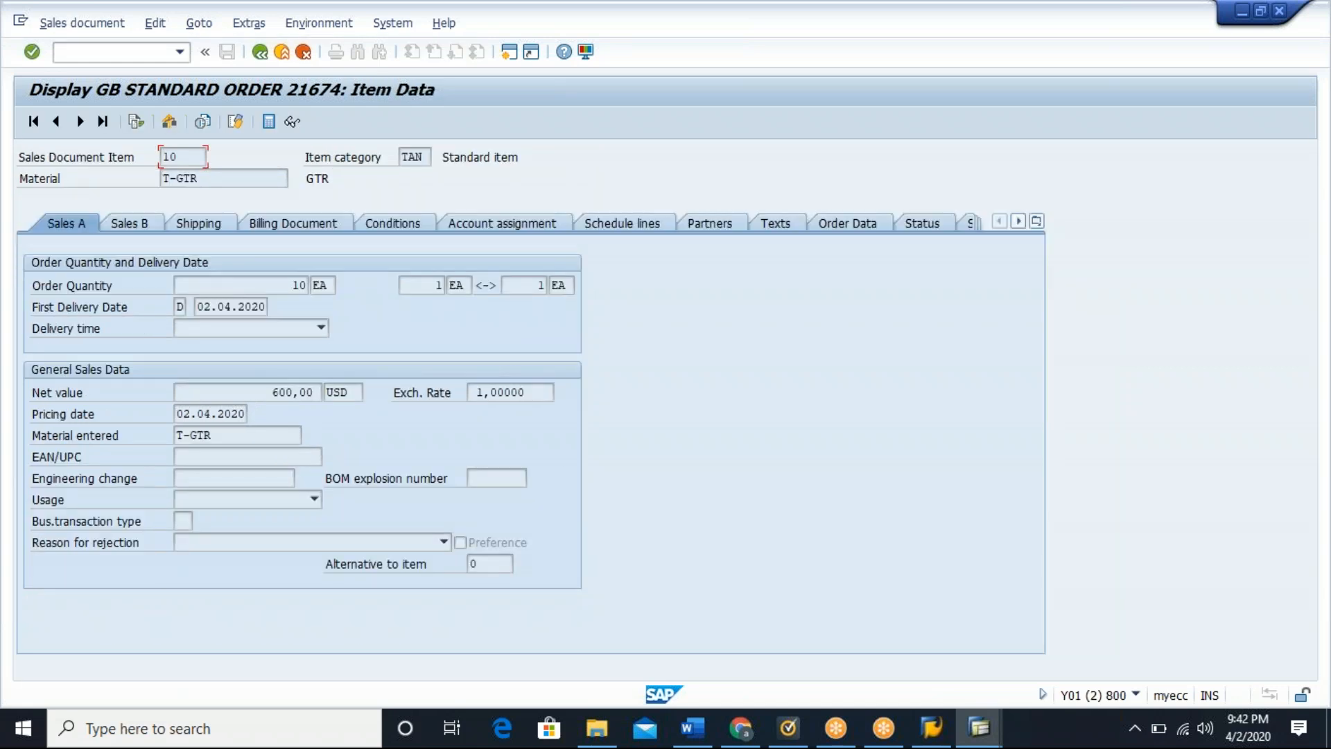
pyautogui.click(125, 220)
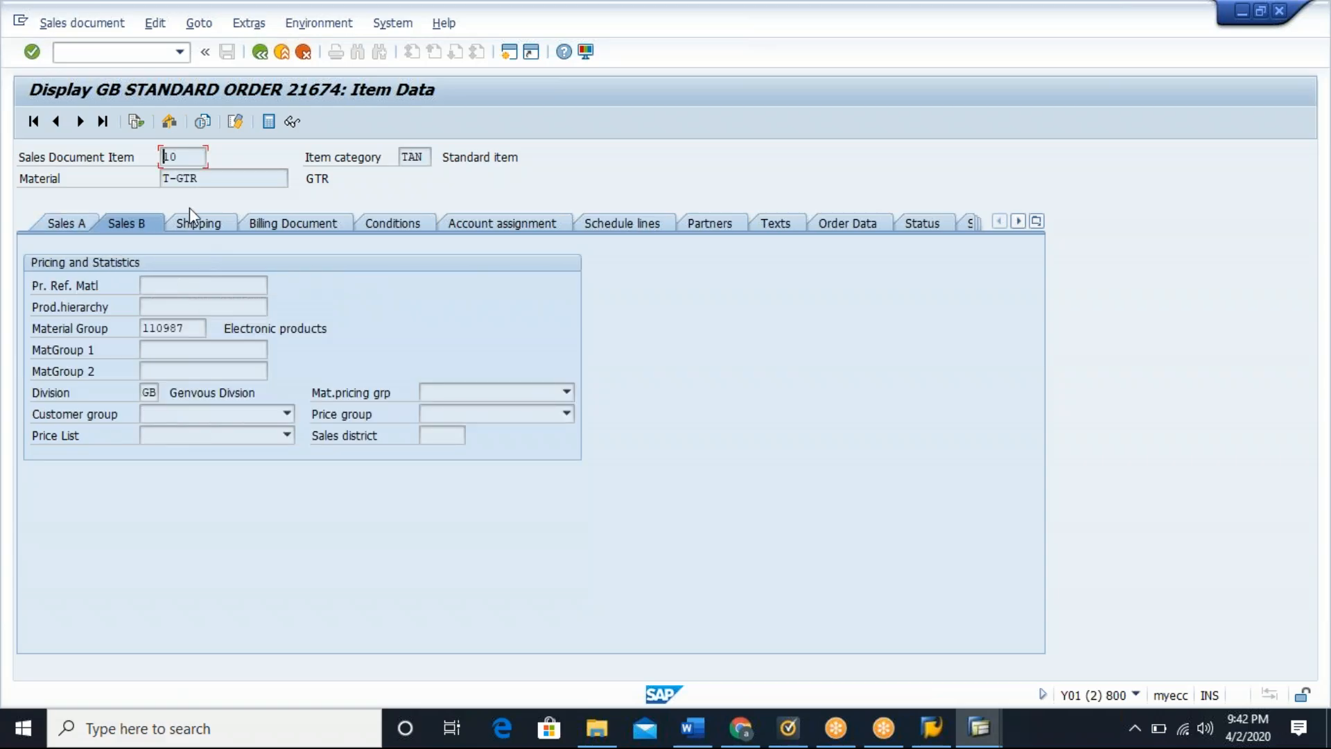
pyautogui.click(206, 227)
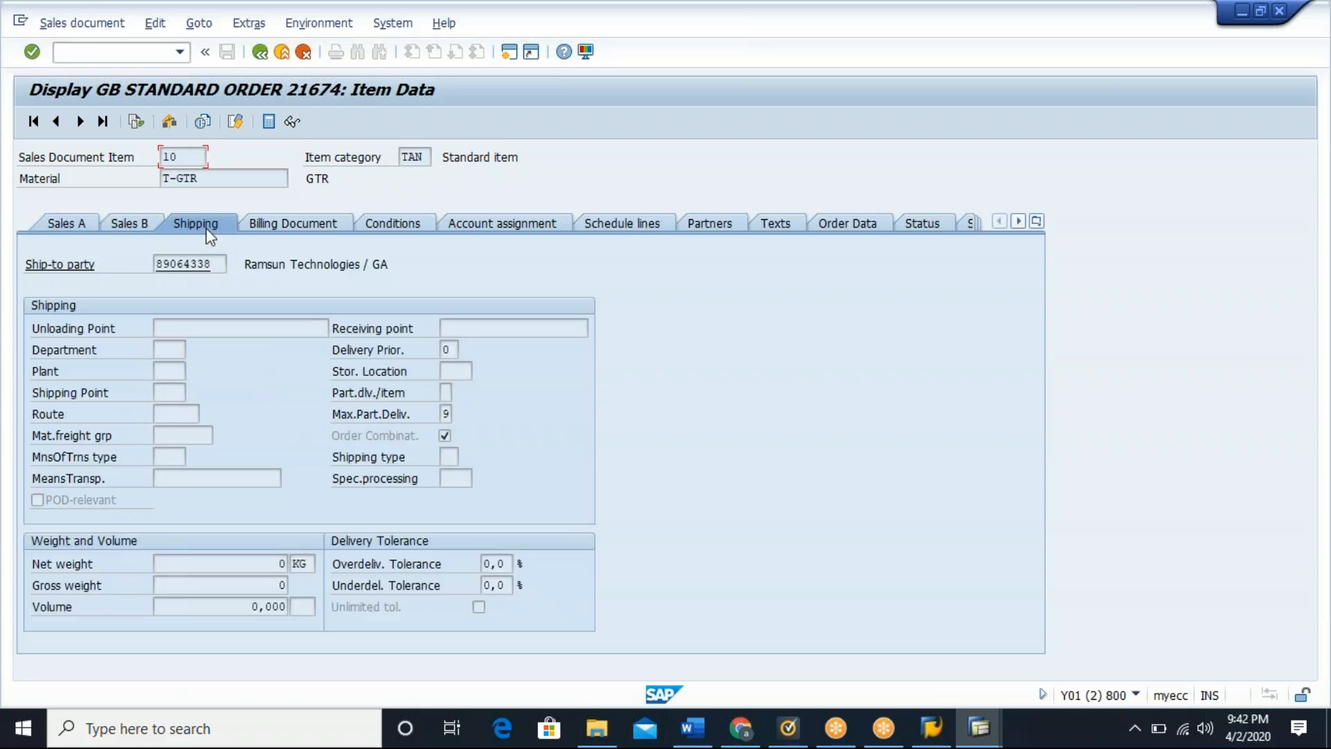
pyautogui.click(233, 608)
# Step: Start transaction MM02 for the order item's material T-GTR and continue to its organizational levels
pyautogui.moveTo(204, 178); pyautogui.dragTo(163, 178)
pyautogui.click(92, 54)
pyautogui.press('Tab')
pyautogui.click(110, 50)
pyautogui.write('/nmm02')
pyautogui.press('Return')
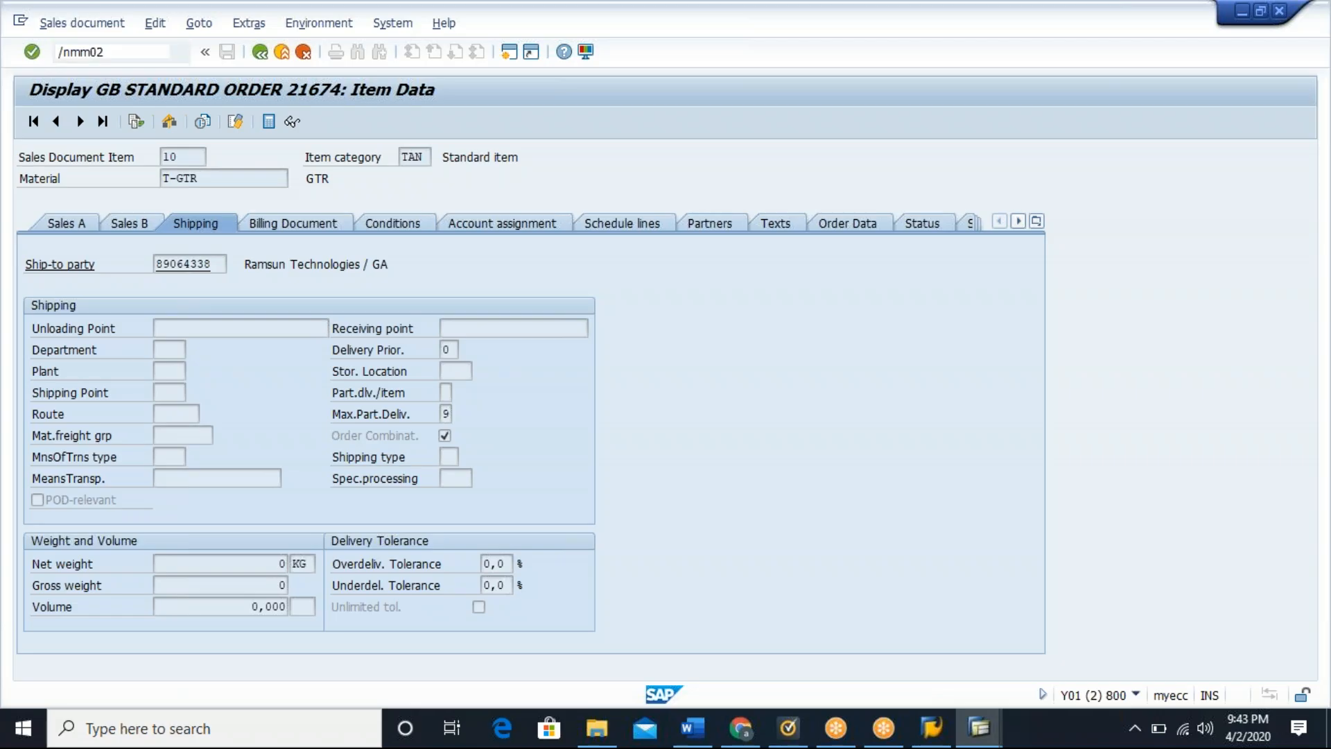
pyautogui.press('Return')
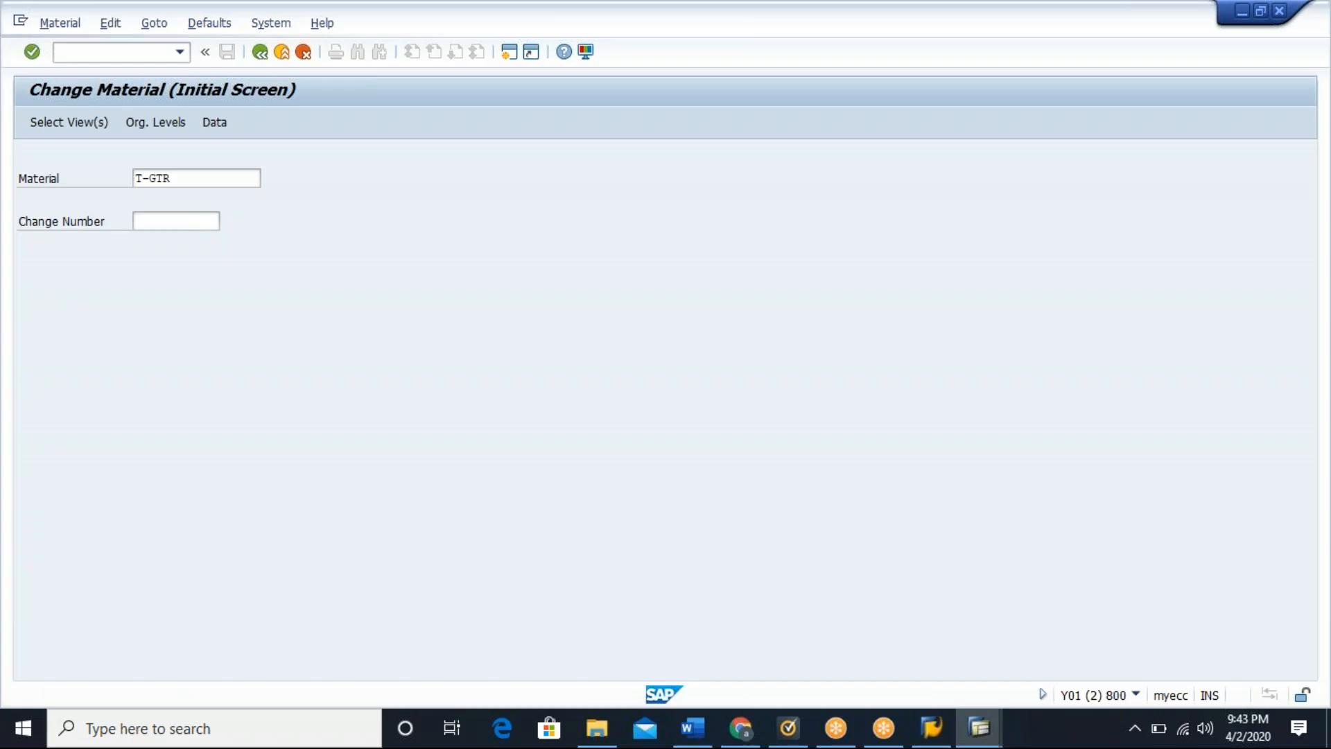
pyautogui.click(434, 613)
pyautogui.click(323, 610)
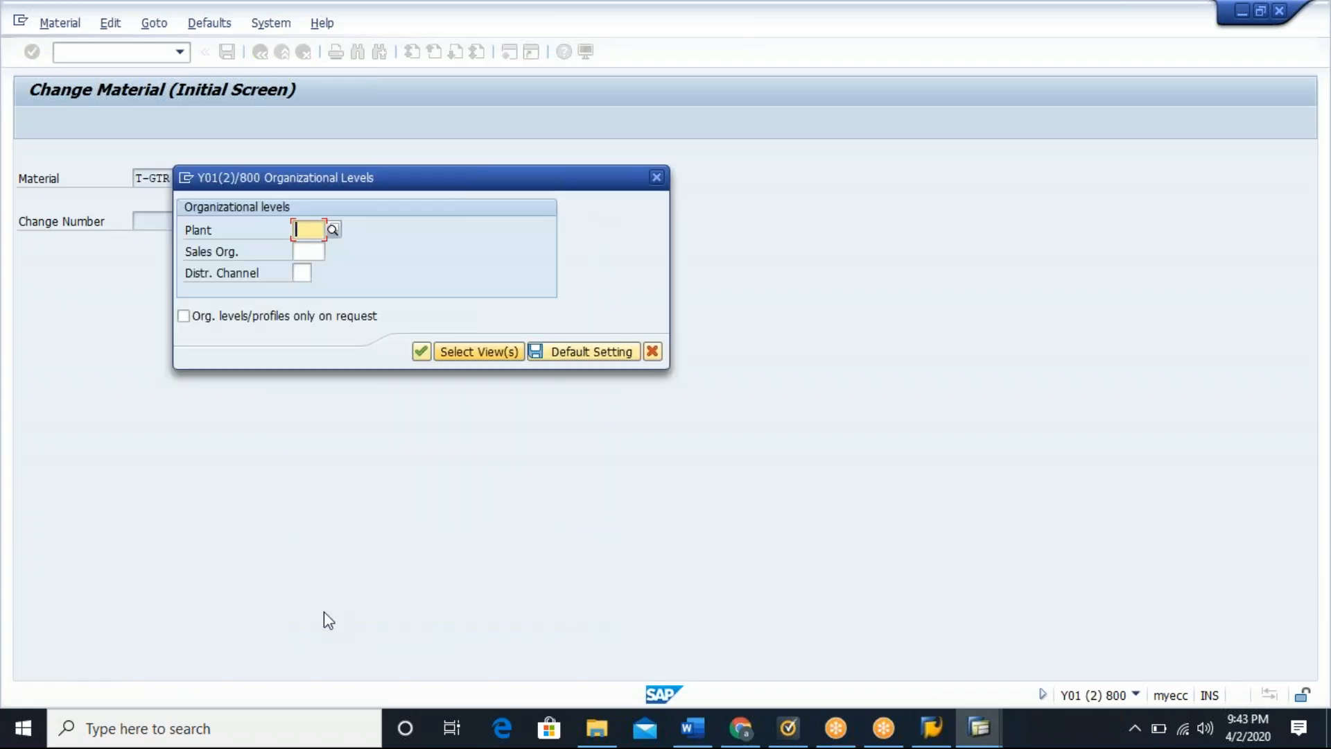
# Step: Open the material with plant GB00, sales organization GB00 and distribution channel GB as organizational levels
pyautogui.click(333, 230)
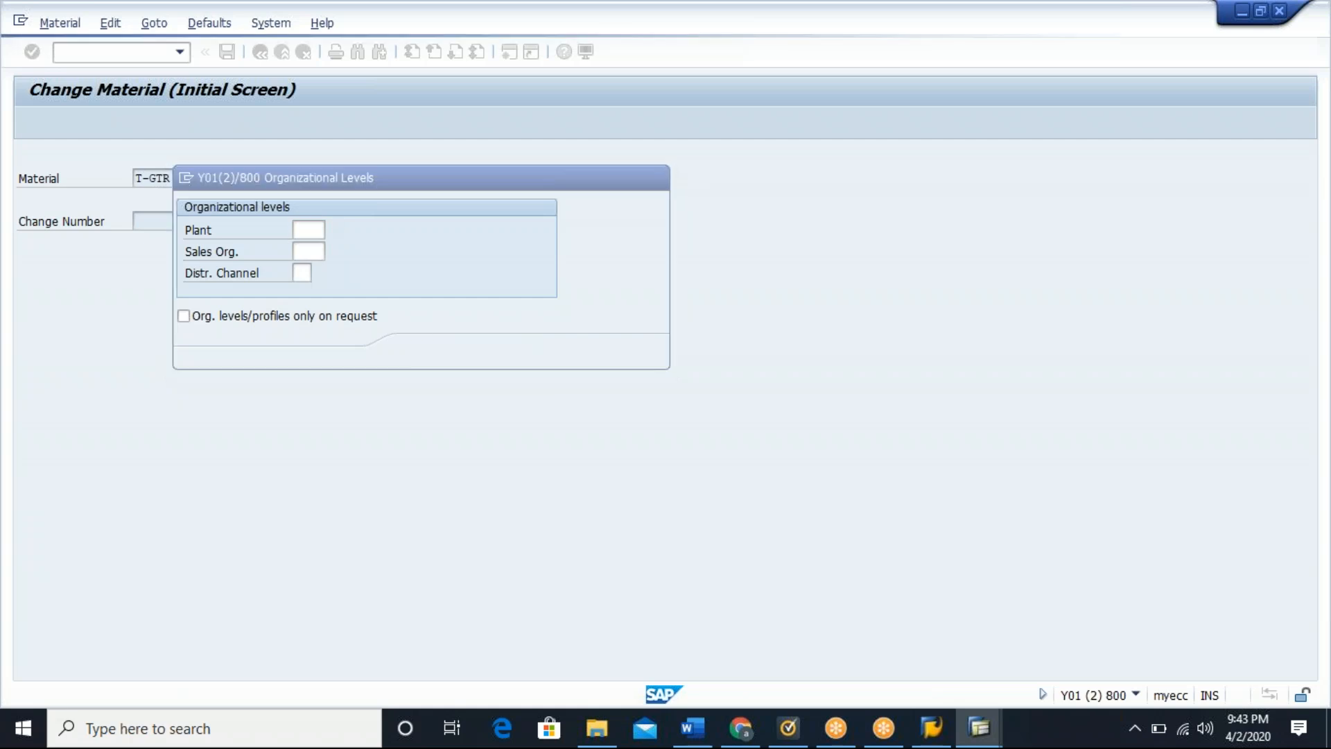
pyautogui.click(119, 405)
pyautogui.doubleClick(119, 405)
pyautogui.click(308, 253)
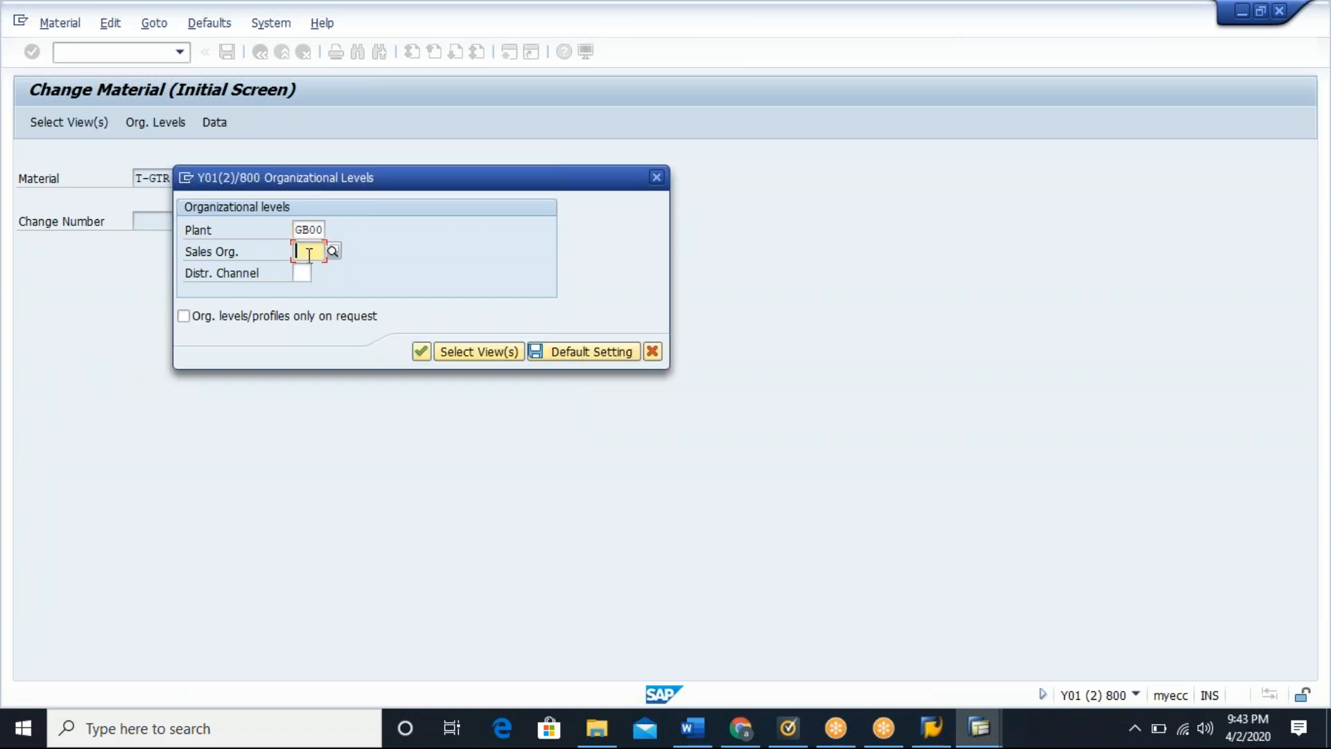
pyautogui.click(308, 253)
pyautogui.write('gb00')
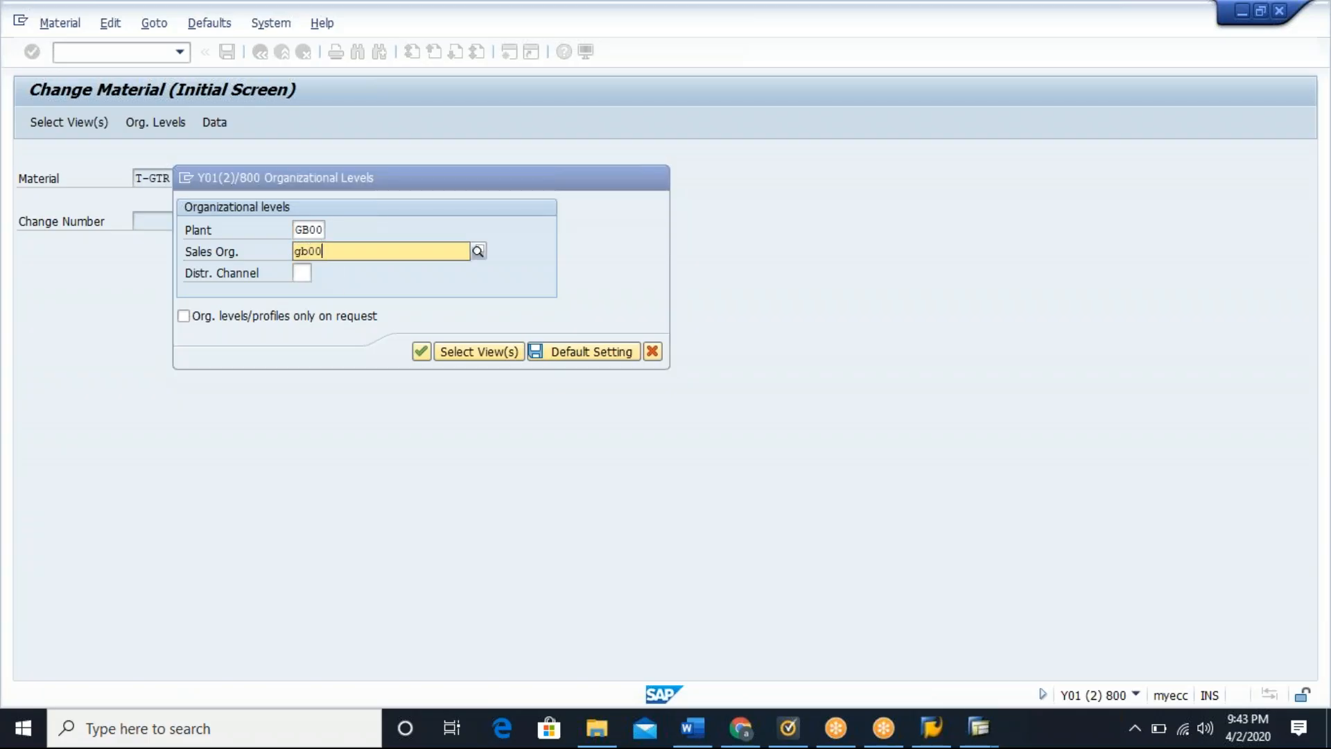
pyautogui.click(319, 288)
pyautogui.click(304, 272)
pyautogui.write('gb')
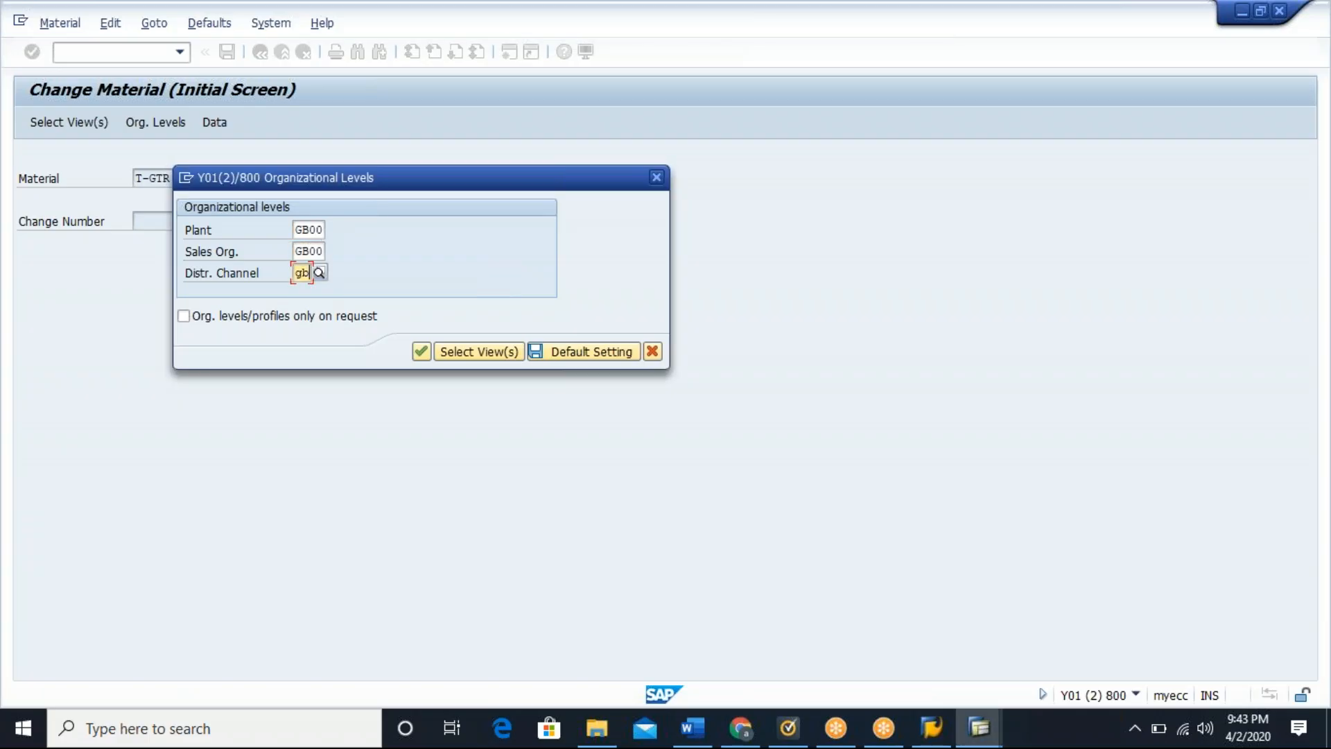
pyautogui.press('Return')
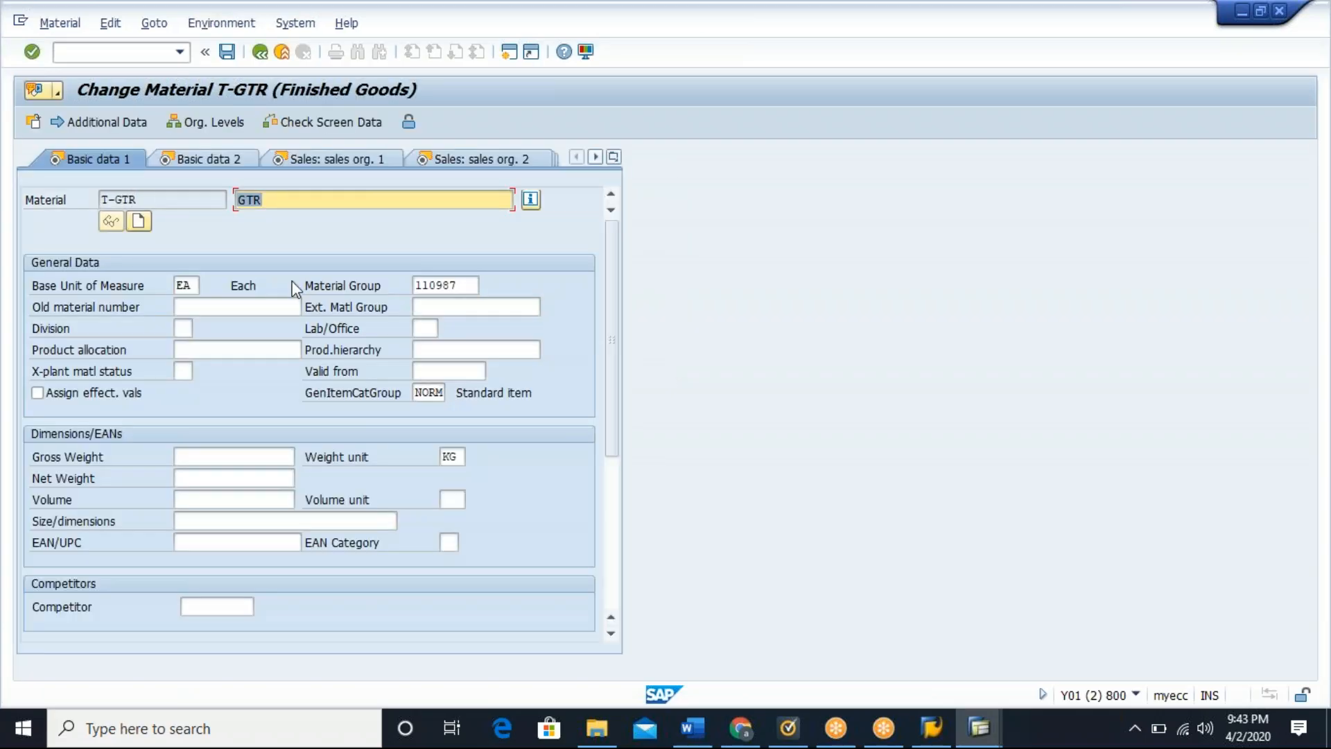
# Step: Set the material's gross weight to 100 KG and net weight to 80 KG in its basic data, and save it
pyautogui.click(233, 455)
pyautogui.write('100')
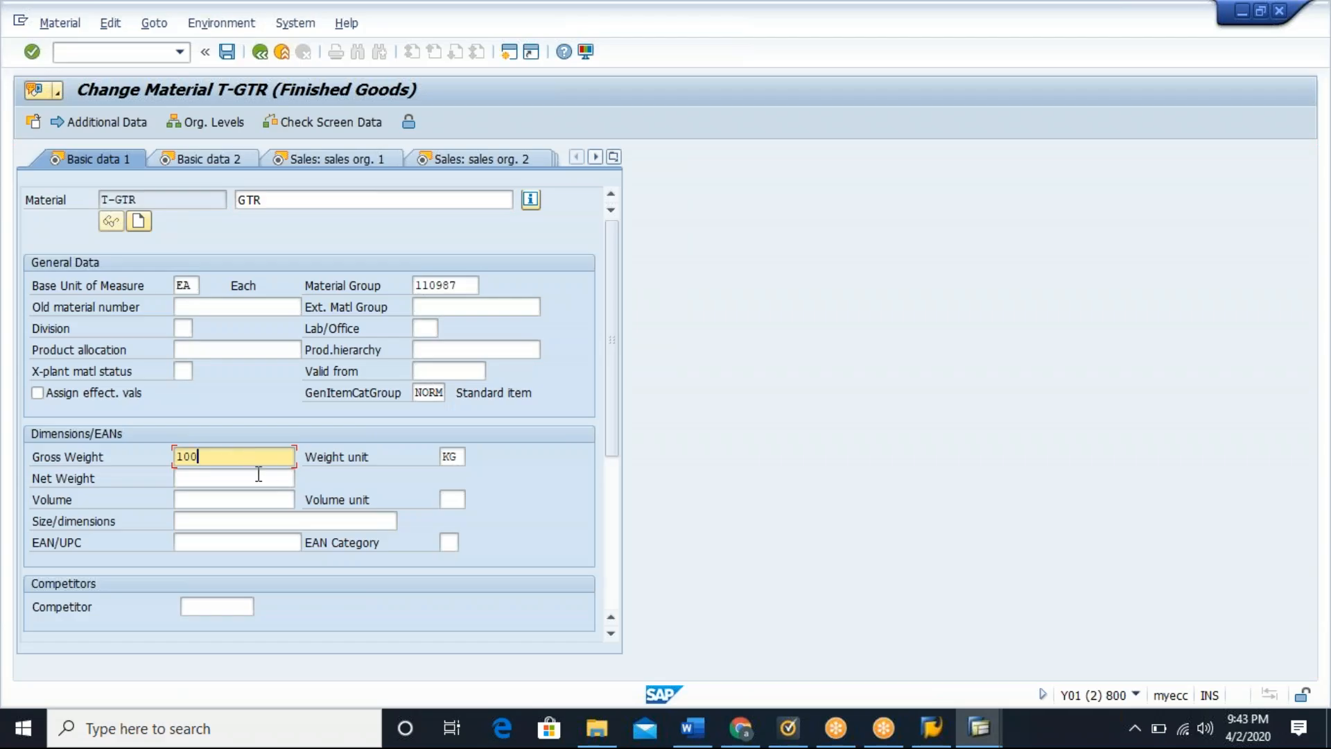
pyautogui.click(247, 479)
pyautogui.write('50')
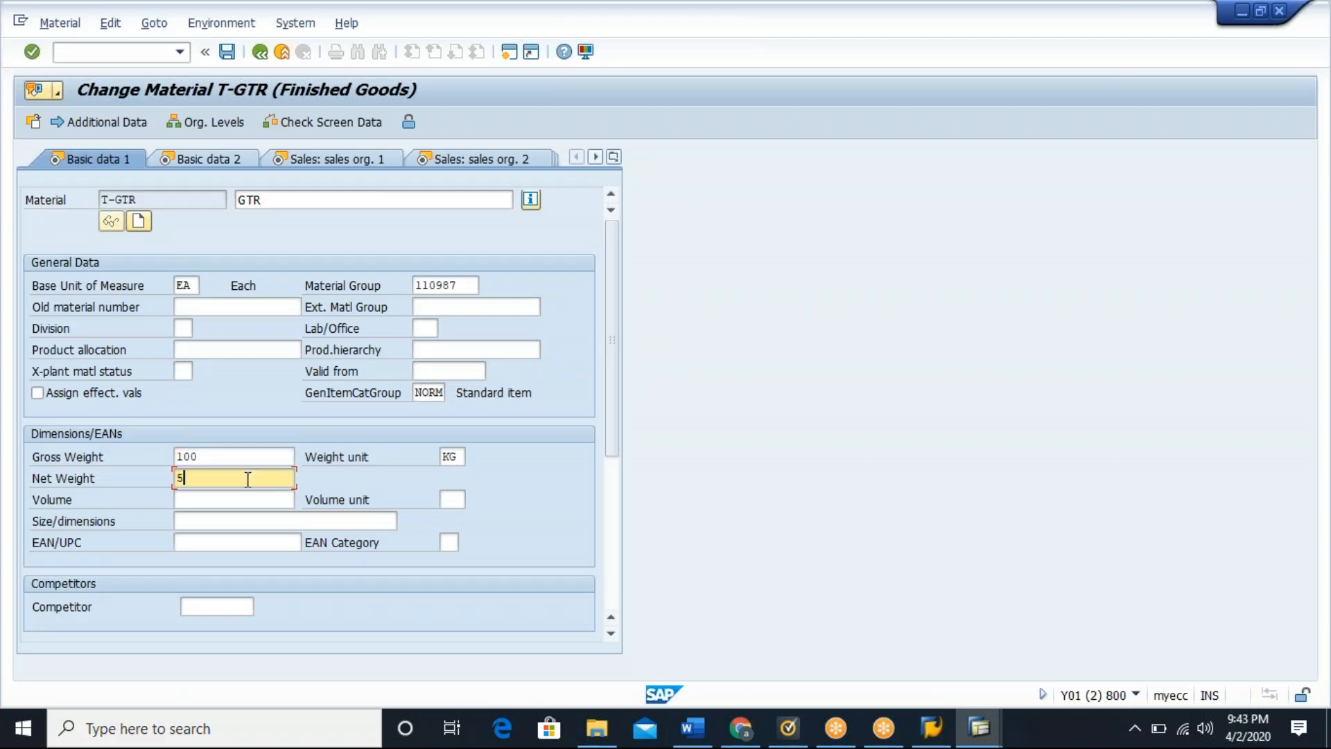
pyautogui.press('BackSpace')
pyautogui.press('BackSpace')
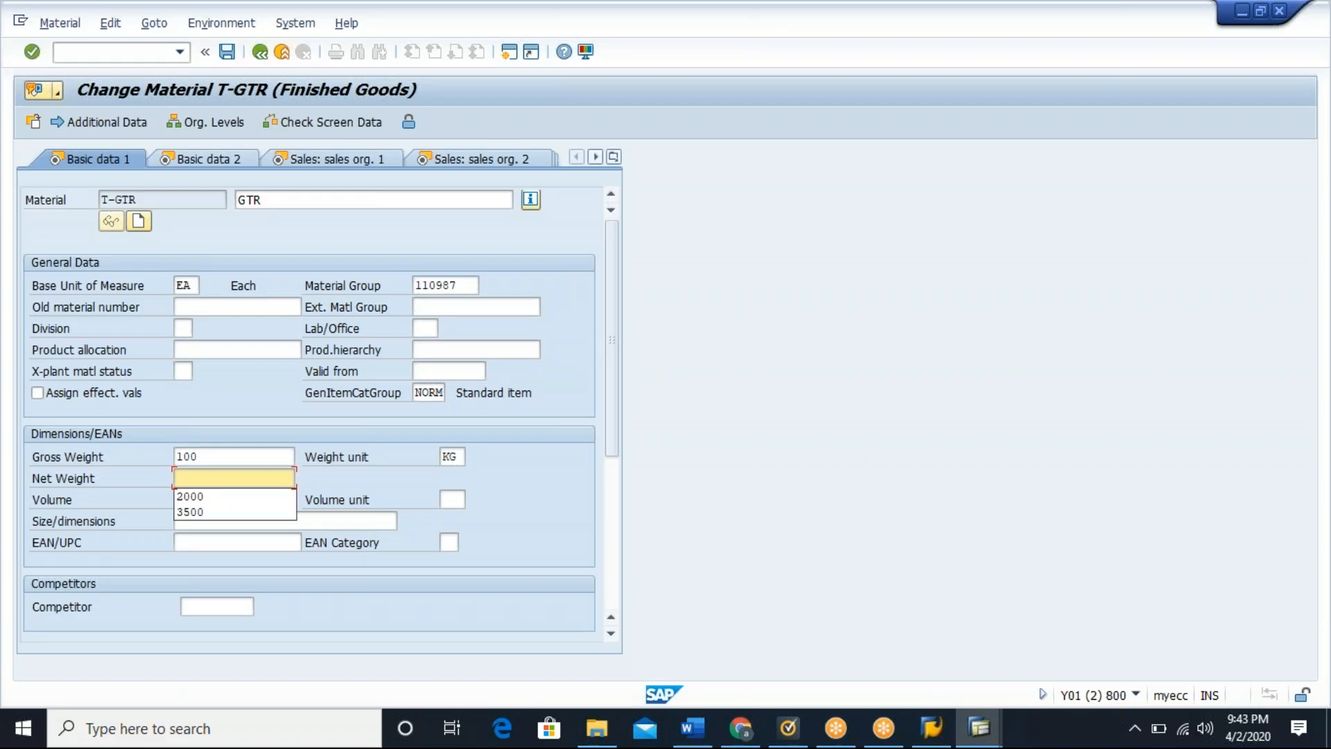
pyautogui.write('80')
pyautogui.press('Return')
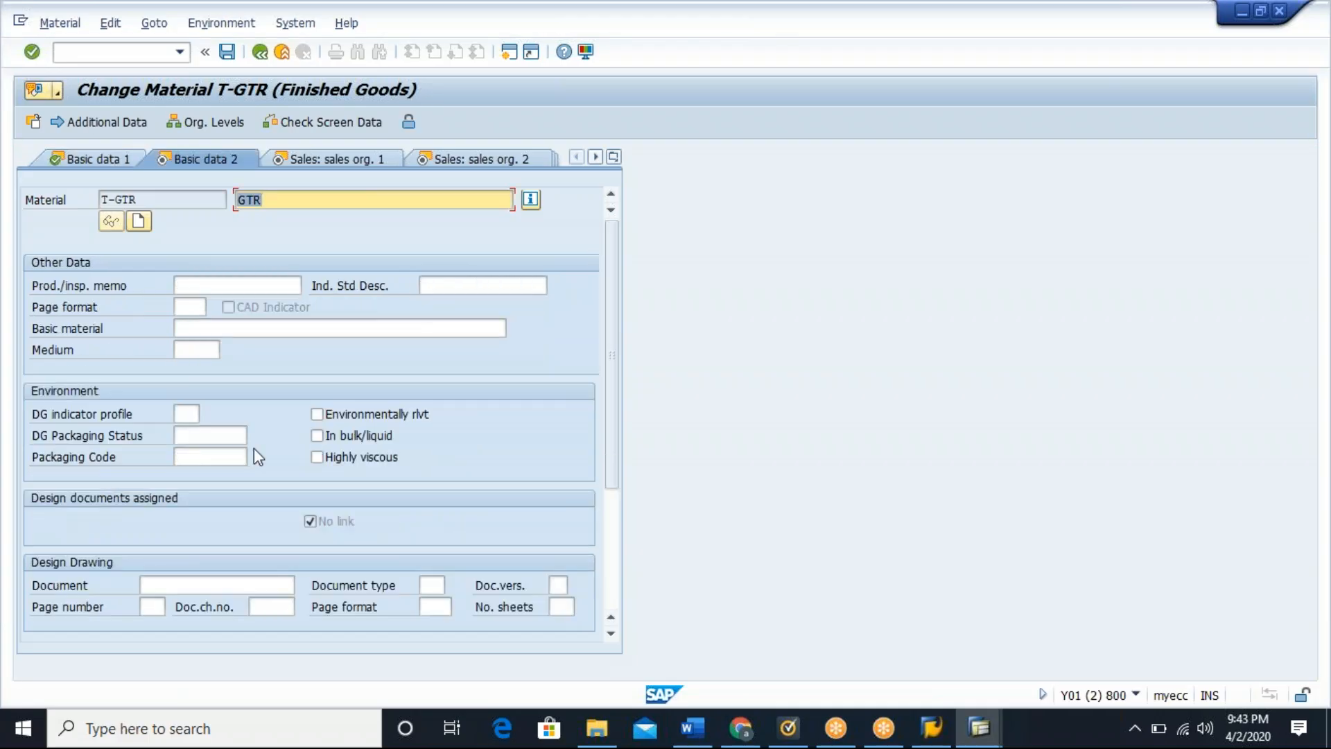
pyautogui.click(227, 52)
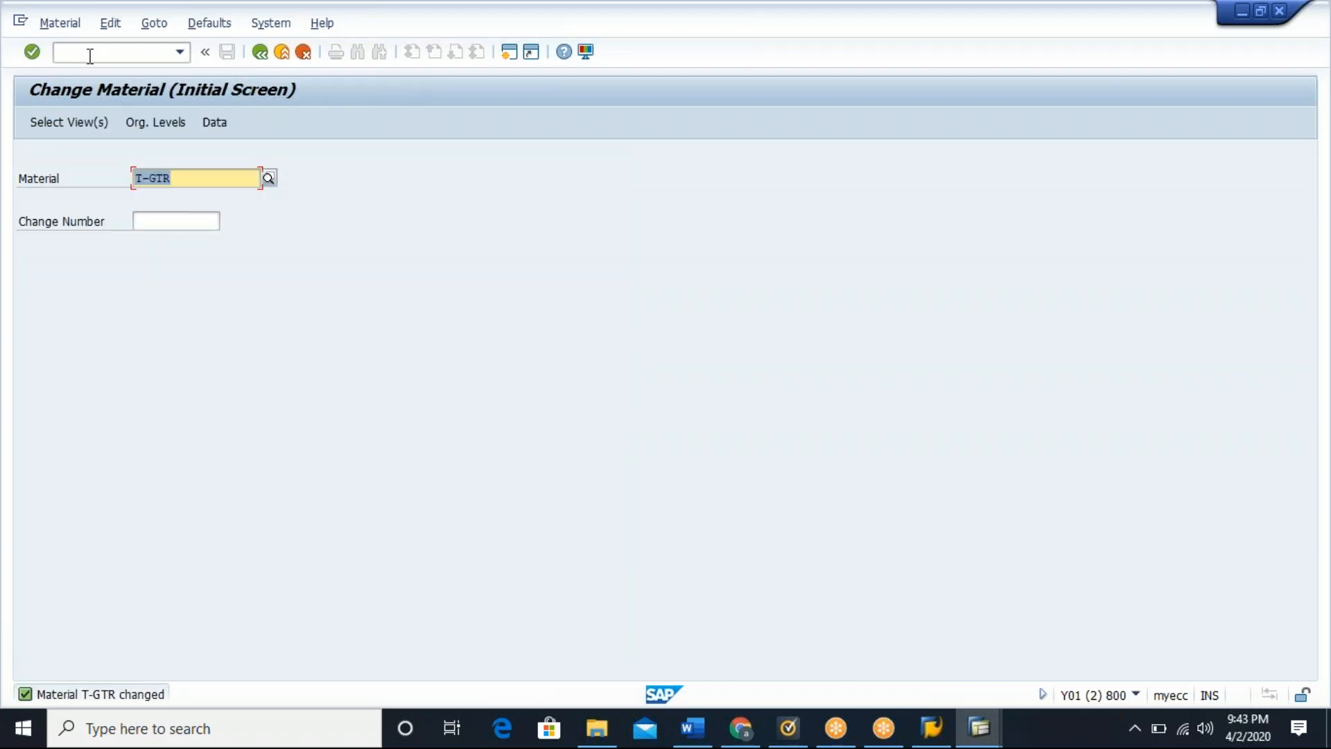
# Step: Start transaction VK11 in this session to create condition records
pyautogui.click(89, 55)
pyautogui.write('/nva0')
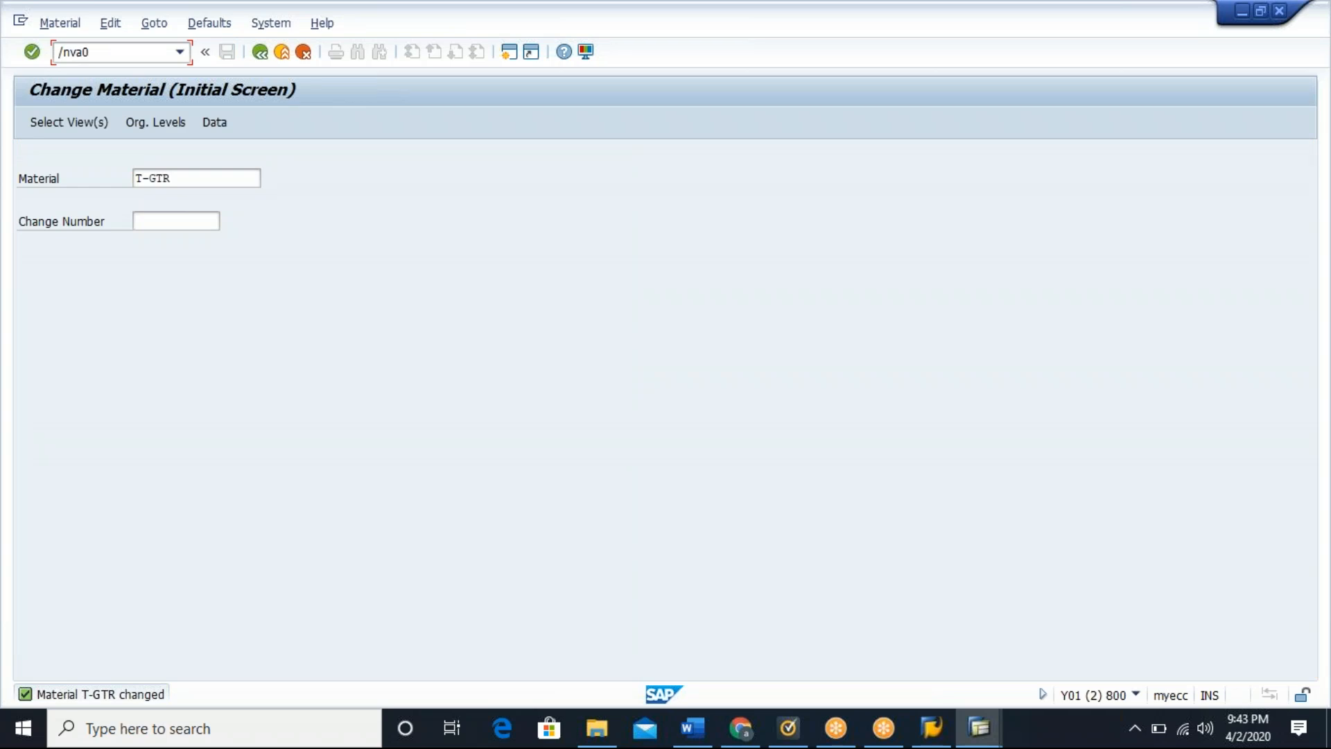
pyautogui.press('BackSpace')
pyautogui.press('BackSpace')
pyautogui.write('vk11')
pyautogui.press('Return')
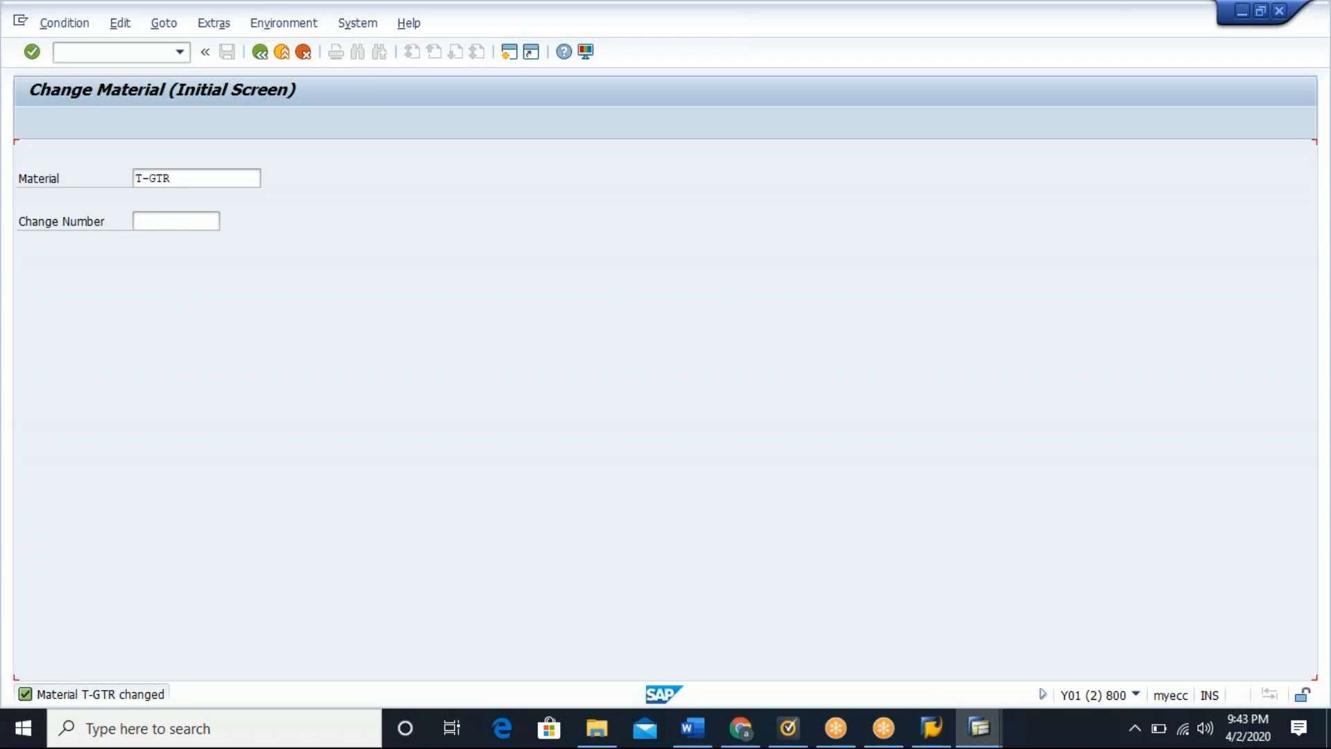
# Step: Switch back to the session with the KF00 fast entry and exit it, discarding the FOB freight record
pyautogui.hotkey('alt', 'Tab')
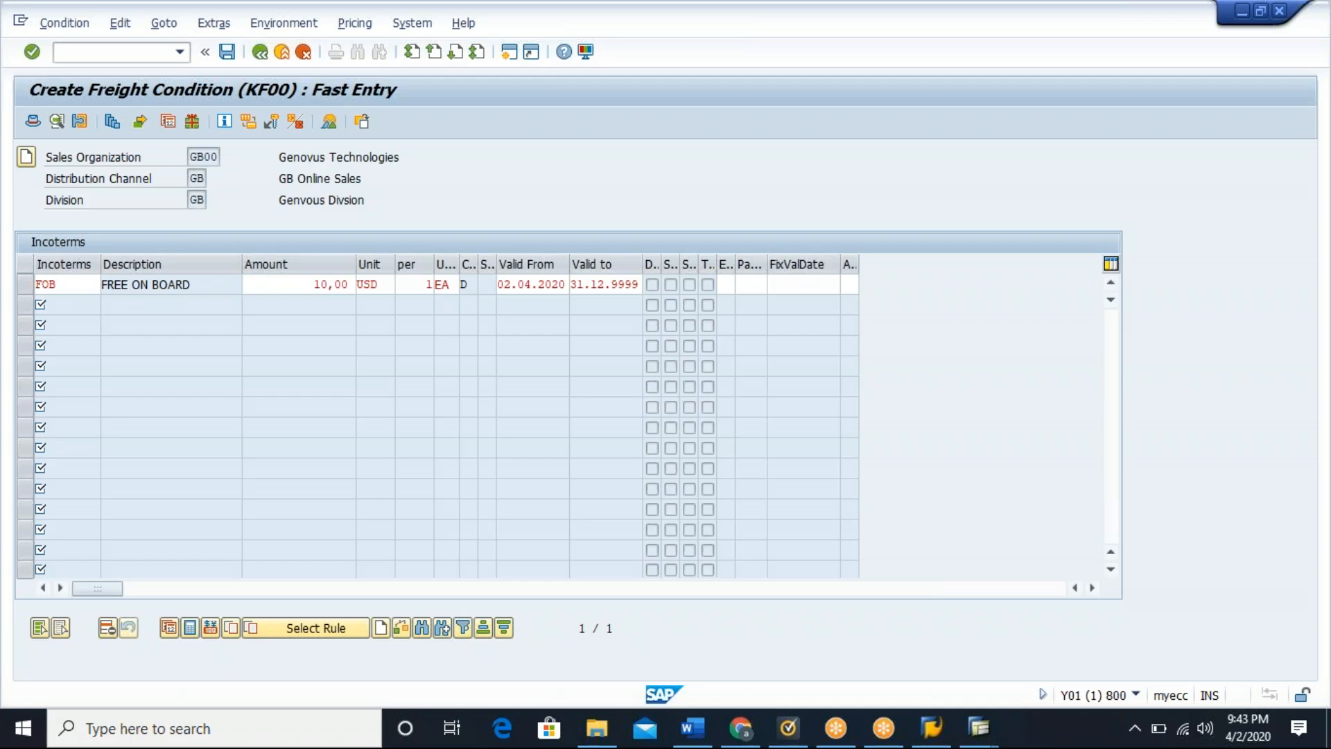
pyautogui.click(283, 54)
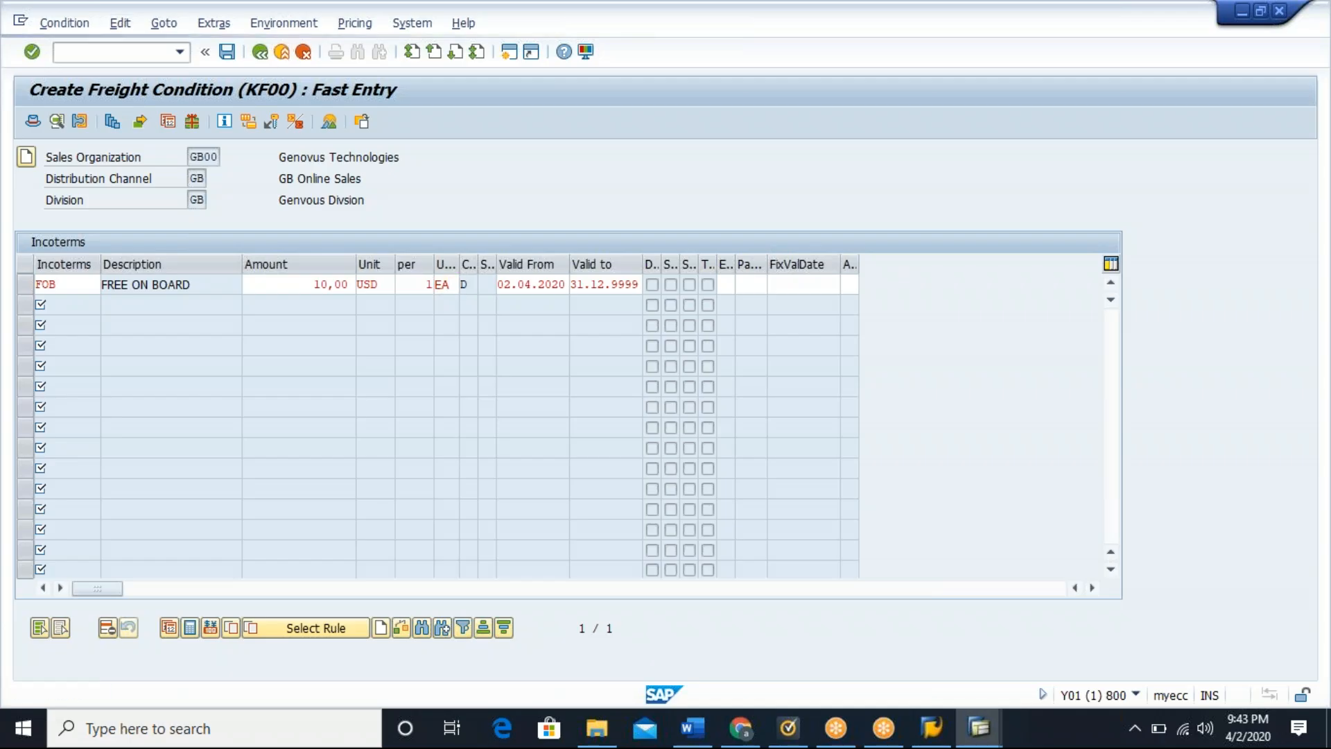
pyautogui.click(264, 359)
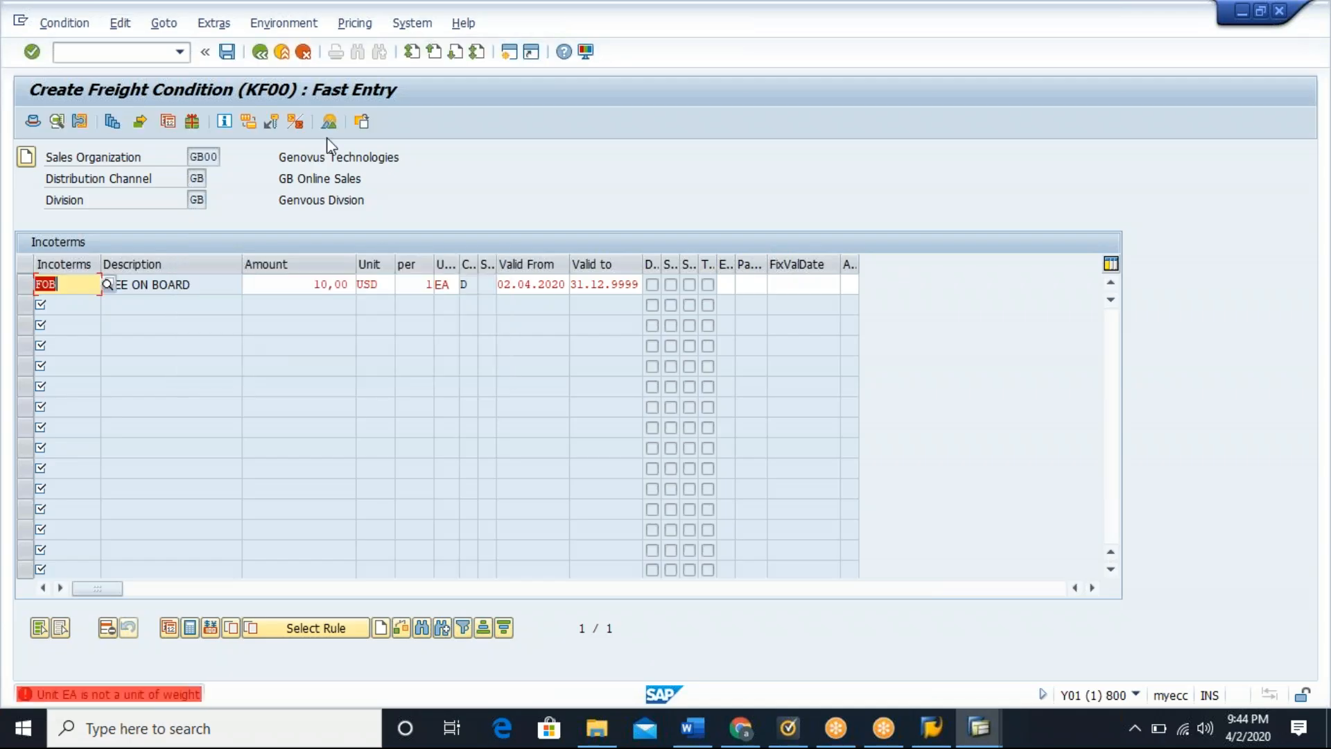
pyautogui.click(303, 53)
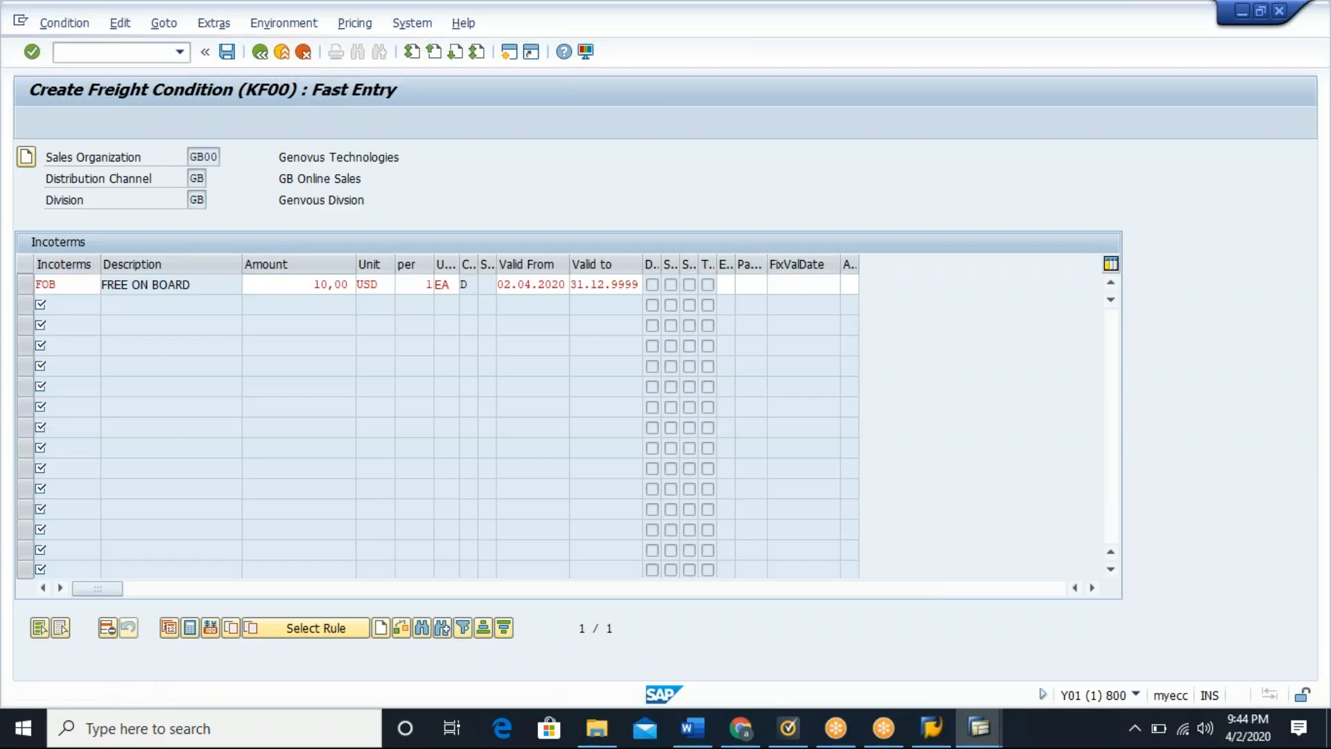
pyautogui.click(281, 395)
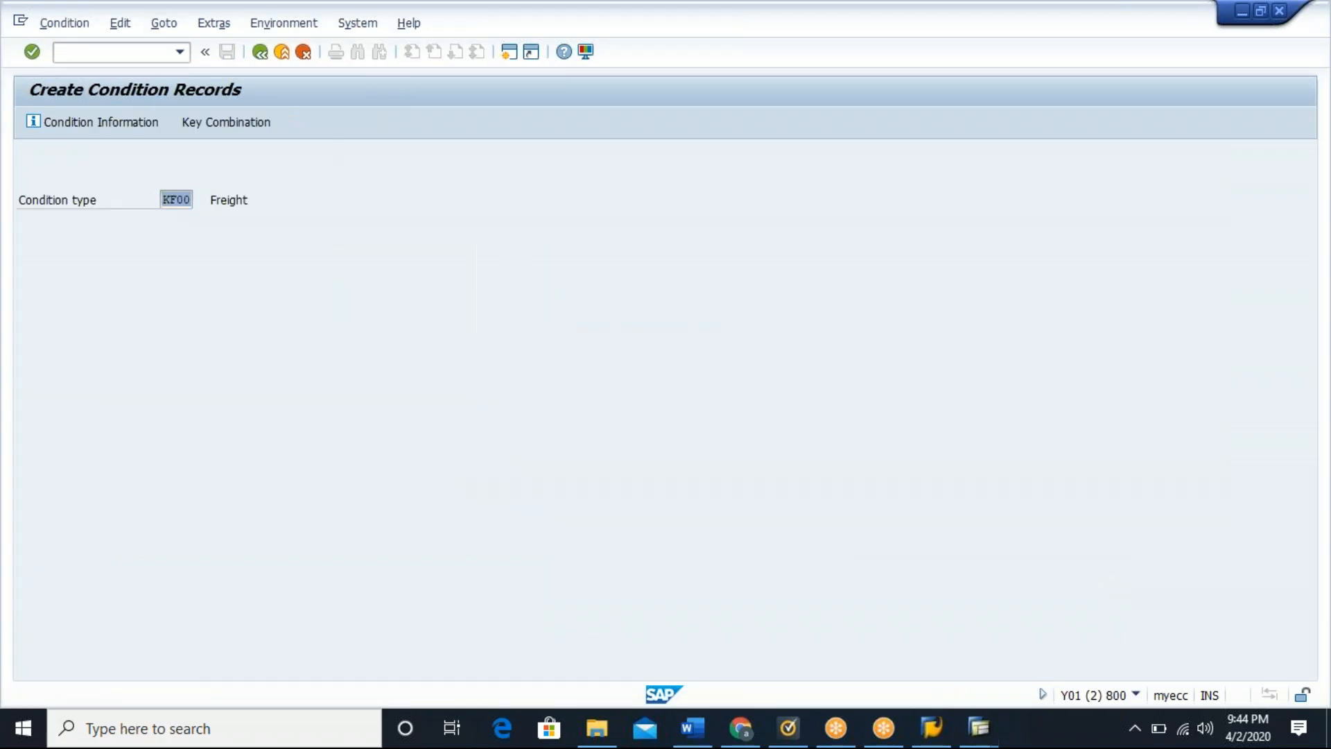
# Step: Open the KF00 freight condition fast entry using the Incoterms key combination
pyautogui.press('Return')
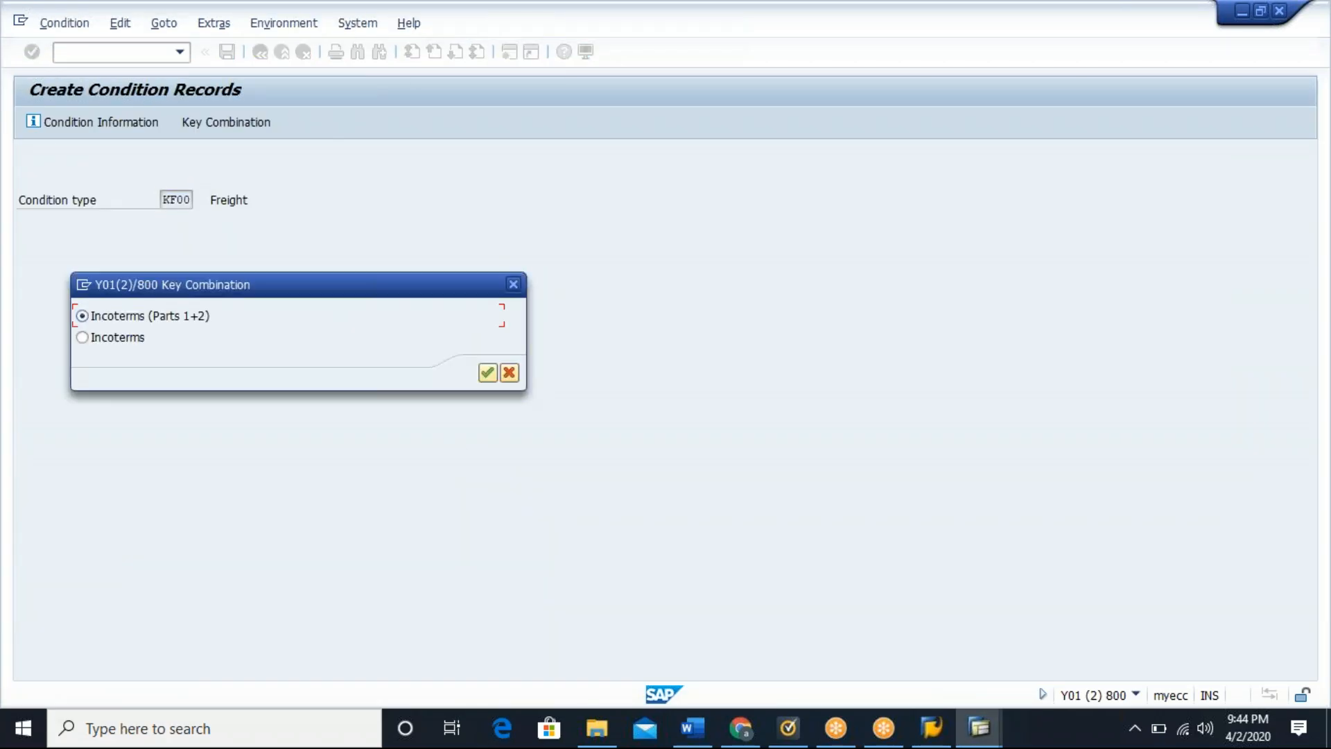
pyautogui.click(136, 343)
pyautogui.click(488, 375)
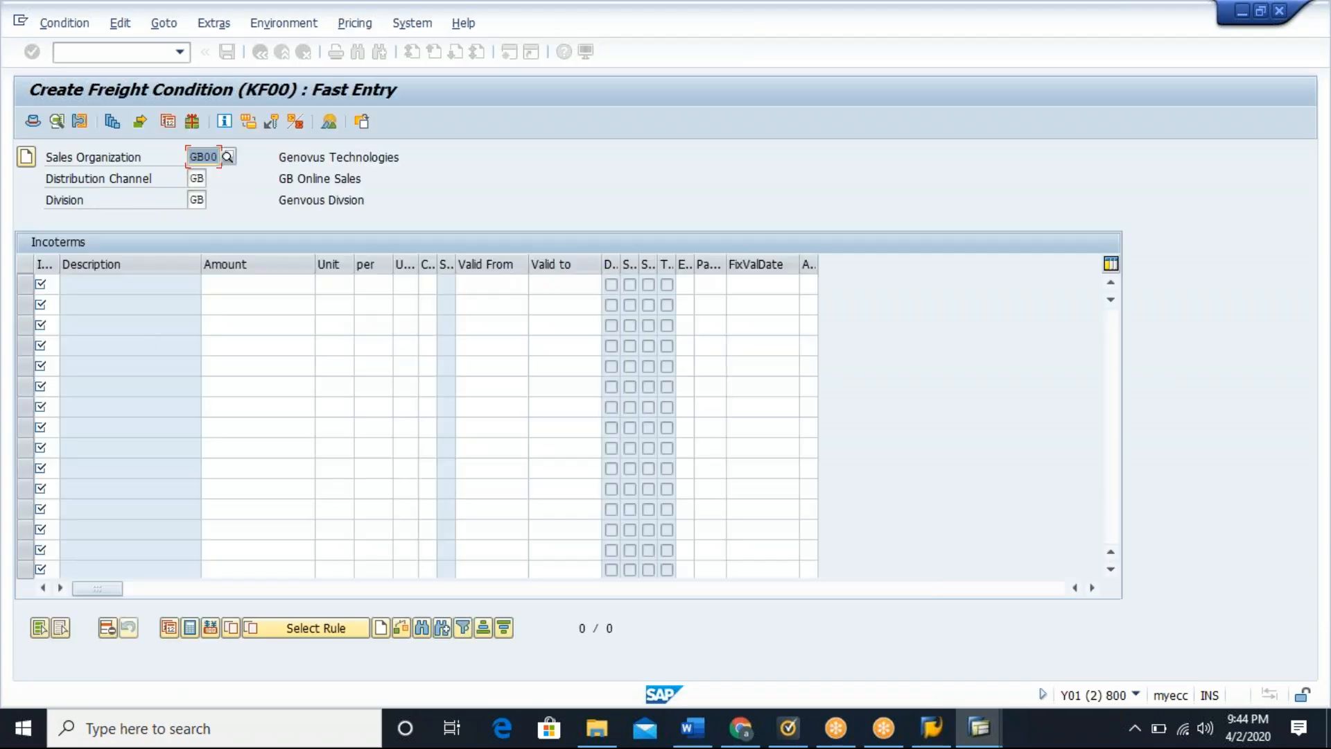
# Step: Create a freight condition record for incoterms FOB with an amount of 10 USD per 1 KG and save it
pyautogui.click(53, 286)
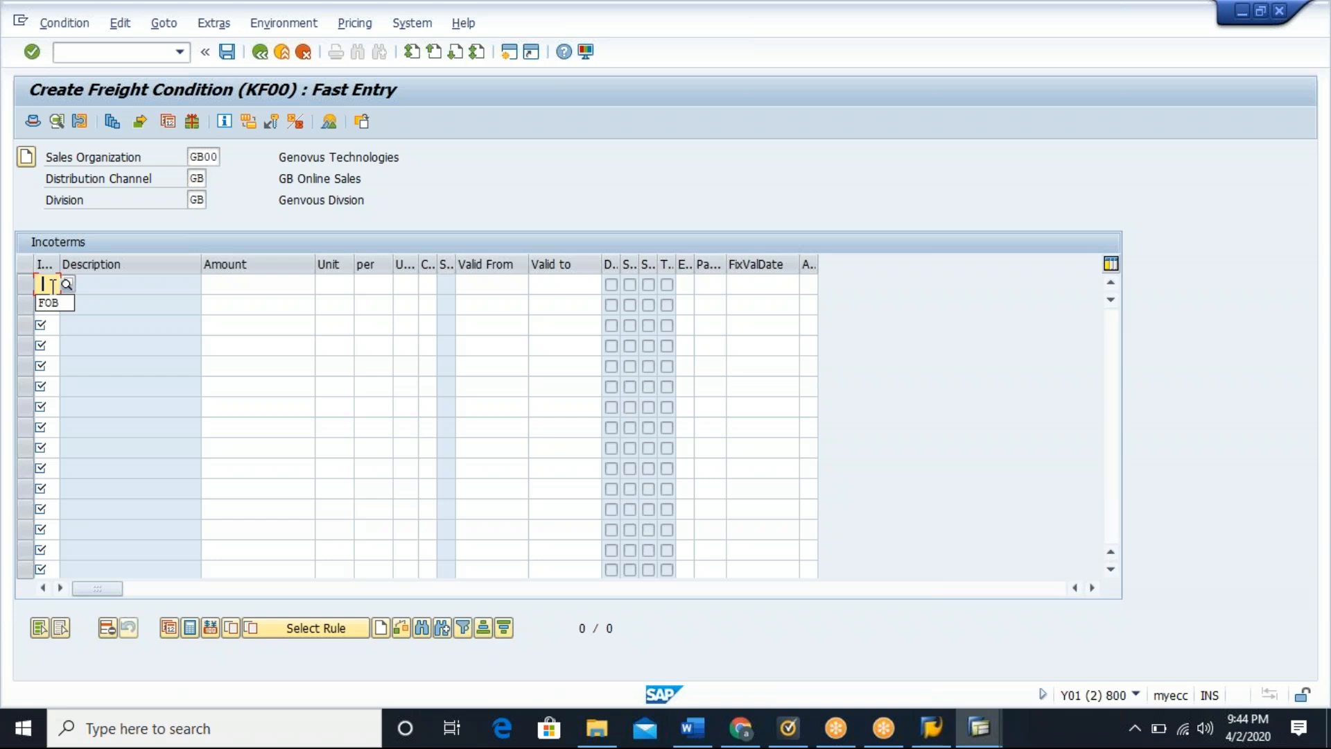
pyautogui.click(53, 303)
pyautogui.write('10')
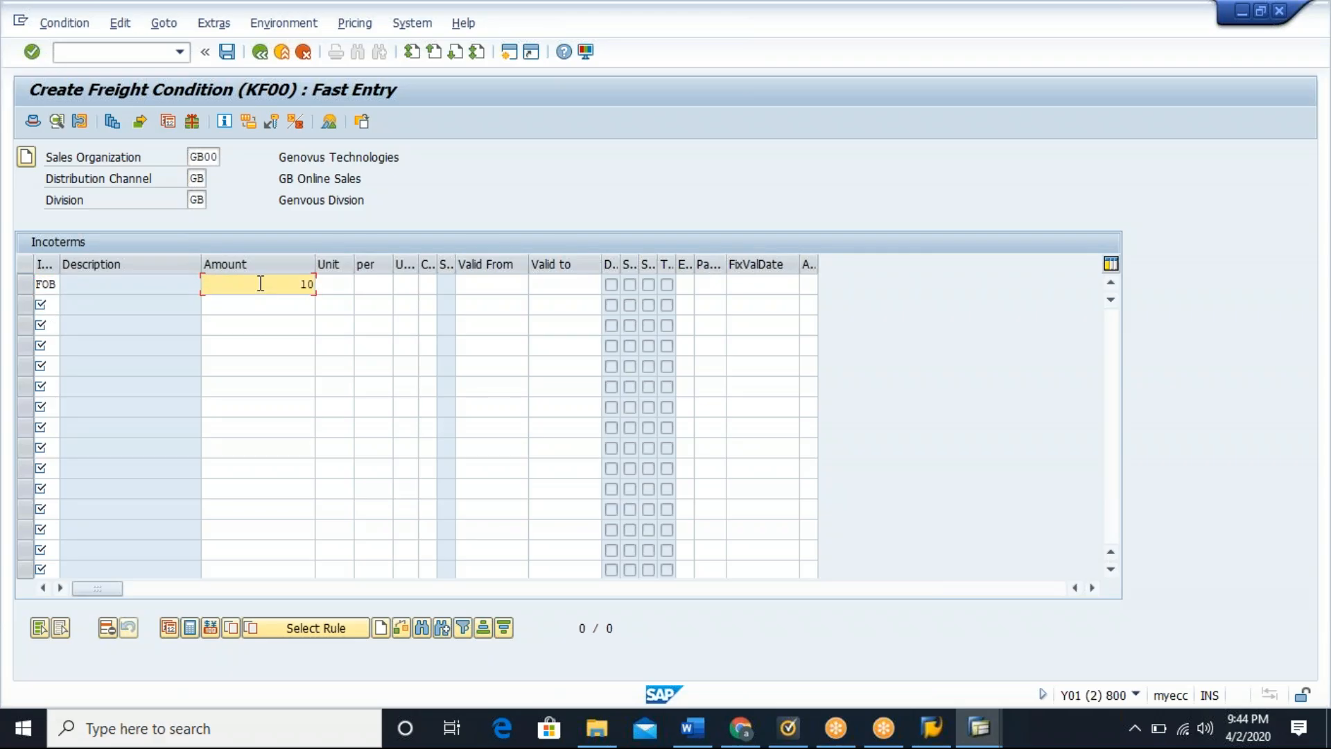
pyautogui.press('Return')
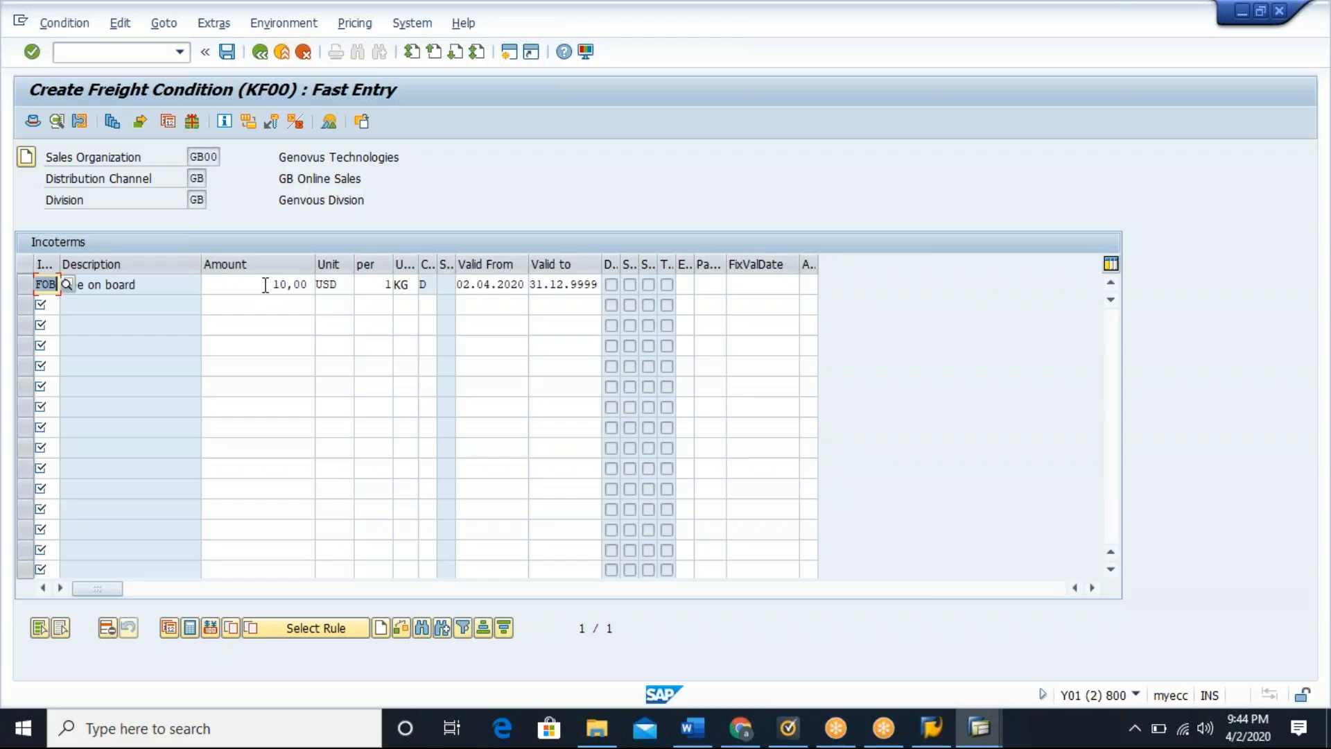
pyautogui.click(226, 55)
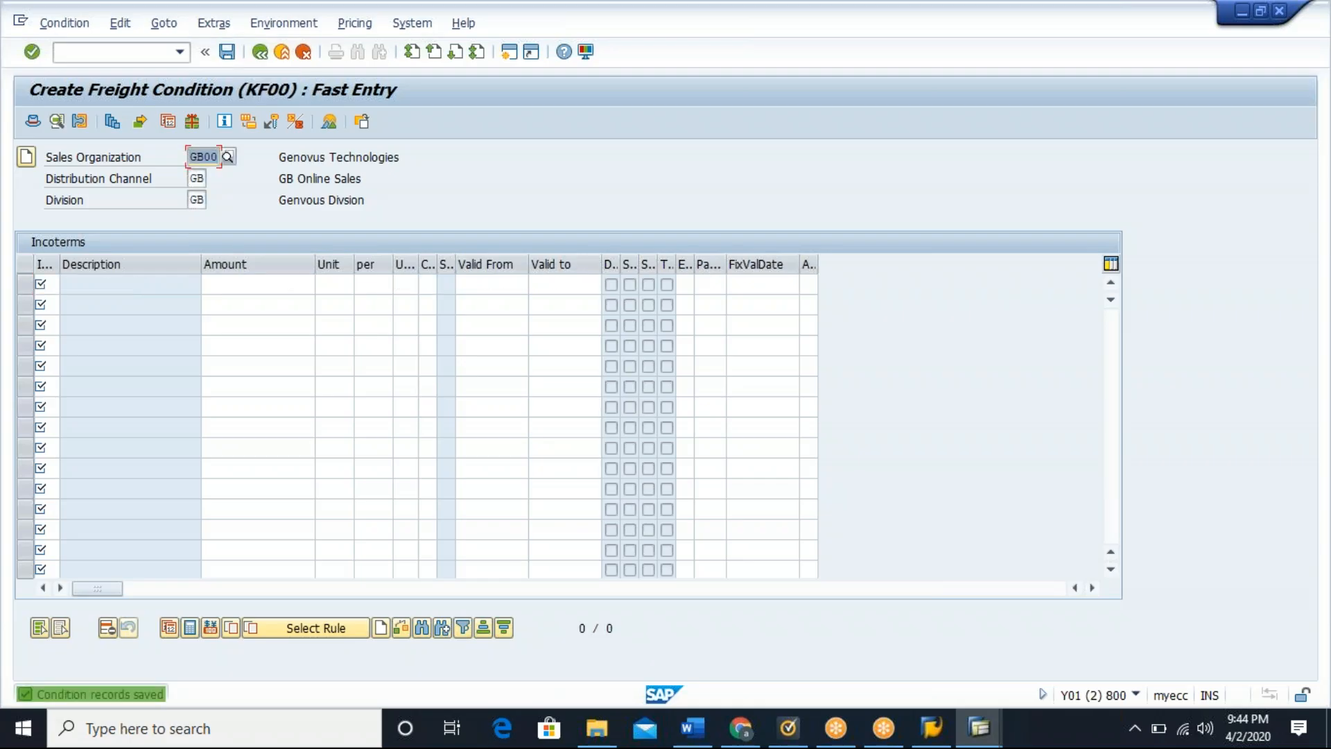
# Step: Start transaction VA01 and open a new GB standard order
pyautogui.click(97, 52)
pyautogui.write('/nva')
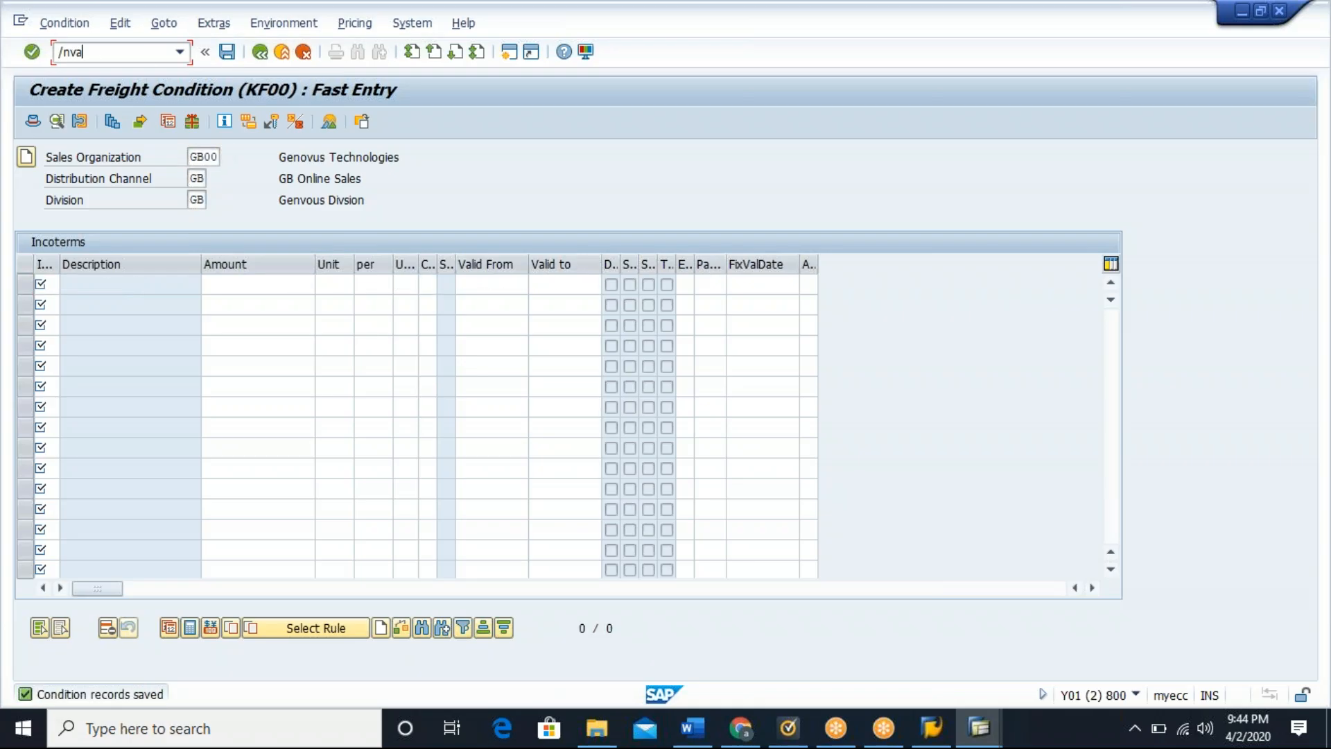
pyautogui.write('01')
pyautogui.press('Return')
pyautogui.press('Return')
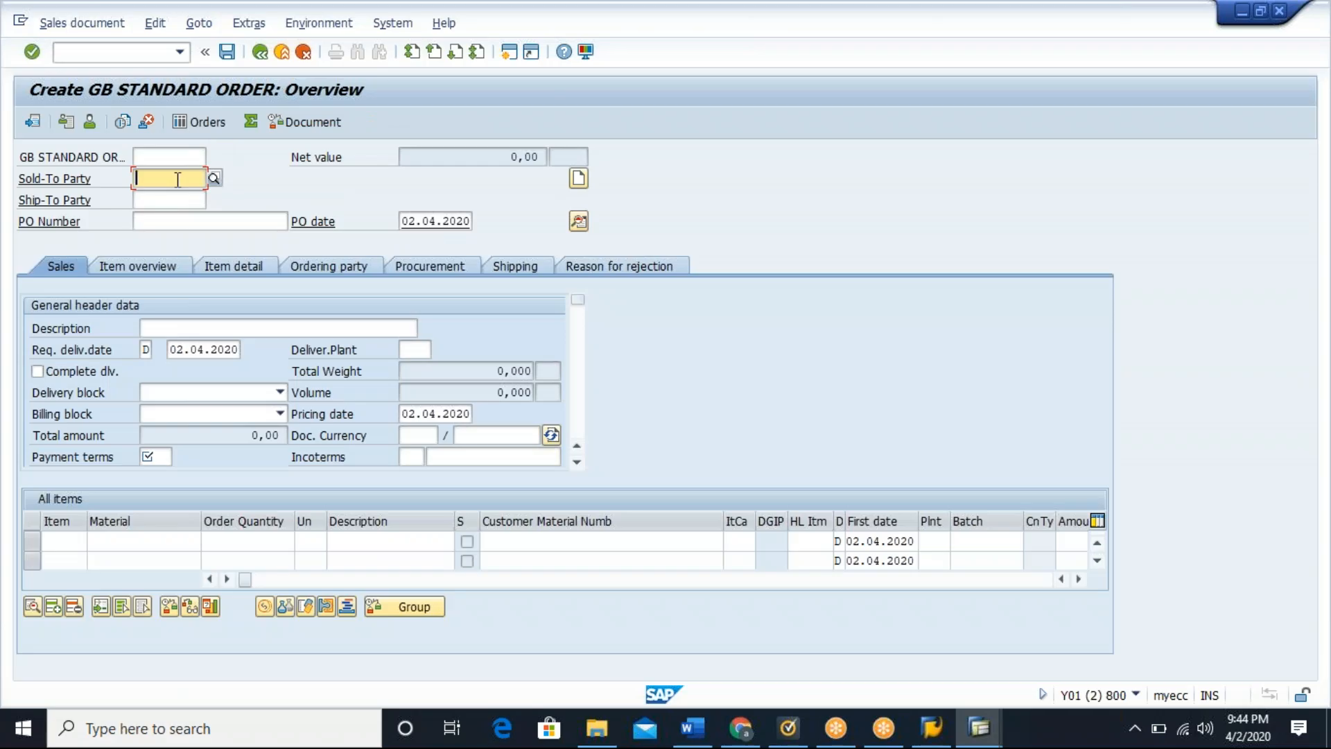
# Step: Enter the customer number as sold-to and ship-to party and set the PO reference to "April 2nd 2020- test3"
pyautogui.click(159, 179)
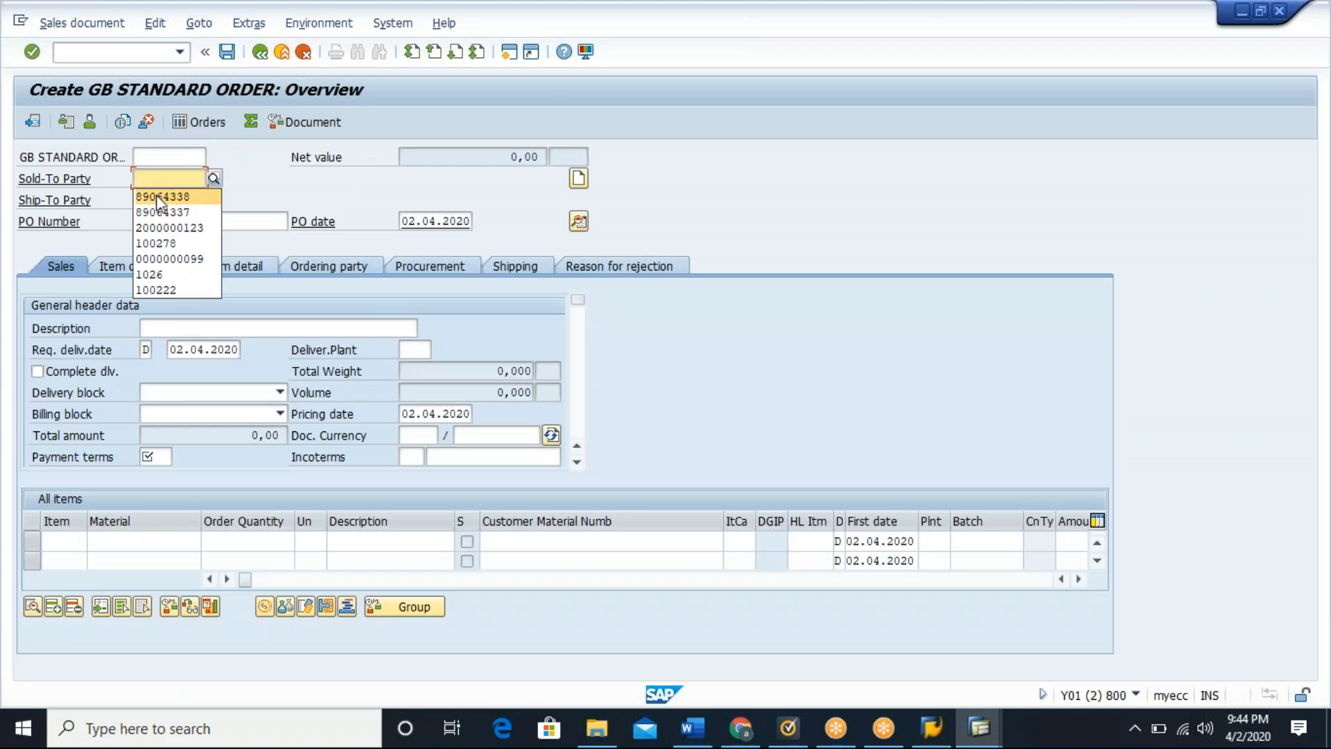
pyautogui.click(159, 196)
pyautogui.click(170, 199)
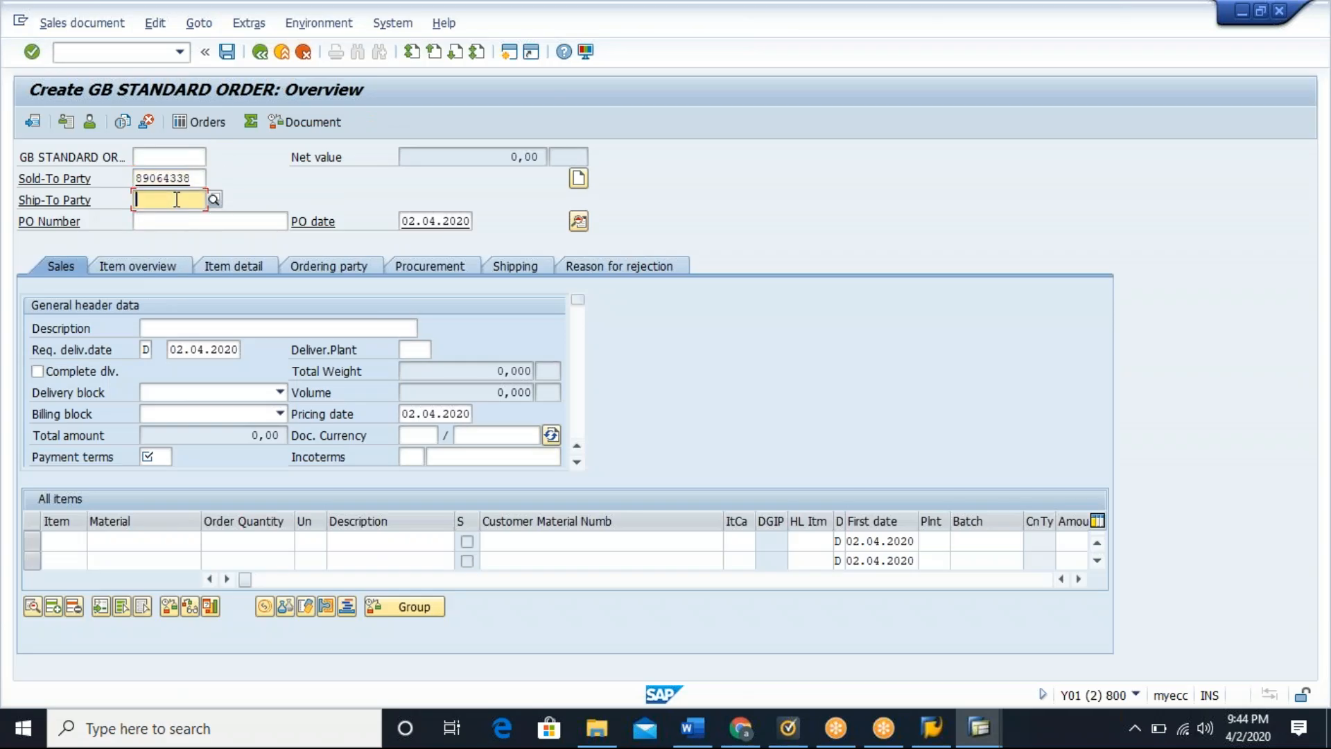
pyautogui.click(167, 218)
pyautogui.click(196, 221)
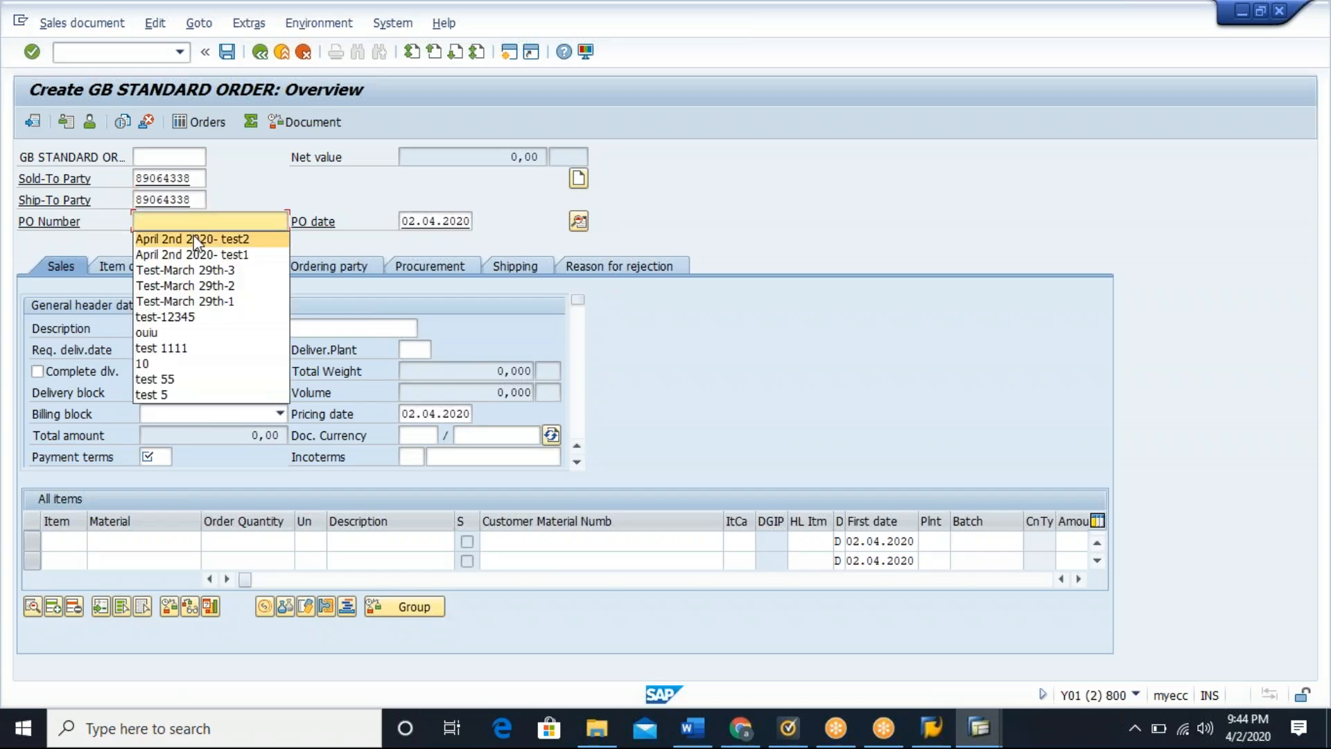
pyautogui.click(195, 239)
pyautogui.press('BackSpace')
pyautogui.write('3')
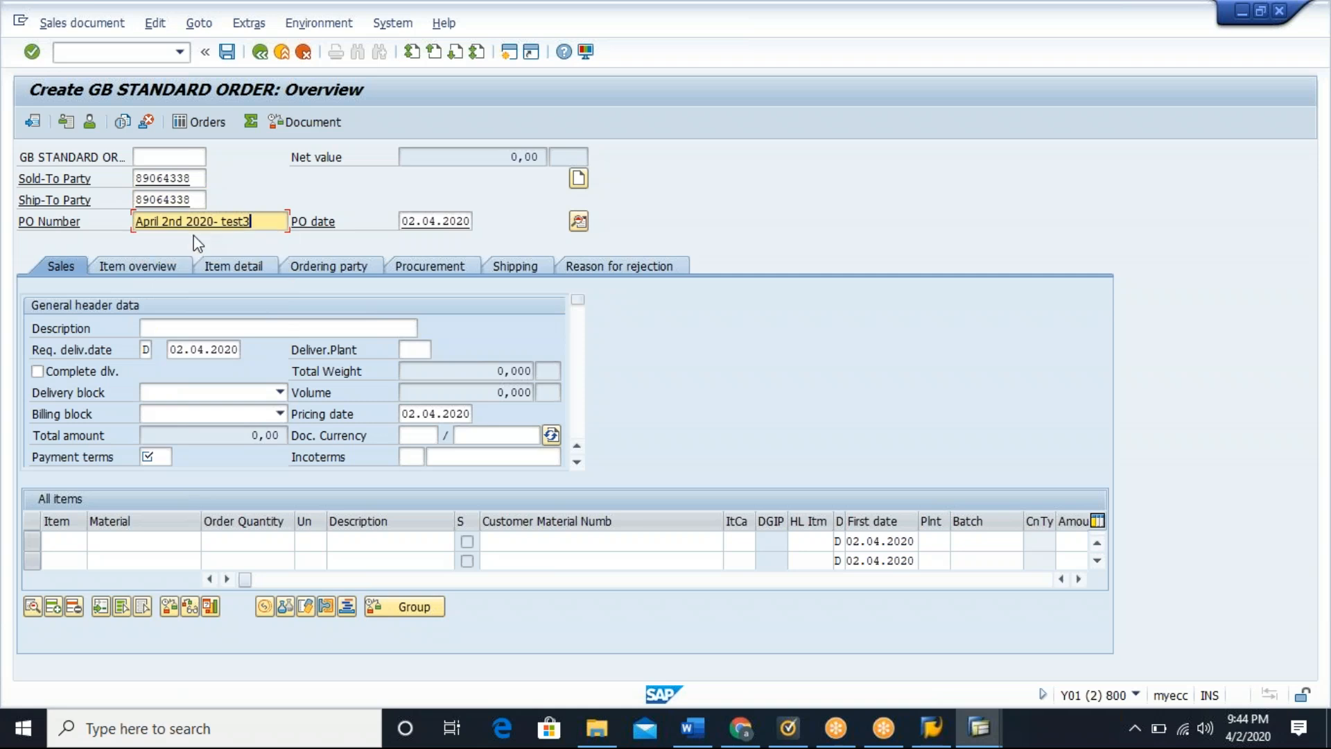
# Step: Add material T-GTR with an order quantity of 100 as the order's first item
pyautogui.click(134, 539)
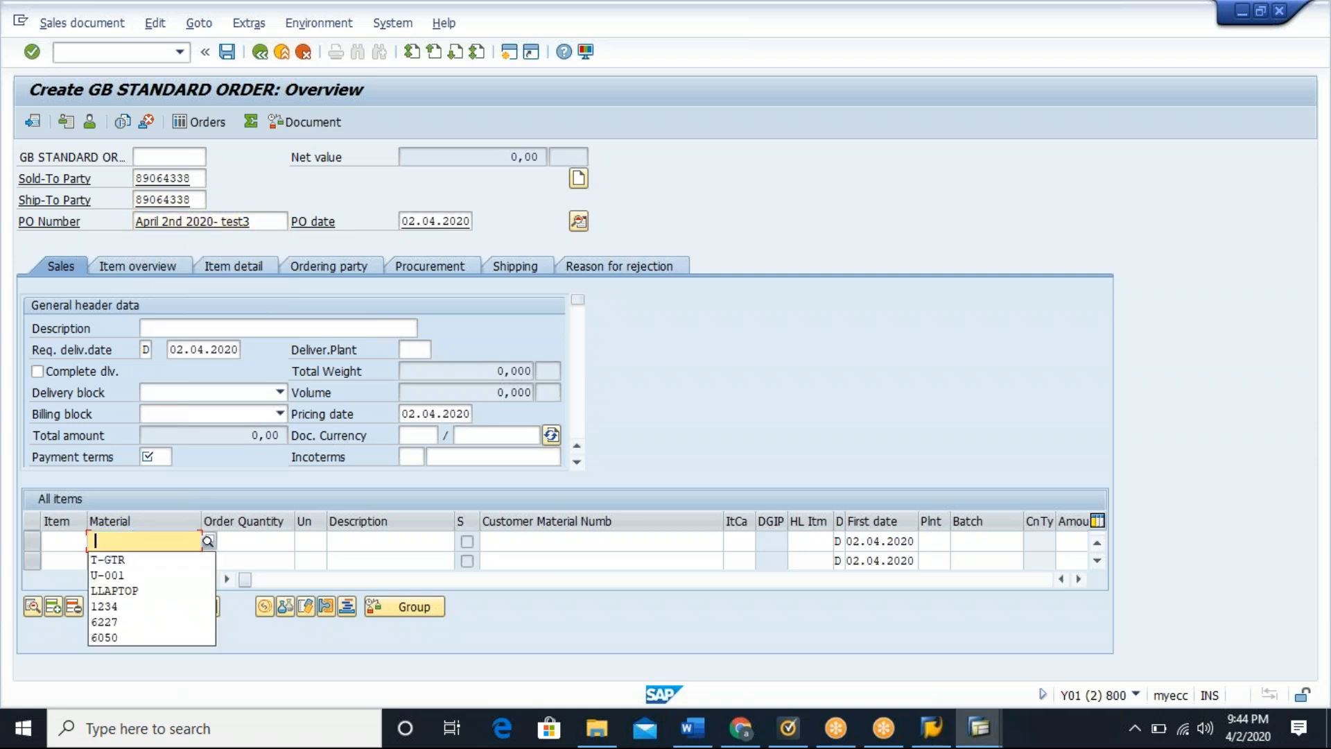
pyautogui.click(111, 560)
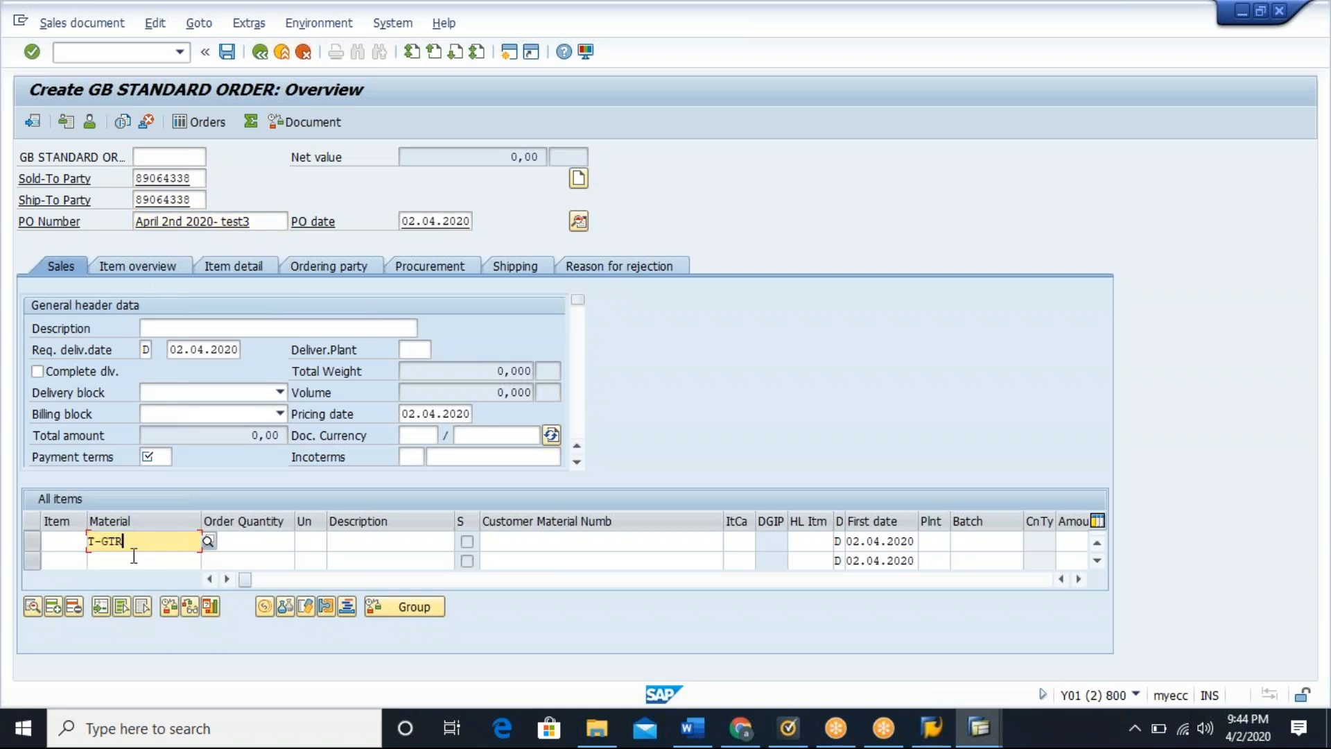
pyautogui.click(256, 544)
pyautogui.write('100')
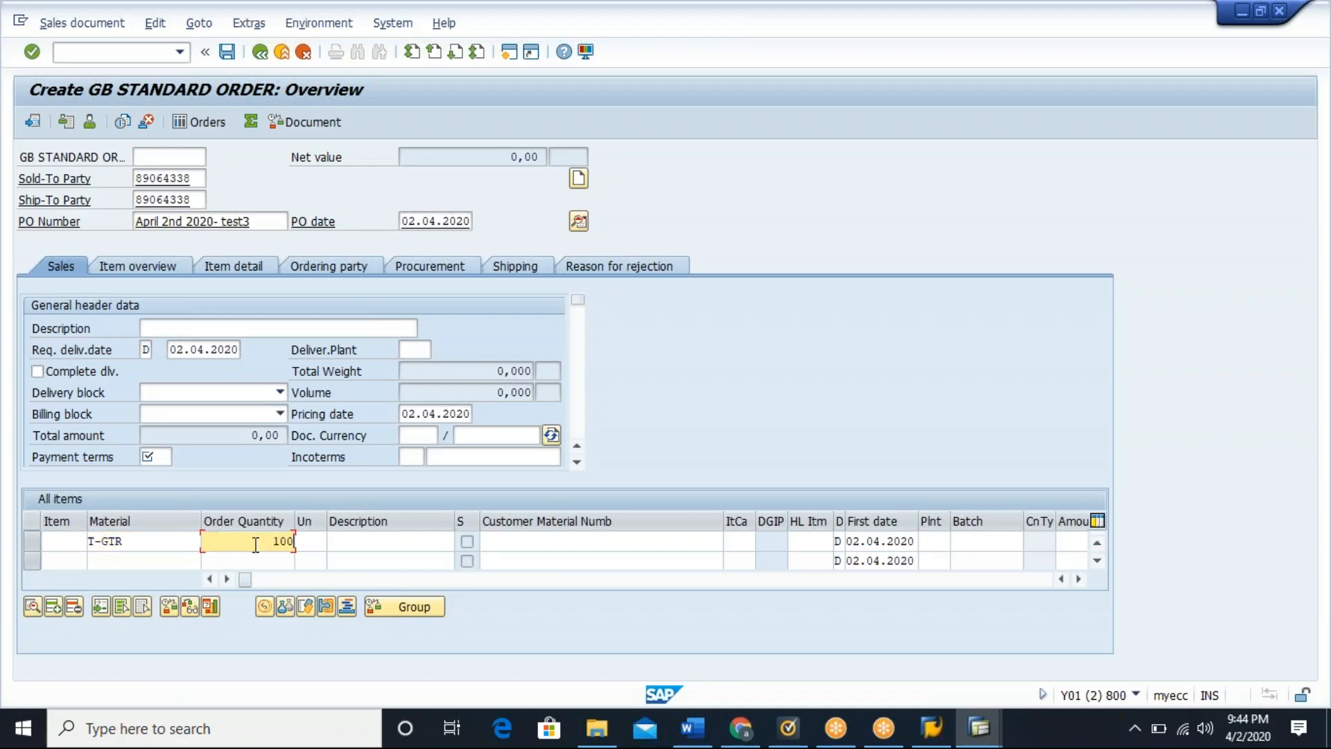
pyautogui.press('Return')
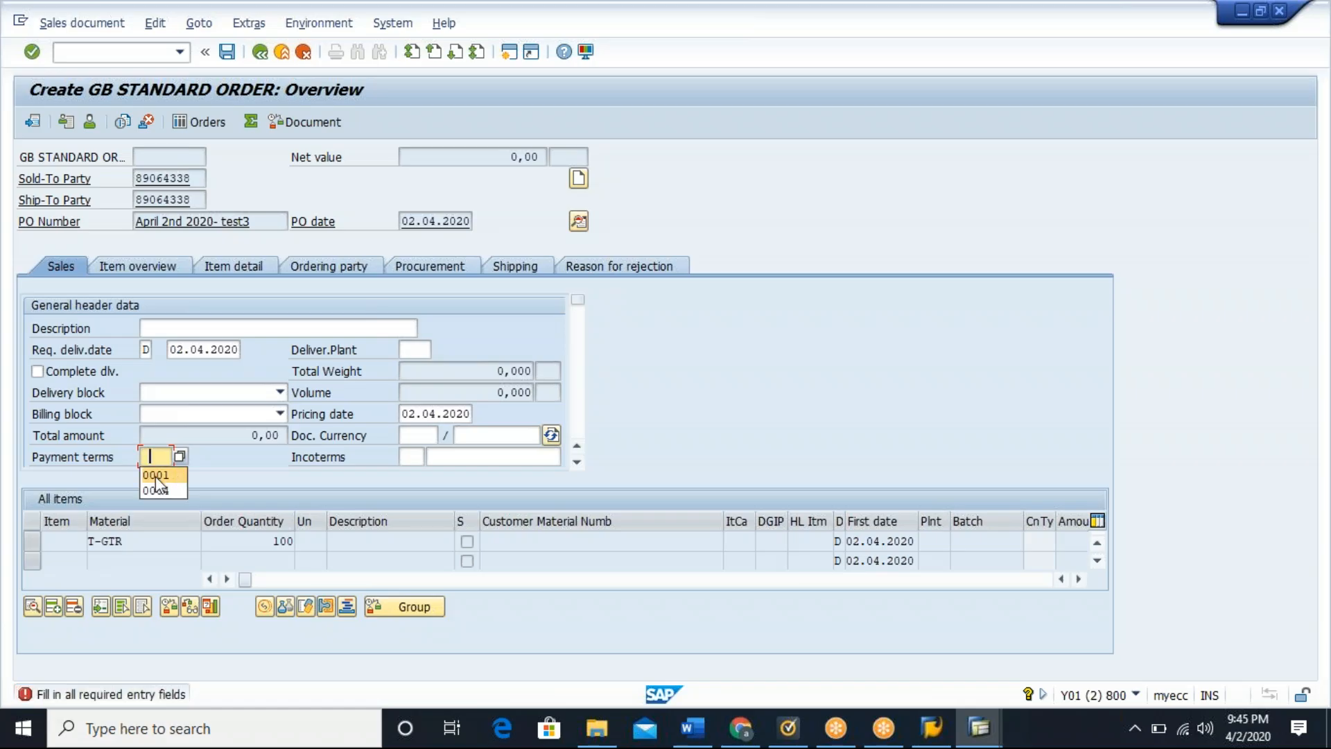
# Step: Set payment terms 0001 and incoterms FOB with location FOB, accepting the freight redetermination
pyautogui.click(410, 457)
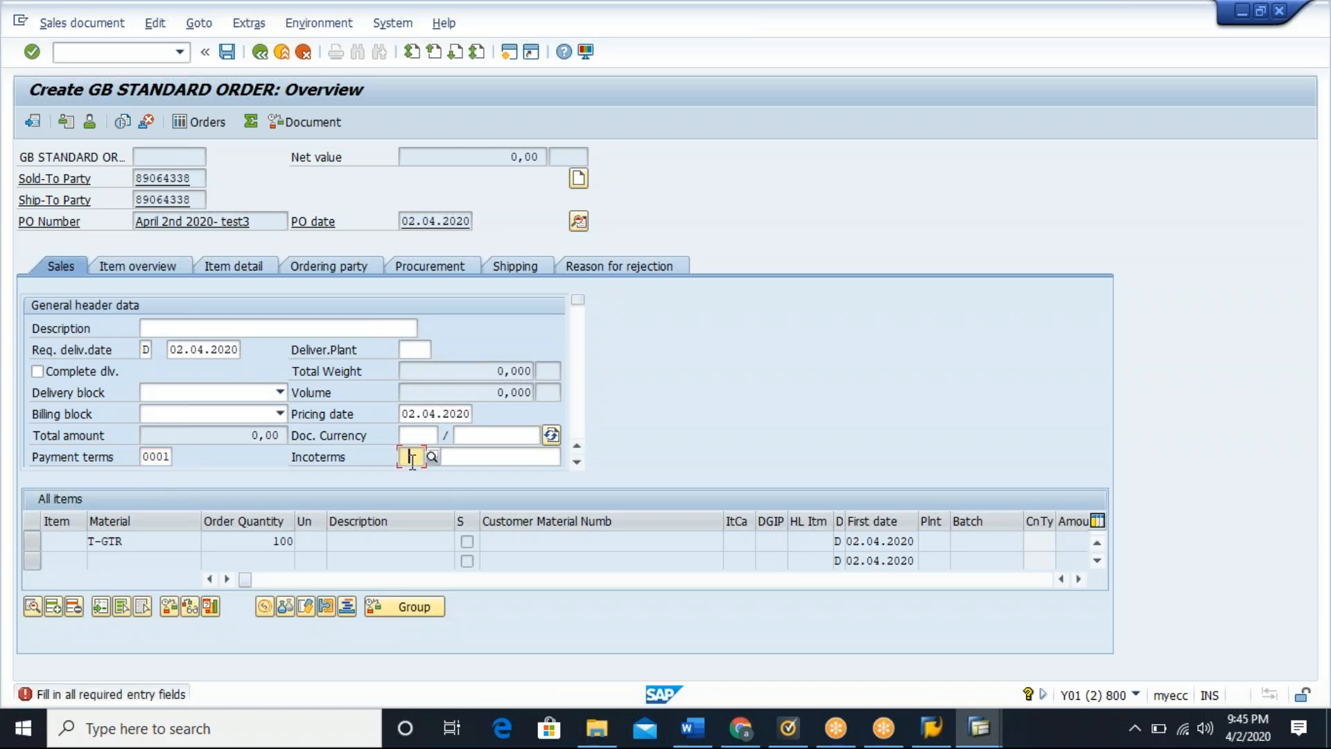
pyautogui.click(503, 457)
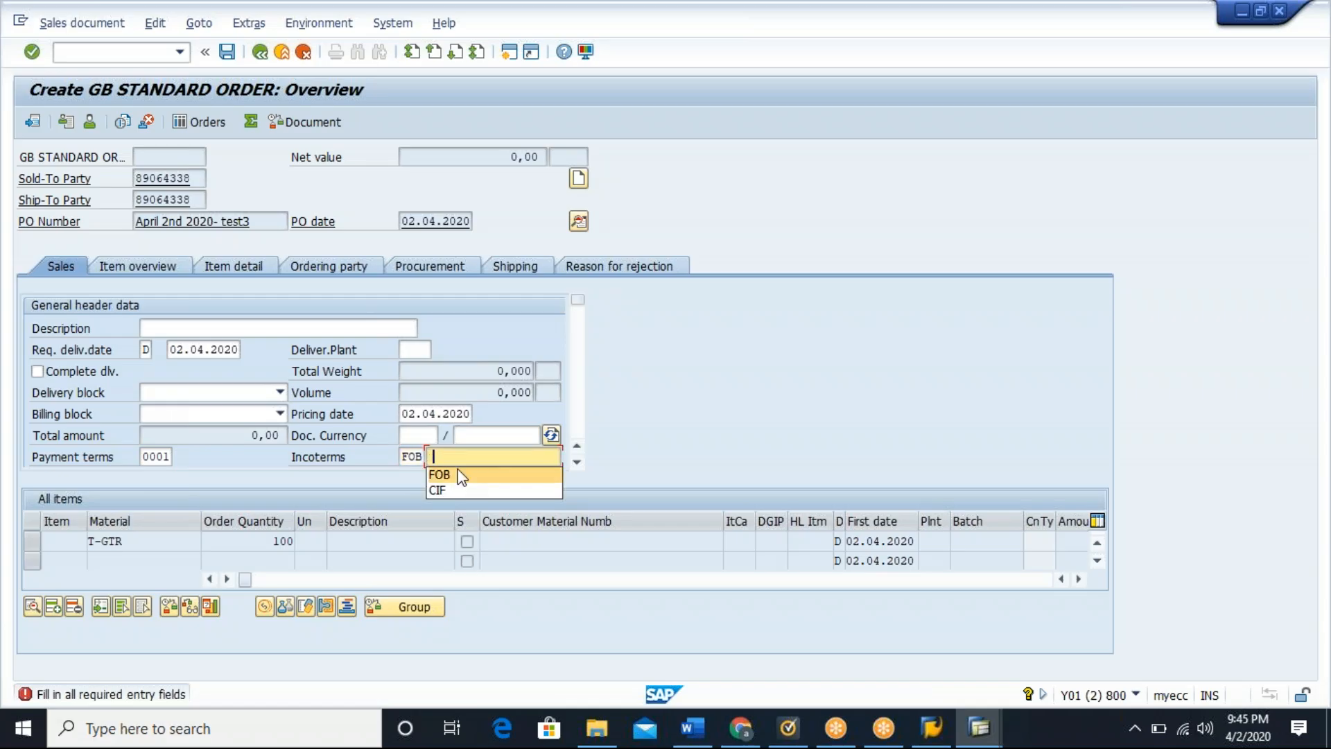
pyautogui.click(460, 475)
pyautogui.press('Return')
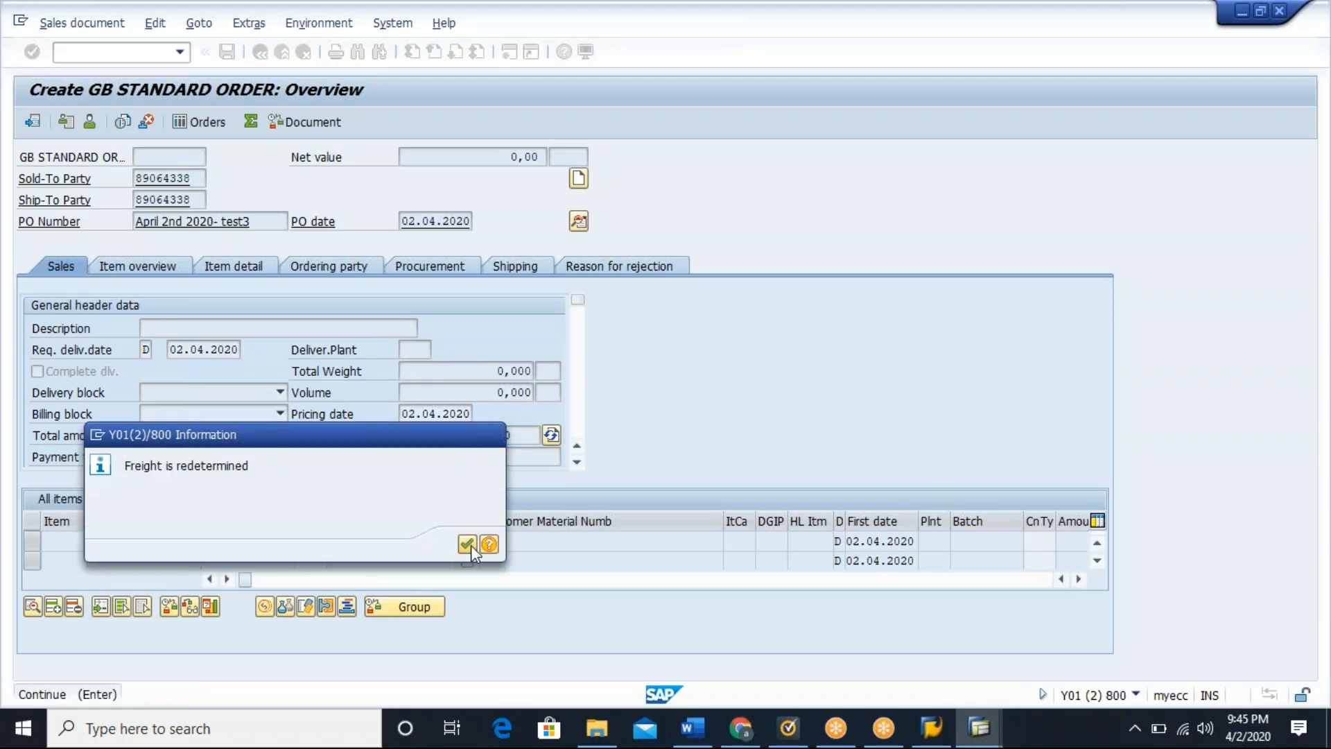
pyautogui.press('Return')
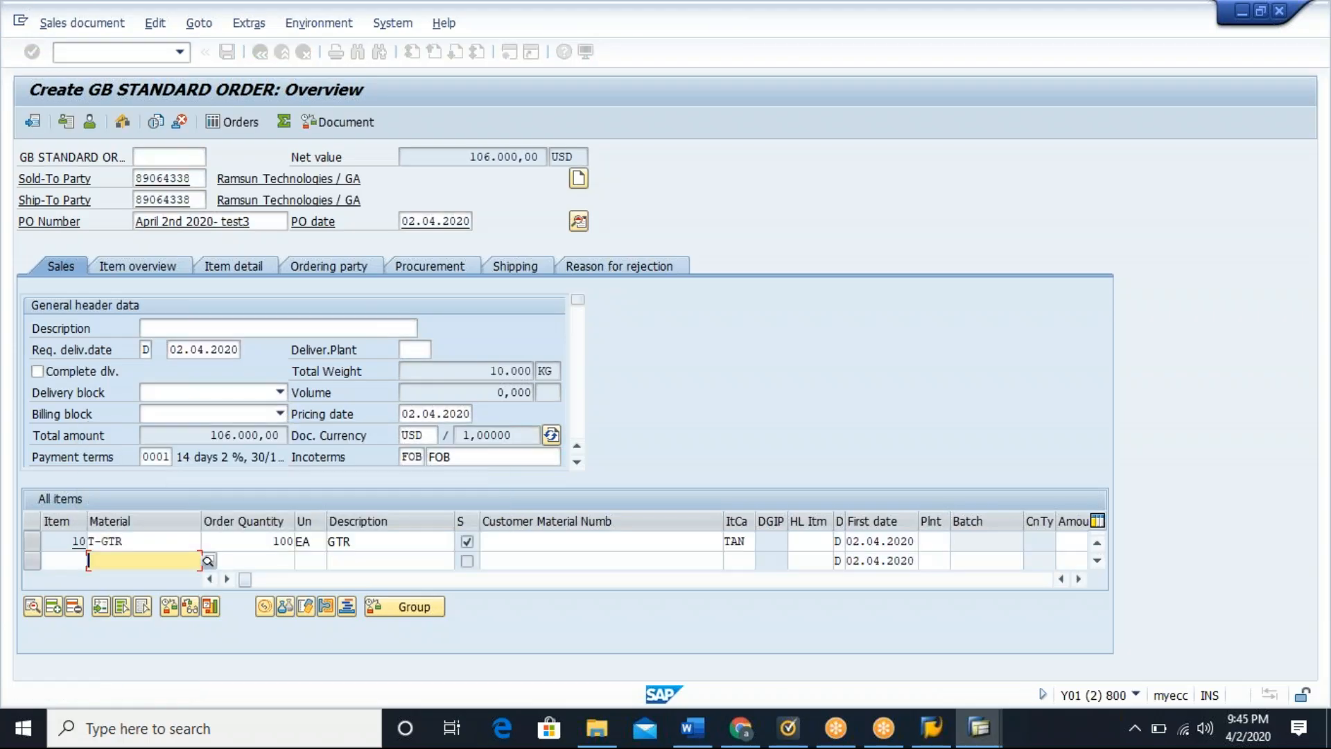
# Step: Examine the T-GTR item's pricing conditions, comparing the PR00 price, K004 discount, rebate basis and KF00 freight values
pyautogui.doubleClick(158, 541)
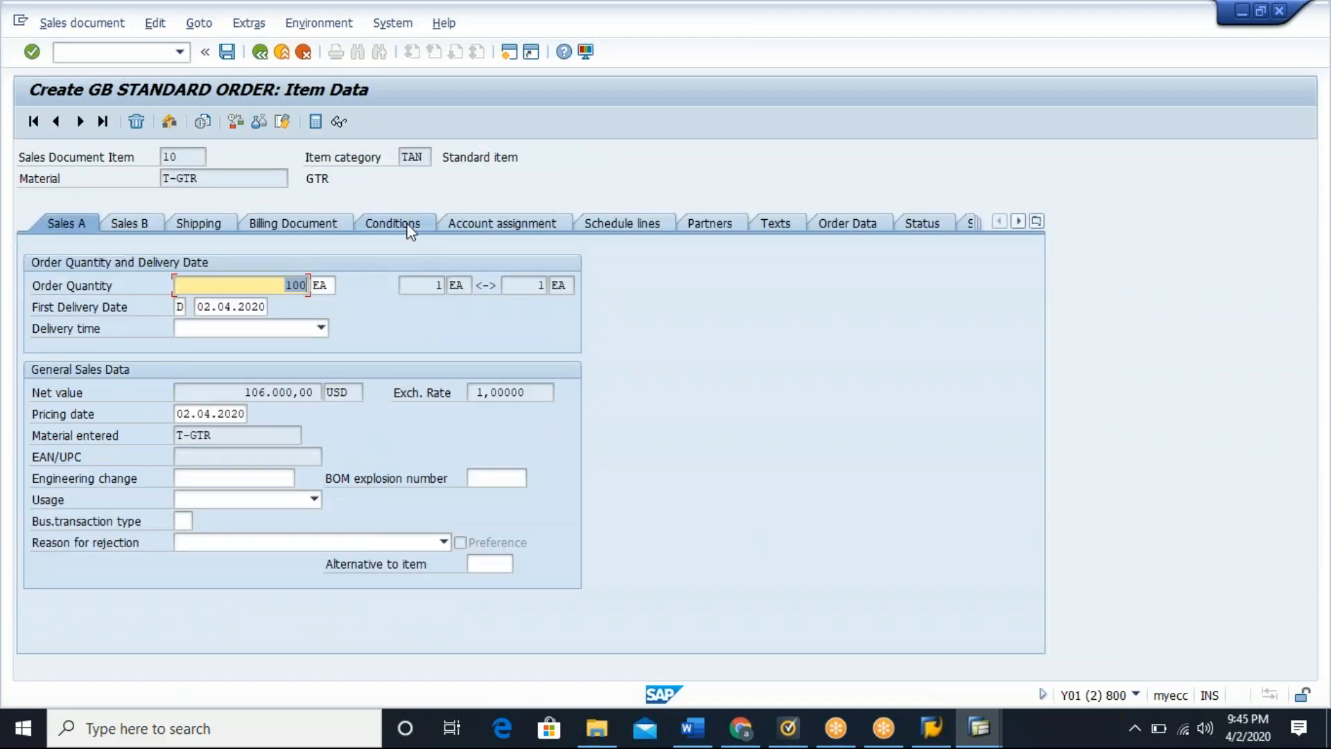
pyautogui.click(409, 224)
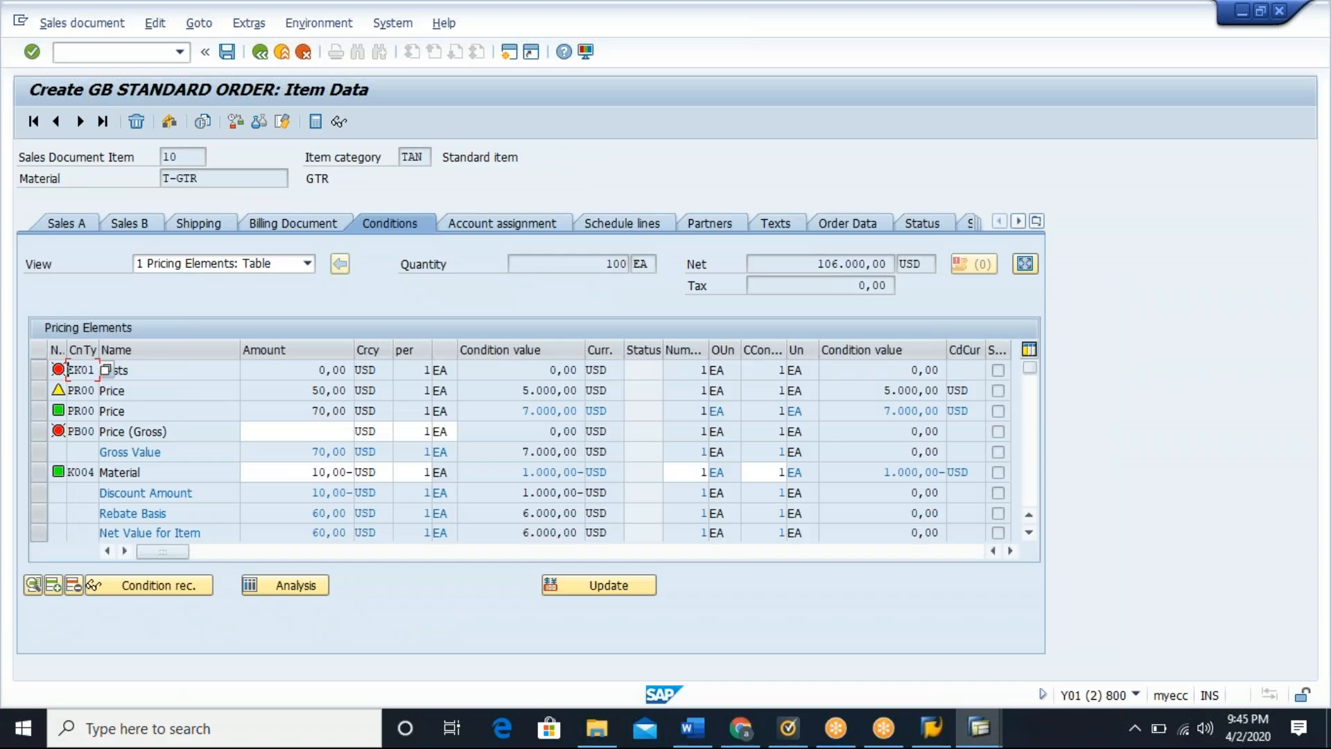
pyautogui.click(39, 412)
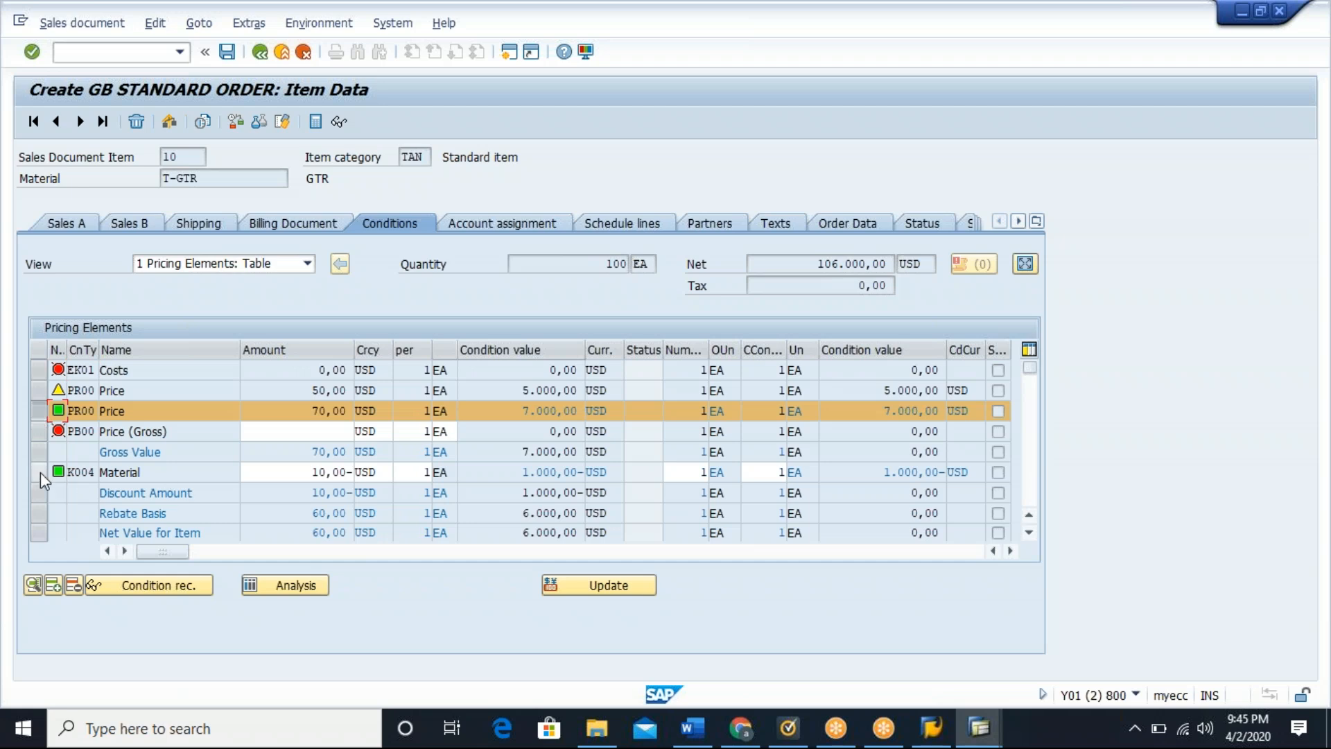
pyautogui.moveTo(521, 411); pyautogui.dragTo(590, 412)
pyautogui.moveTo(513, 472); pyautogui.dragTo(579, 477)
pyautogui.click(581, 473)
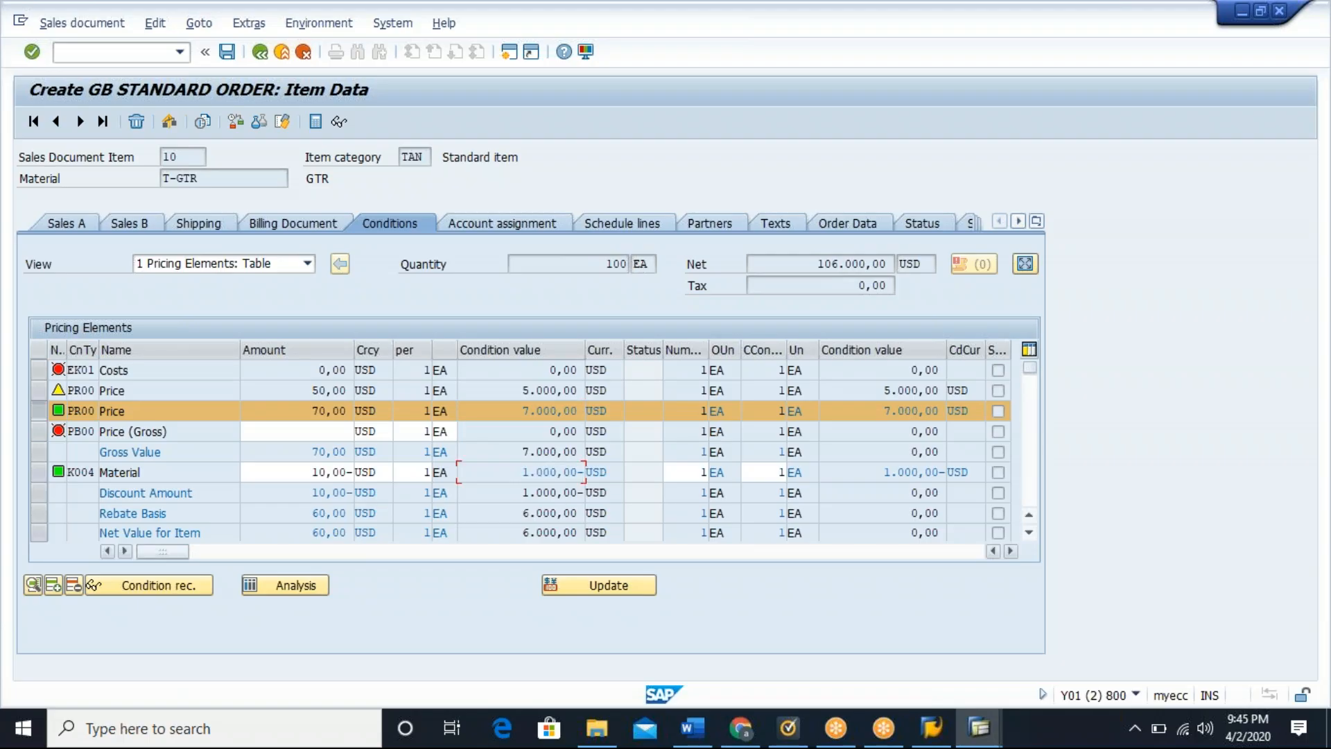
pyautogui.moveTo(504, 513); pyautogui.dragTo(580, 513)
pyautogui.click(581, 513)
pyautogui.click(1029, 534)
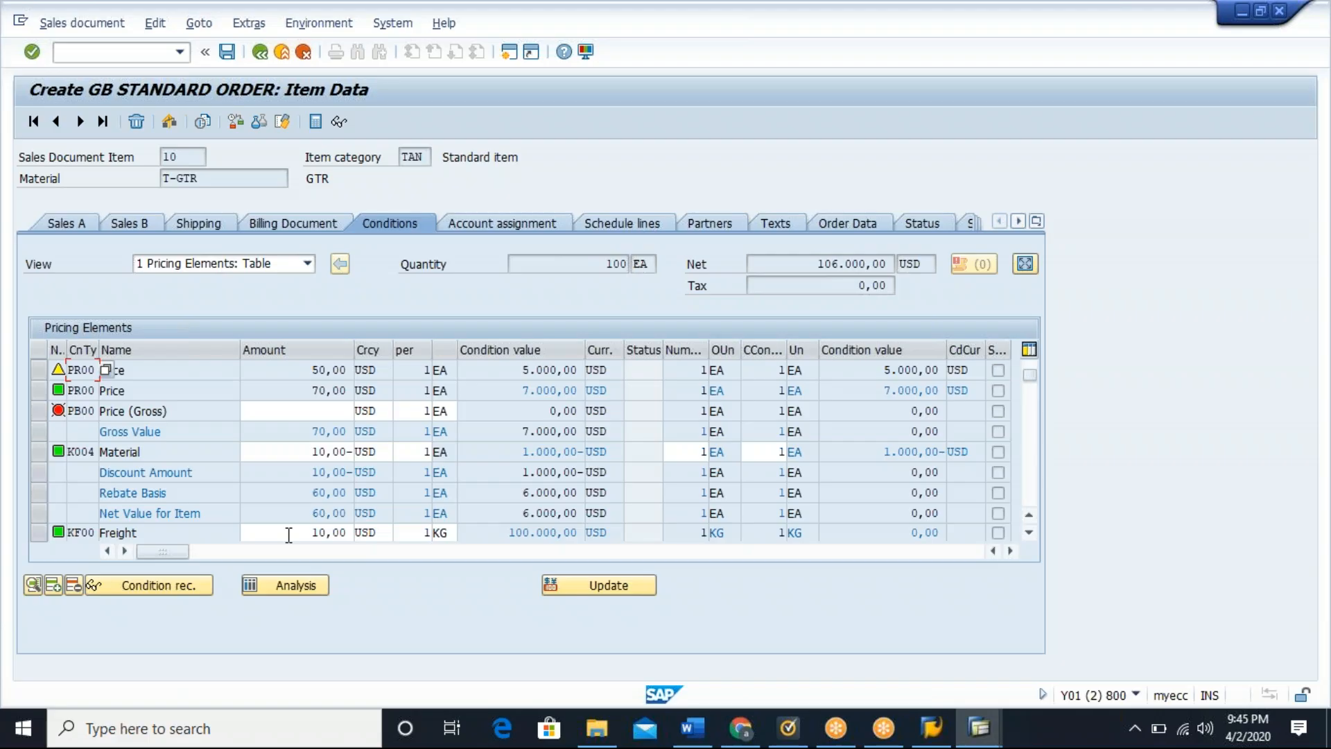
# Step: Compare the item's net and gross weight in its shipping data with the KF00 freight condition
pyautogui.click(186, 222)
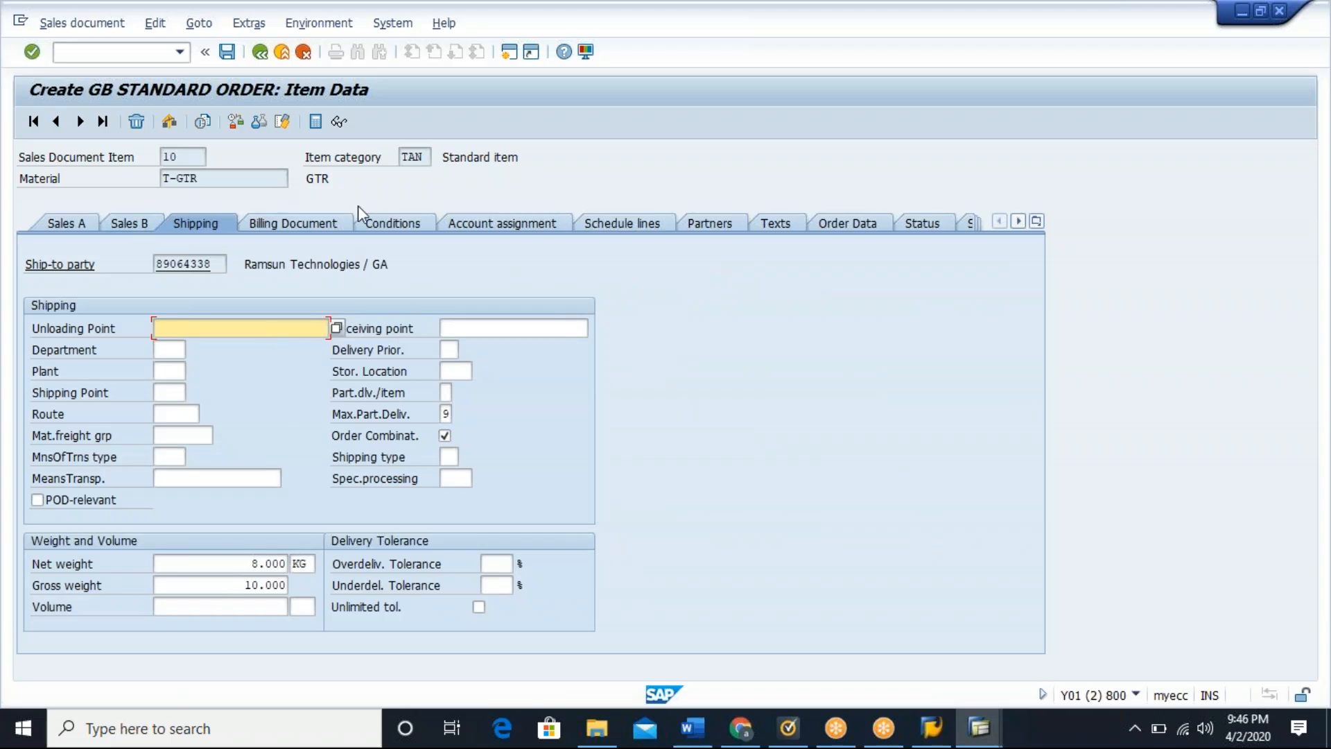
pyautogui.click(414, 223)
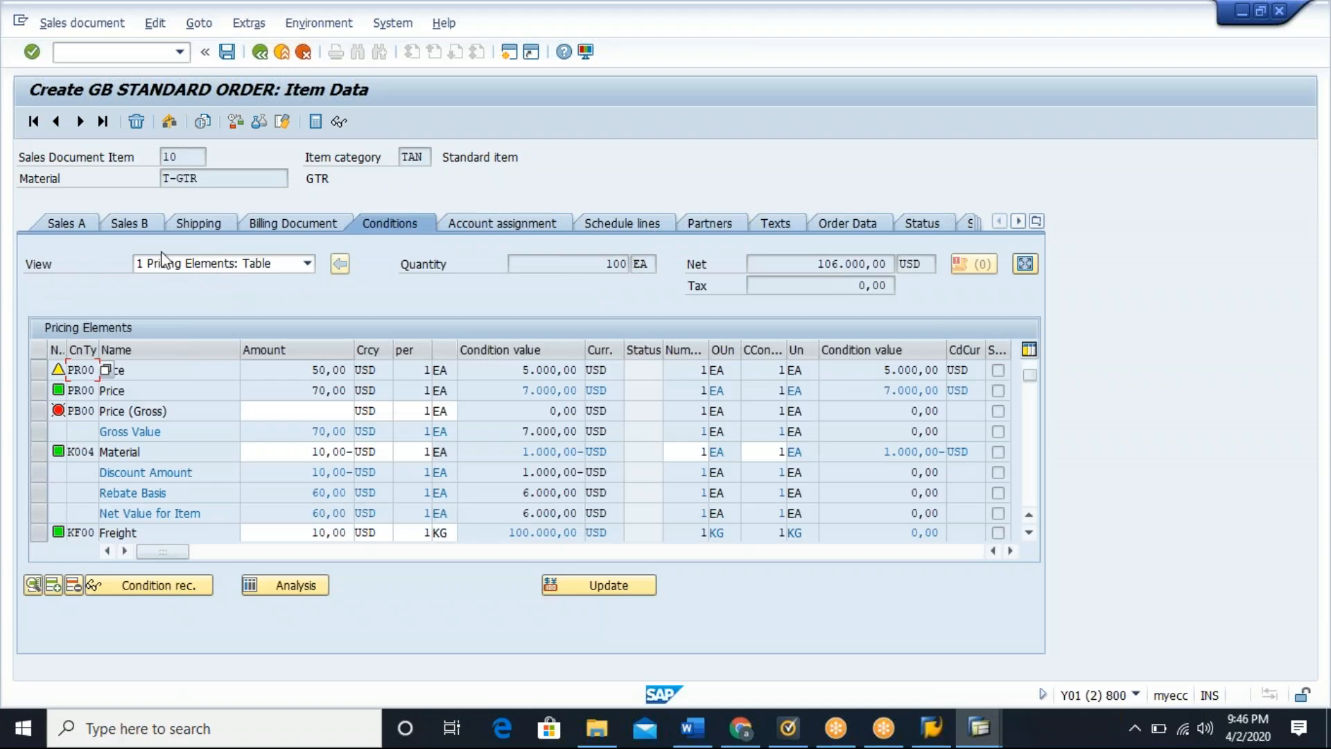
pyautogui.click(198, 223)
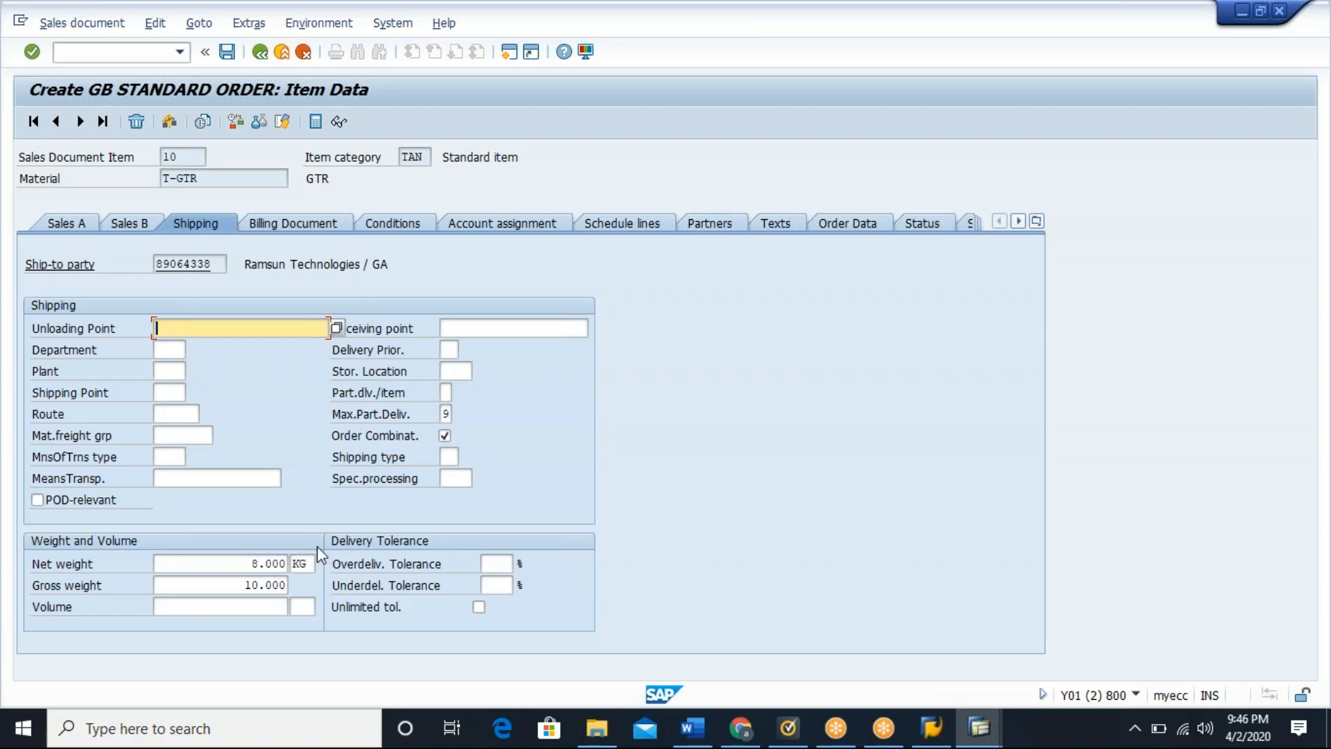
pyautogui.click(229, 586)
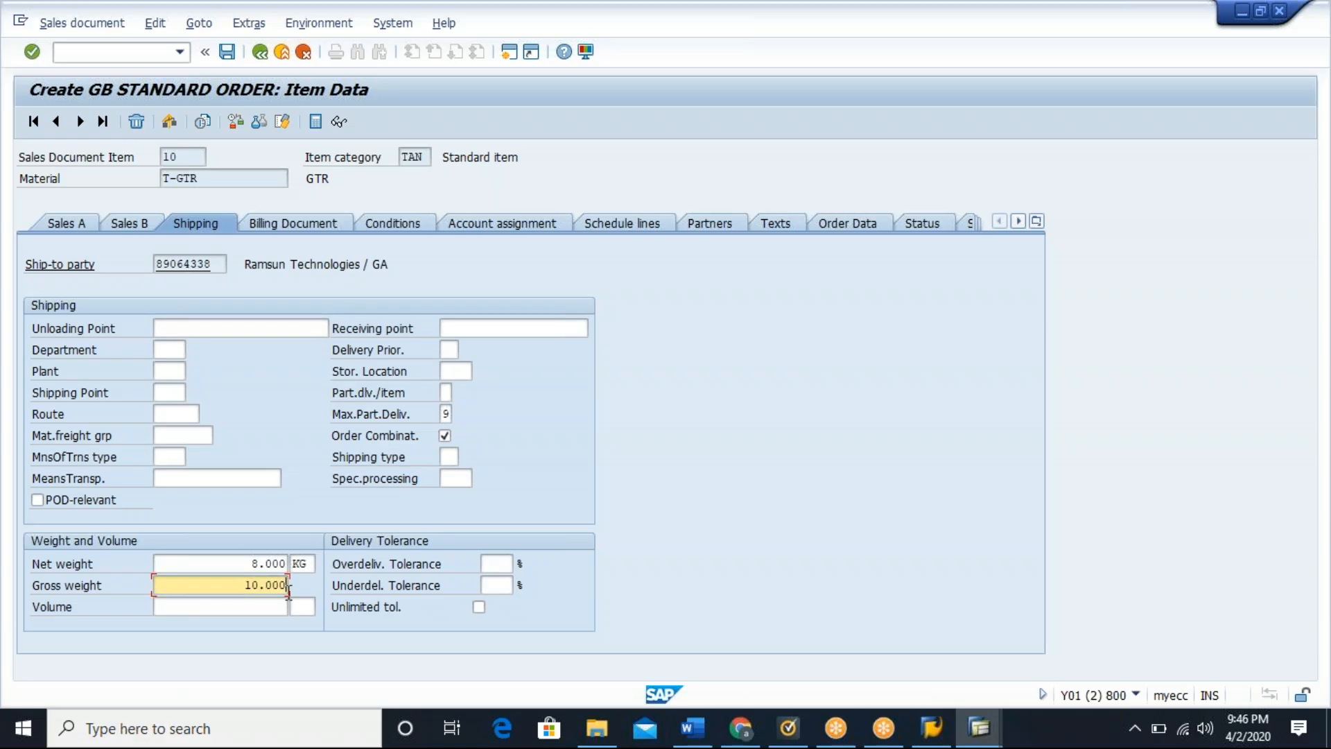
# Step: Open Calculator, enter 100 as the first factor of a multiplication, and switch back to the SAP order item
pyautogui.click(167, 740)
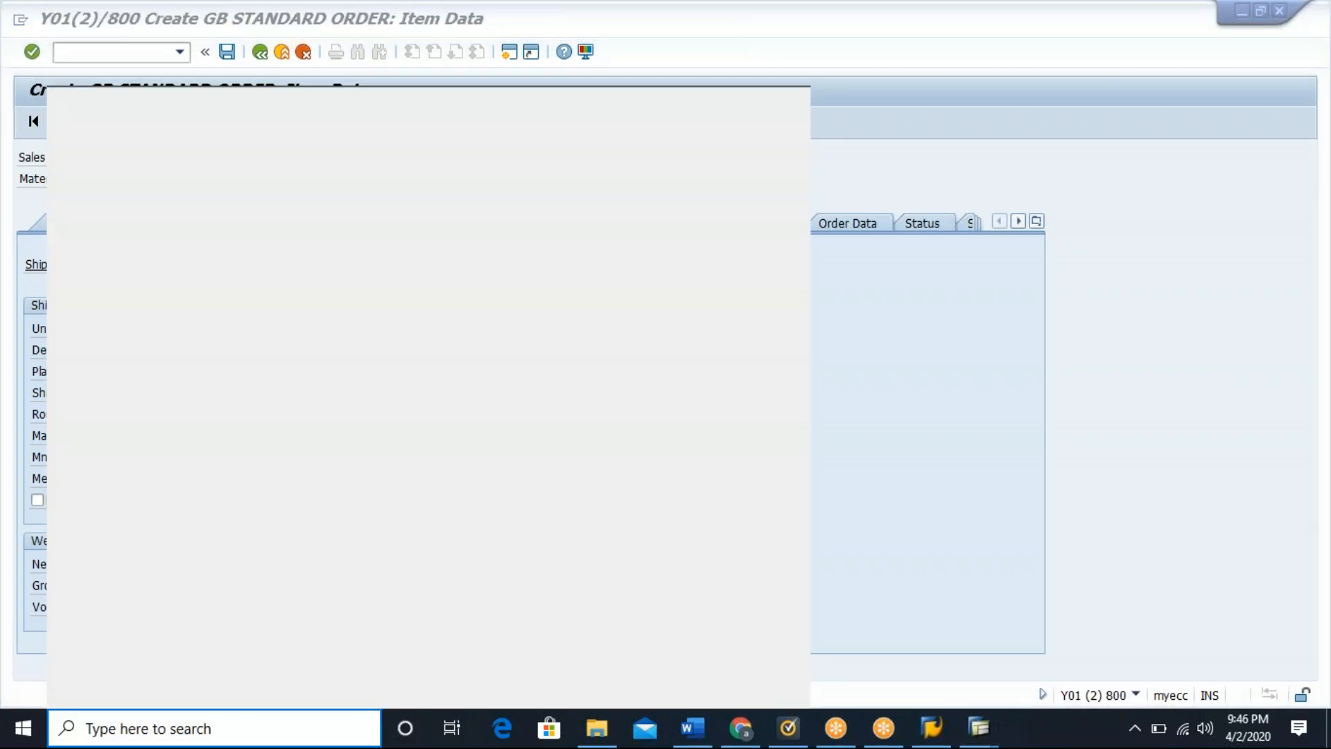
pyautogui.write('calc')
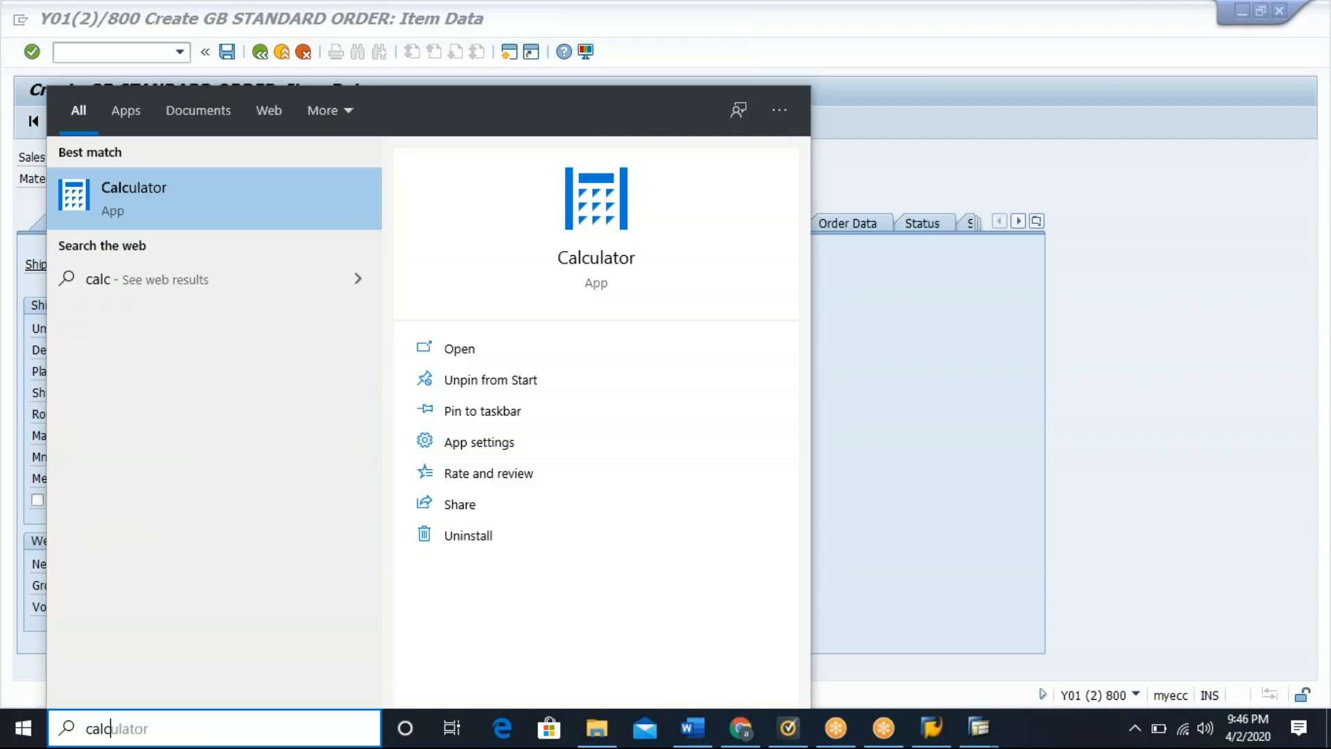
pyautogui.click(295, 185)
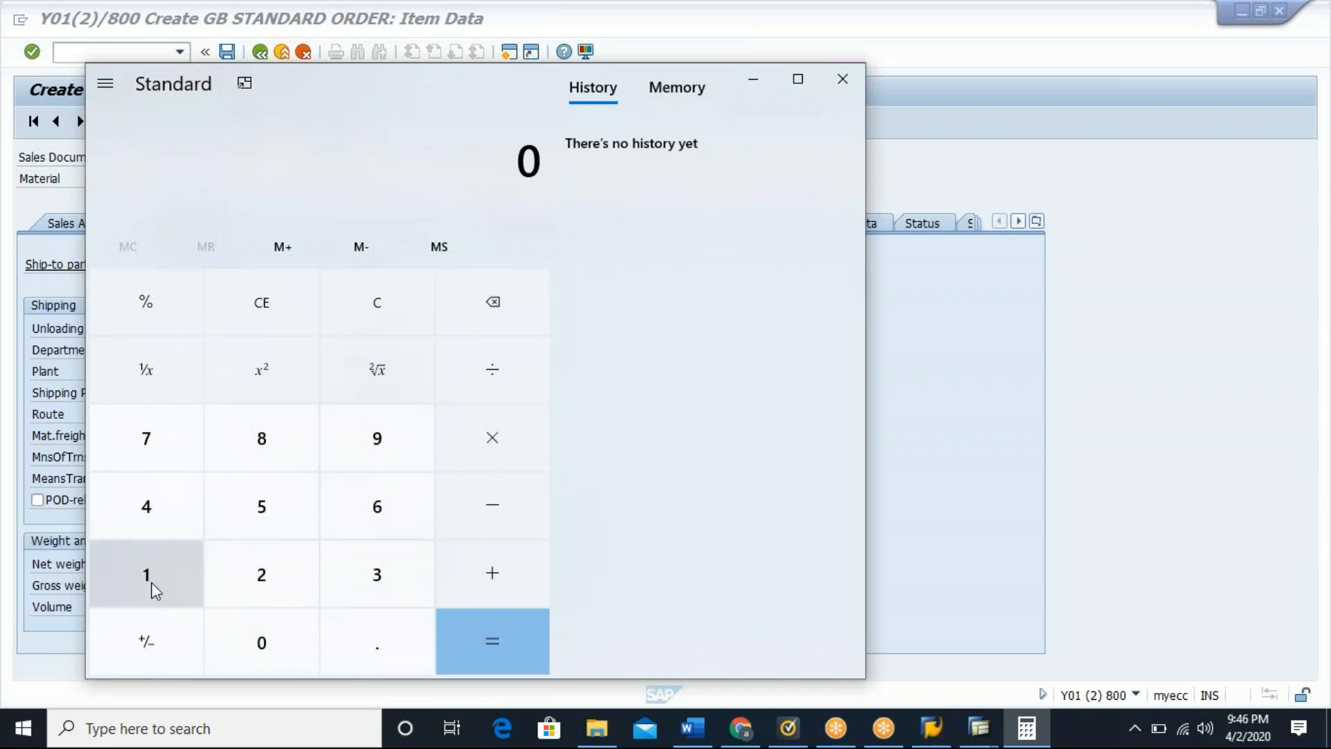
pyautogui.click(146, 579)
pyautogui.click(270, 664)
pyautogui.click(271, 664)
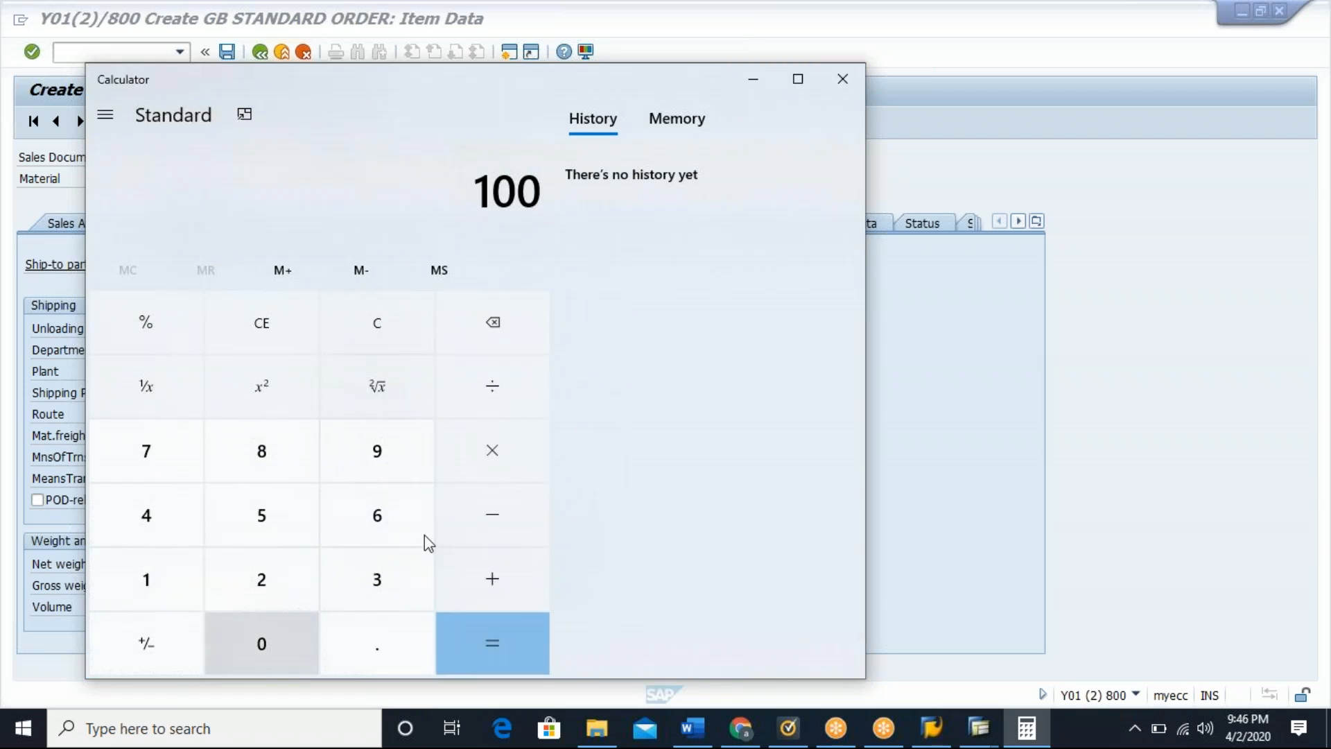
pyautogui.click(497, 454)
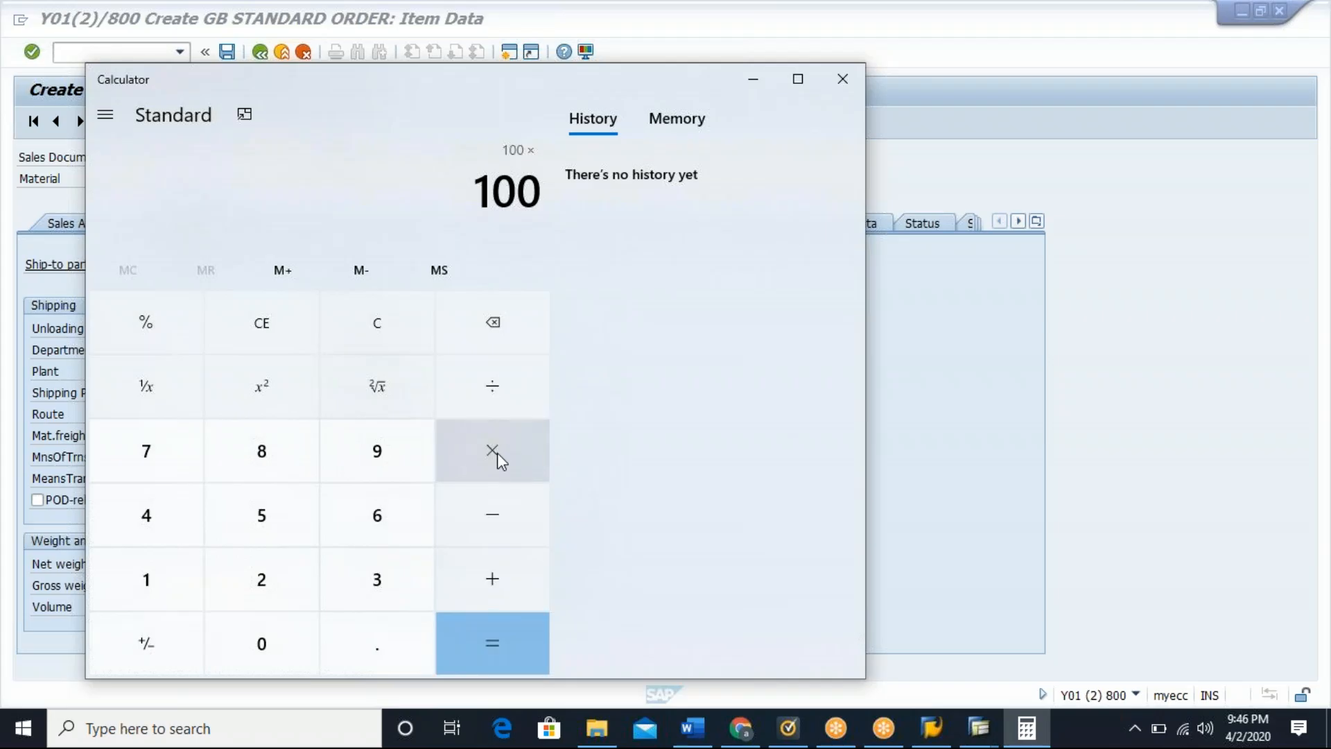
pyautogui.hotkey('alt', 'Tab')
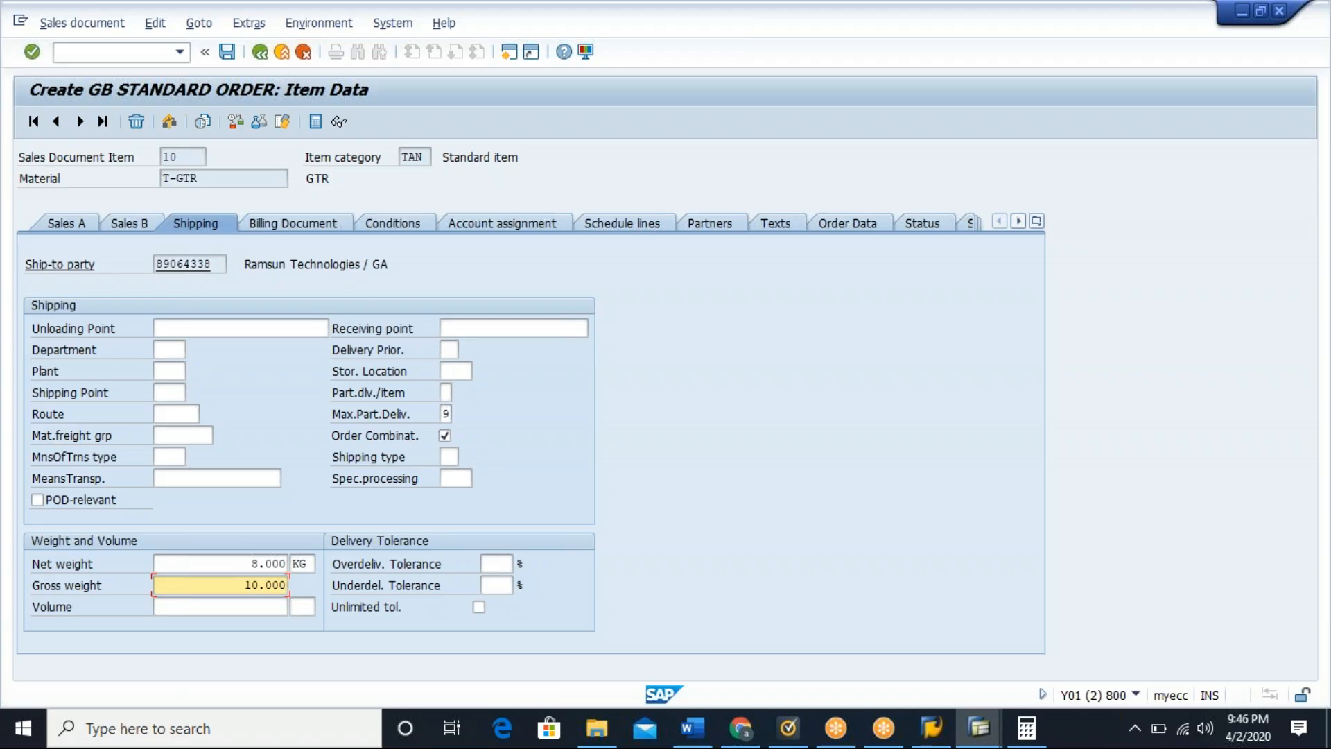
# Step: In Calculator, multiply the entered 100 by 10 and the result by 10 again, then return to the order
pyautogui.hotkey('alt', 'Tab')
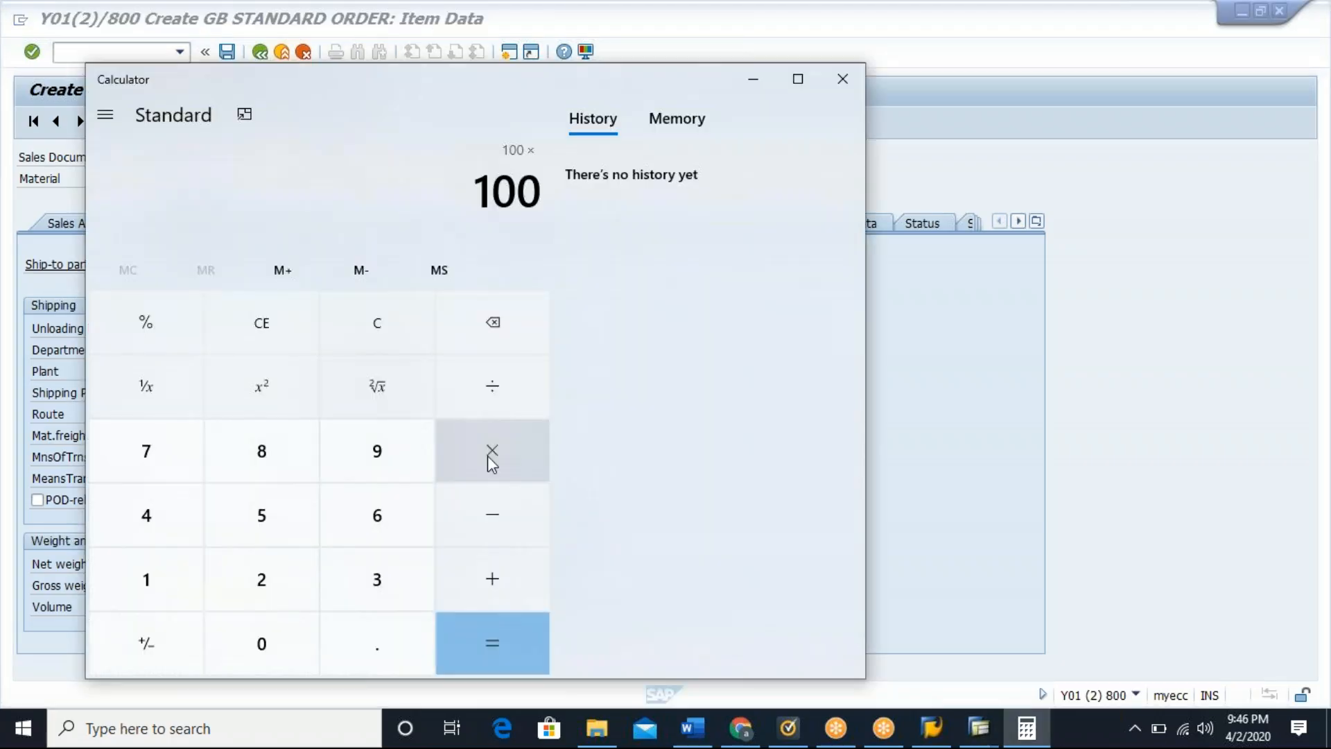
pyautogui.click(128, 595)
pyautogui.click(248, 639)
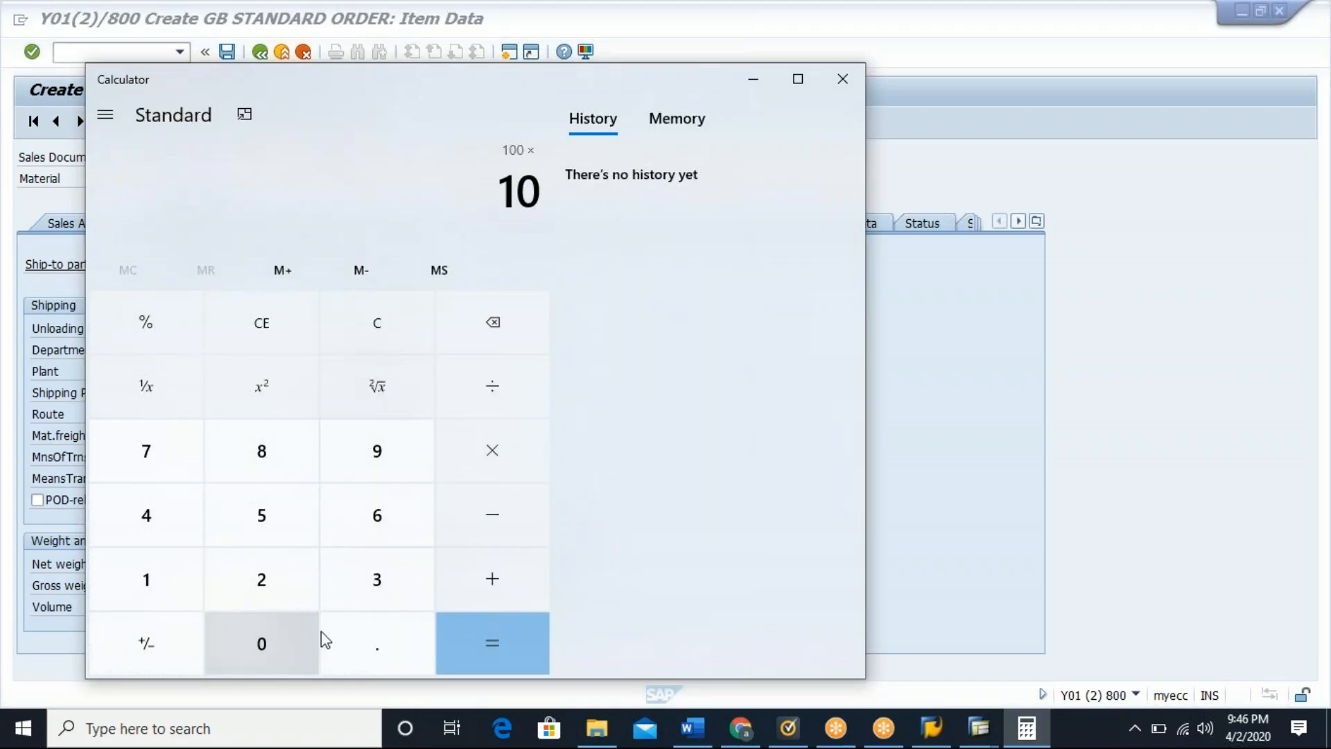
pyautogui.click(463, 646)
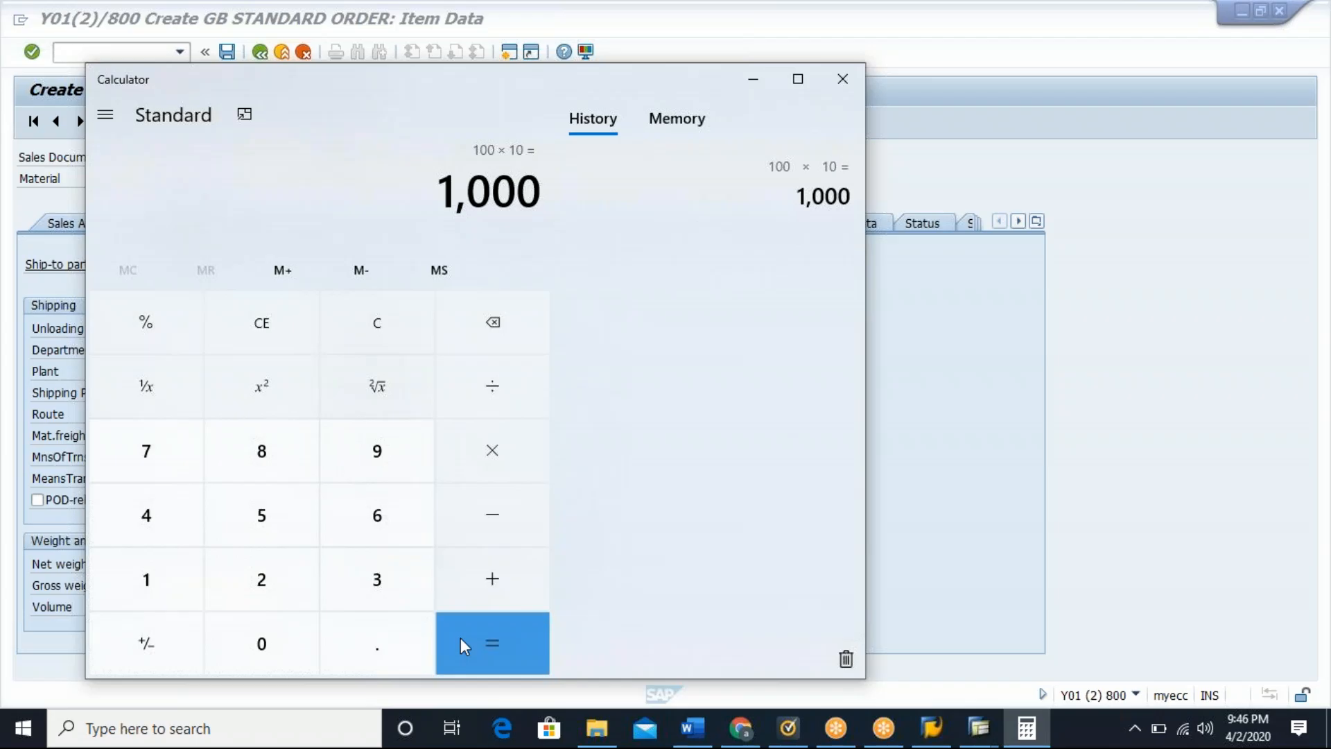
pyautogui.click(481, 484)
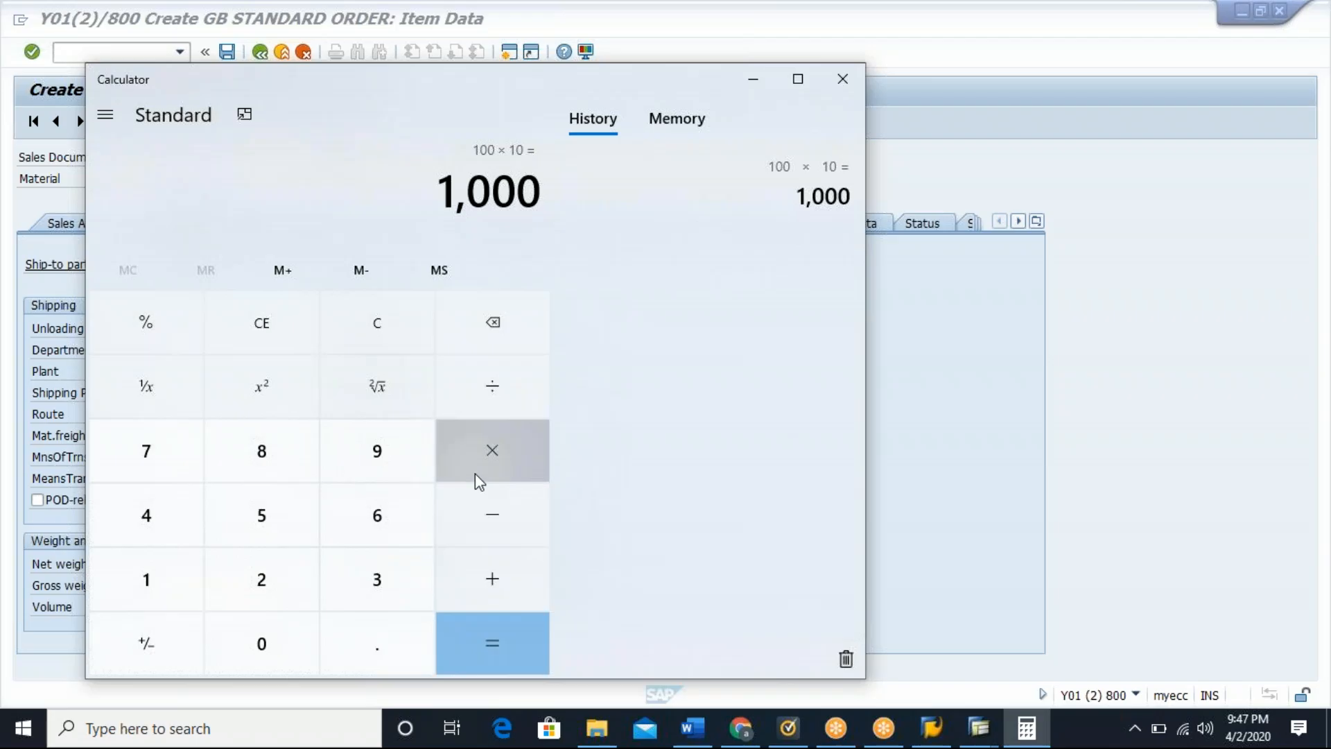
pyautogui.click(172, 595)
pyautogui.click(261, 637)
pyautogui.click(501, 655)
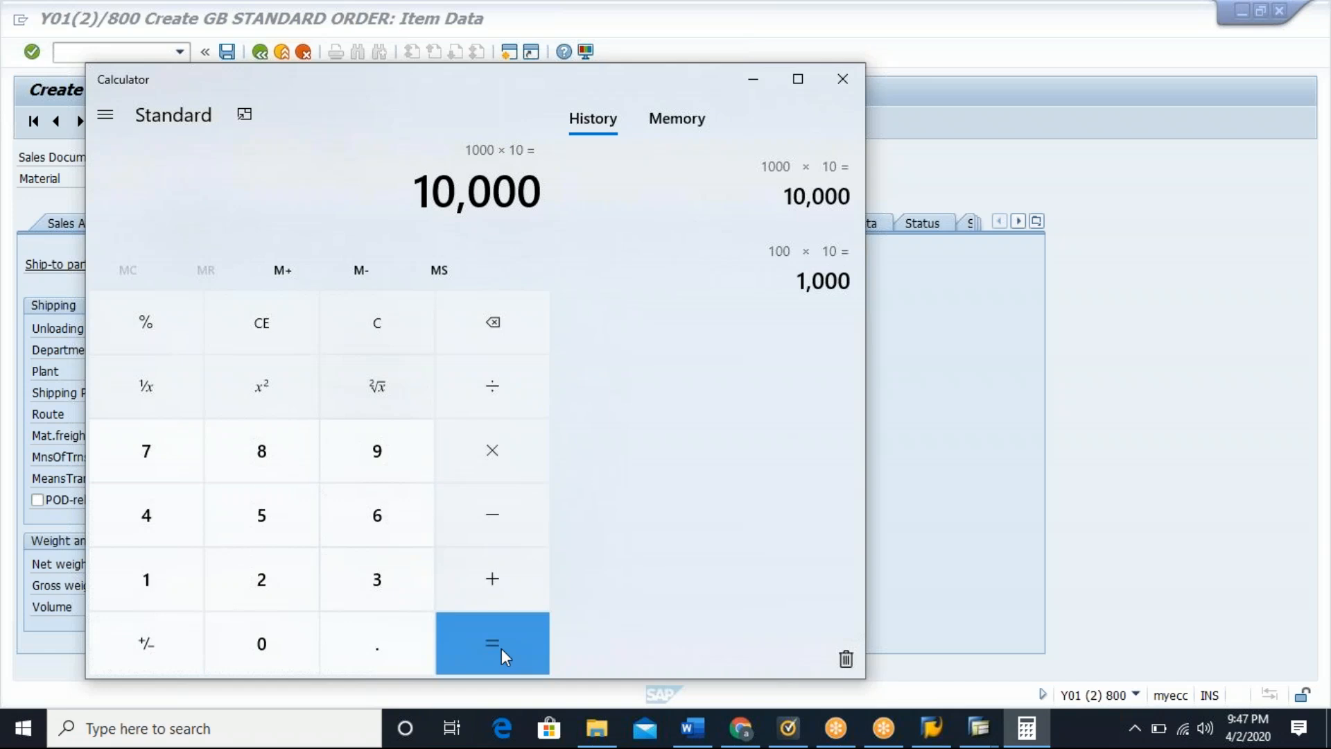
pyautogui.hotkey('alt', 'Tab')
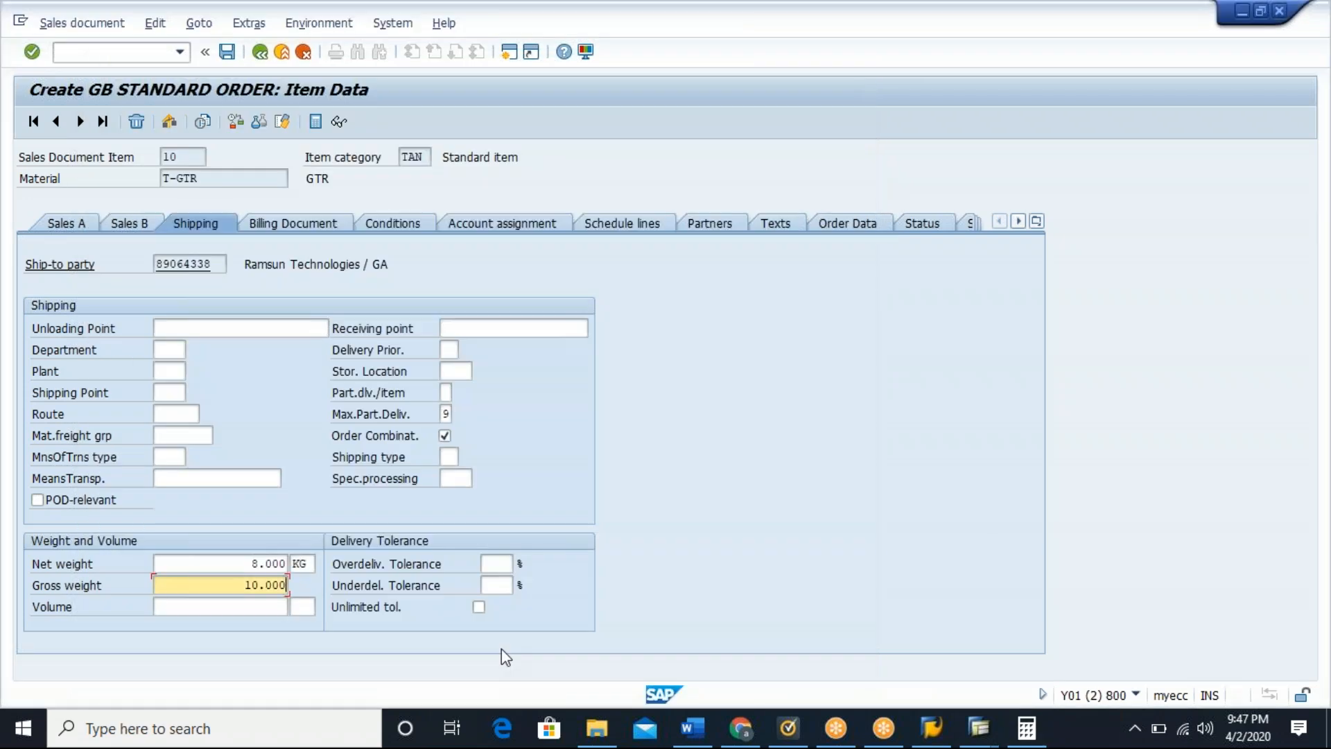
# Step: Compare the KF00 freight line in the order item's pricing conditions with the gross weight in its shipping data
pyautogui.click(394, 222)
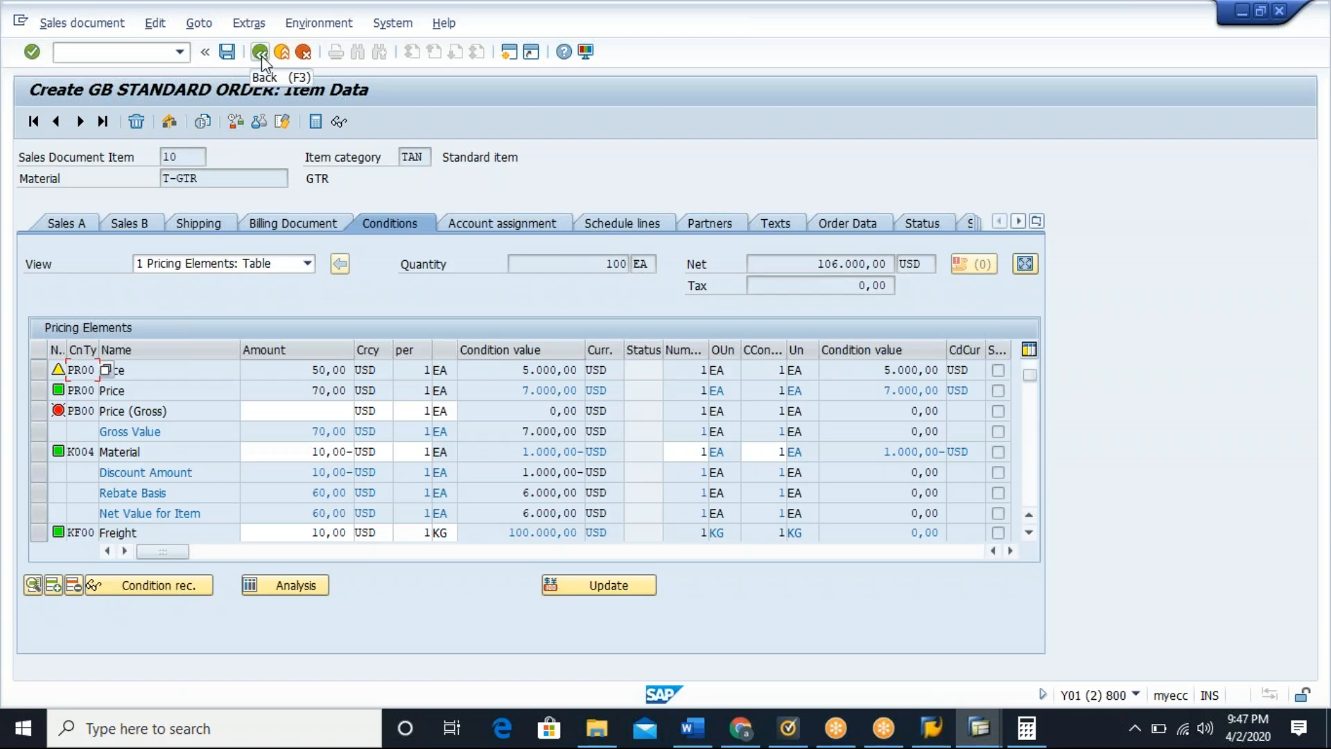
pyautogui.hotkey('alt', 'Tab')
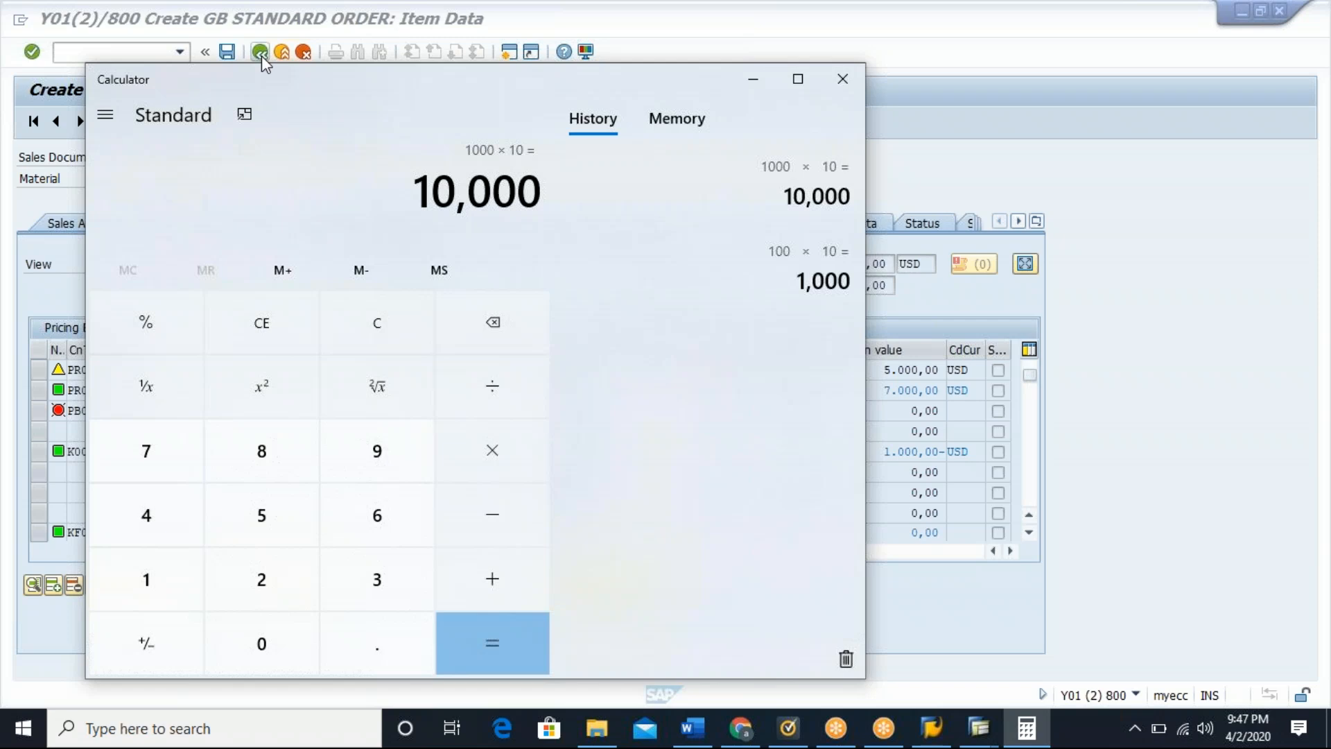
pyautogui.hotkey('alt', 'Tab')
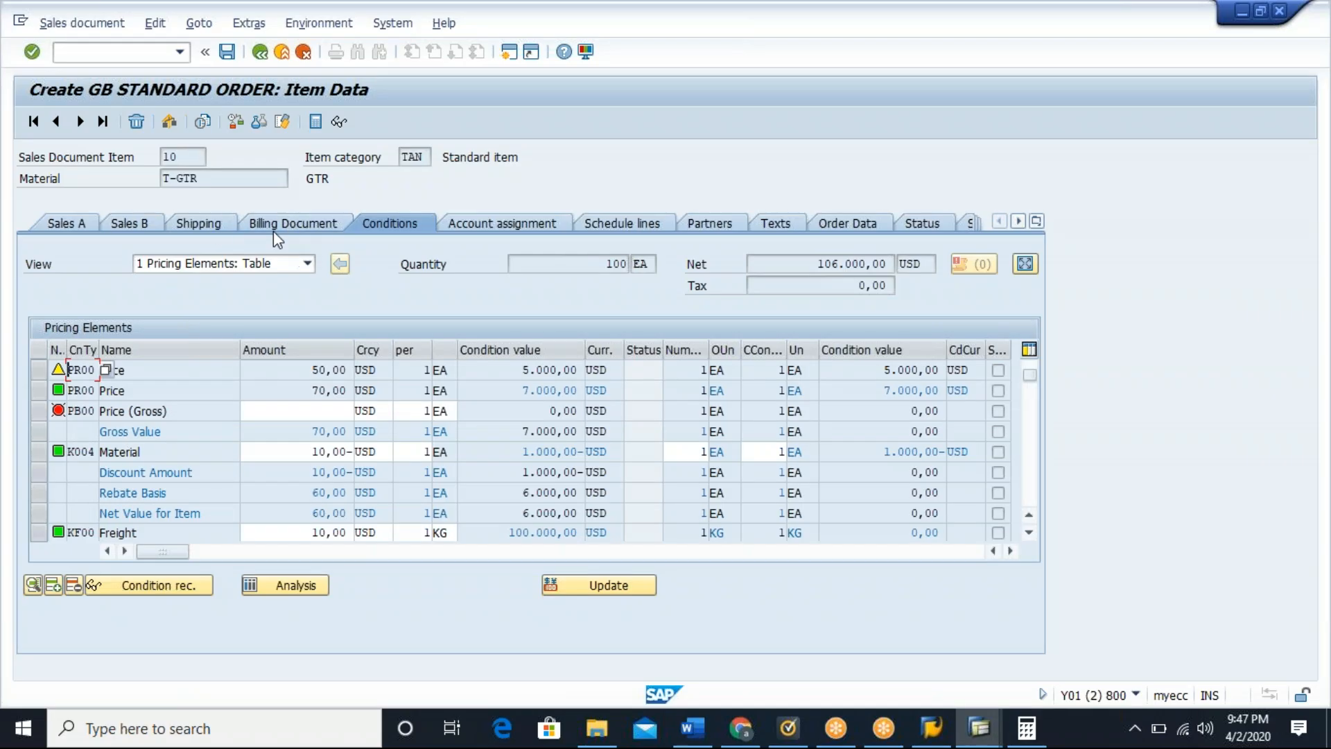
pyautogui.click(199, 223)
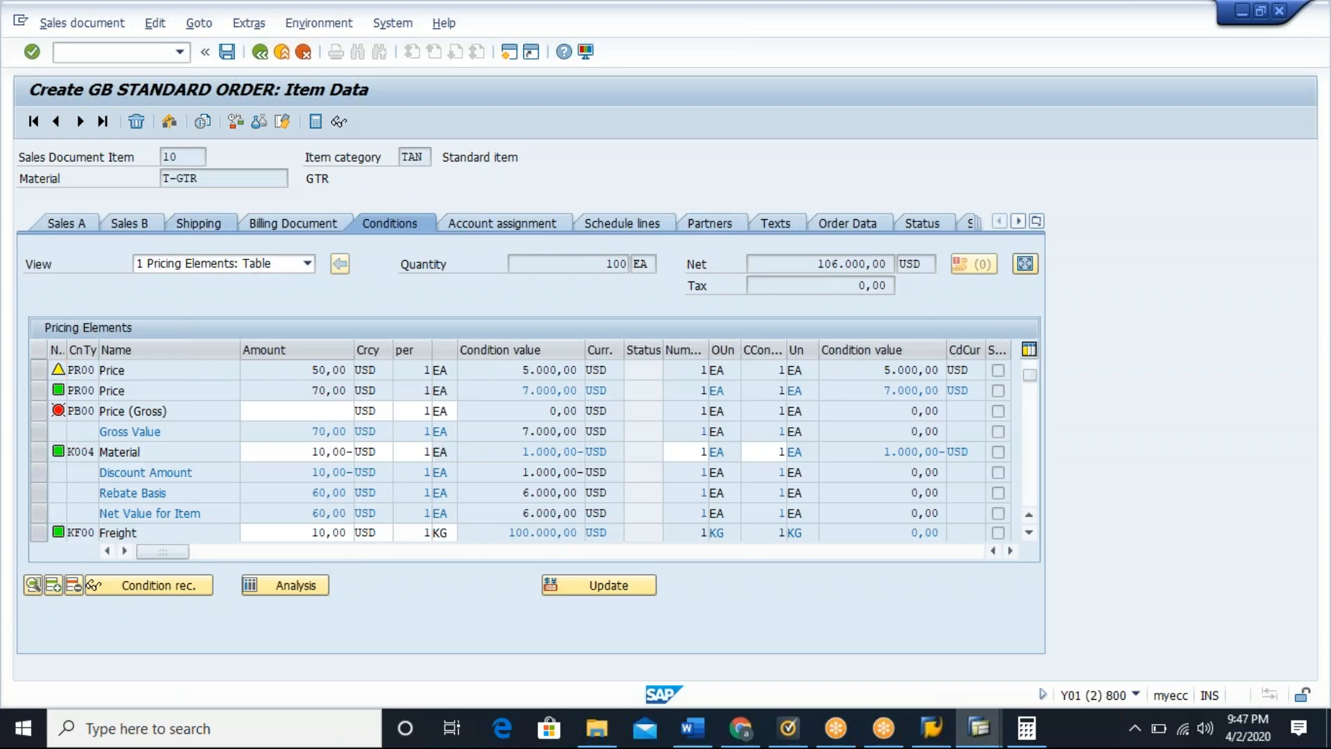
pyautogui.moveTo(220, 586); pyautogui.dragTo(290, 588)
pyautogui.click(291, 589)
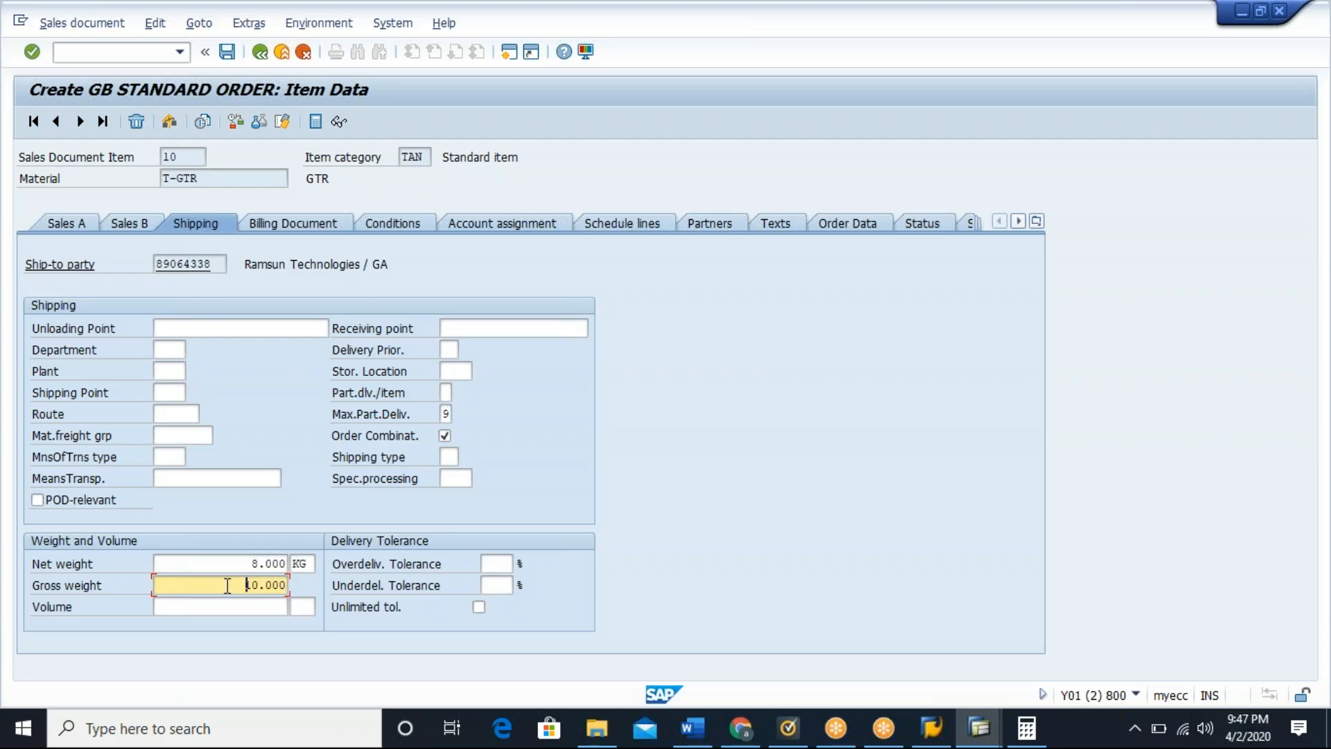
# Step: Switch to the other SAP session and start transaction MM03 to display a material
pyautogui.hotkey('alt', 'Tab')
pyautogui.hotkey('alt', 'Tab')
pyautogui.press('Tab')
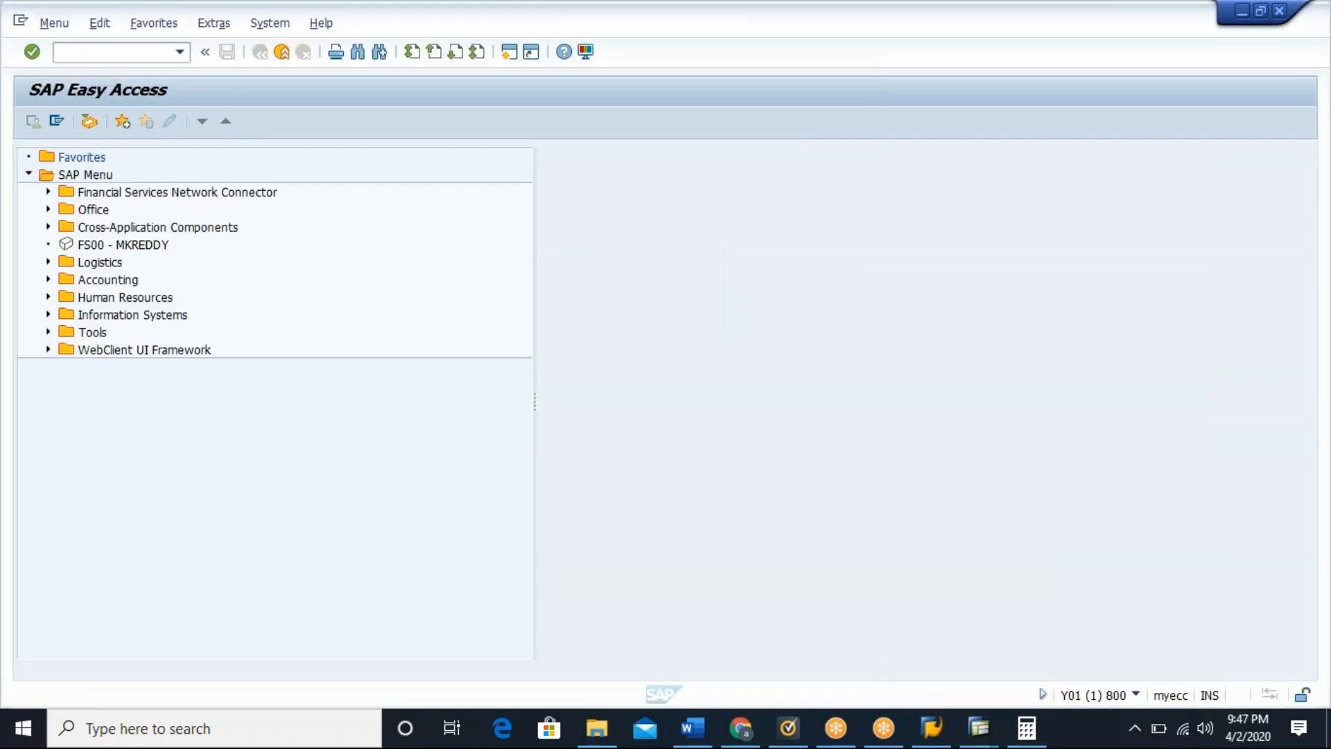
pyautogui.click(300, 305)
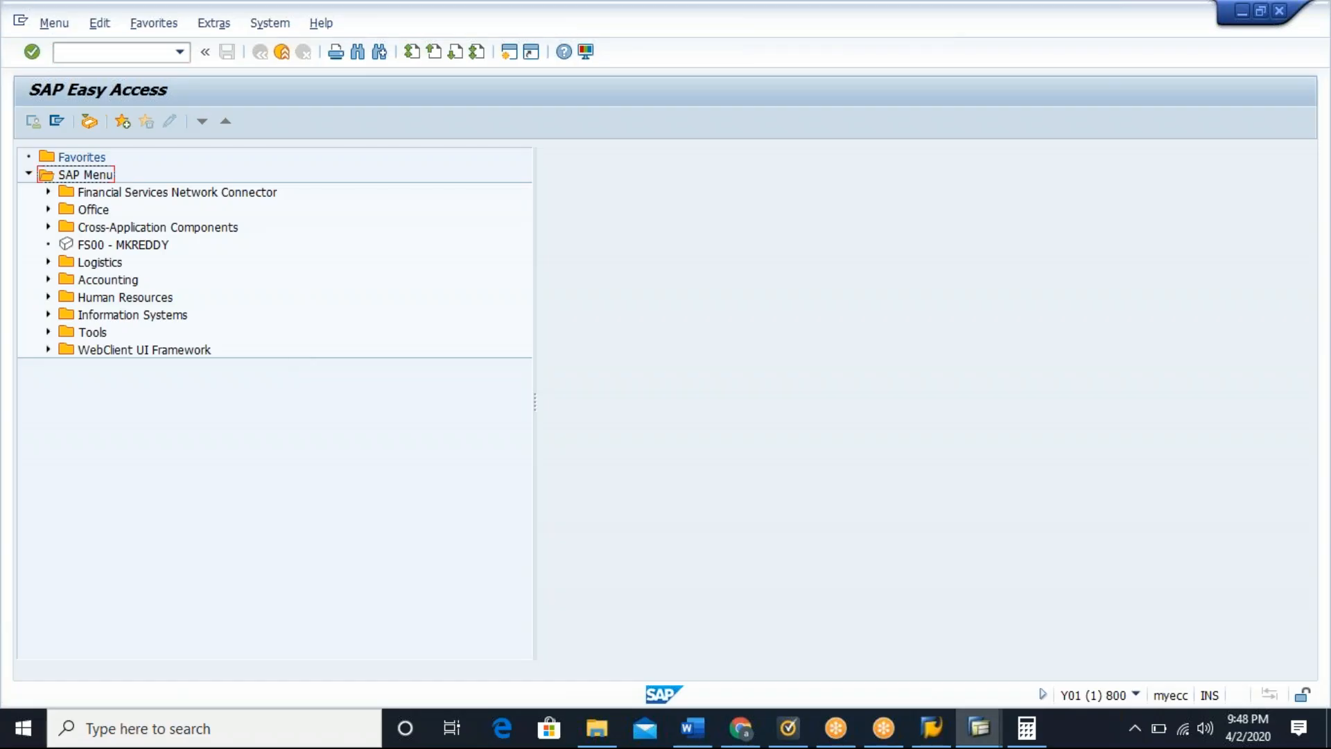
pyautogui.click(136, 50)
pyautogui.write('/nmm03')
pyautogui.press('Return')
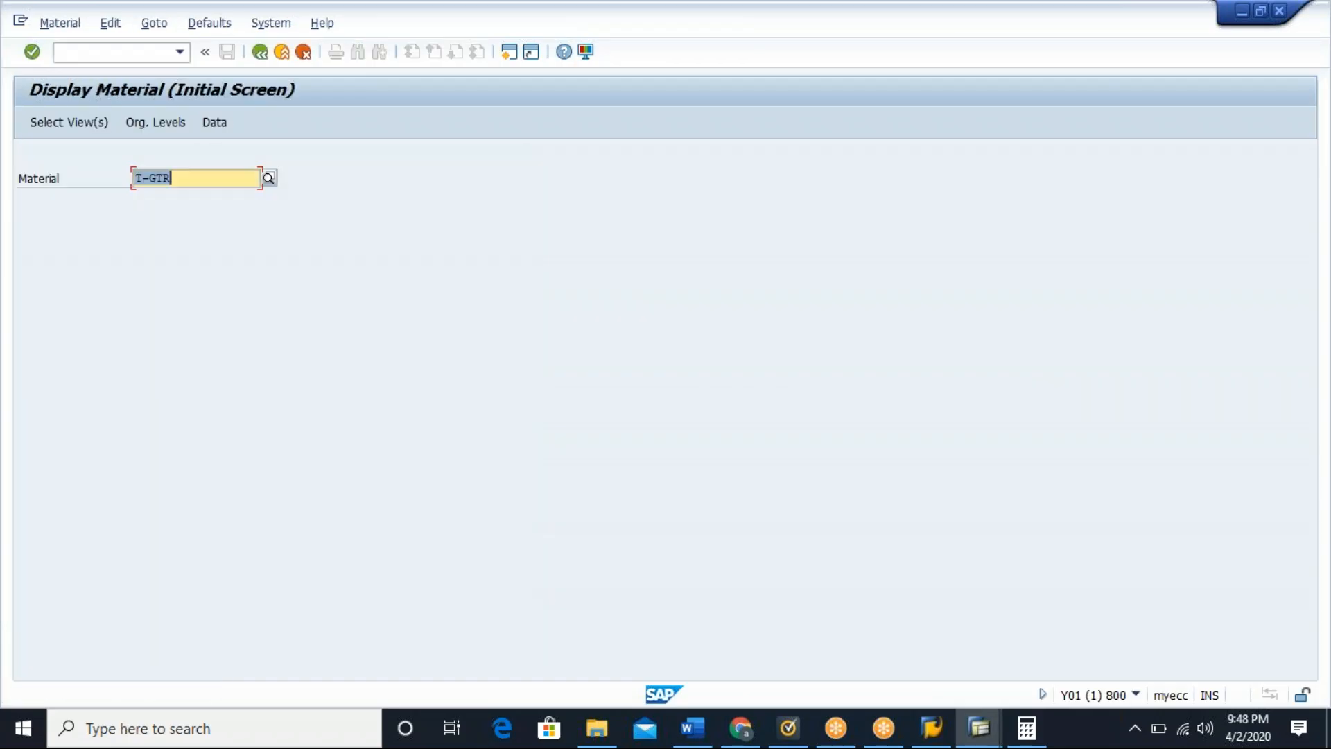
# Step: Display the Basic Data 1 and Basic Data 2 views of material T-GTR and check its gross weight
pyautogui.press('Return')
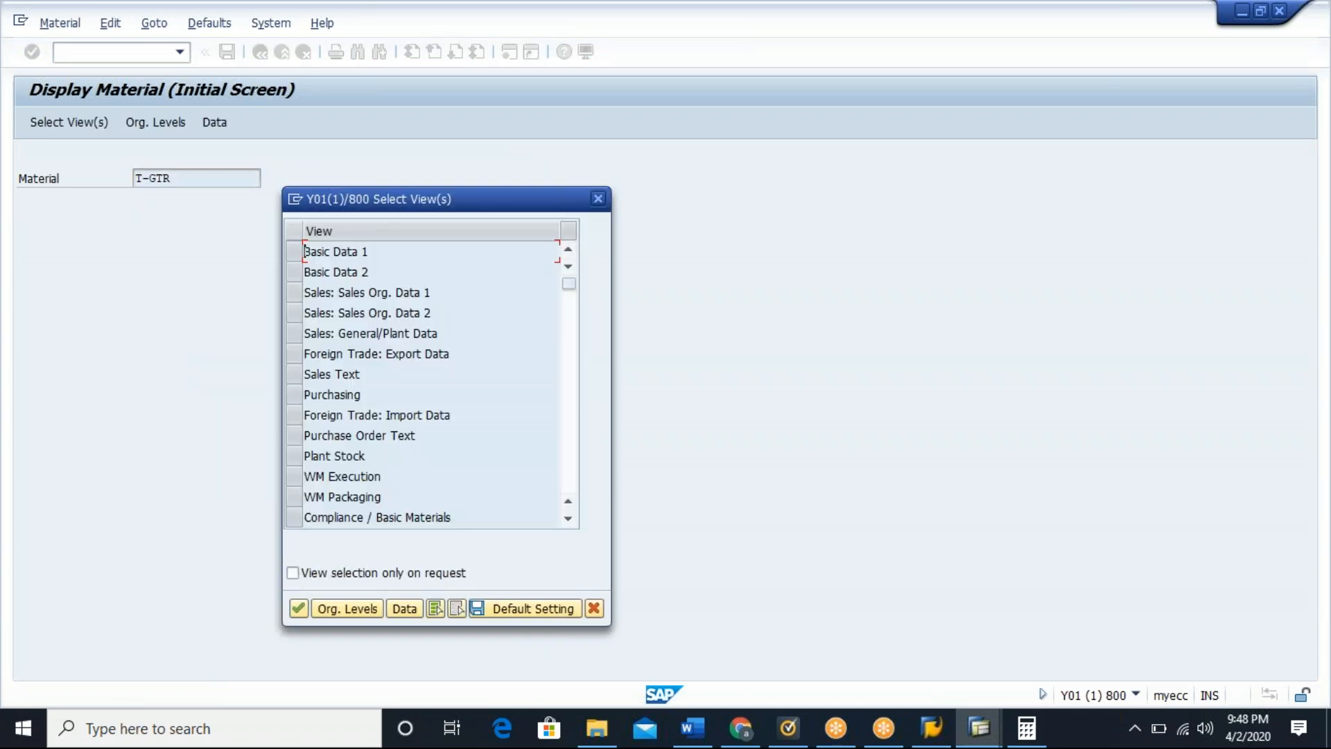
pyautogui.click(297, 251)
pyautogui.click(297, 273)
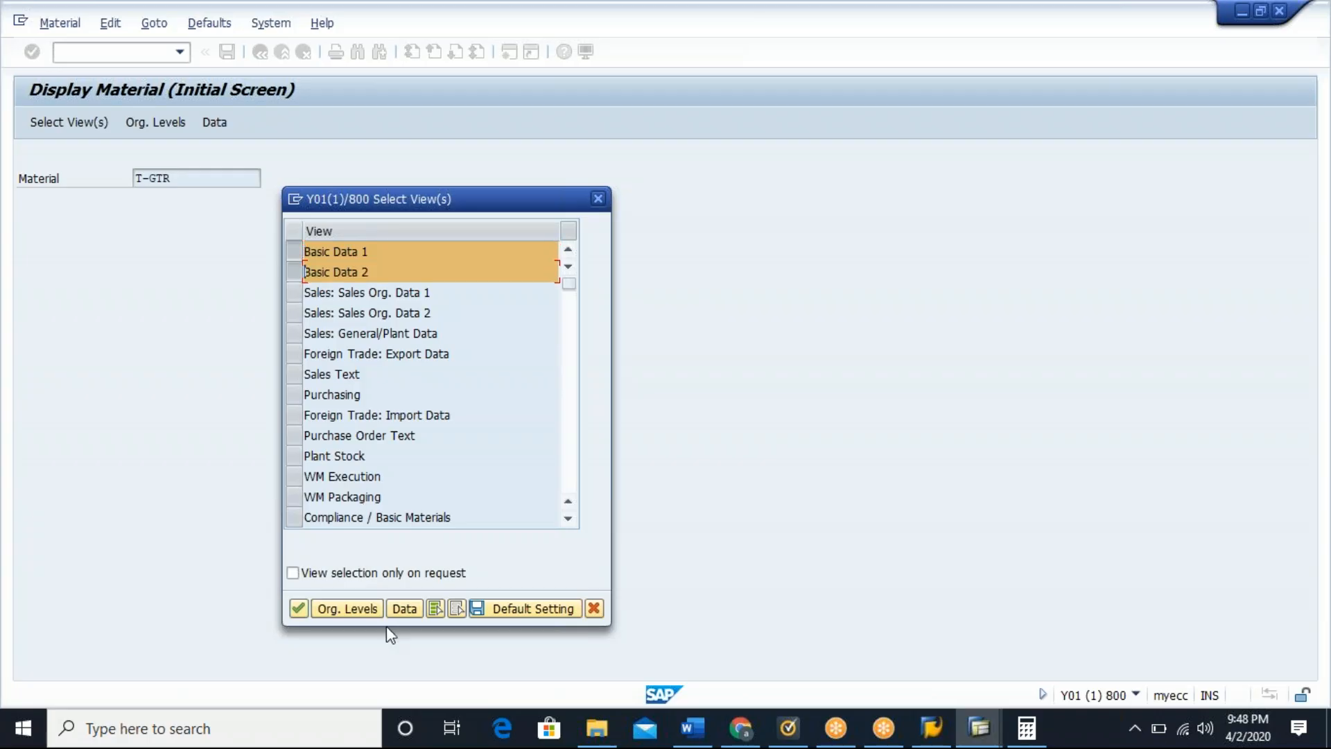
pyautogui.click(360, 609)
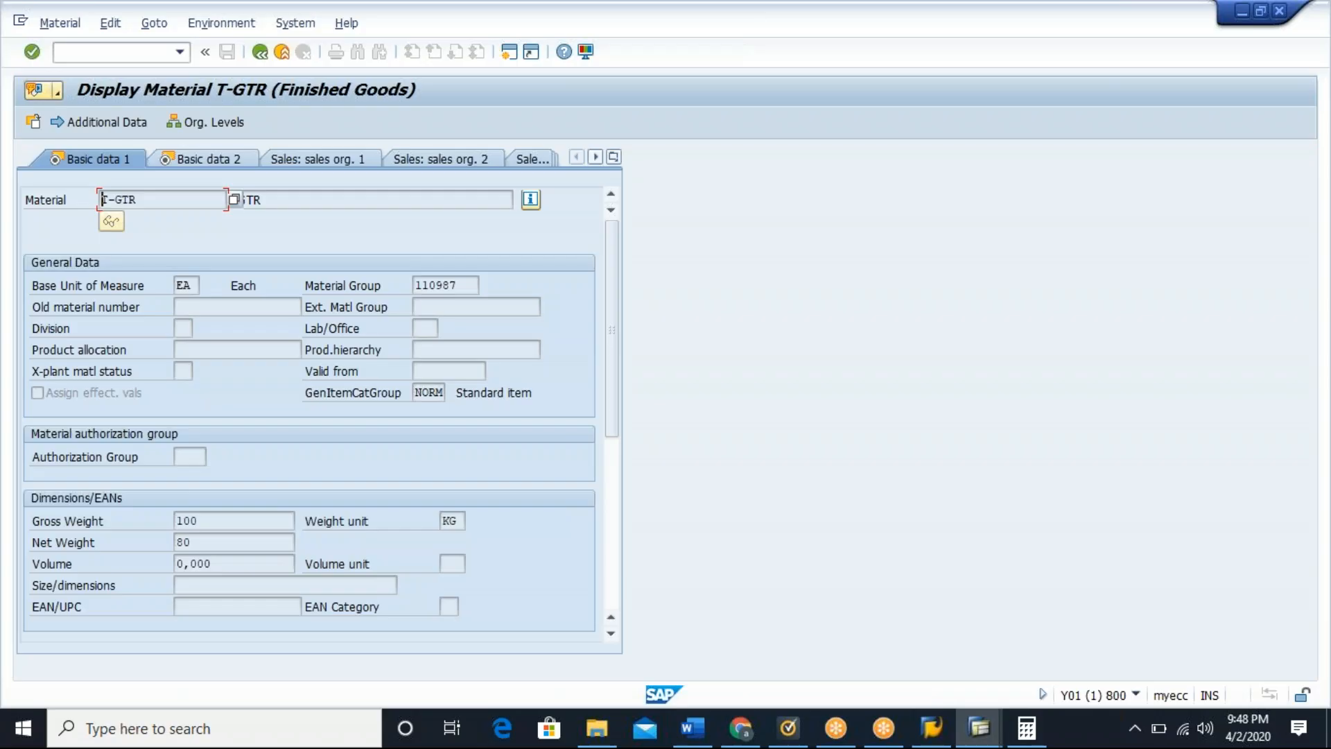
pyautogui.click(234, 520)
# Step: In Calculator, clear the last calculation, multiply 100 by 100 and multiply the result by 10
pyautogui.hotkey('alt', 'Tab')
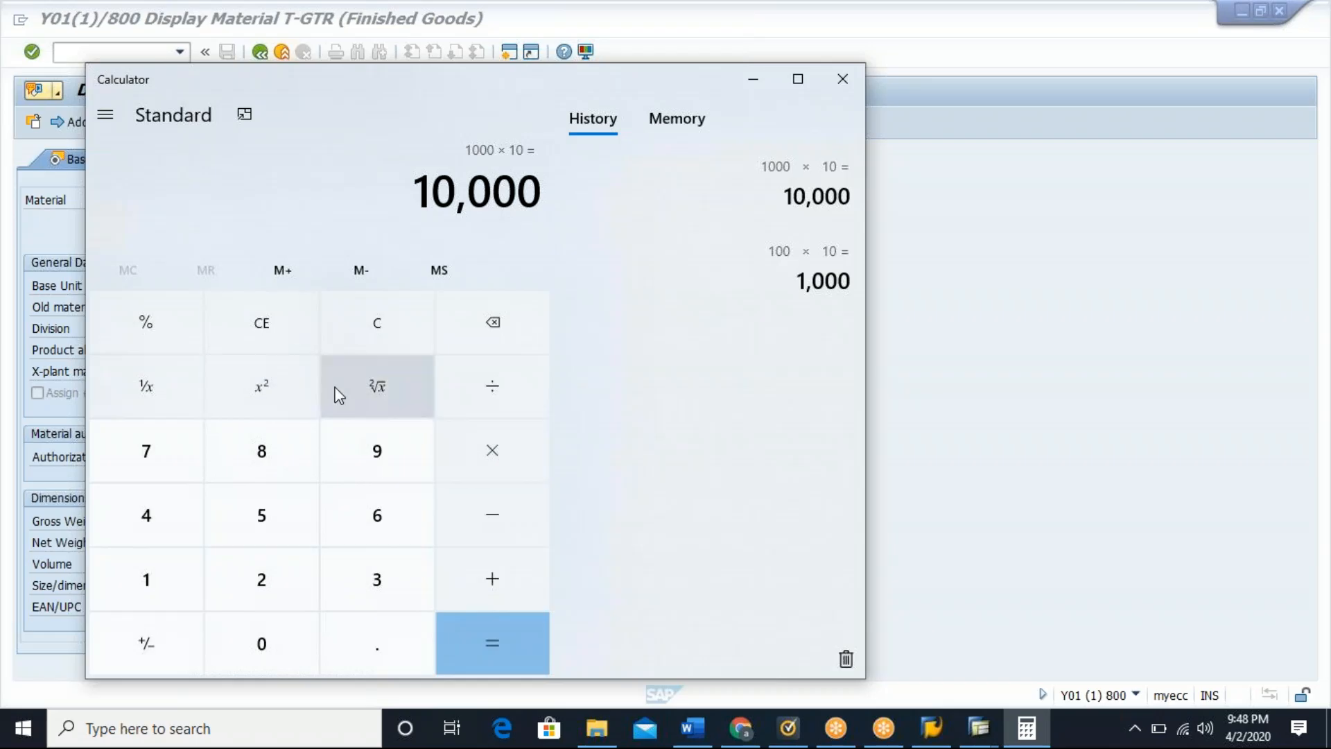
pyautogui.click(407, 321)
pyautogui.click(143, 602)
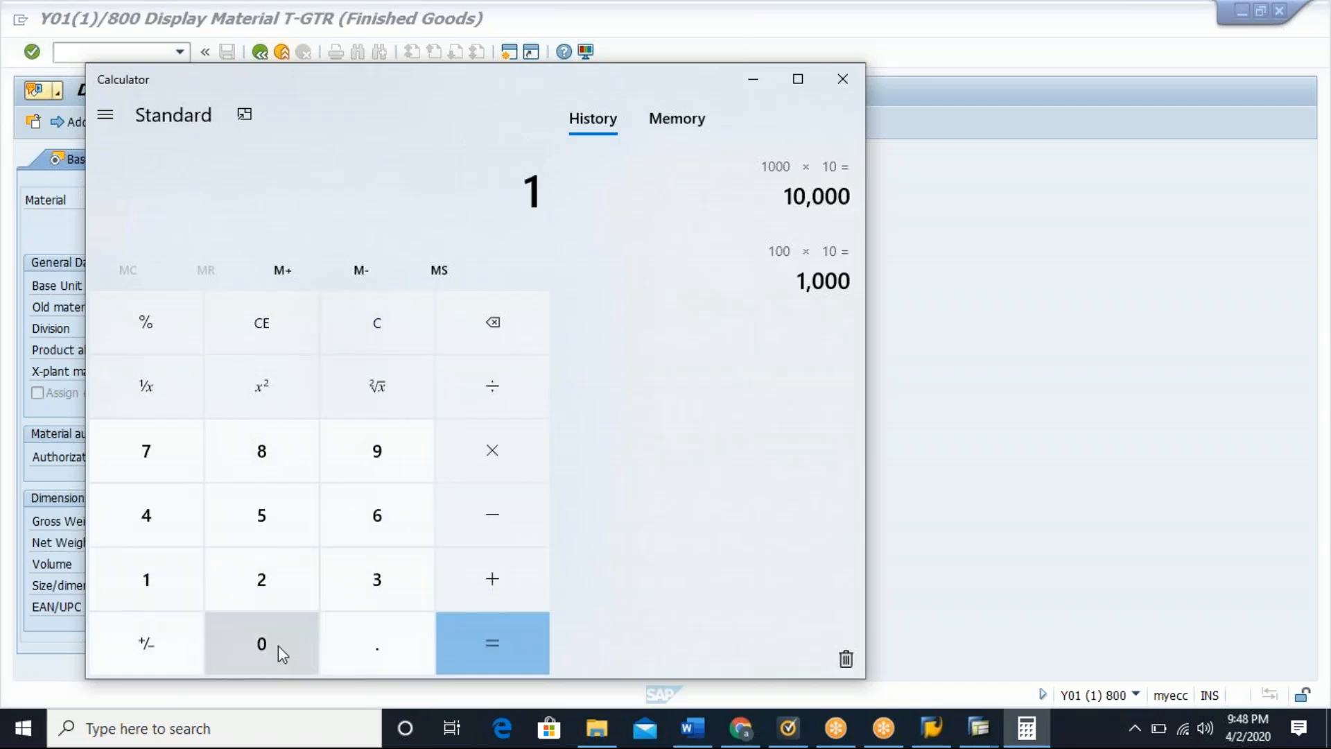
pyautogui.doubleClick(277, 646)
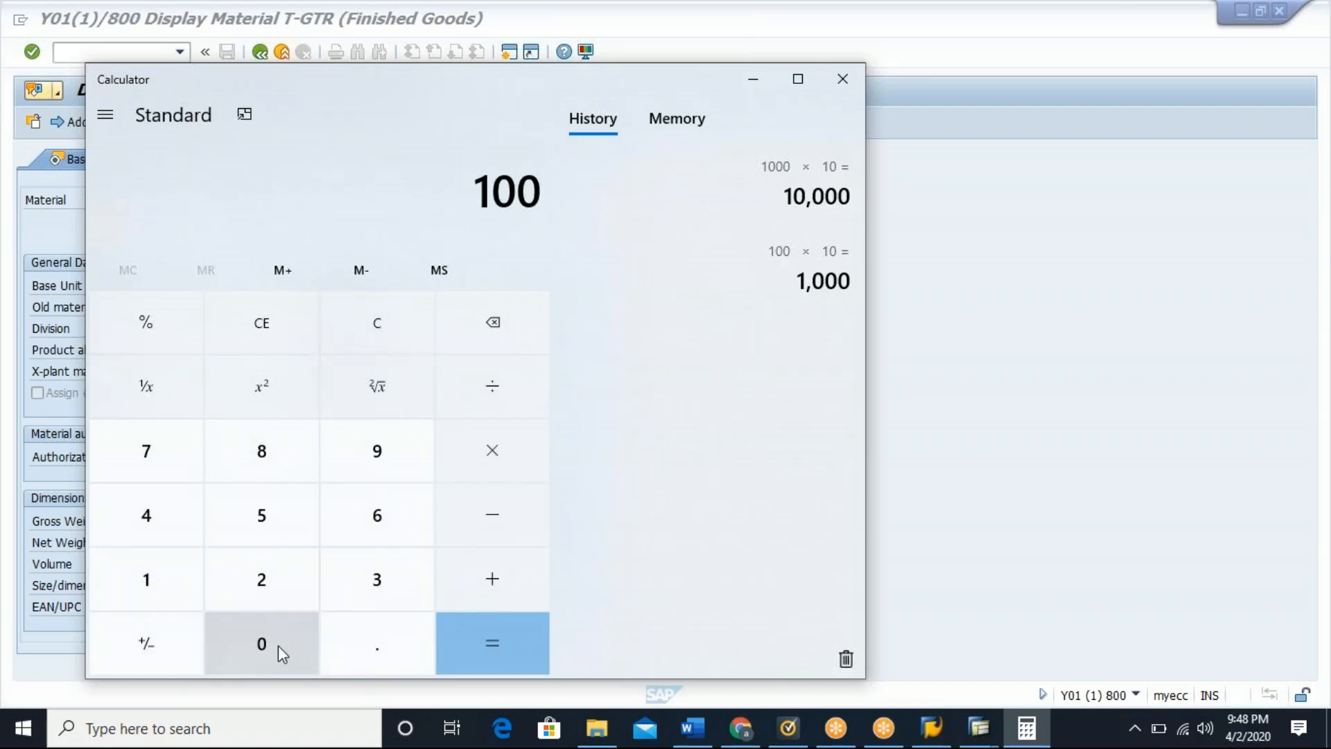
pyautogui.click(493, 453)
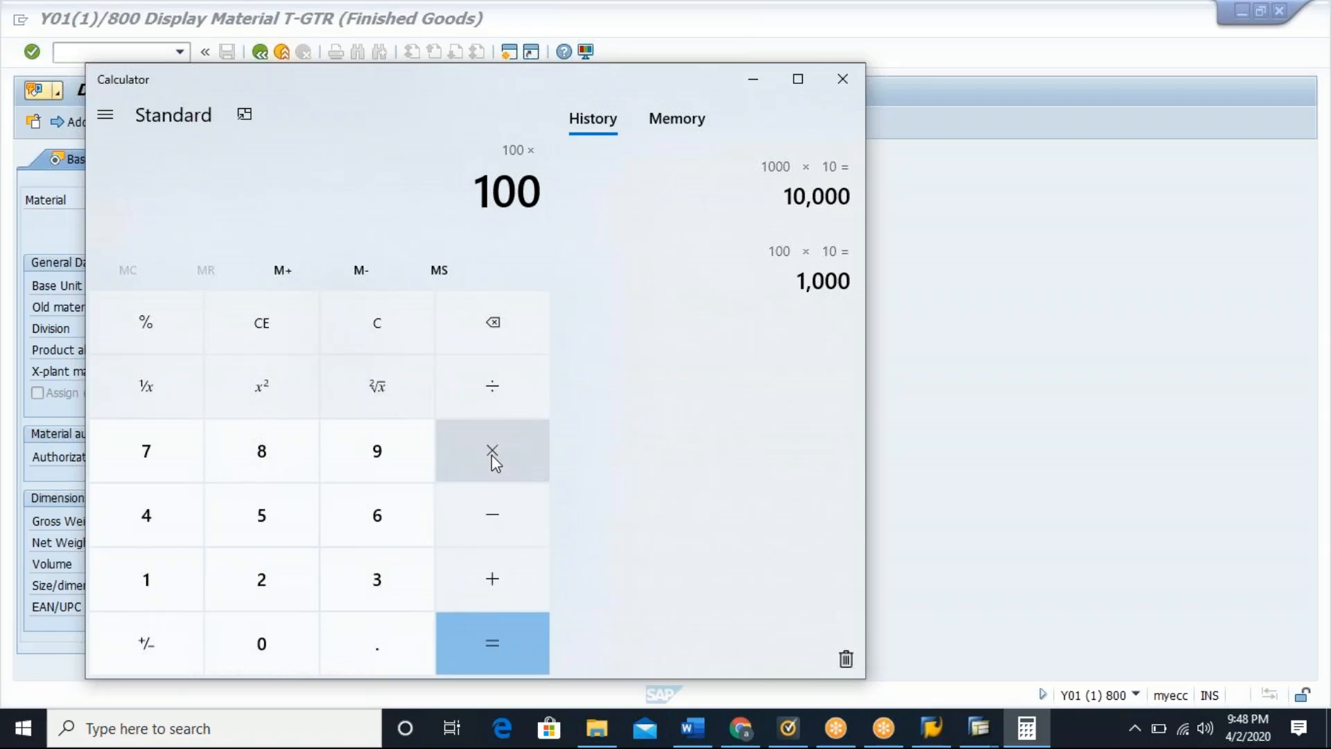
pyautogui.click(142, 588)
pyautogui.doubleClick(244, 643)
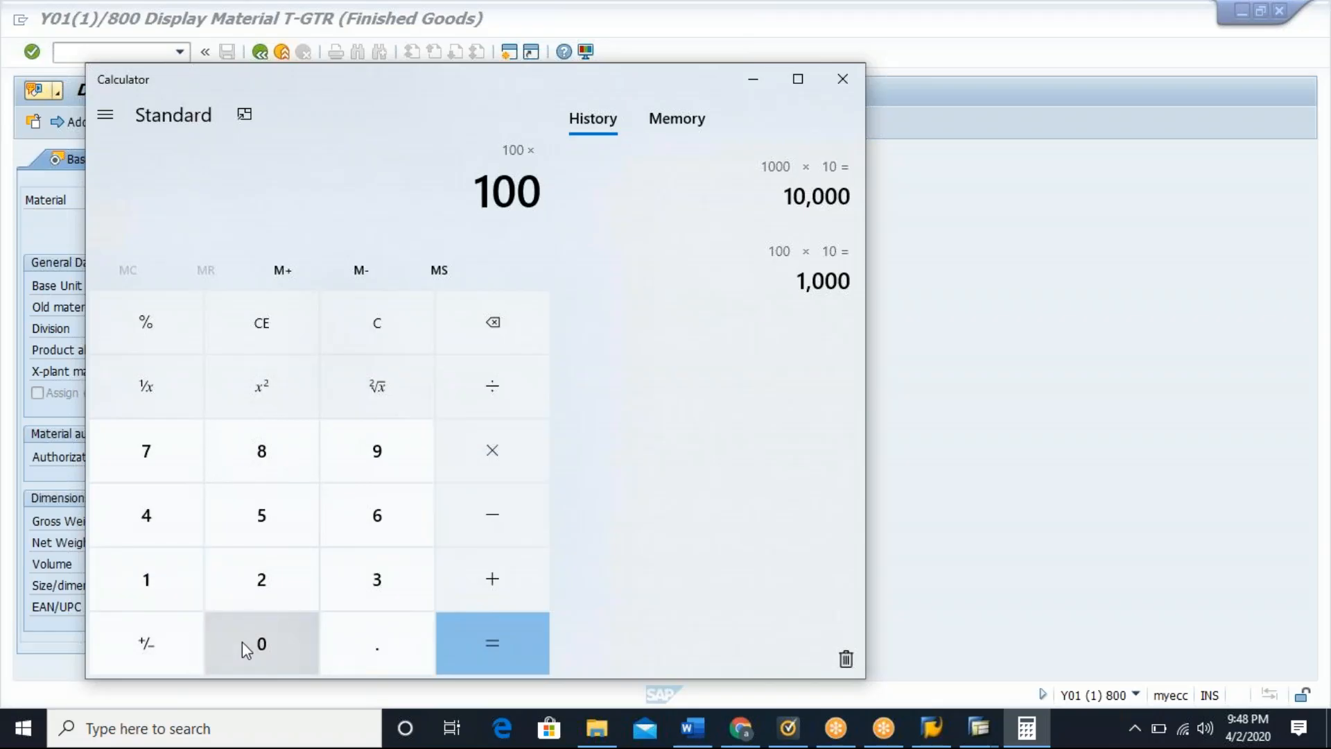
pyautogui.click(493, 642)
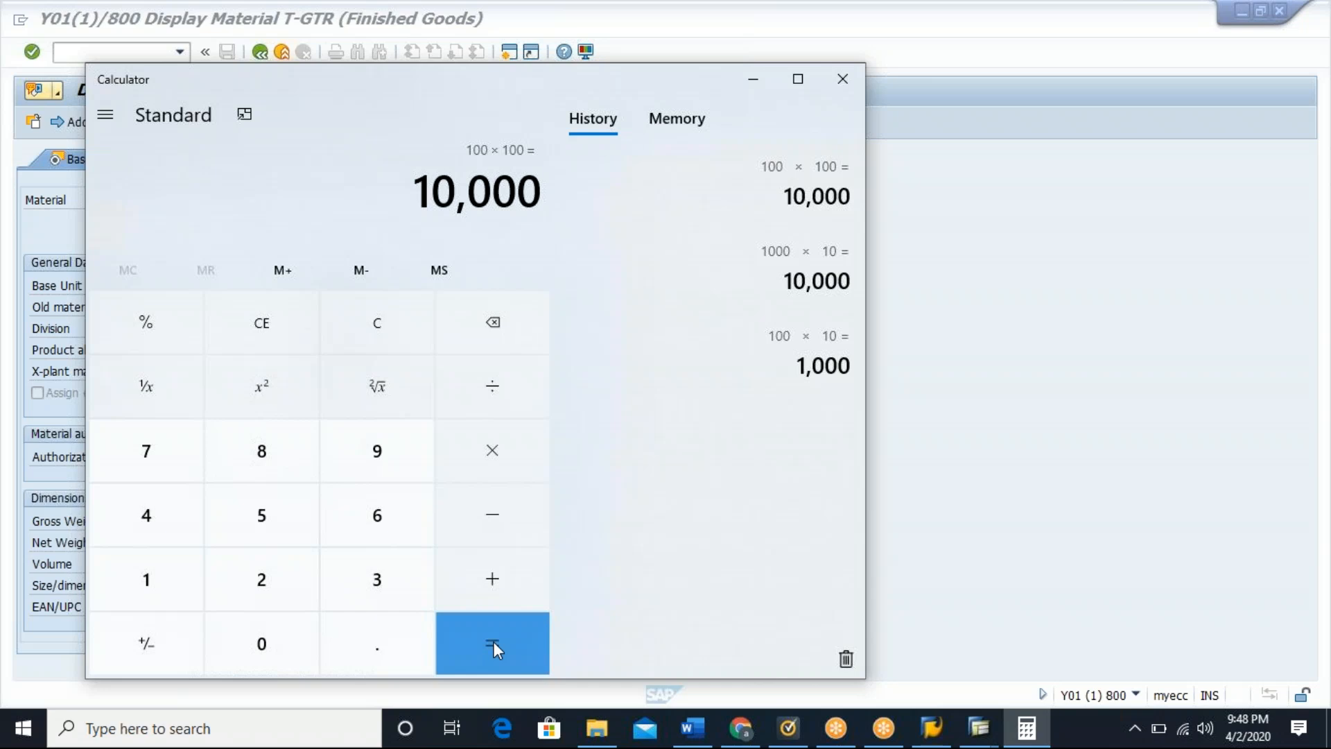
pyautogui.click(505, 467)
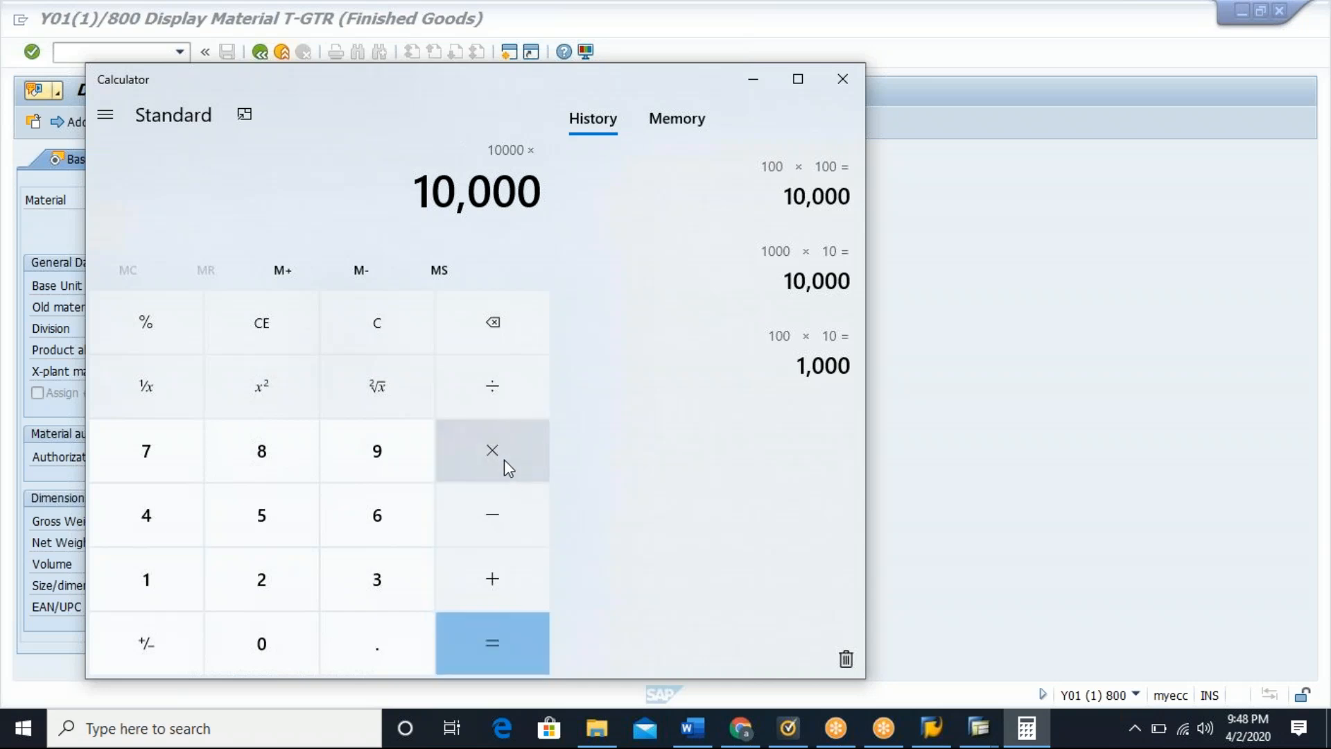
pyautogui.click(157, 588)
pyautogui.click(249, 646)
pyautogui.click(488, 646)
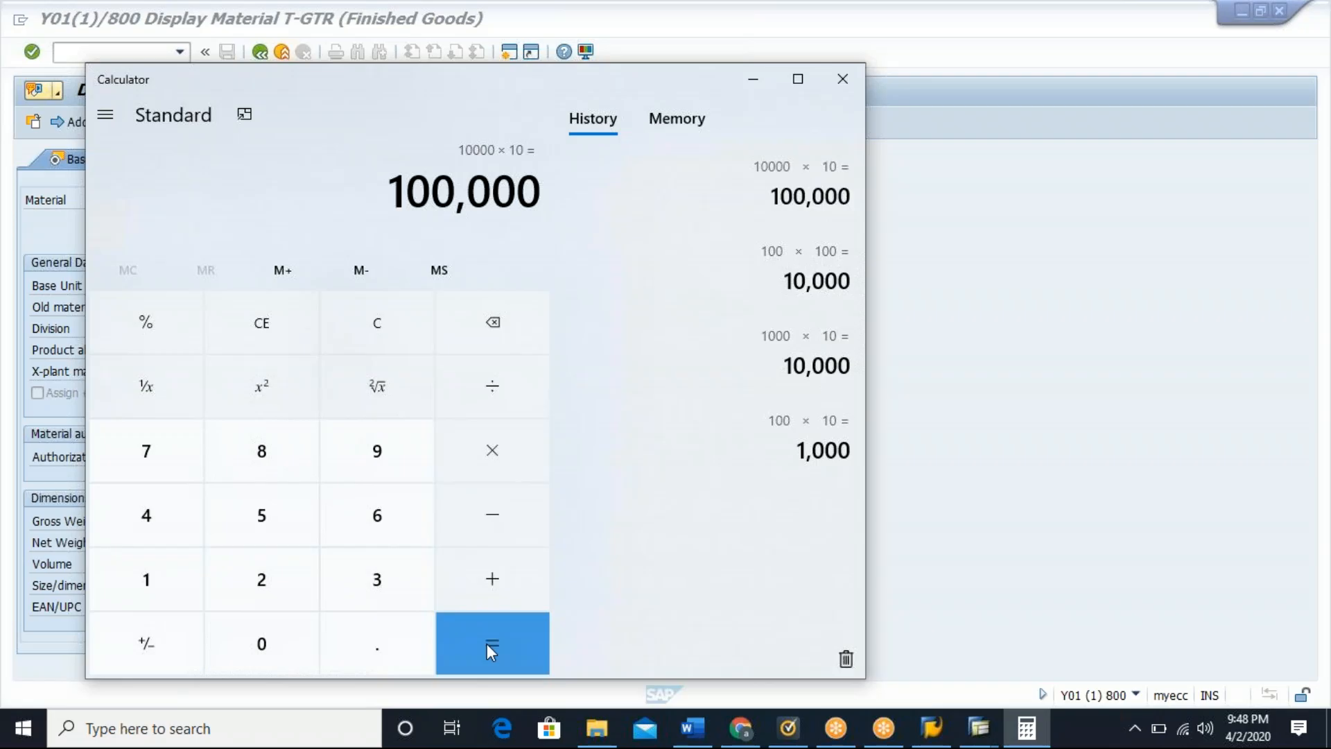
# Step: Return to the sales order session and leave the order for the Change Condition Records transaction
pyautogui.hotkey('alt', 'Tab')
pyautogui.hotkey('alt', 'Tab')
pyautogui.hotkey('alt', 'Tab')
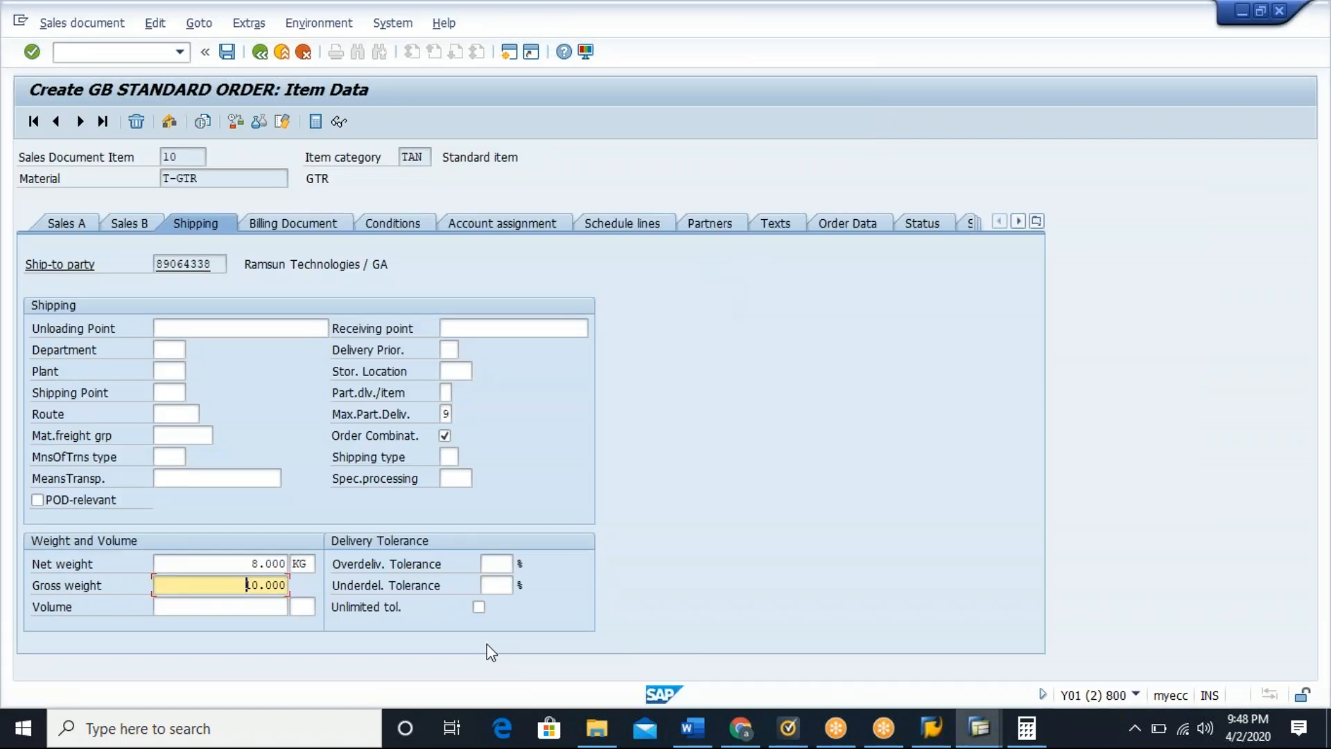
pyautogui.click(135, 54)
pyautogui.write('/n')
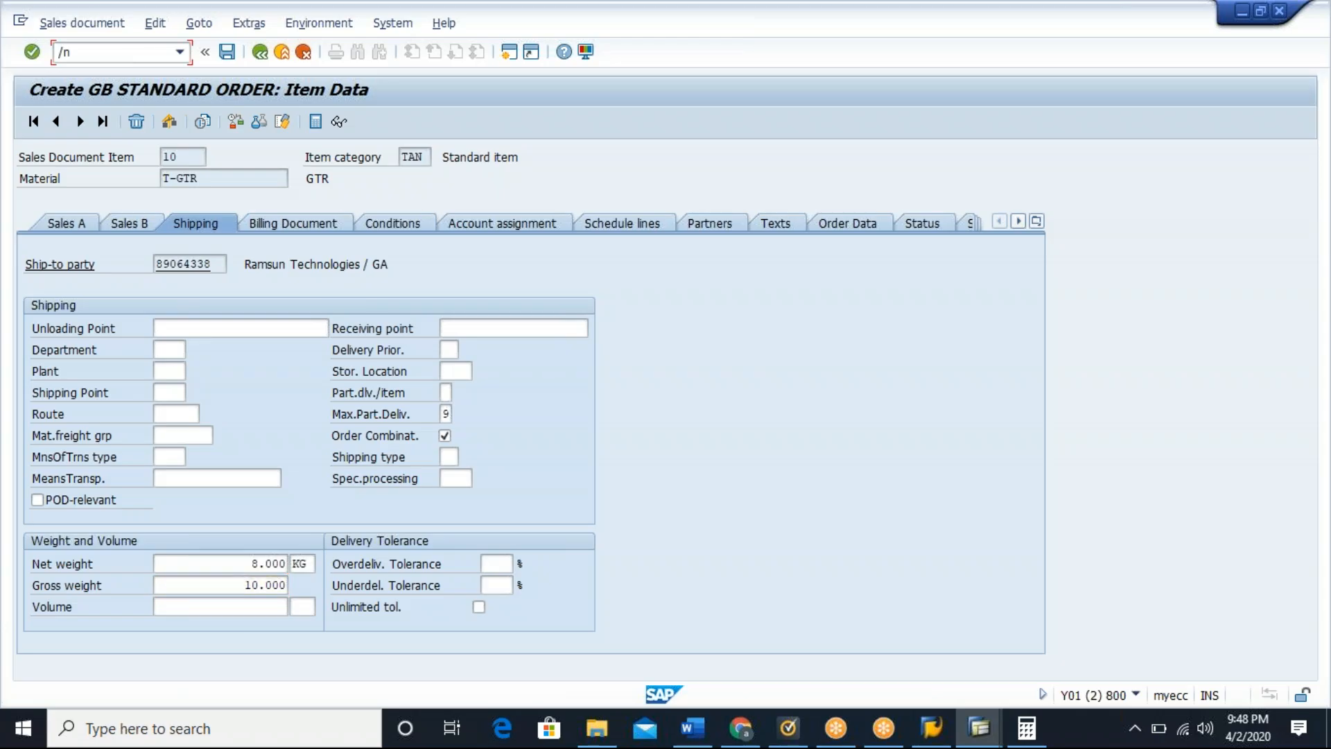
pyautogui.write('va02')
pyautogui.press('Return')
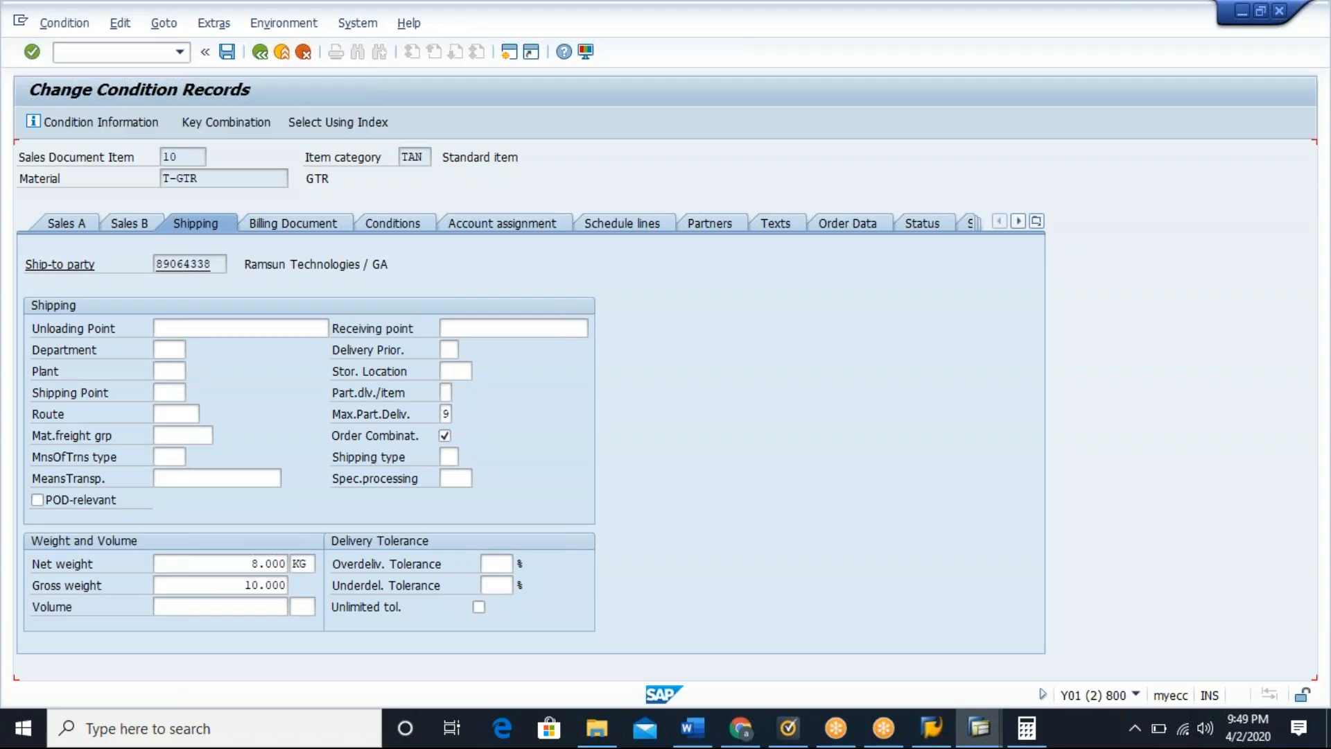
# Step: Open the KF00 freight condition records by incoterms for sales organization GB00, distribution channel GB and division GB
pyautogui.press('Return')
pyautogui.click(137, 337)
pyautogui.click(489, 375)
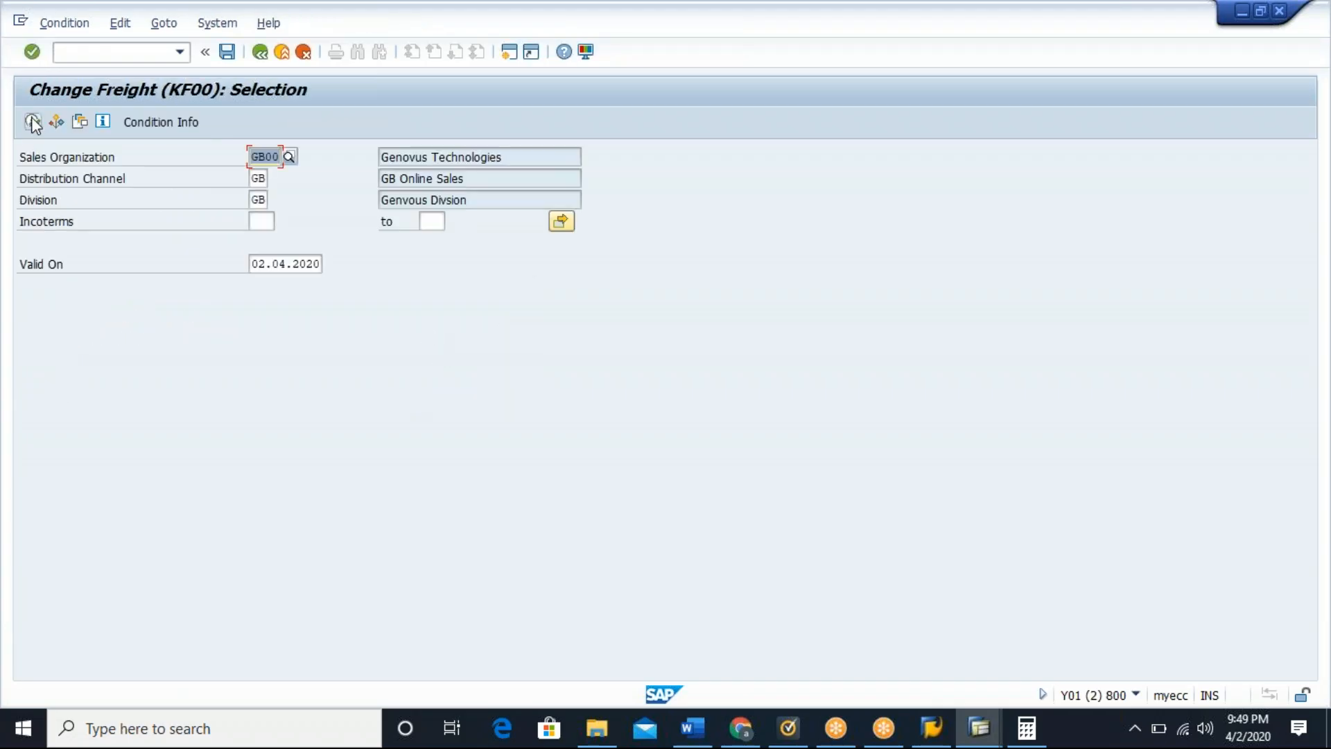
pyautogui.click(31, 121)
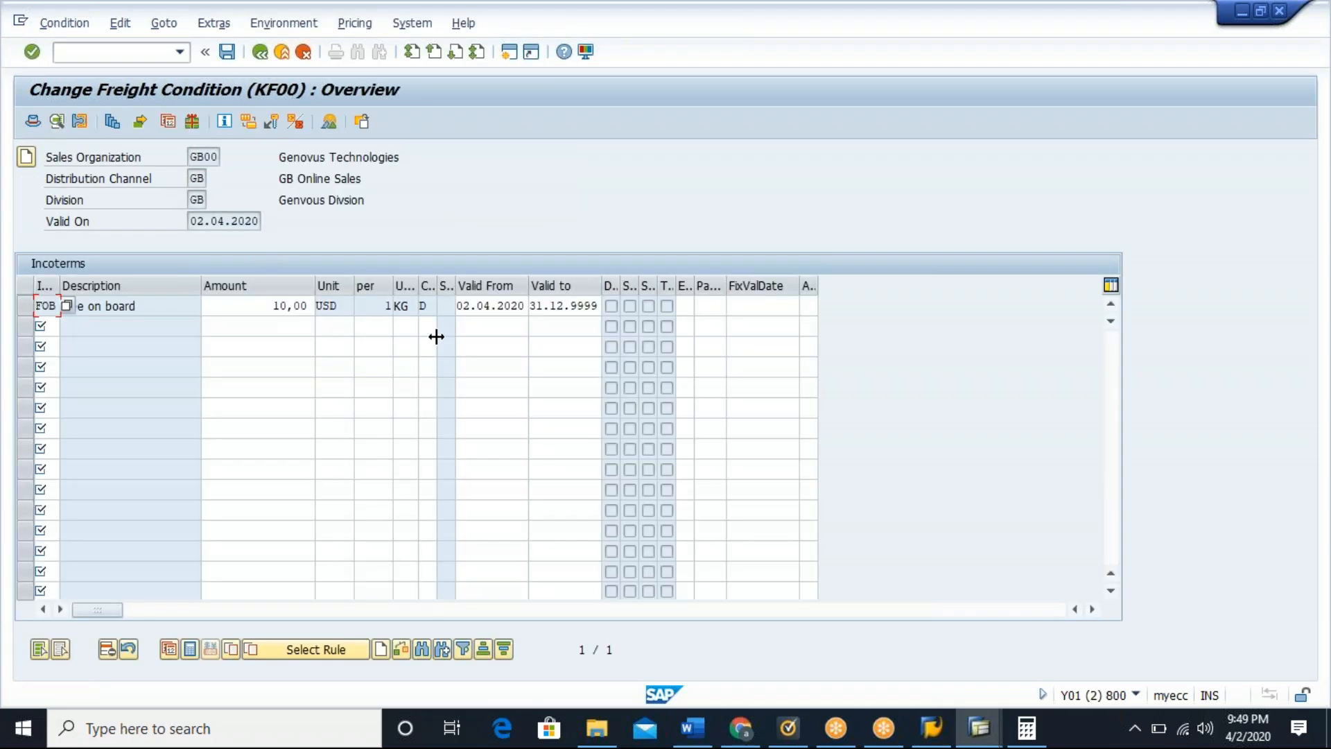
# Step: Set the freight amount for incoterm FOB to 1 USD per KG and save the condition record
pyautogui.click(275, 306)
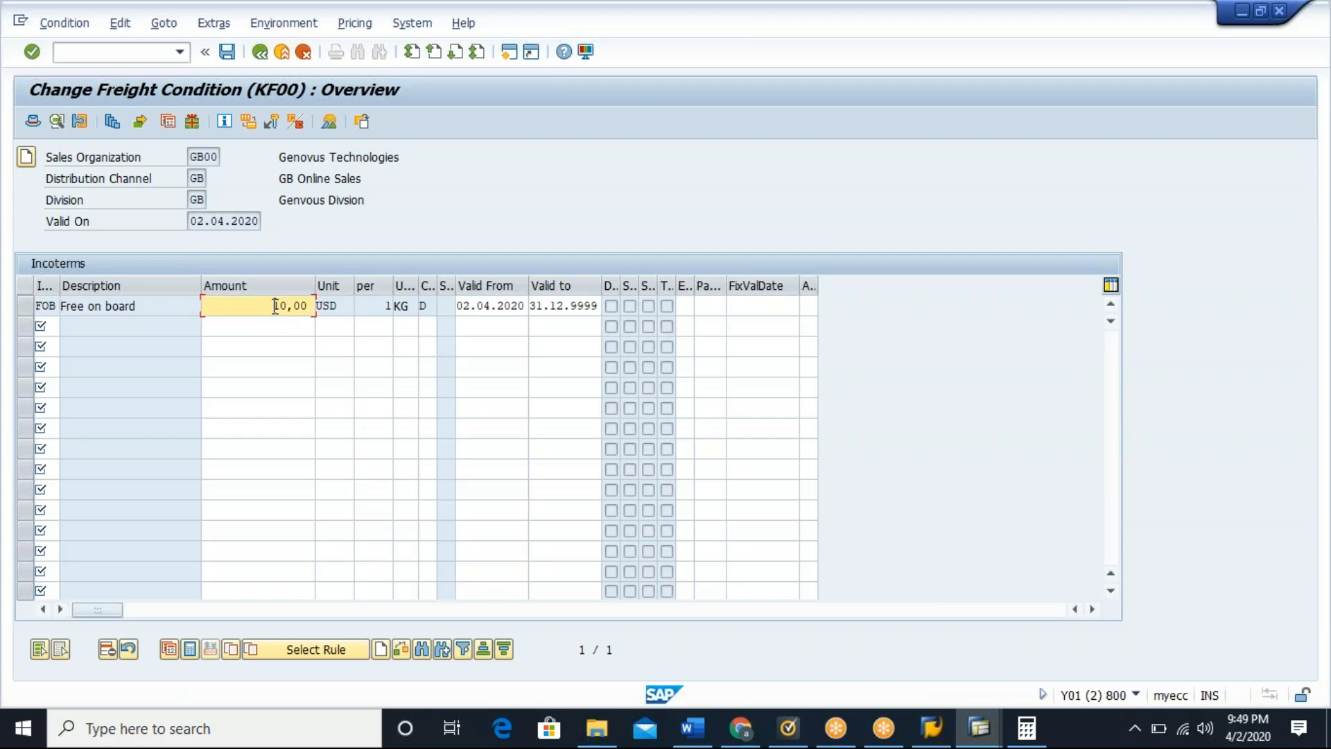
pyautogui.press('Delete')
pyautogui.press('Delete')
pyautogui.press('Delete')
pyautogui.press('Delete')
pyautogui.write('1')
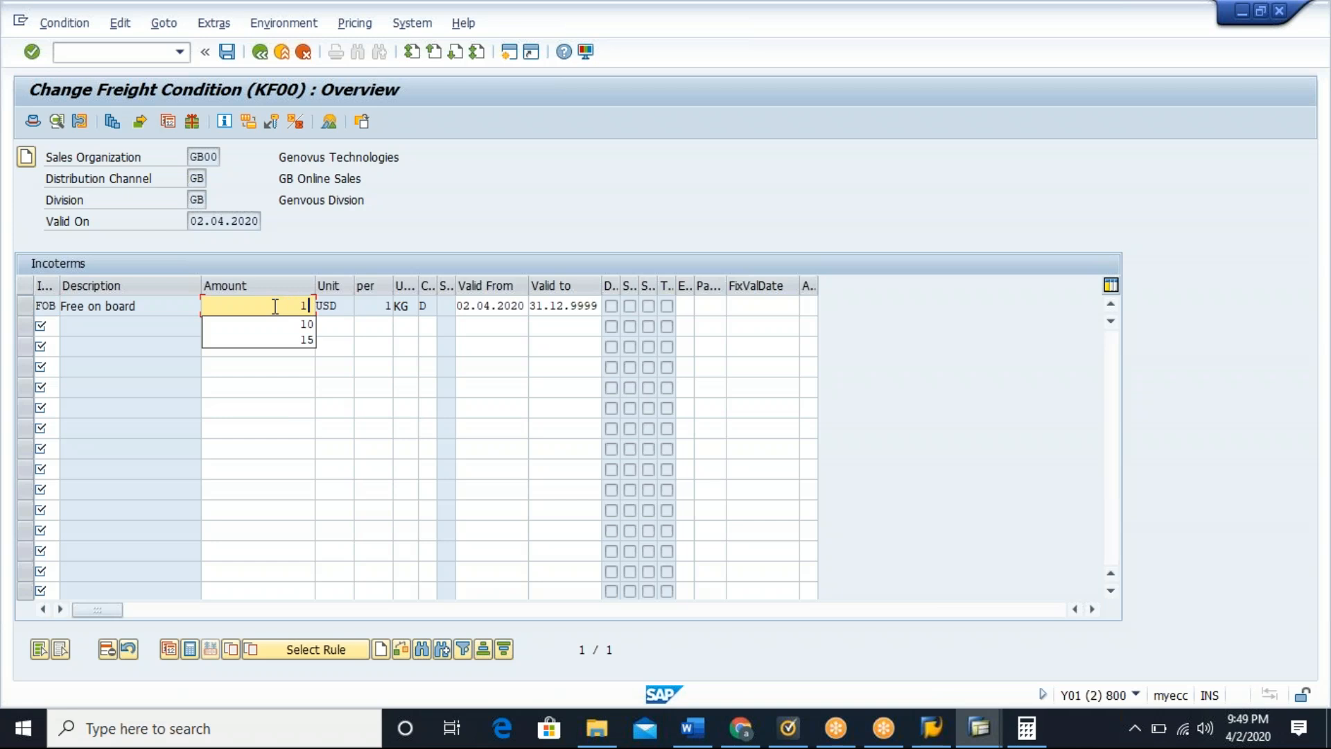
pyautogui.press('Return')
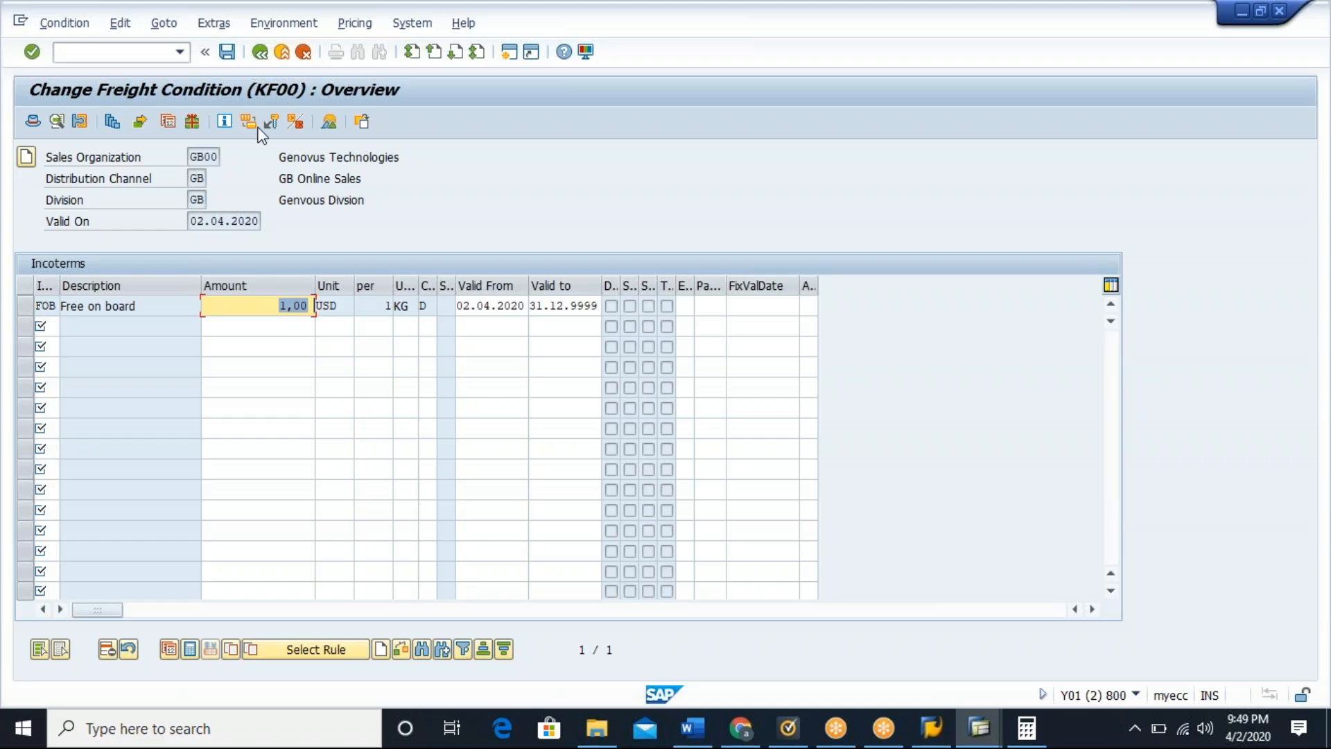
pyautogui.click(227, 53)
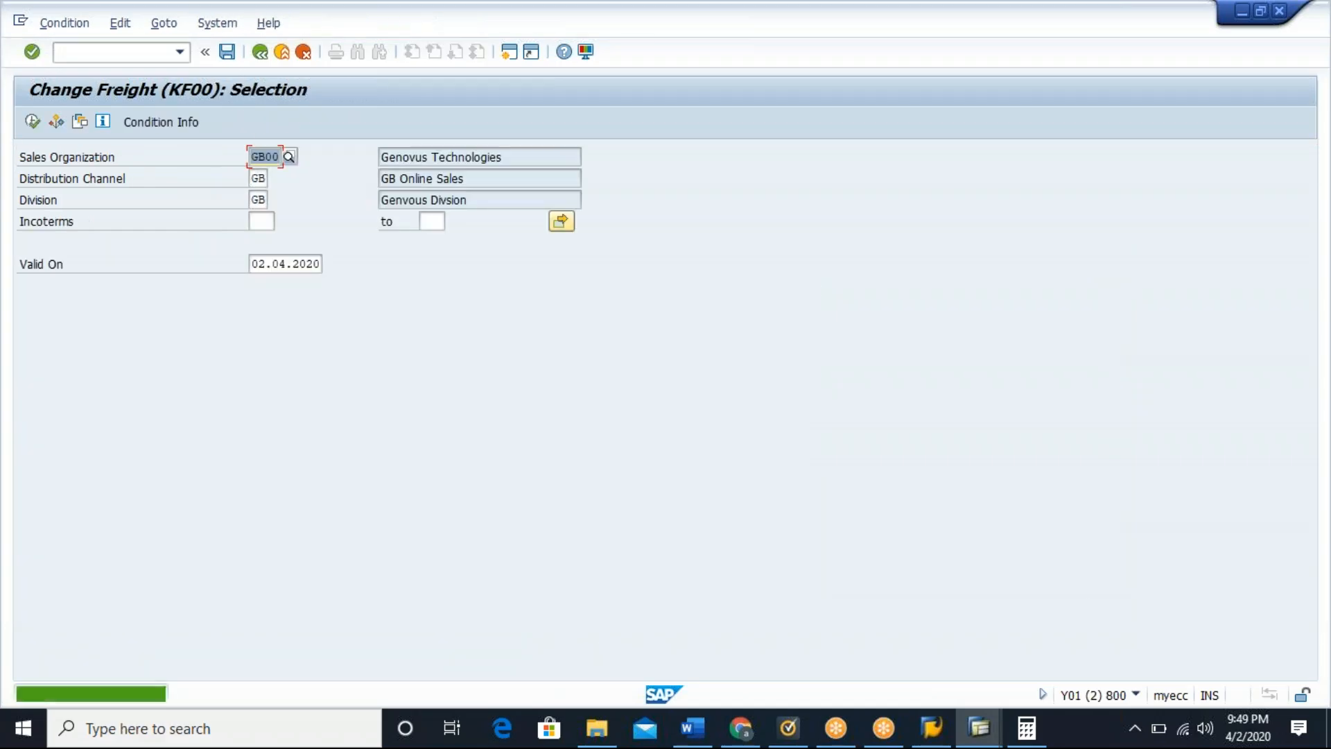
# Step: Switch to the material session, leave the display of T-GTR and open its Basic Data 1 view for changing
pyautogui.hotkey('alt', 'Tab')
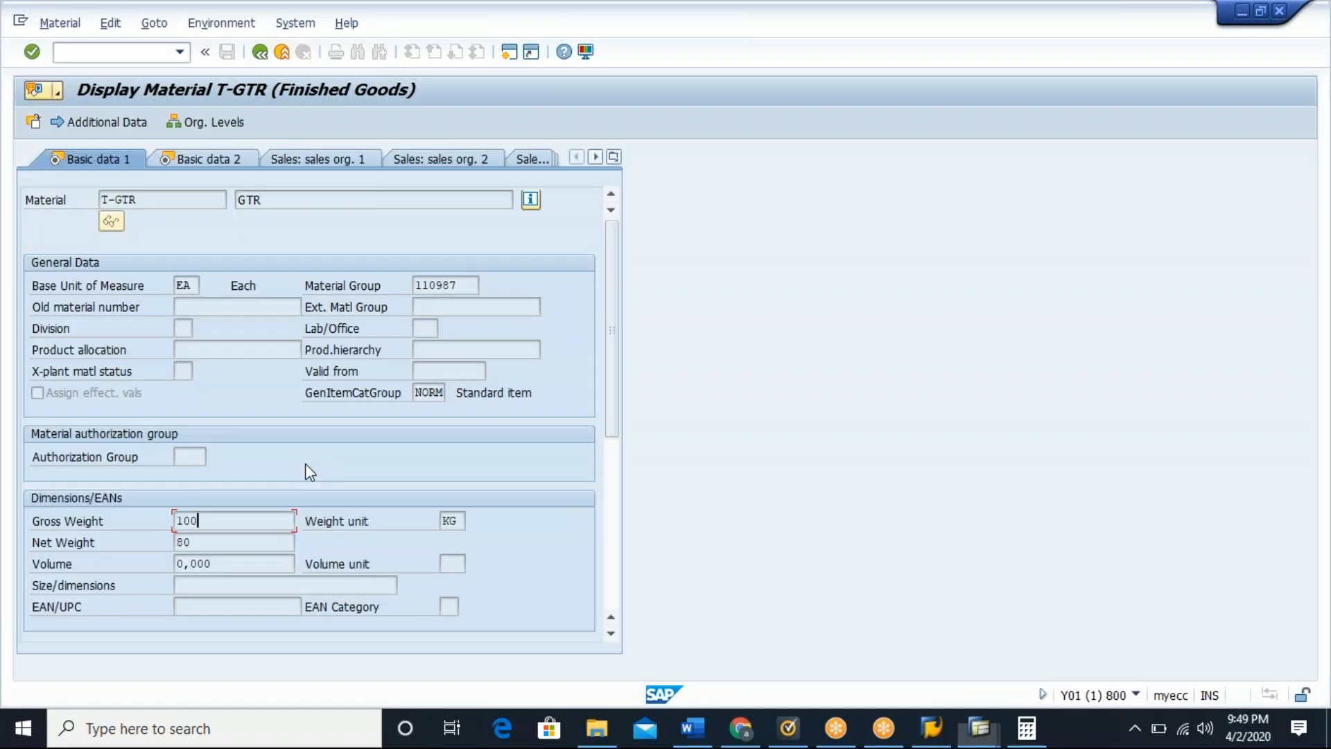
pyautogui.click(47, 23)
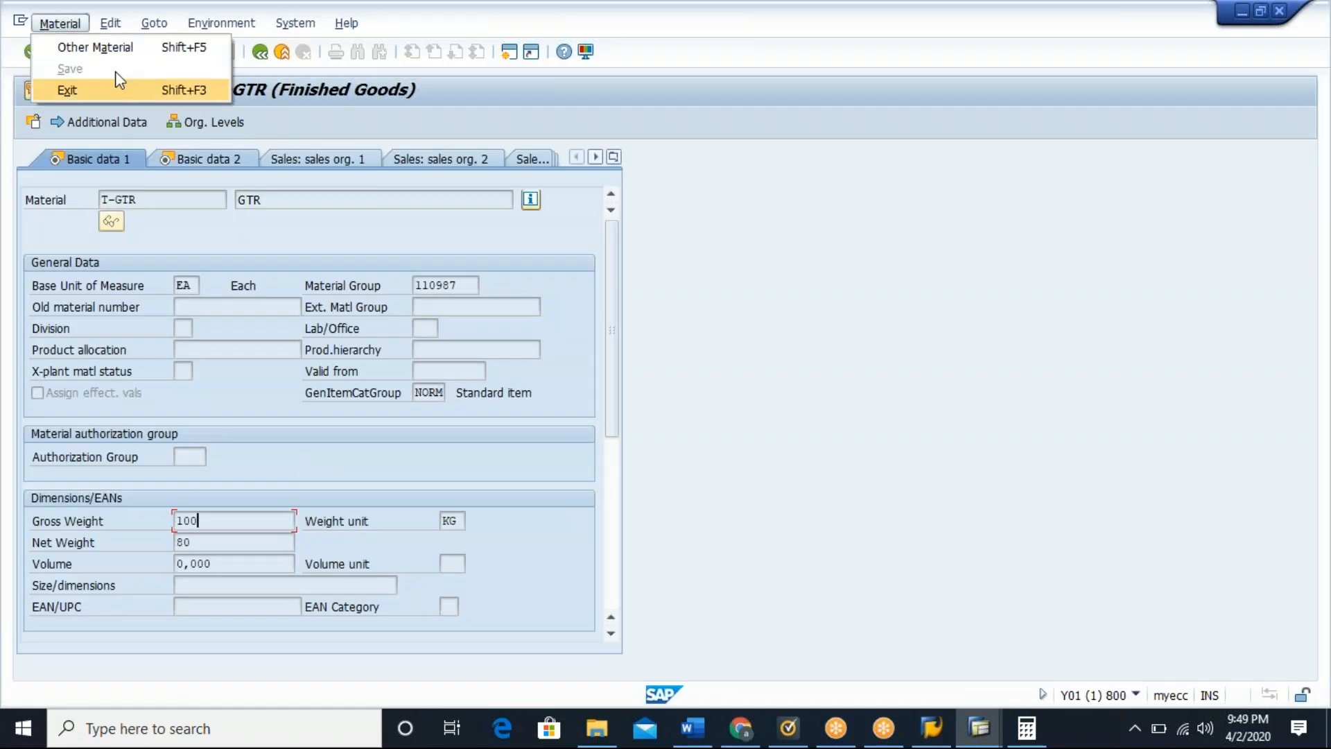
pyautogui.click(358, 148)
pyautogui.click(261, 54)
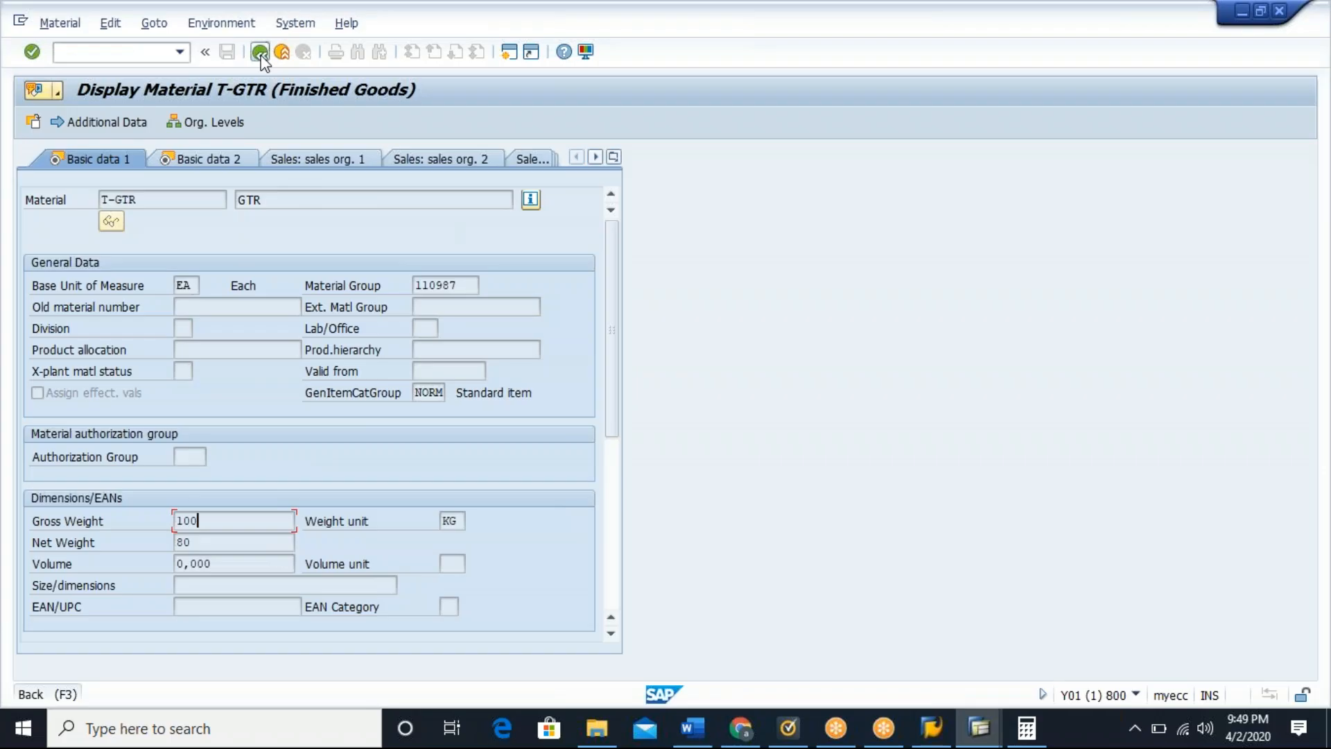
pyautogui.click(57, 23)
pyautogui.moveTo(97, 91)
pyautogui.click(299, 95)
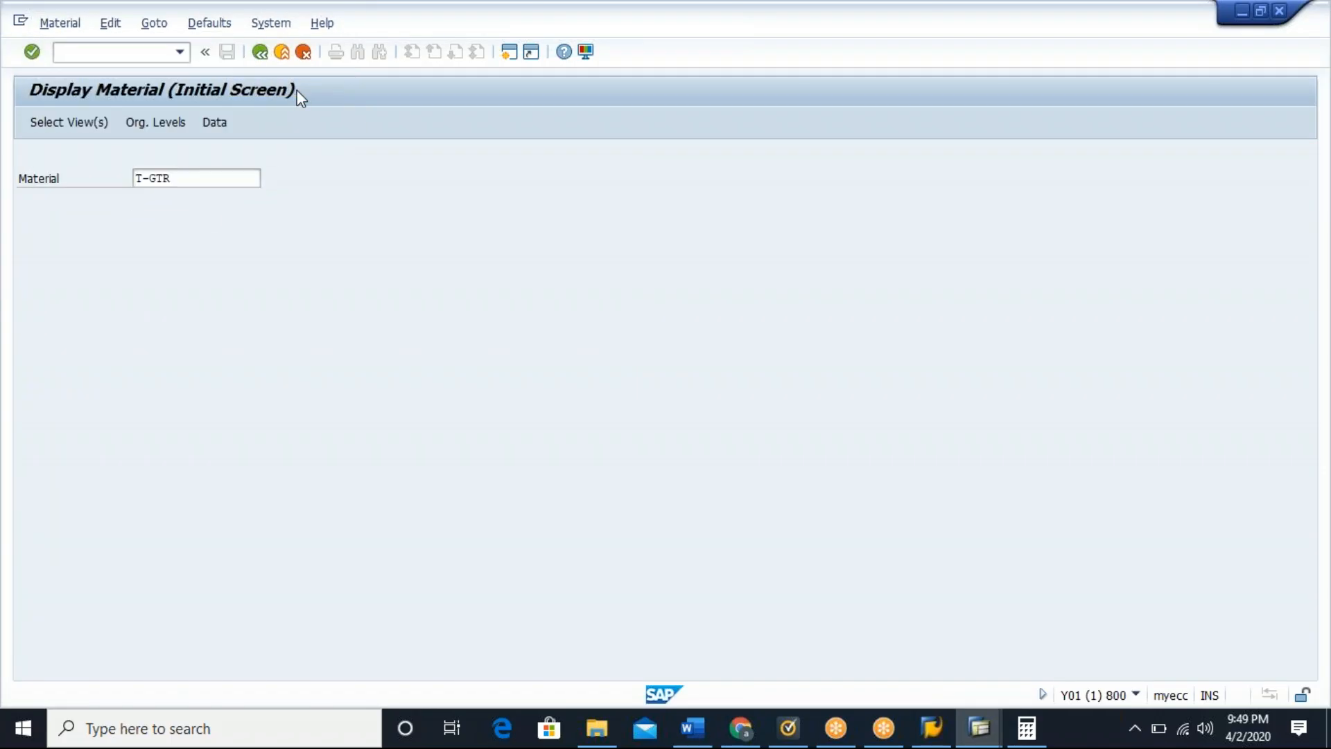
pyautogui.click(31, 52)
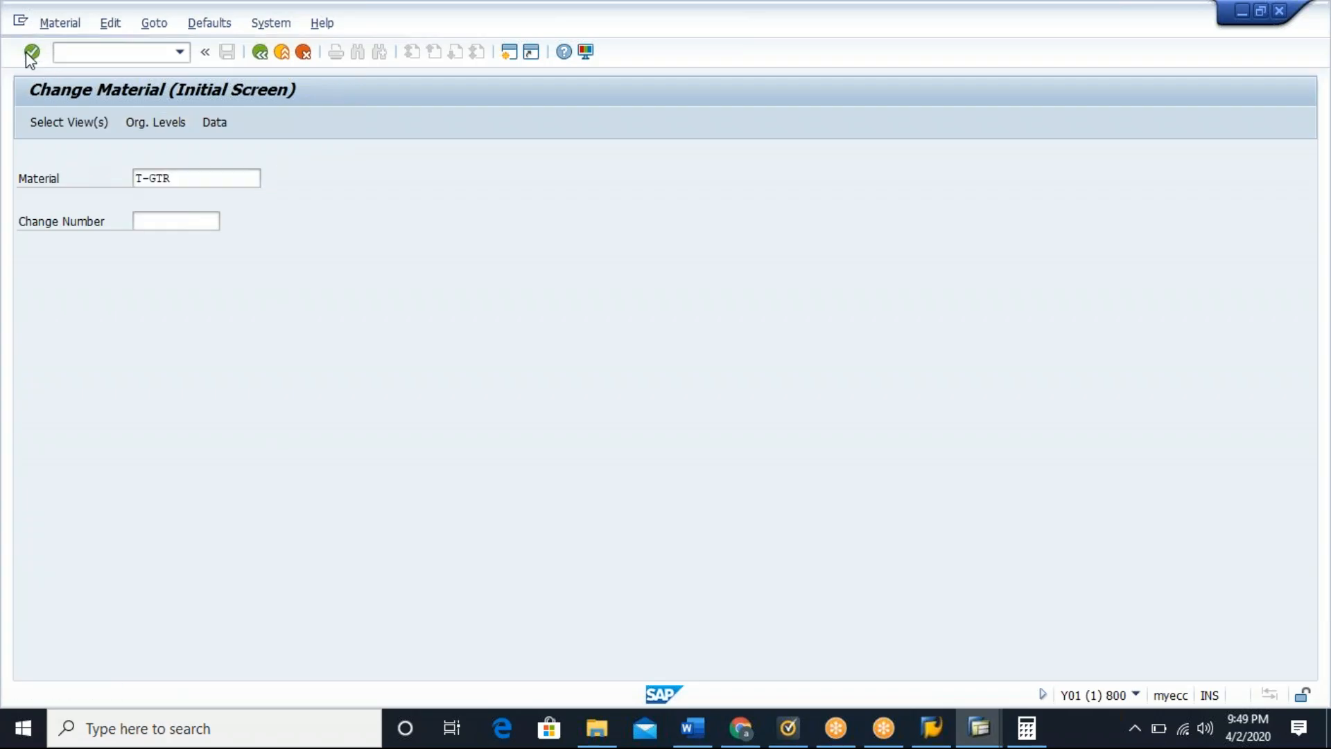
pyautogui.click(294, 252)
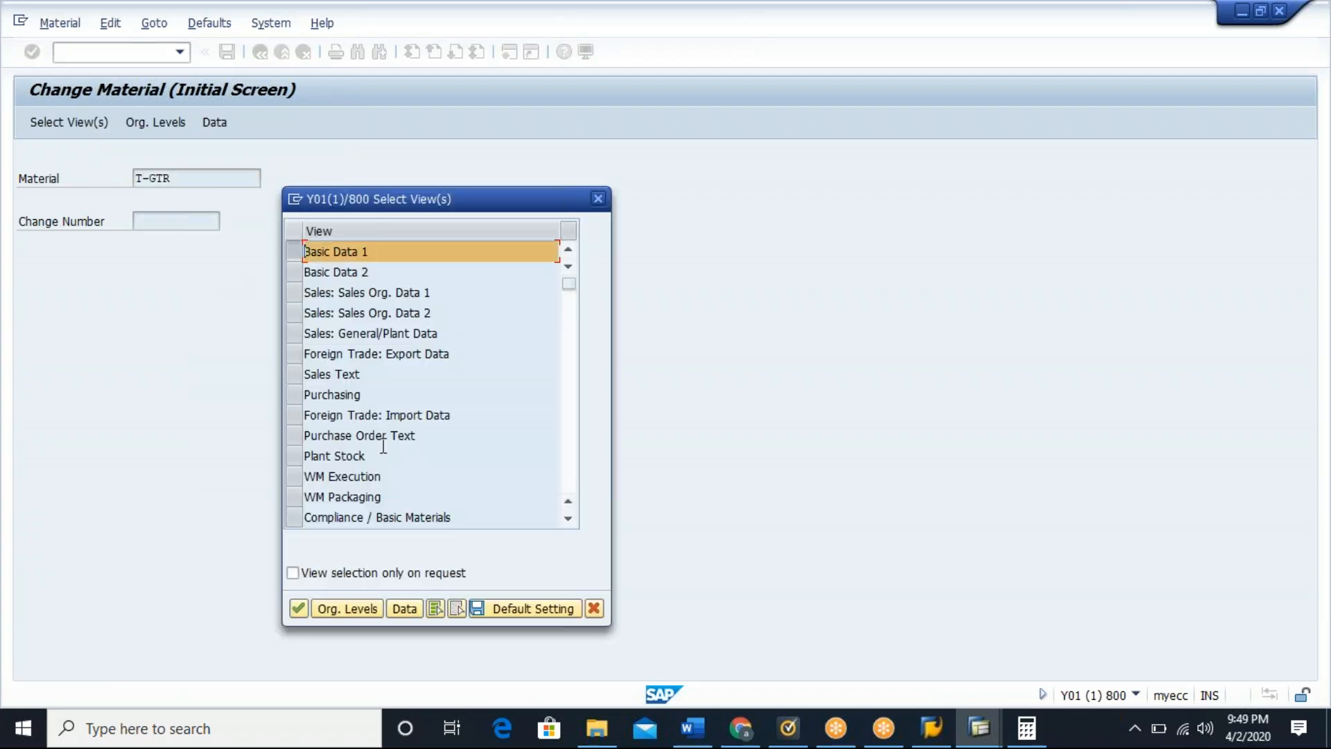
pyautogui.press('Return')
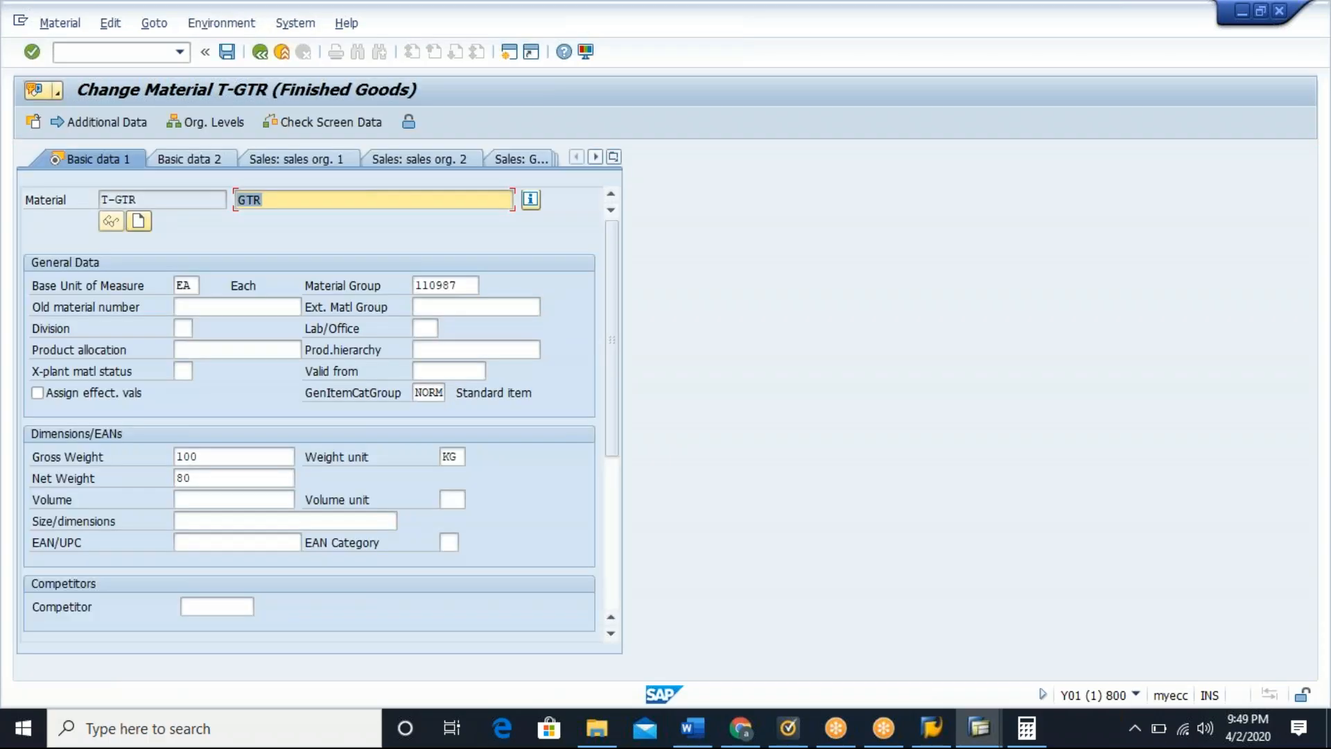
# Step: Set the material's gross weight to 10 KG and net weight to 8 KG, and save the material
pyautogui.click(215, 457)
pyautogui.press('BackSpace')
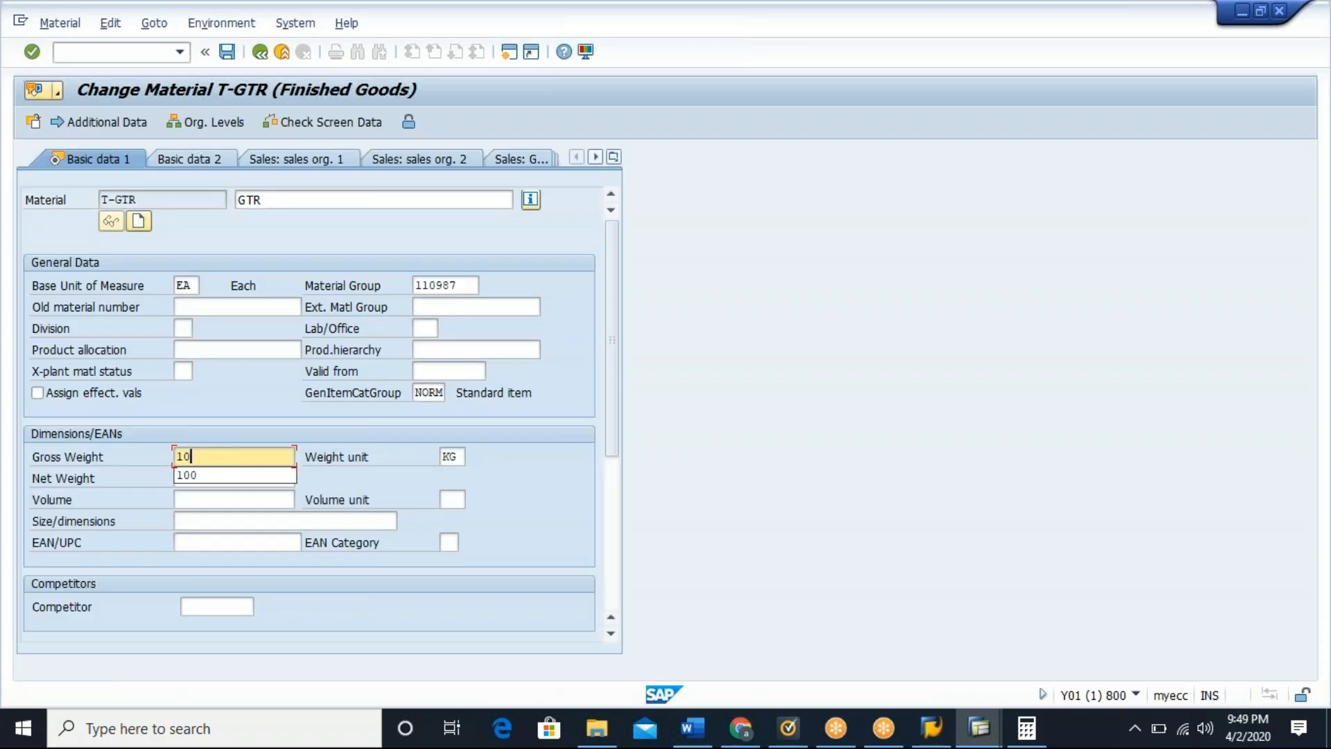
pyautogui.click(220, 521)
pyautogui.click(208, 476)
pyautogui.press('BackSpace')
pyautogui.press('Return')
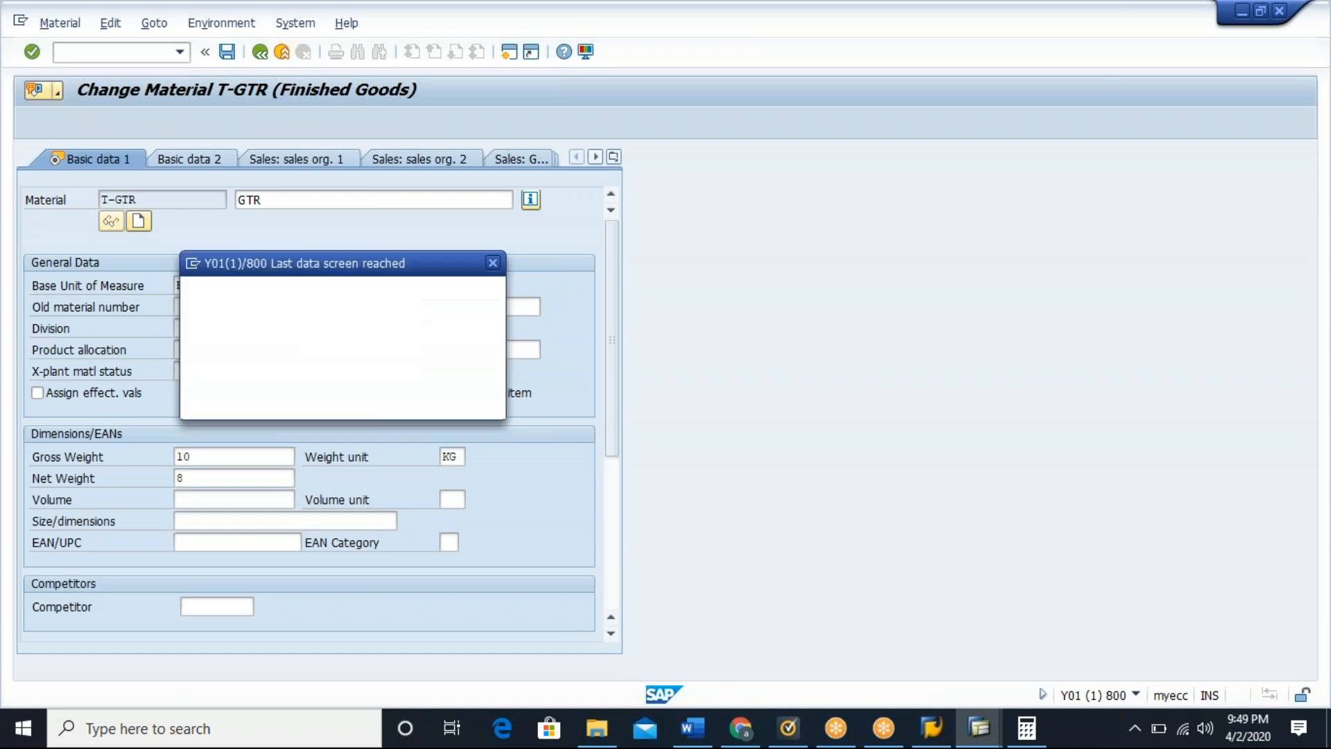
pyautogui.click(264, 403)
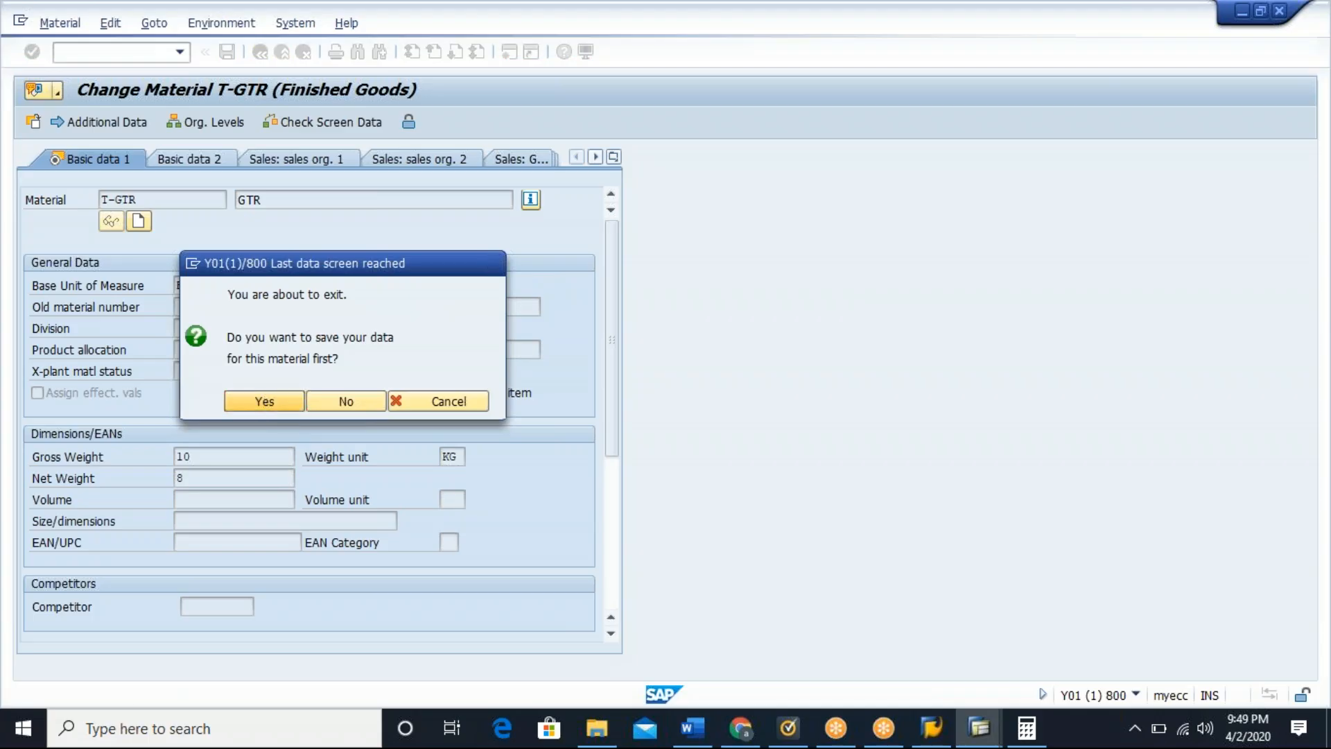
# Step: Leave the material master for the Create Sales Order transaction and start a new GB standard order
pyautogui.hotkey('alt', 'Tab')
pyautogui.hotkey('alt', 'Tab')
pyautogui.hotkey('alt', 'Tab')
pyautogui.click(107, 55)
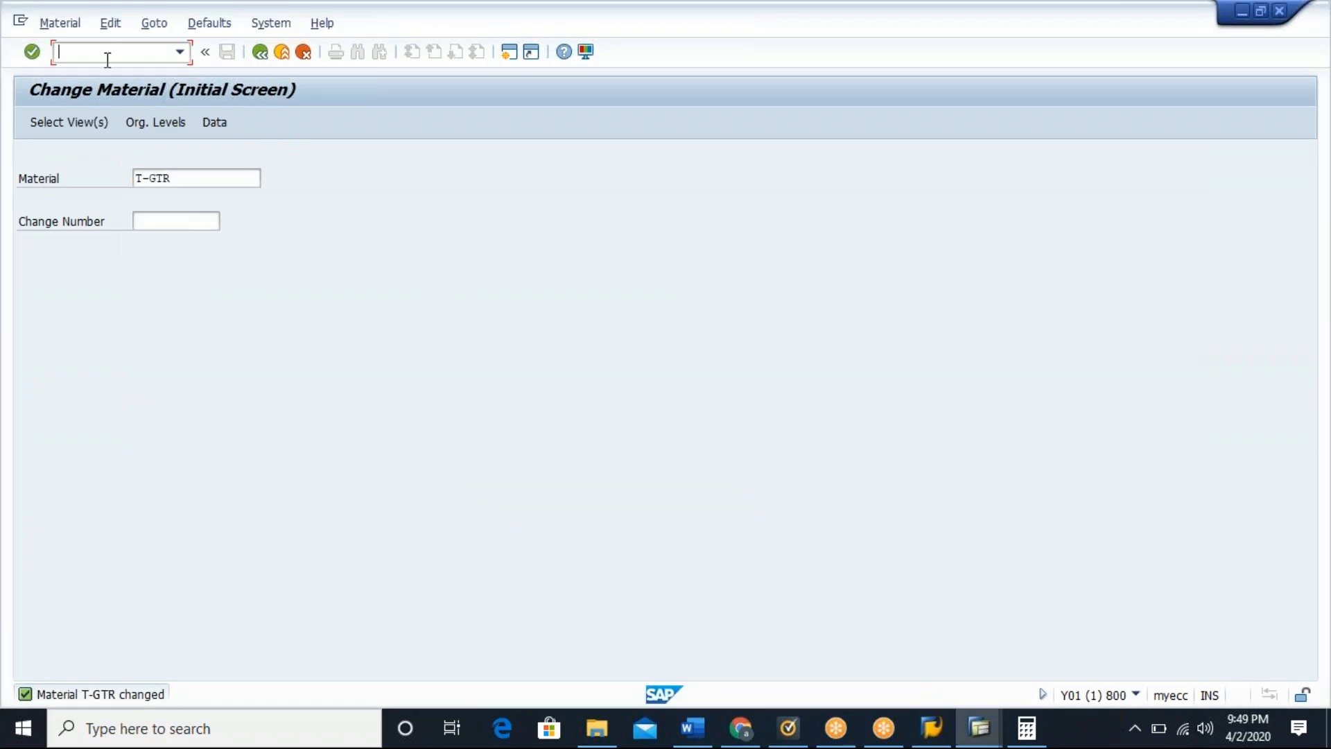
pyautogui.write('mm02')
pyautogui.press('Return')
pyautogui.press('Return')
pyautogui.write('/nva02')
pyautogui.press('Return')
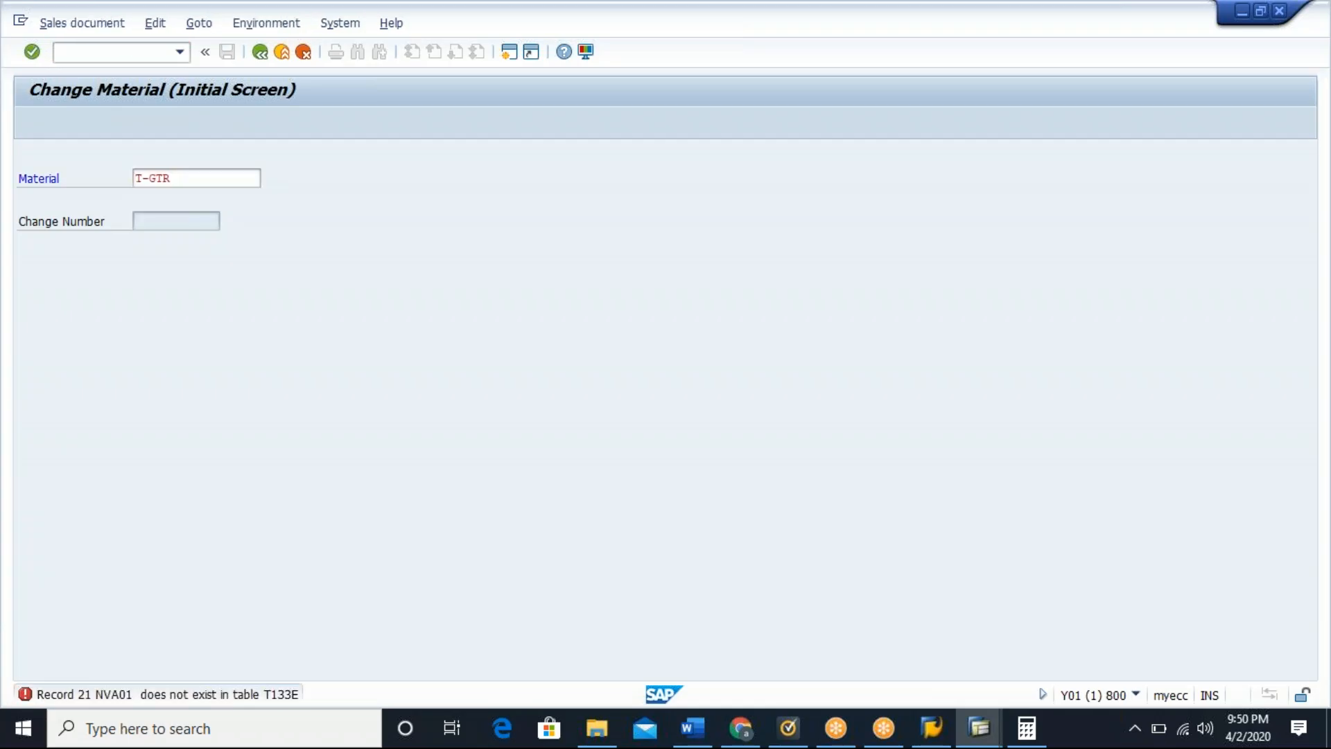
pyautogui.press('Return')
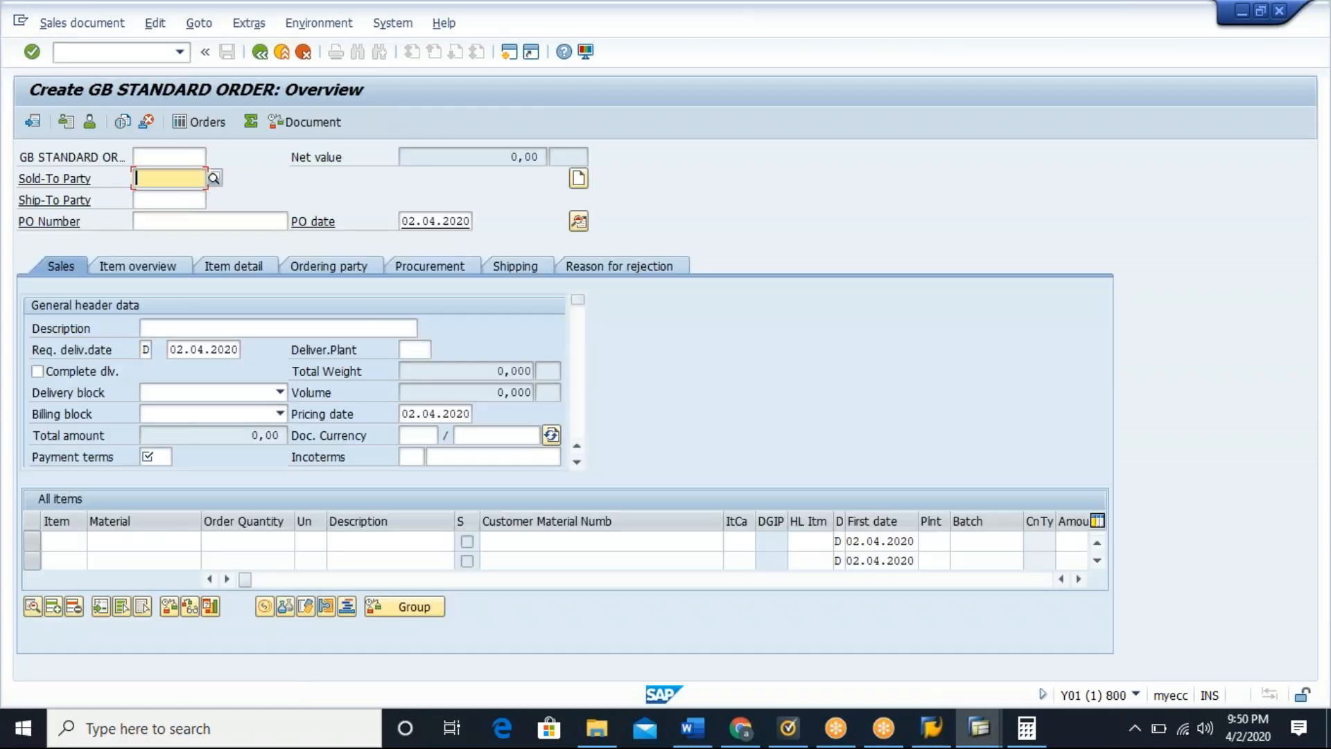
# Step: Enter the customer number as sold-to and ship-to party and set the PO number to "April 2nd 2020- test4"
pyautogui.click(143, 177)
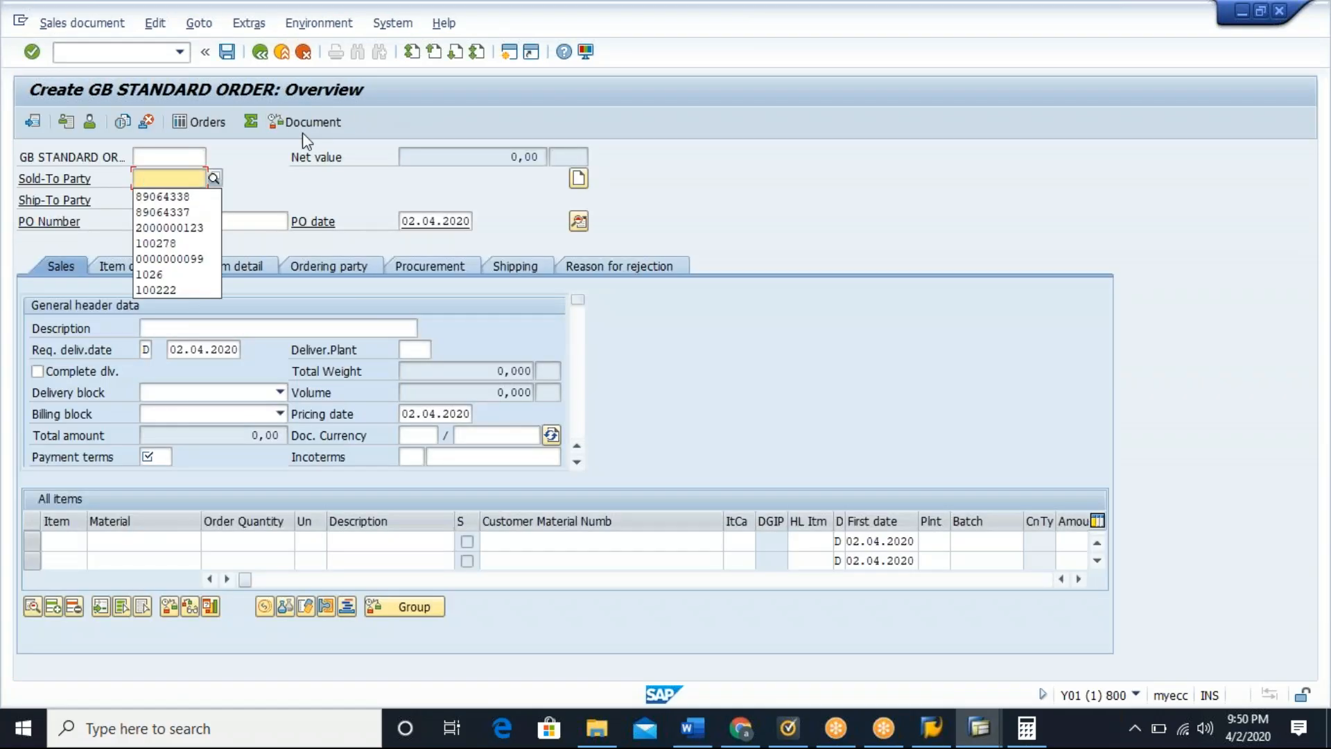
pyautogui.click(162, 197)
pyautogui.click(157, 199)
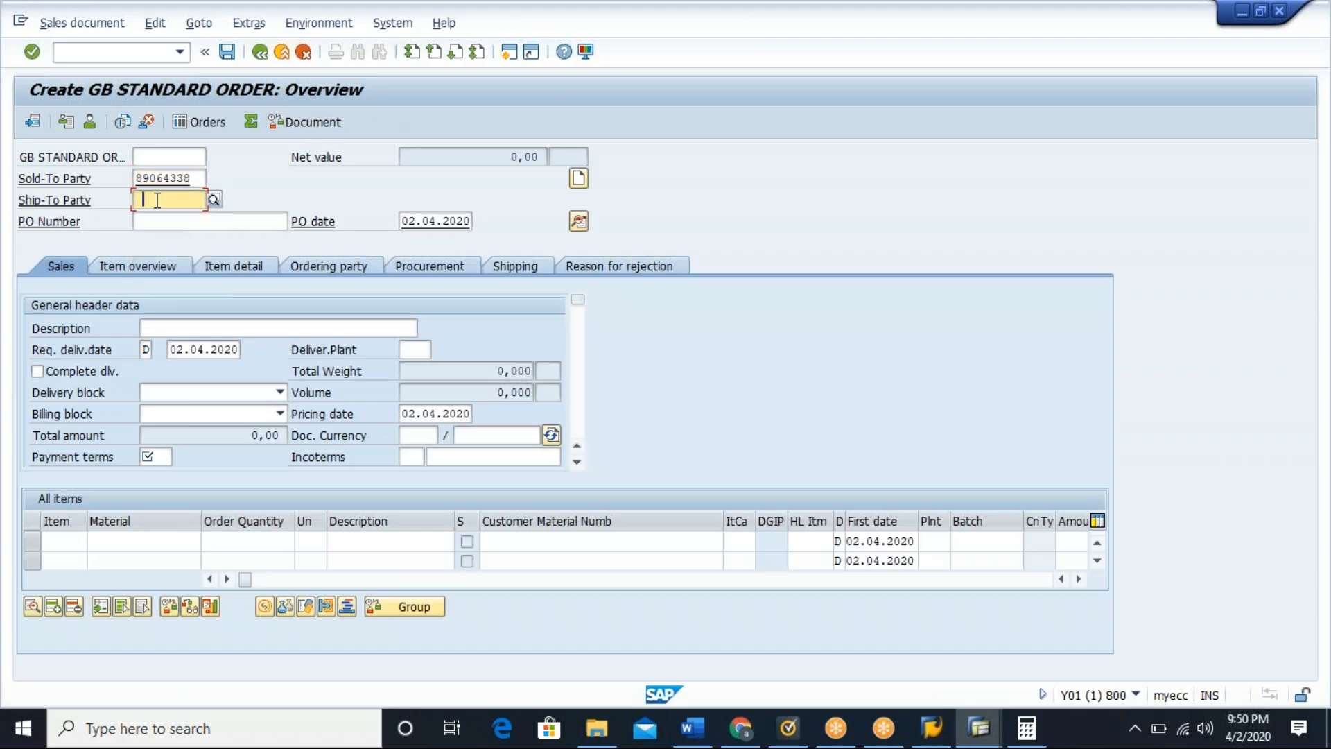
pyautogui.click(172, 213)
pyautogui.click(204, 222)
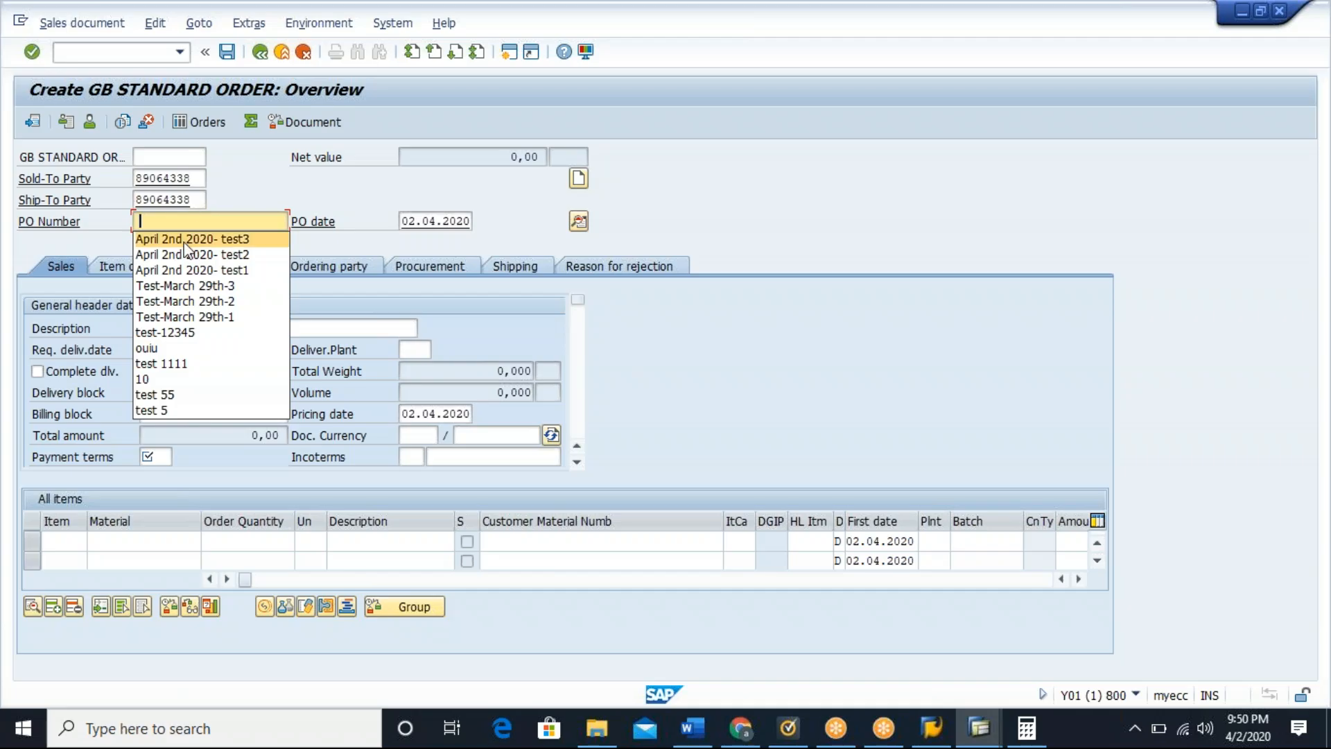
pyautogui.click(186, 239)
pyautogui.press('BackSpace')
pyautogui.write('4')
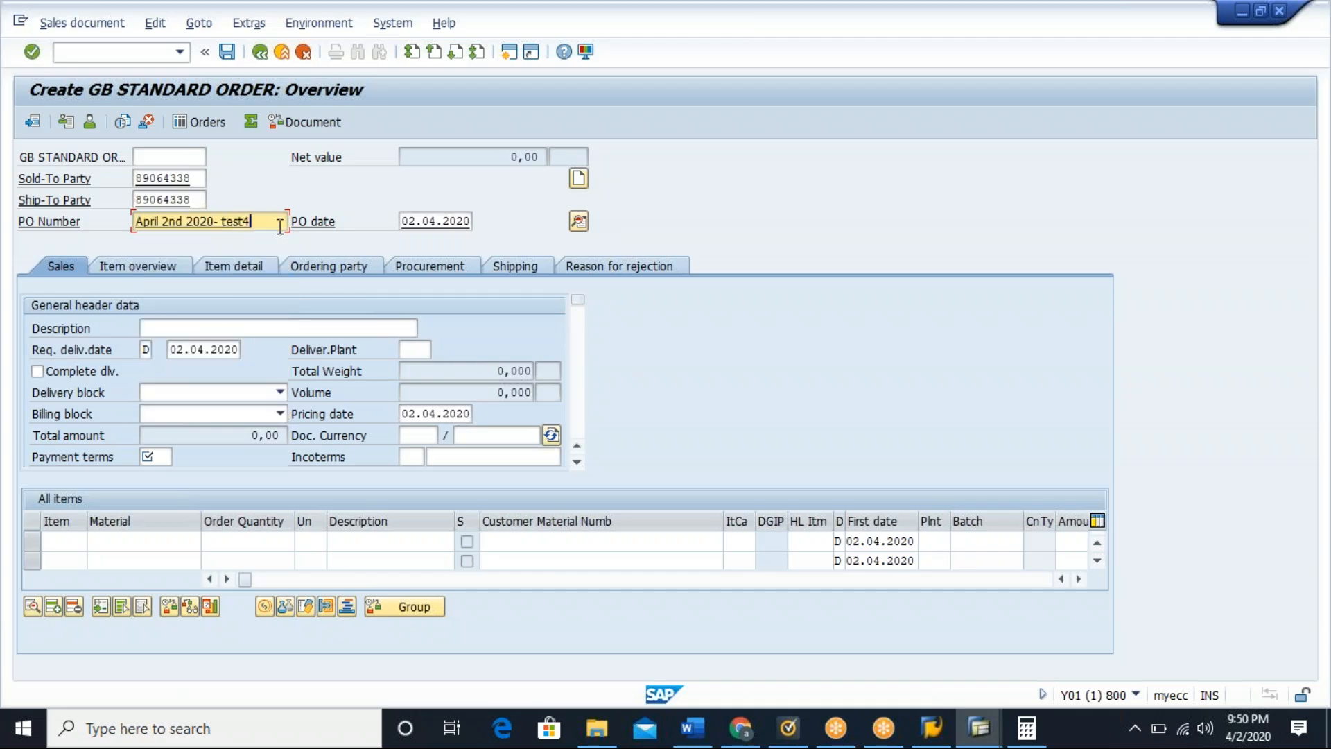
# Step: Set the order's payment terms to 0001 and its incoterms and incoterms location to FOB
pyautogui.click(169, 457)
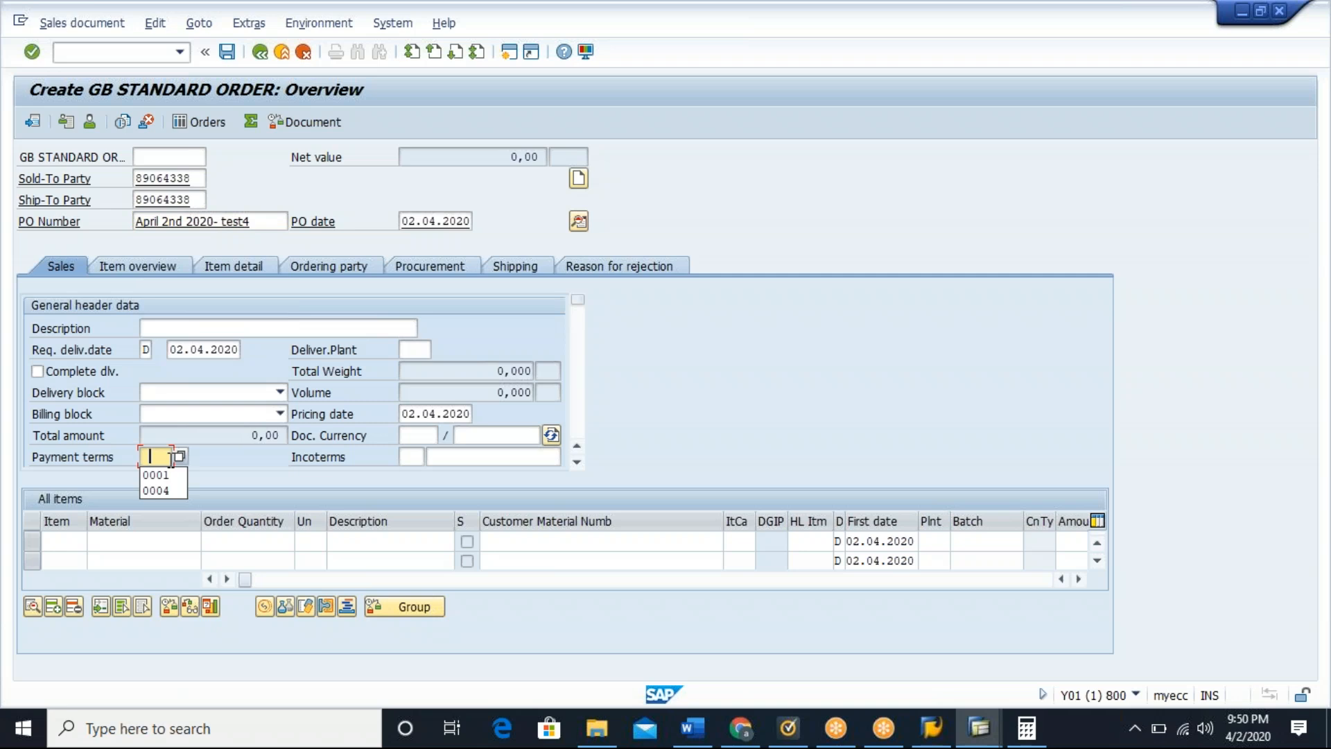
pyautogui.click(156, 475)
pyautogui.click(406, 457)
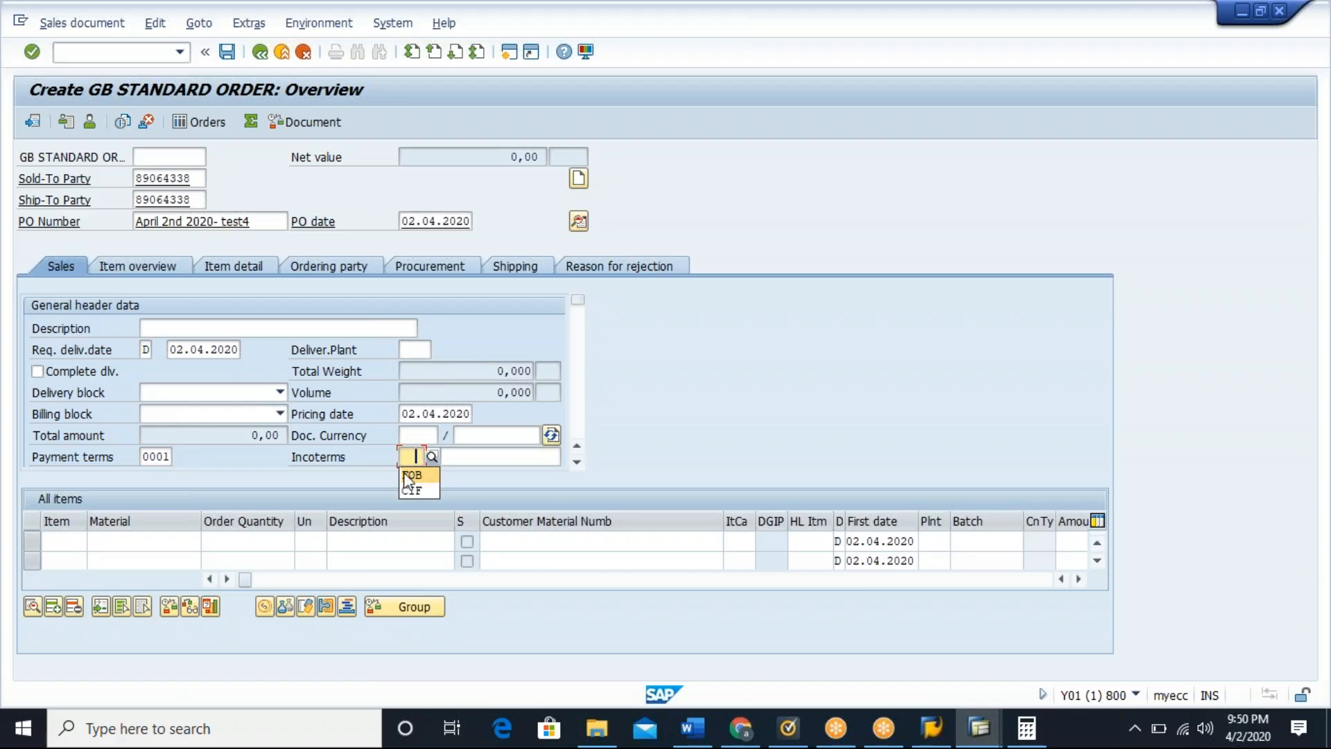
pyautogui.click(497, 454)
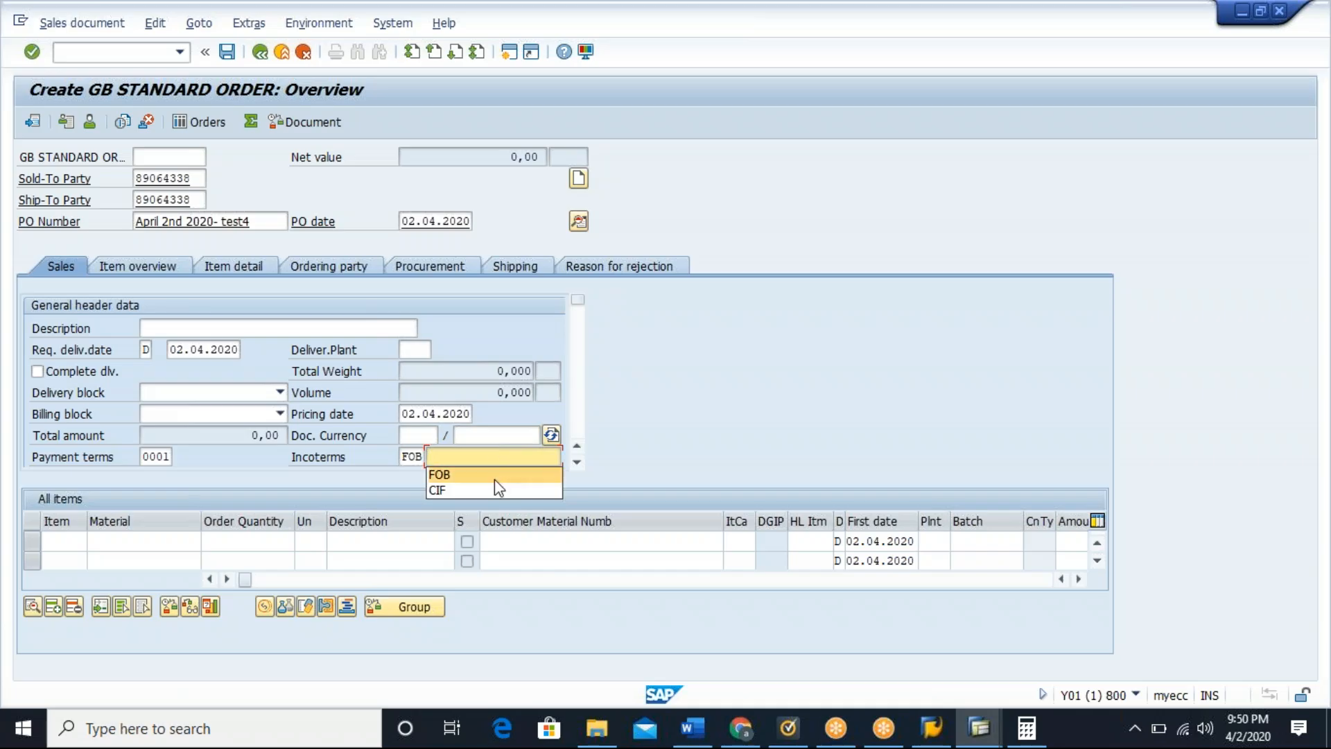
pyautogui.click(493, 477)
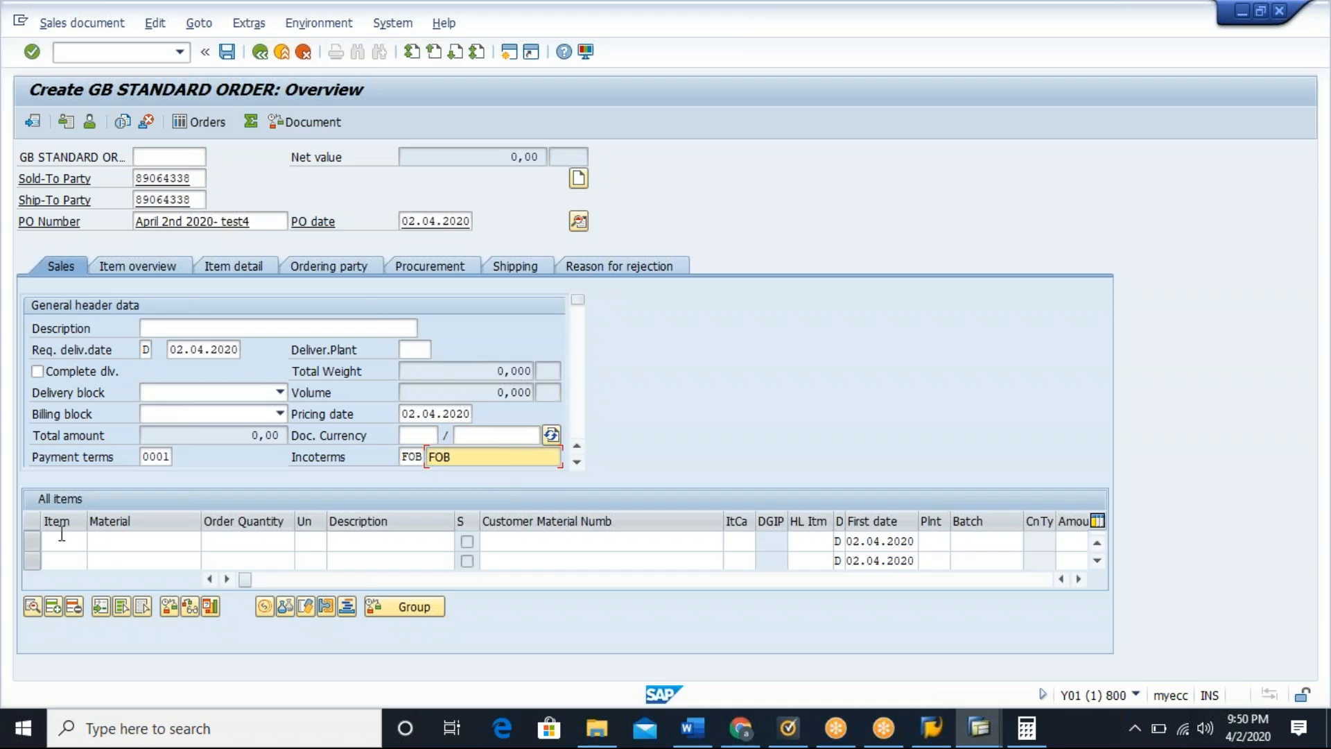
# Step: Add material T-GTR with an order quantity of 100 and acknowledge the freight redetermination
pyautogui.click(104, 539)
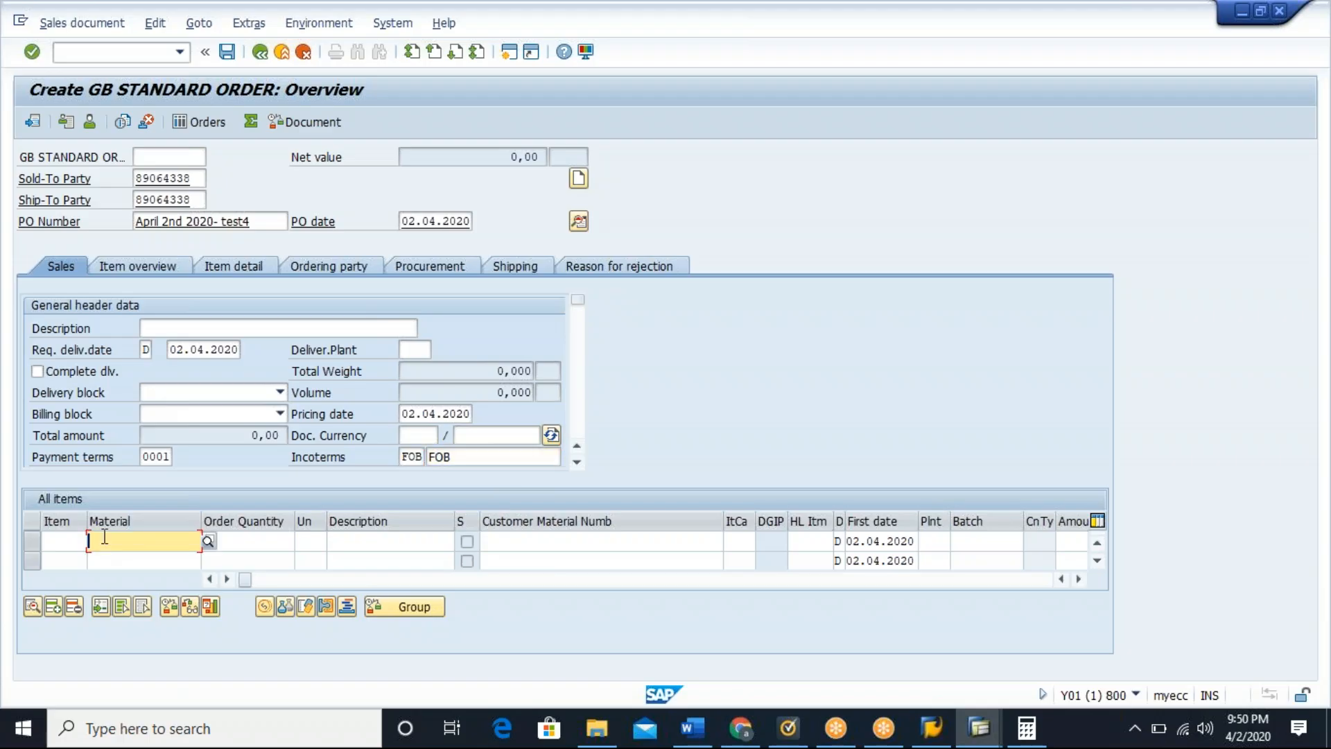
pyautogui.click(104, 540)
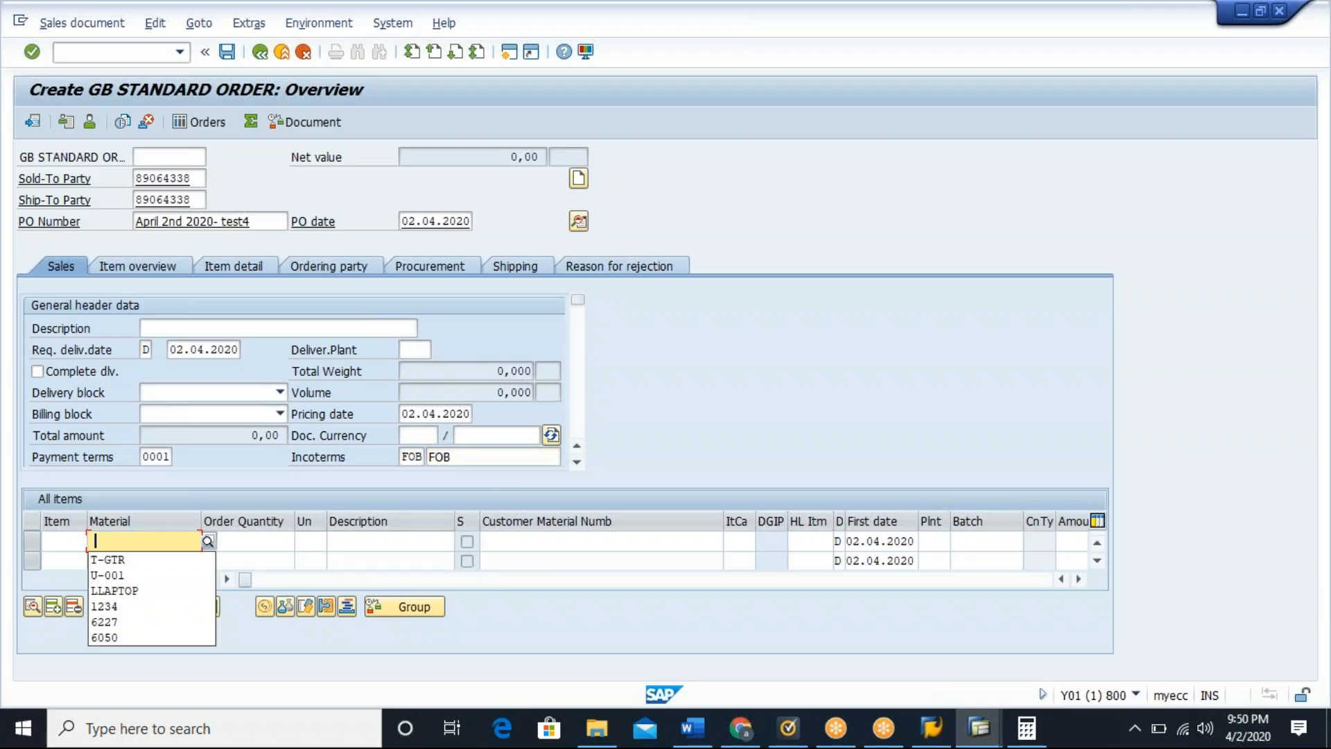
pyautogui.click(108, 560)
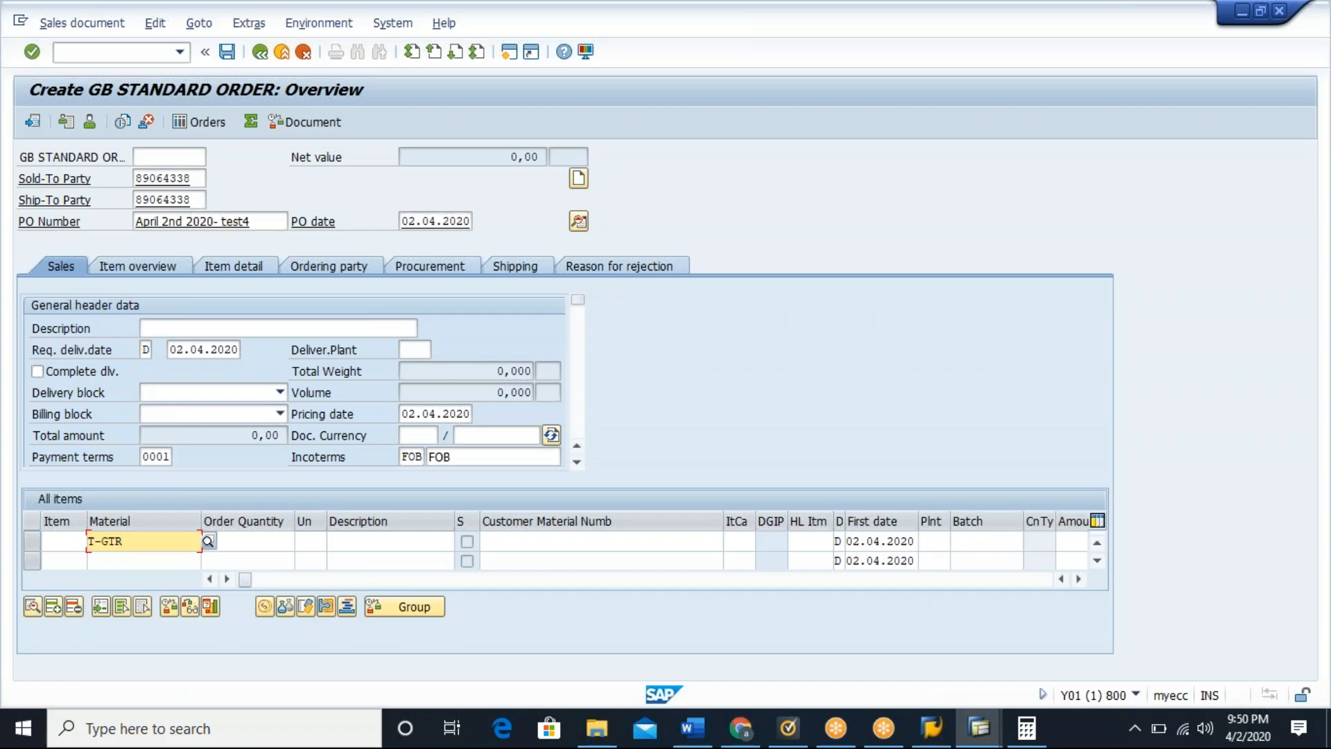
pyautogui.click(224, 540)
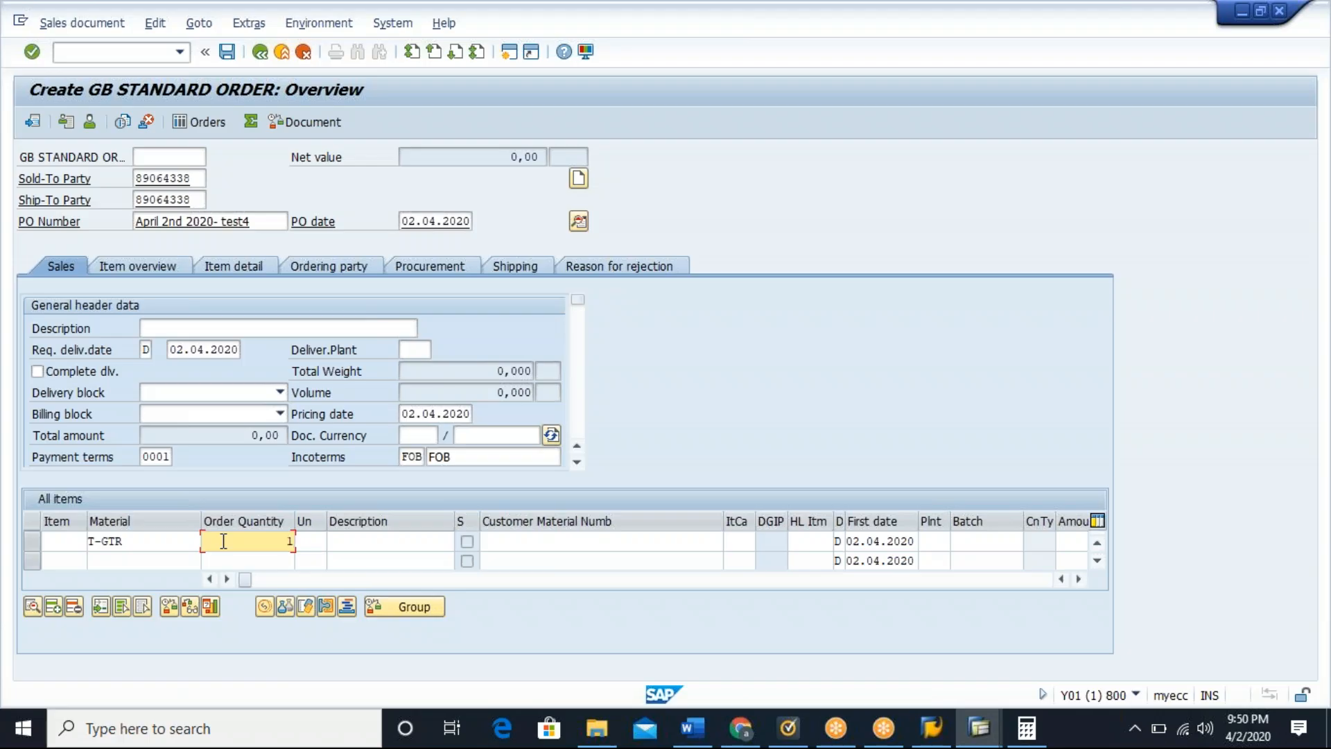
pyautogui.write('100')
pyautogui.press('Return')
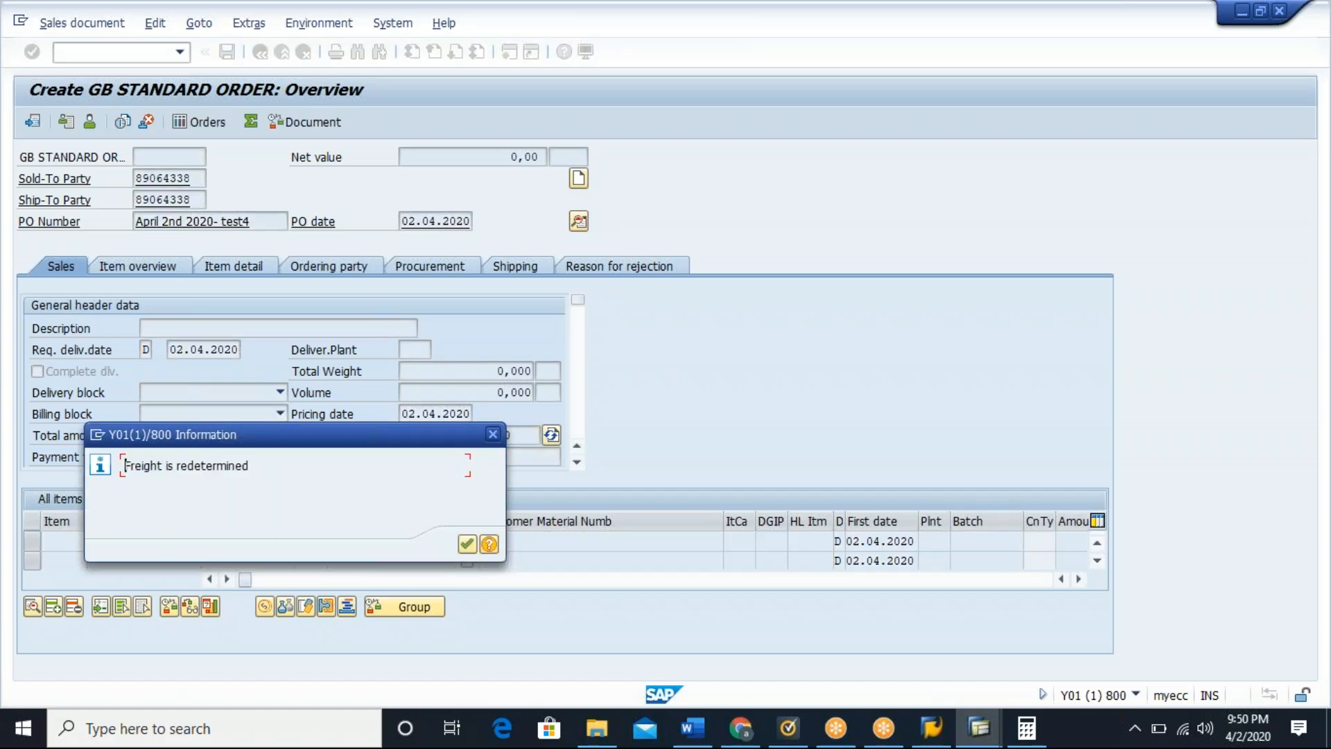
pyautogui.click(462, 546)
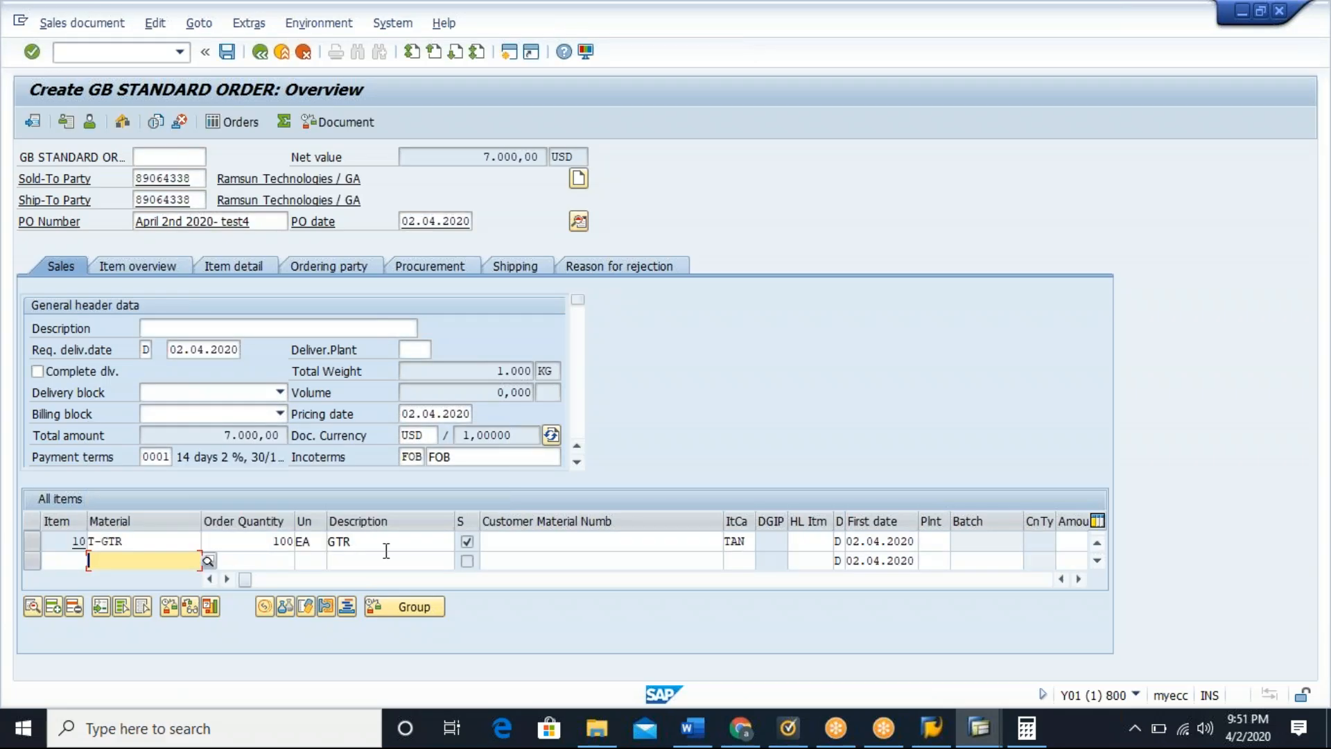
# Step: Open the pricing conditions of item 10 and check the KF00 freight line
pyautogui.click(147, 538)
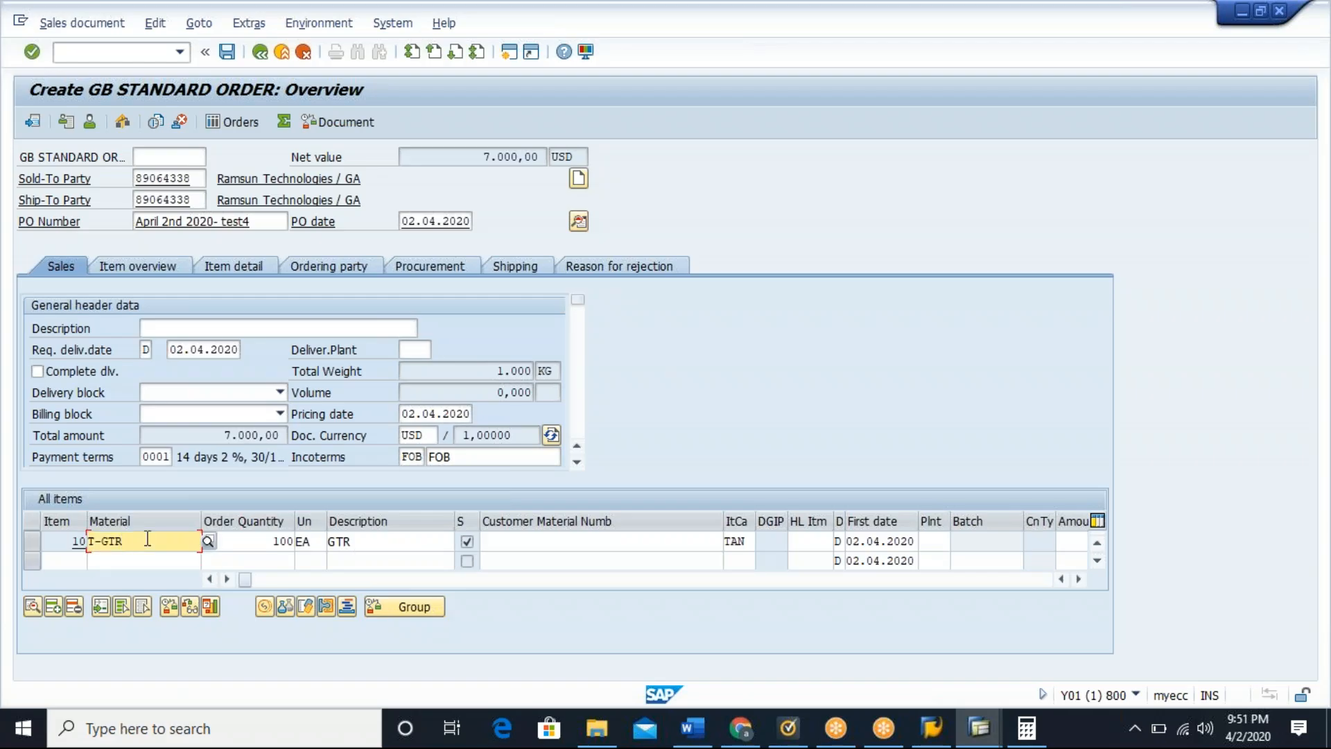
pyautogui.press('Return')
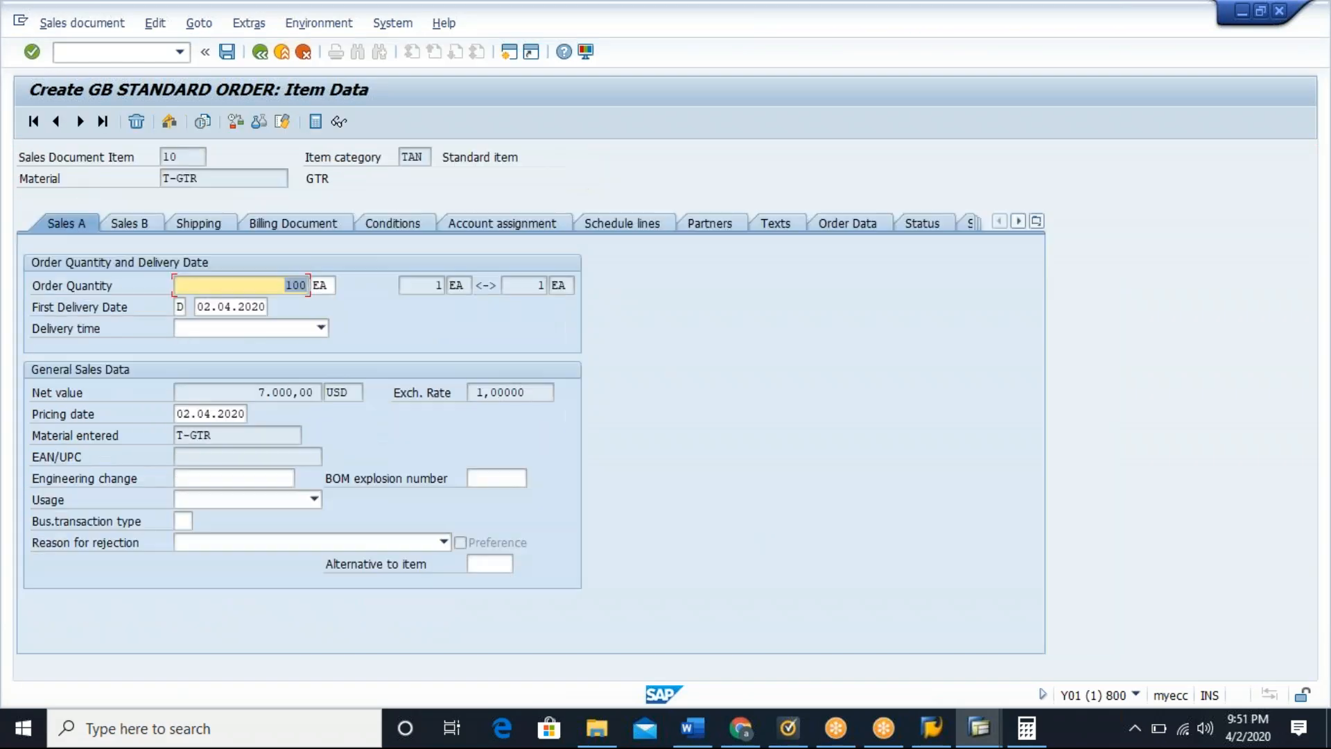
pyautogui.click(141, 540)
pyautogui.click(141, 517)
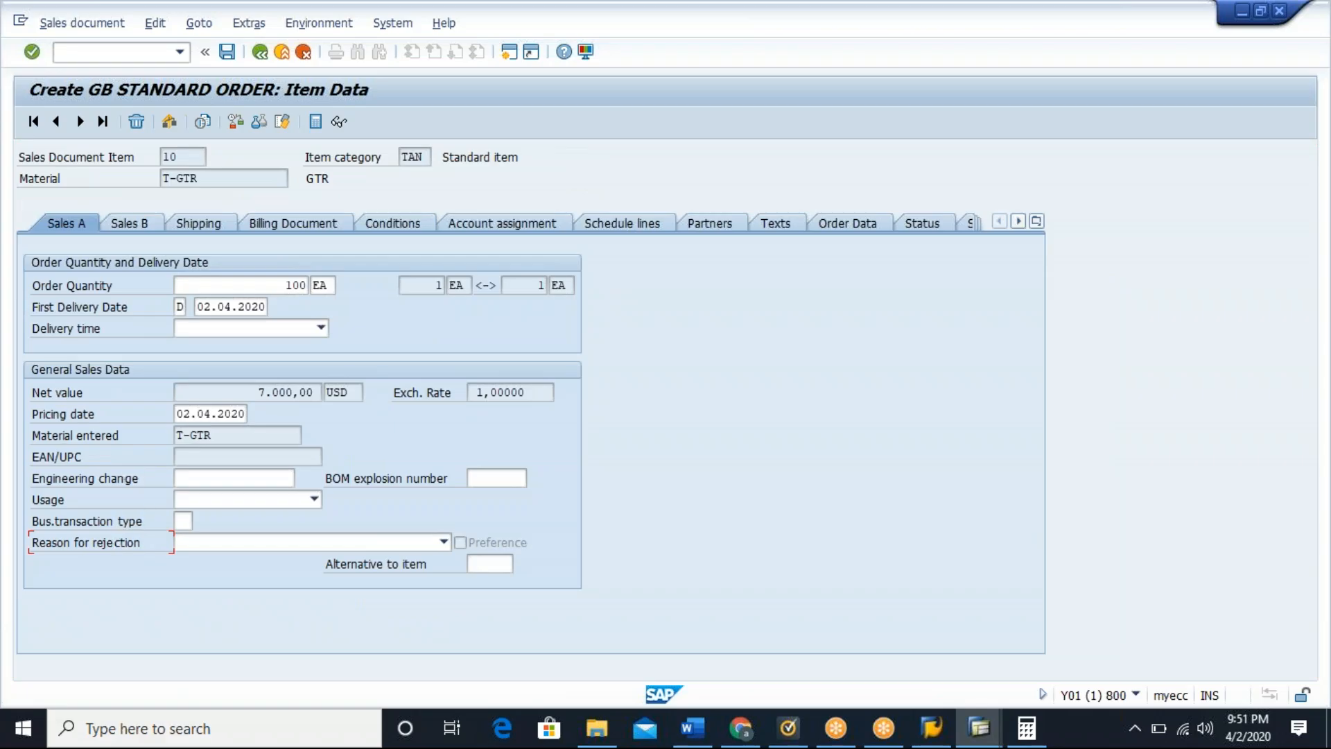
pyautogui.click(378, 221)
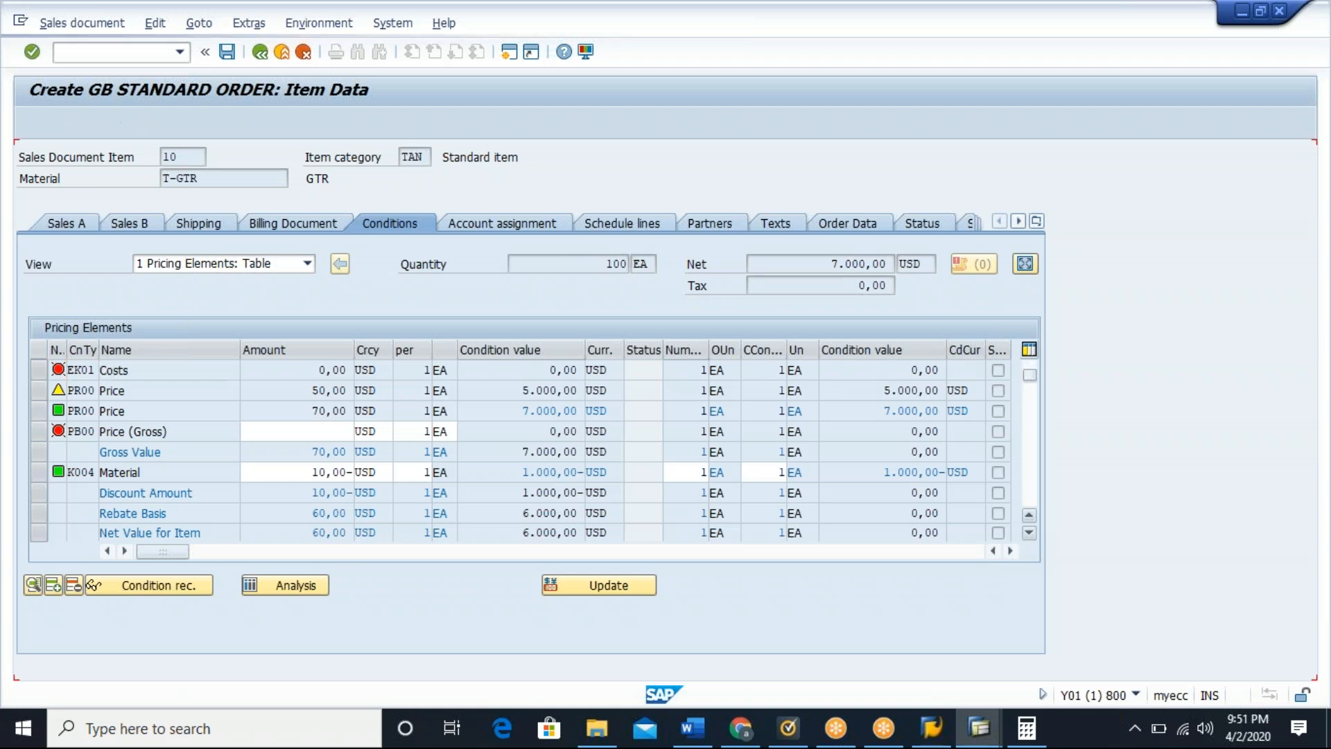
pyautogui.click(1029, 533)
pyautogui.click(1029, 532)
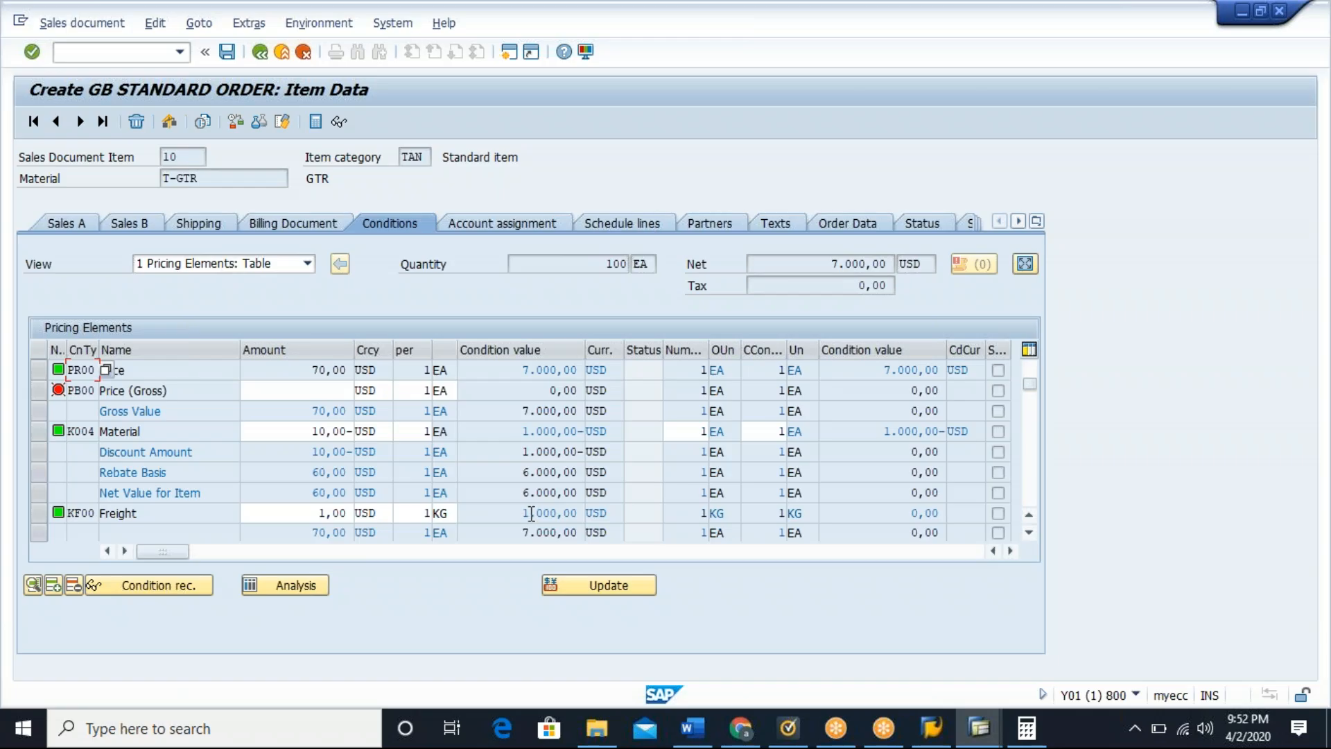
# Step: Switch to the condition record session, reopen the KF00 records for GB00/GB/GB and go to the FOB record's validity start date
pyautogui.hotkey('alt', 'Tab')
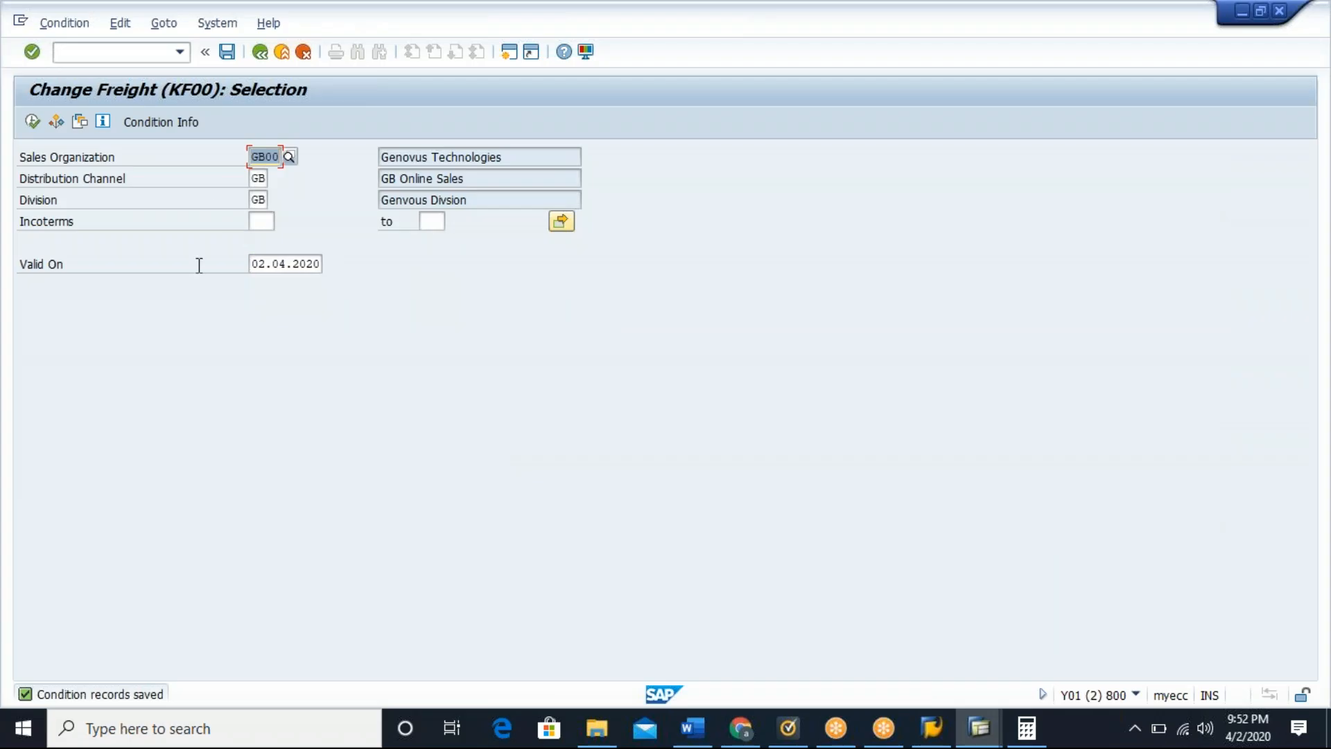
pyautogui.click(33, 122)
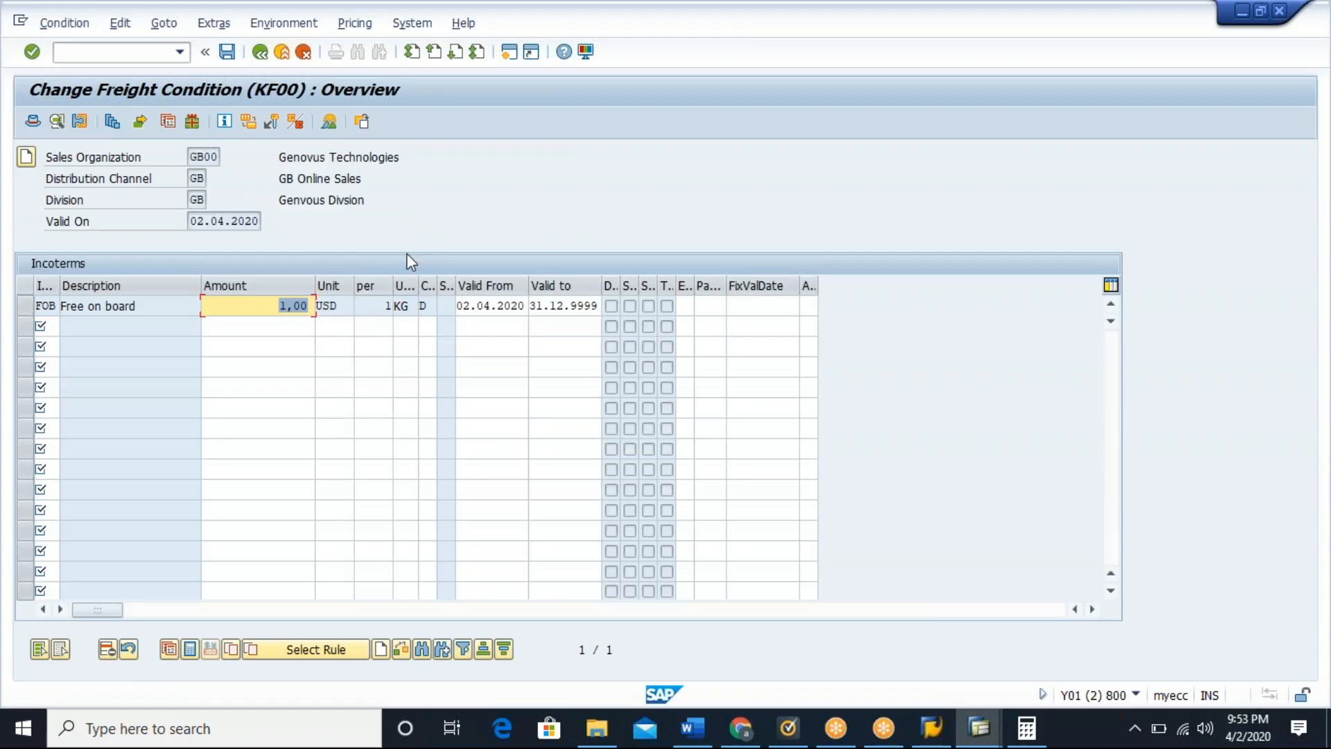
pyautogui.click(472, 306)
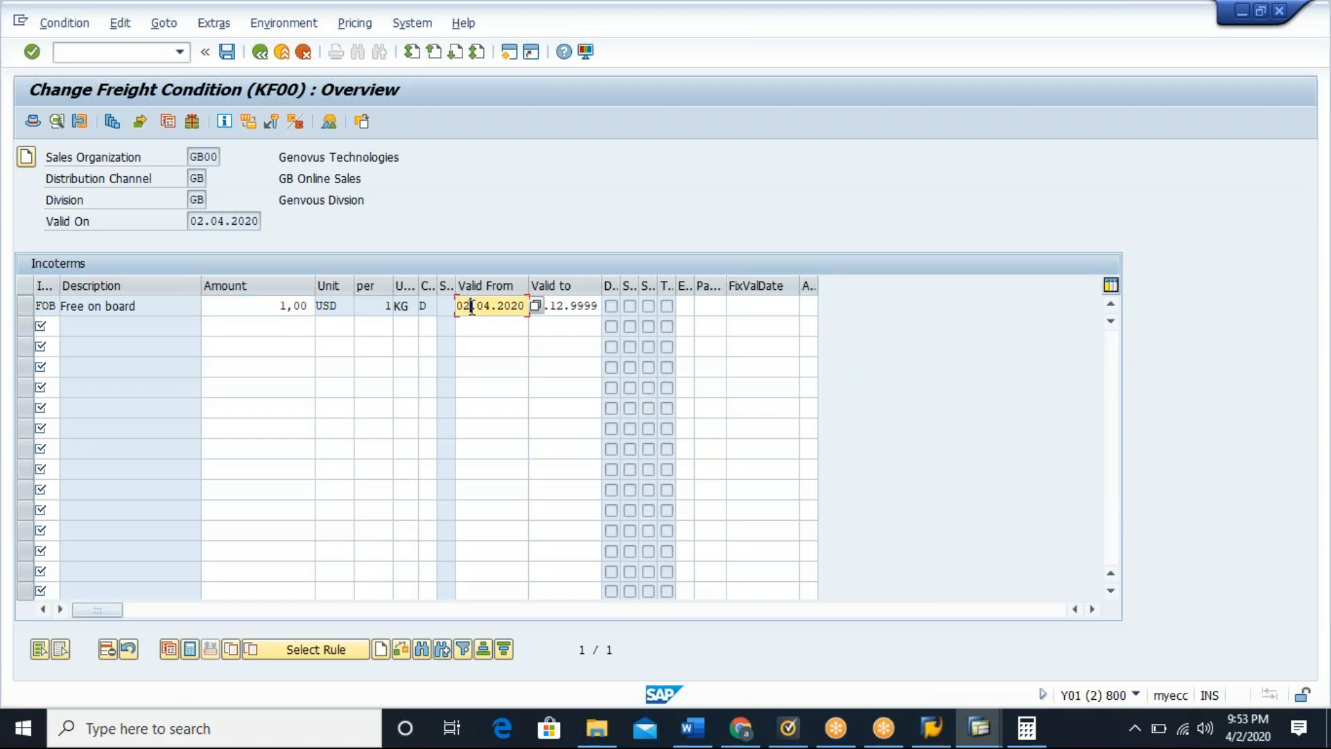
# Step: Set the FOB record's valid-from date to 30.04.2020, accept the validity change and save the condition record
pyautogui.press('BackSpace')
pyautogui.press('BackSpace')
pyautogui.write('30')
pyautogui.press('Return')
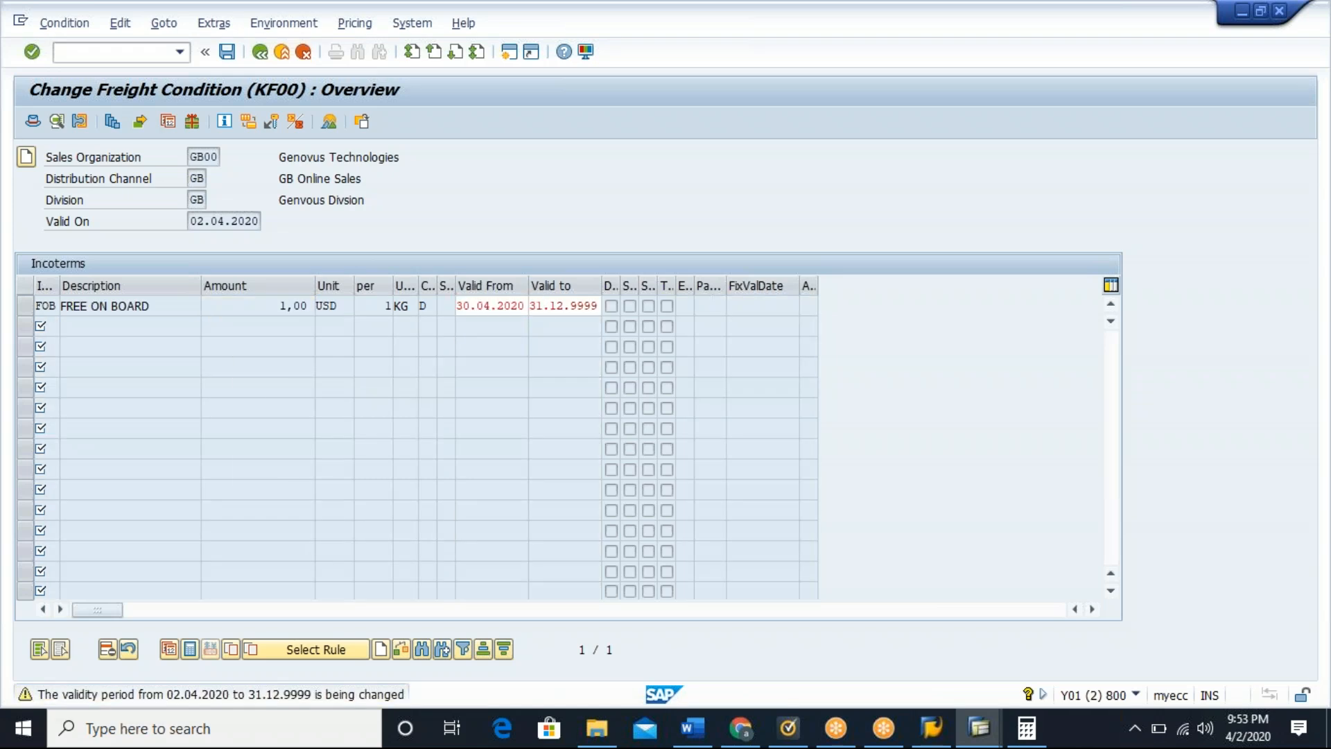
pyautogui.press('Return')
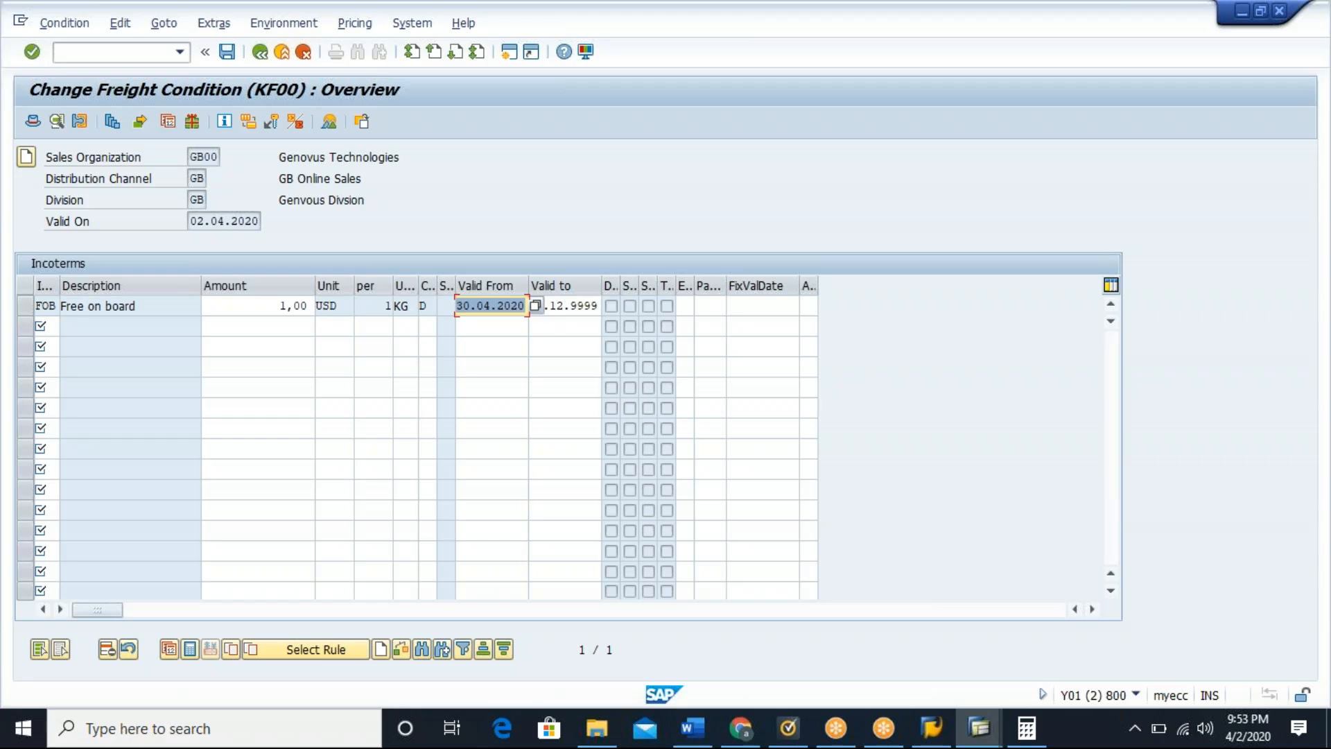
pyautogui.click(228, 53)
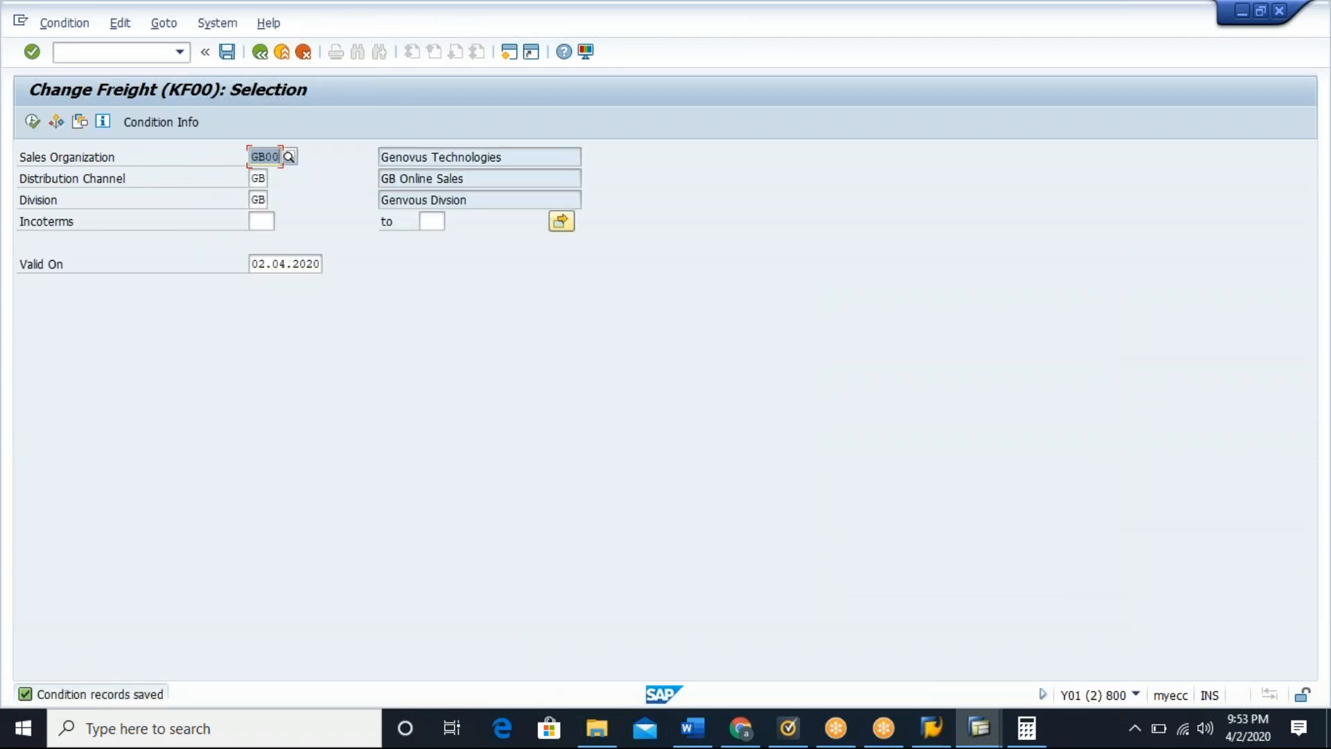
# Step: Switch to the sales order session and open the most recent sales order for change with transaction VA02
pyautogui.hotkey('alt', 'Tab')
pyautogui.click(128, 54)
pyautogui.write('/nva02')
pyautogui.press('Return')
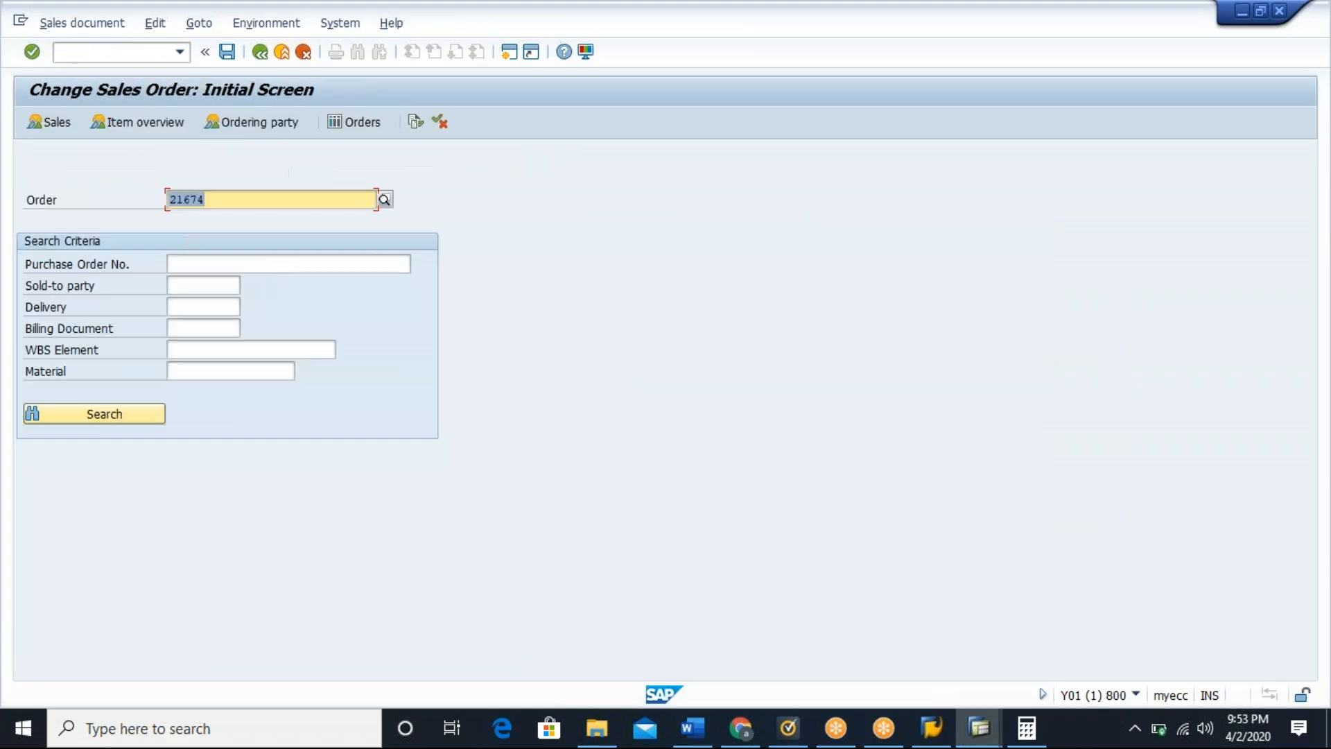
pyautogui.press('Return')
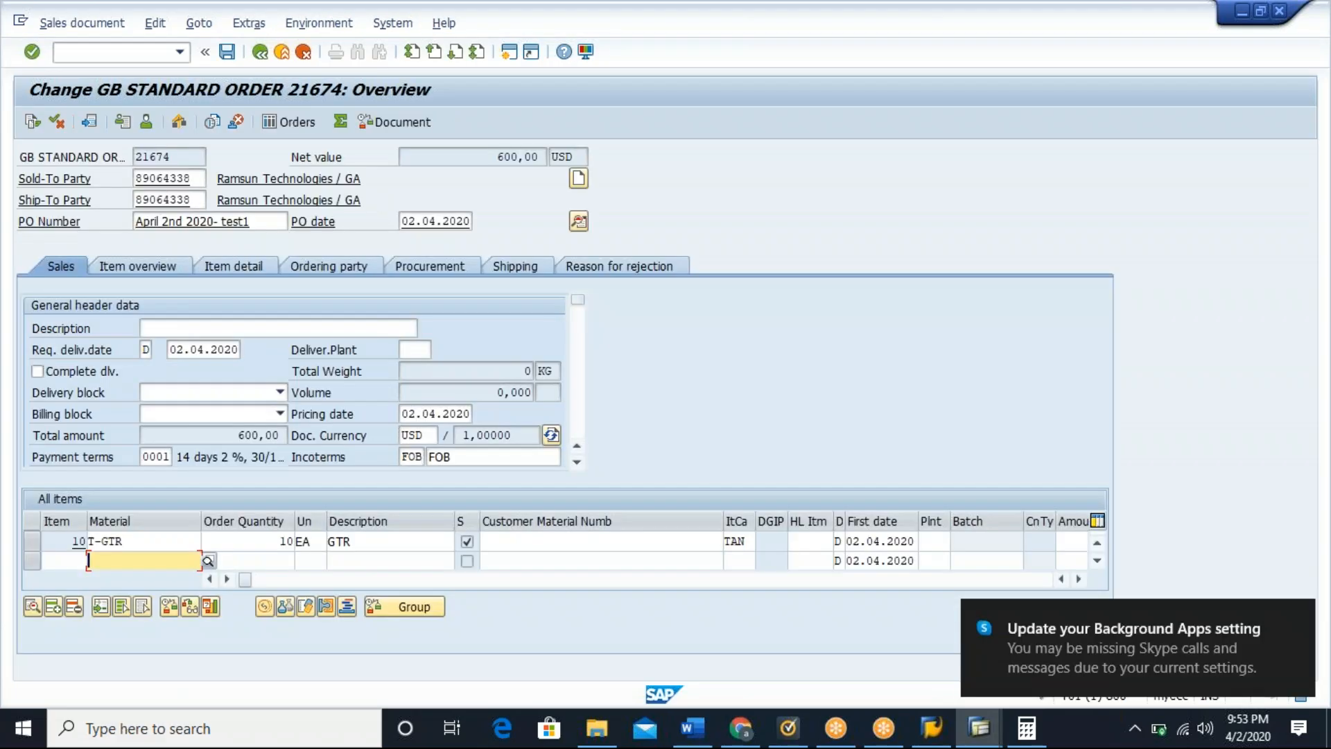
# Step: Open the pricing conditions of item 10, carry out new pricing, check the net value and return to the order overview
pyautogui.doubleClick(150, 539)
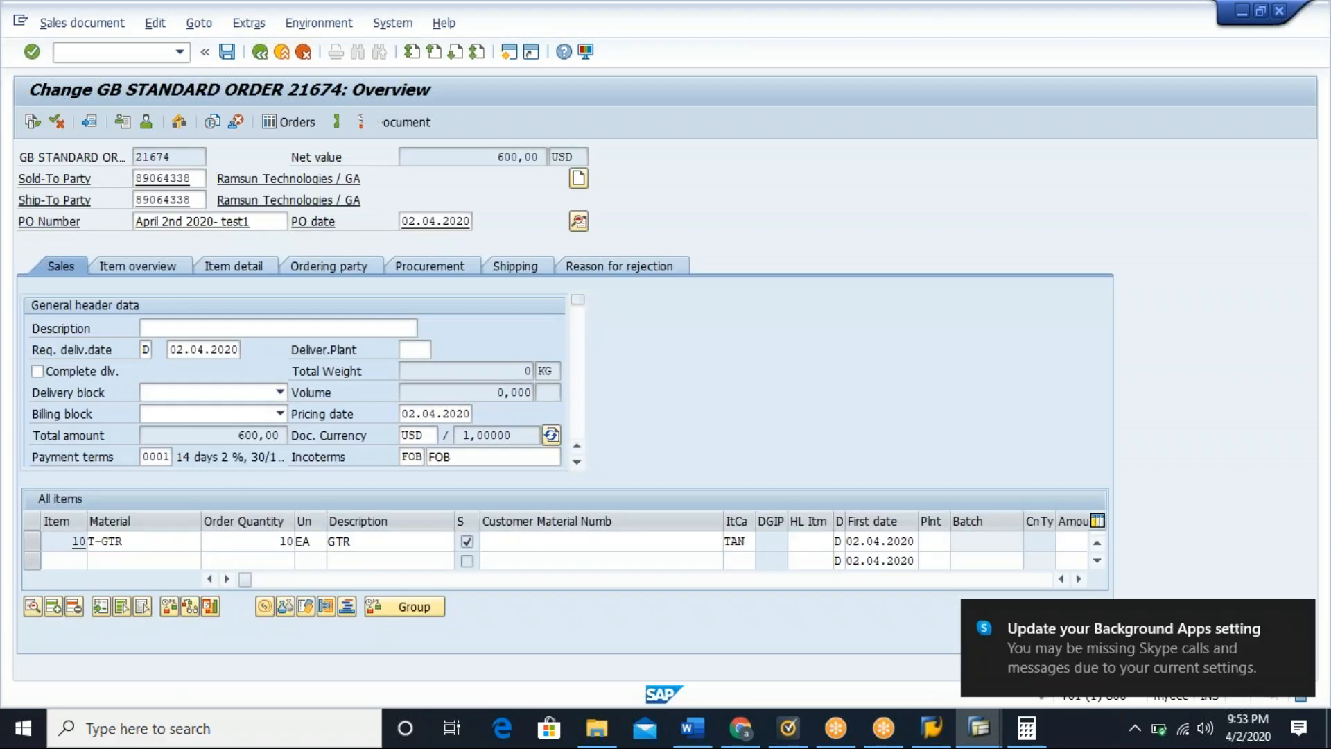
pyautogui.click(402, 222)
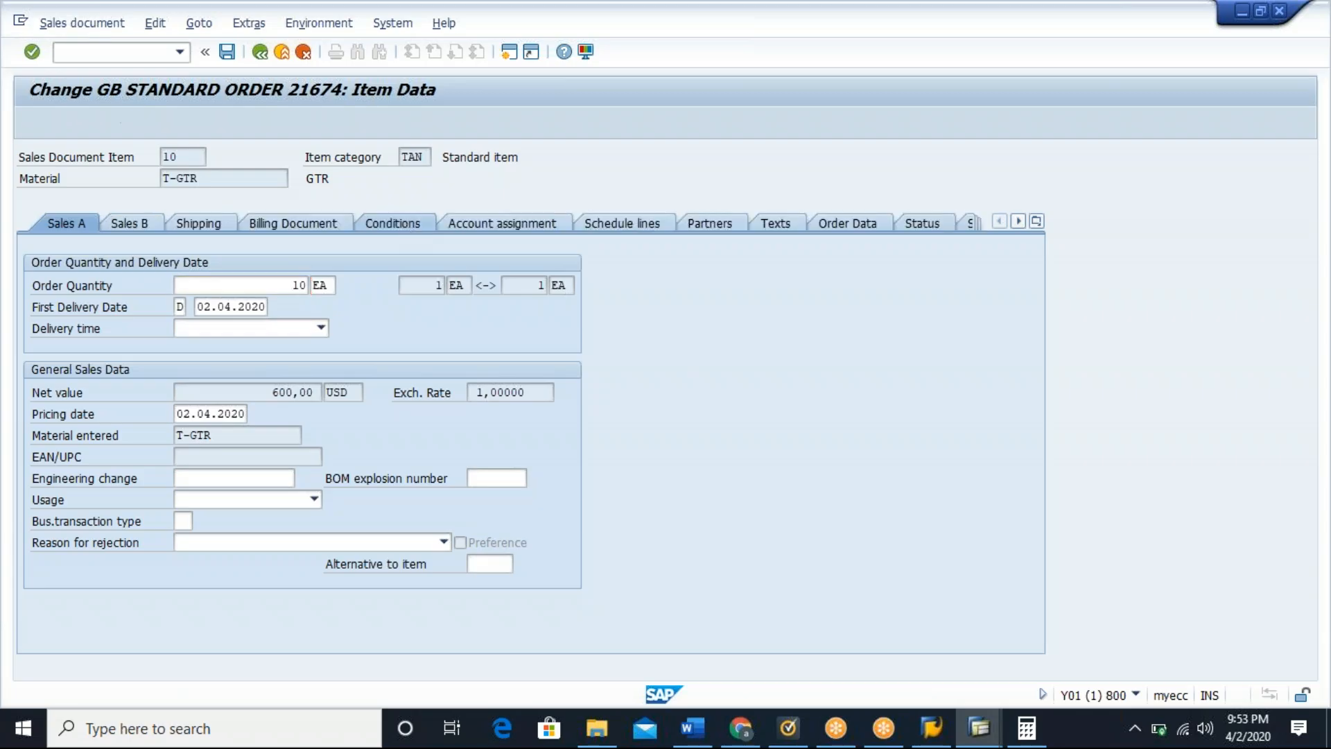
pyautogui.click(609, 585)
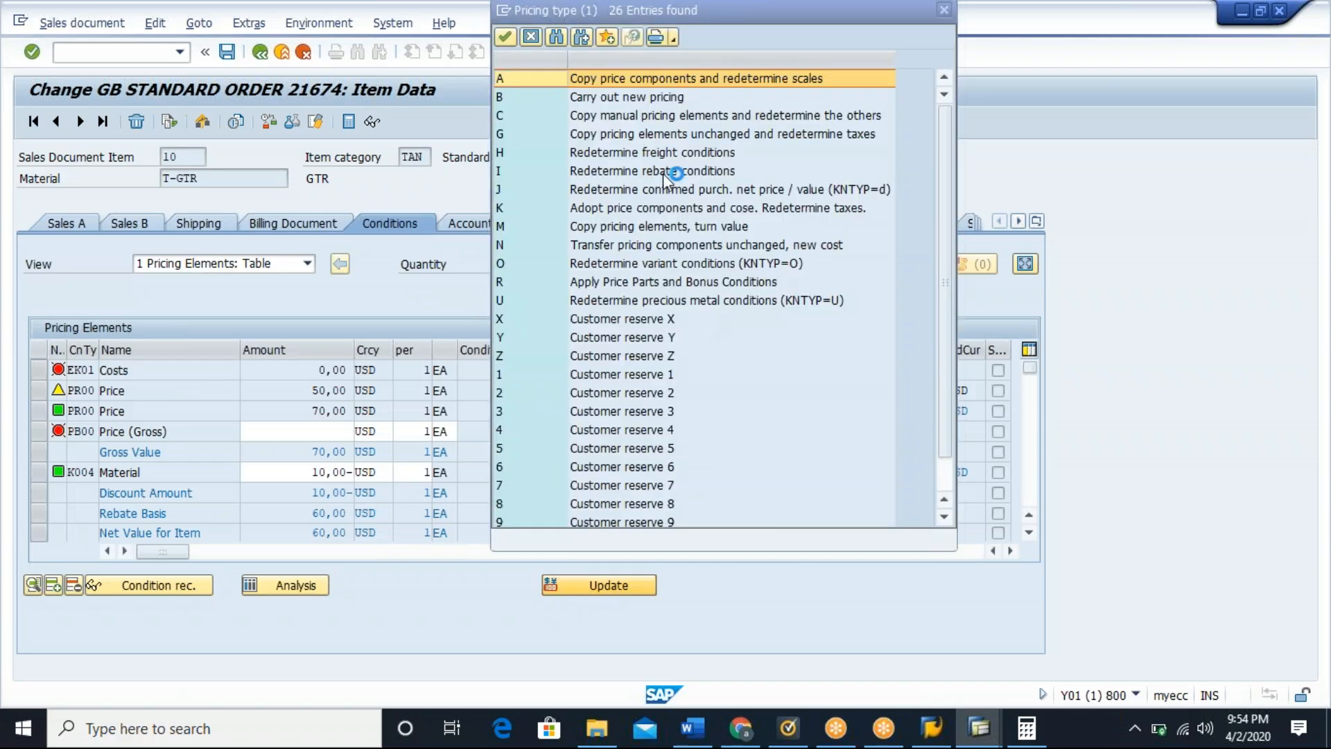
pyautogui.doubleClick(643, 98)
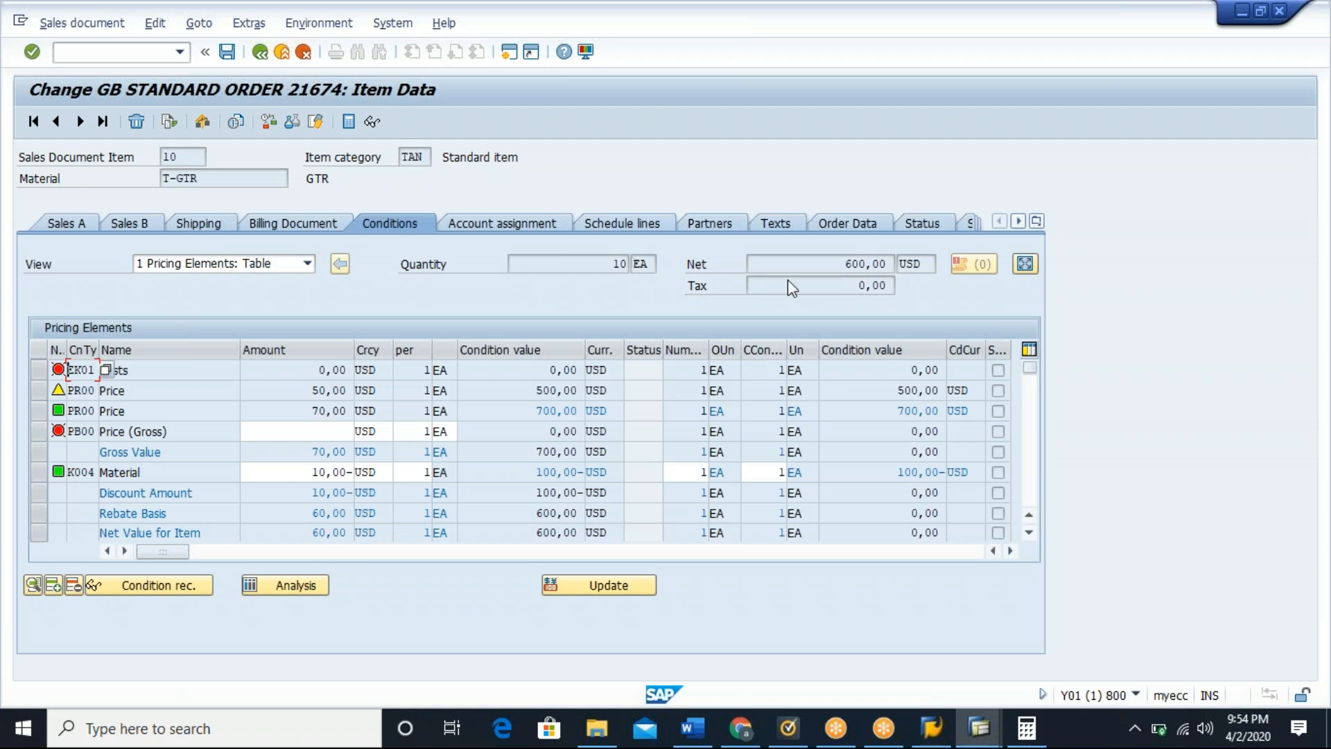
pyautogui.moveTo(818, 264); pyautogui.dragTo(894, 265)
pyautogui.click(895, 265)
pyautogui.click(258, 55)
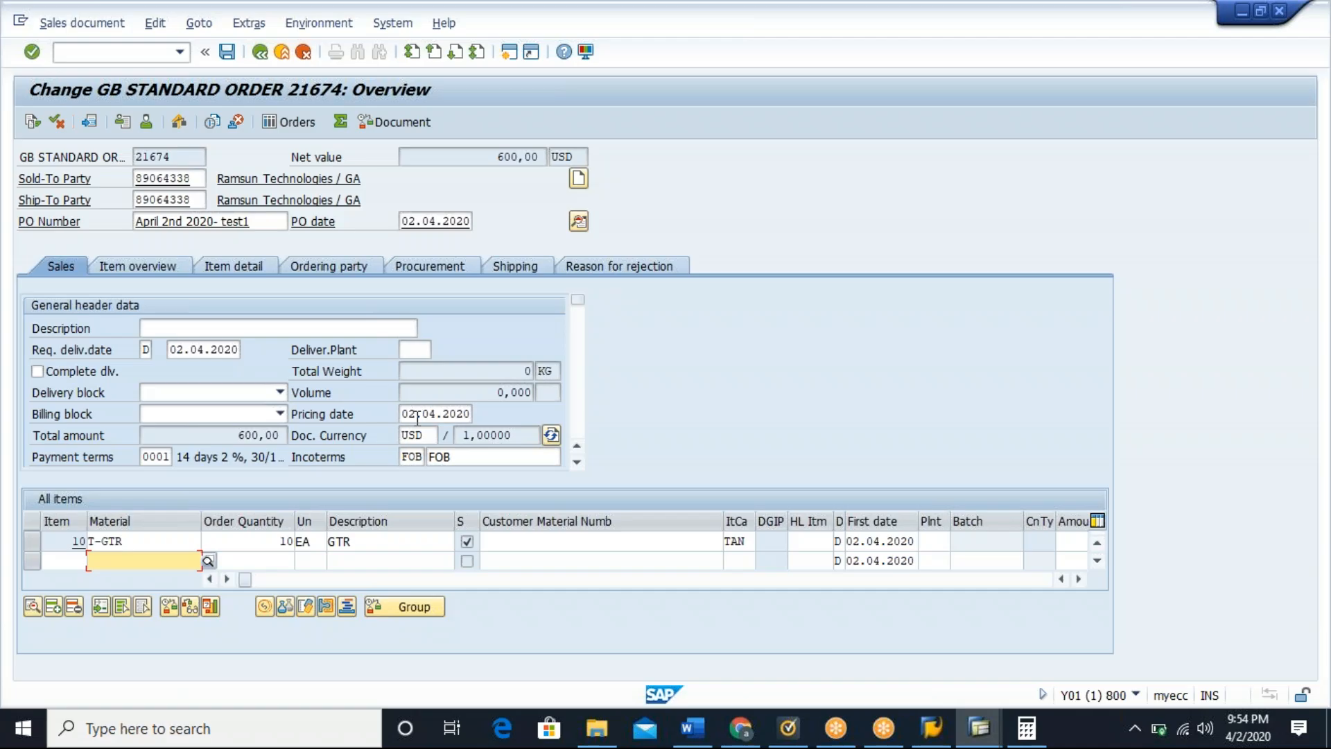
# Step: Set the order's pricing date to 30.04.2020 in the general header data
pyautogui.click(418, 418)
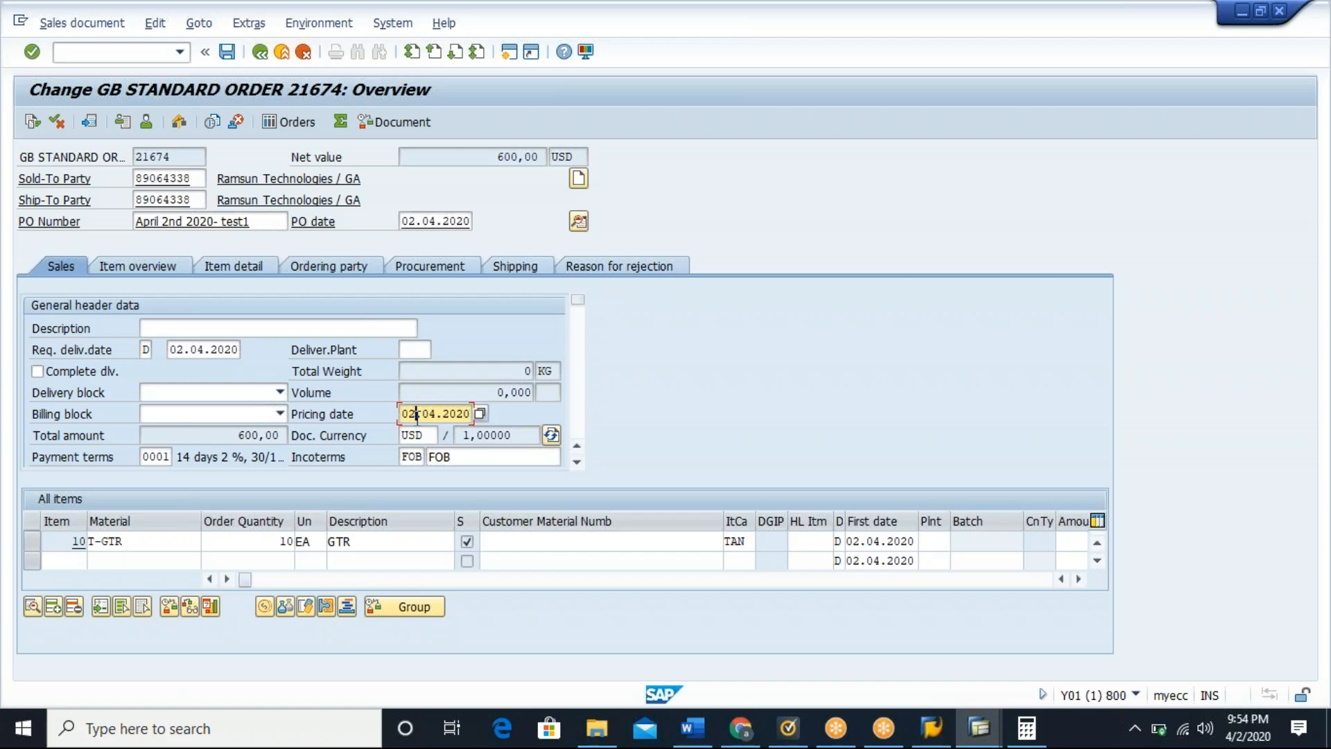
pyautogui.press('BackSpace')
pyautogui.press('BackSpace')
pyautogui.write('30')
pyautogui.press('Return')
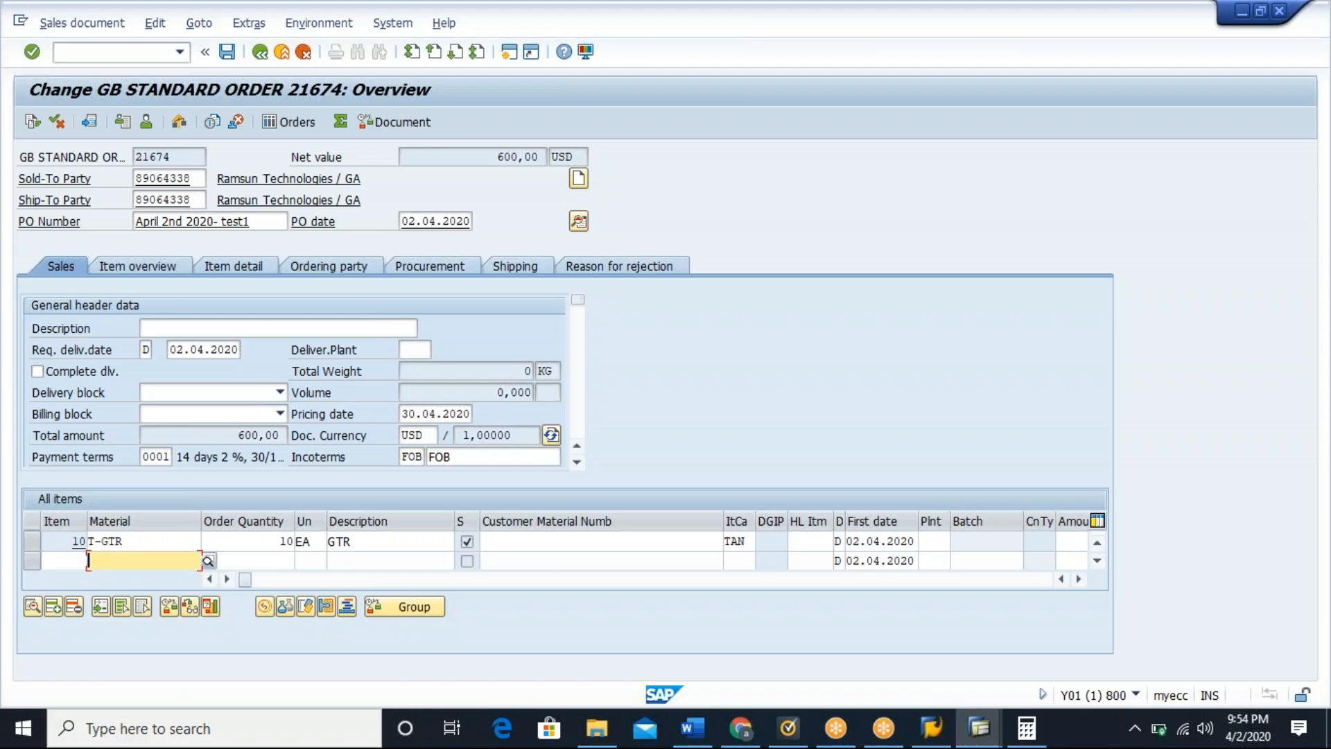
# Step: Reopen the pricing conditions of item 10 and update them with pricing type B, Carry out new pricing
pyautogui.press('Return')
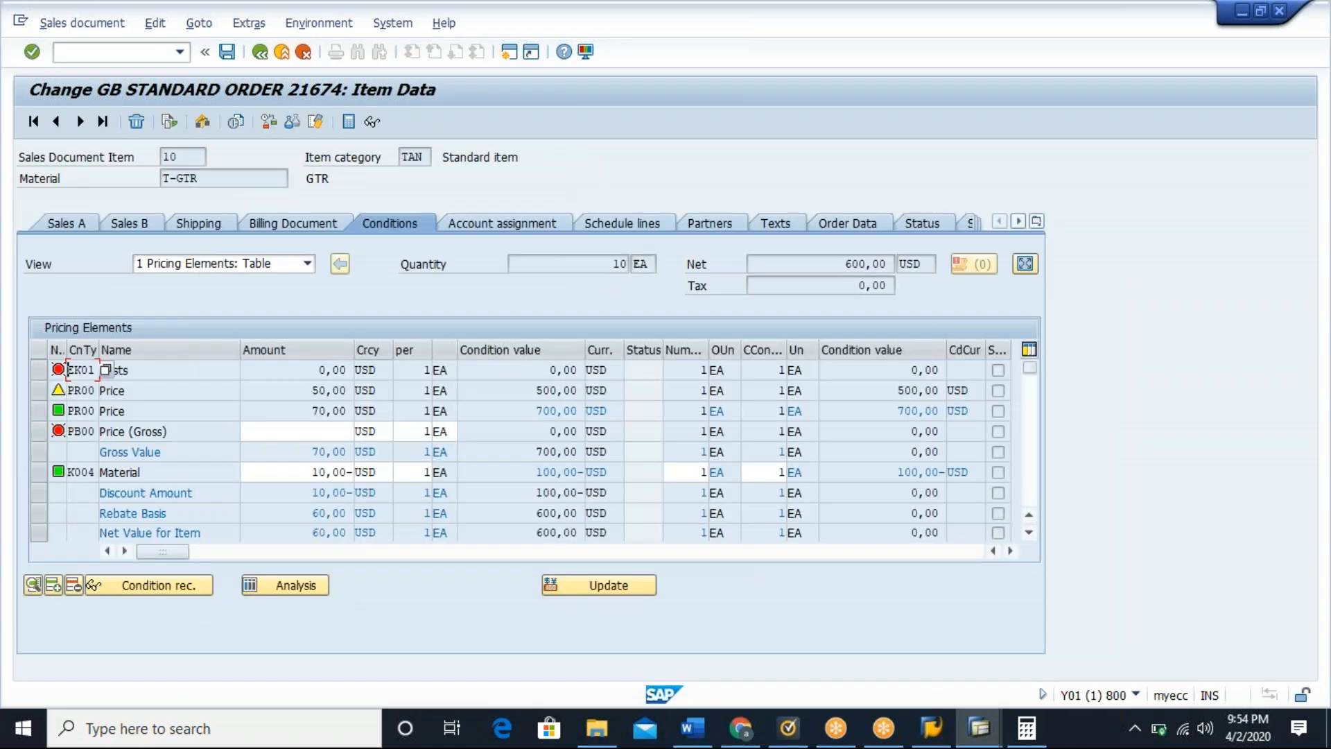
pyautogui.click(607, 586)
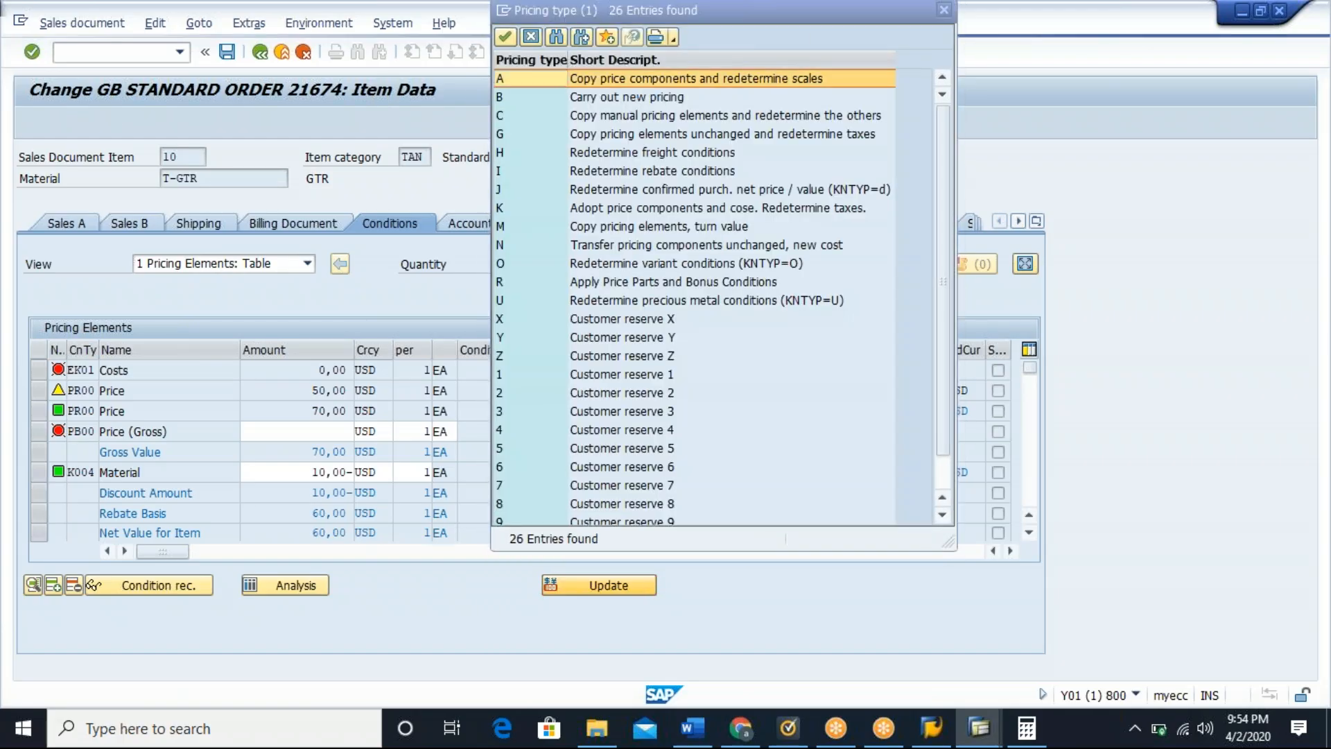
pyautogui.doubleClick(627, 97)
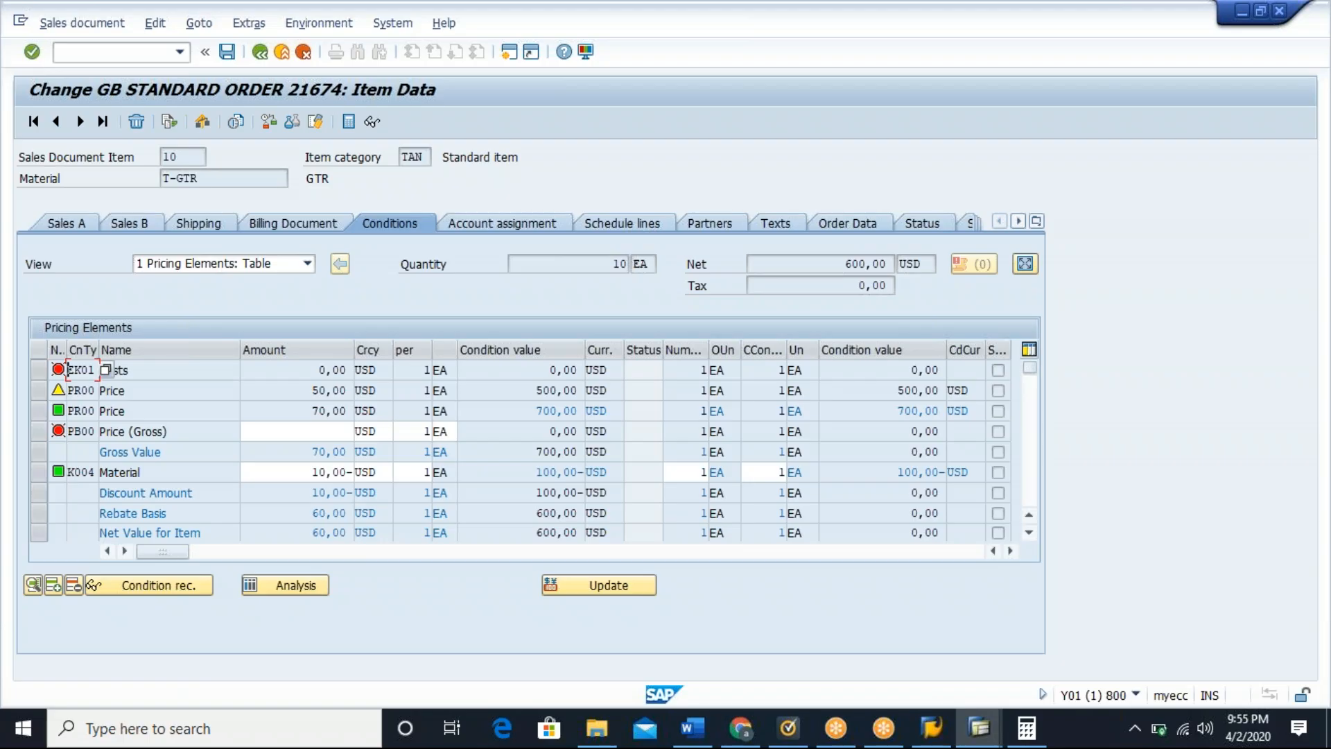
# Step: Switch to the condition record session and look for the GB00/GB/GB freight records valid on 02.04.2020
pyautogui.hotkey('alt', 'Tab')
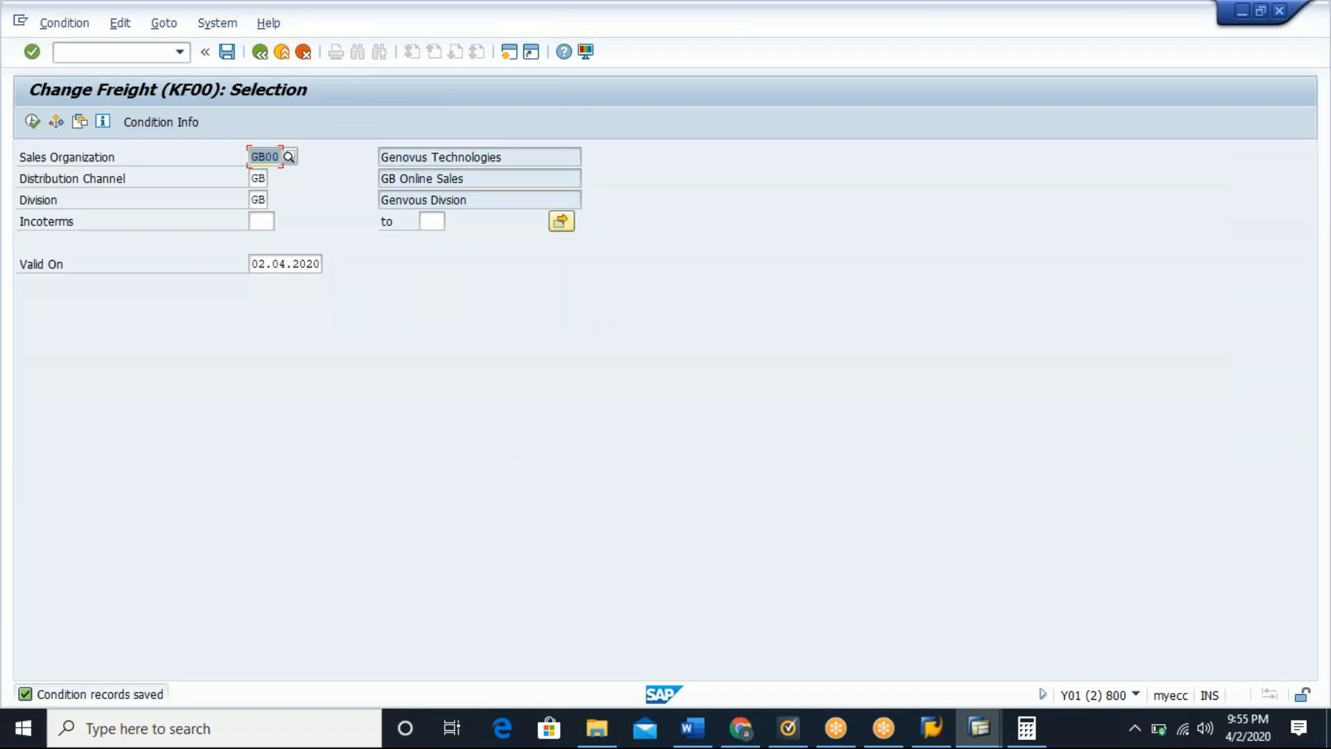
pyautogui.click(33, 122)
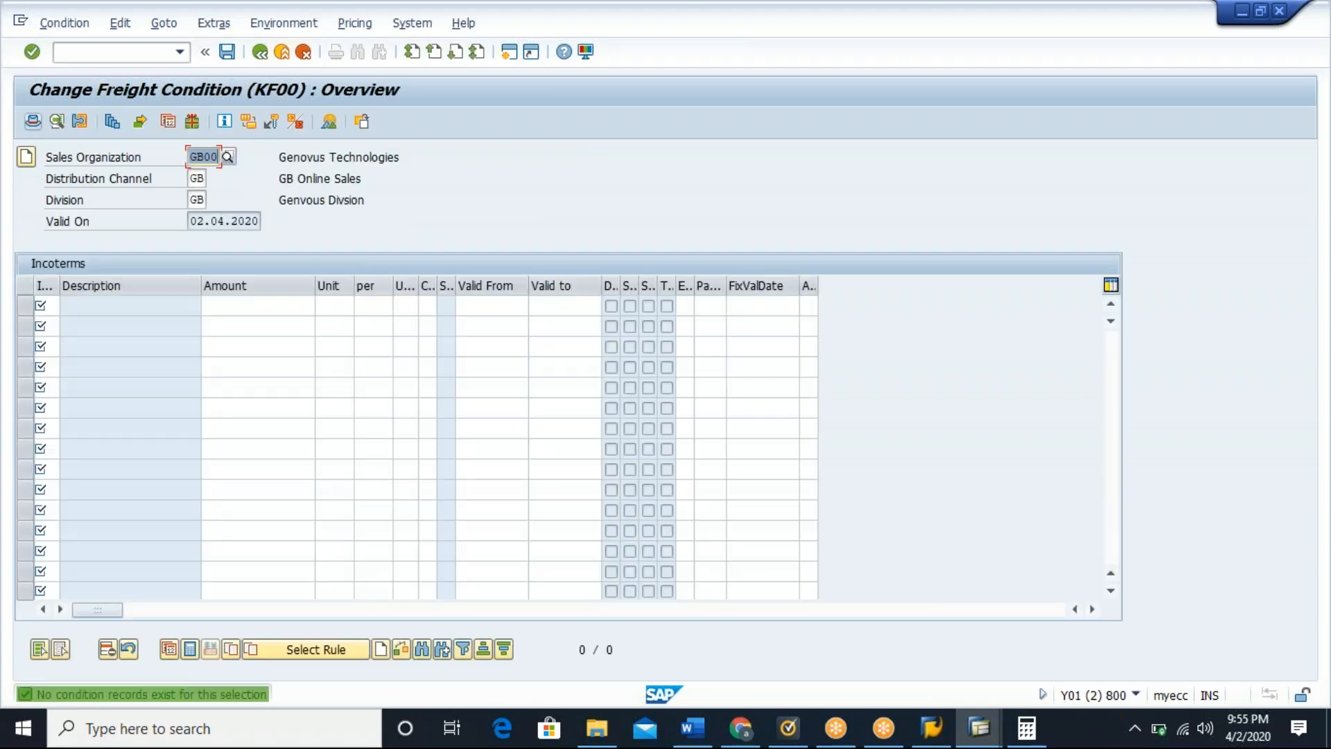
pyautogui.click(260, 53)
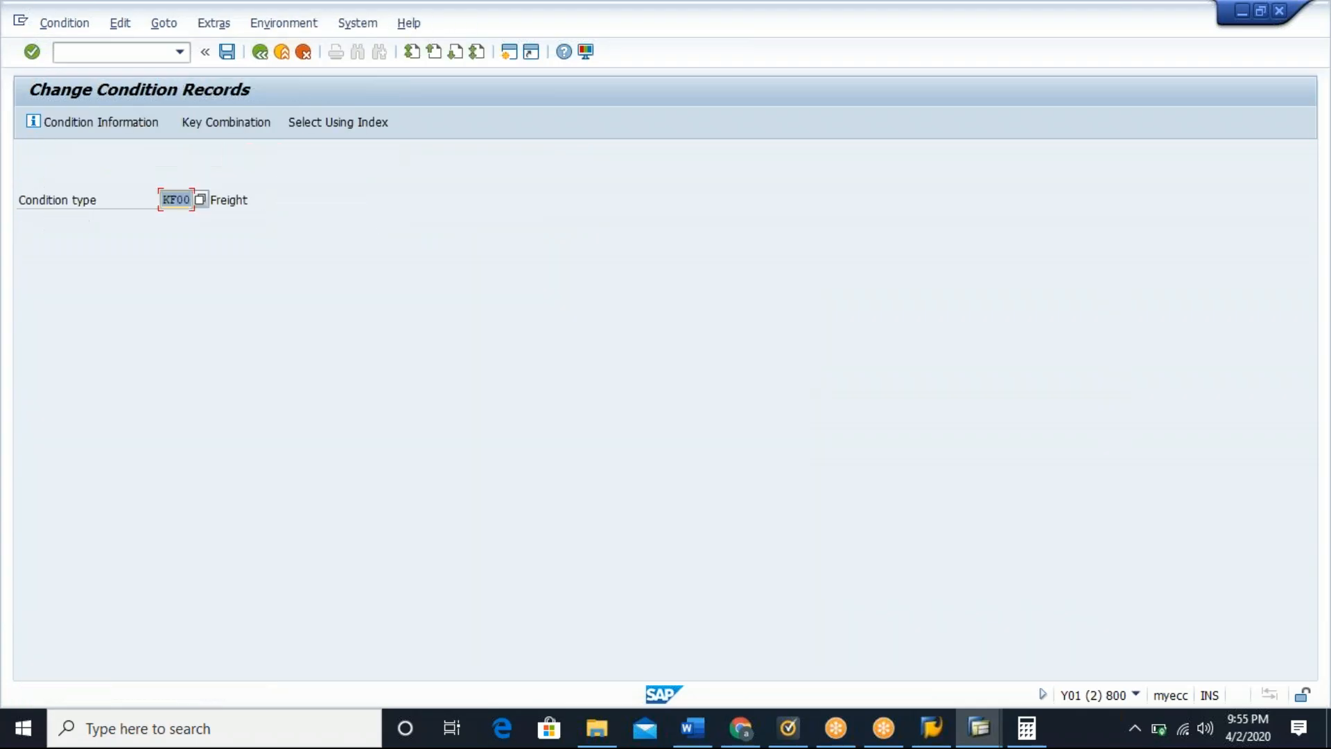
# Step: Reopen the KF00 selection, display the records valid on 30.04.2020 and check the FOB record's valid-from date
pyautogui.click(33, 57)
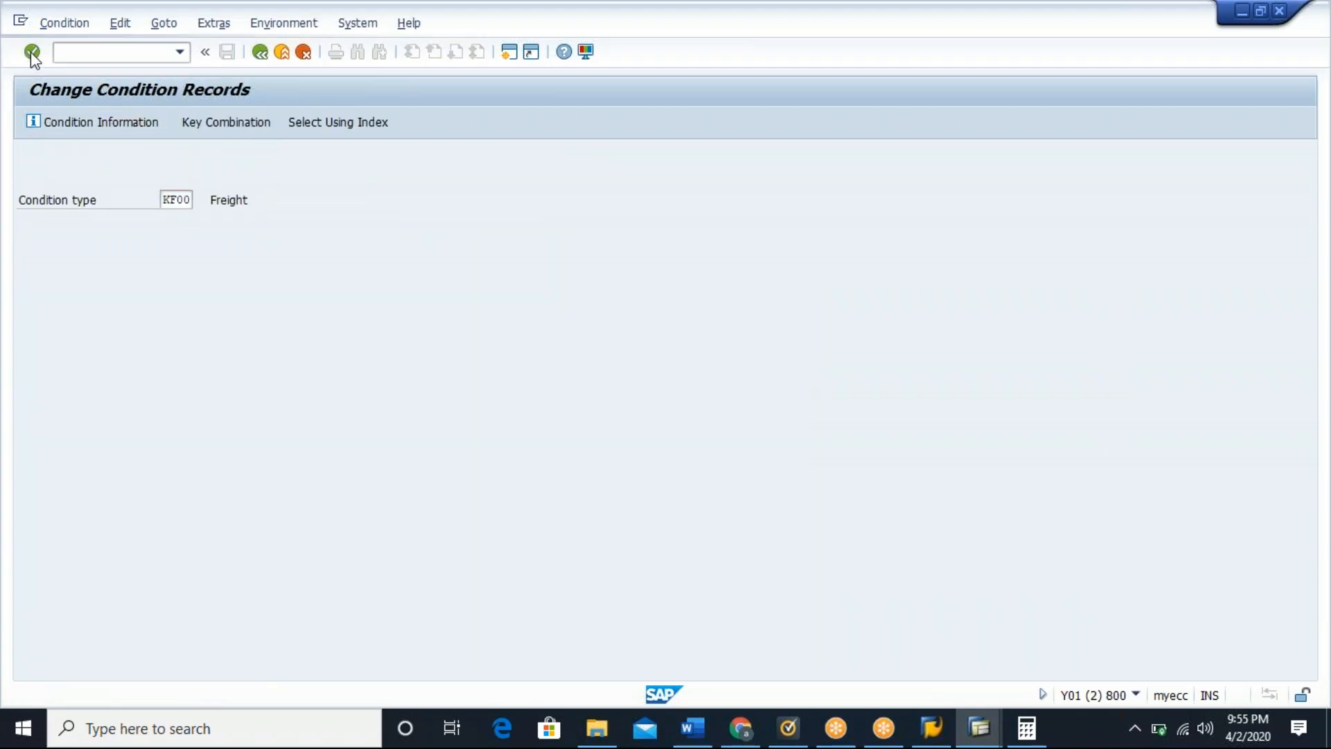
pyautogui.click(267, 269)
pyautogui.press('BackSpace')
pyautogui.press('BackSpace')
pyautogui.write('30.04.2020')
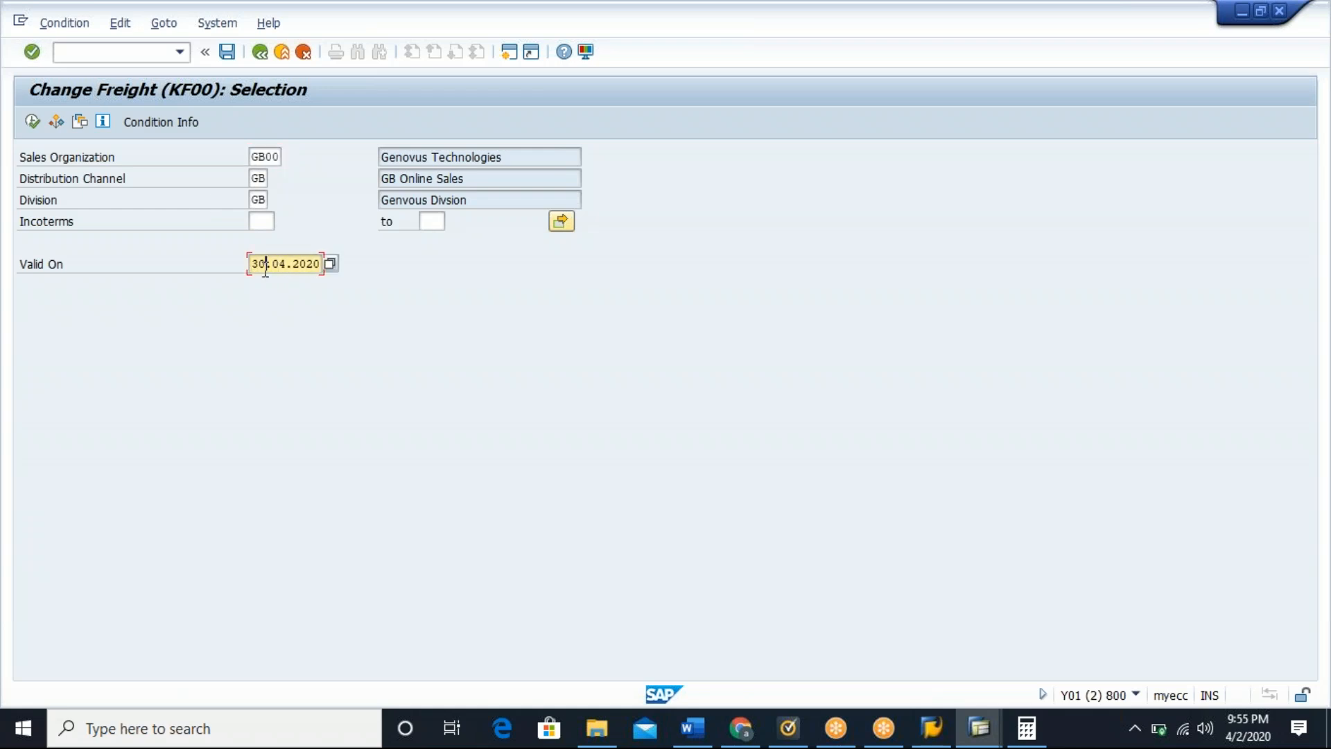
pyautogui.click(32, 122)
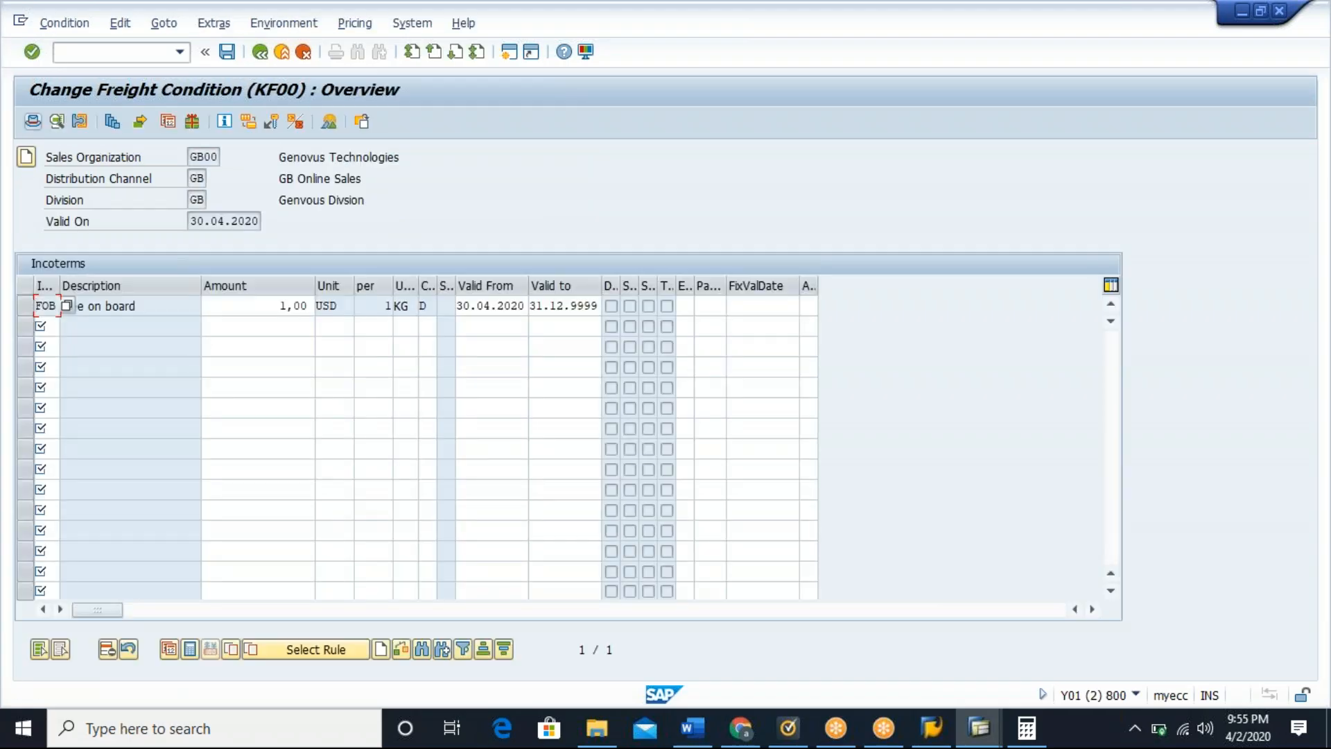
pyautogui.click(486, 306)
pyautogui.doubleClick(486, 306)
pyautogui.click(486, 306)
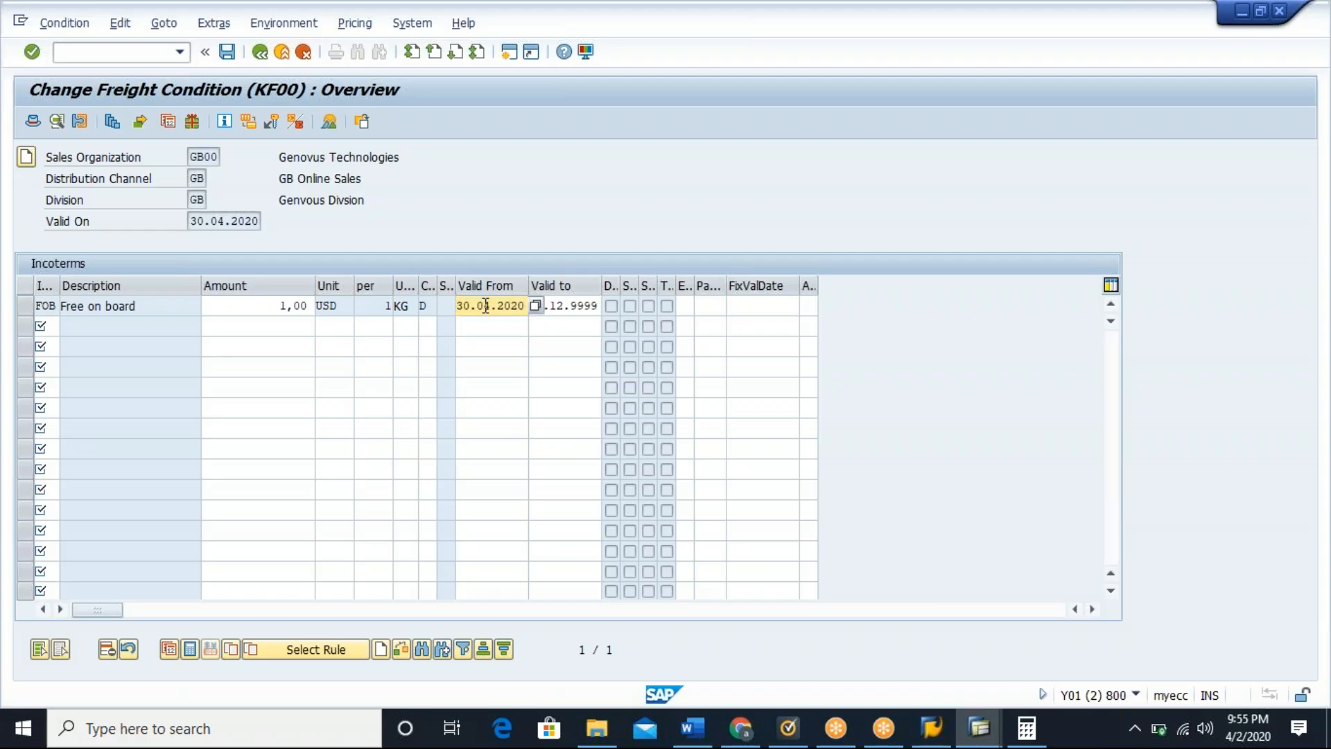
# Step: Switch back to the sales order session, return to the order overview and recheck the header pricing date
pyautogui.hotkey('alt', 'Tab')
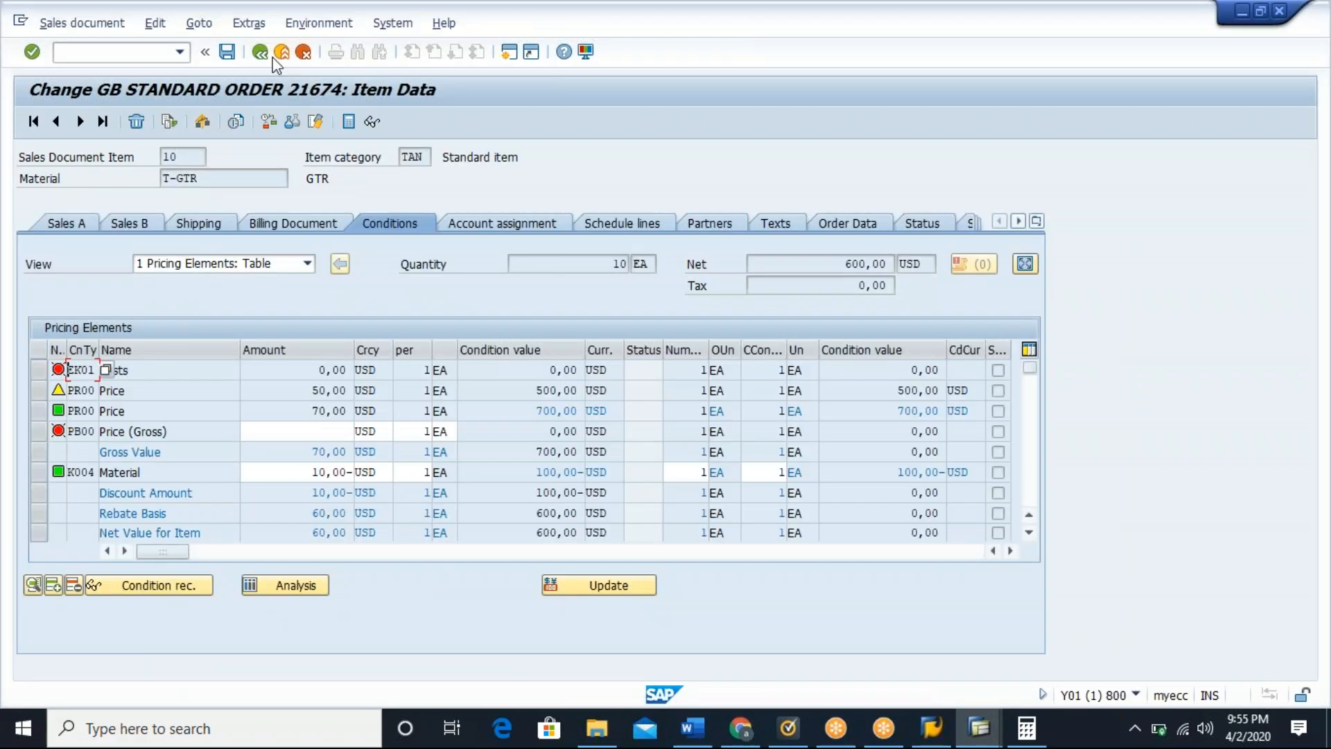
pyautogui.click(261, 55)
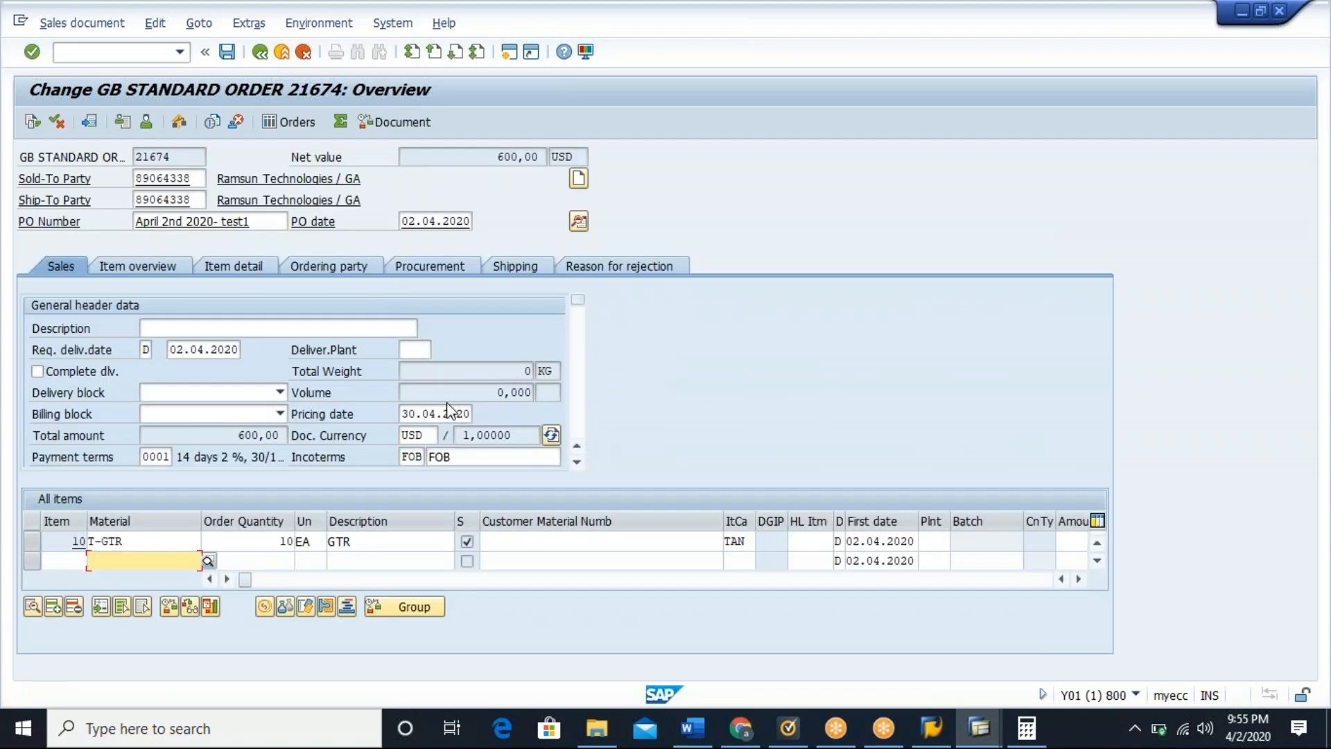
pyautogui.click(425, 414)
pyautogui.doubleClick(425, 414)
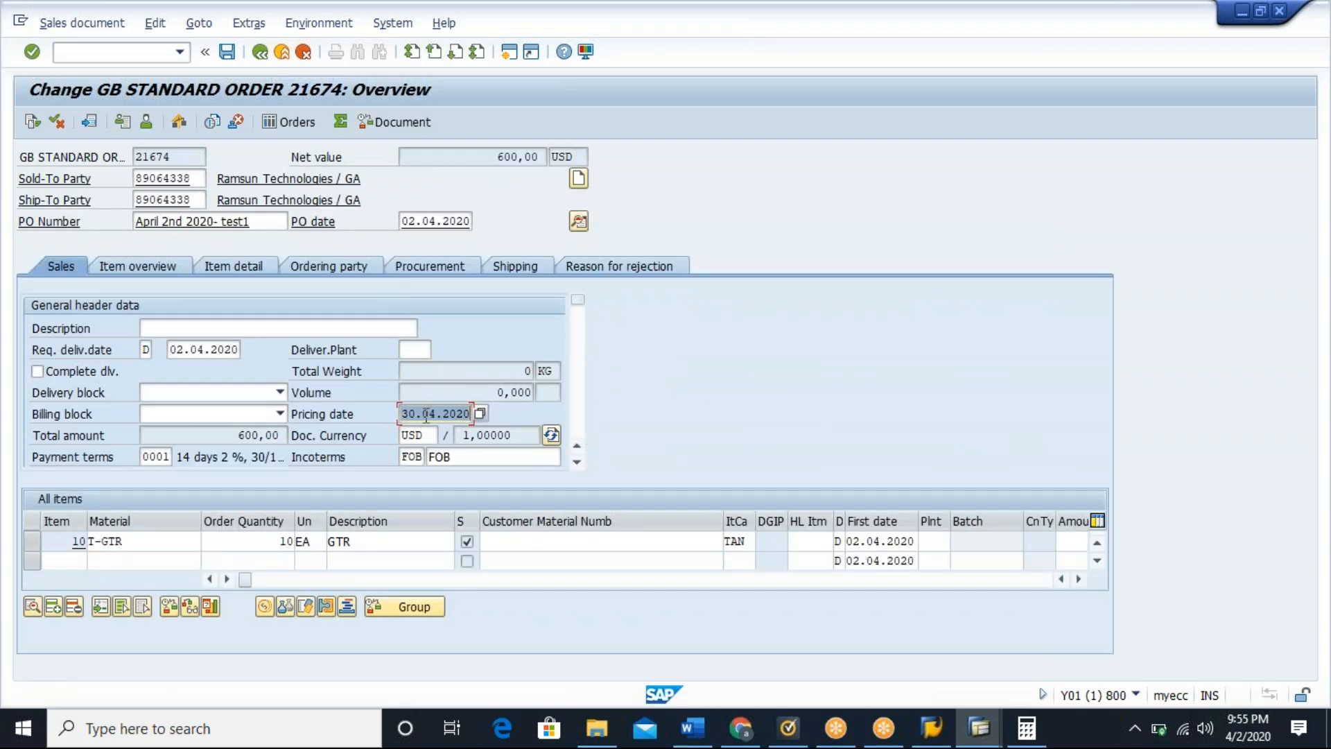
pyautogui.press('Return')
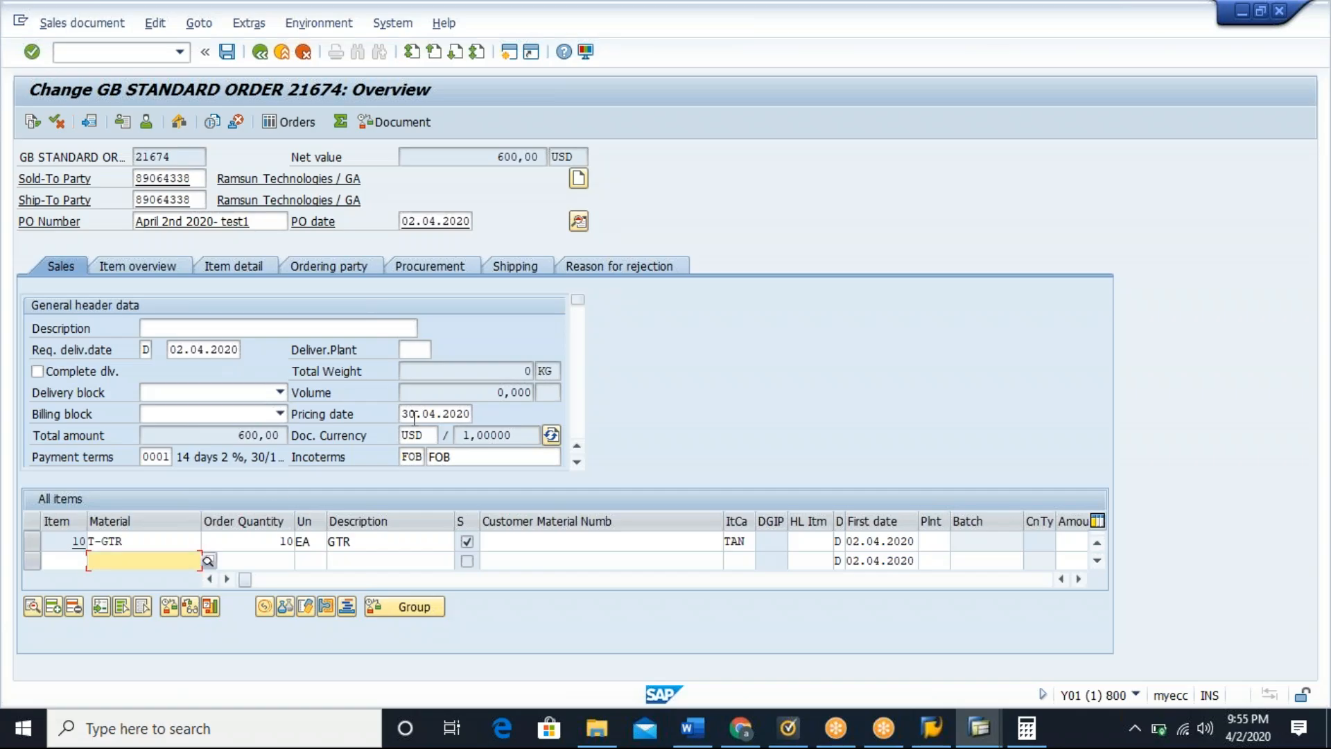
# Step: Examine the KF00 freight line in the pricing conditions of item 10 and go back to the order overview
pyautogui.doubleClick(152, 541)
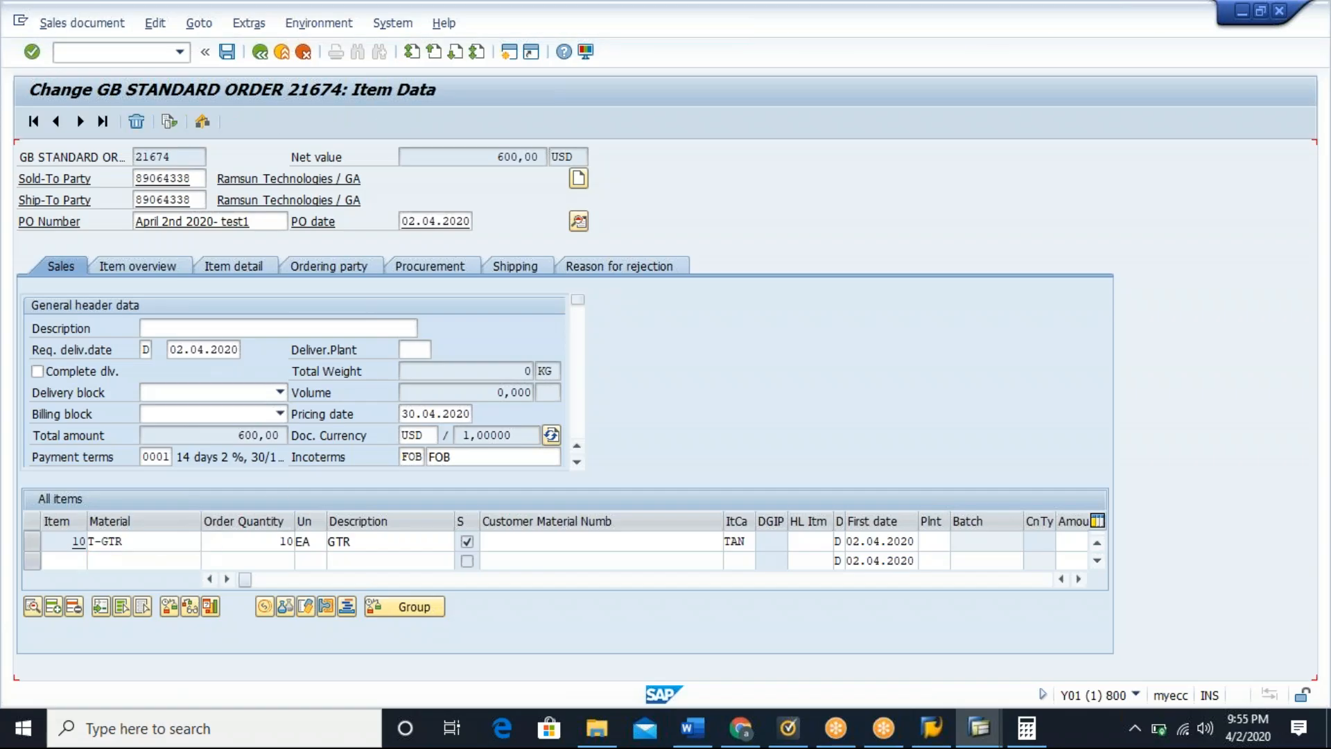
pyautogui.click(1029, 514)
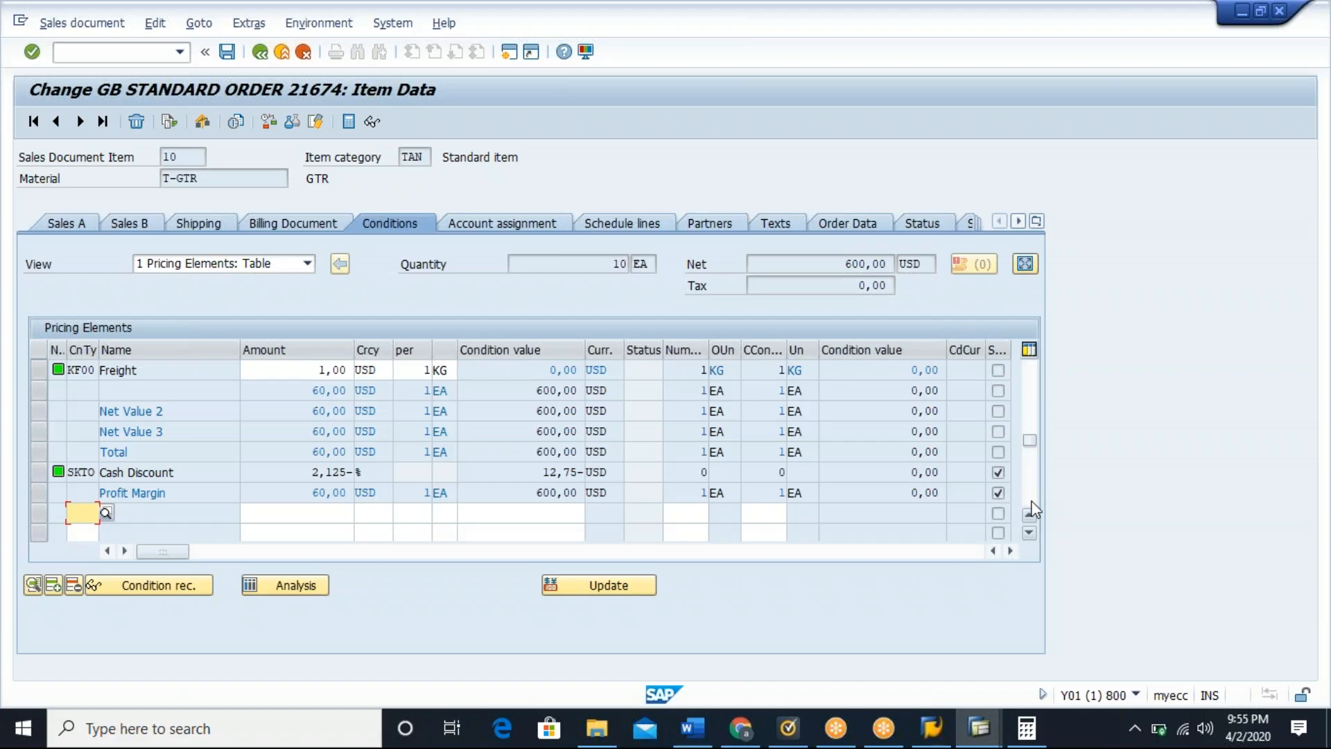
pyautogui.click(261, 53)
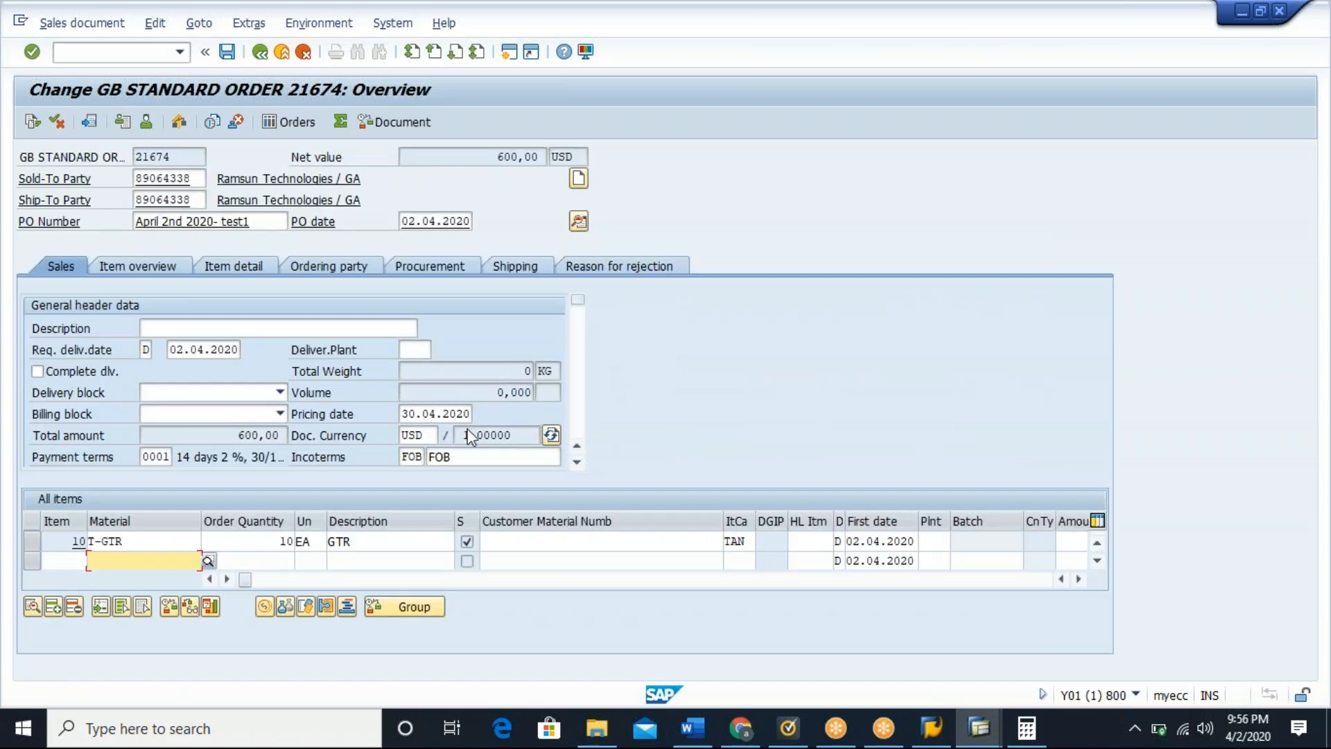
# Step: Review the pricing date once more and examine the KF00 freight amount in item 10's conditions
pyautogui.click(430, 413)
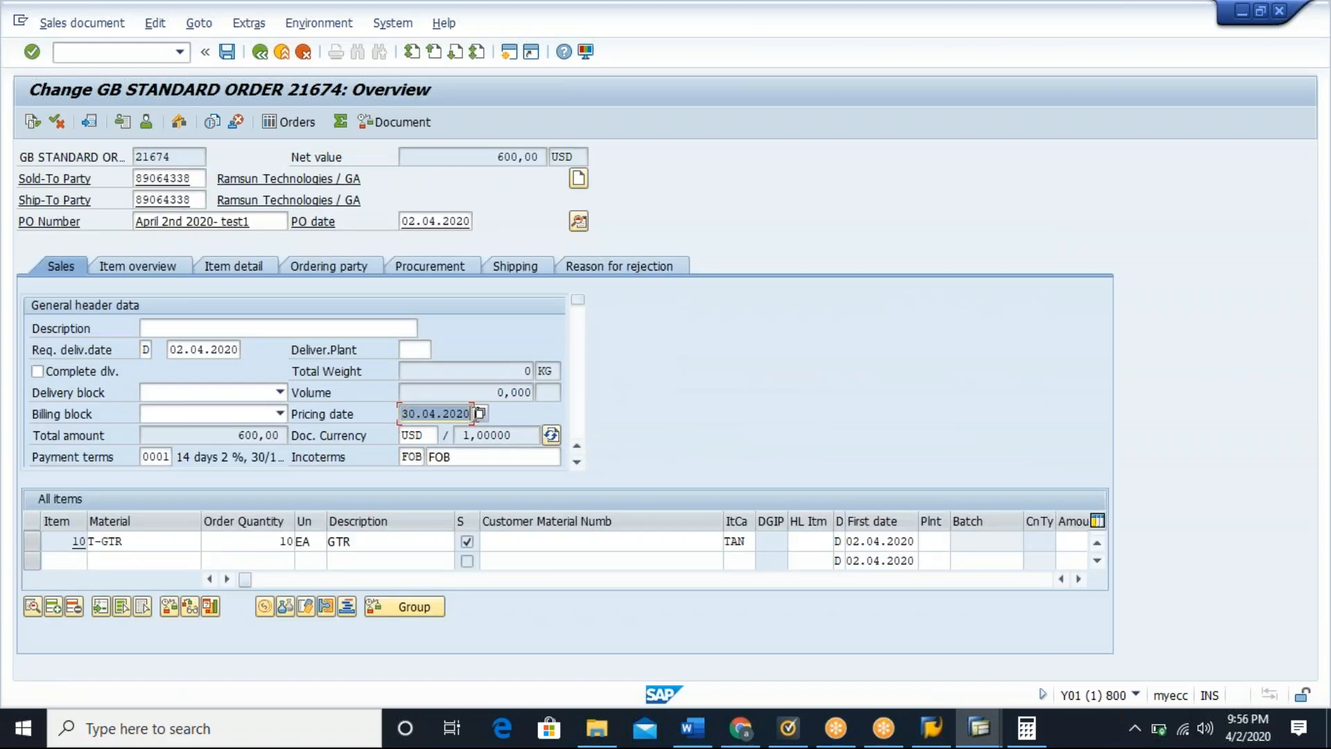
pyautogui.doubleClick(269, 540)
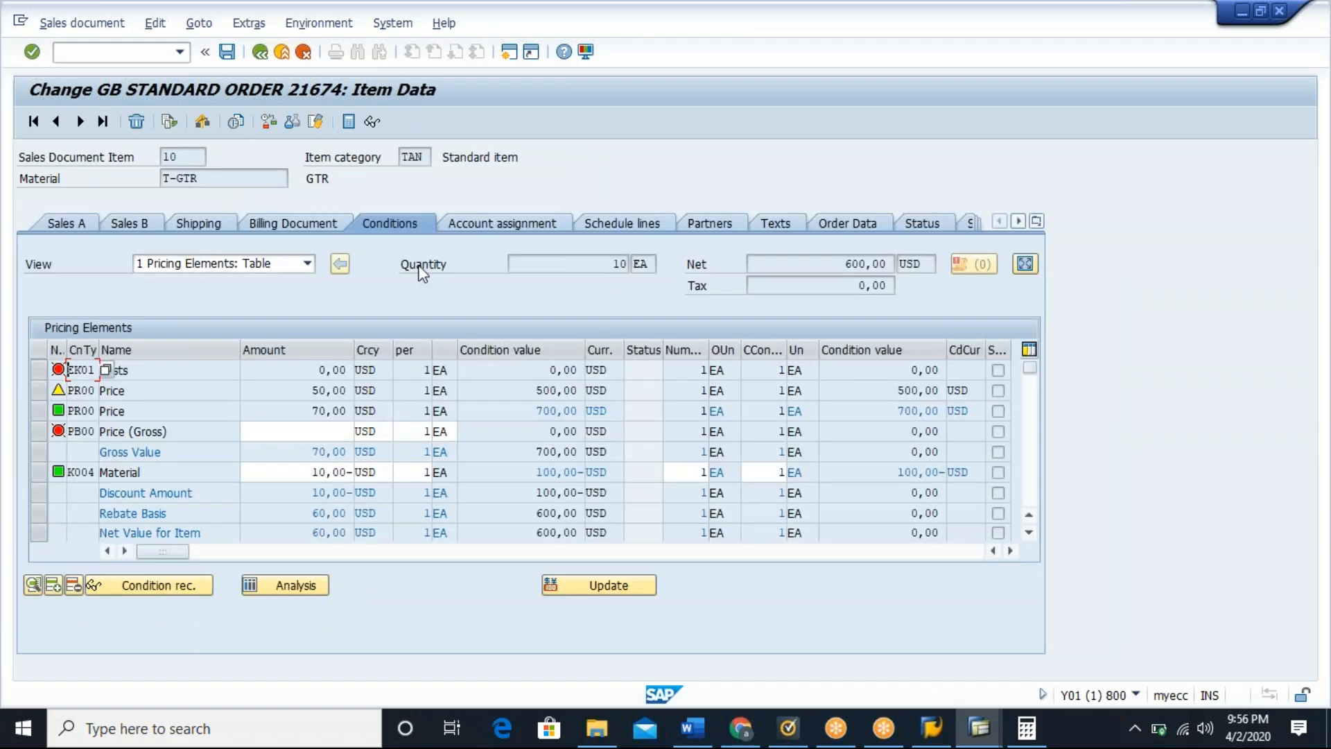
pyautogui.click(1030, 492)
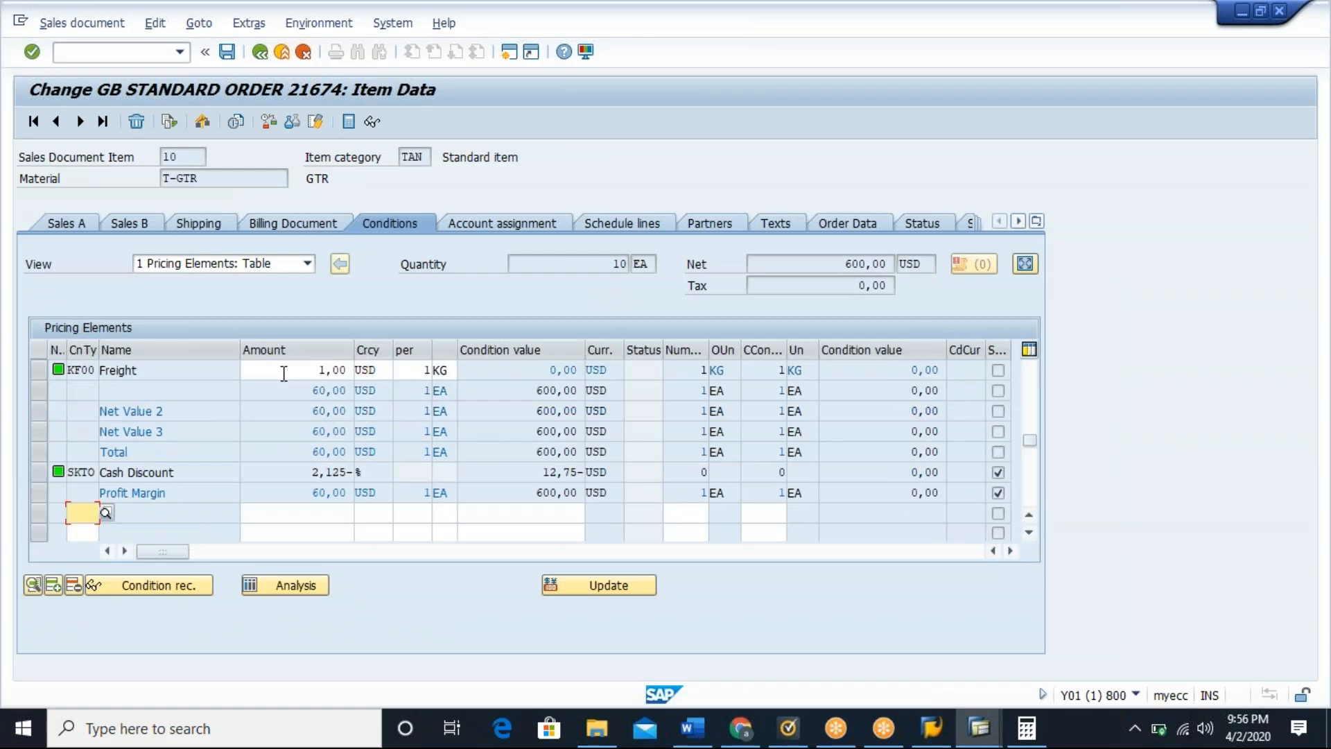
pyautogui.moveTo(285, 371); pyautogui.dragTo(356, 376)
pyautogui.press('Right')
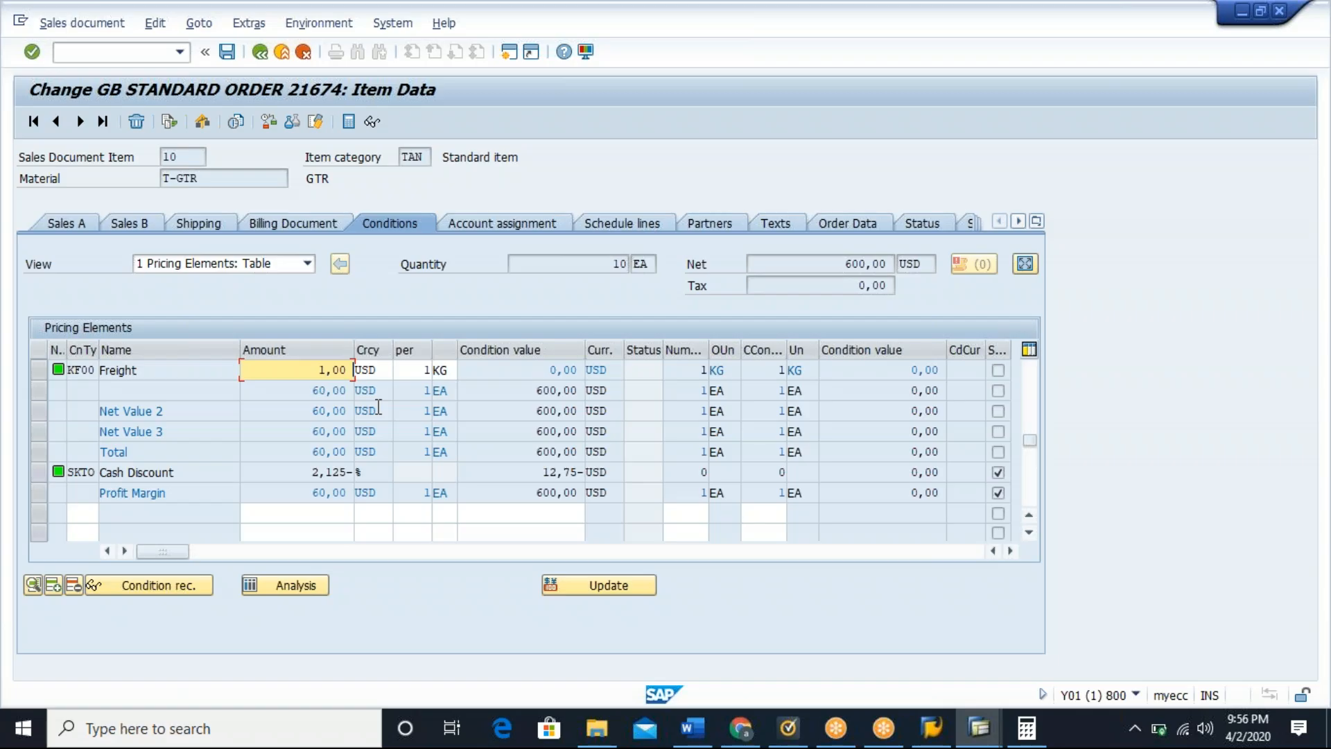
# Step: In item 10's shipping data, set both the net weight and the gross weight to 10 KG
pyautogui.click(200, 223)
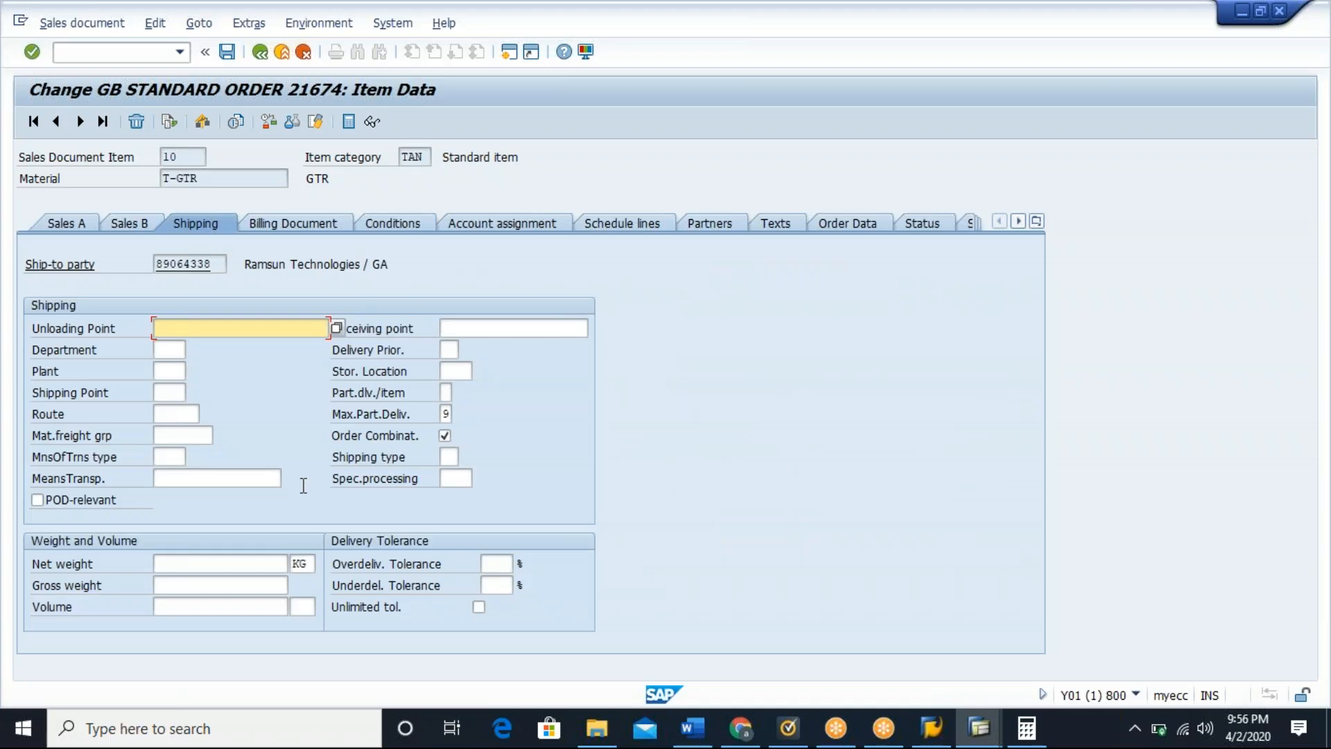
pyautogui.click(237, 565)
pyautogui.write('10')
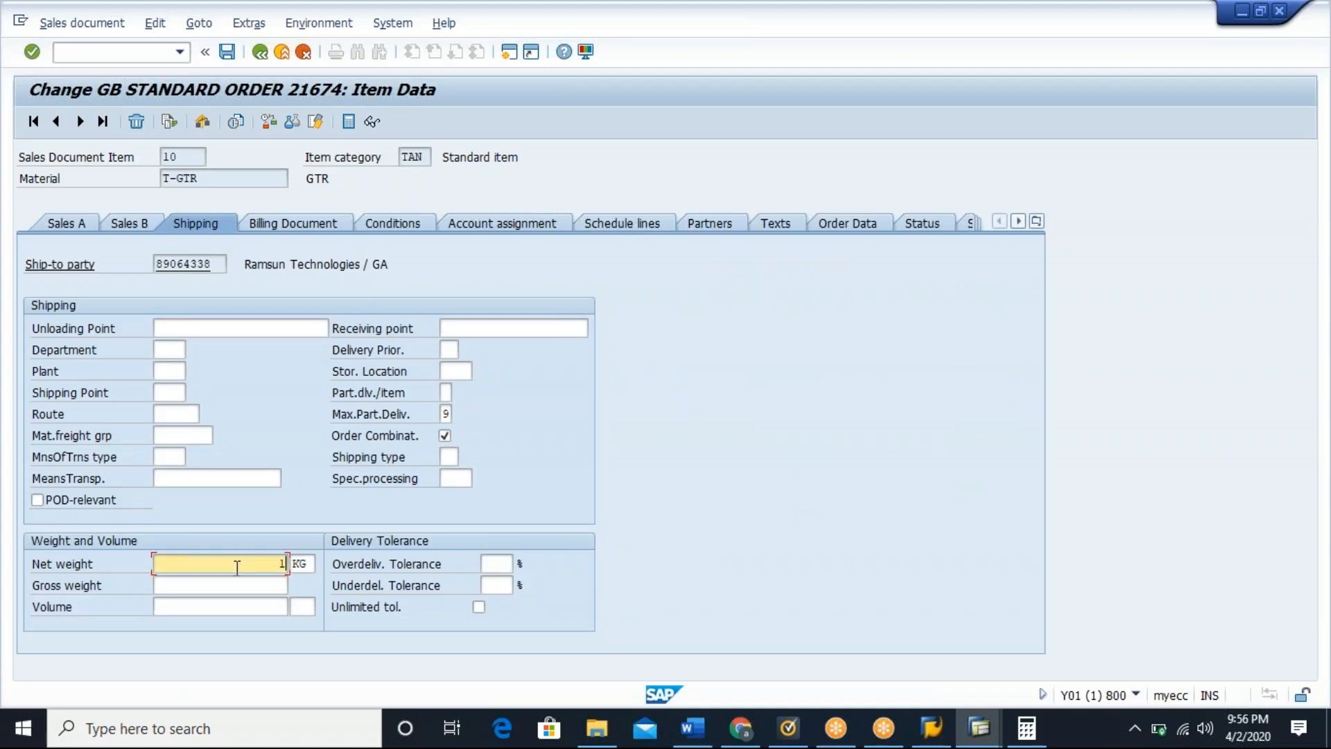
pyautogui.click(268, 585)
pyautogui.write('8')
pyautogui.press('BackSpace')
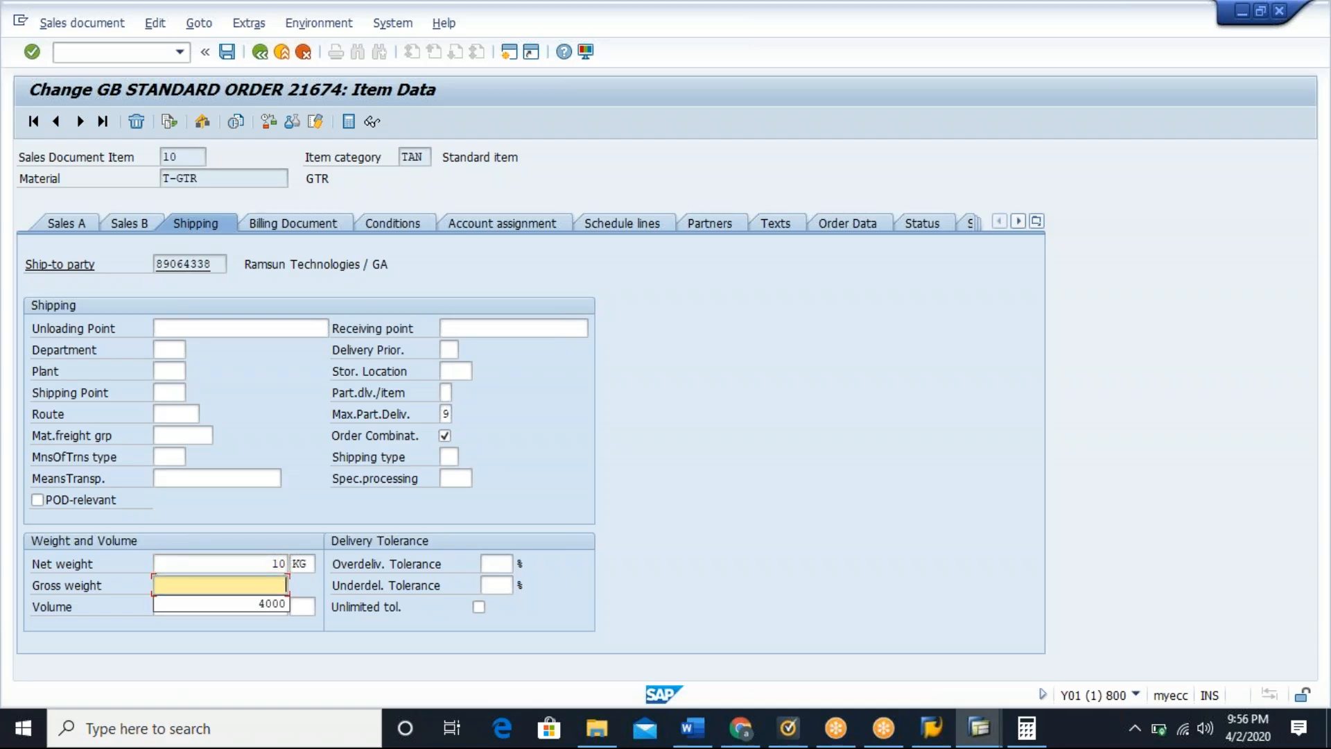
pyautogui.write('10')
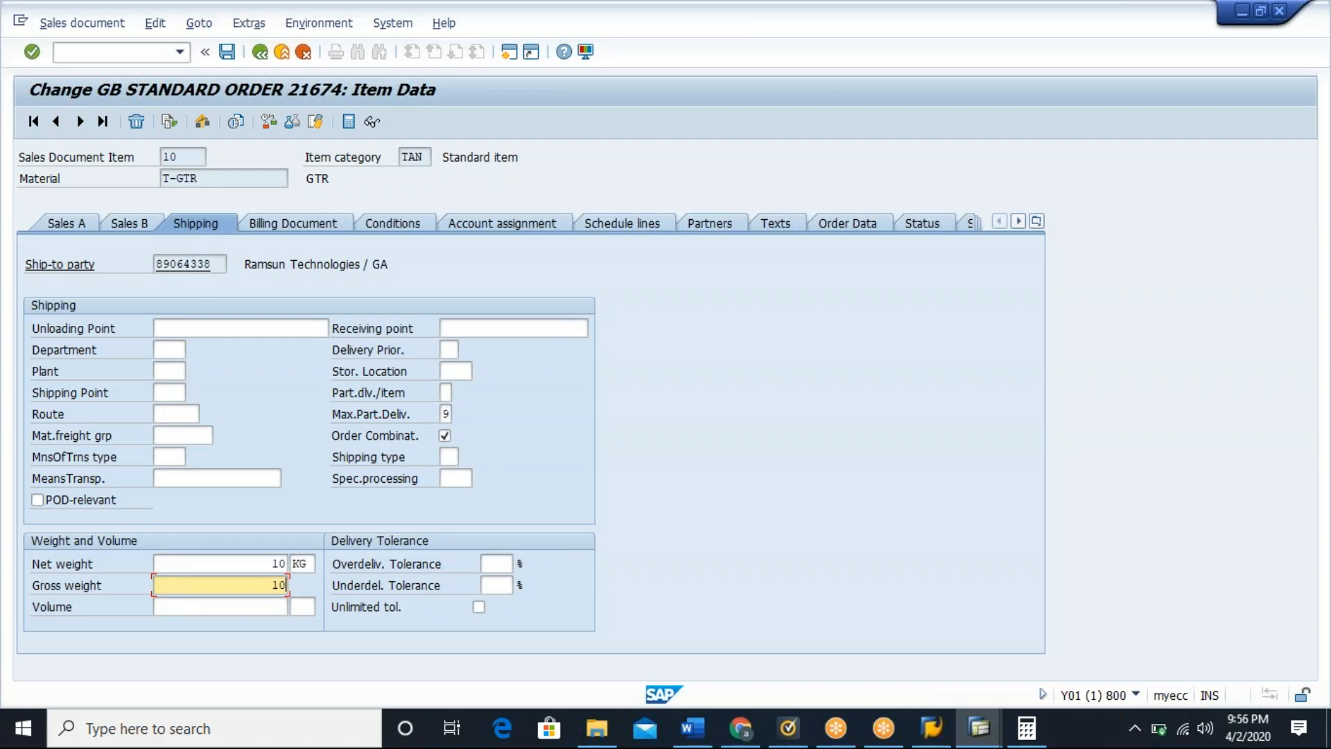
pyautogui.press('Return')
# Step: Update item 10's conditions with pricing type B, Carry out new pricing, and check the net value
pyautogui.click(409, 231)
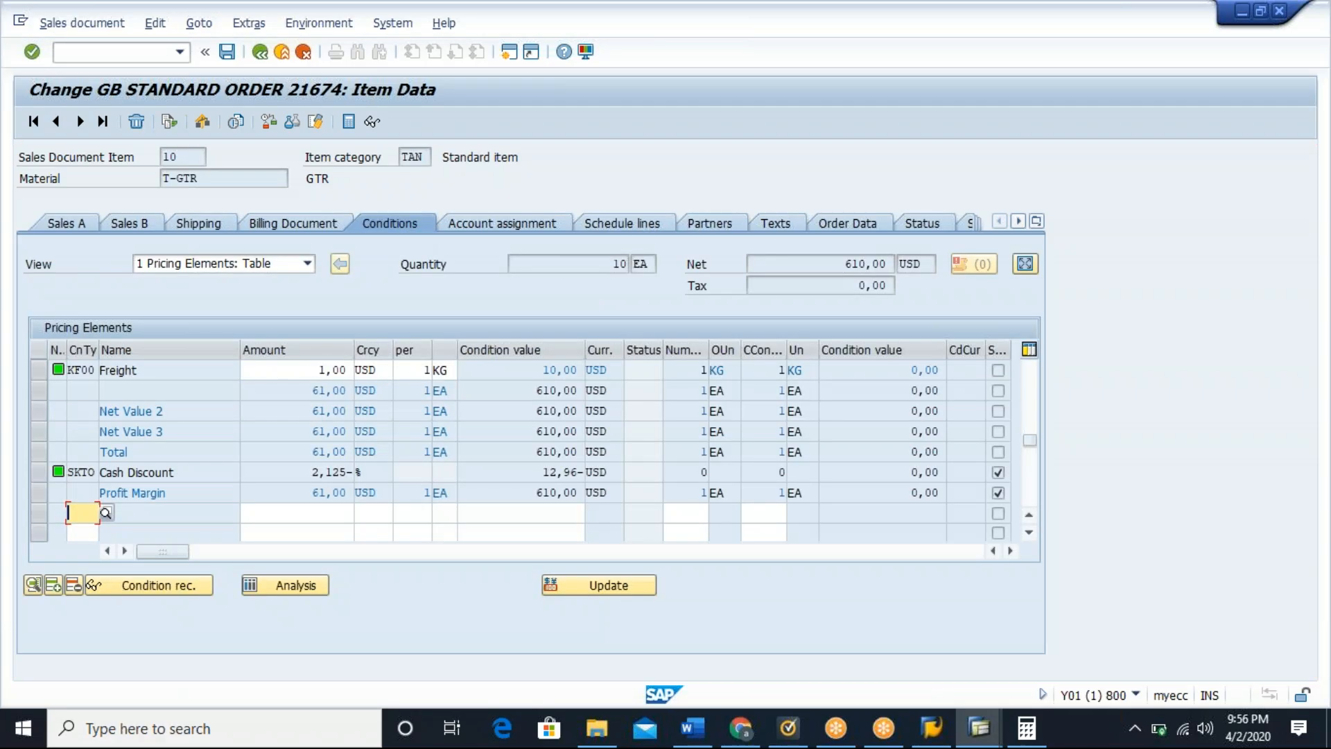
pyautogui.click(609, 586)
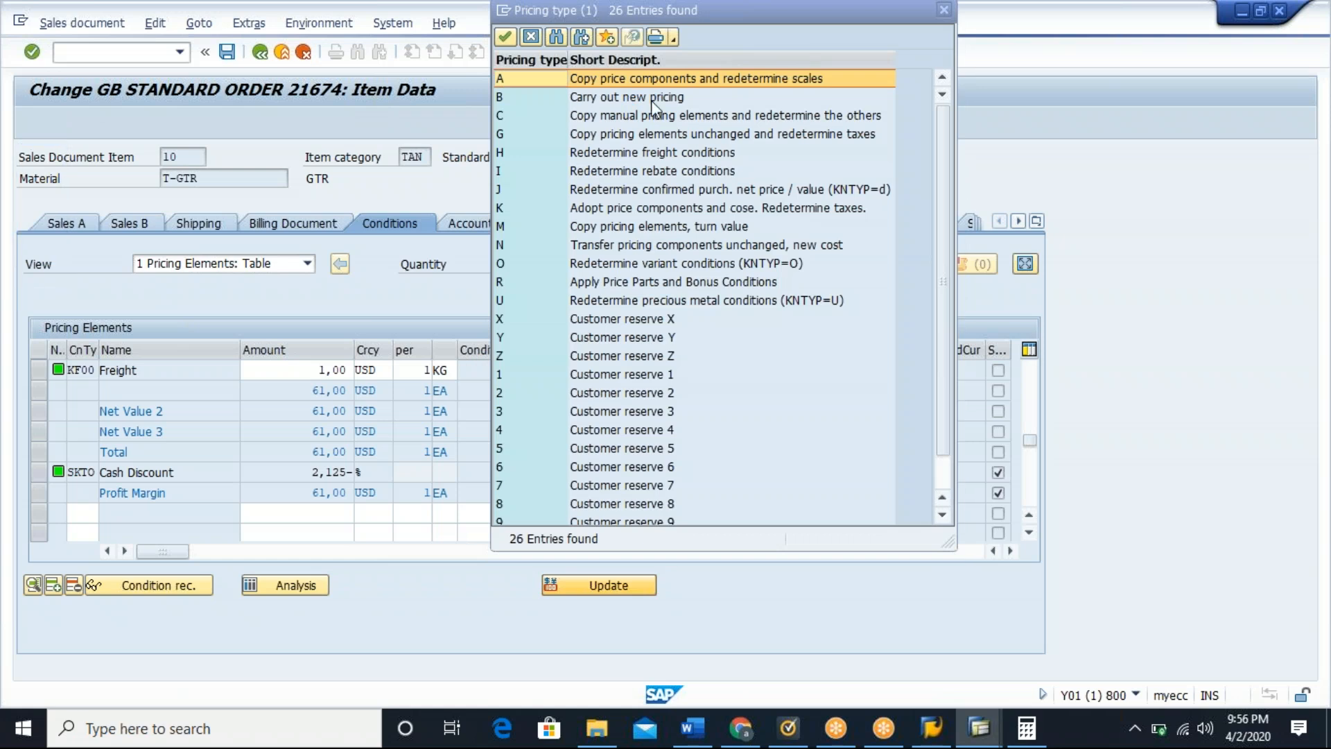
pyautogui.doubleClick(648, 100)
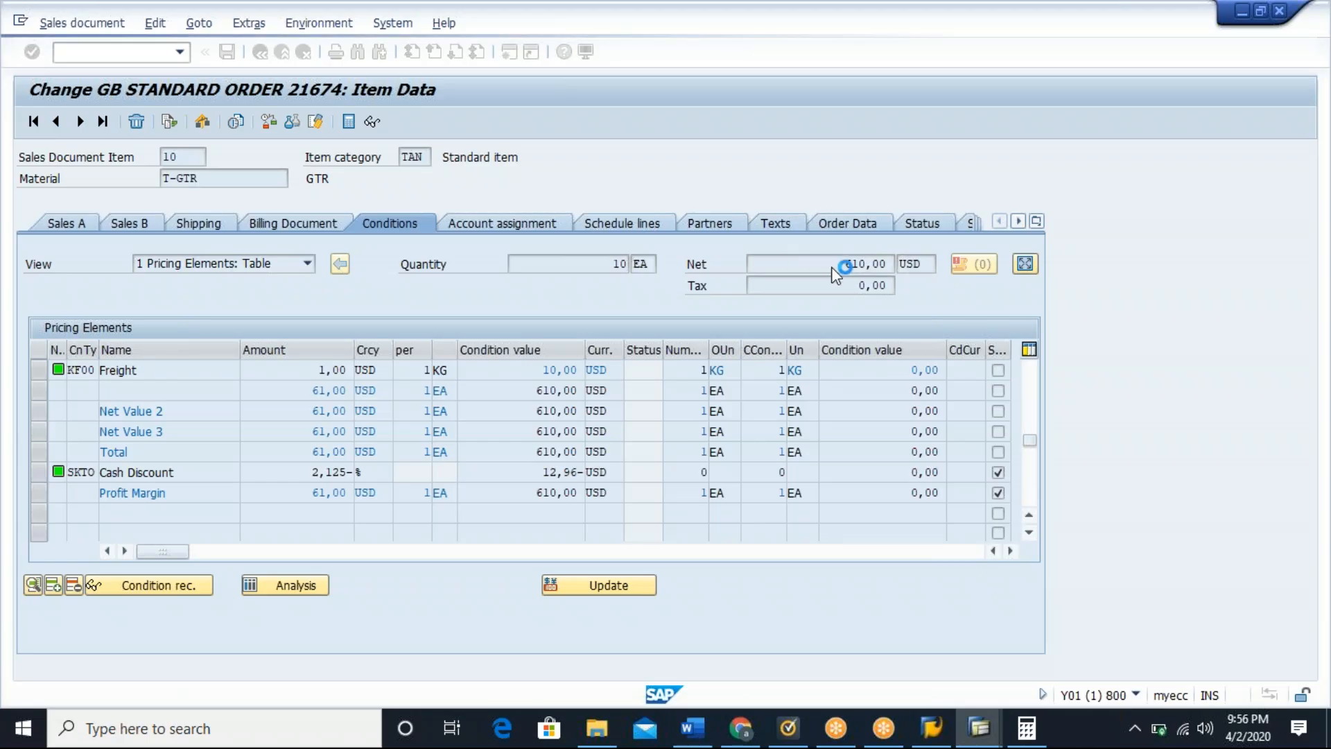
pyautogui.click(832, 267)
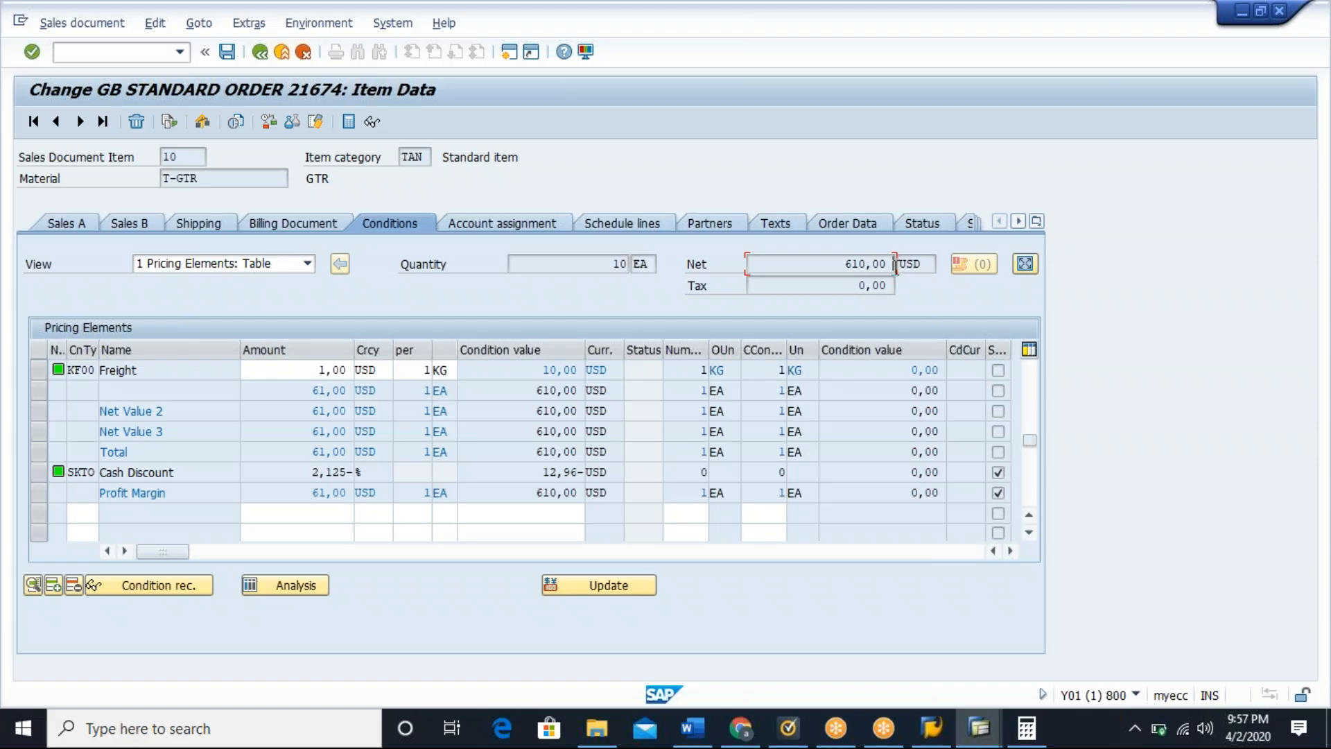
# Step: Leave the order change and start a new GBOR sales order for sales organization GB00, distribution channel GB and division GB
pyautogui.click(140, 56)
pyautogui.write('/nva03')
pyautogui.press('Return')
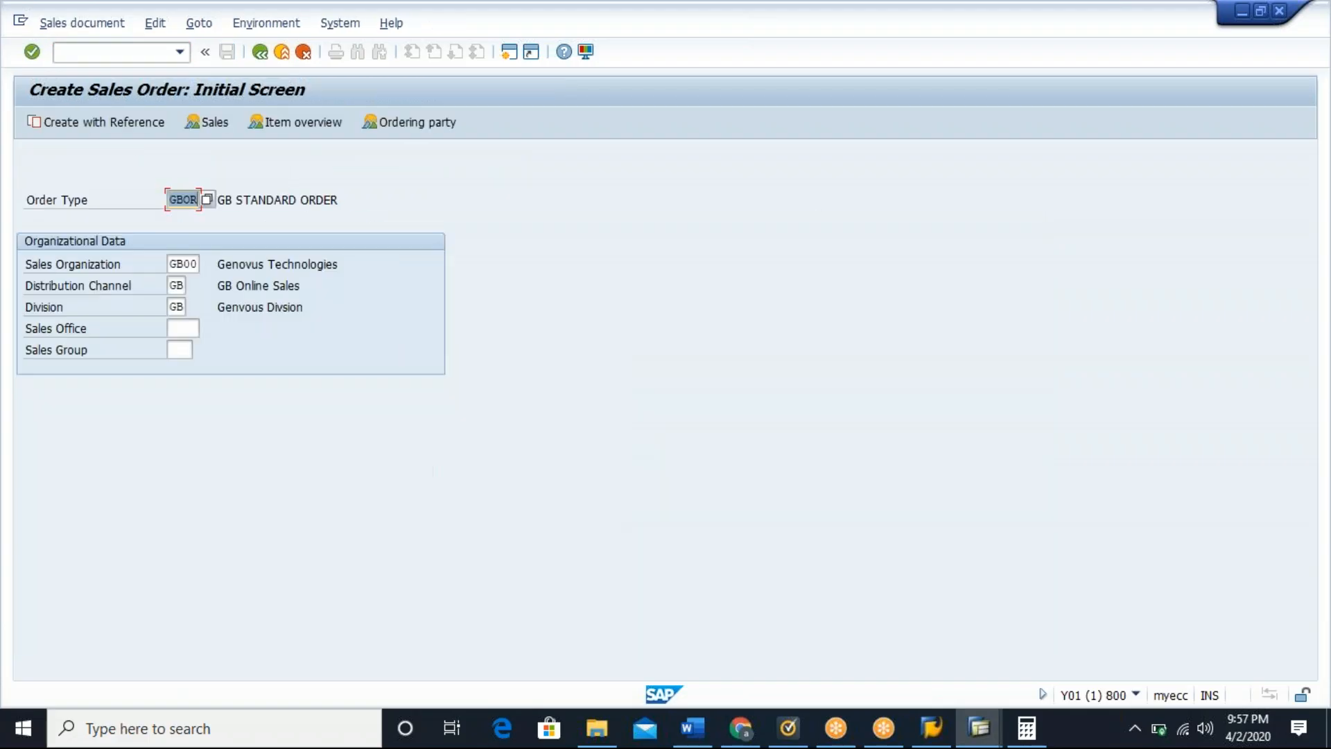
pyautogui.click(31, 51)
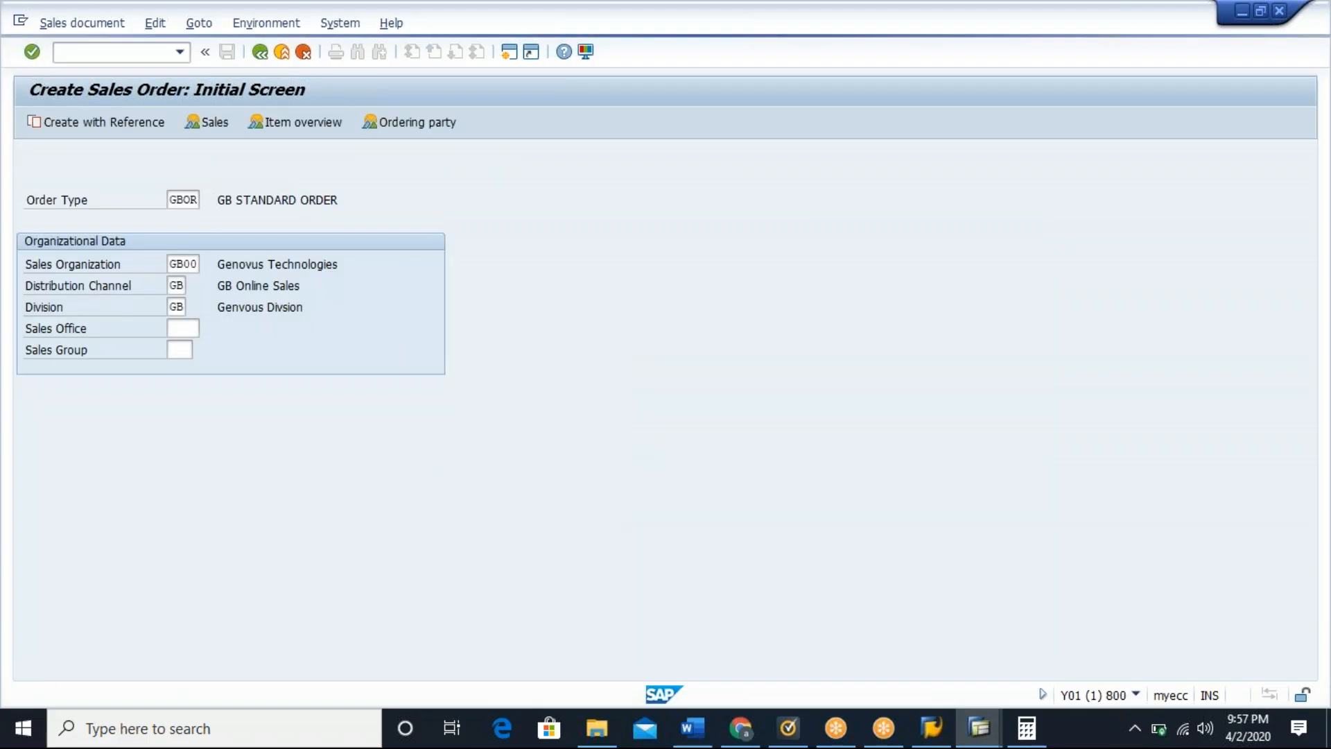
pyautogui.press('space')
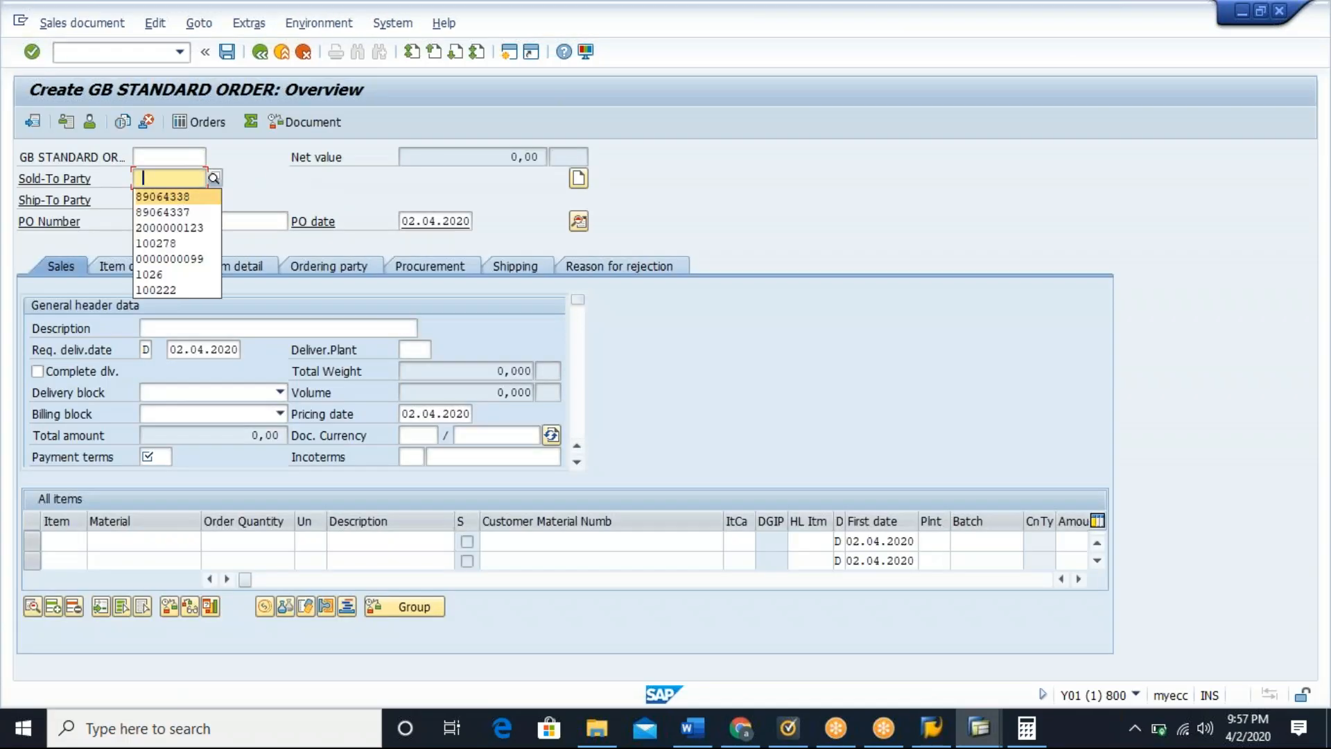
# Step: Enter the customer as sold-to and ship-to party and set the PO number to April 2nd 2020- test4
pyautogui.click(168, 196)
pyautogui.click(192, 205)
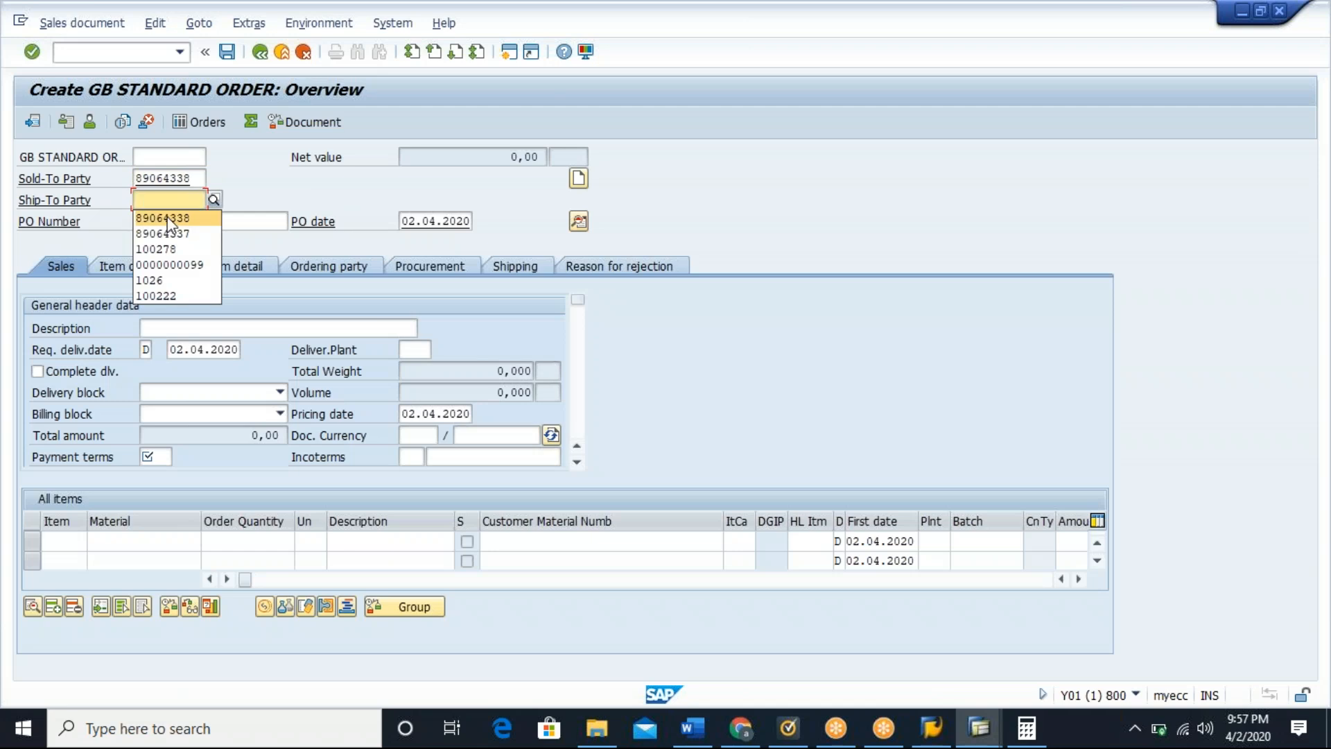
pyautogui.click(169, 215)
pyautogui.click(196, 224)
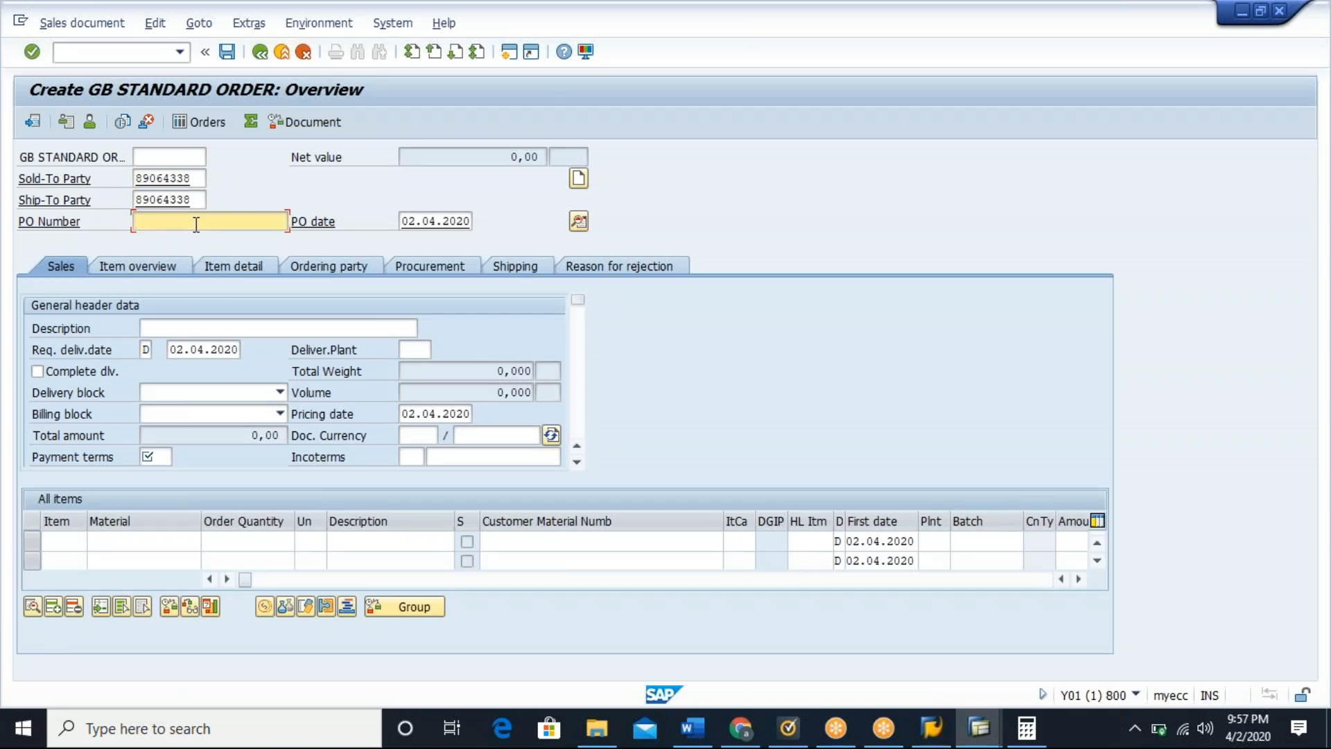
pyautogui.click(184, 241)
# Step: Set the payment terms to 0001 and the incoterms to FOB with location FOB
pyautogui.click(165, 458)
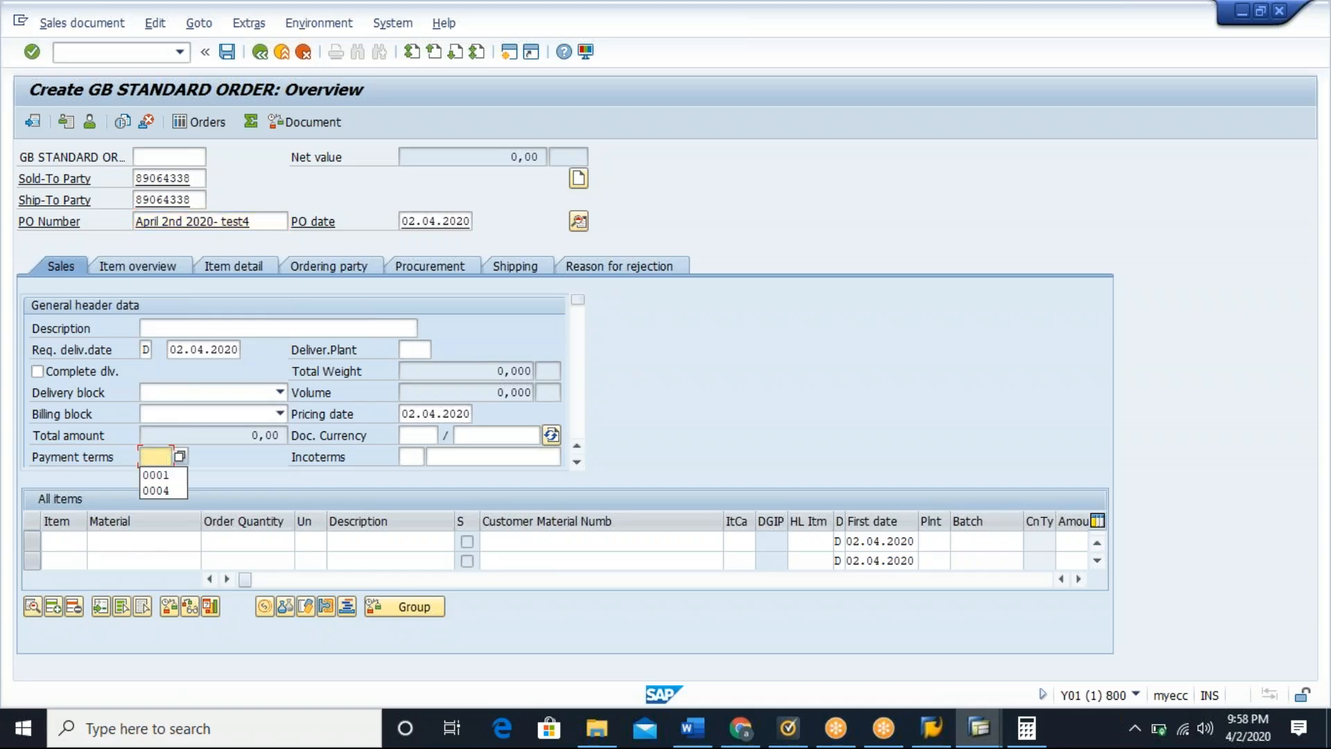
pyautogui.click(154, 476)
pyautogui.click(409, 457)
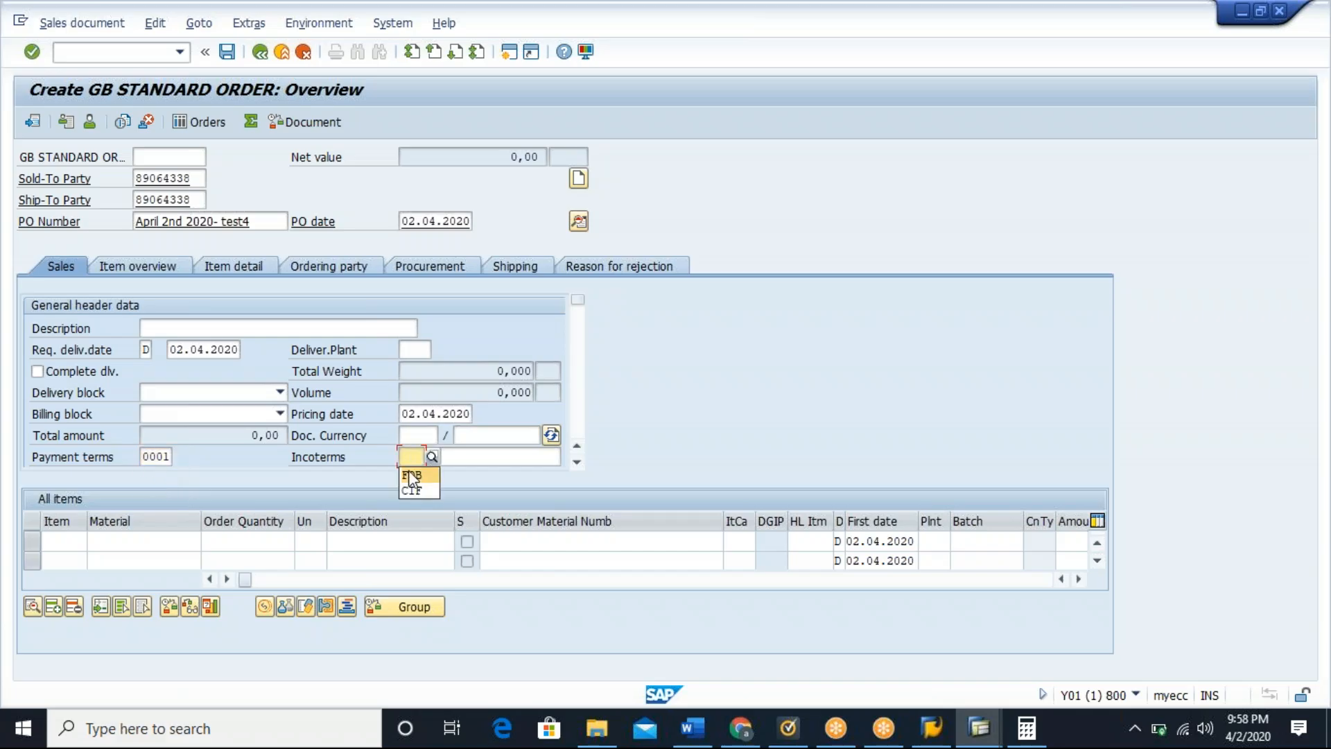
pyautogui.click(410, 474)
pyautogui.click(517, 456)
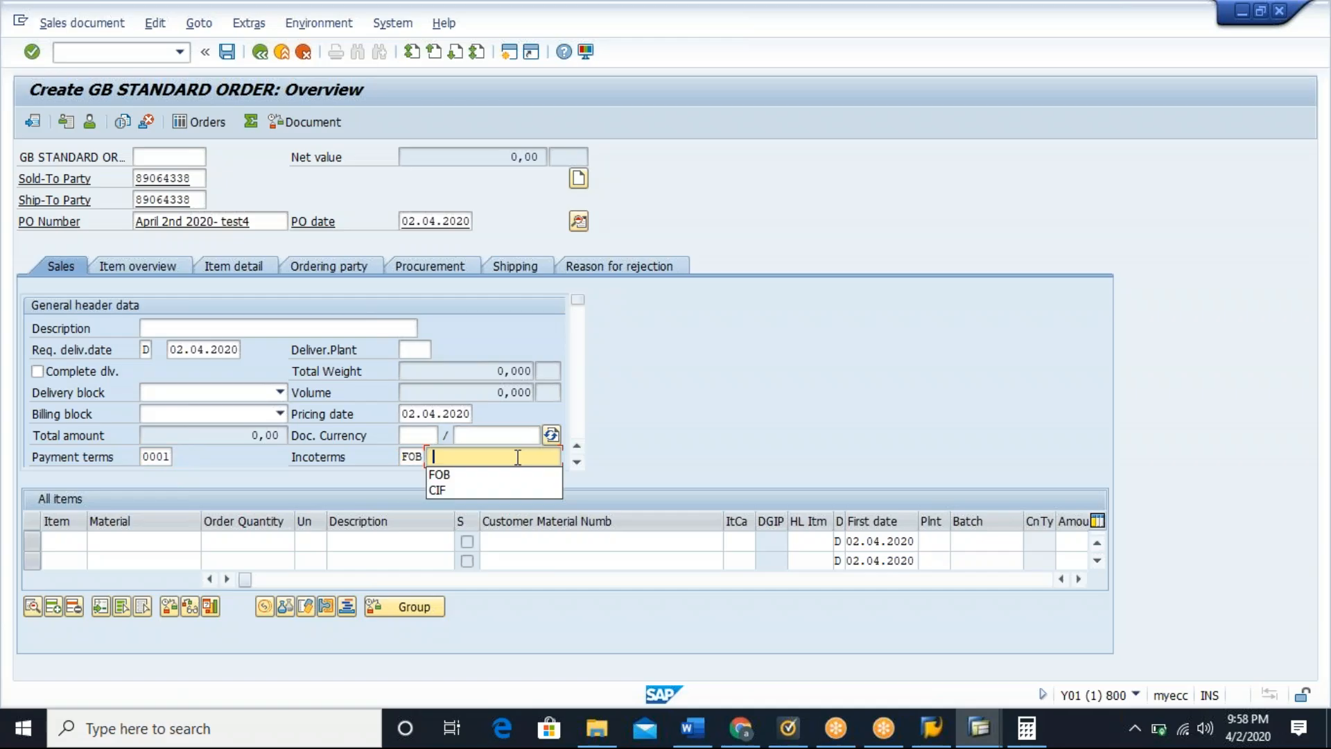
pyautogui.click(460, 475)
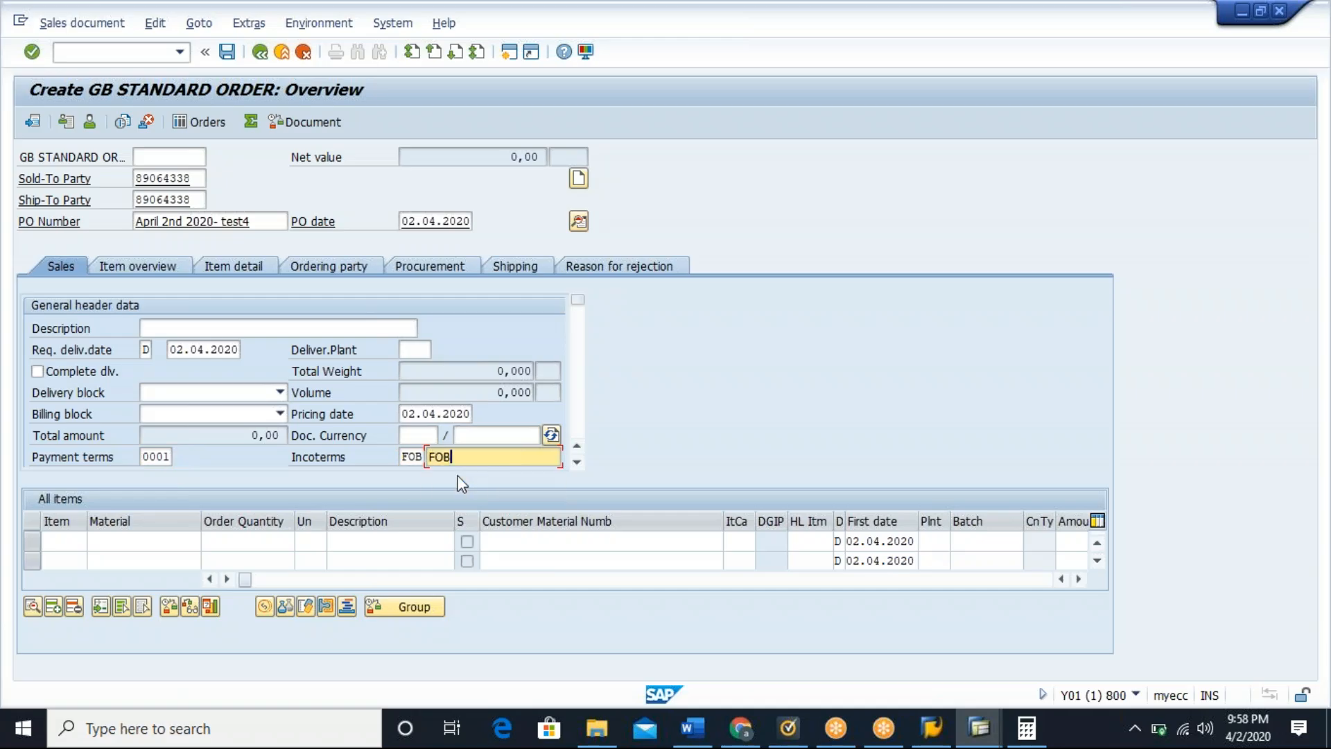
# Step: Add material T-GTR with order quantity 10 as the first item and acknowledge the freight message
pyautogui.click(125, 547)
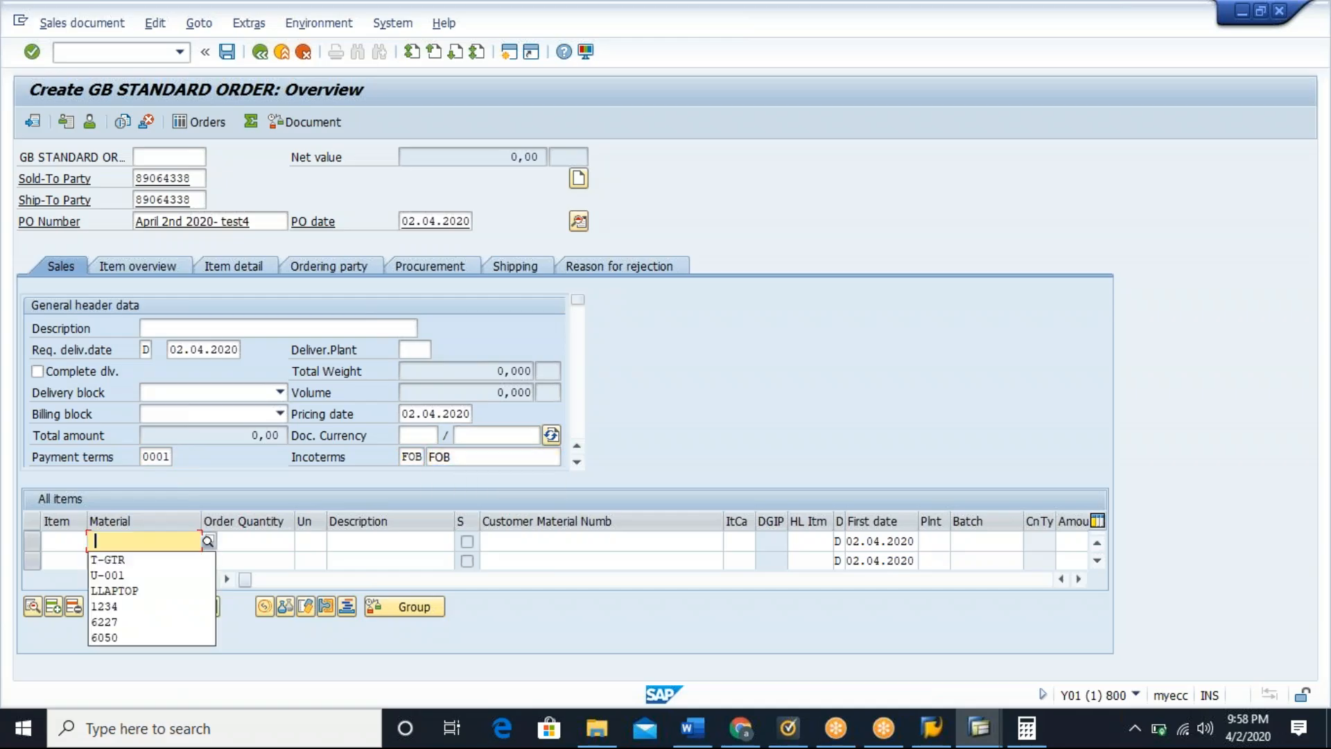
pyautogui.click(109, 561)
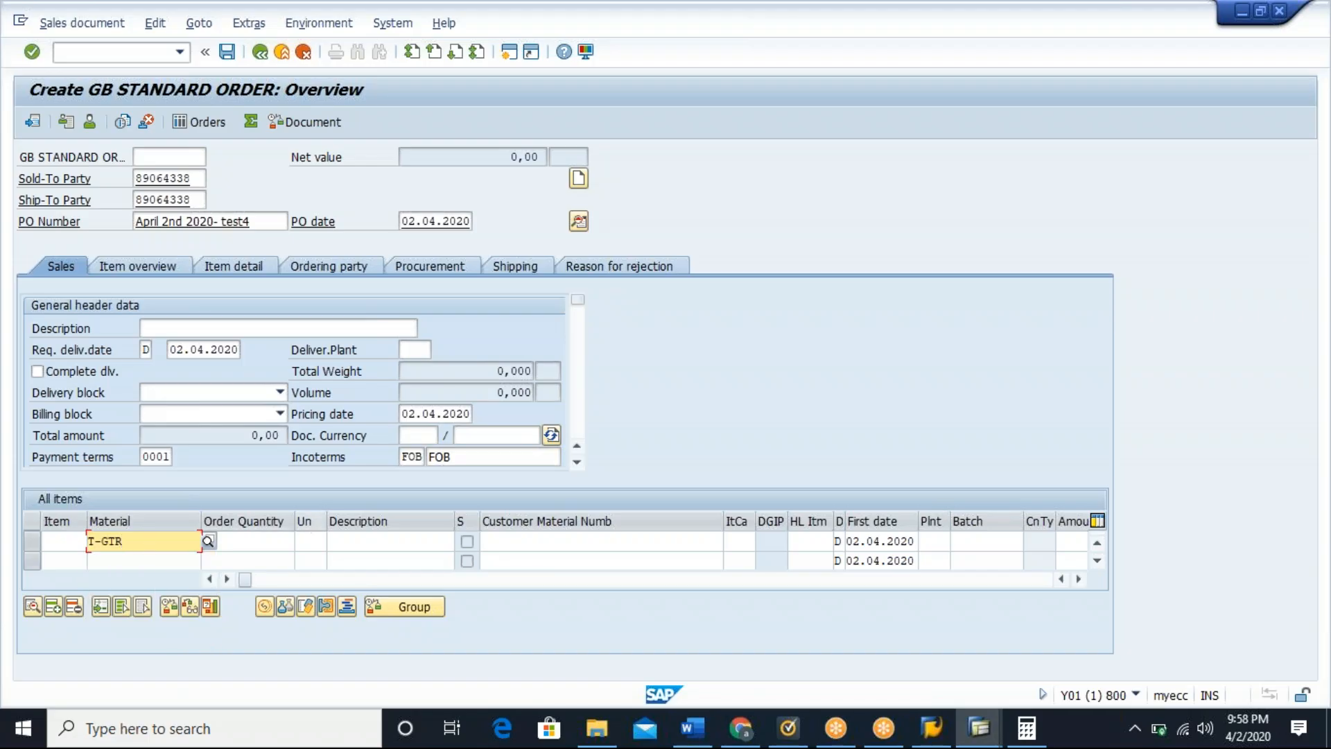
pyautogui.click(271, 540)
pyautogui.write('10')
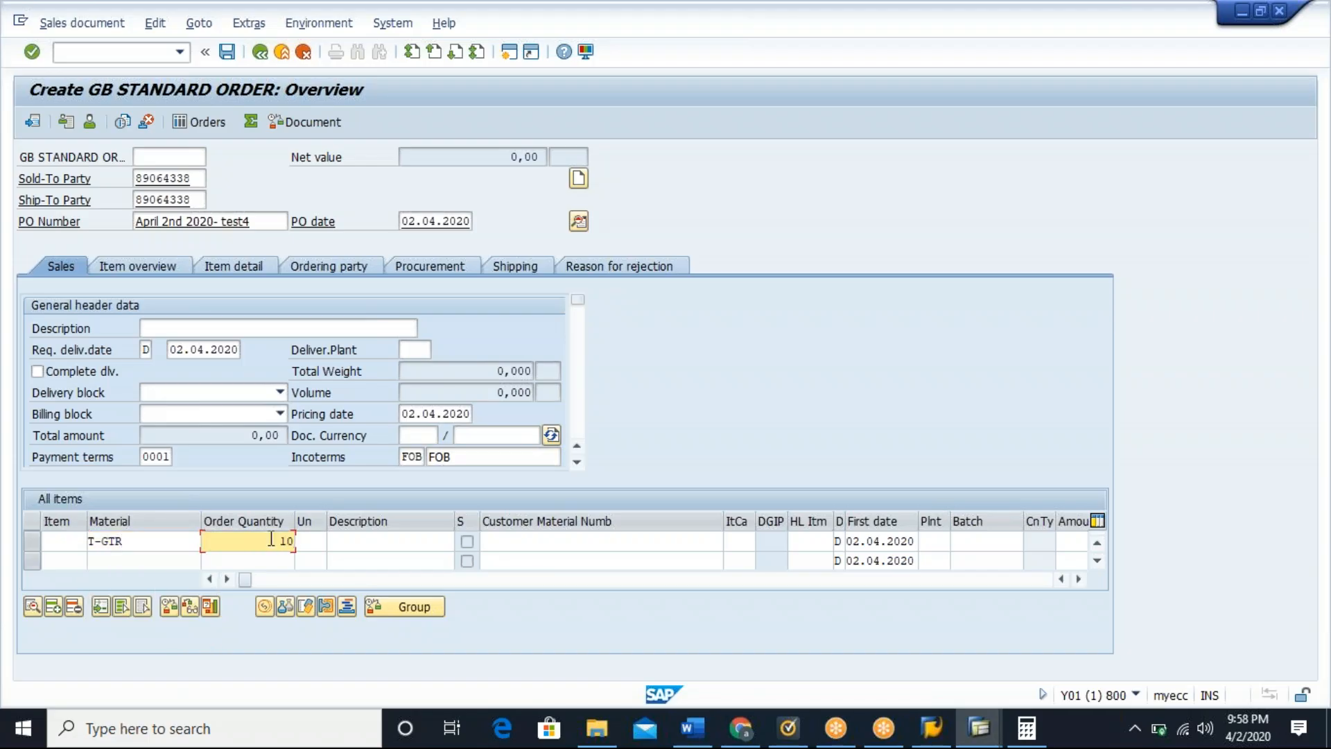
pyautogui.press('Return')
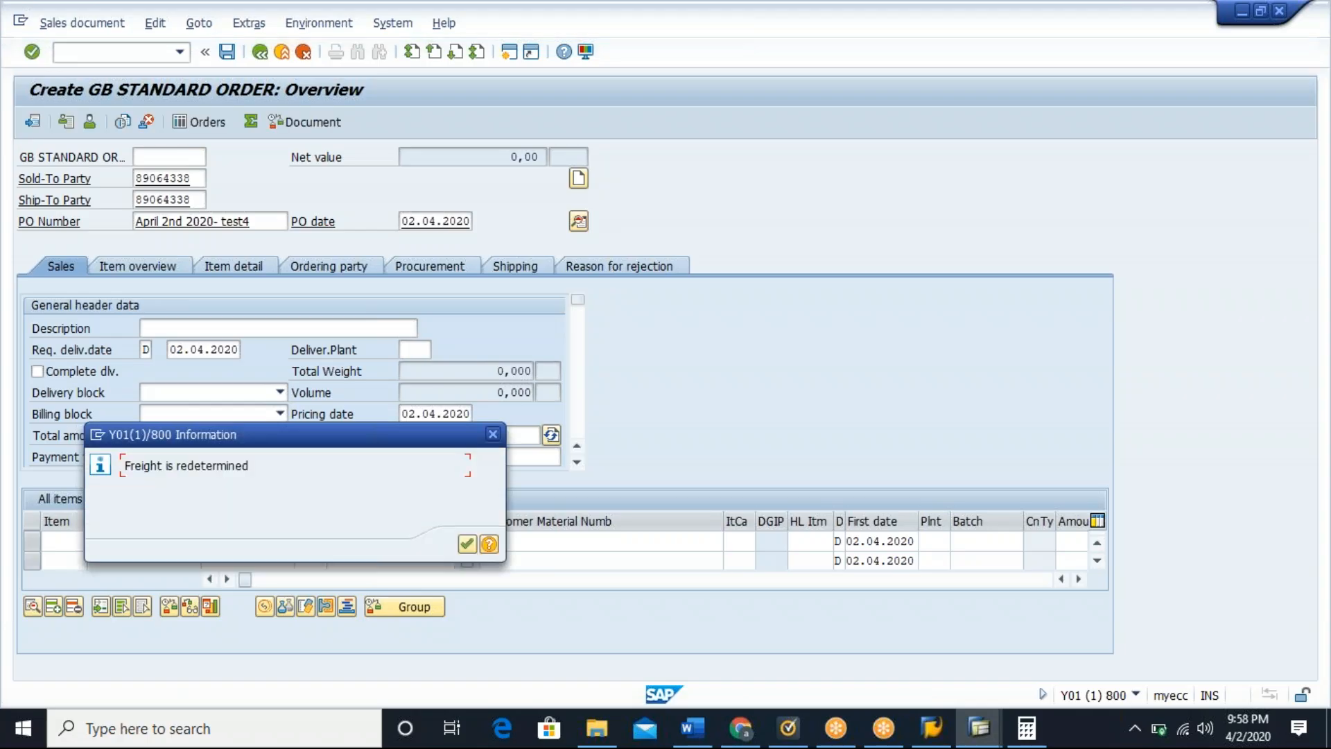
pyautogui.click(467, 544)
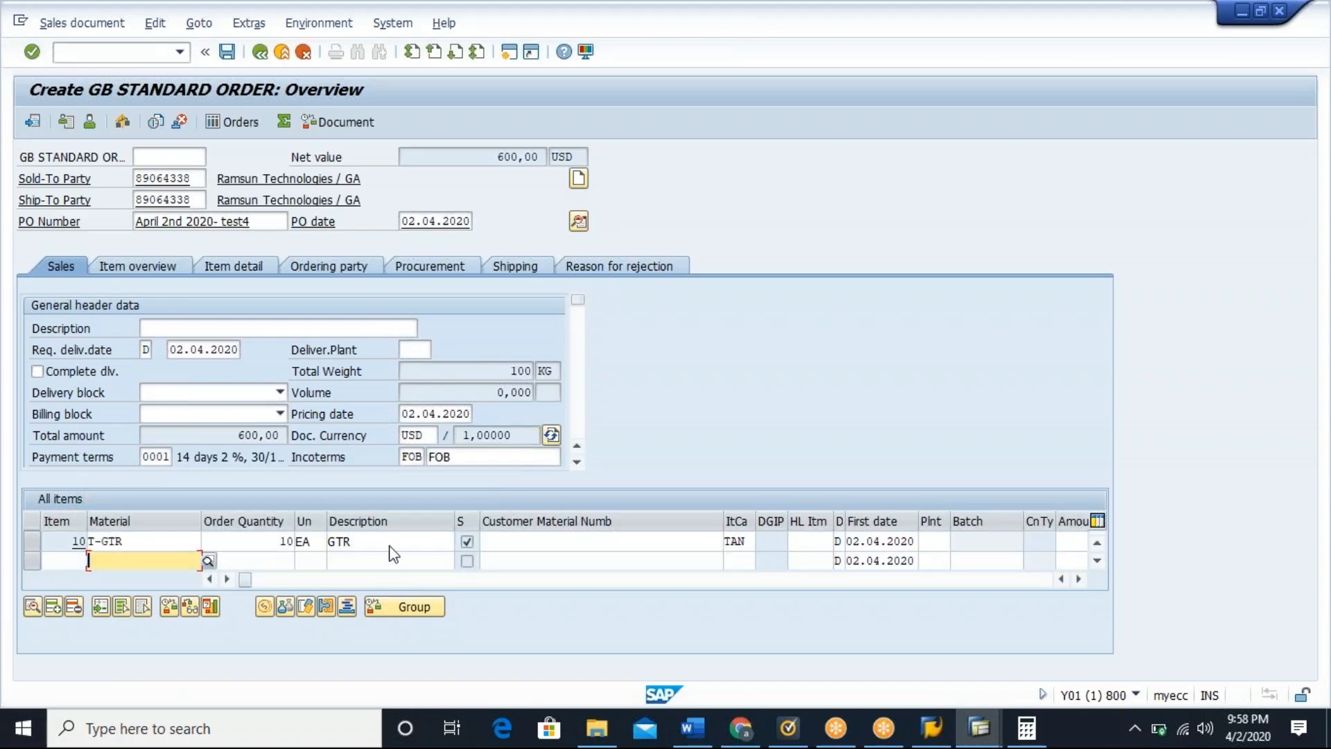
# Step: Examine item 10's shipping weights and its PR00, K004 and freight pricing conditions, and return to the order overview
pyautogui.doubleClick(155, 541)
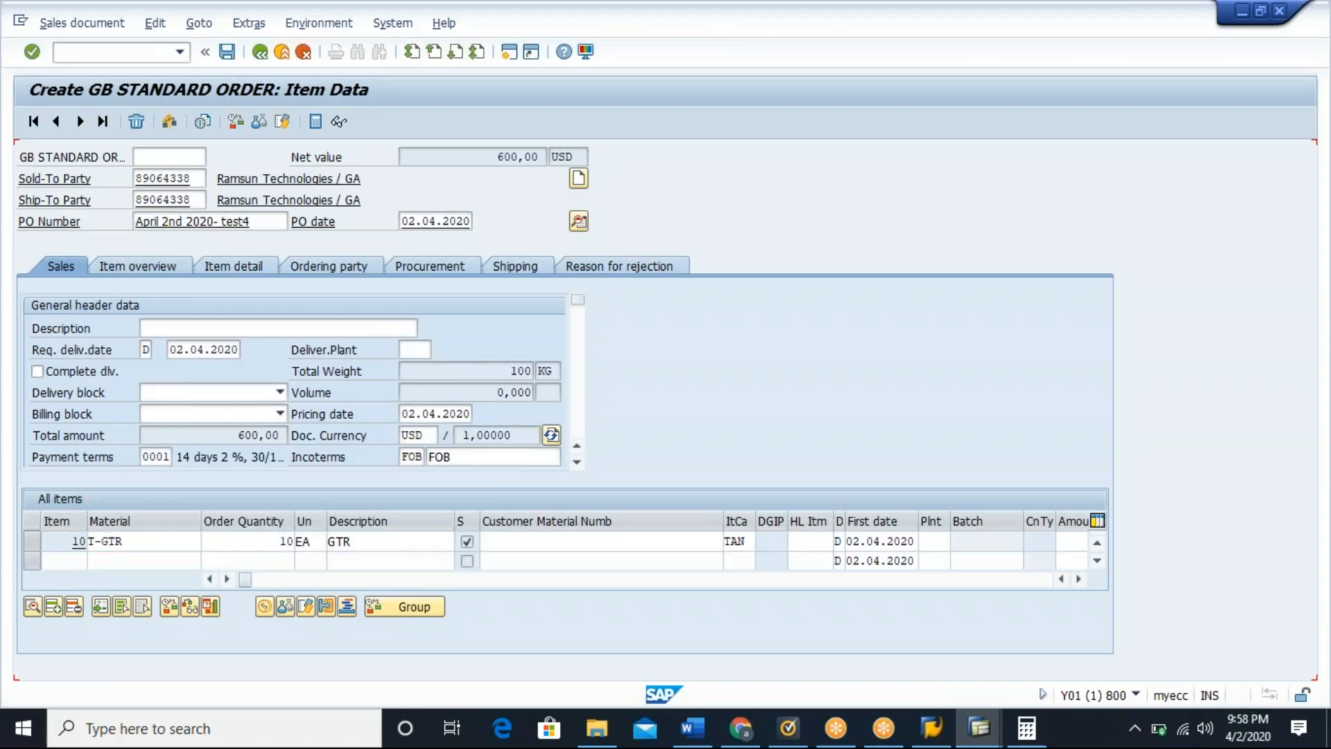
pyautogui.click(182, 225)
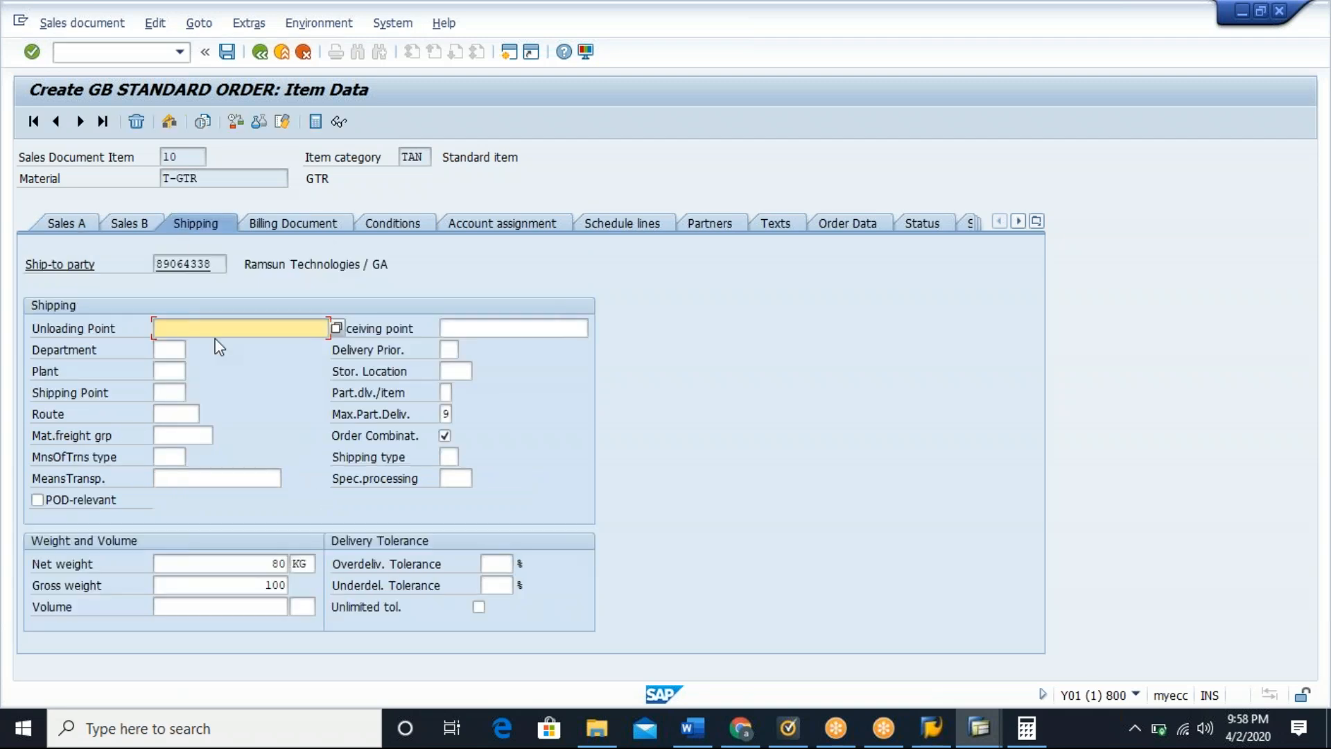
pyautogui.moveTo(255, 561); pyautogui.dragTo(307, 569)
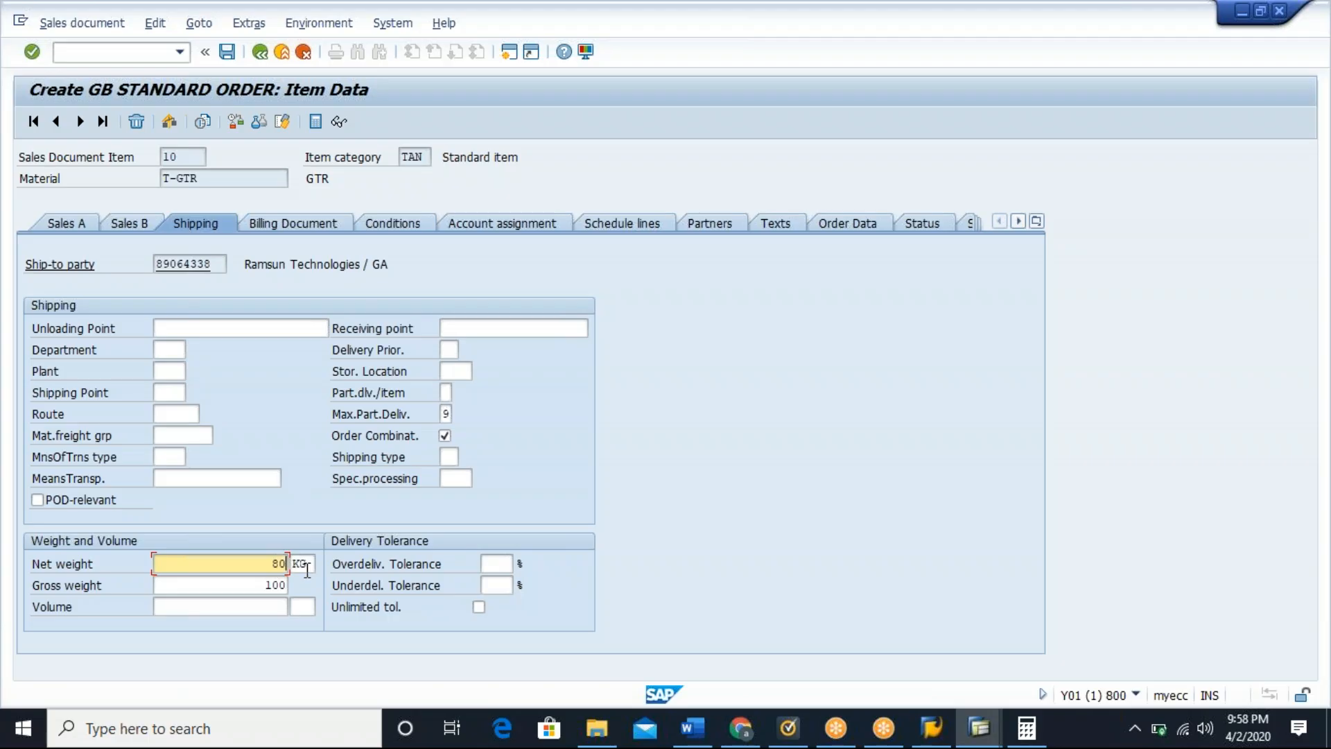
pyautogui.click(400, 221)
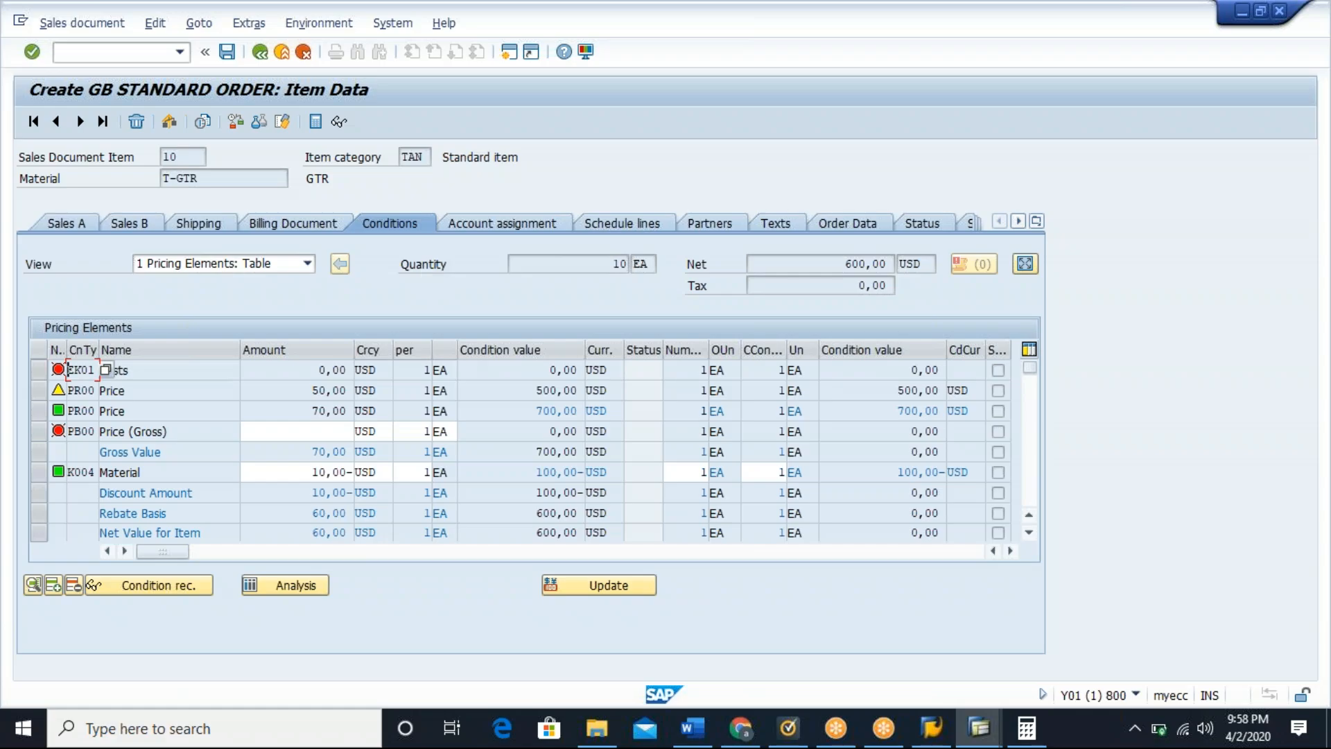
pyautogui.click(51, 415)
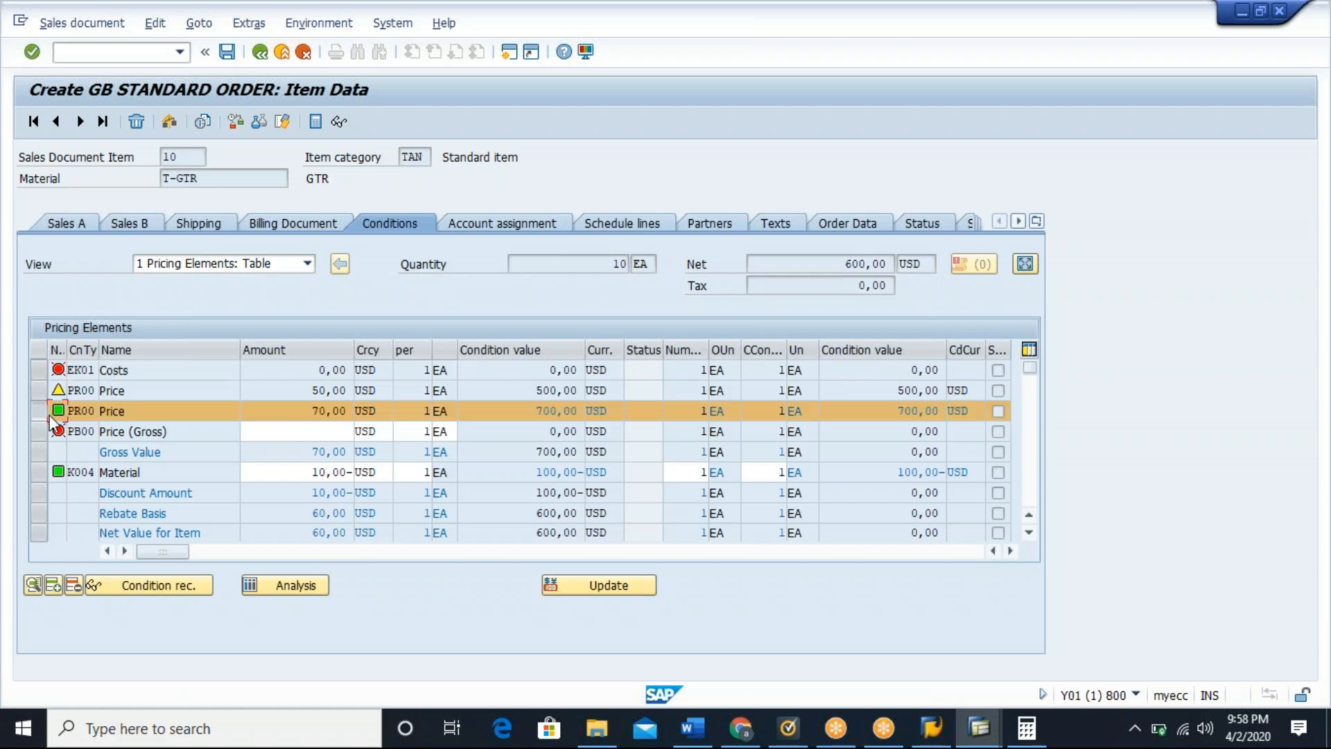
pyautogui.click(39, 468)
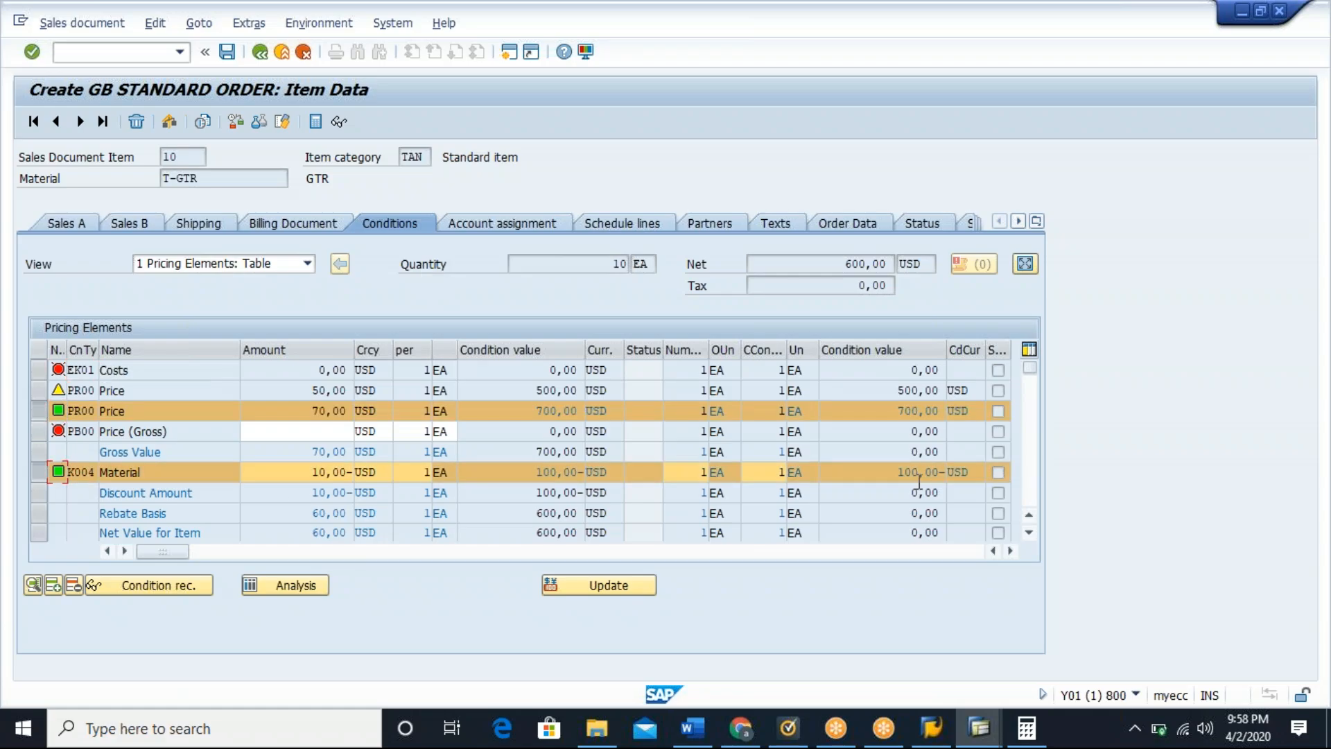
pyautogui.click(1029, 496)
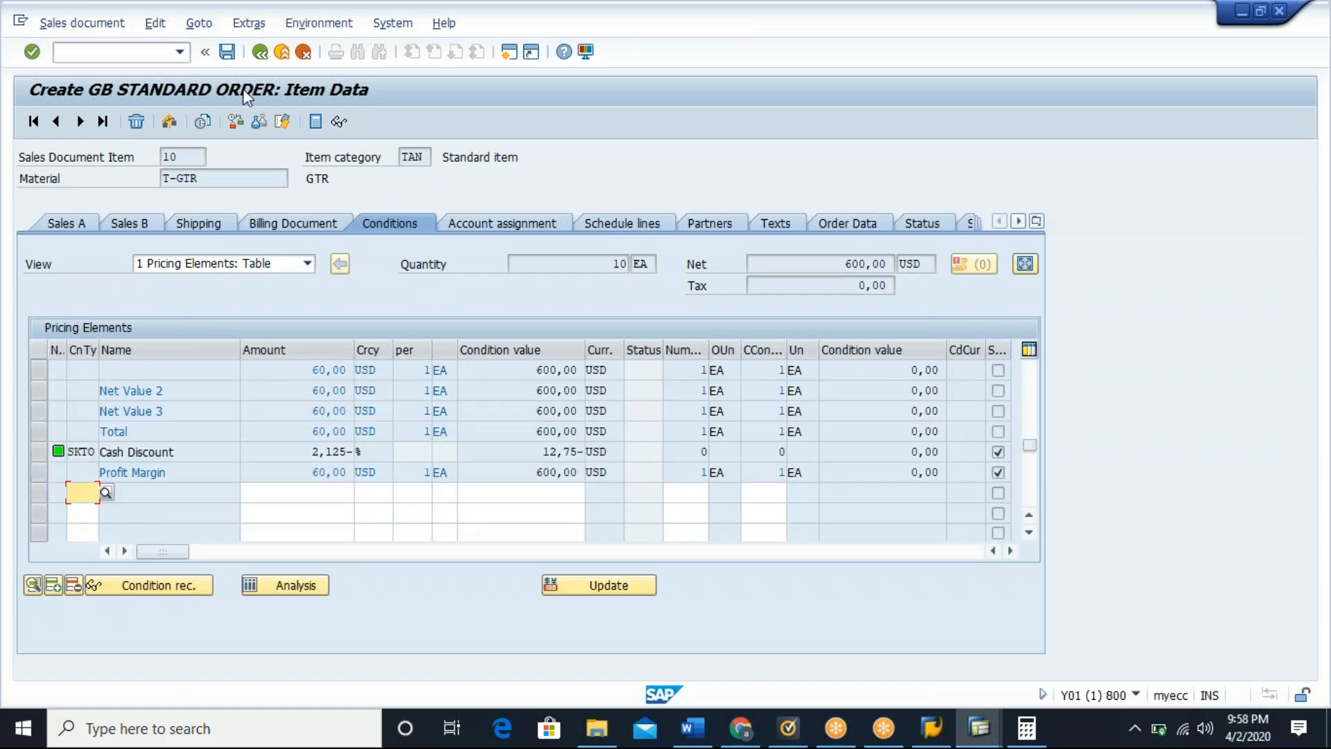
pyautogui.click(260, 57)
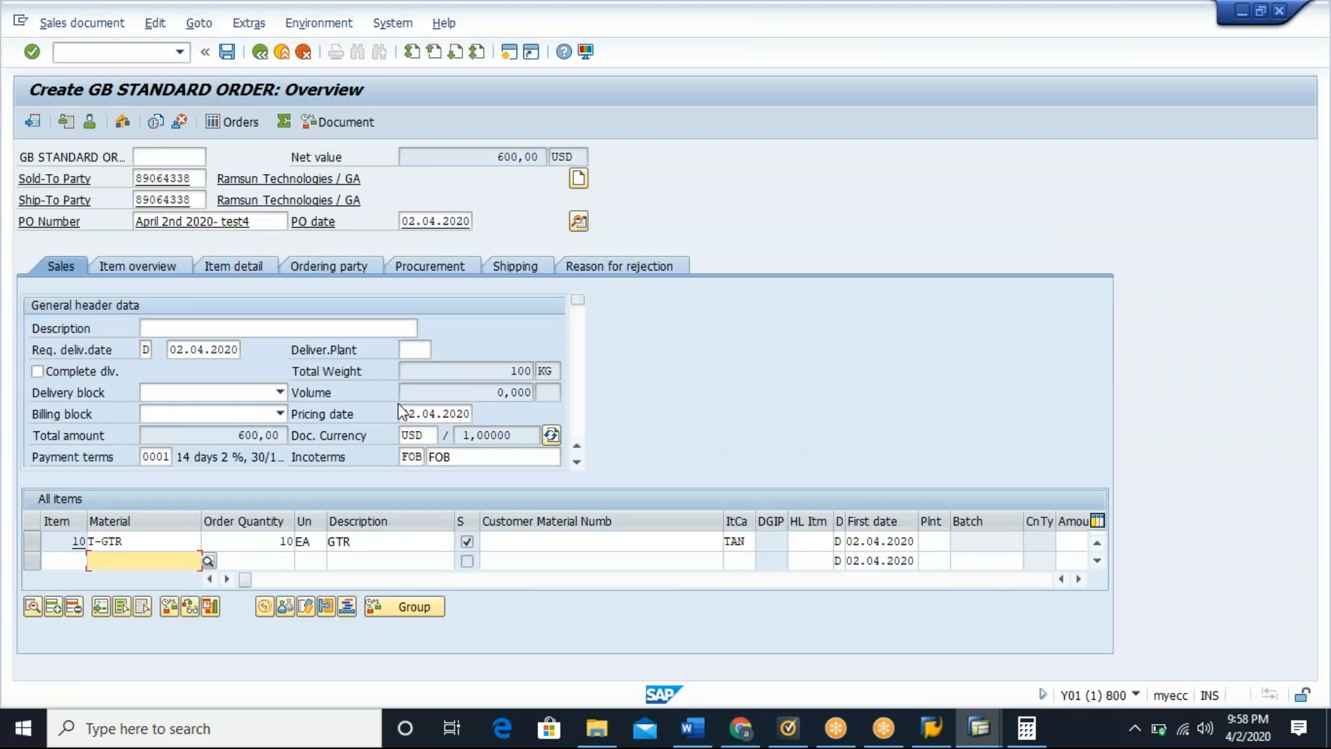
# Step: Set the order's header pricing date to 30.04.2020
pyautogui.click(423, 415)
pyautogui.moveTo(402, 414); pyautogui.dragTo(472, 415)
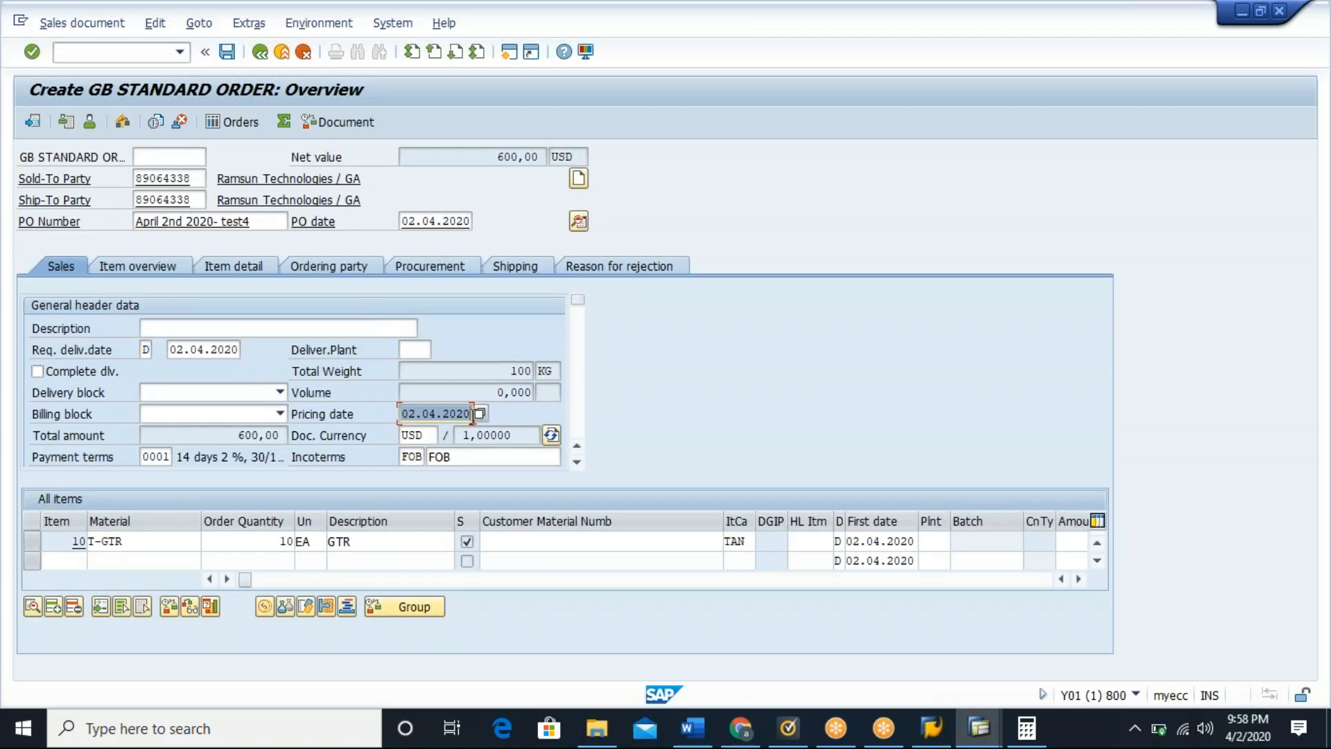
pyautogui.click(473, 415)
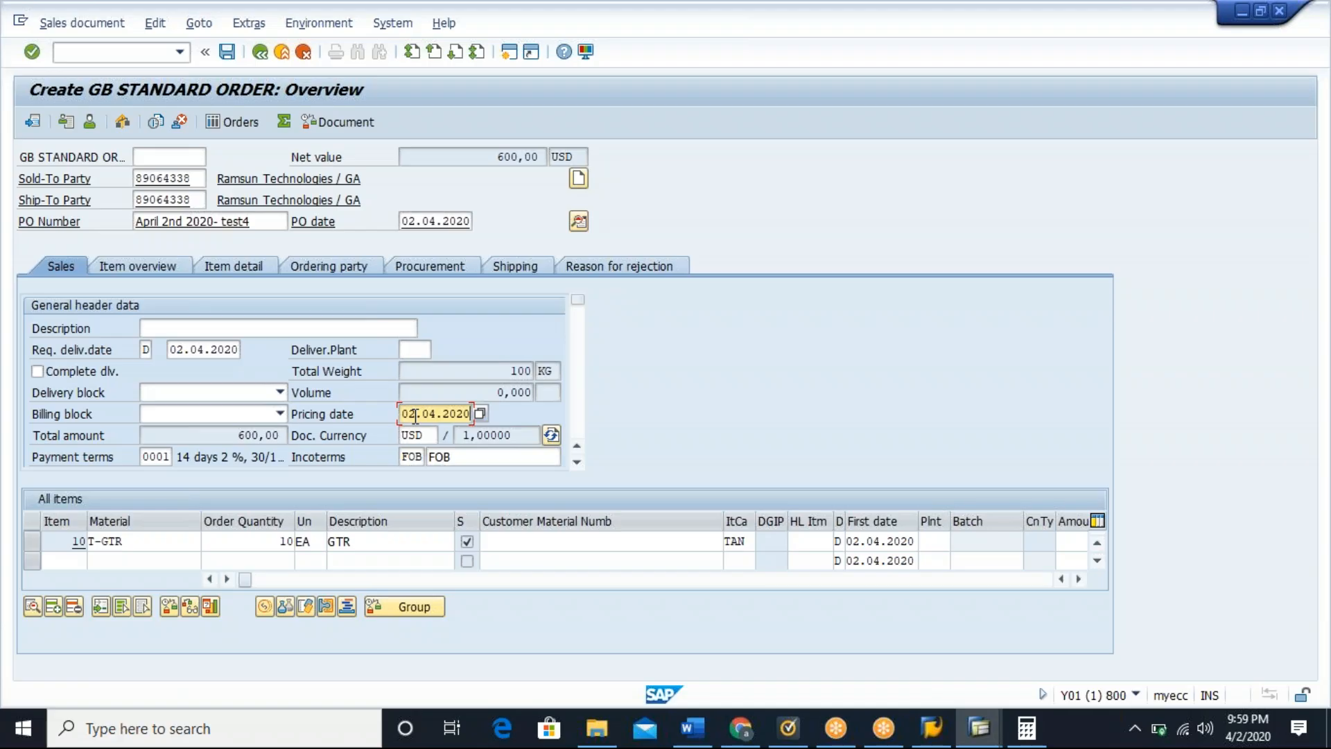
pyautogui.press('BackSpace')
pyautogui.press('BackSpace')
pyautogui.write('30')
pyautogui.press('Return')
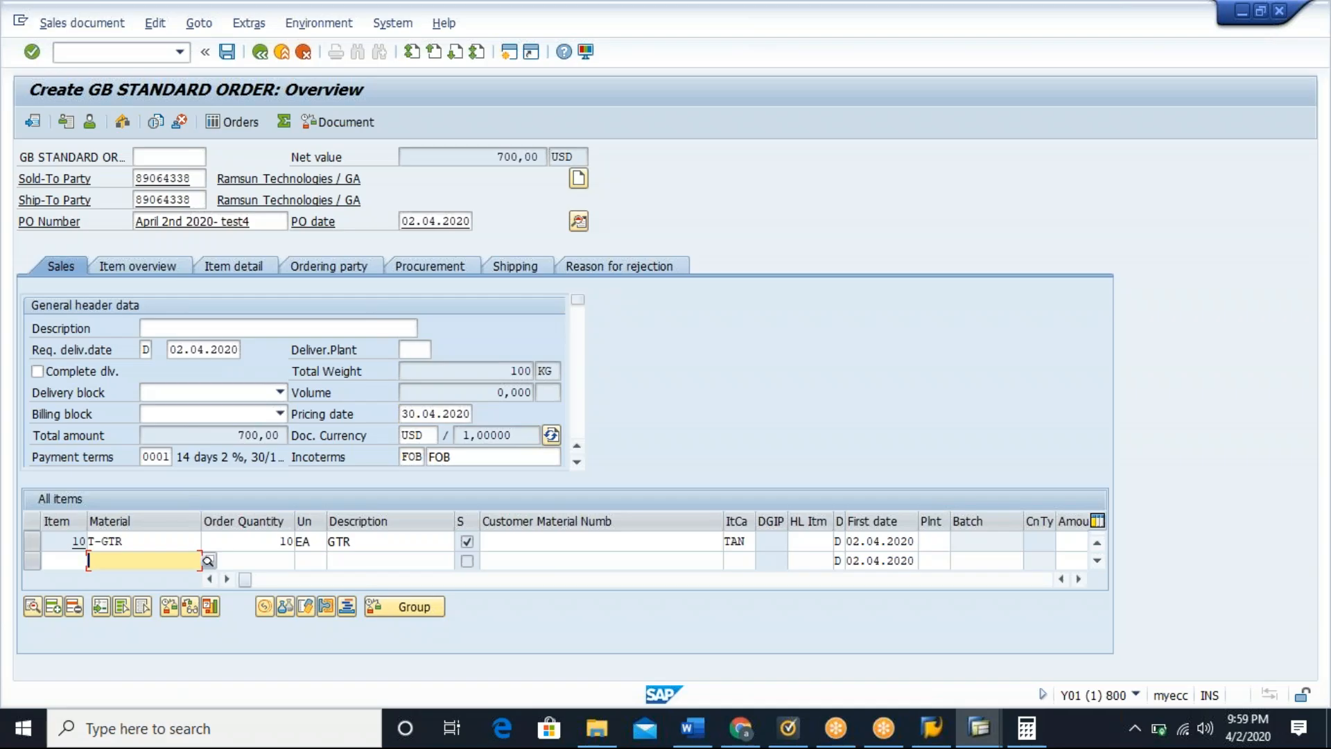
# Step: Set the order's header pricing date to 01.04.2020 and accept the past-date warning
pyautogui.click(416, 414)
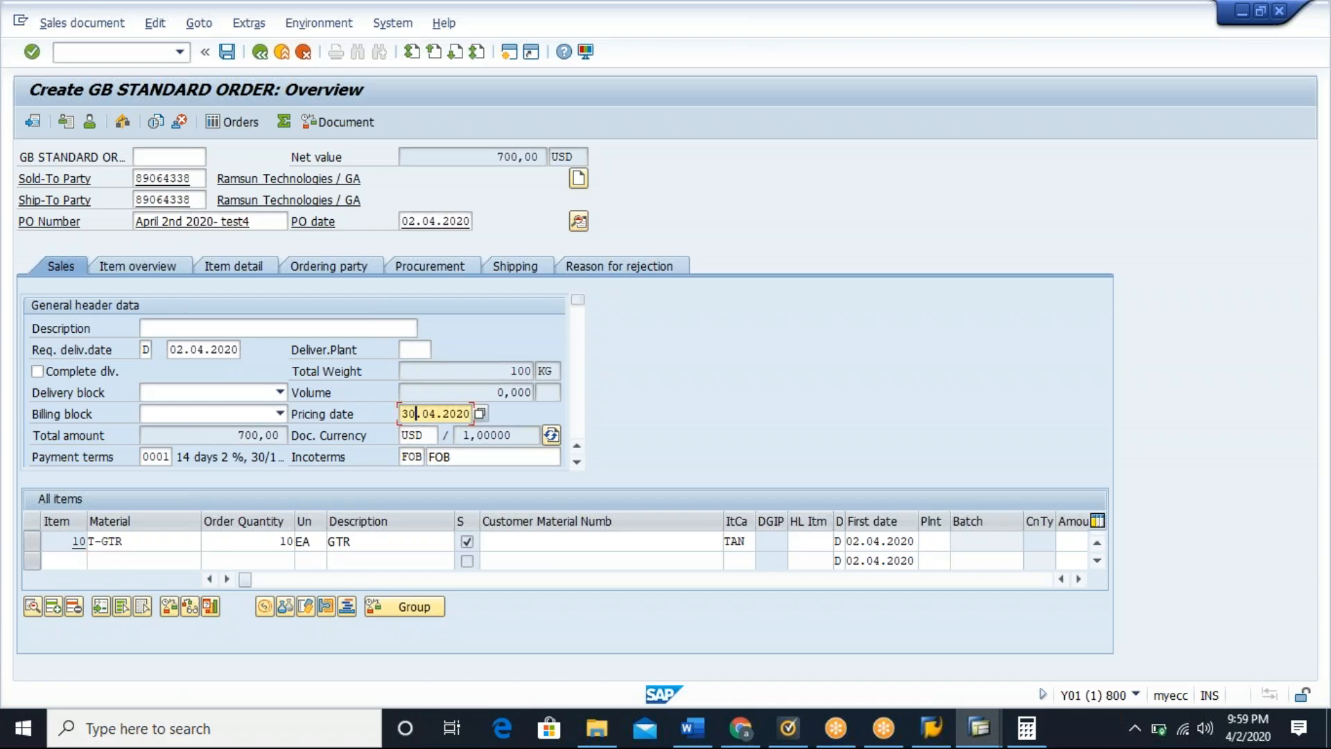
pyautogui.press('BackSpace')
pyautogui.press('BackSpace')
pyautogui.write('01')
pyautogui.press('Return')
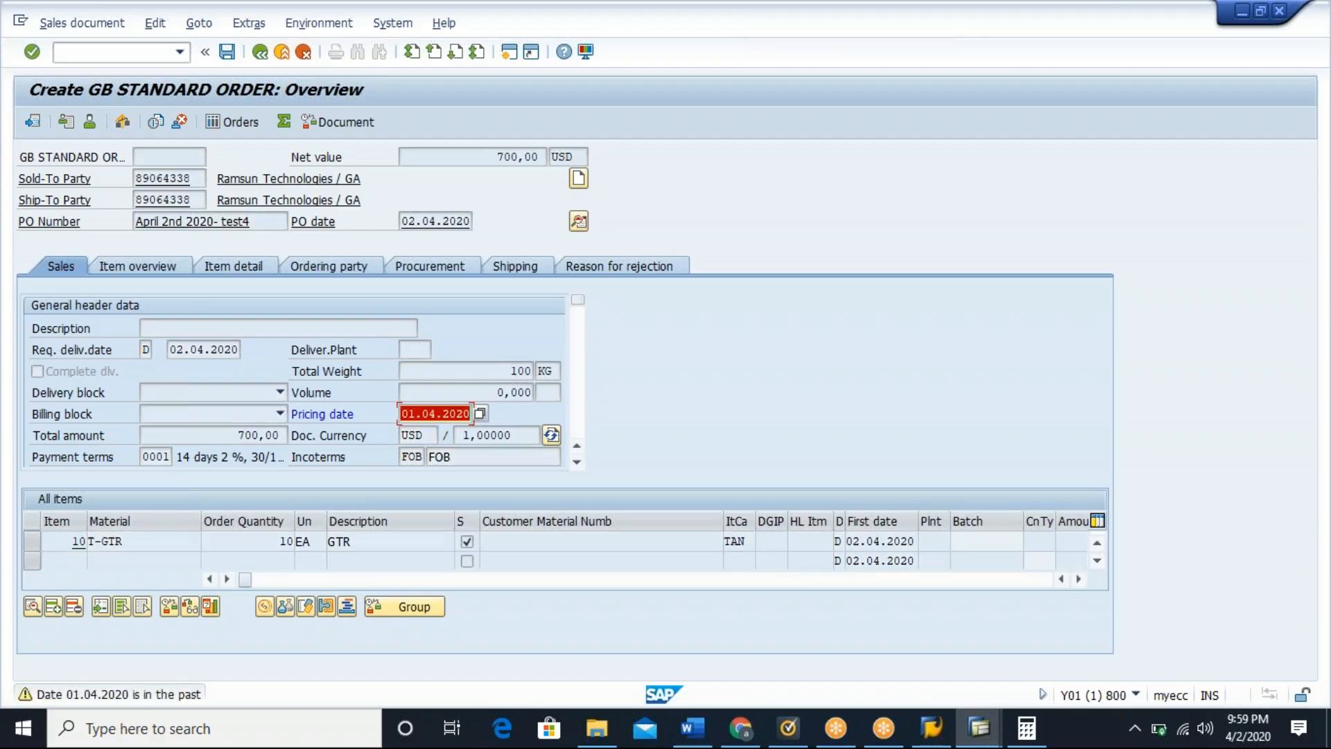
pyautogui.press('Return')
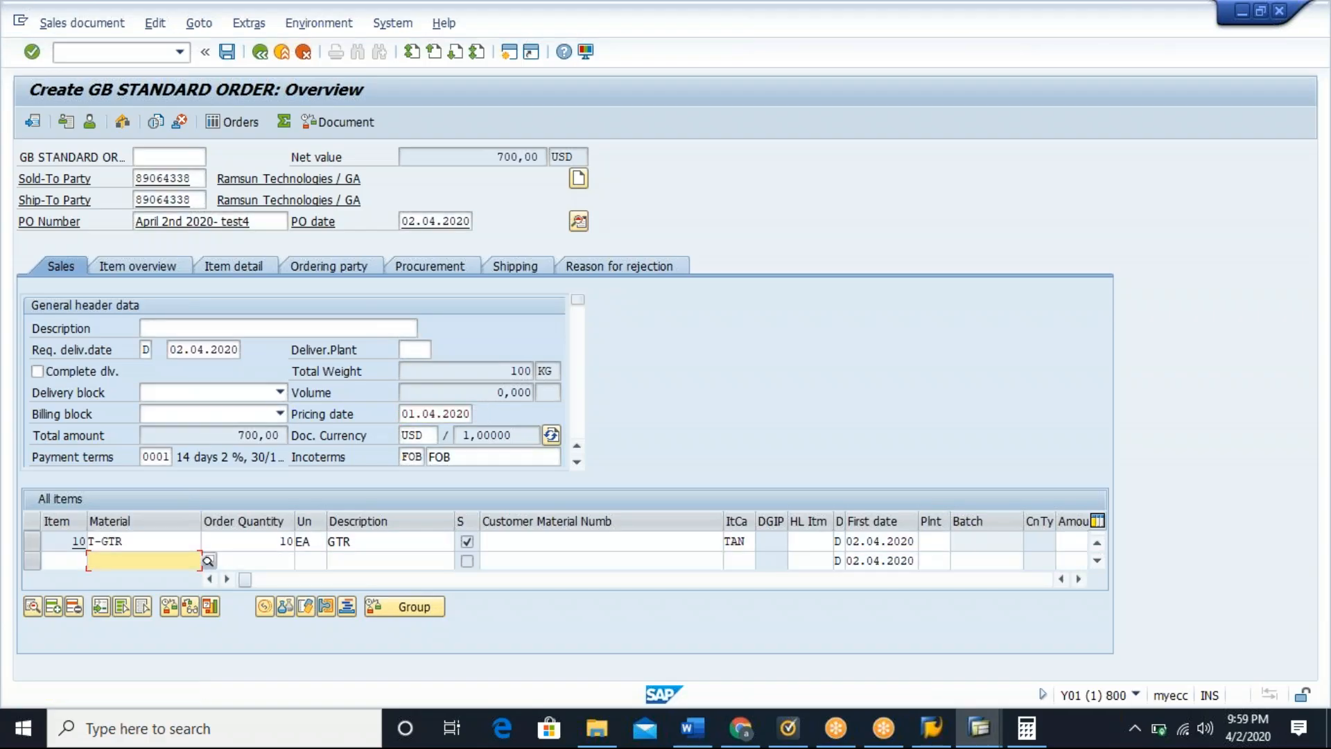
# Step: Set the FOB freight condition record's valid-from date to 01.04.2020 in the other session and save it
pyautogui.hotkey('alt', 'Tab')
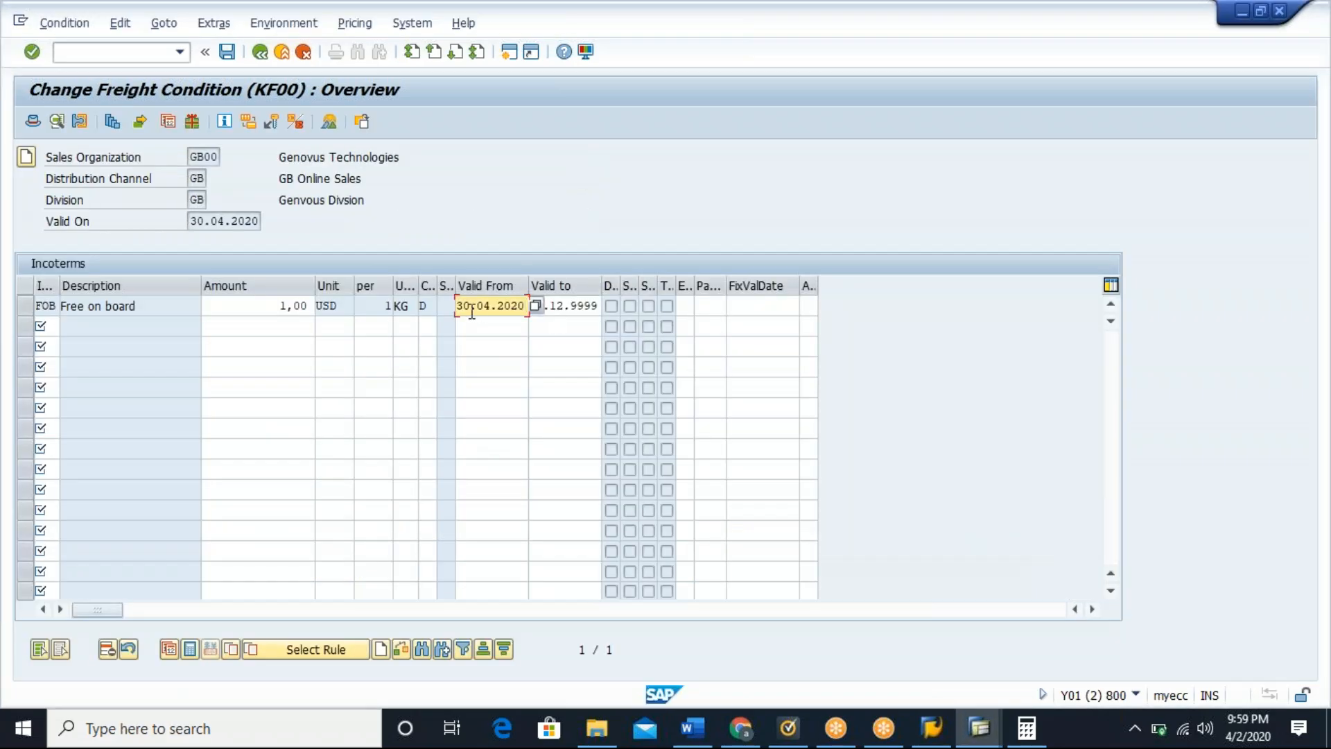
pyautogui.press('BackSpace')
pyautogui.press('BackSpace')
pyautogui.write('01')
pyautogui.press('Return')
pyautogui.click(527, 306)
pyautogui.click(227, 52)
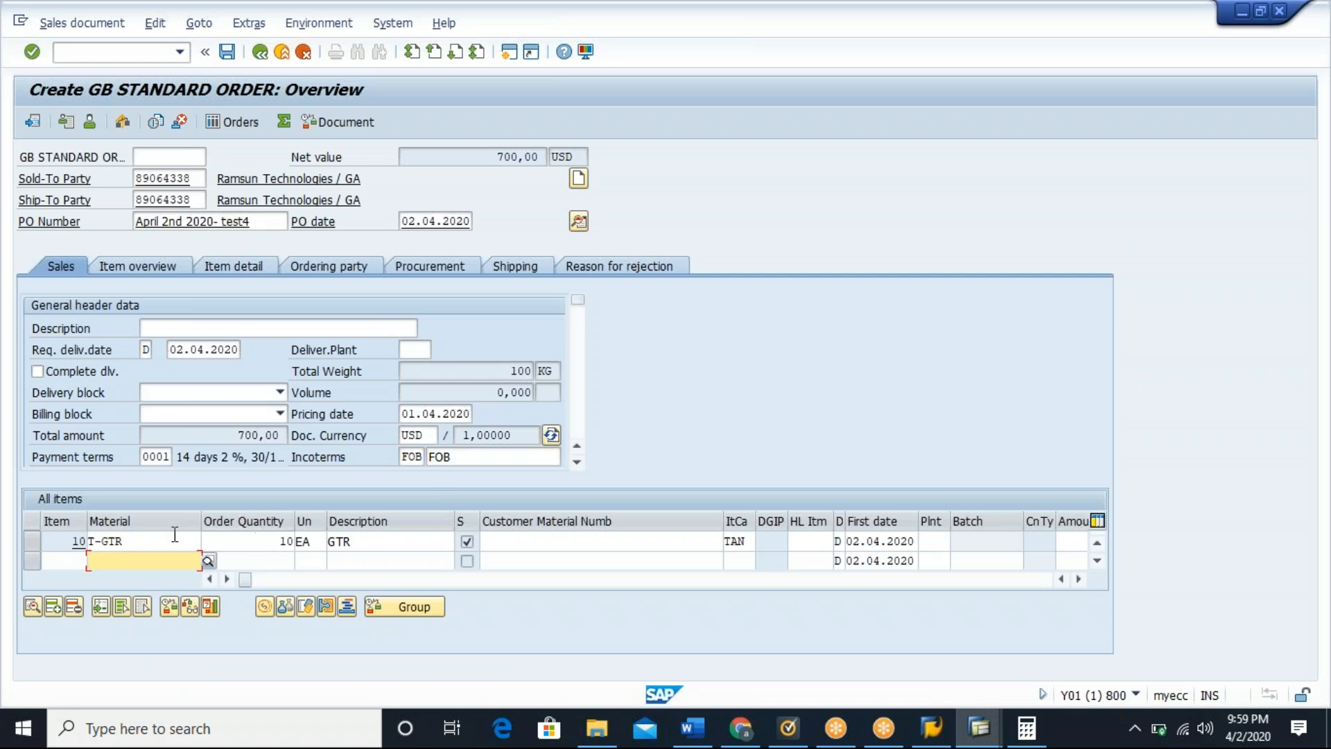
# Step: Update item 10's pricing in the sales order with pricing type A, Copy price components and redetermine scales, and review its conditions
pyautogui.doubleClick(175, 535)
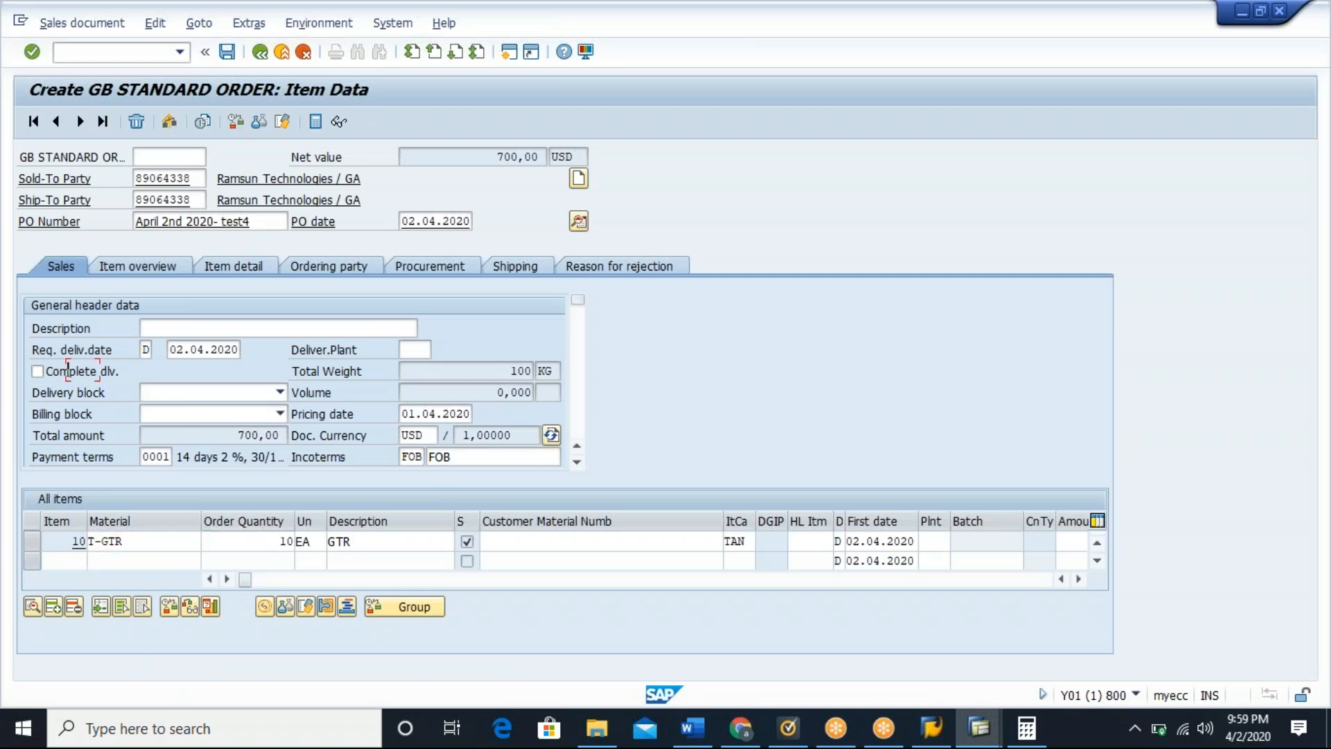
pyautogui.click(600, 588)
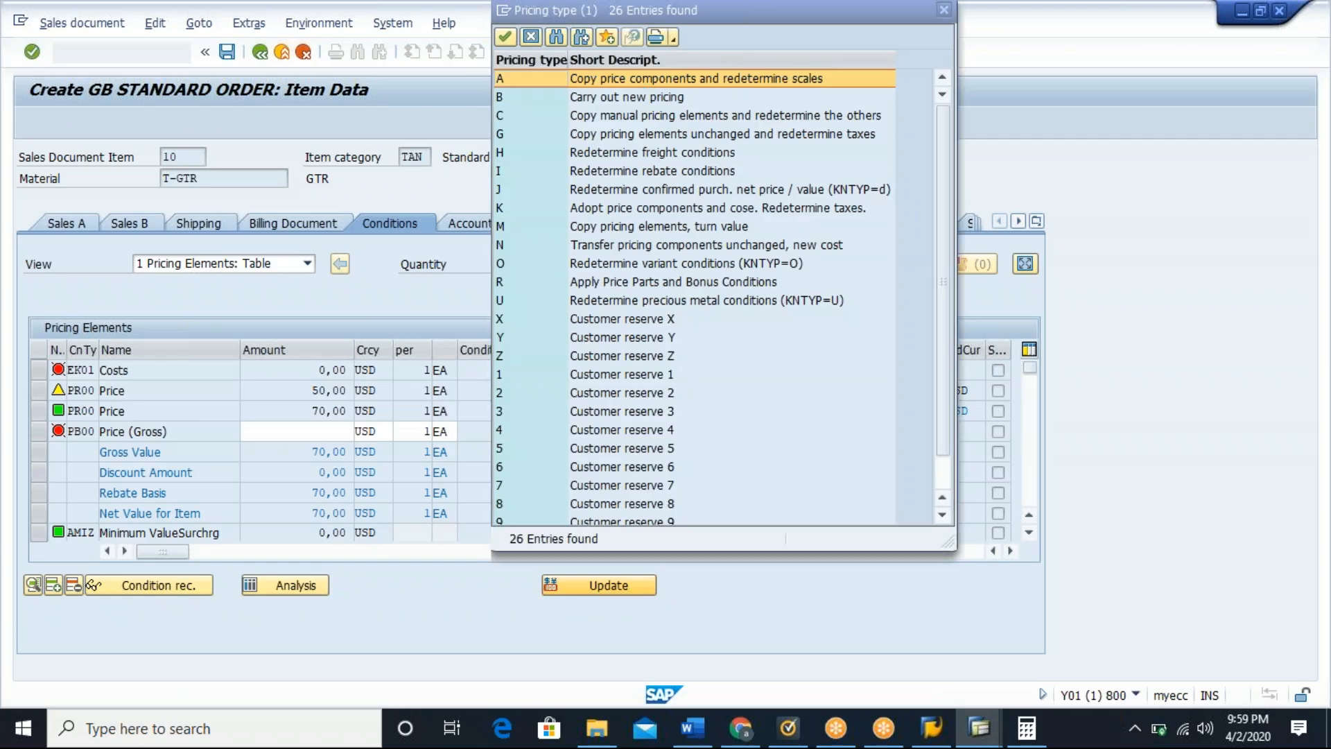
pyautogui.press('Return')
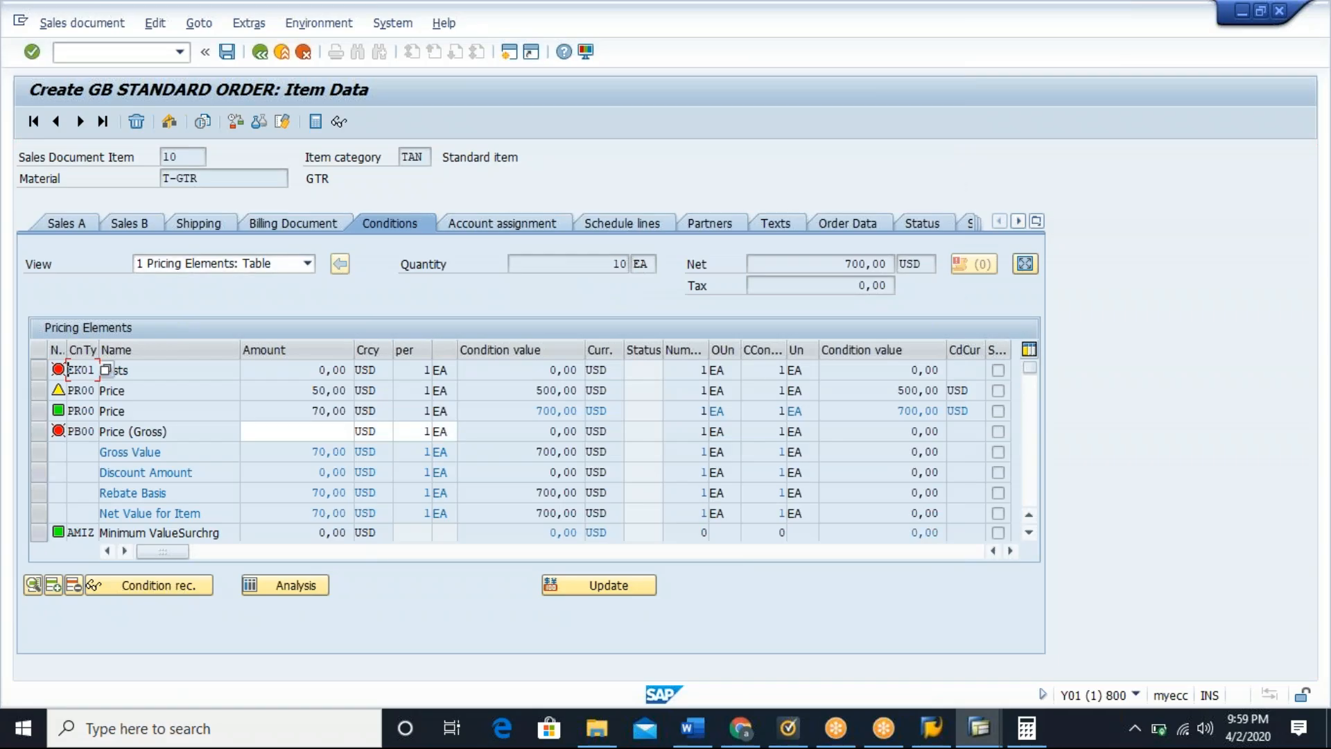
pyautogui.click(1028, 496)
pyautogui.moveTo(1029, 440); pyautogui.dragTo(1030, 367)
# Step: Reopen the KF00 freight record valid on 30.04.2020 to check its validity dates, and go back to the order
pyautogui.hotkey('alt', 'Tab')
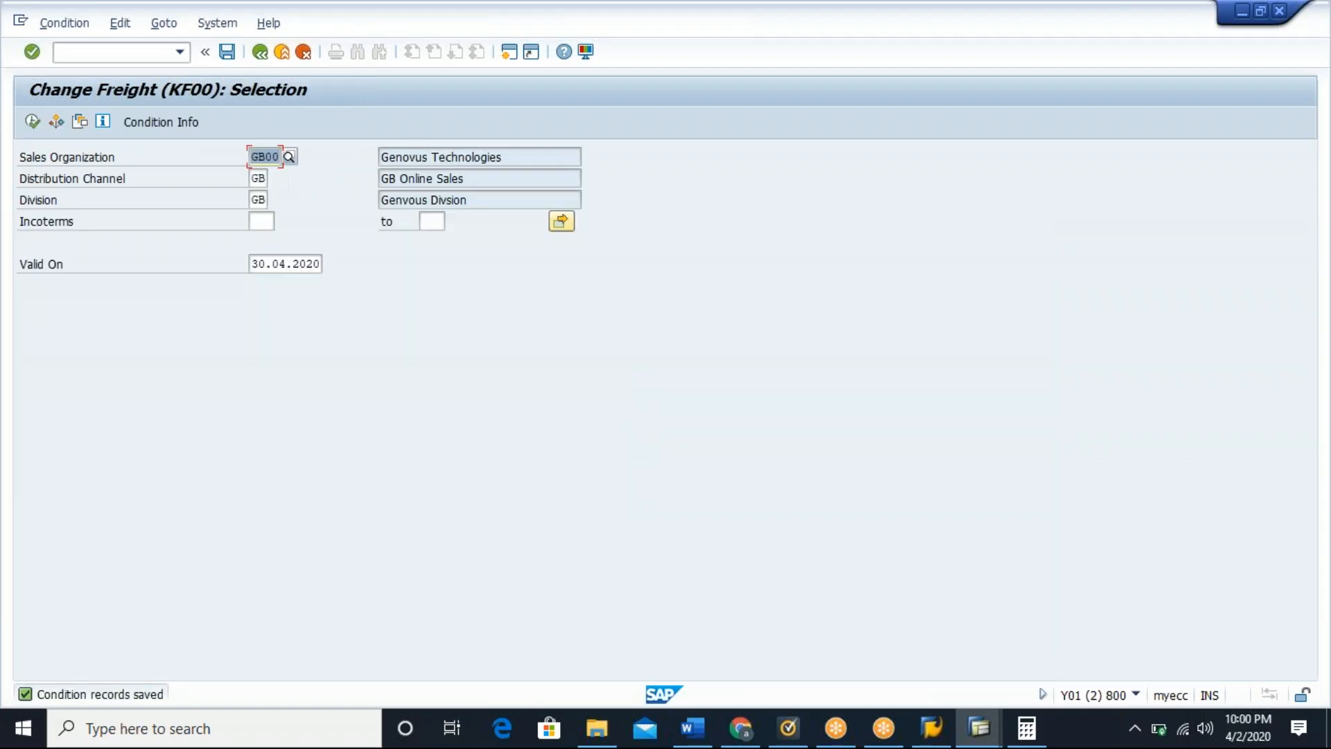
pyautogui.click(32, 122)
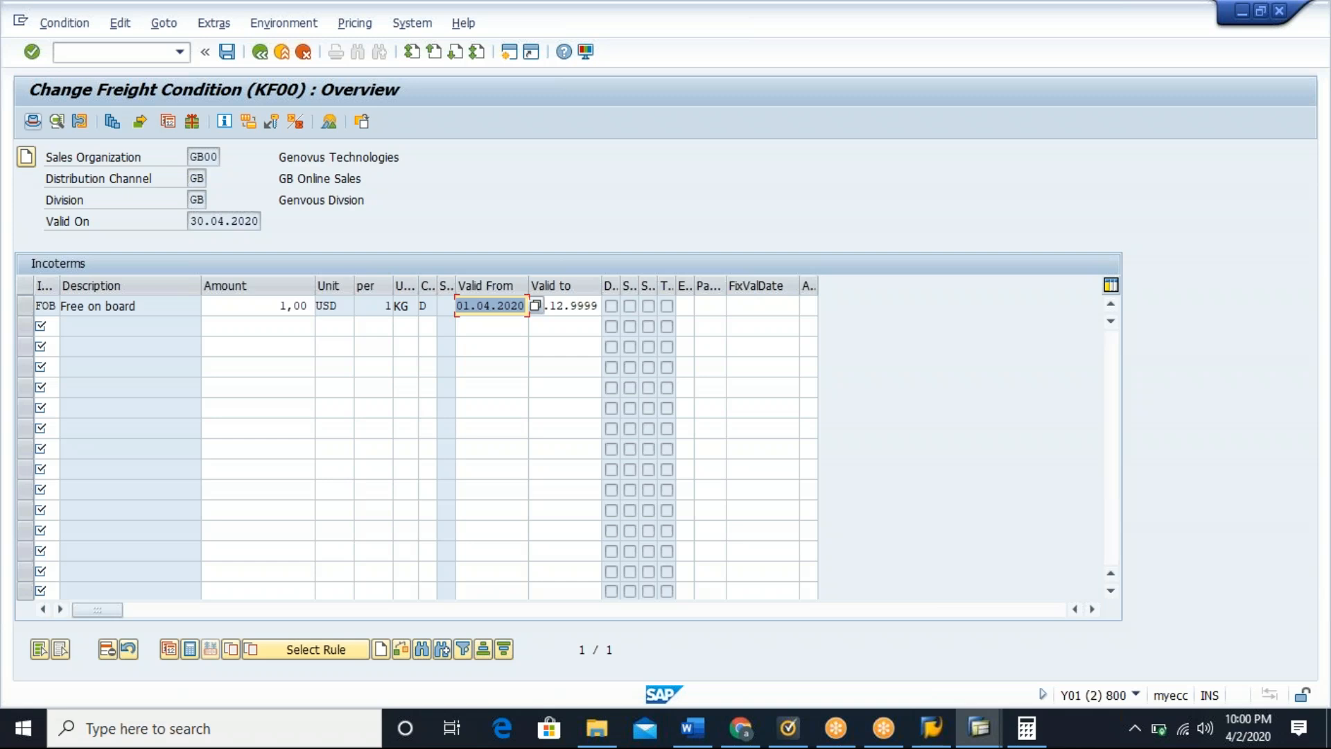
pyautogui.click(269, 56)
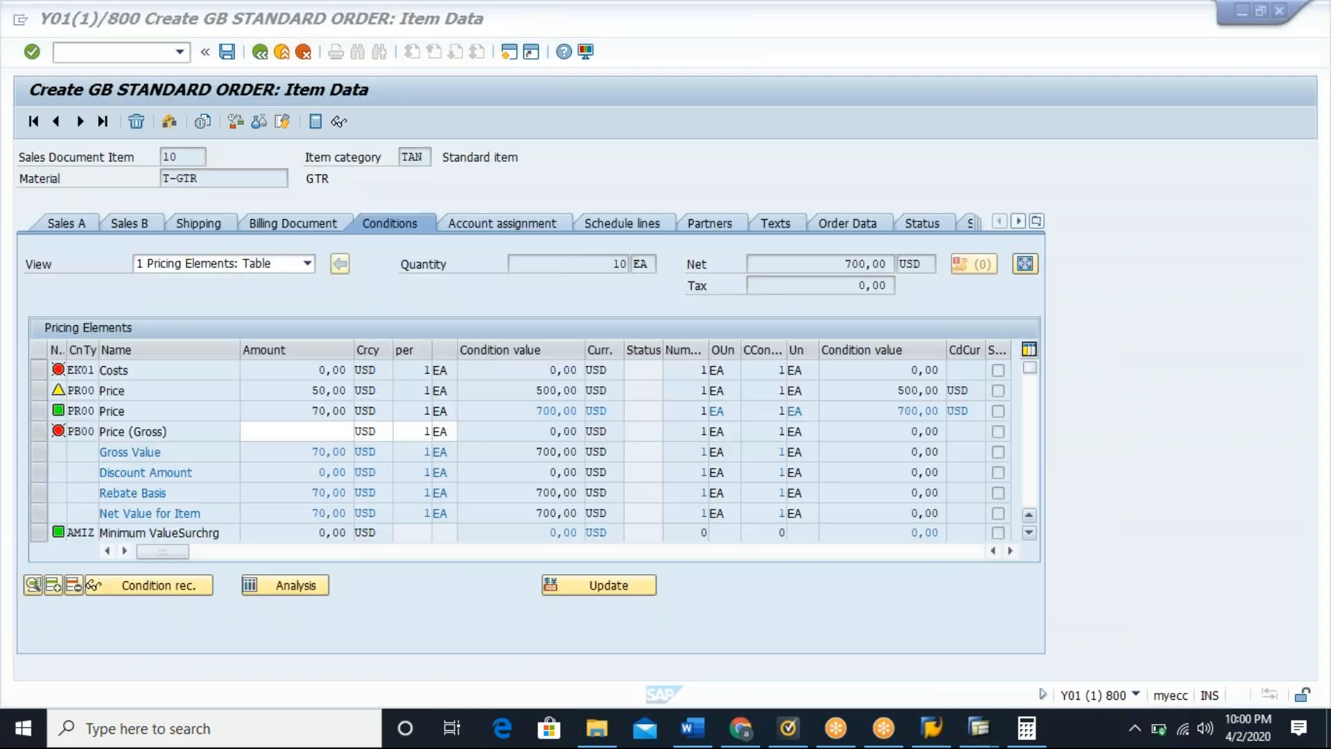
# Step: Check item 10's weights in its shipping data and reopen its pricing conditions
pyautogui.click(261, 53)
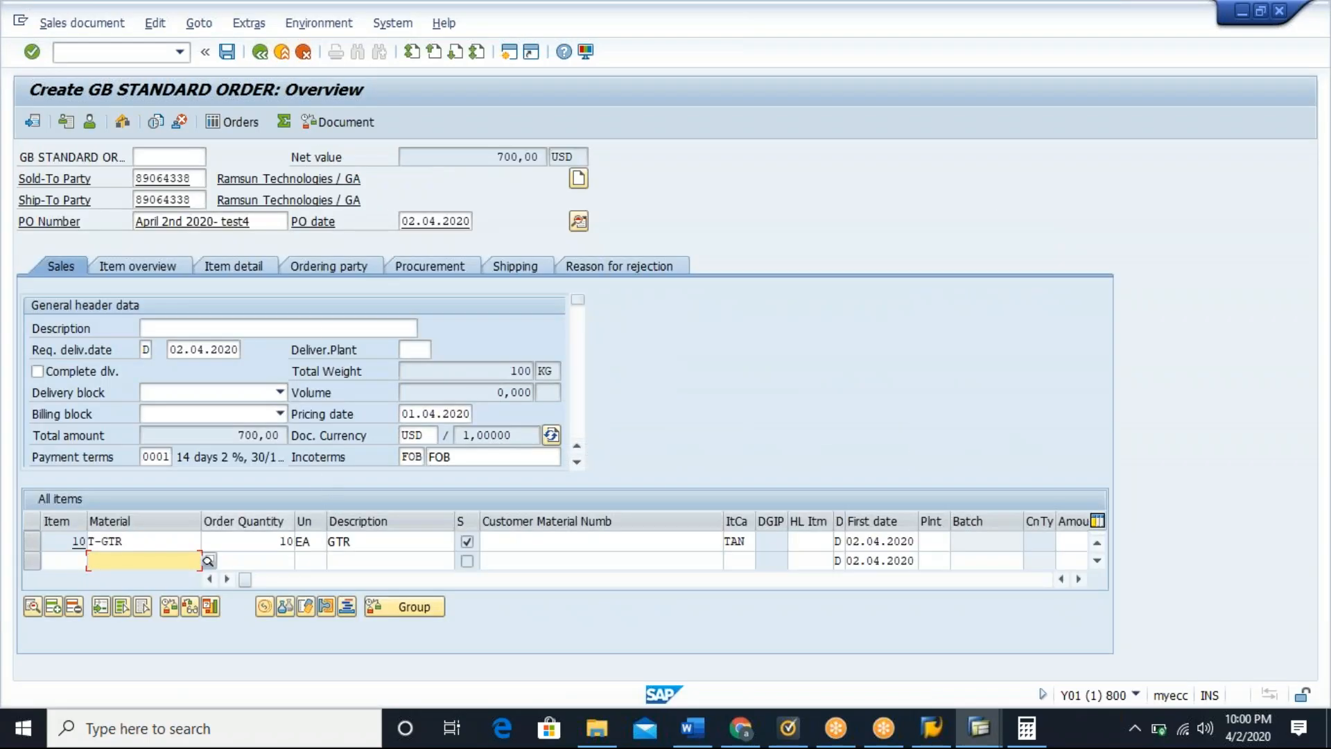
pyautogui.doubleClick(163, 541)
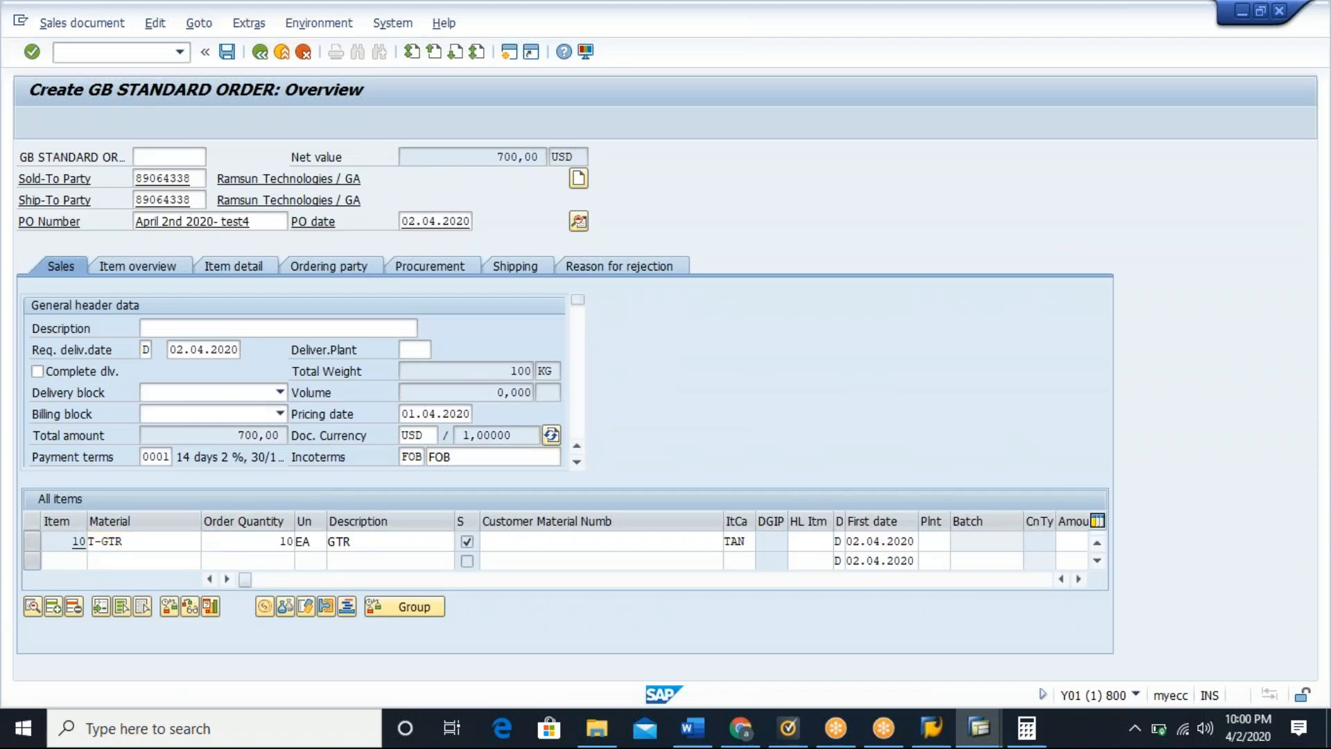
pyautogui.click(205, 224)
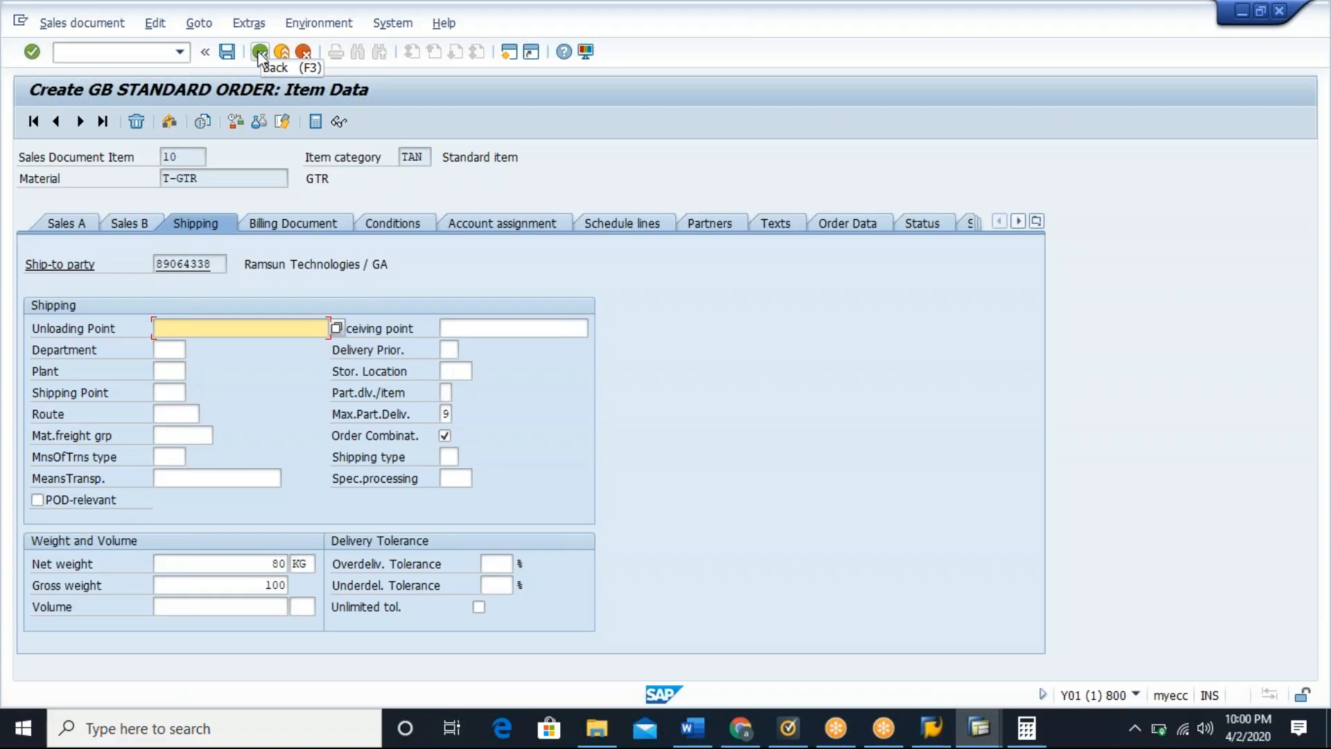
pyautogui.click(395, 223)
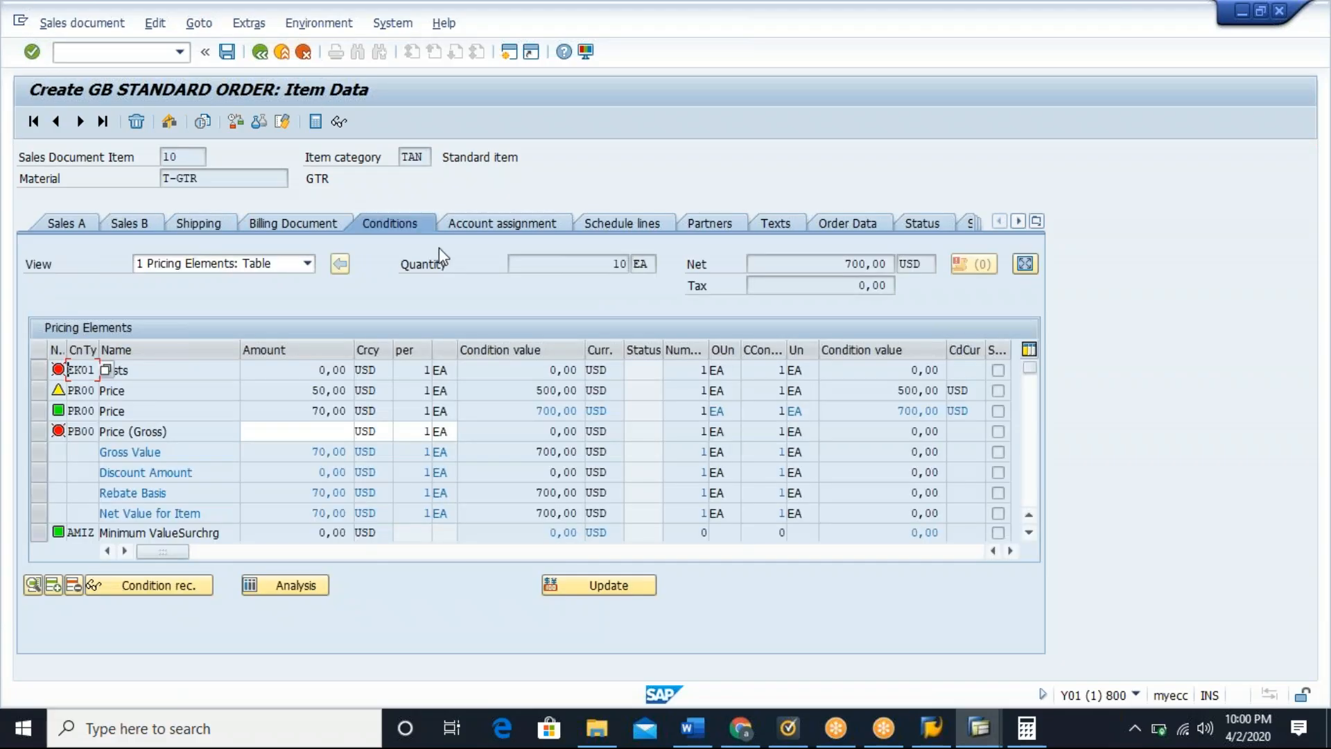
# Step: Examine the Incoterms access 020 of condition type KF00 in item 10's pricing analysis, and return to the conditions
pyautogui.click(274, 586)
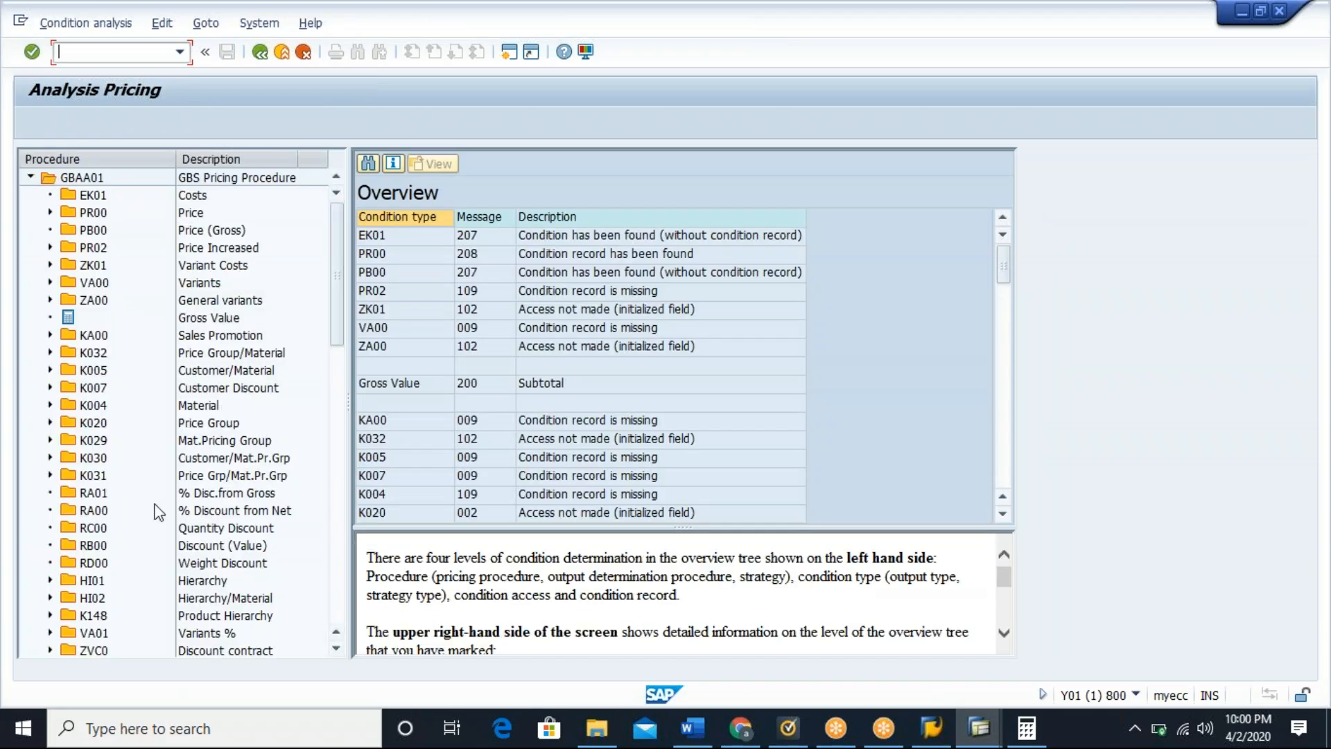
pyautogui.moveTo(338, 287); pyautogui.dragTo(340, 354)
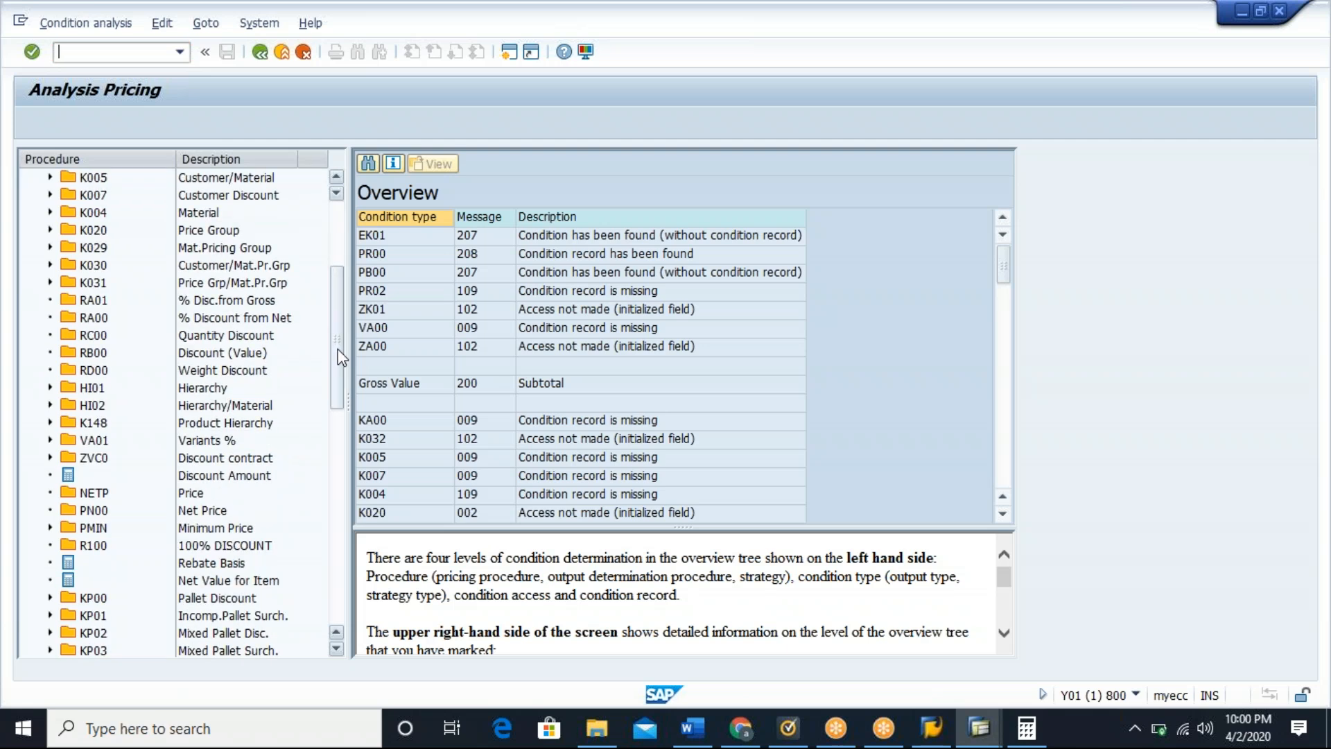
pyautogui.moveTo(339, 348); pyautogui.dragTo(338, 326)
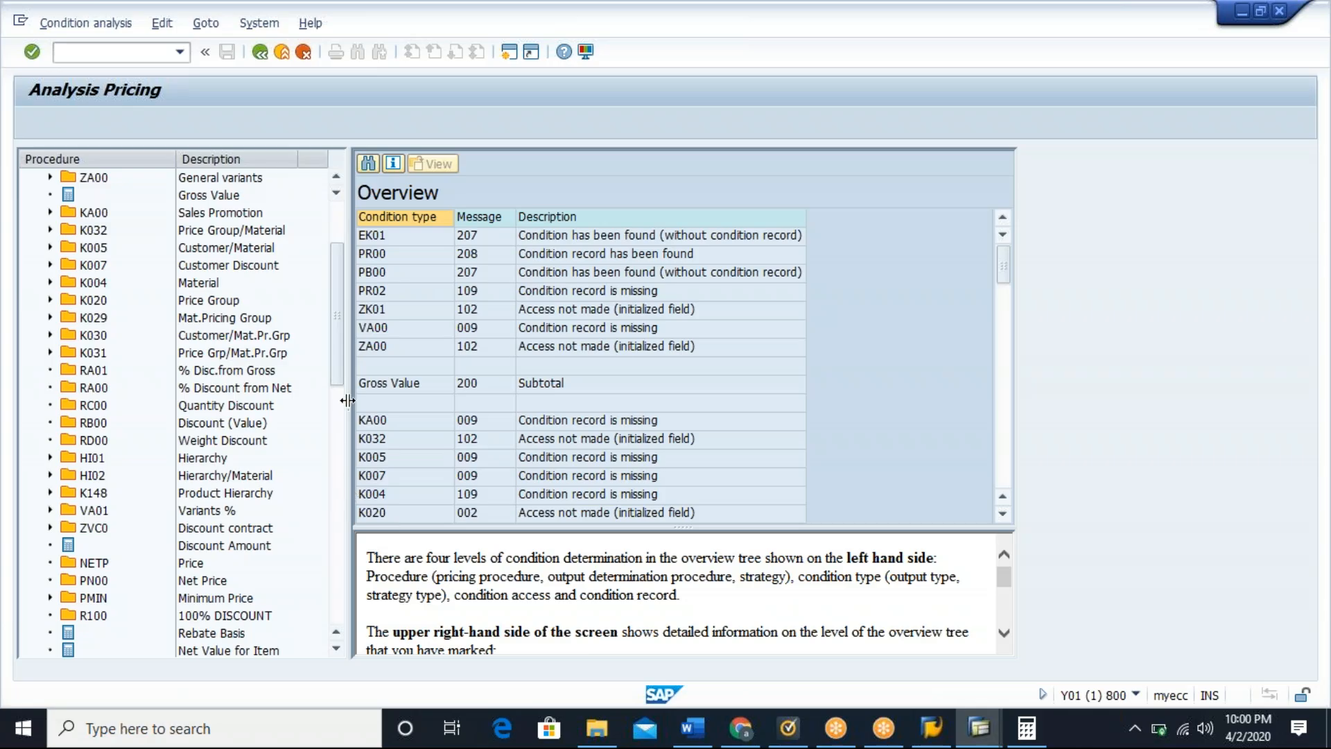
pyautogui.moveTo(339, 362); pyautogui.dragTo(335, 439)
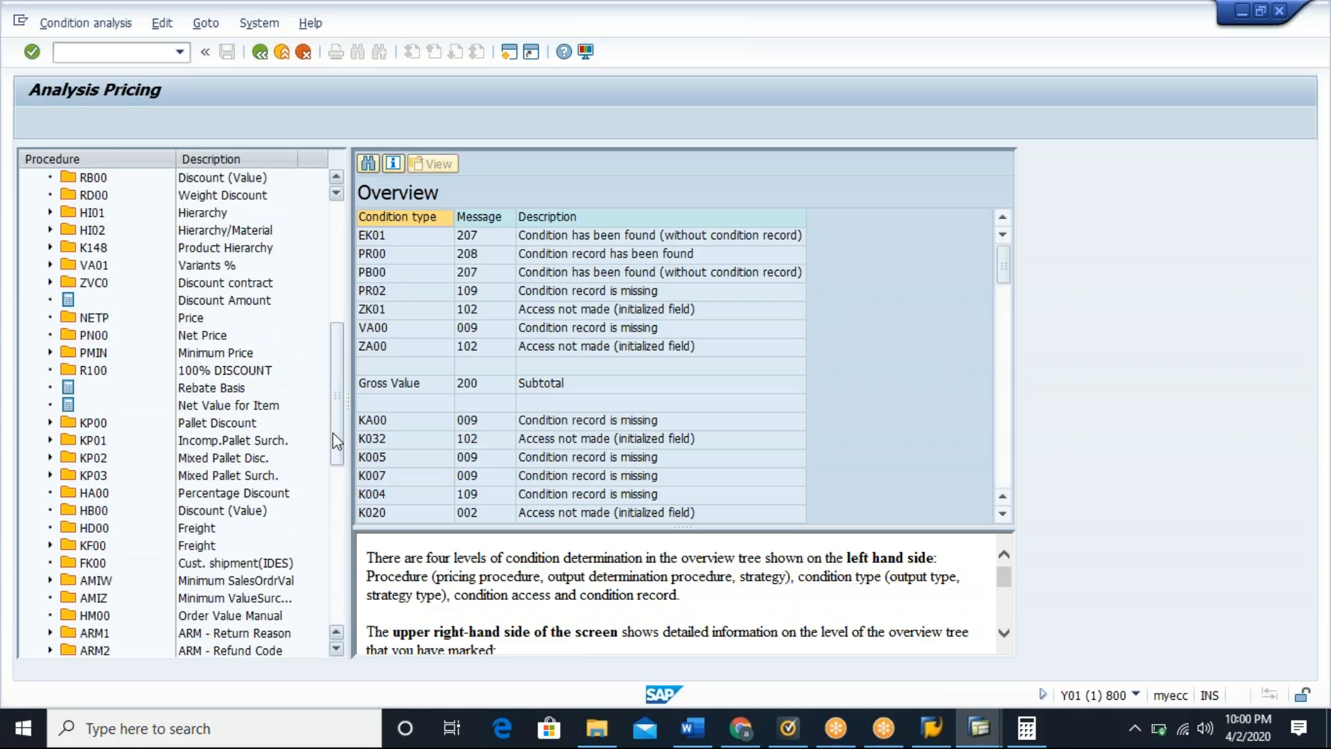
pyautogui.click(50, 545)
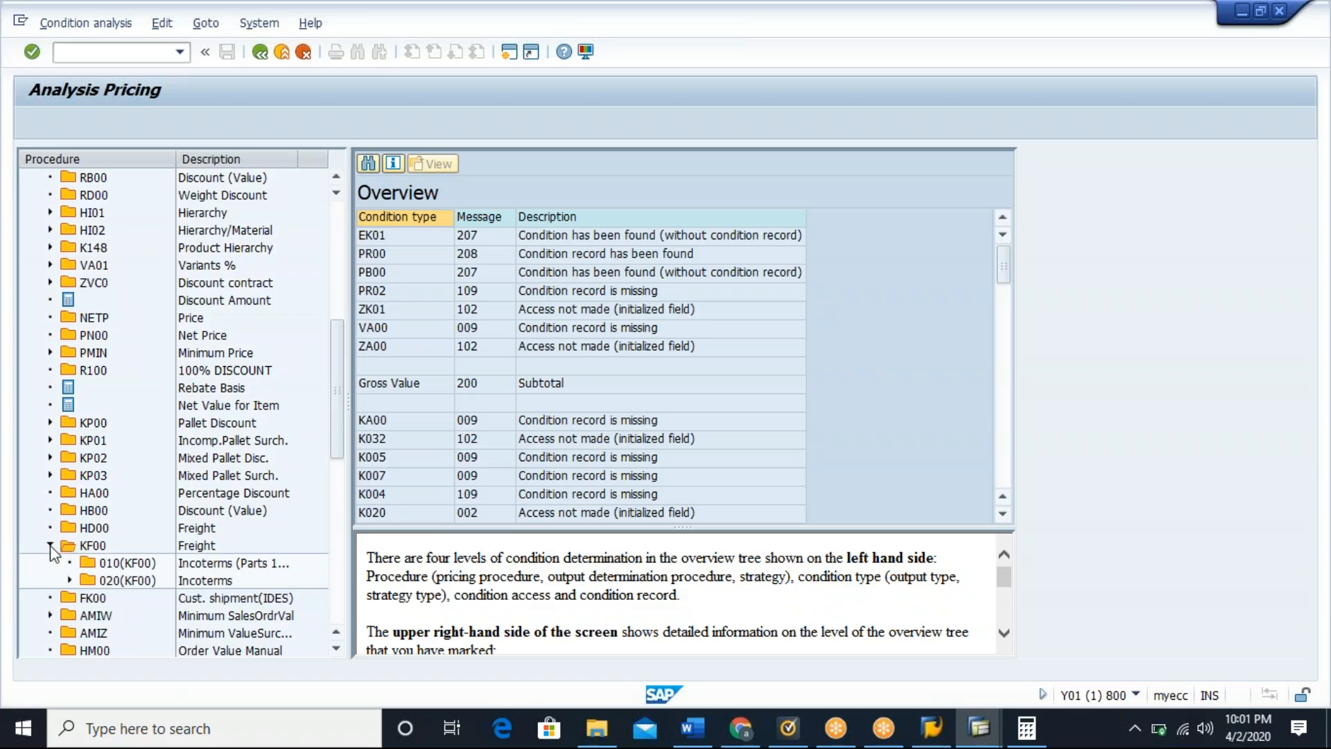
pyautogui.click(126, 563)
pyautogui.doubleClick(143, 583)
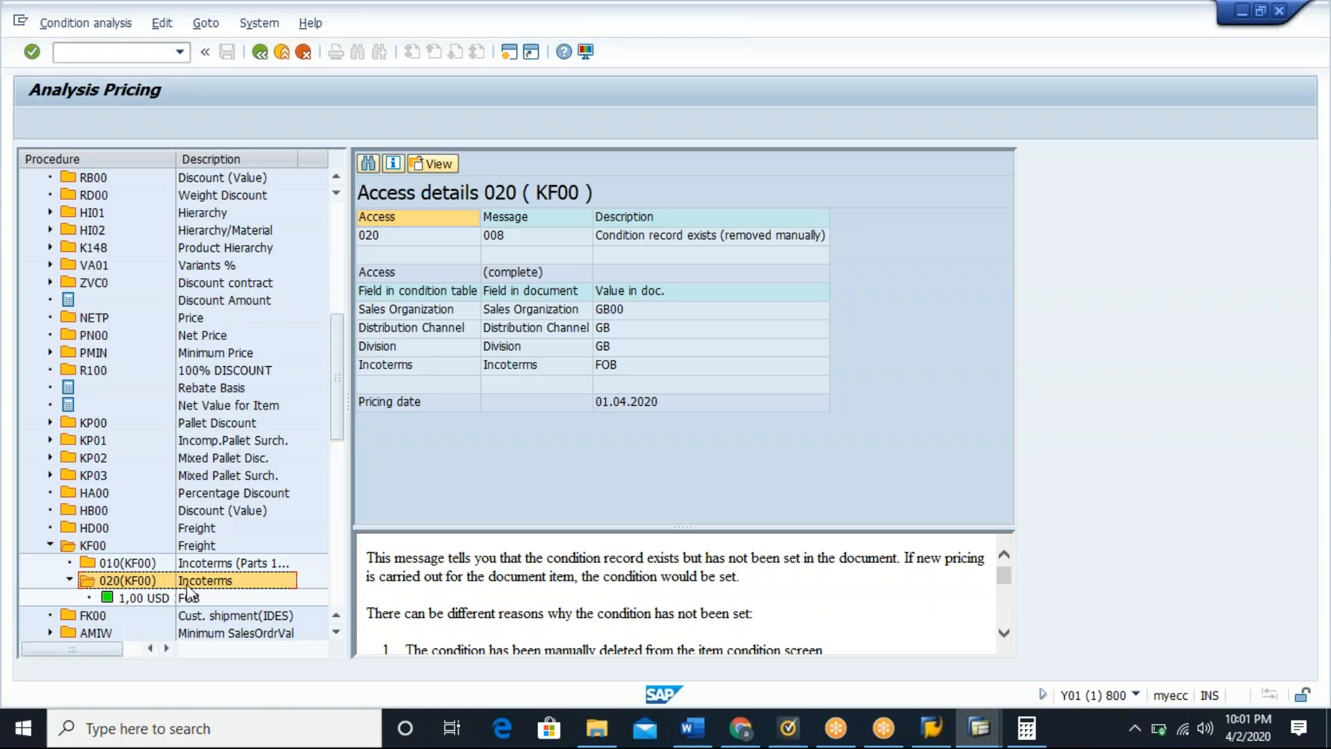
pyautogui.click(259, 53)
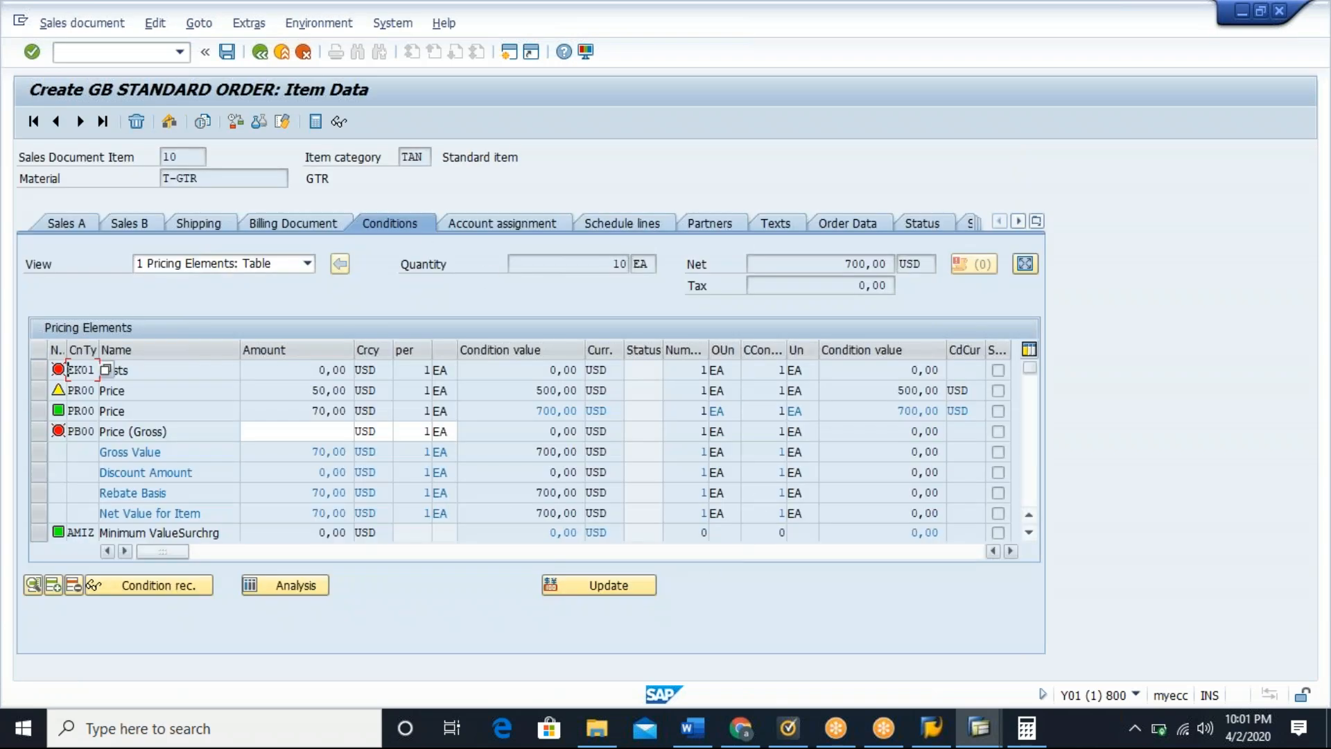
# Step: Review item 10's pricing elements, carry out new pricing with type B, and return to the order overview
pyautogui.click(1029, 479)
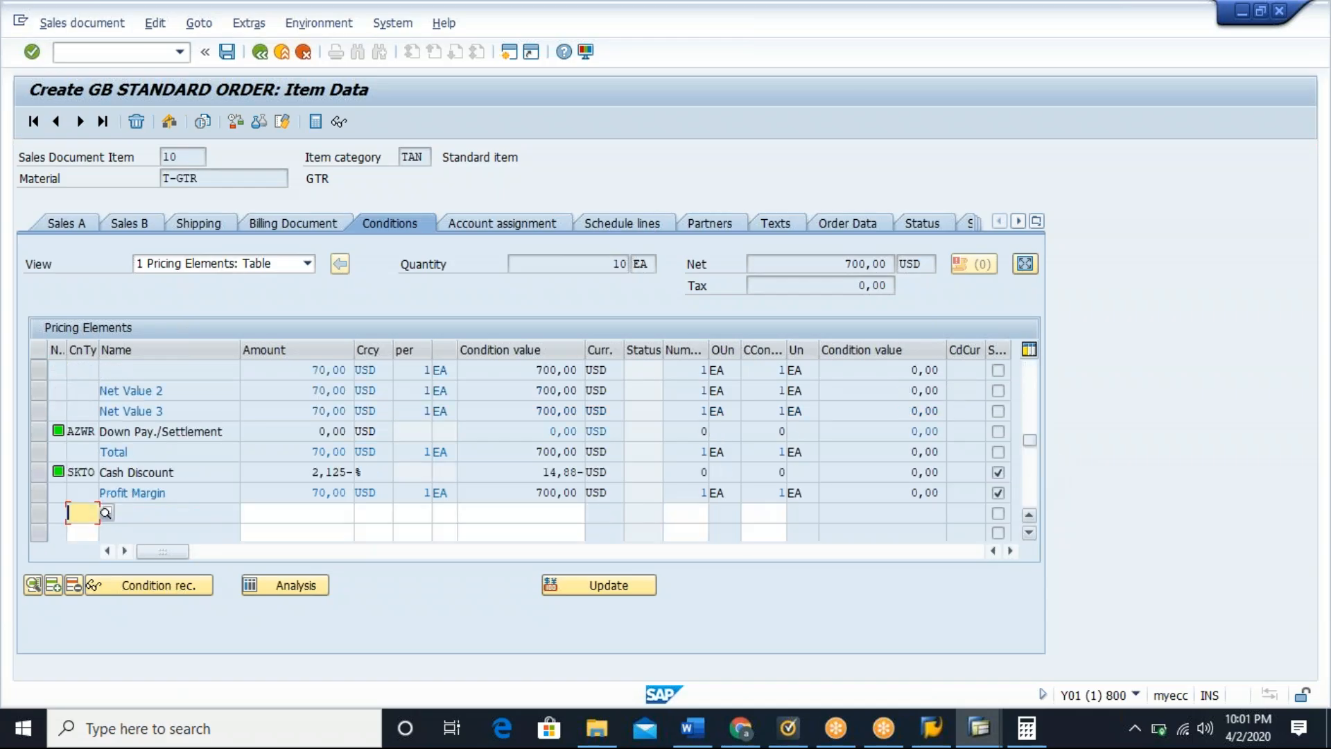
pyautogui.click(1029, 482)
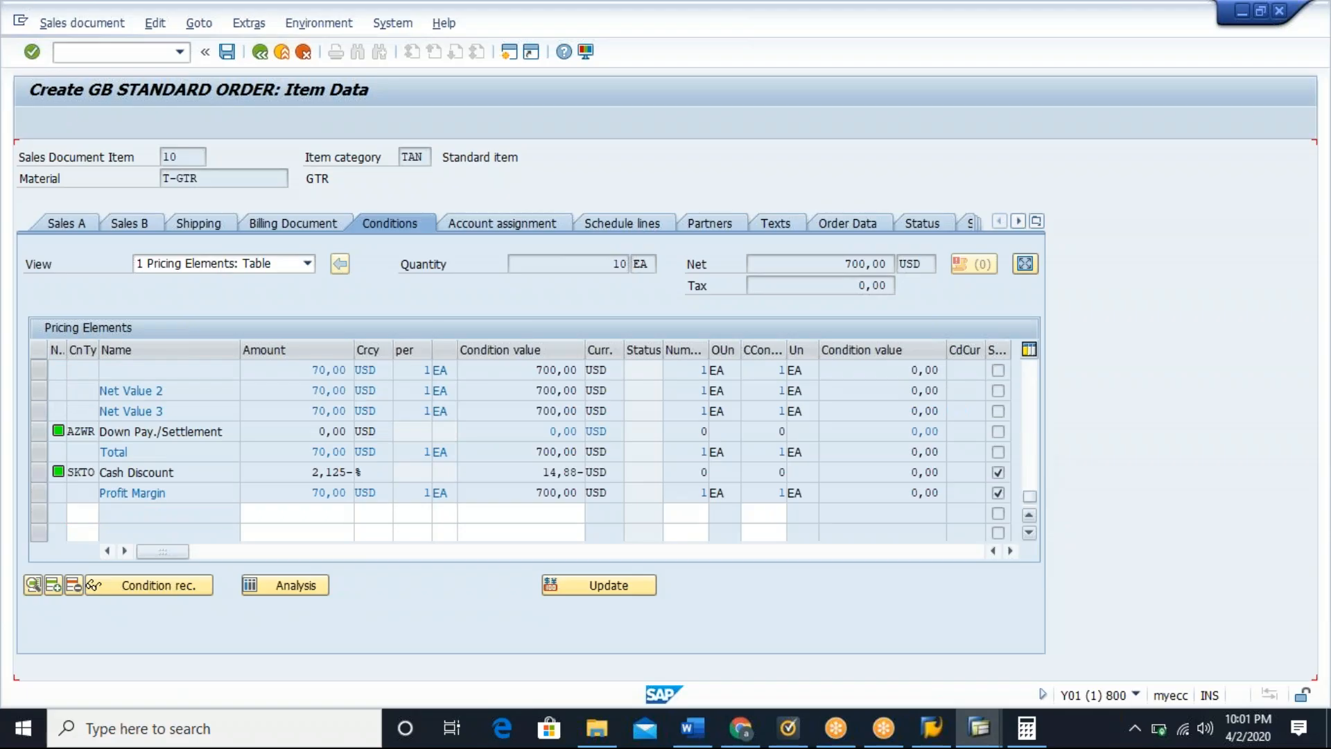
pyautogui.click(1033, 402)
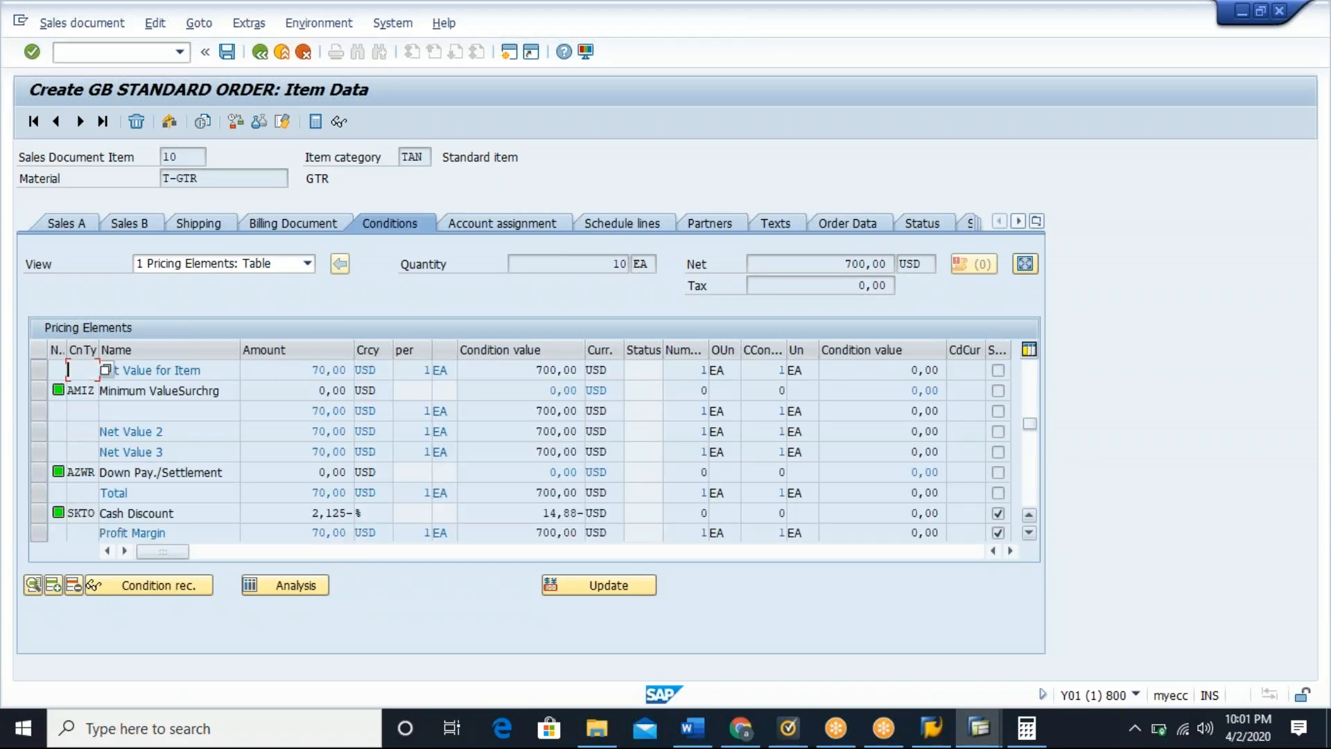
pyautogui.click(1033, 385)
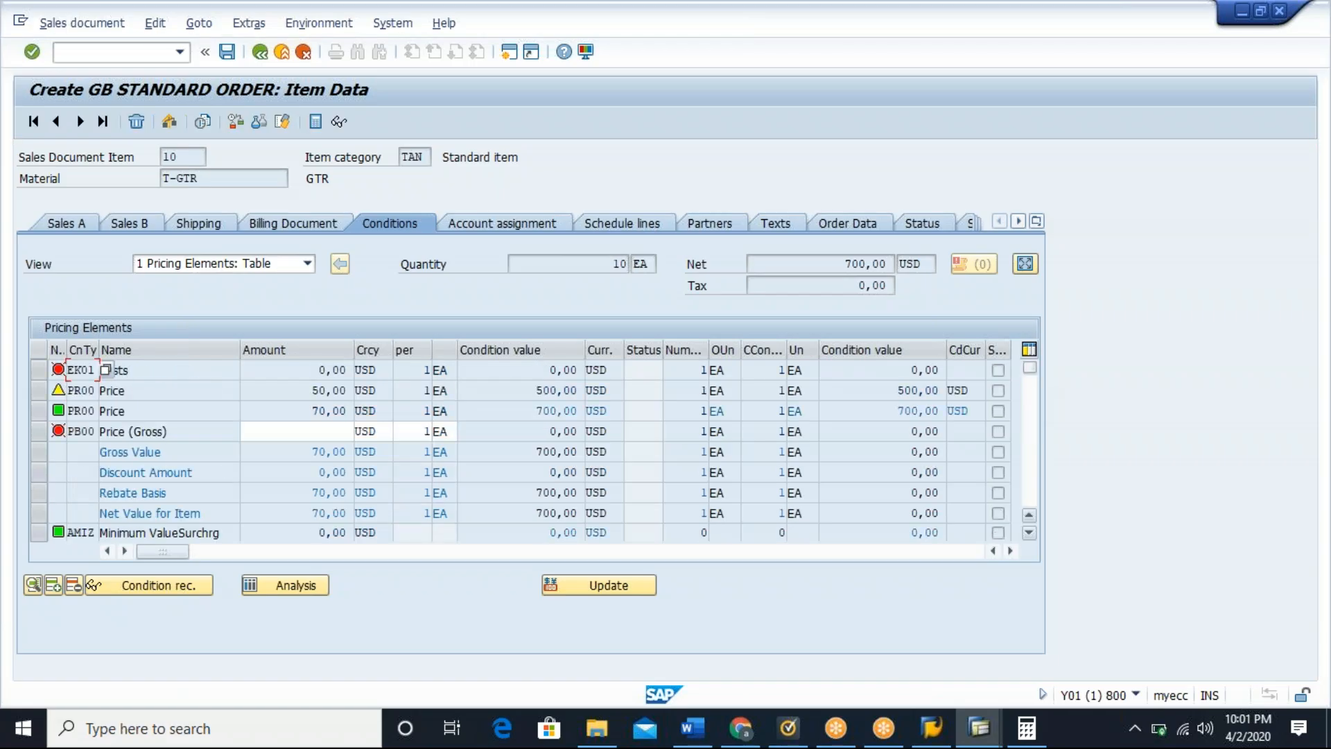
pyautogui.click(609, 584)
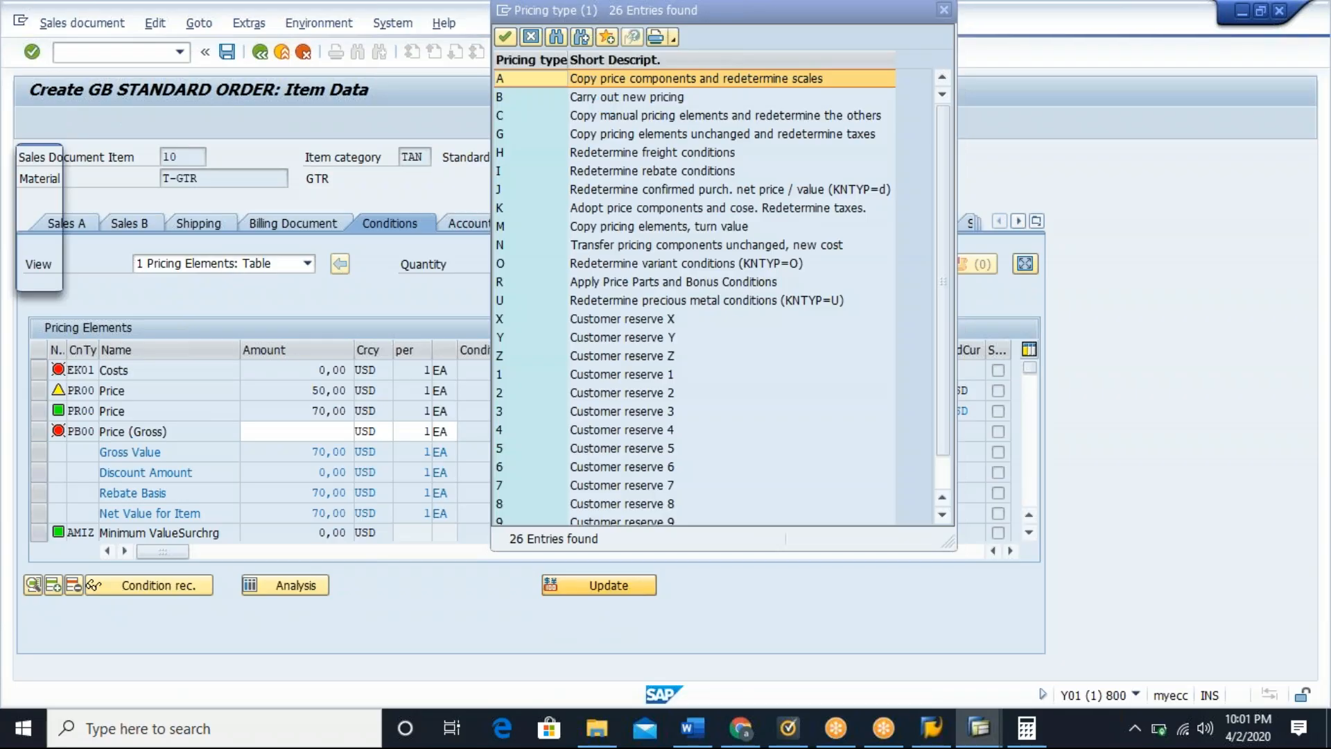
pyautogui.doubleClick(613, 101)
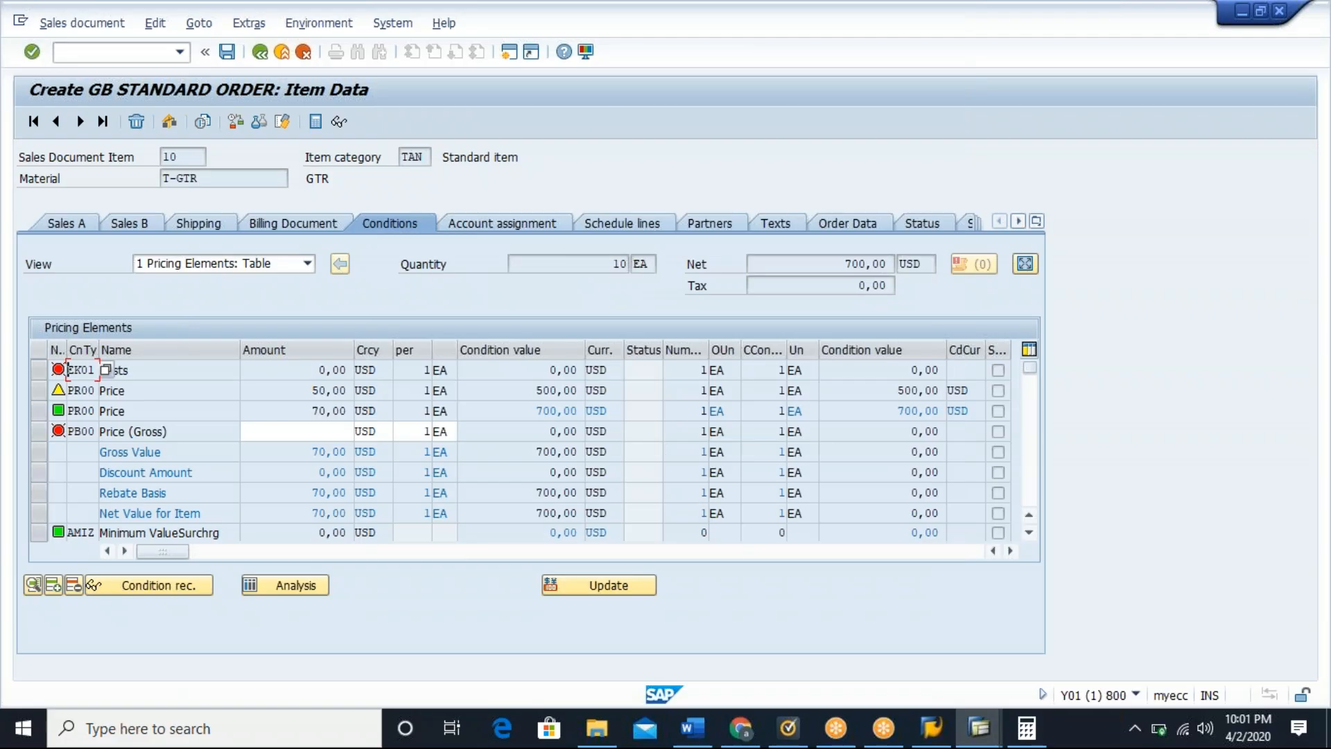
pyautogui.click(260, 59)
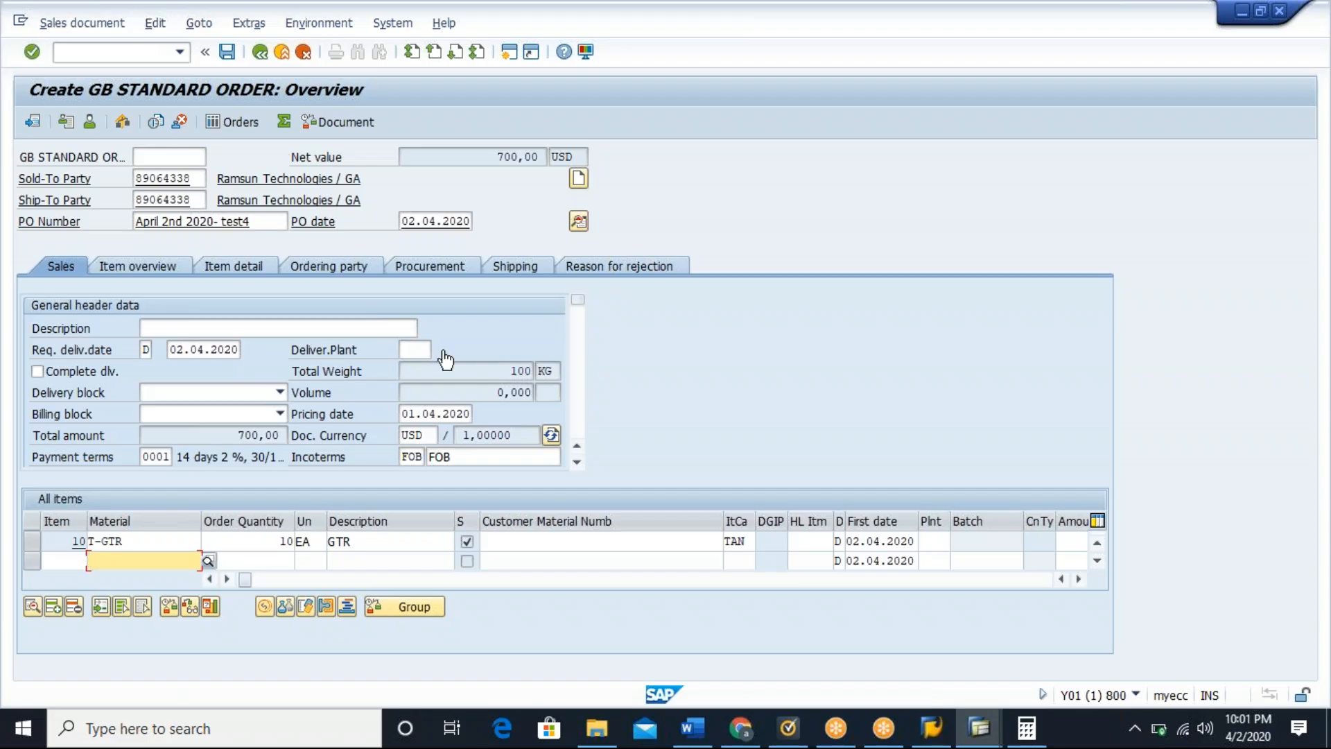
# Step: Compare the order's pricing date with the FOB freight record's validity, check its calculation type options, and return to the KF00 selection
pyautogui.click(442, 414)
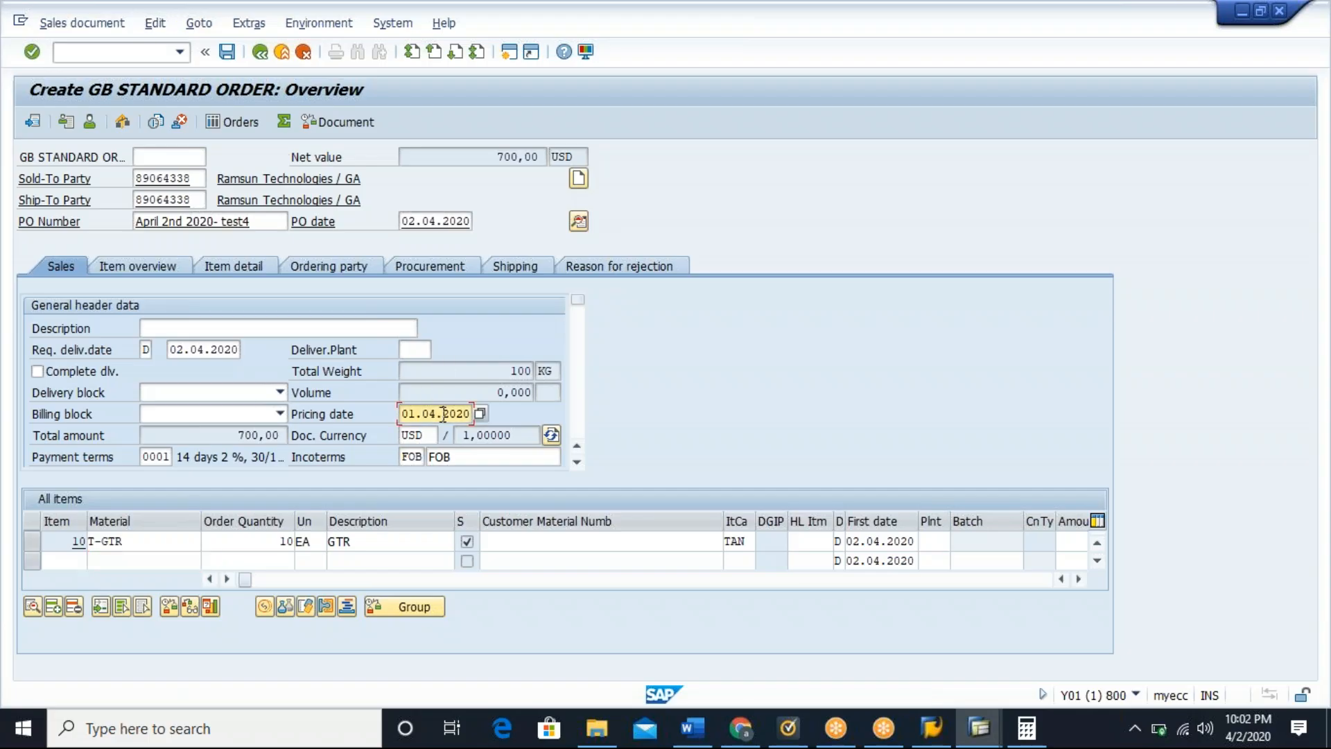
pyautogui.hotkey('alt', 'Tab')
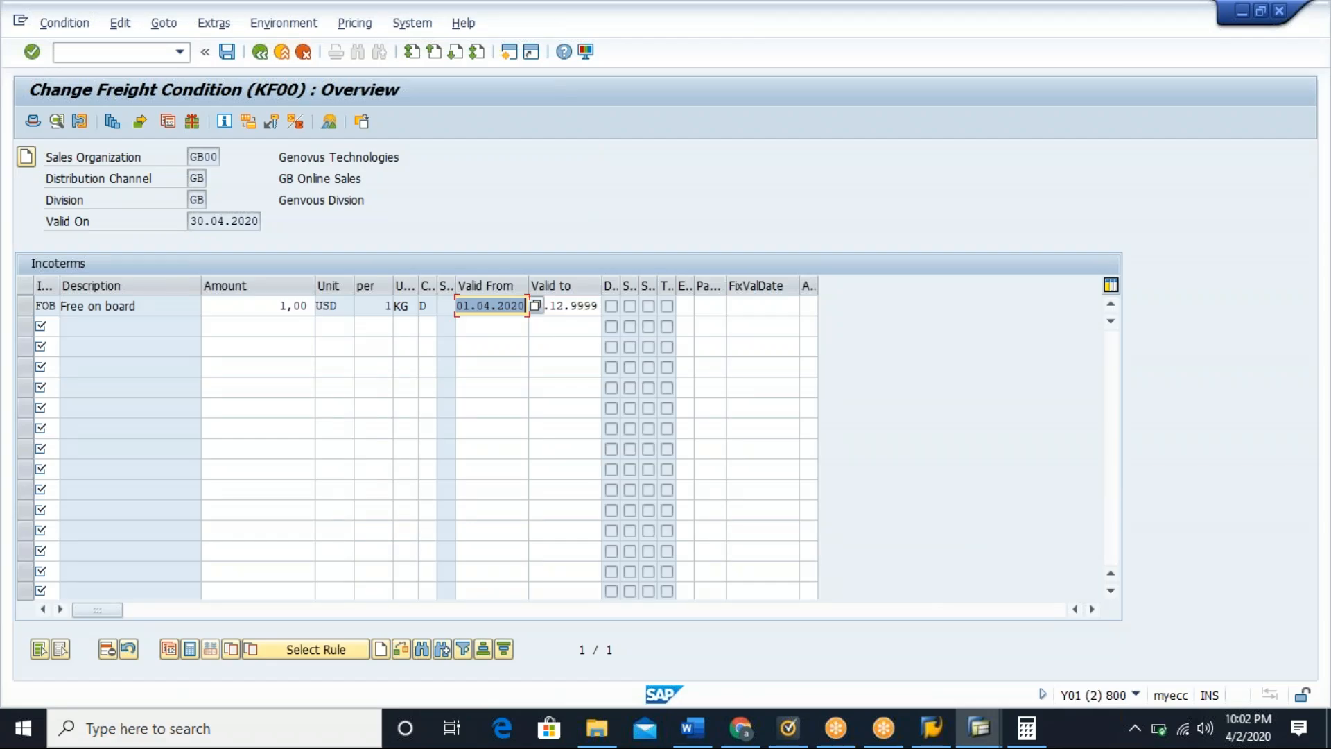
pyautogui.click(430, 307)
pyautogui.click(446, 308)
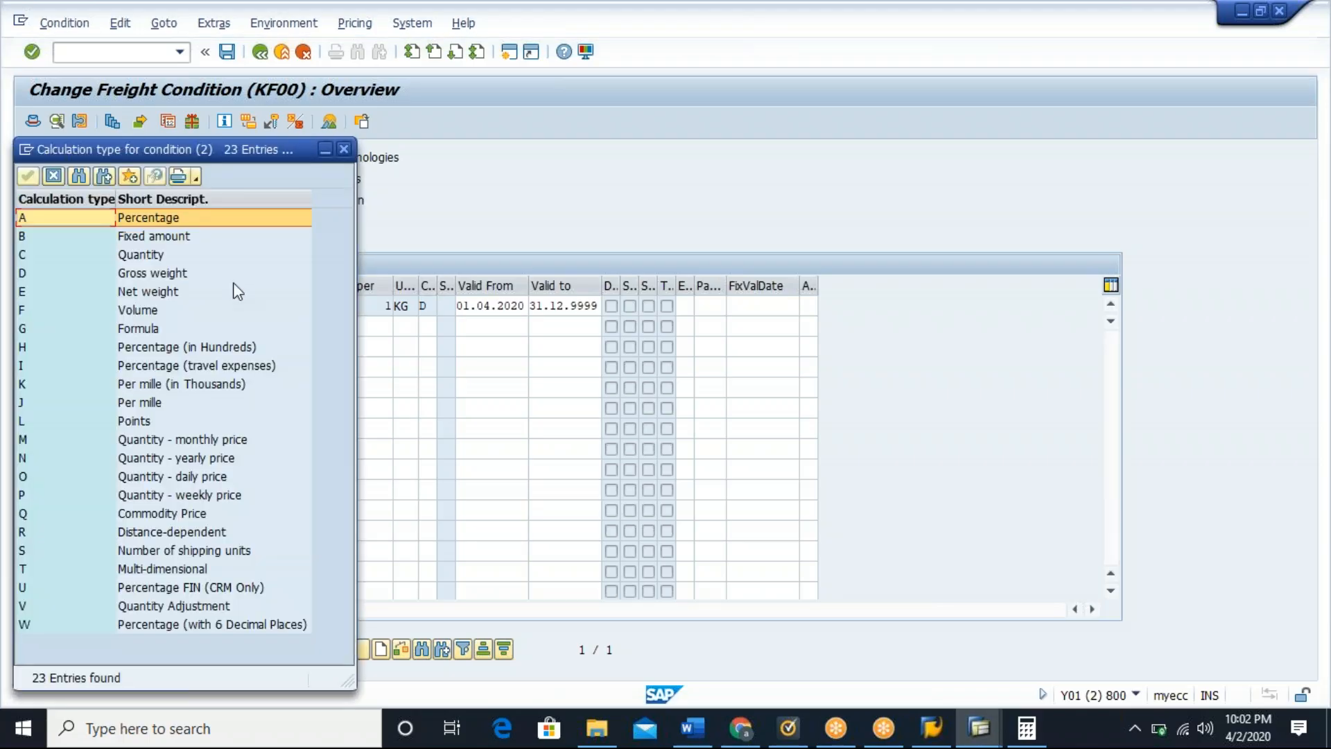
pyautogui.click(139, 279)
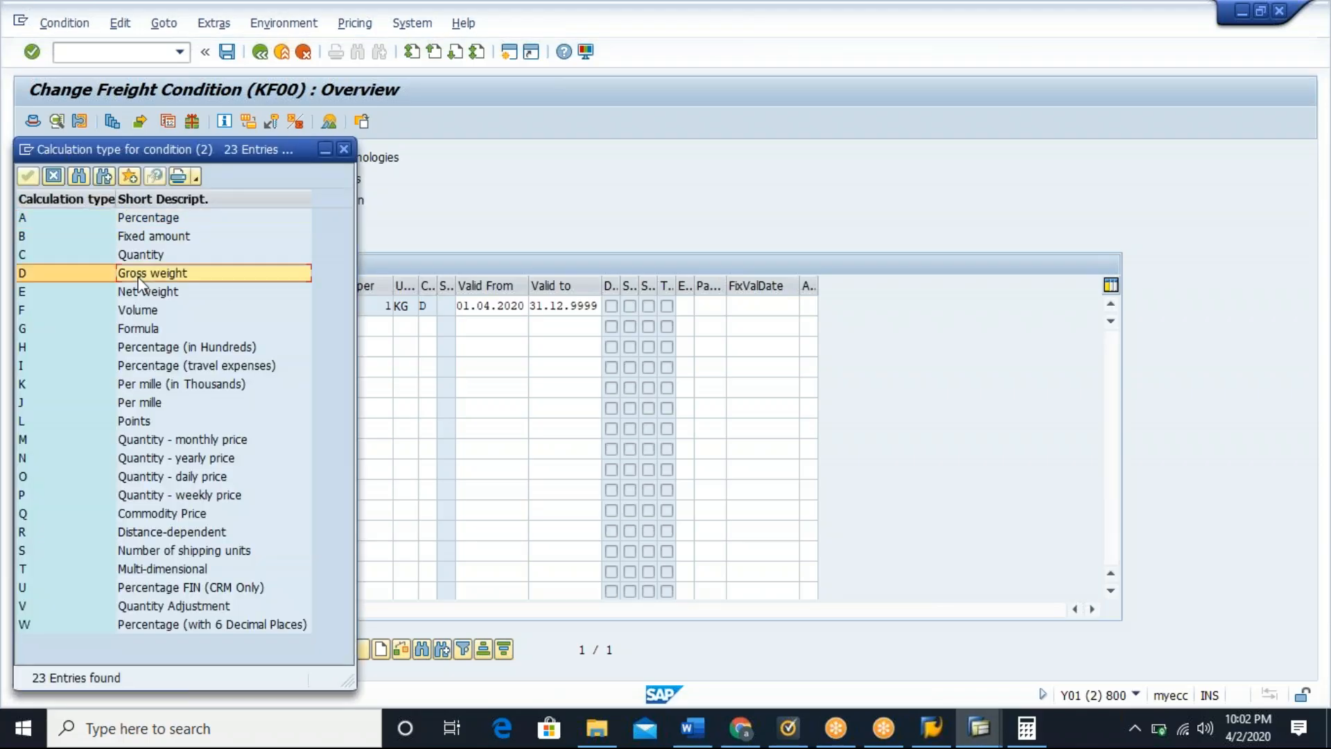
pyautogui.click(54, 177)
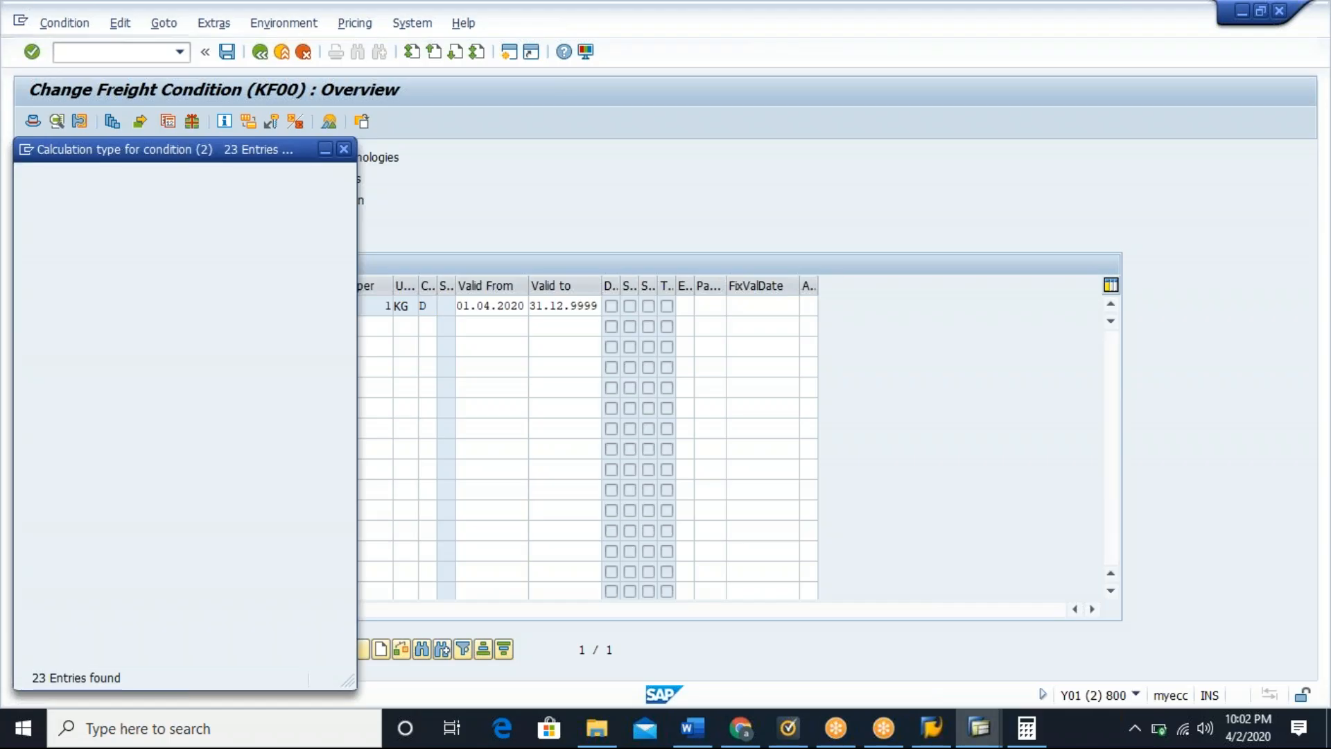
pyautogui.click(259, 51)
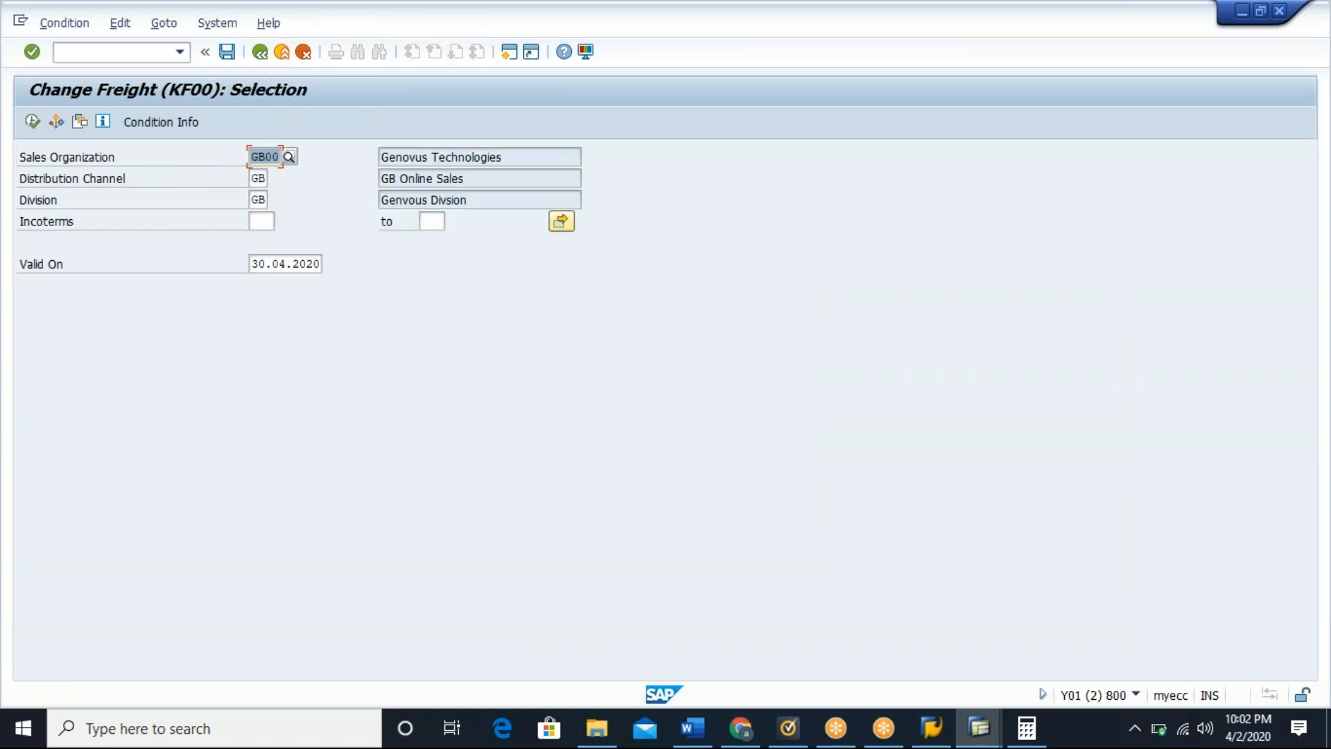
# Step: Open the KF00 freight records valid on 30.04.2020, check the validity date, and return to the sales order
pyautogui.click(34, 122)
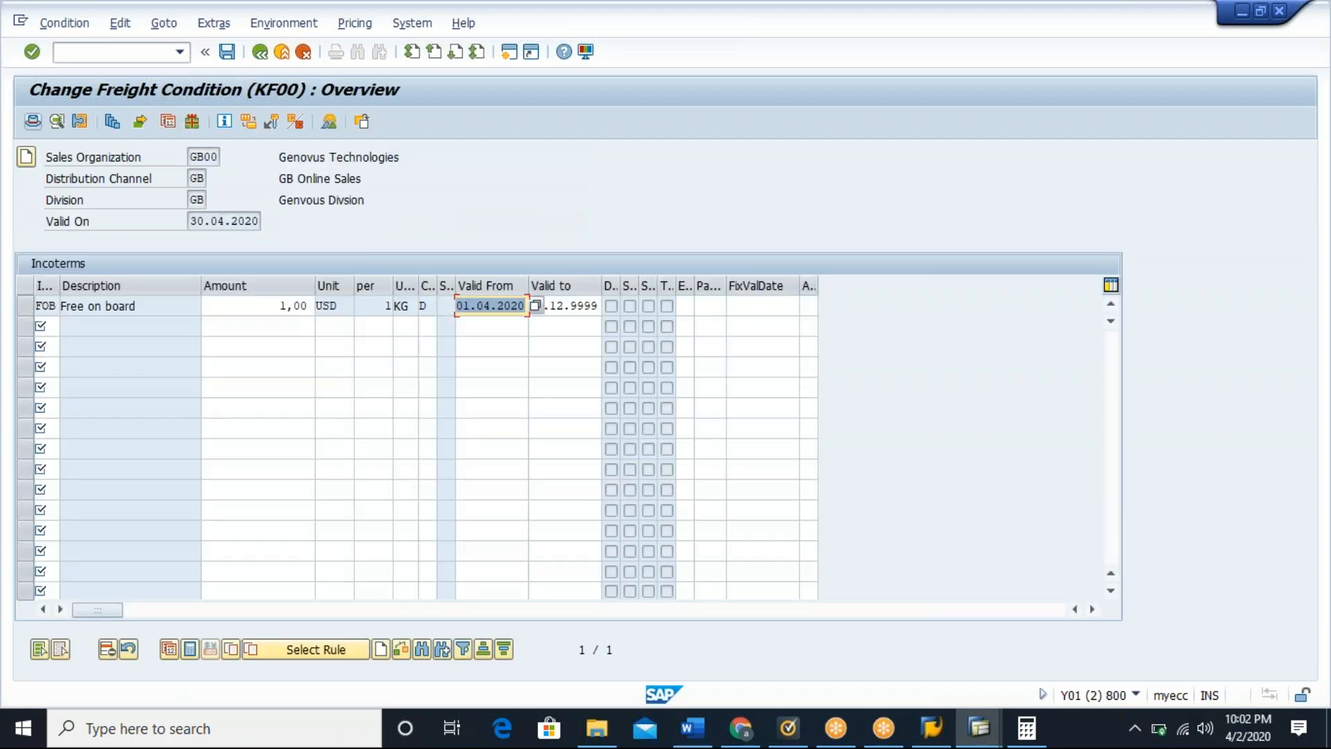
pyautogui.click(230, 222)
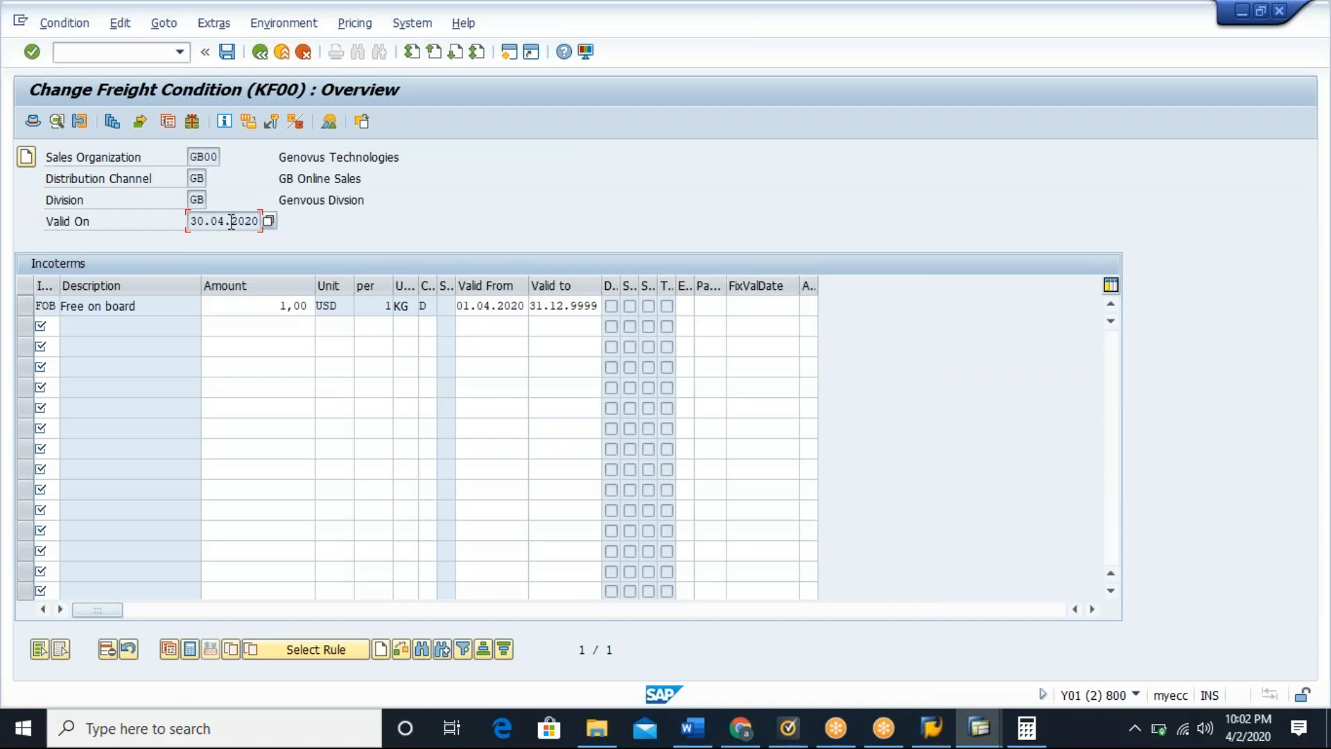
pyautogui.hotkey('alt', 'Tab')
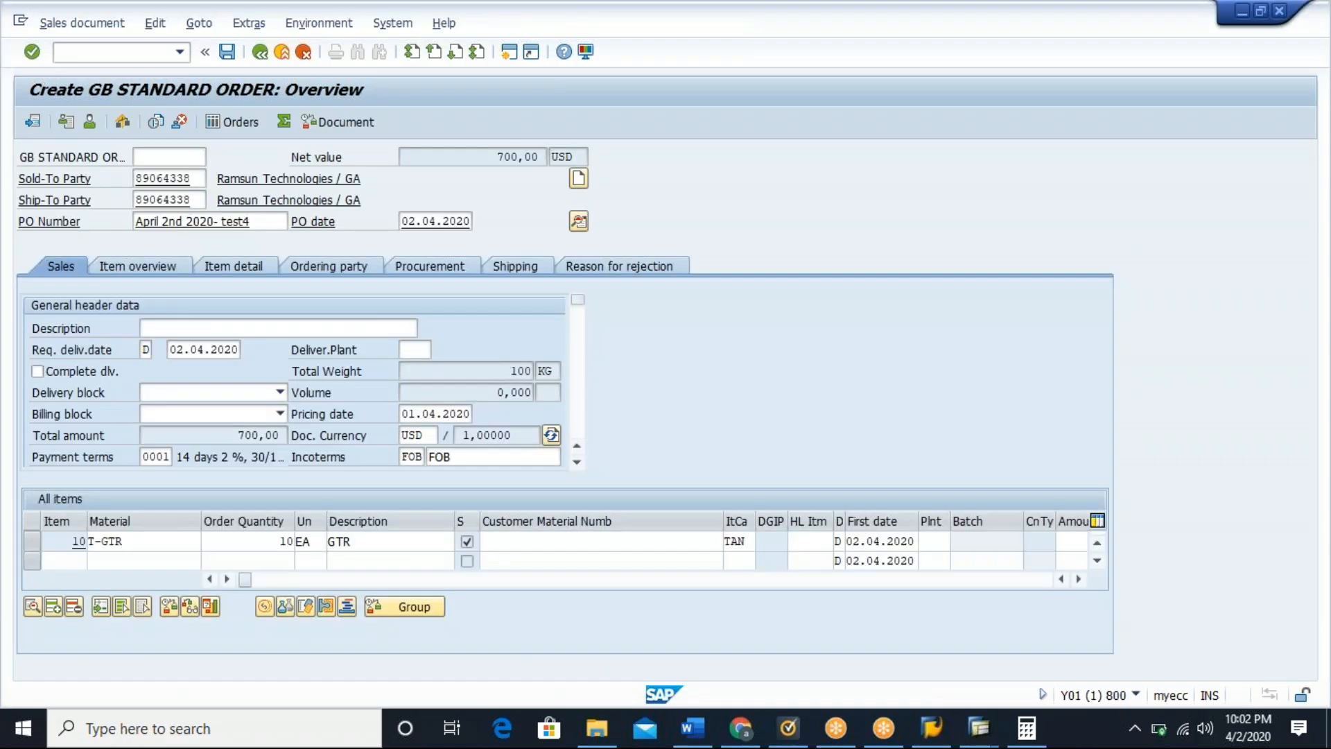
# Step: Open item 10 of the order and check its gross weight in the shipping data
pyautogui.doubleClick(160, 546)
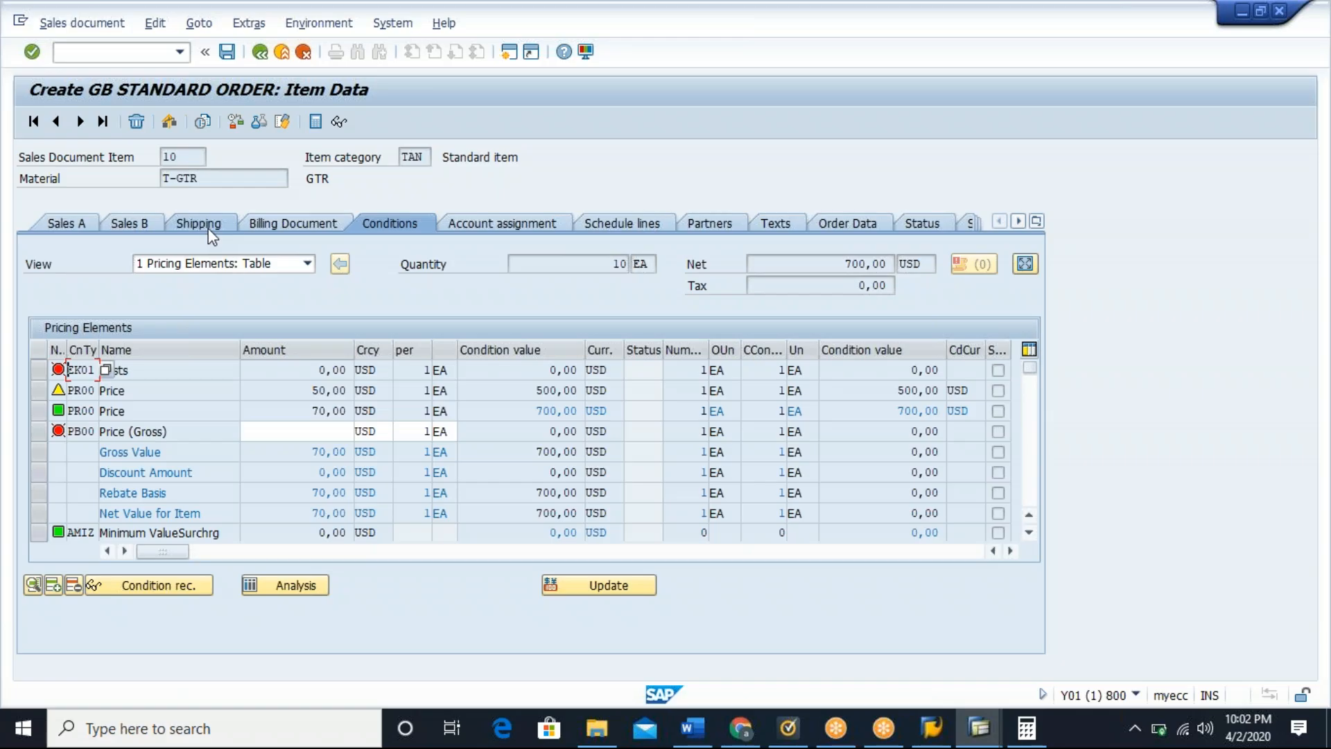
pyautogui.click(208, 224)
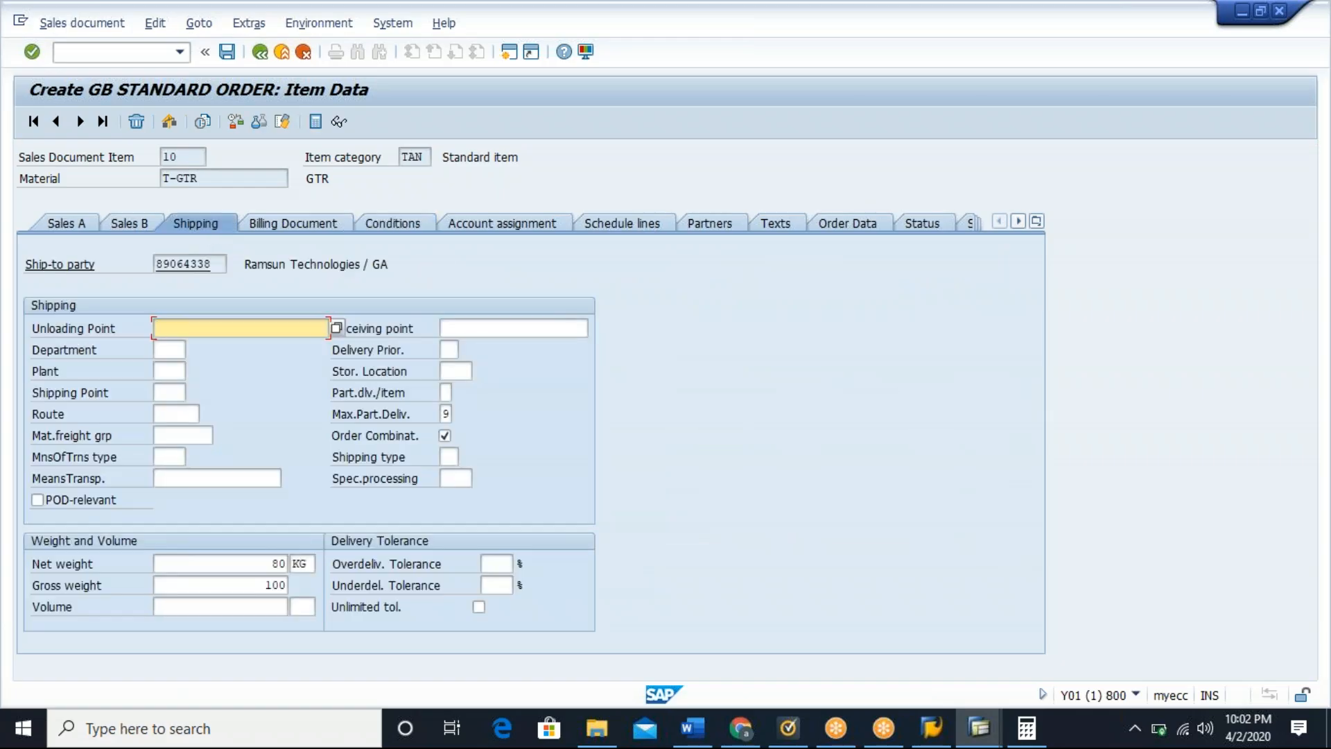
pyautogui.click(238, 588)
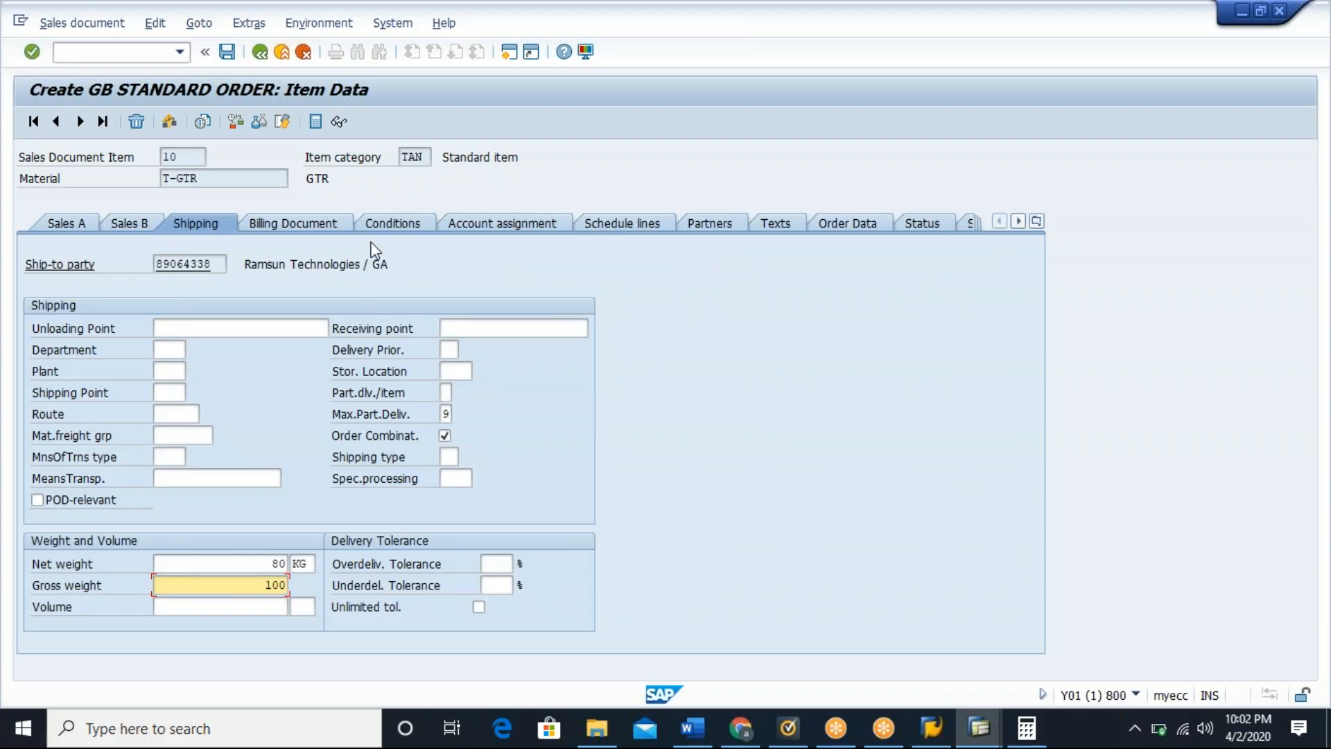
# Step: Look through item 10's pricing elements for the freight condition KF00, and return to the order overview
pyautogui.click(389, 227)
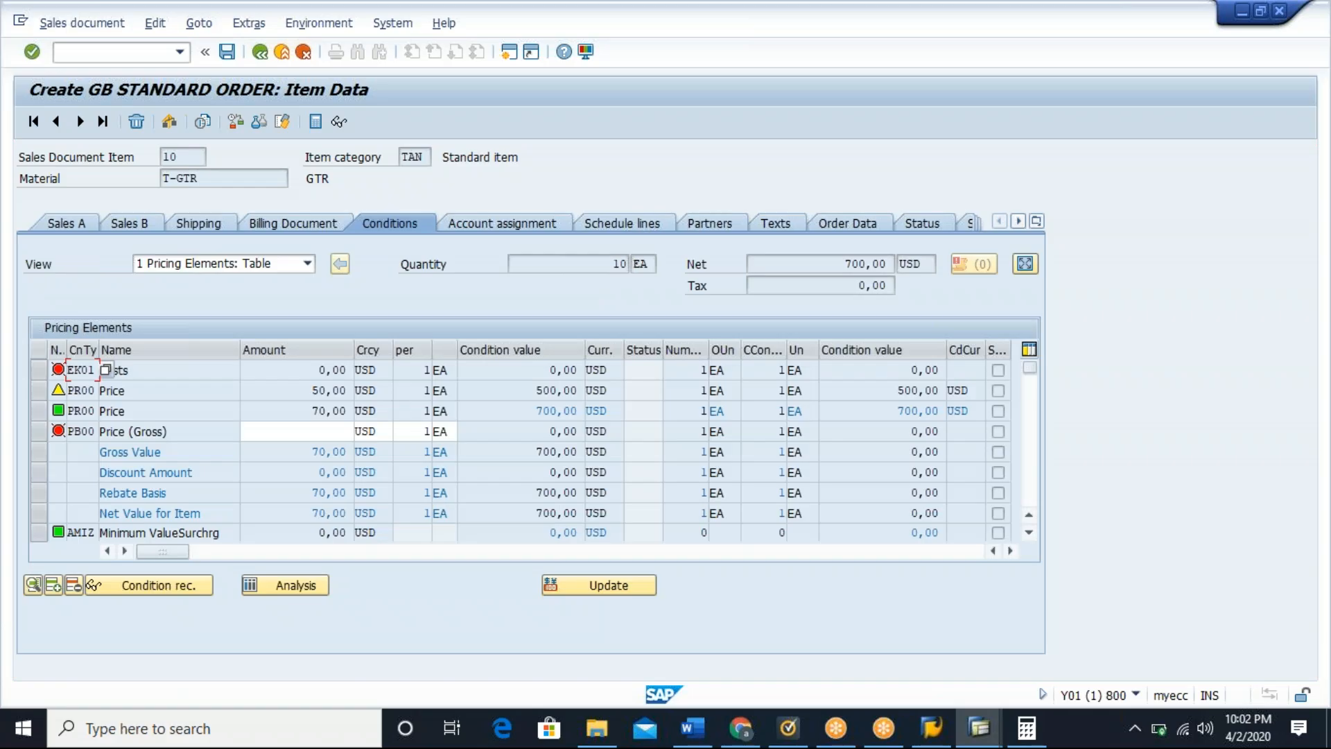
pyautogui.click(1030, 532)
pyautogui.click(1029, 532)
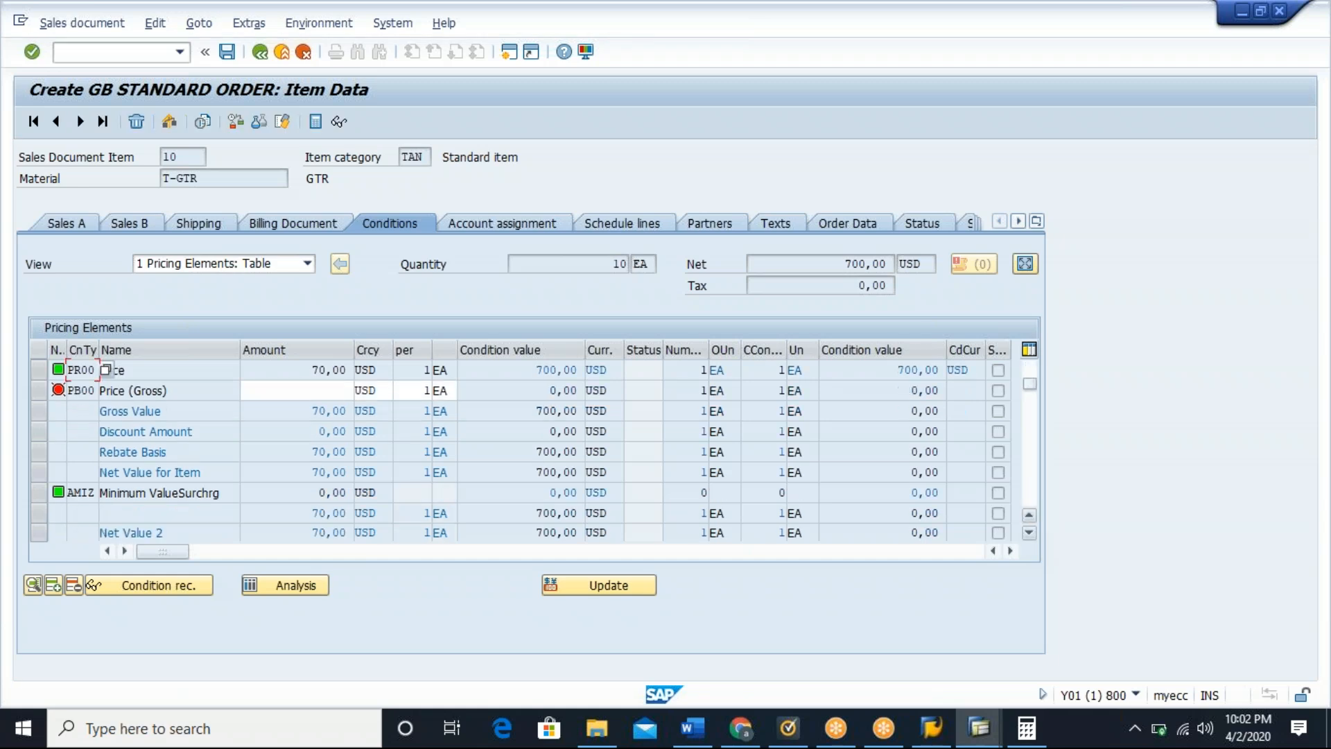
pyautogui.click(1030, 533)
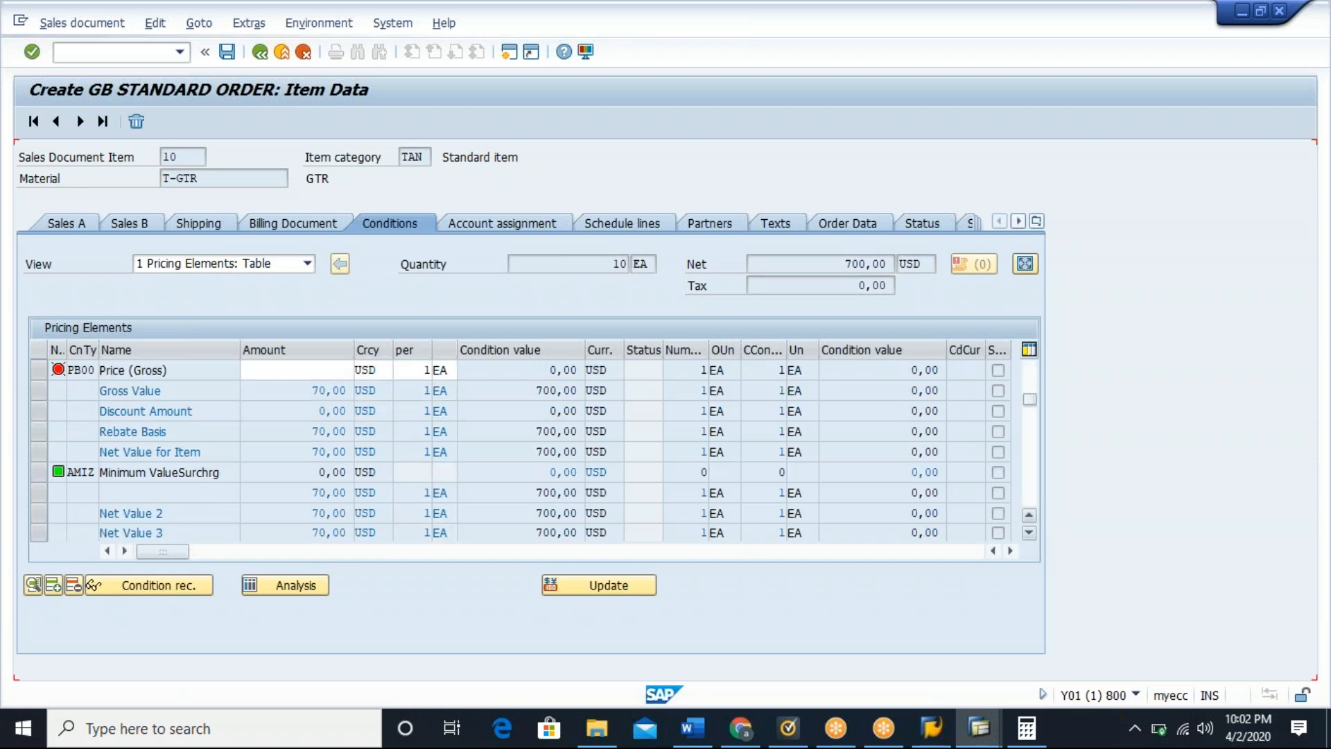
pyautogui.click(1030, 532)
pyautogui.click(1029, 533)
pyautogui.click(1029, 533)
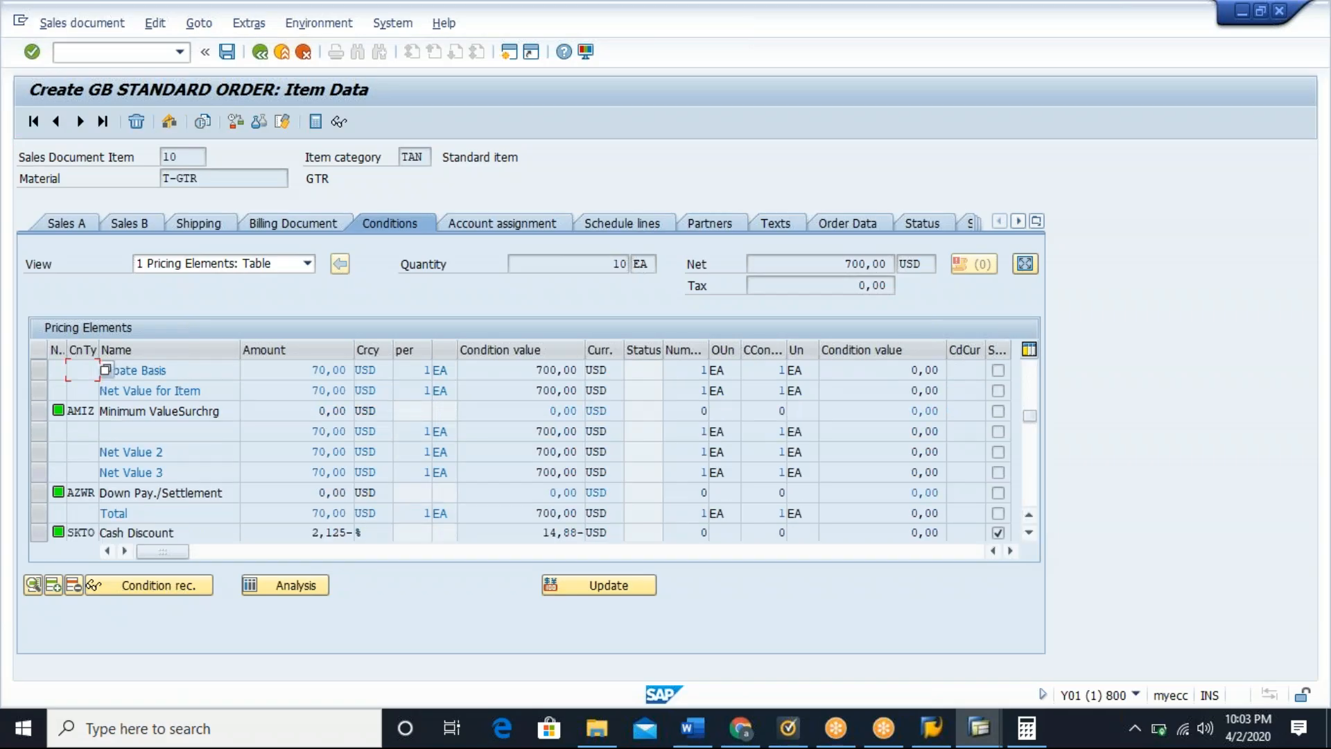
pyautogui.click(260, 53)
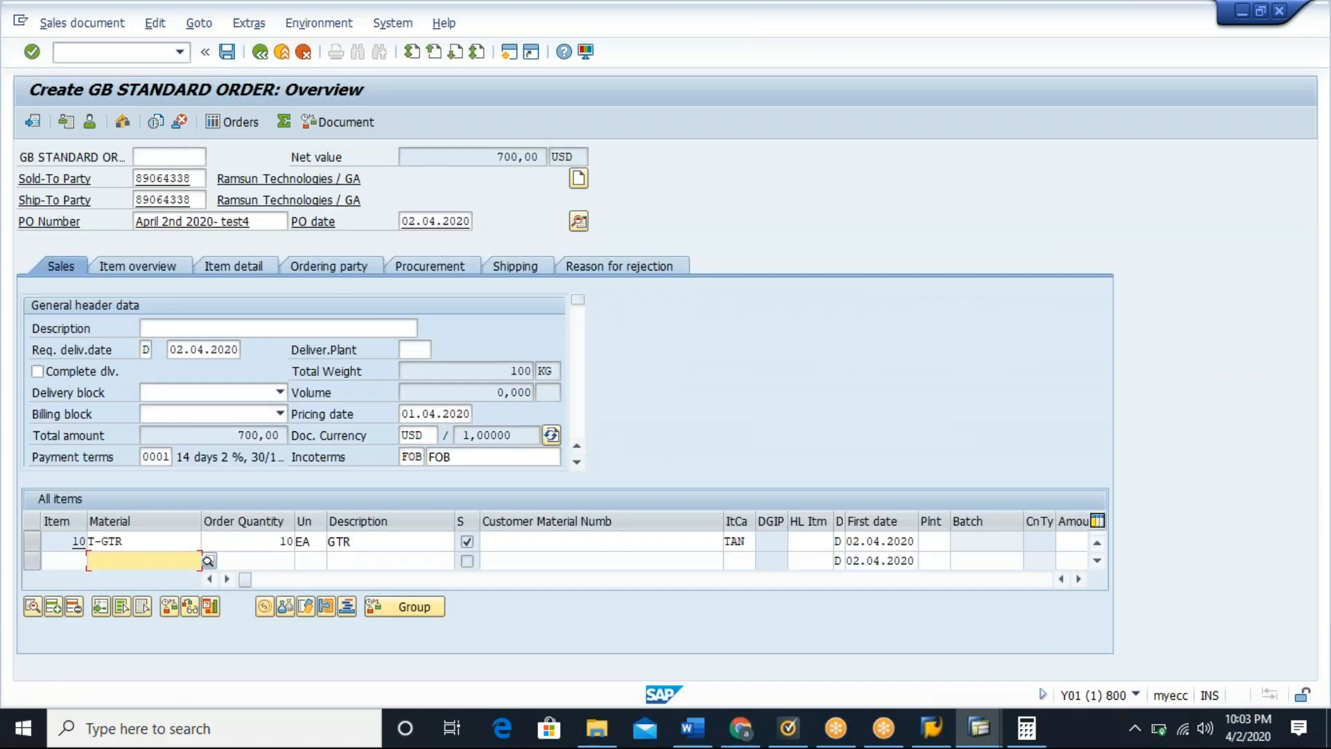
pyautogui.click(144, 55)
# Step: Set the FOB freight record's Valid From date to 02.04.2020, accept the validity change, and save the condition record
pyautogui.hotkey('alt', 'Tab')
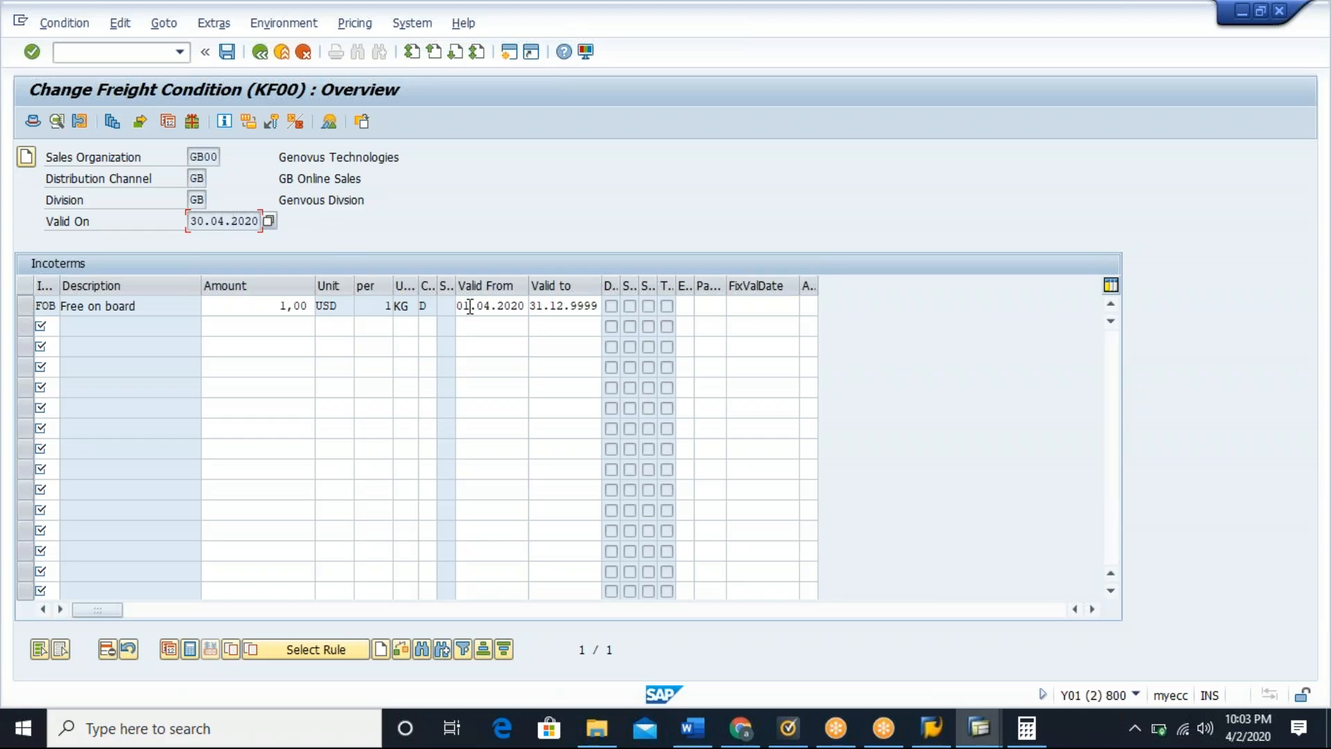
pyautogui.click(468, 305)
pyautogui.press('Delete')
pyautogui.write('2')
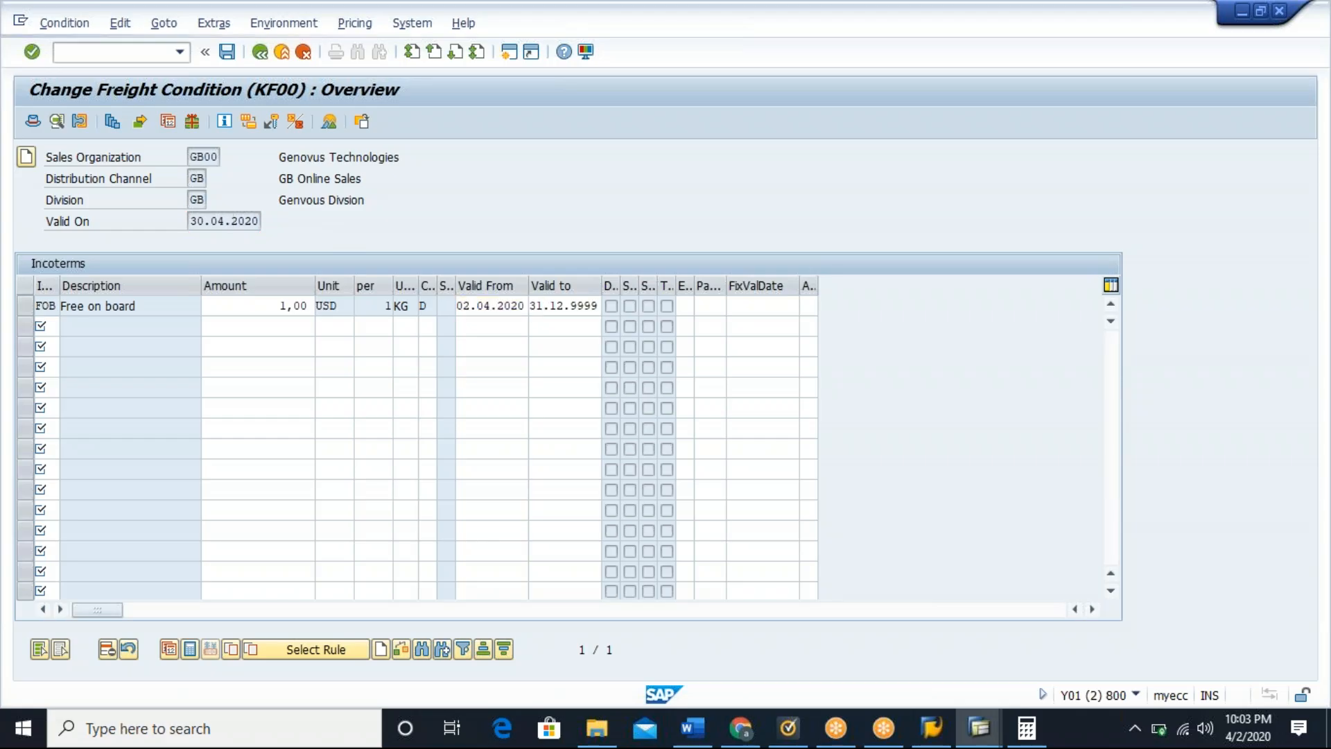
pyautogui.press('Return')
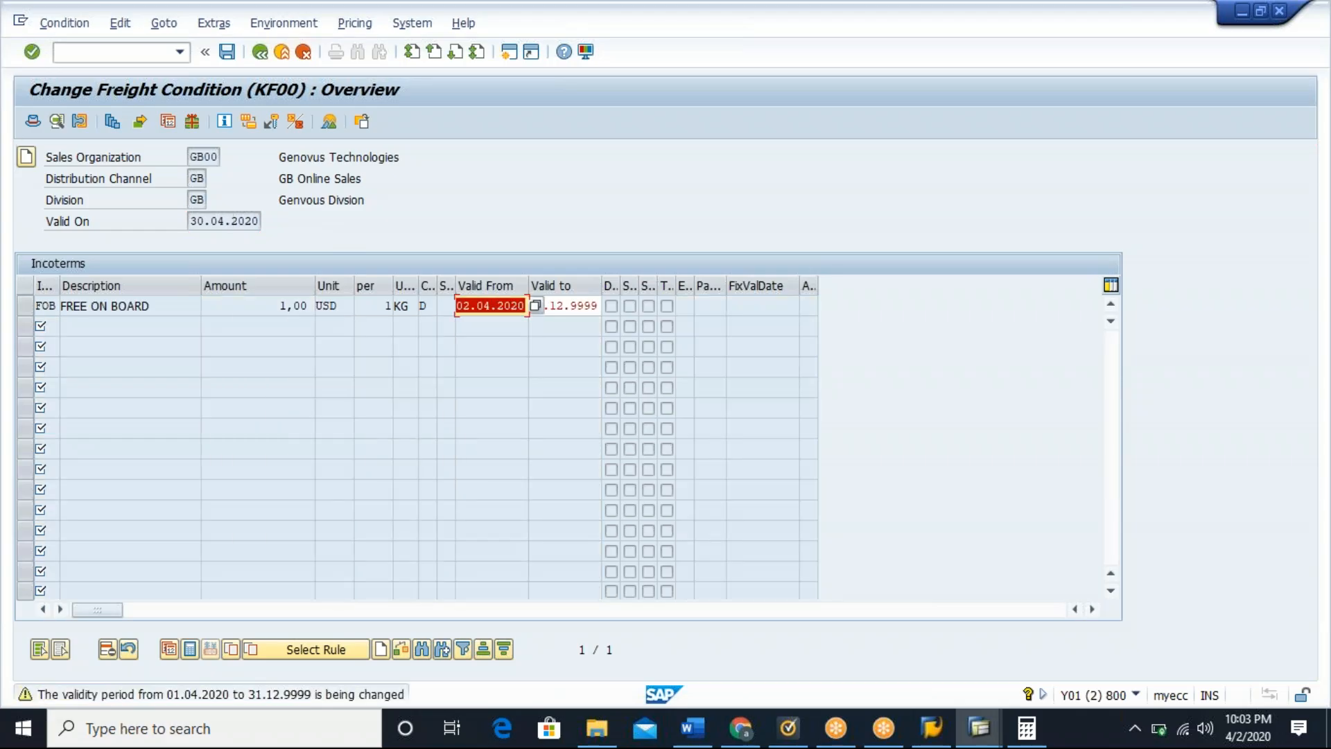
pyautogui.press('Return')
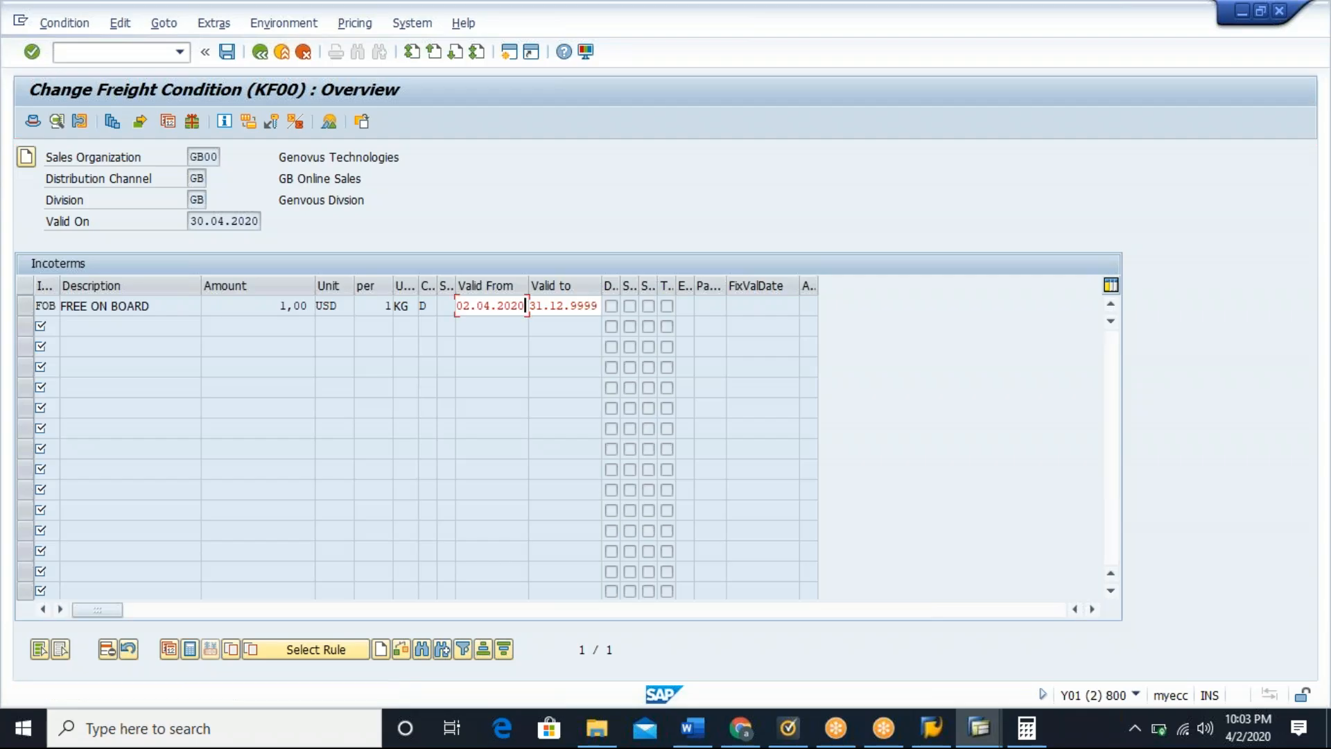
pyautogui.click(558, 306)
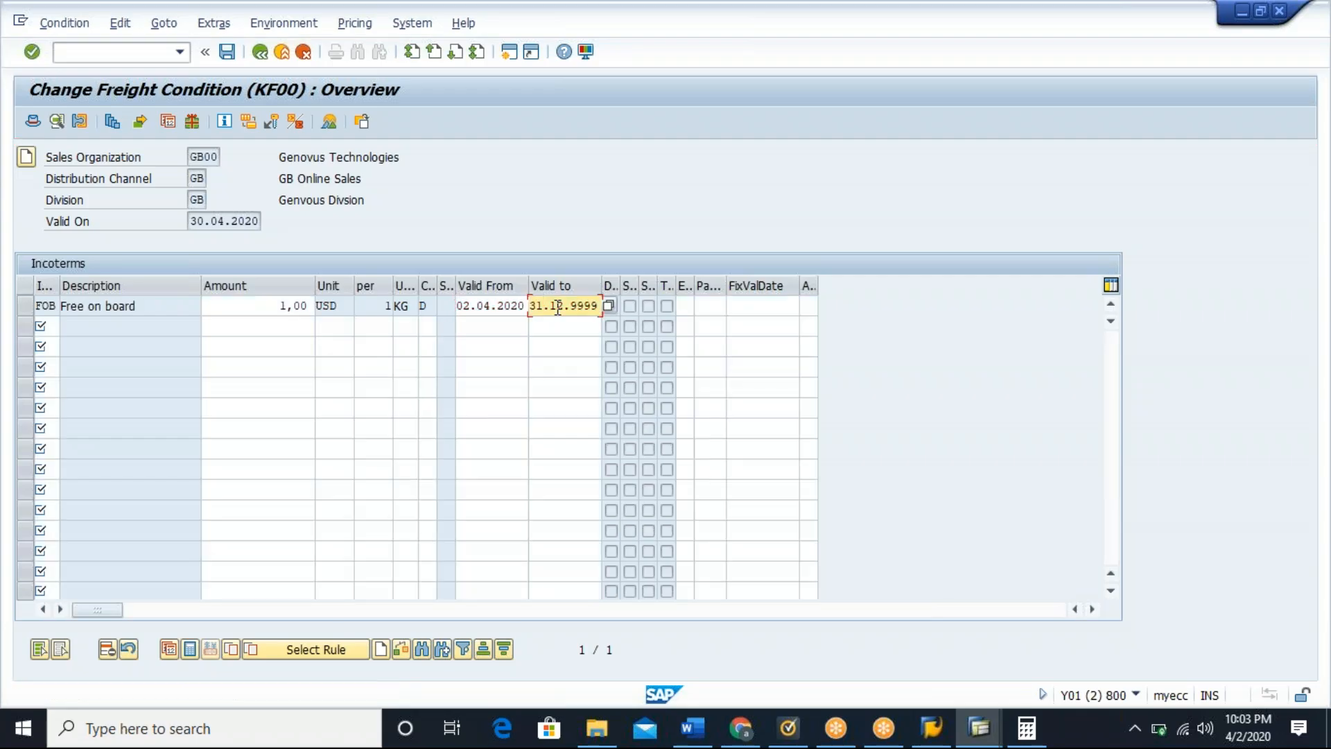
pyautogui.click(226, 51)
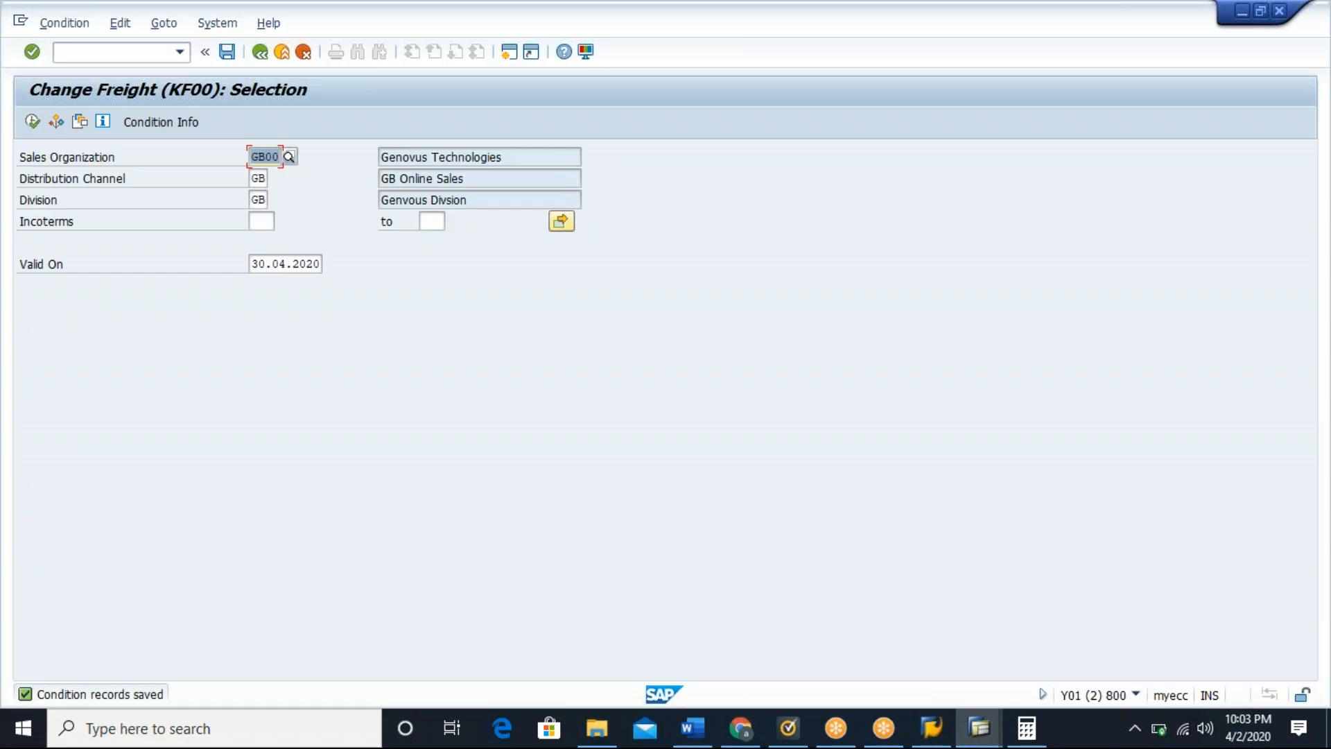
pyautogui.hotkey('alt', 'Tab')
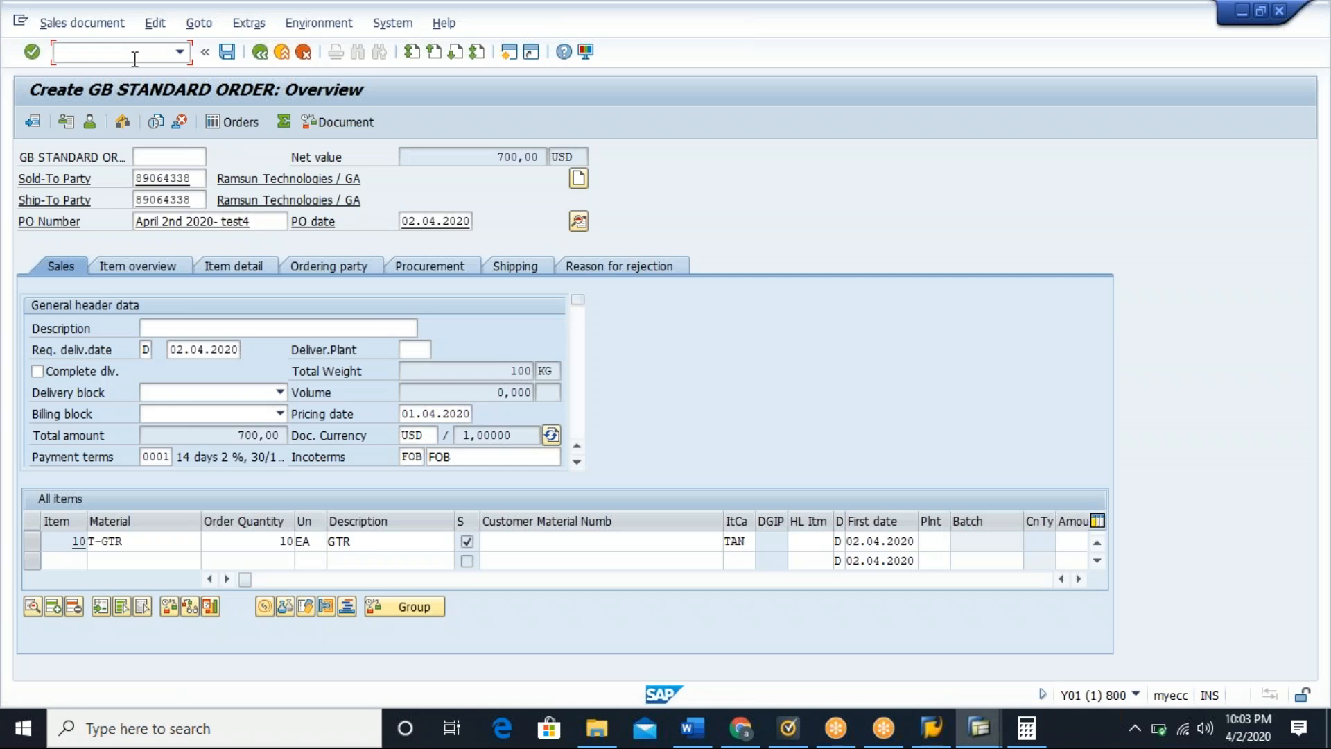
pyautogui.hotkey('alt', 'Tab')
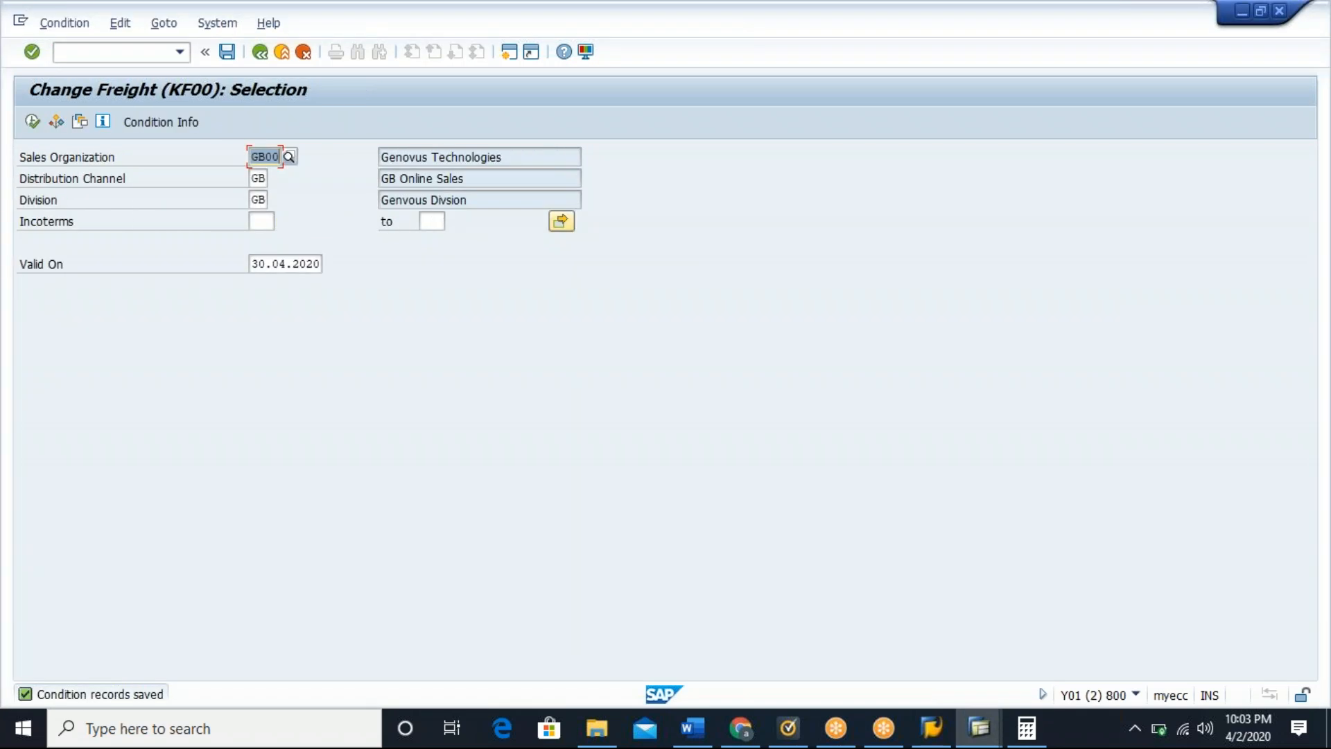
pyautogui.click(253, 264)
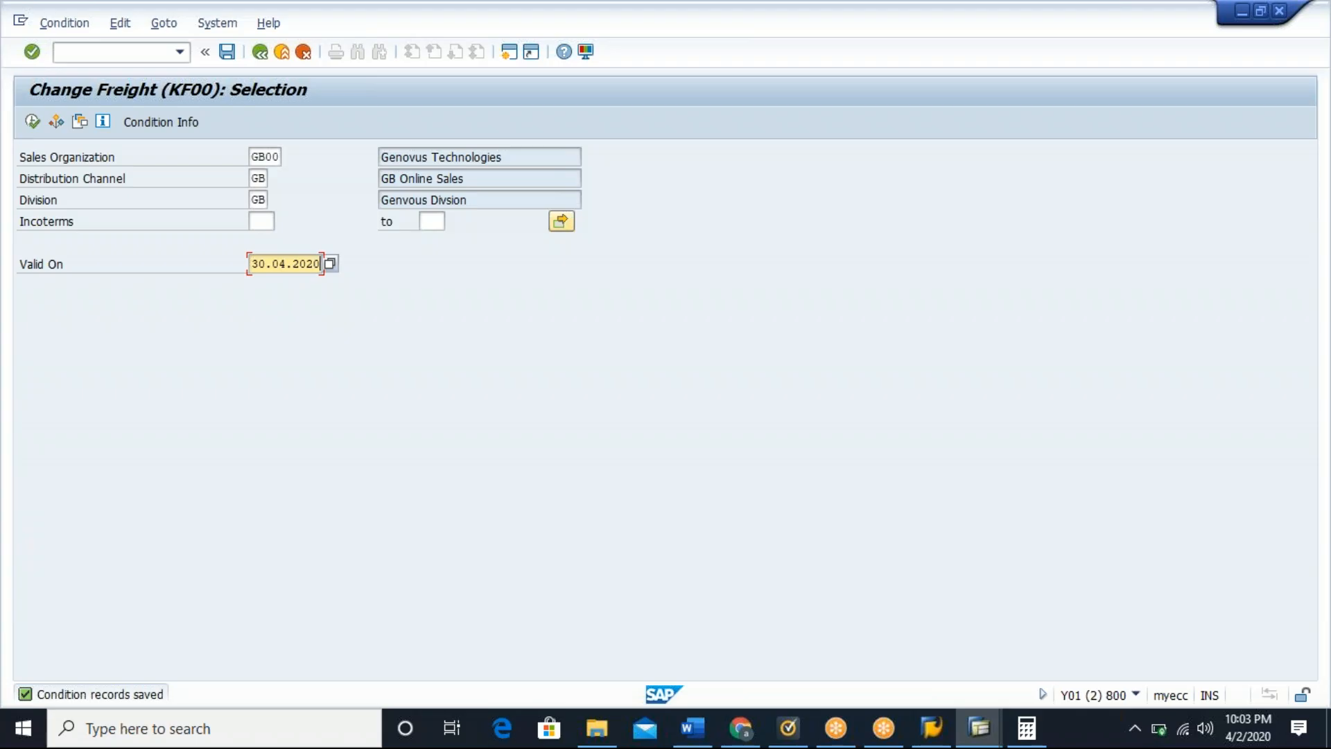
# Step: Abandon the current order and start a new GBOR sales order with transaction VA01 for sales area GB00/GB/GB
pyautogui.hotkey('alt', 'Tab')
pyautogui.click(123, 53)
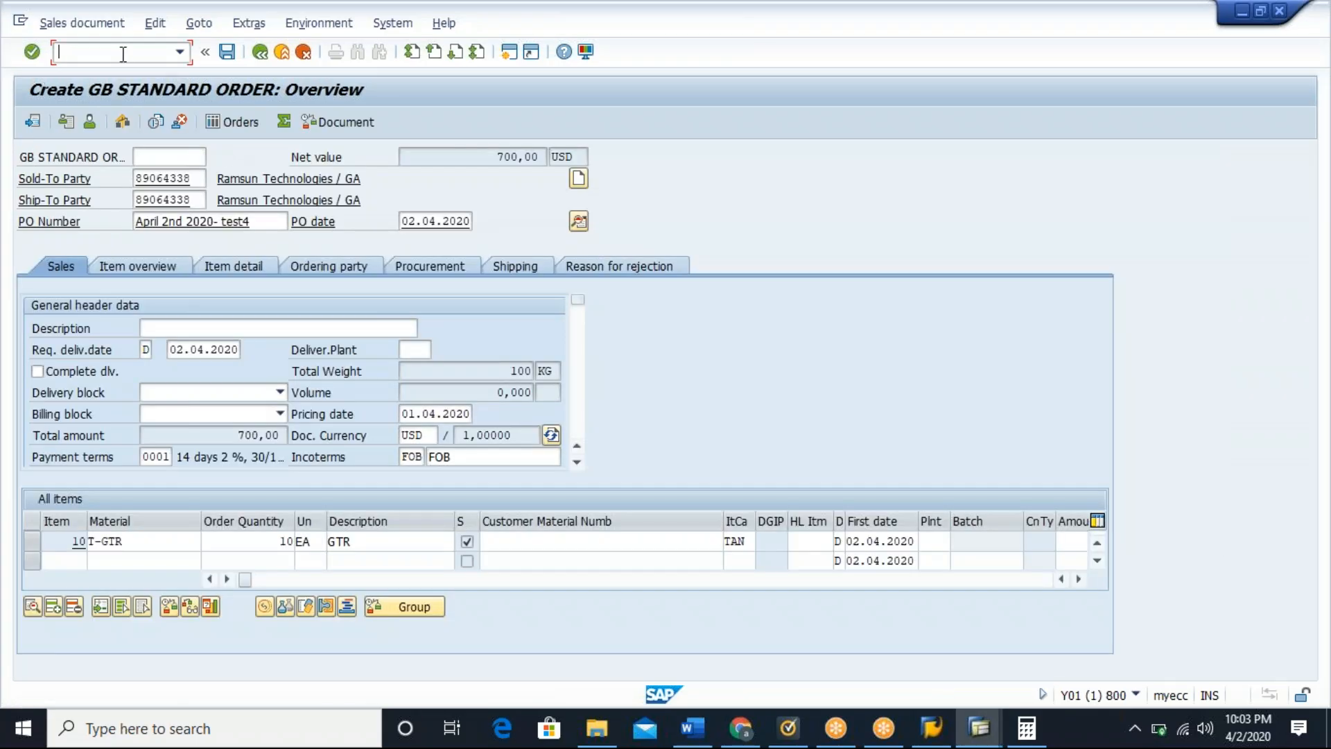
pyautogui.write('/nva01')
pyautogui.press('Return')
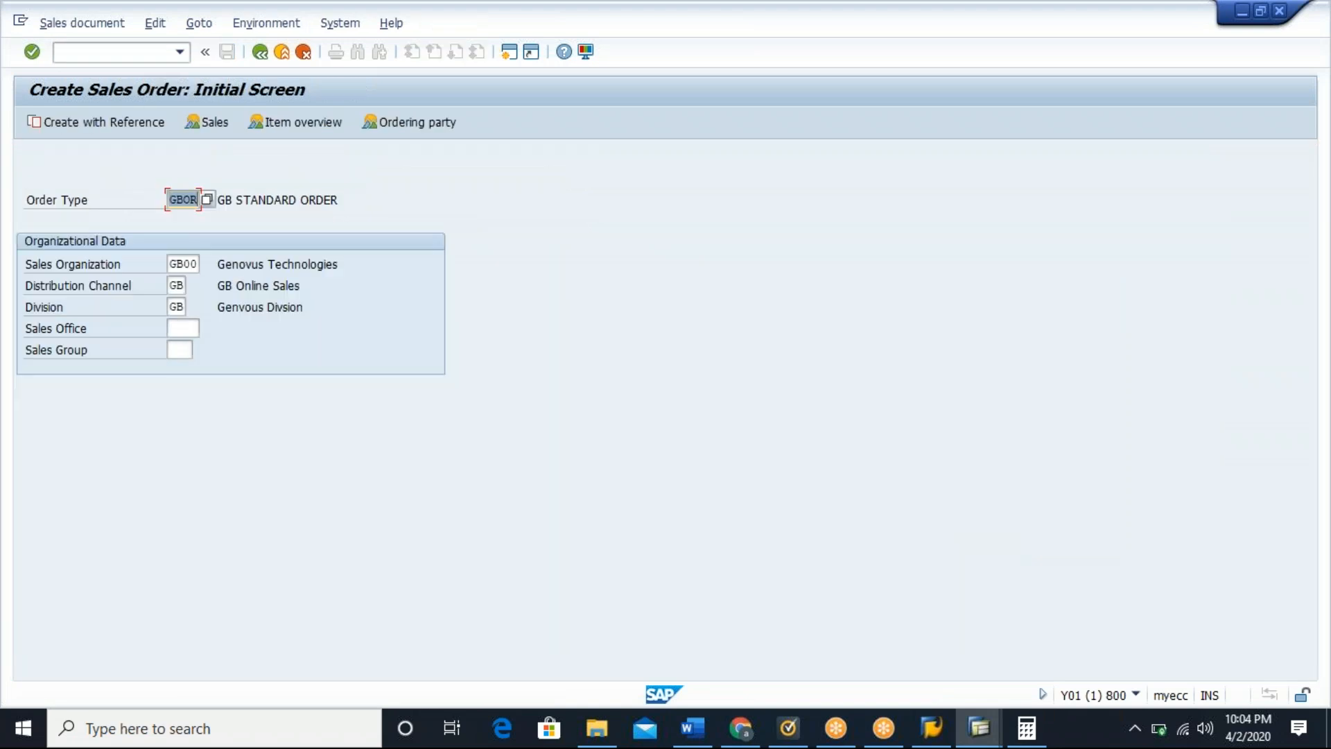
pyautogui.click(31, 52)
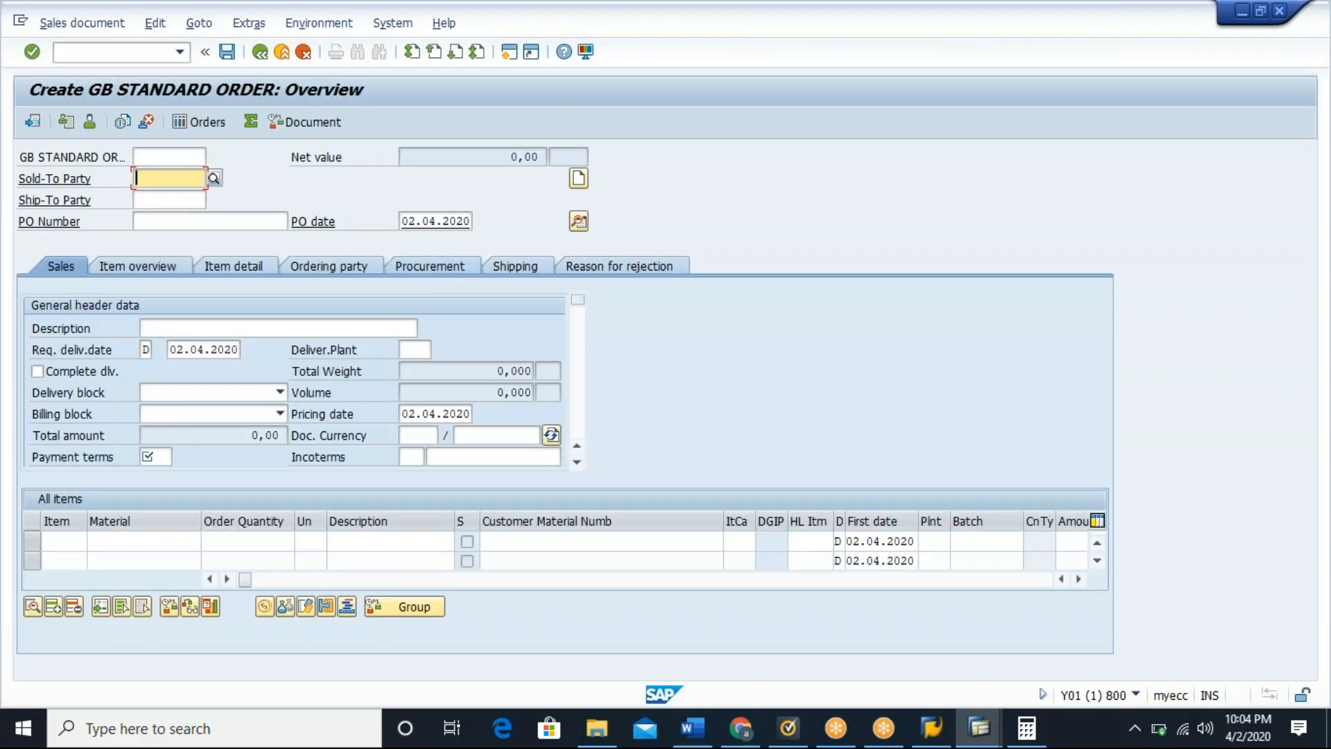
# Step: Enter the customer number as sold-to and ship-to party, and set the PO number to "April 2nd 2020- test5"
pyautogui.click(173, 199)
pyautogui.press('Tab')
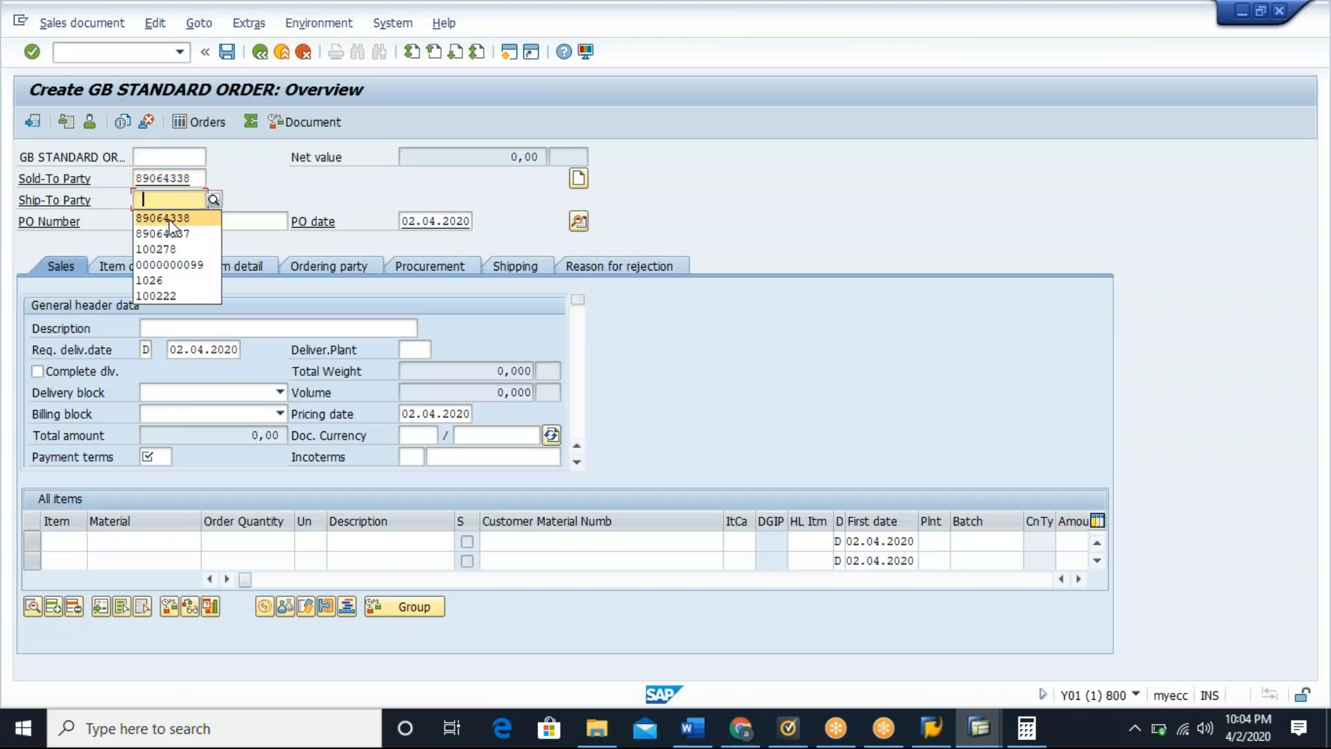
pyautogui.click(170, 219)
pyautogui.click(196, 224)
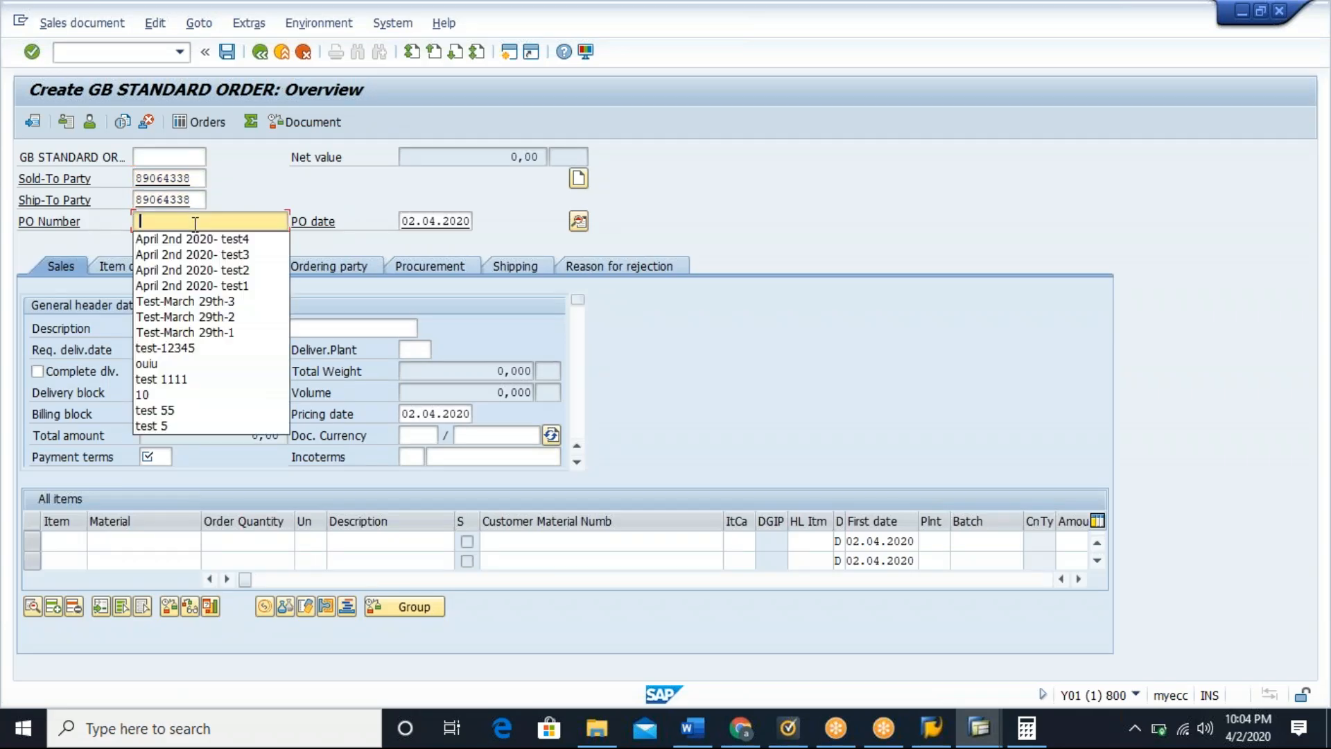
pyautogui.click(279, 219)
pyautogui.click(279, 219)
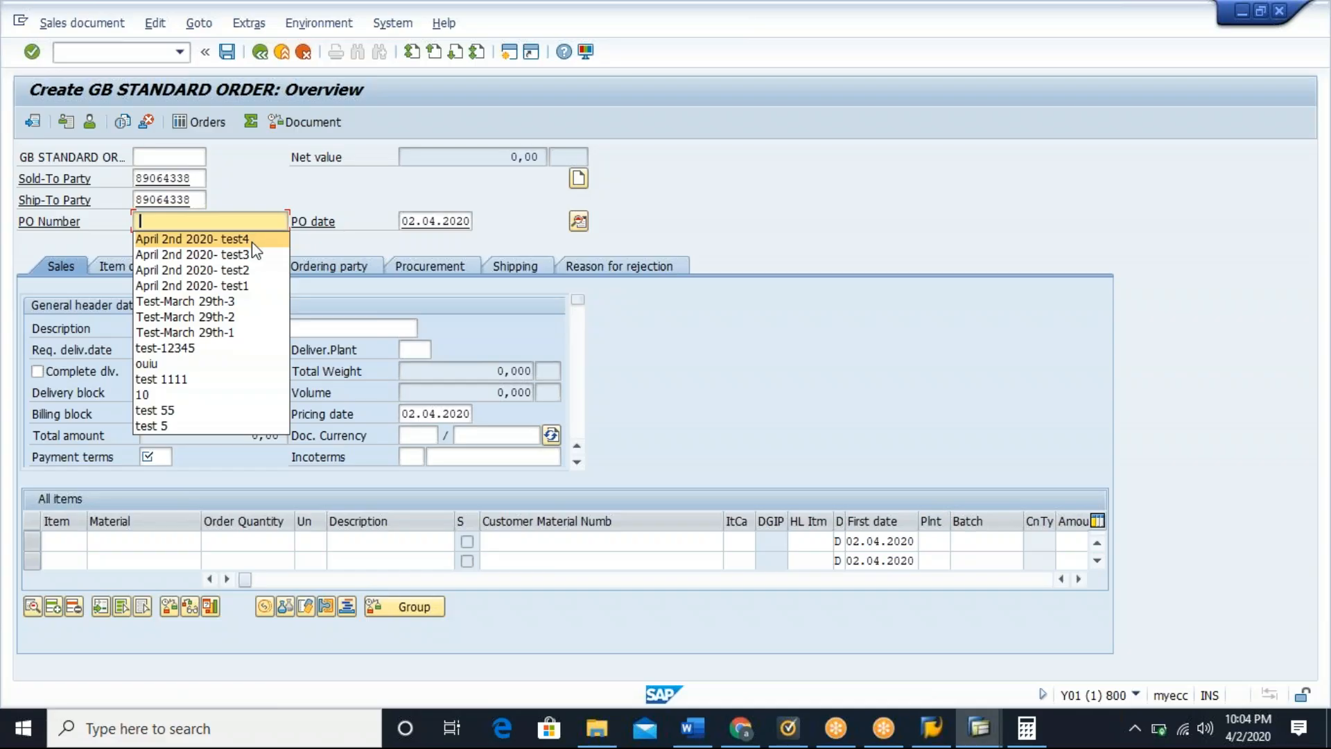
pyautogui.click(253, 239)
pyautogui.press('BackSpace')
pyautogui.write('5')
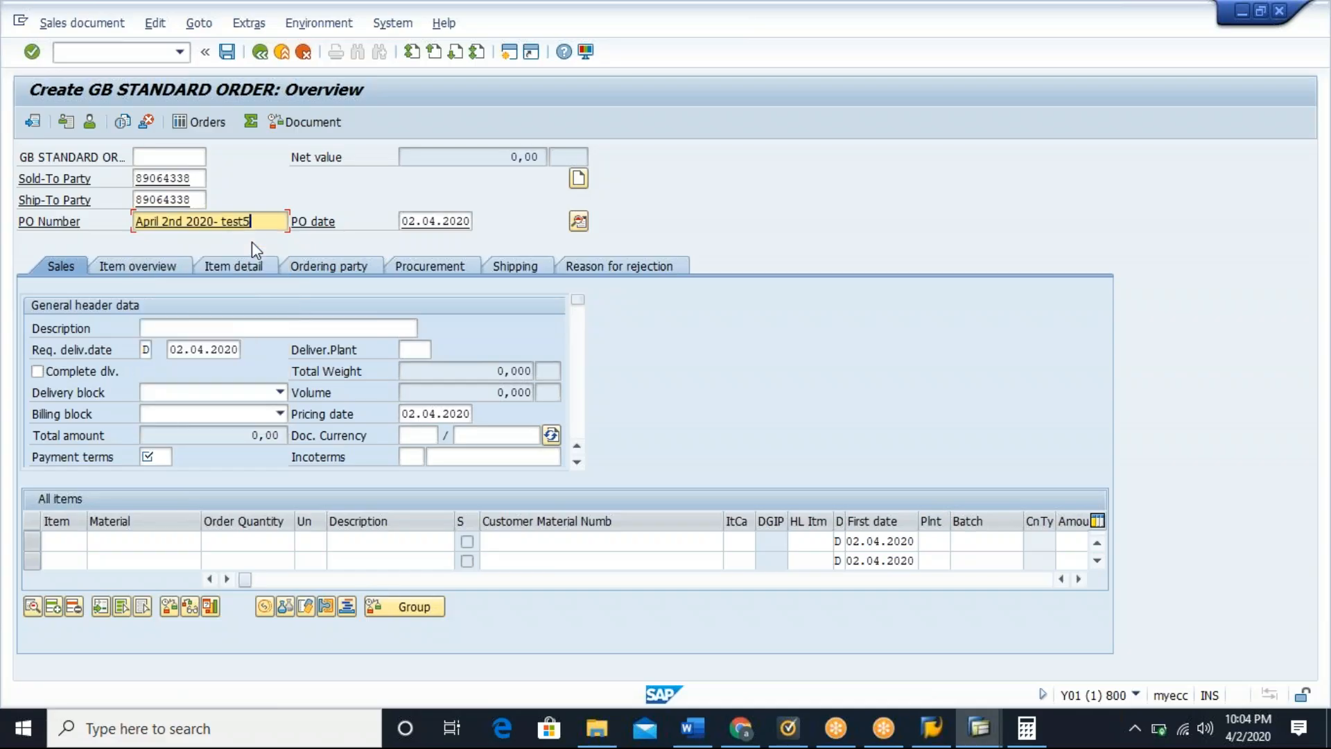
pyautogui.press('Return')
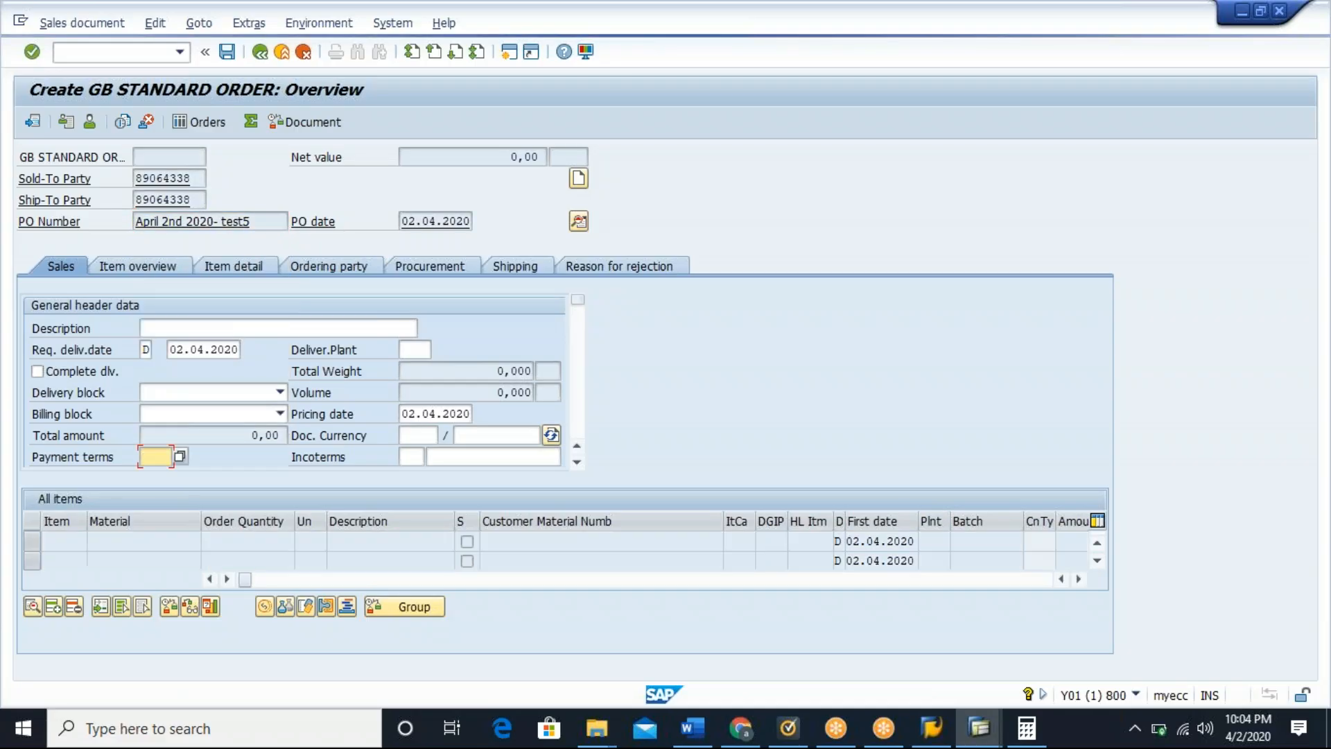
# Step: Dismiss the battery warning, then fill in payment terms 0001 and Incoterms FOB with location FOB in the order header
pyautogui.click(158, 459)
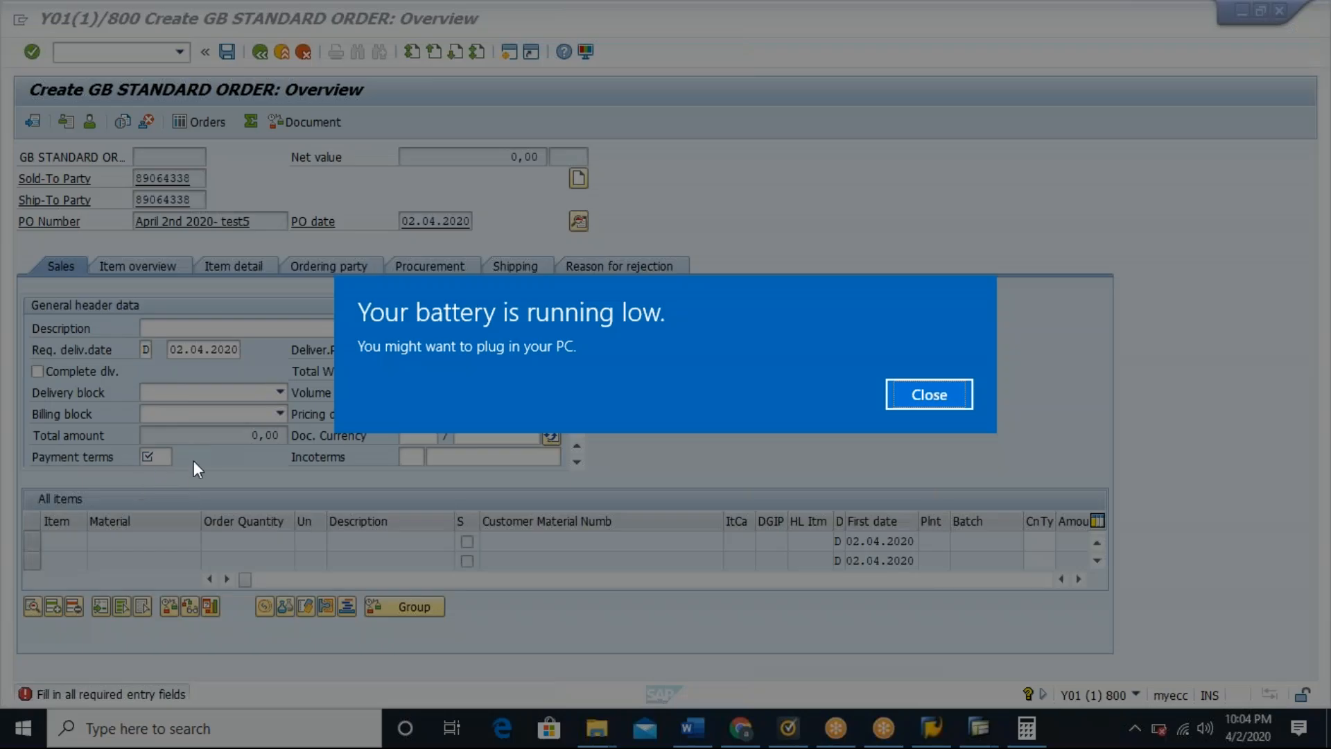
pyautogui.click(913, 397)
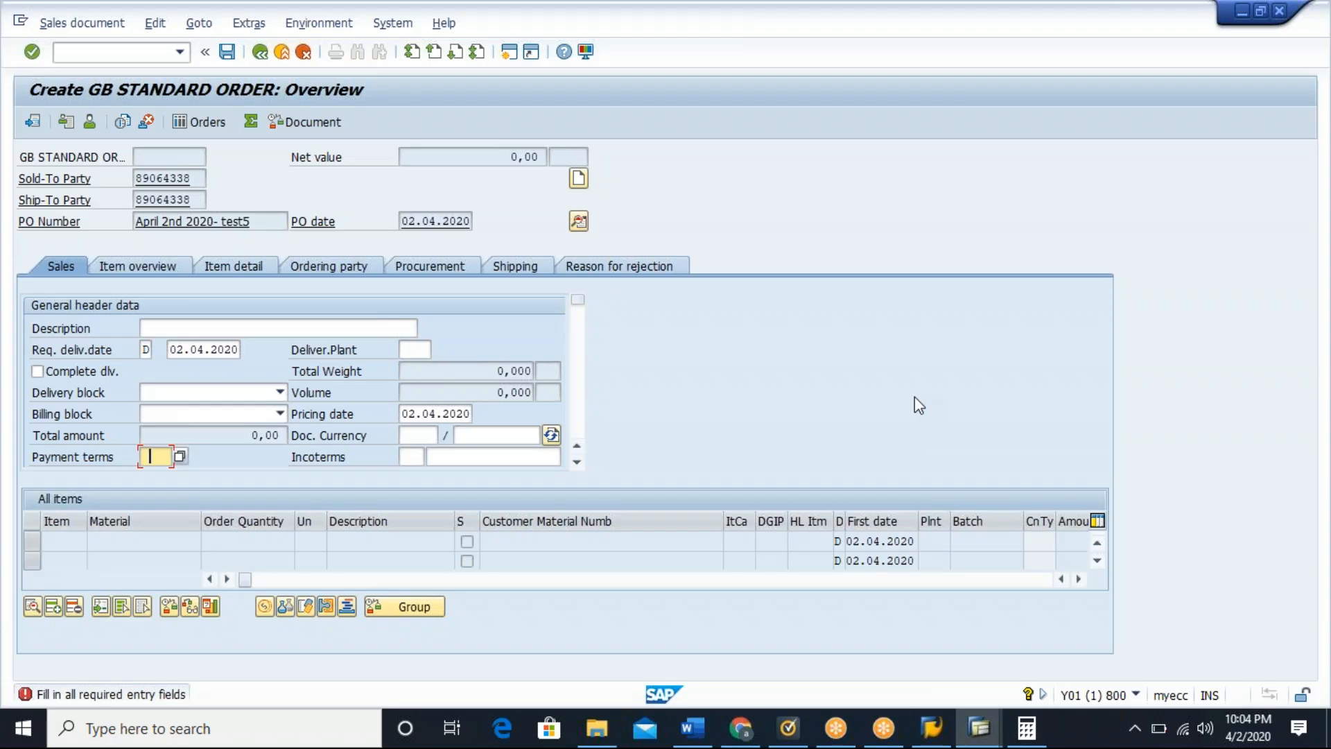
pyautogui.press('BackSpace')
pyautogui.click(156, 476)
pyautogui.click(413, 456)
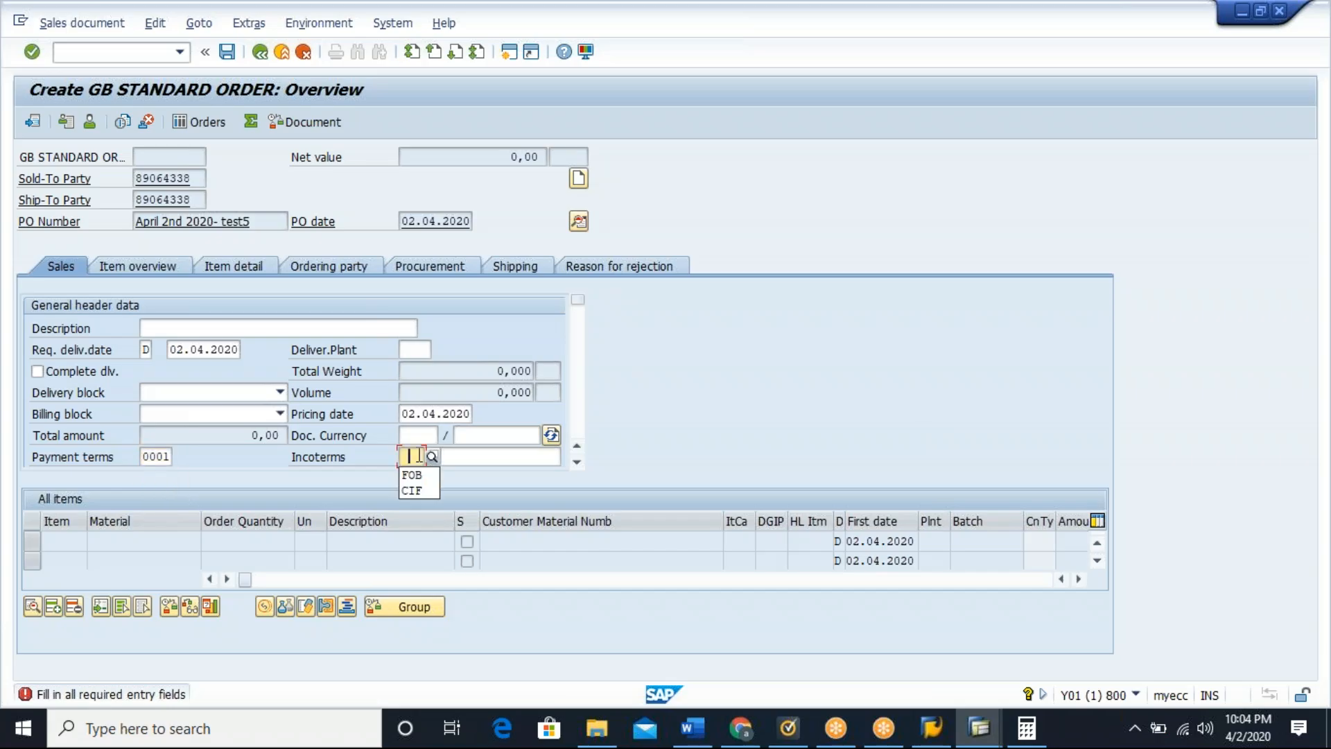
pyautogui.click(412, 475)
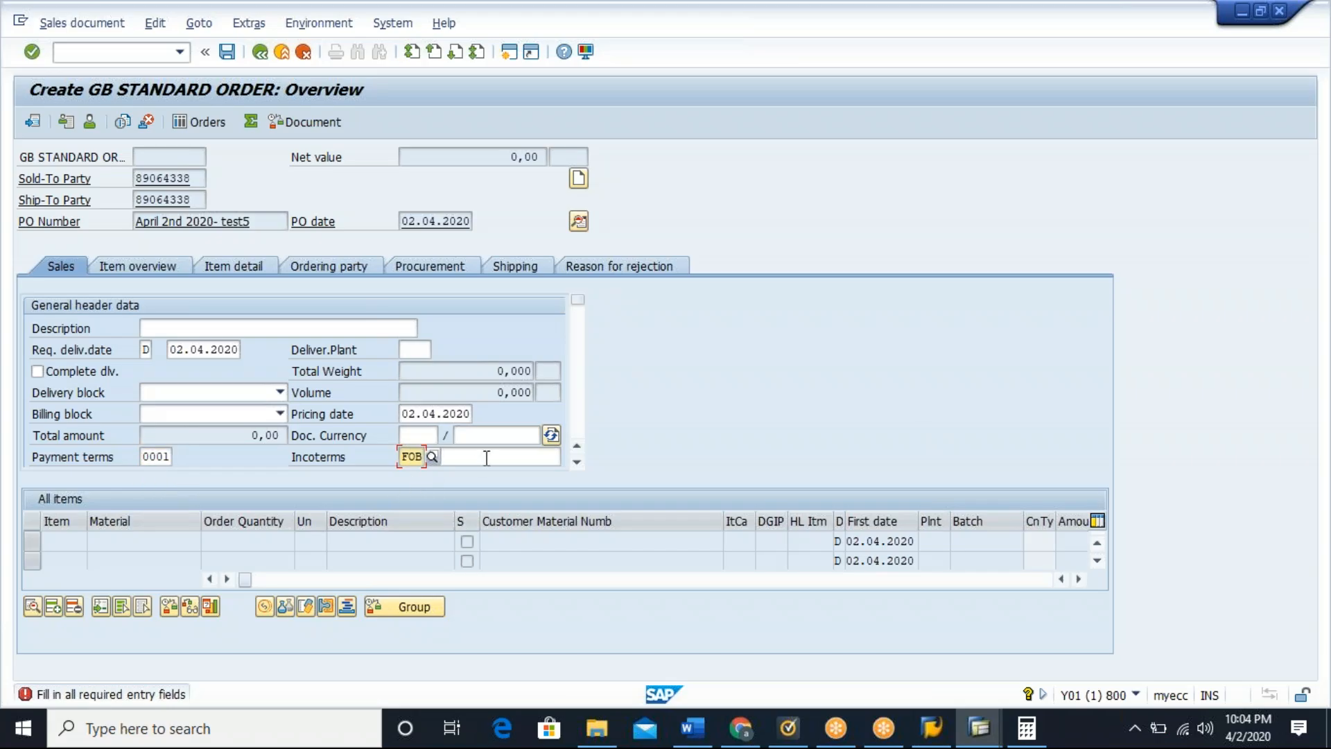
pyautogui.click(487, 458)
pyautogui.click(451, 472)
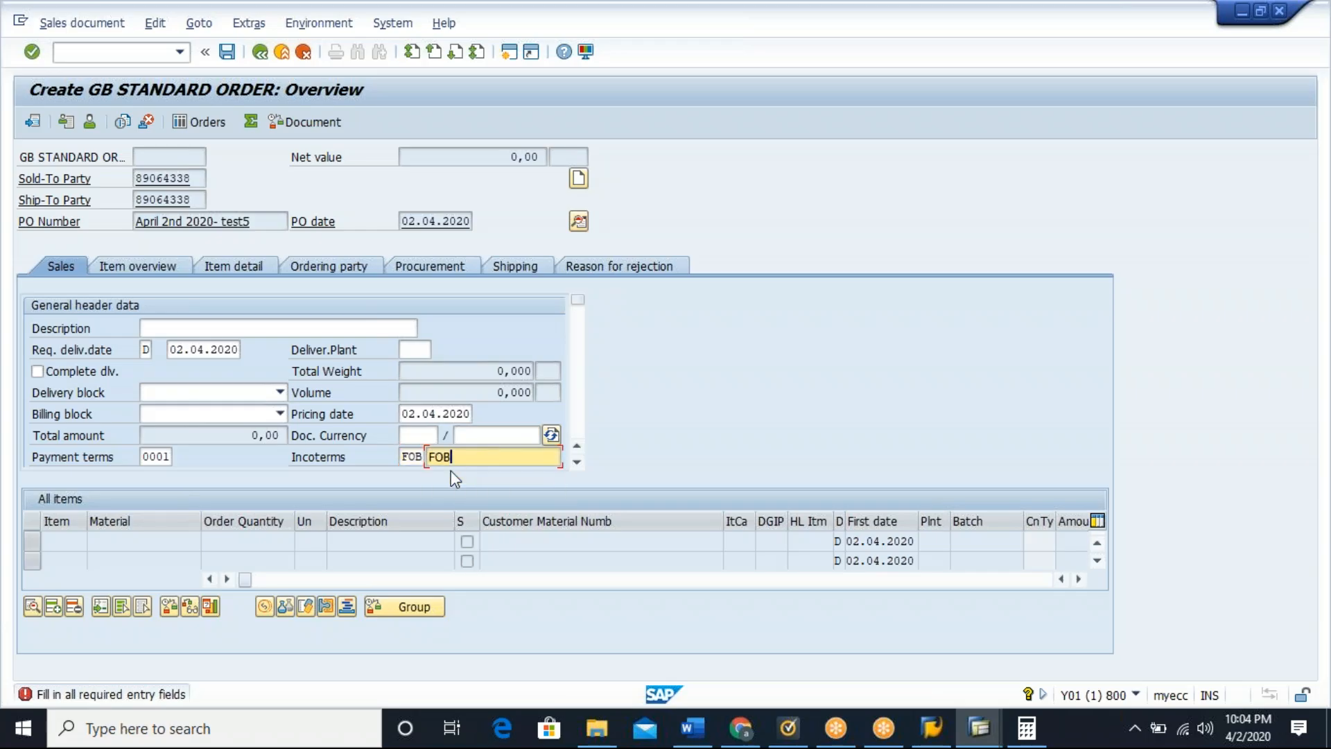
pyautogui.press('Return')
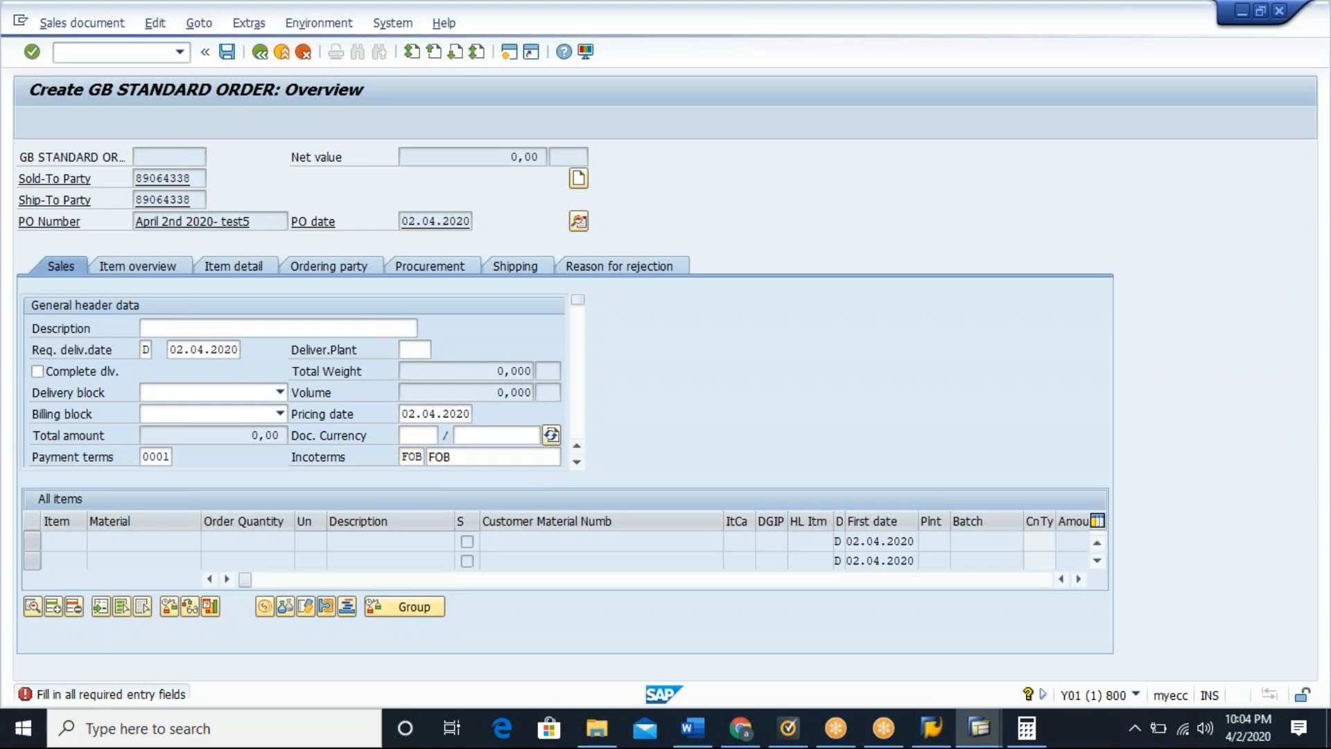
pyautogui.click(467, 544)
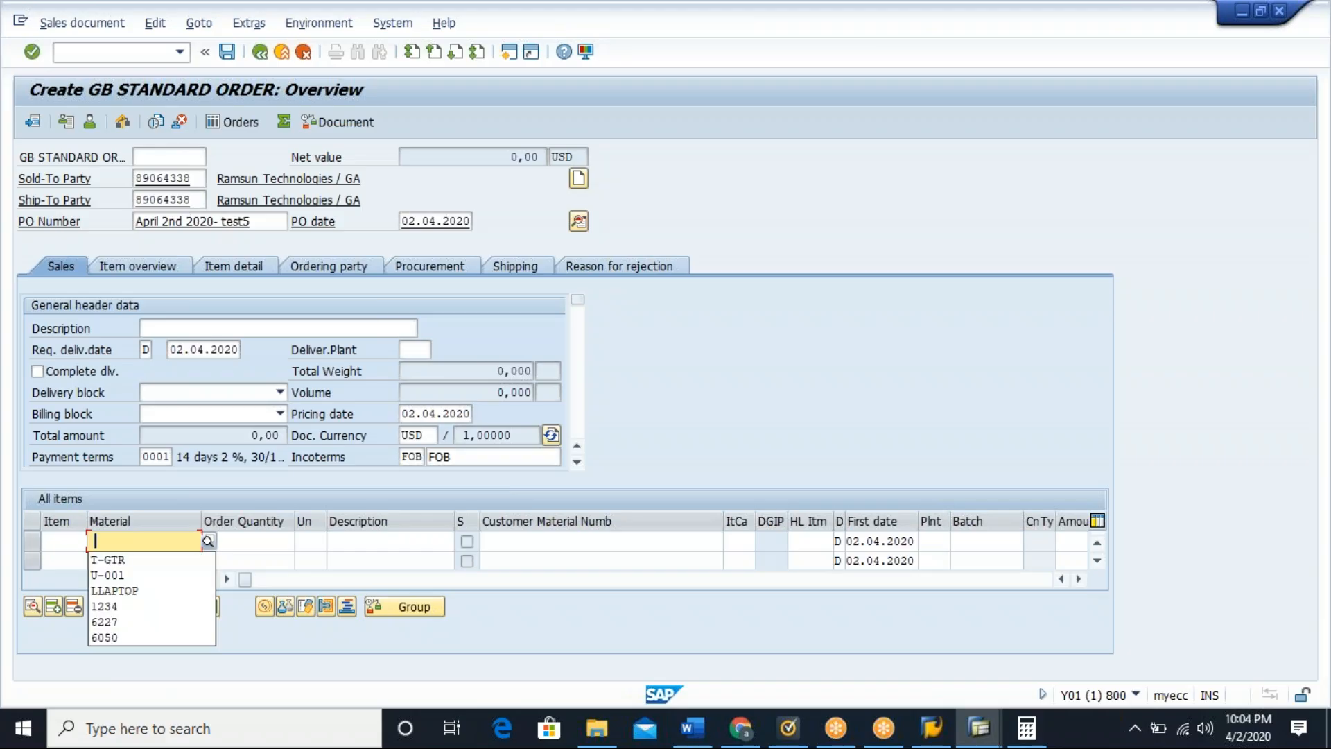
# Step: Add material T-GTR with an order quantity of 10 to the first item line of the sales order
pyautogui.click(108, 559)
pyautogui.click(256, 537)
pyautogui.write('10')
pyautogui.press('Return')
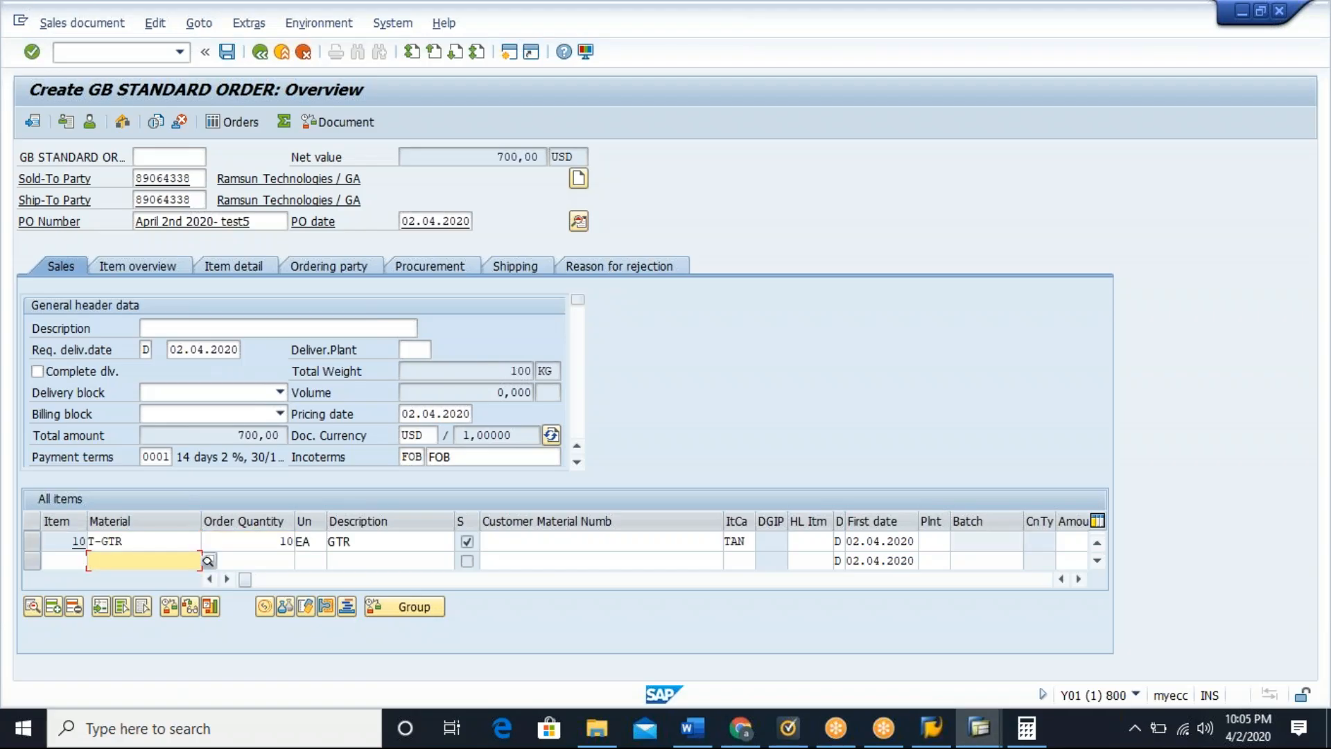
# Step: Examine the T-GTR item's pricing conditions, comparing the PR00 price, K004 material discount and KF00 freight with the net value
pyautogui.doubleClick(169, 540)
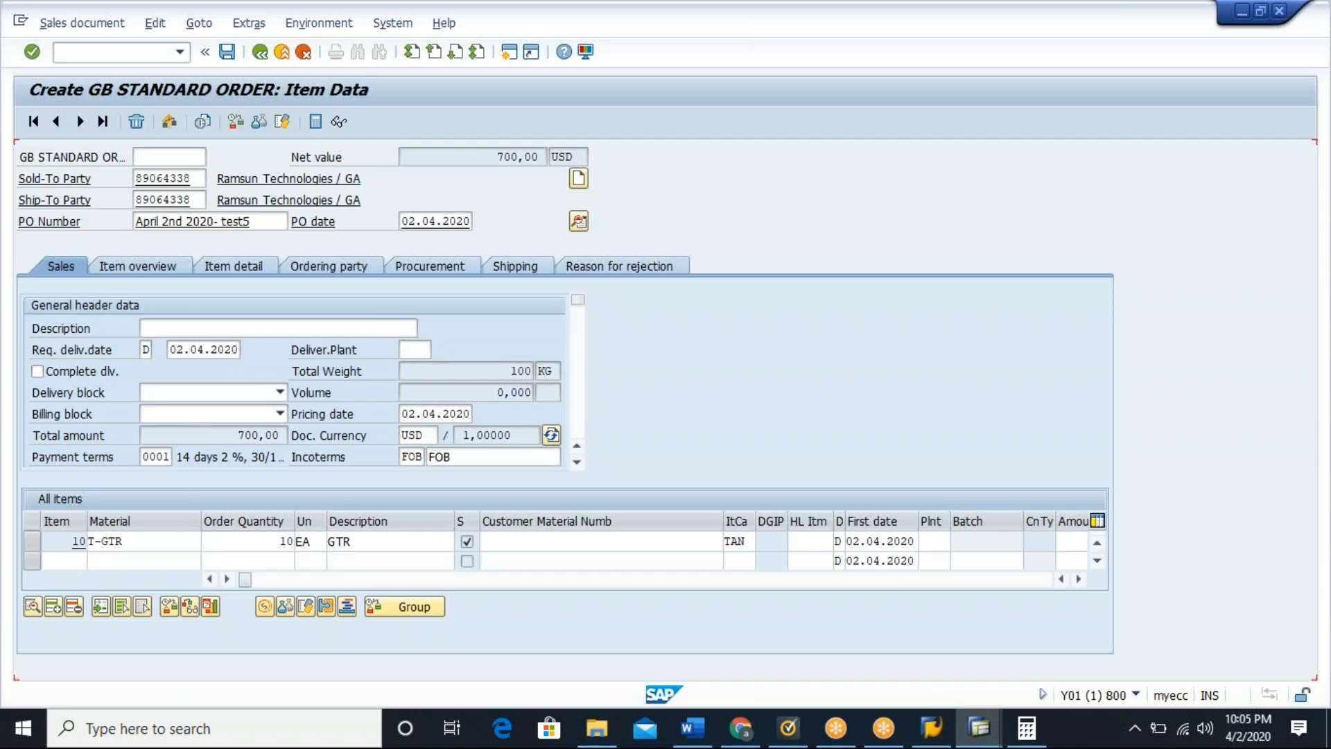
pyautogui.click(408, 218)
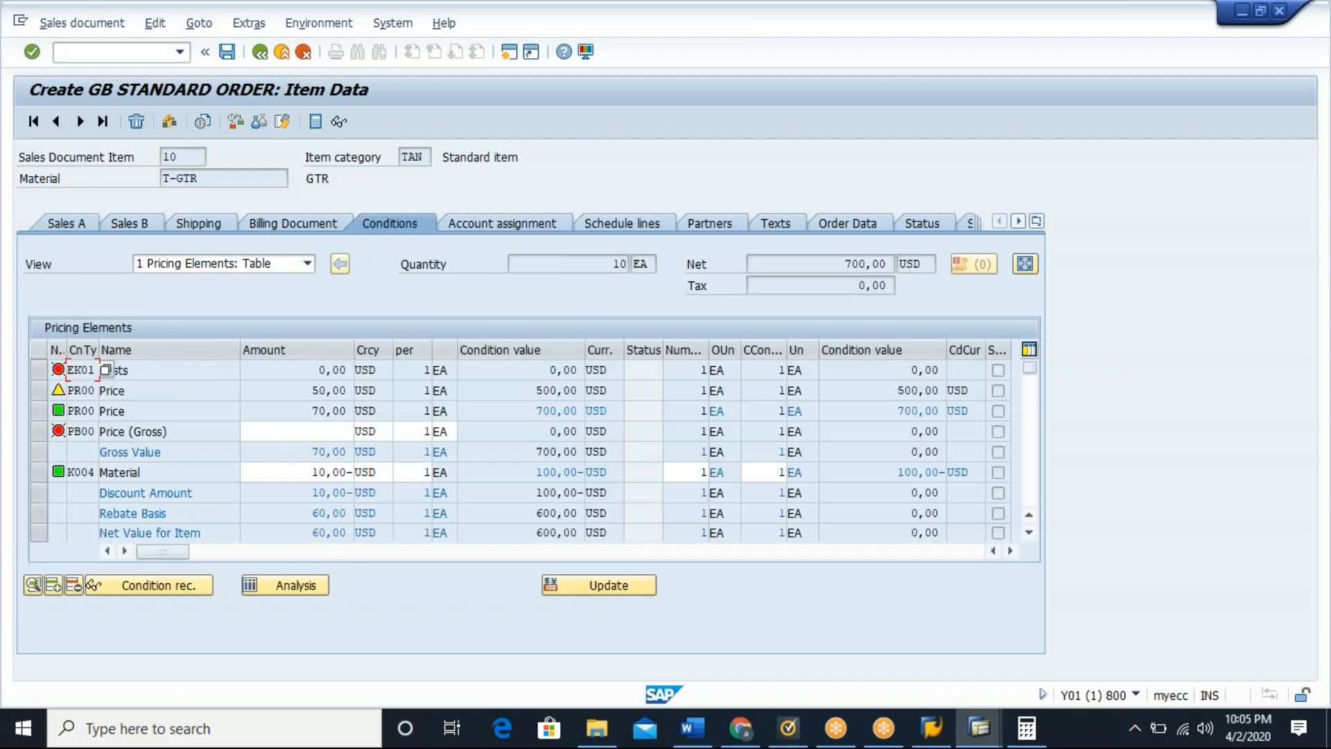
pyautogui.click(39, 412)
pyautogui.click(39, 474)
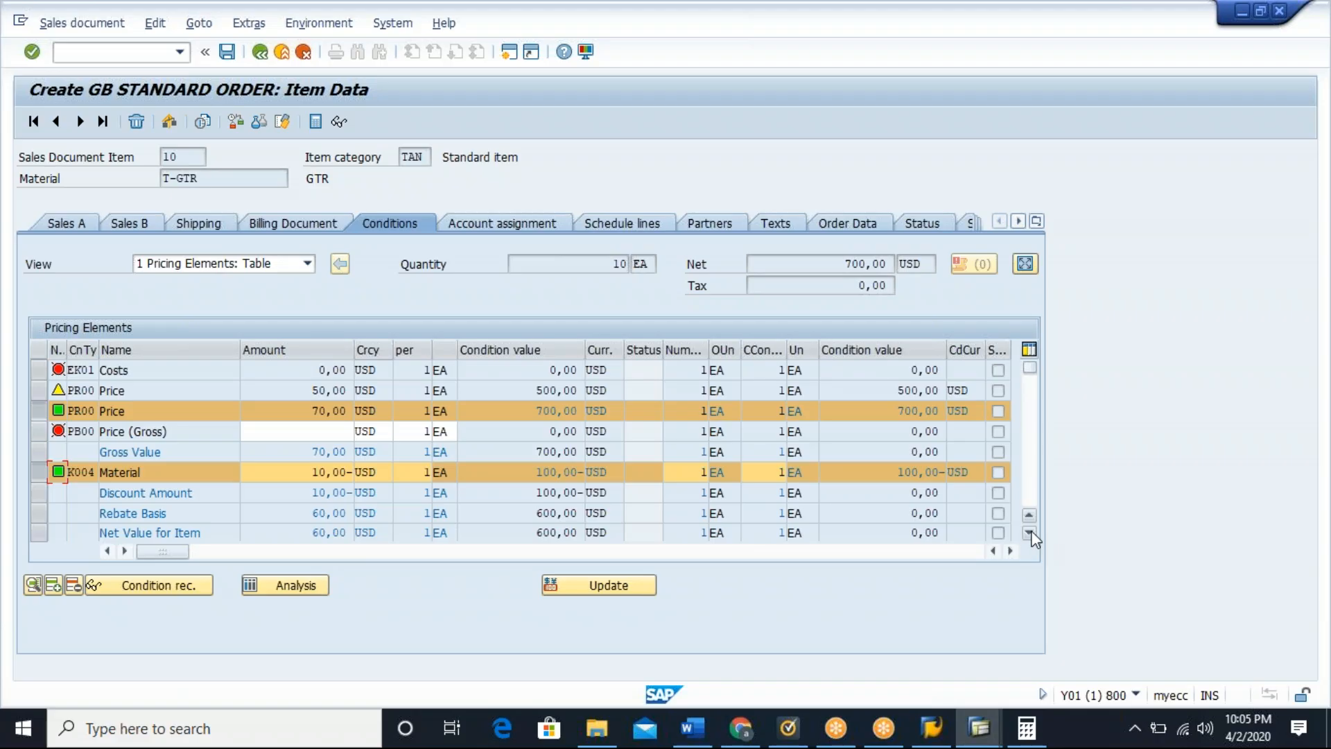
pyautogui.click(515, 411)
pyautogui.click(538, 513)
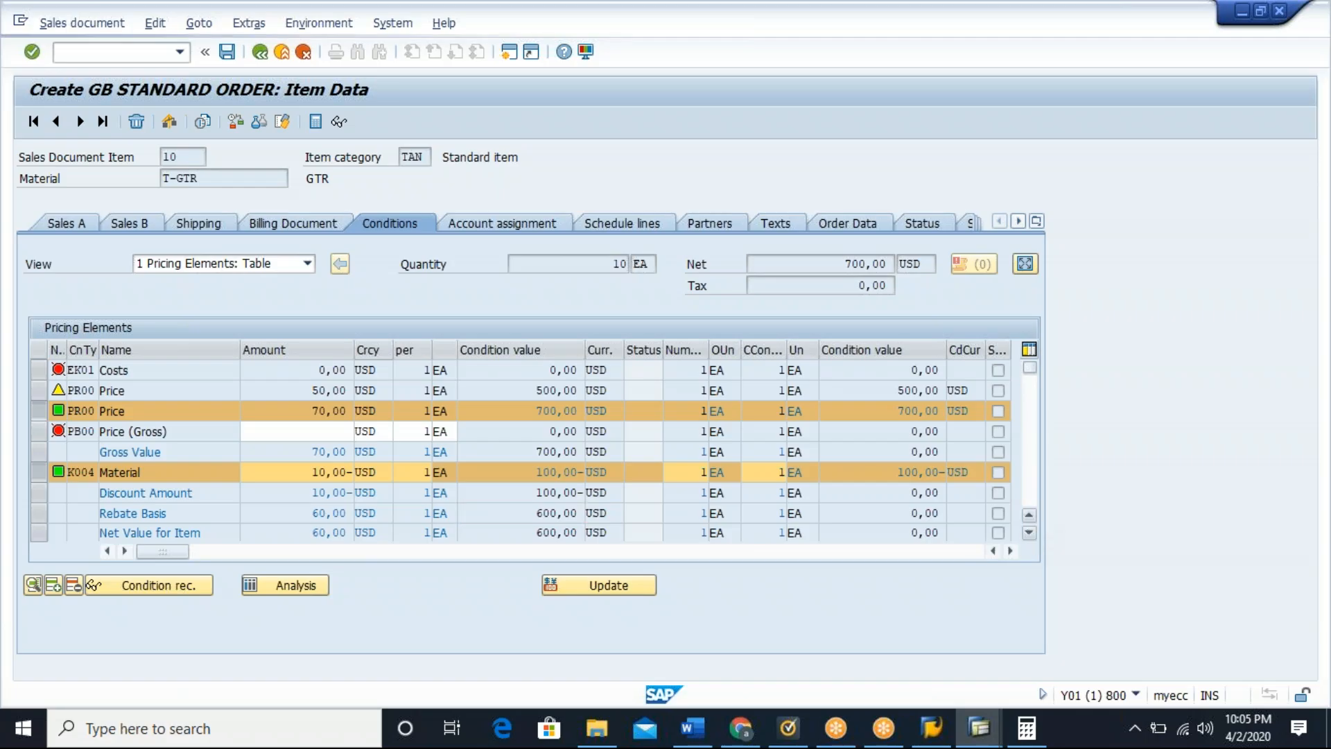
pyautogui.click(1029, 532)
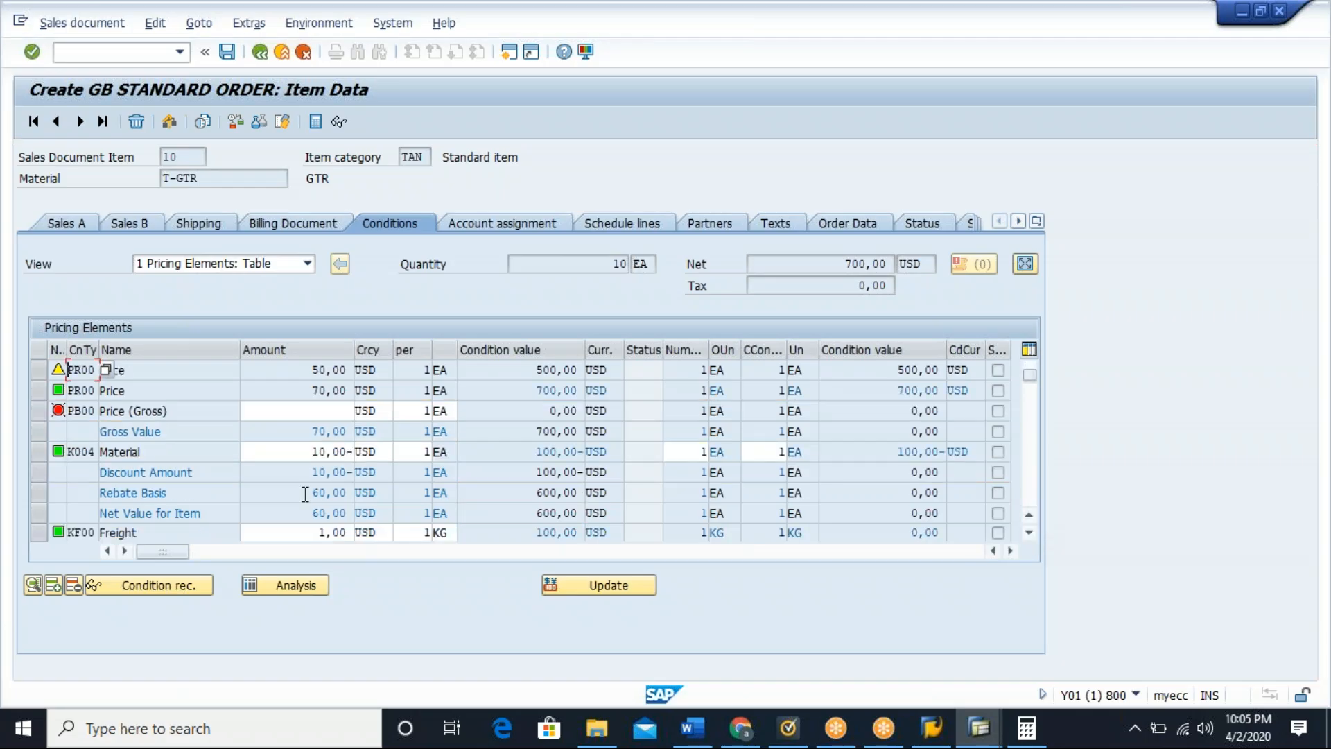
pyautogui.click(288, 532)
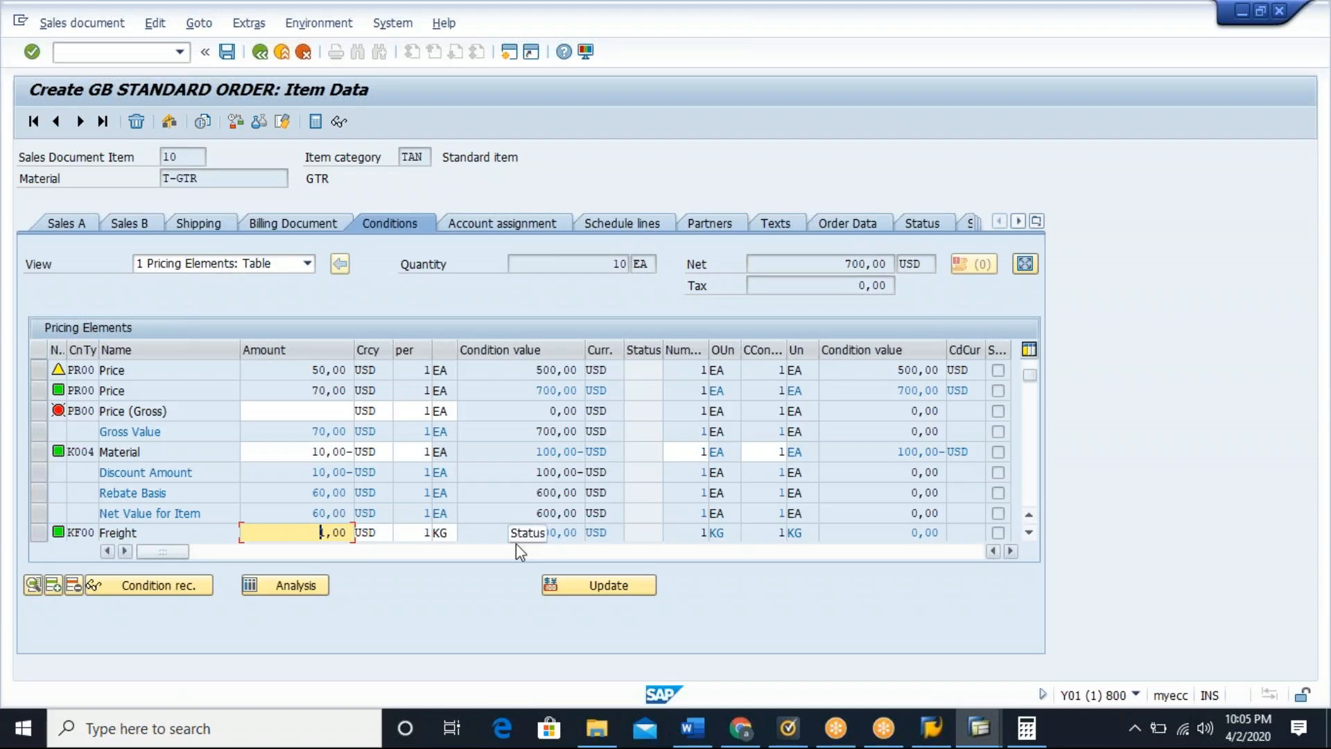
pyautogui.click(828, 264)
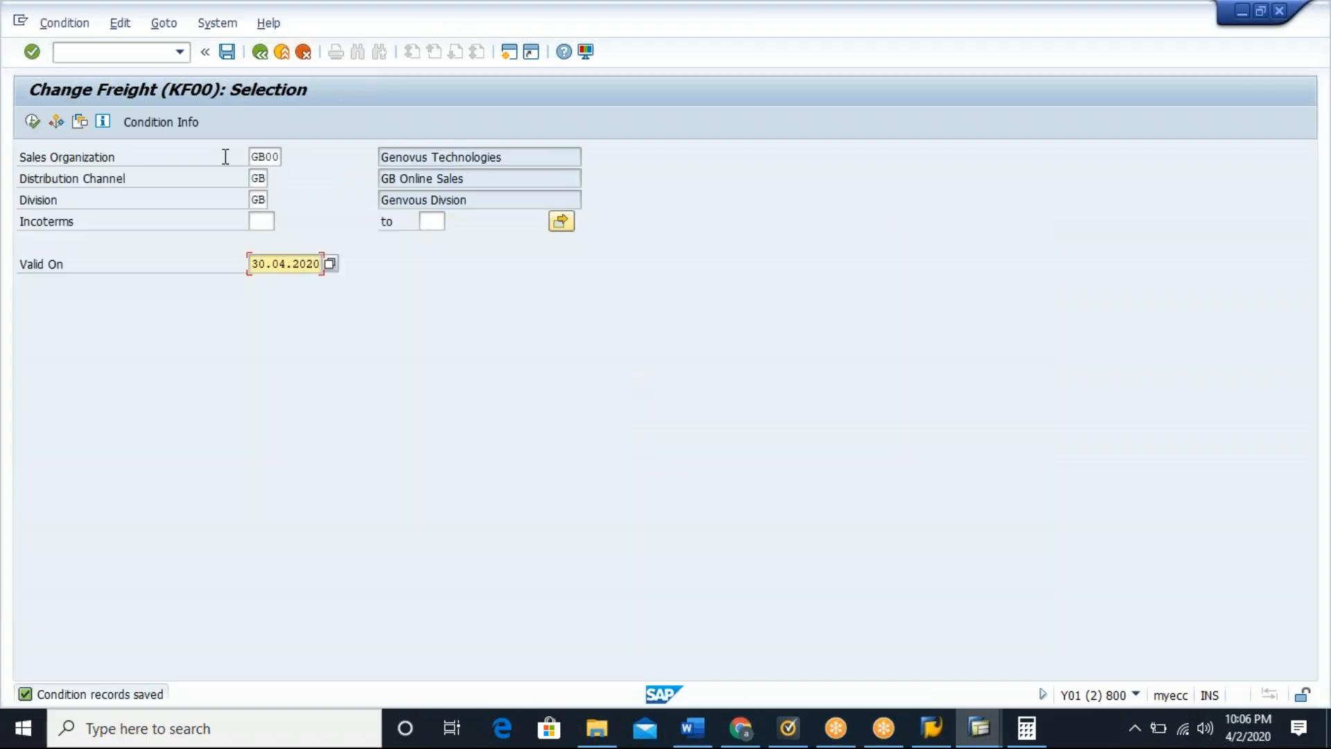
# Step: In the other session, run transaction /nvk11 for condition type KF00 and view the fast entry for key combination Incoterms (Parts 1+2)
pyautogui.click(144, 52)
pyautogui.write('/nvk')
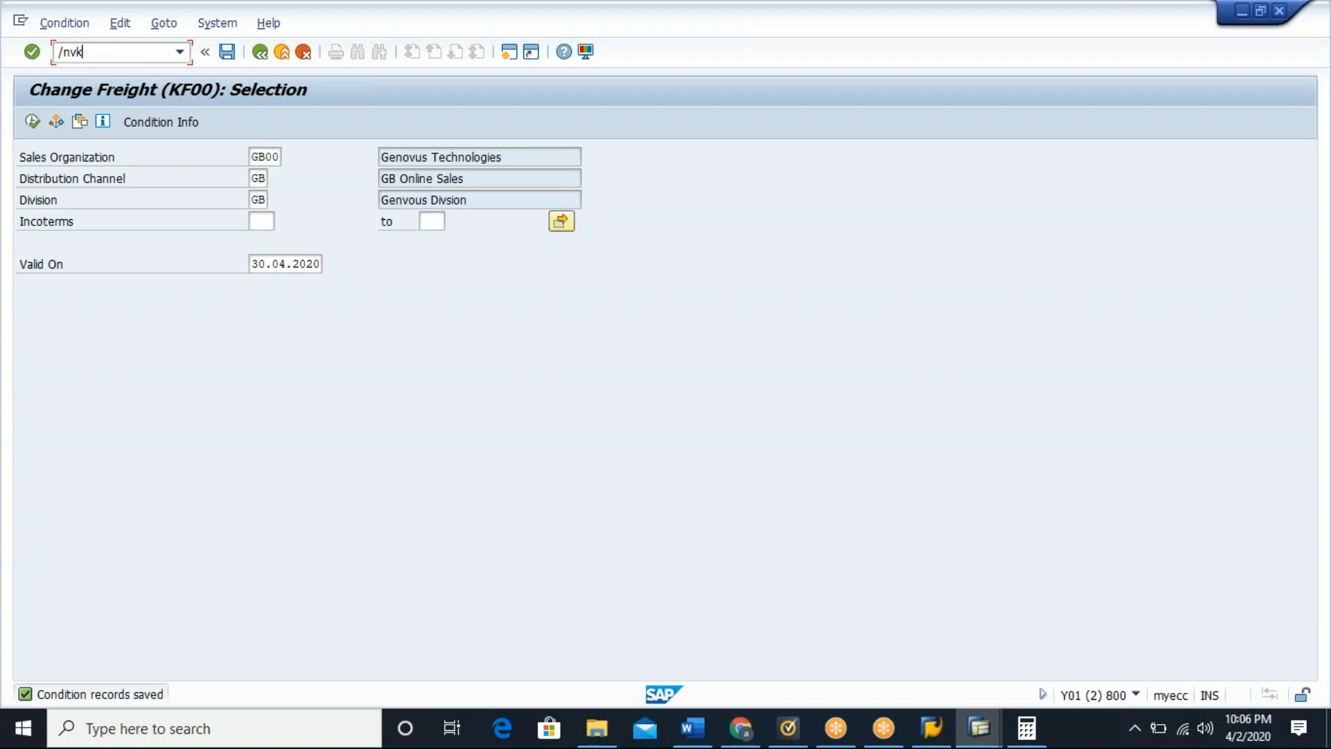
pyautogui.write('11')
pyautogui.press('Return')
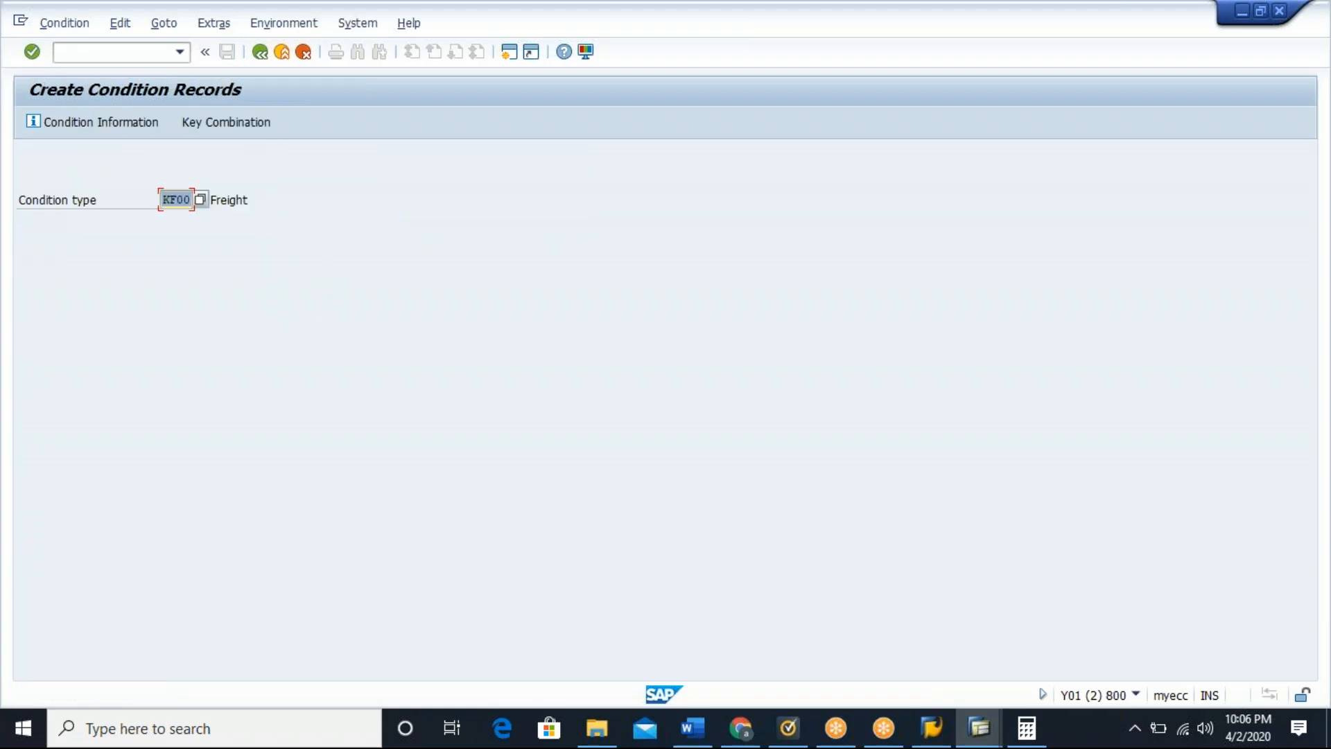
pyautogui.press('Return')
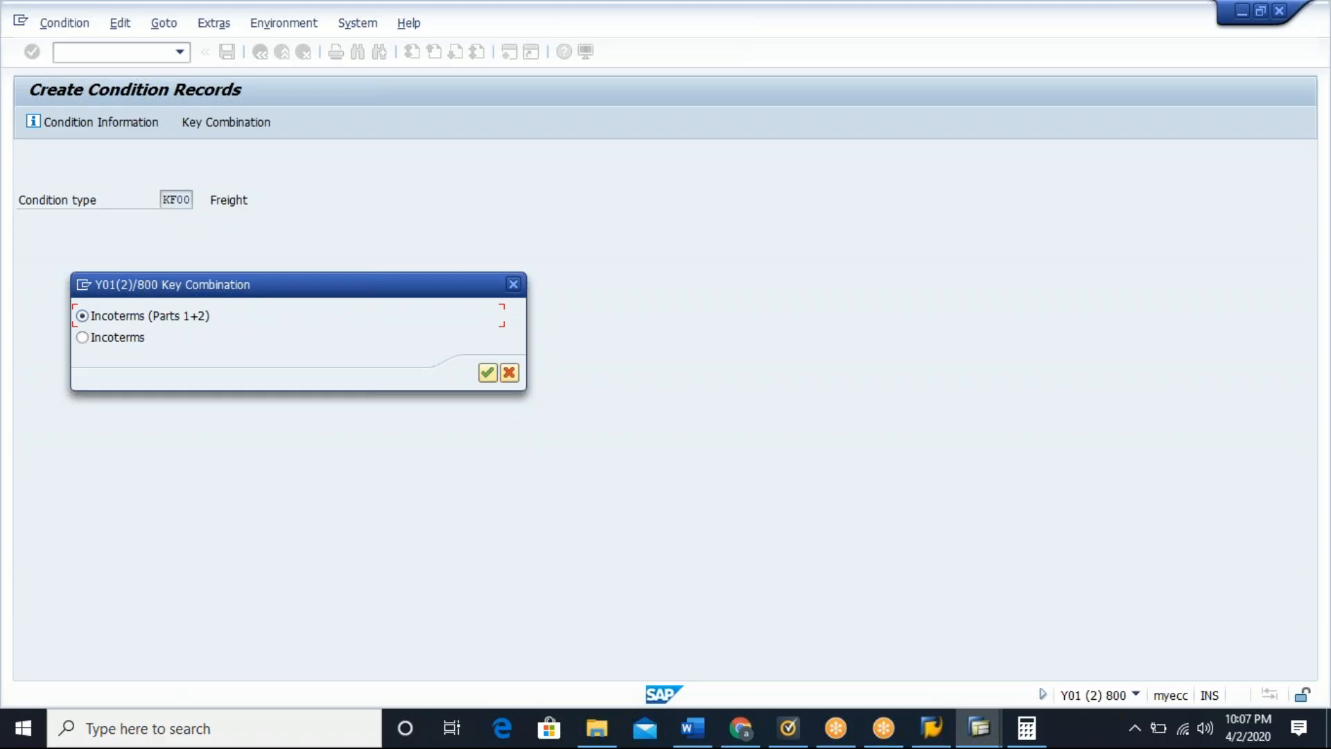
pyautogui.click(488, 374)
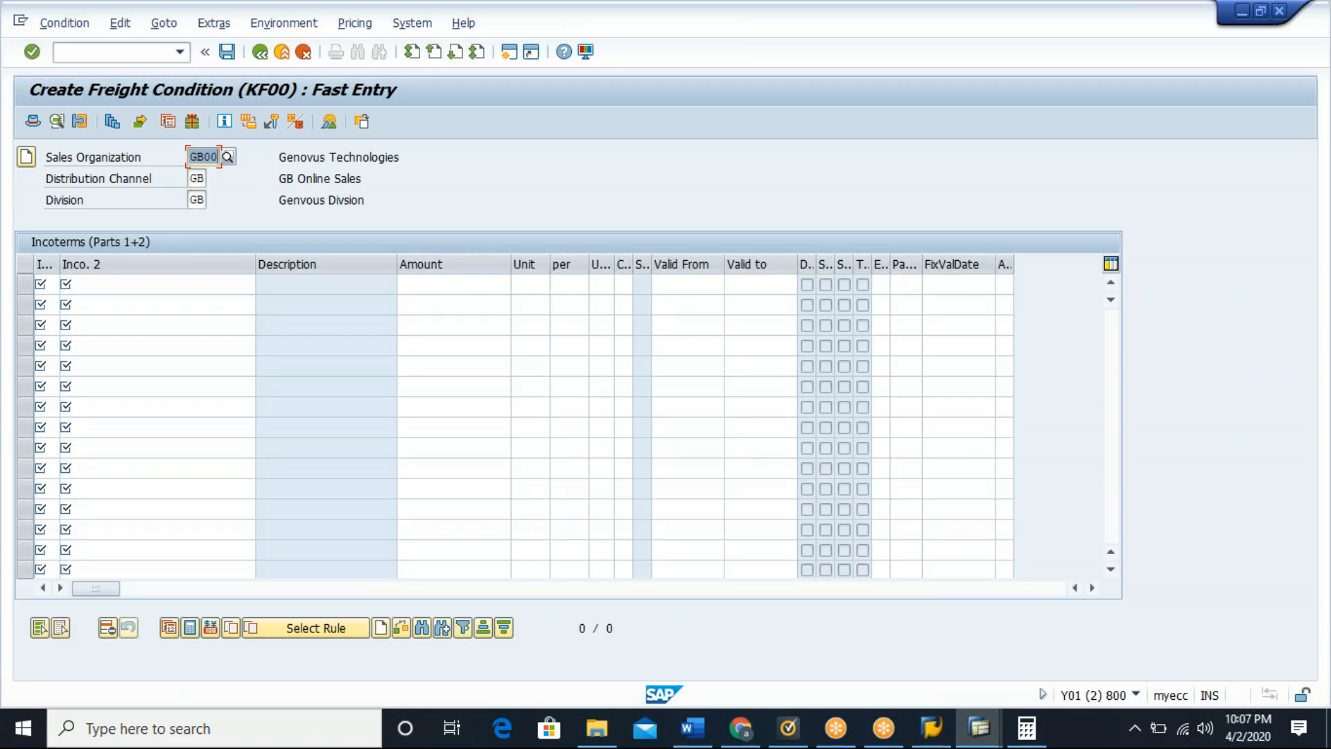
# Step: Leave the freight condition entry and display the SAP Customizing Implementation Guide with transaction /nspro
pyautogui.click(95, 50)
pyautogui.write('/nspro')
pyautogui.press('Return')
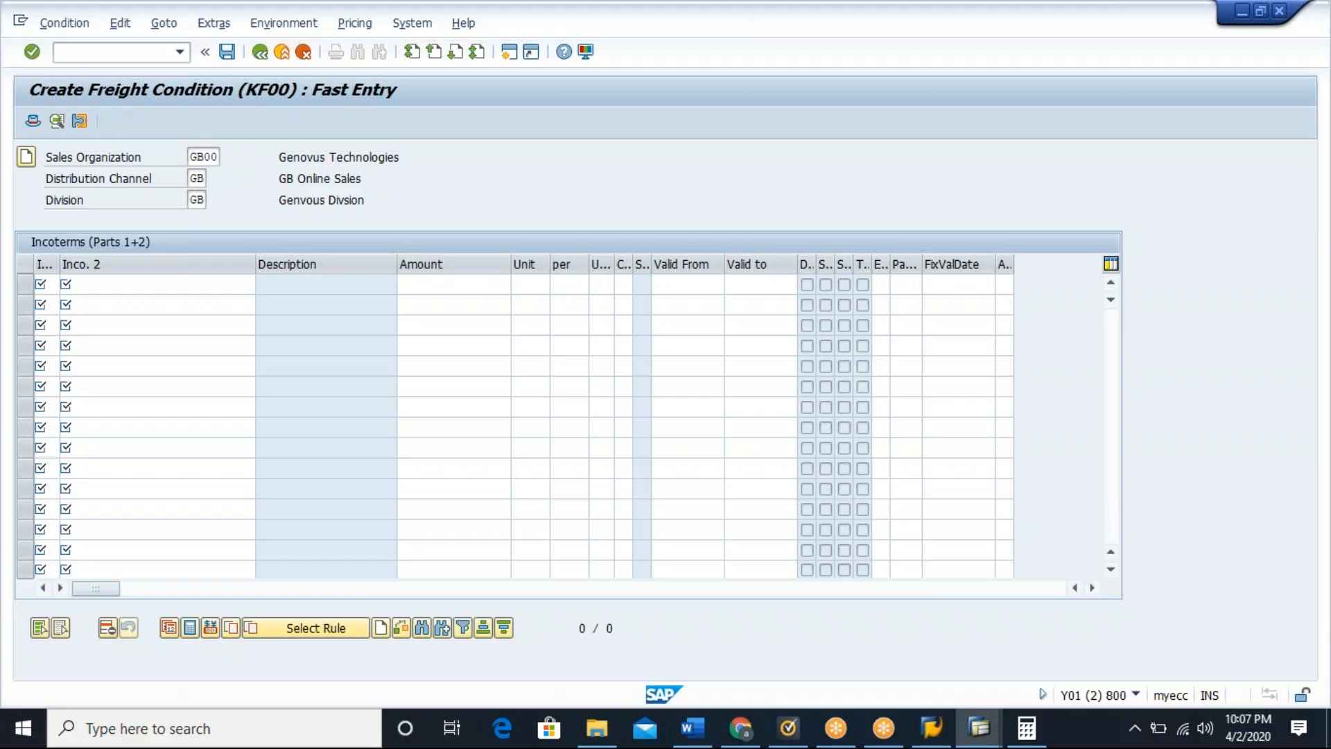
pyautogui.click(94, 119)
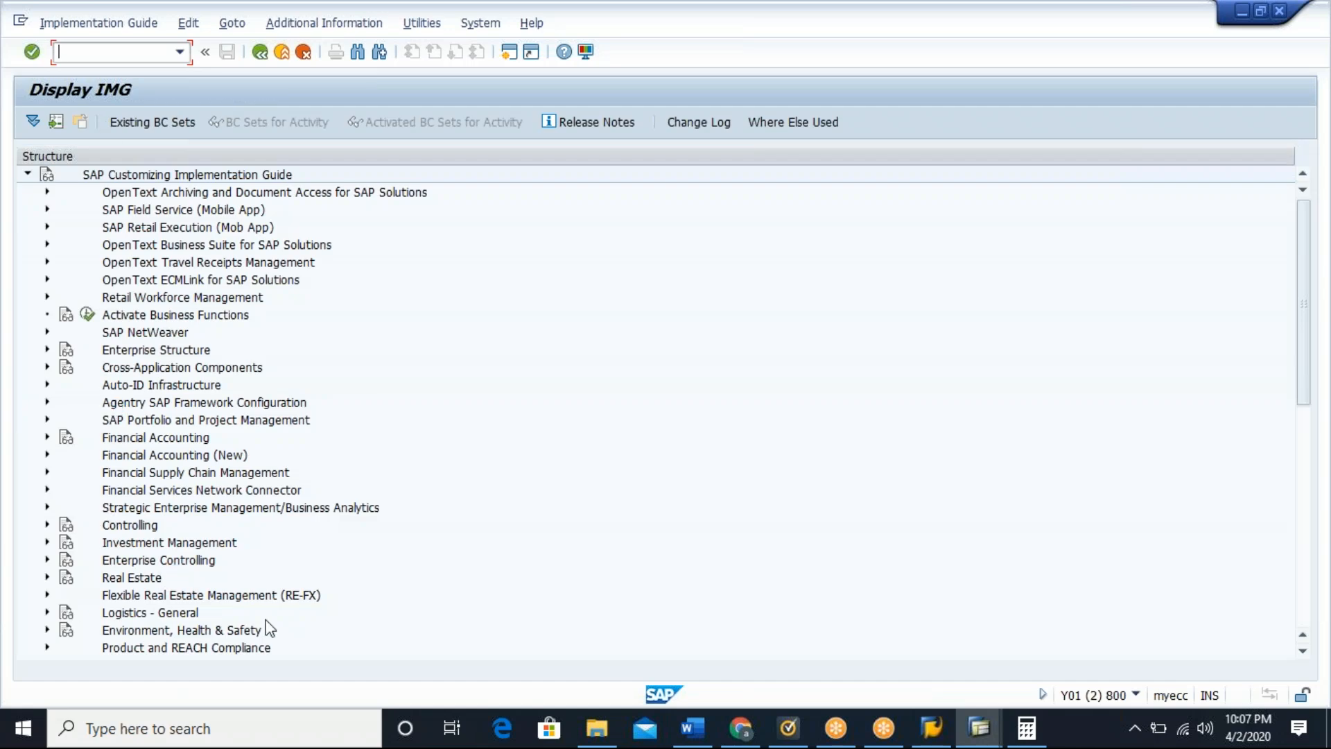
# Step: Under Sales and Distribution, Basic Functions, Pricing, Pricing Control, run Define Condition Types with the activity Maintain Condition Types
pyautogui.click(1309, 522)
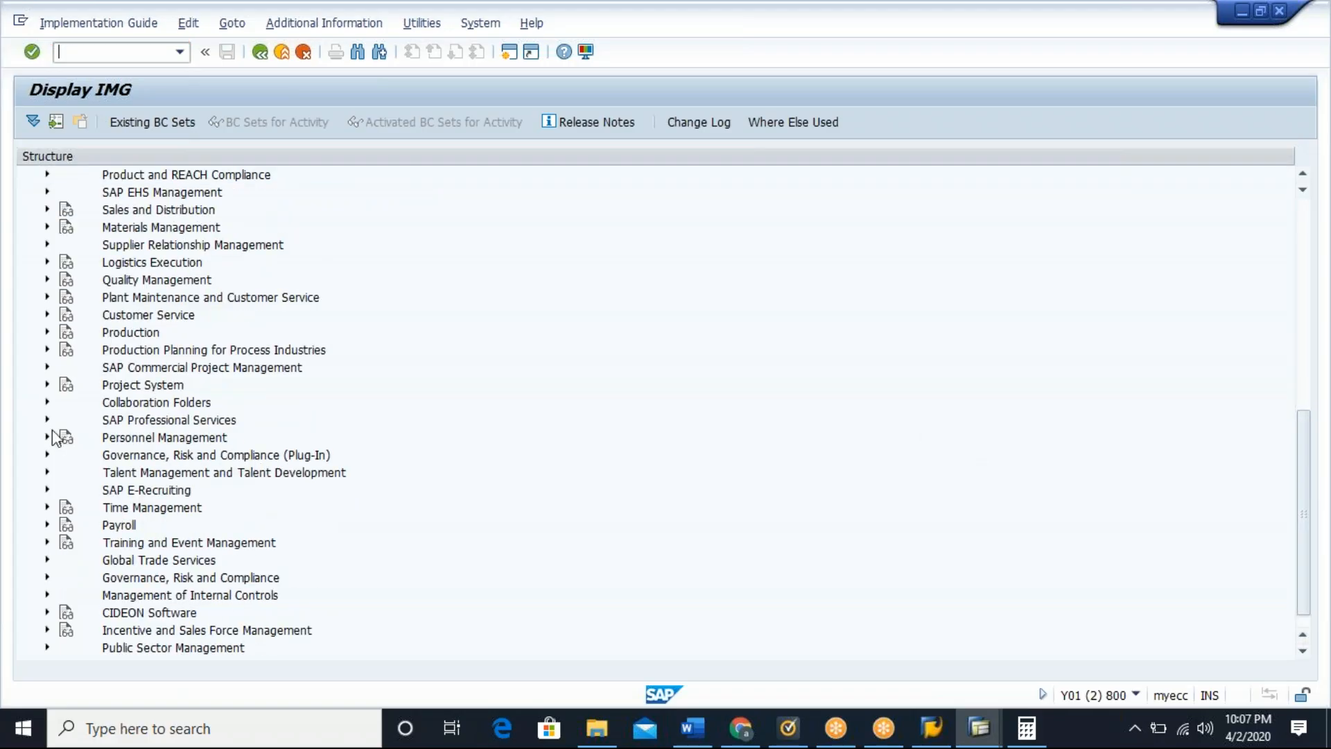
pyautogui.click(47, 209)
pyautogui.click(67, 245)
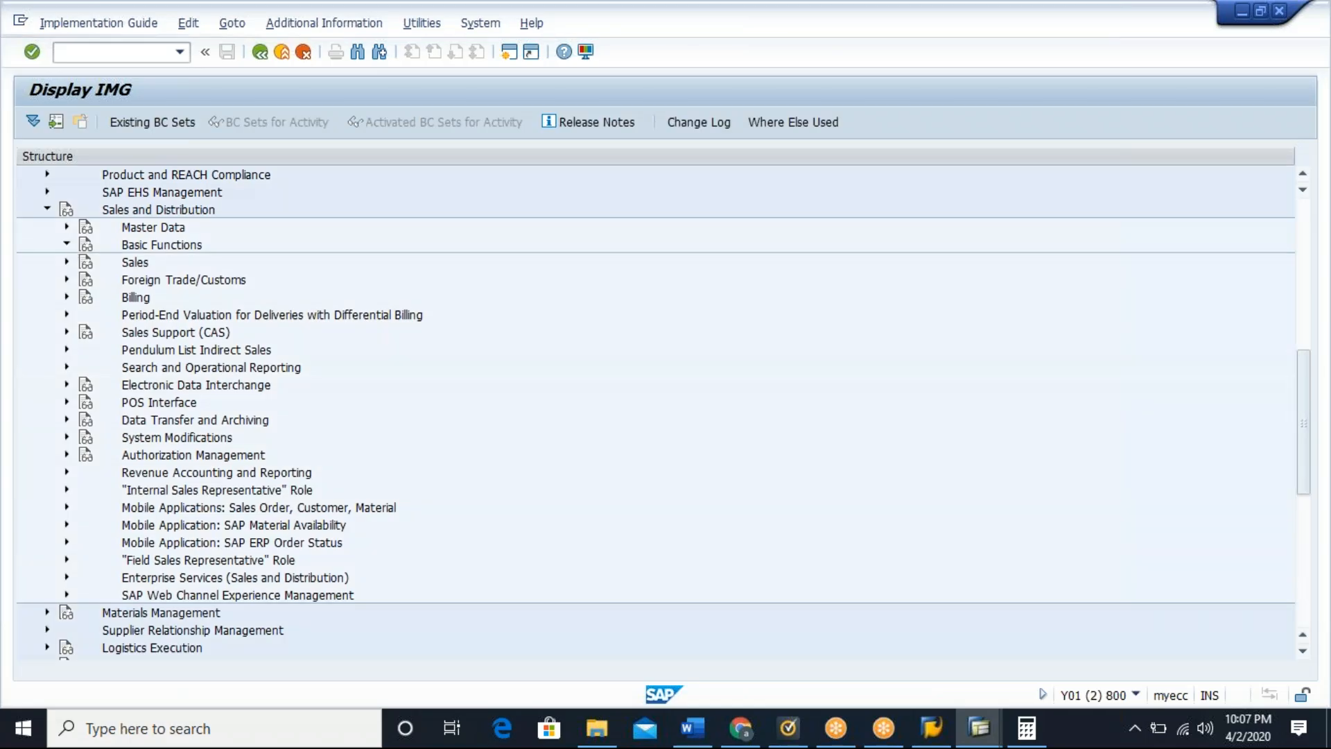
pyautogui.click(87, 244)
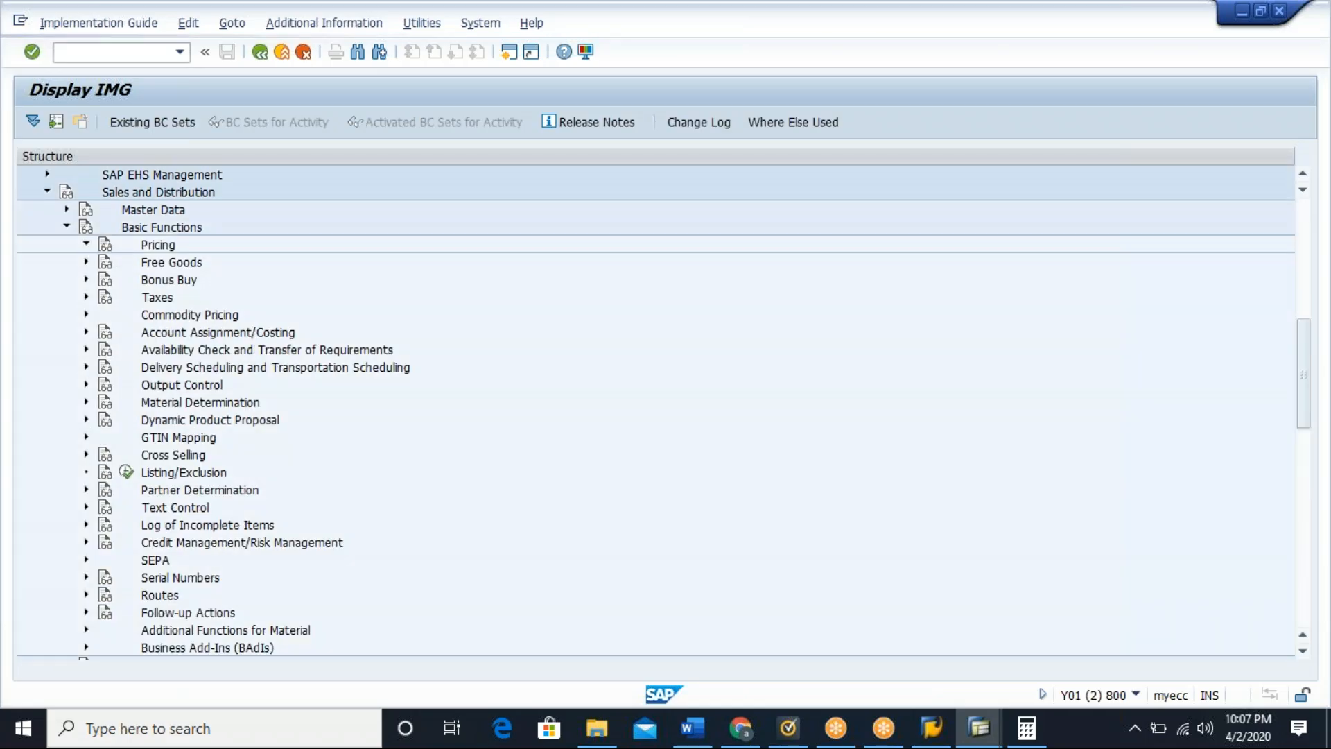
pyautogui.click(106, 261)
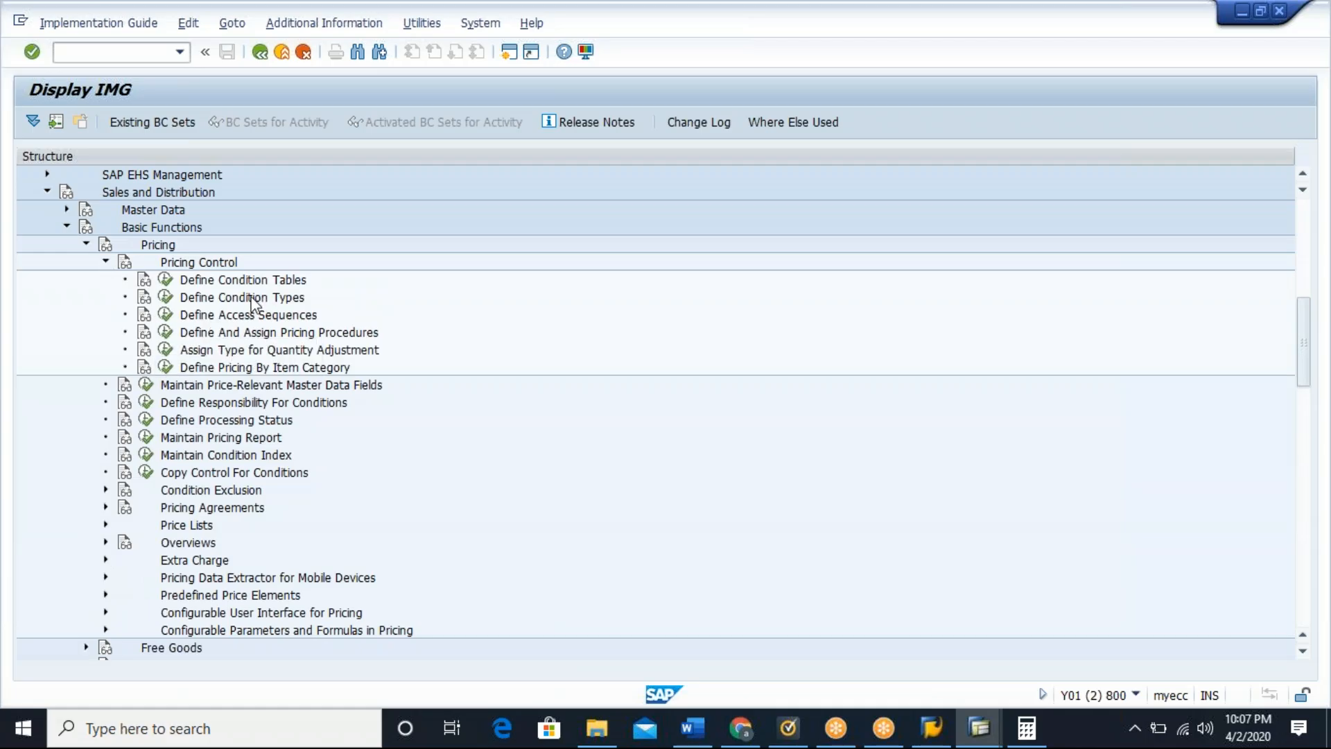
pyautogui.click(166, 297)
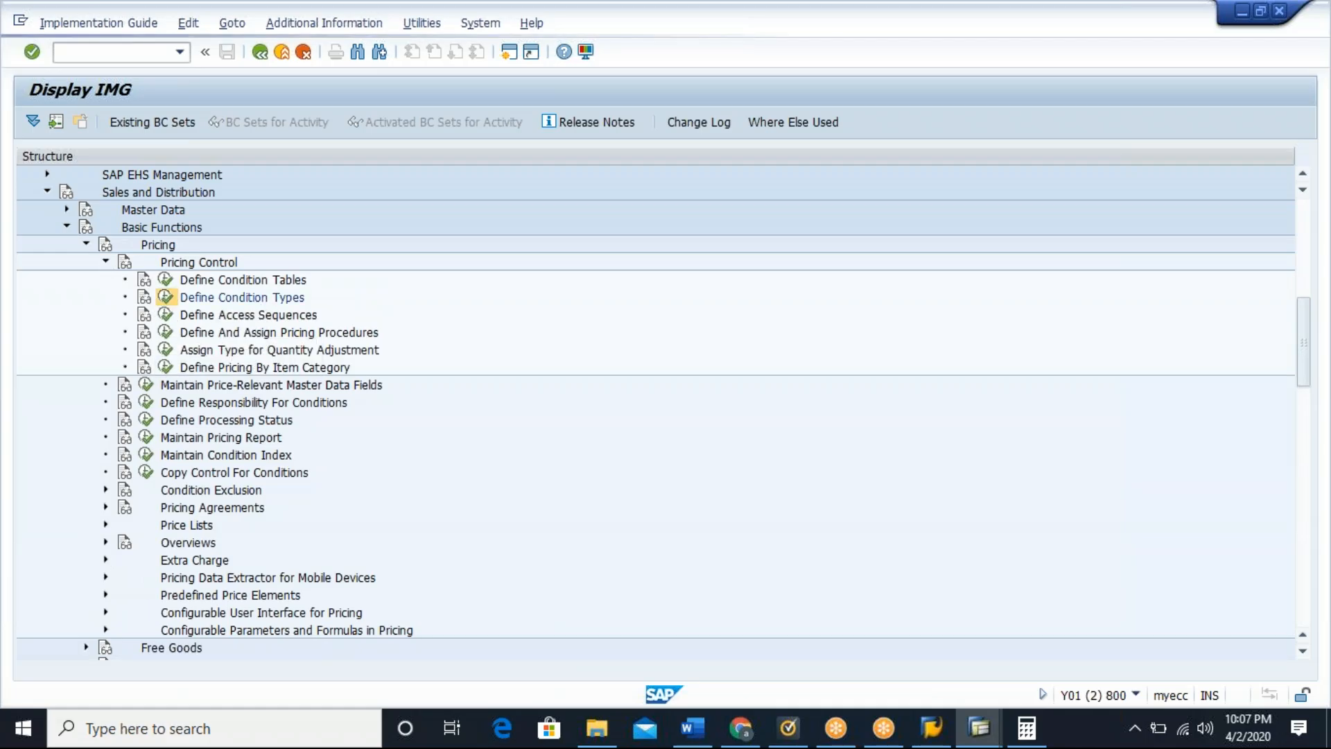
pyautogui.doubleClick(142, 228)
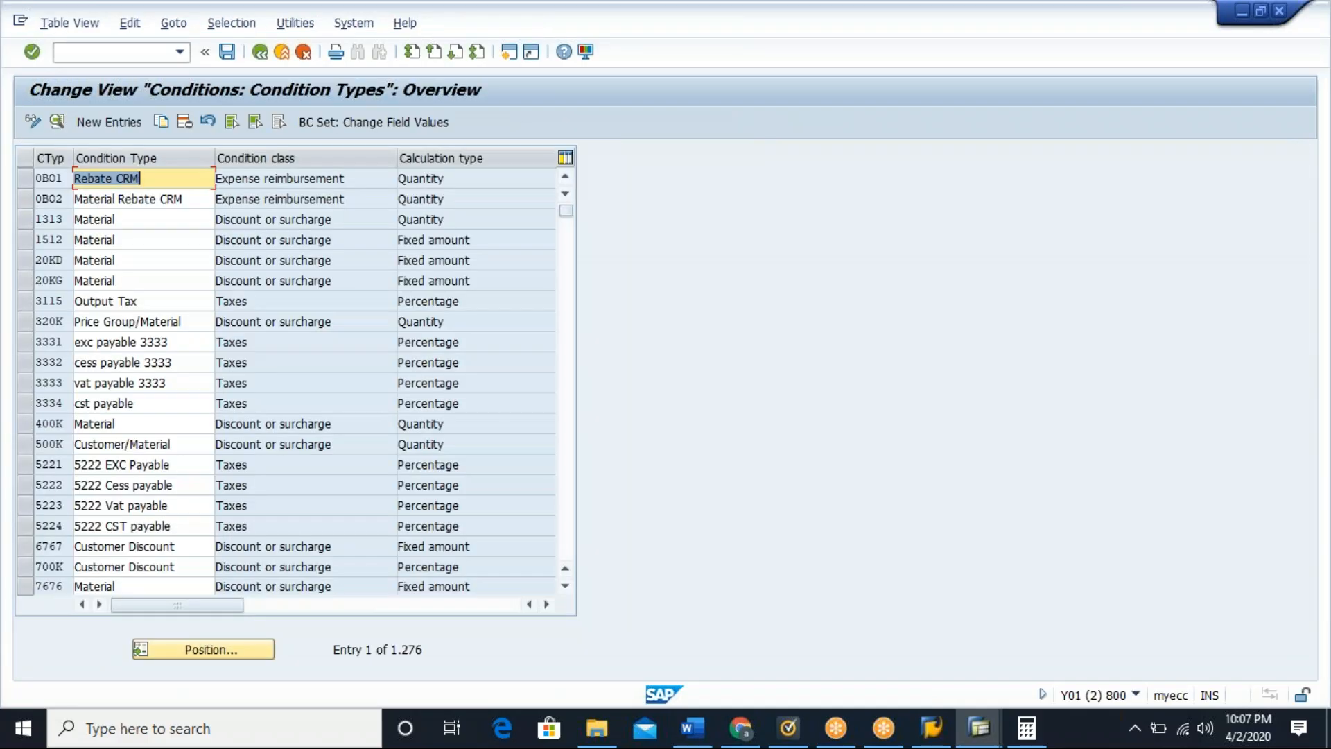
# Step: Locate condition type KF00, display its details and check its assigned access sequence
pyautogui.click(182, 653)
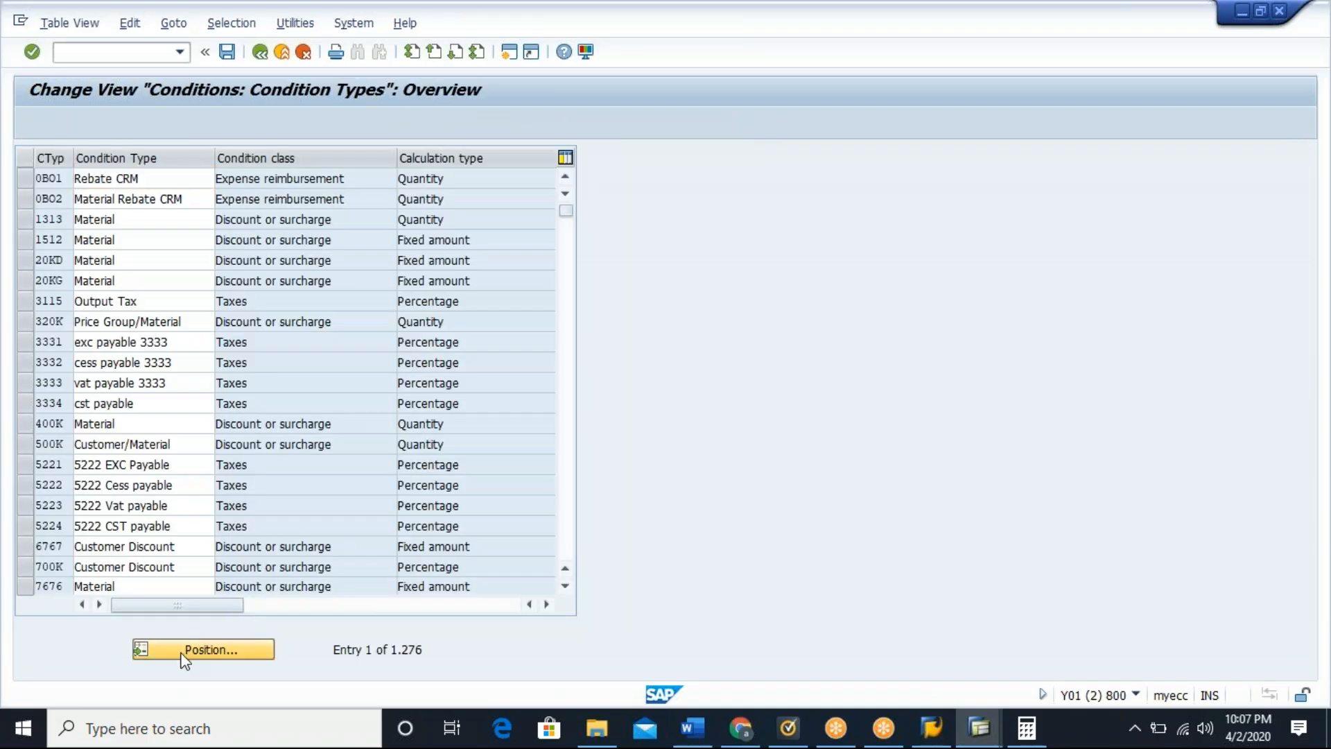
pyautogui.write('KF00')
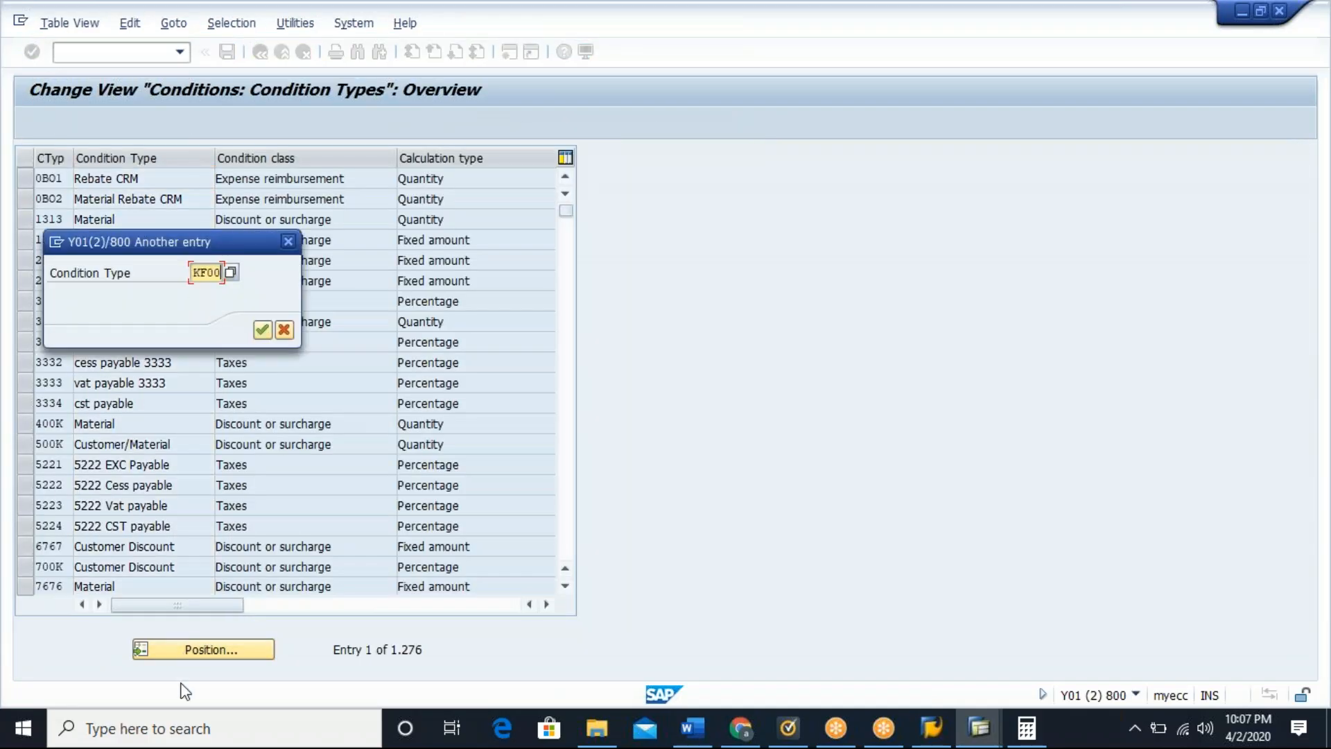
pyautogui.press('Return')
pyautogui.click(22, 177)
pyautogui.click(57, 122)
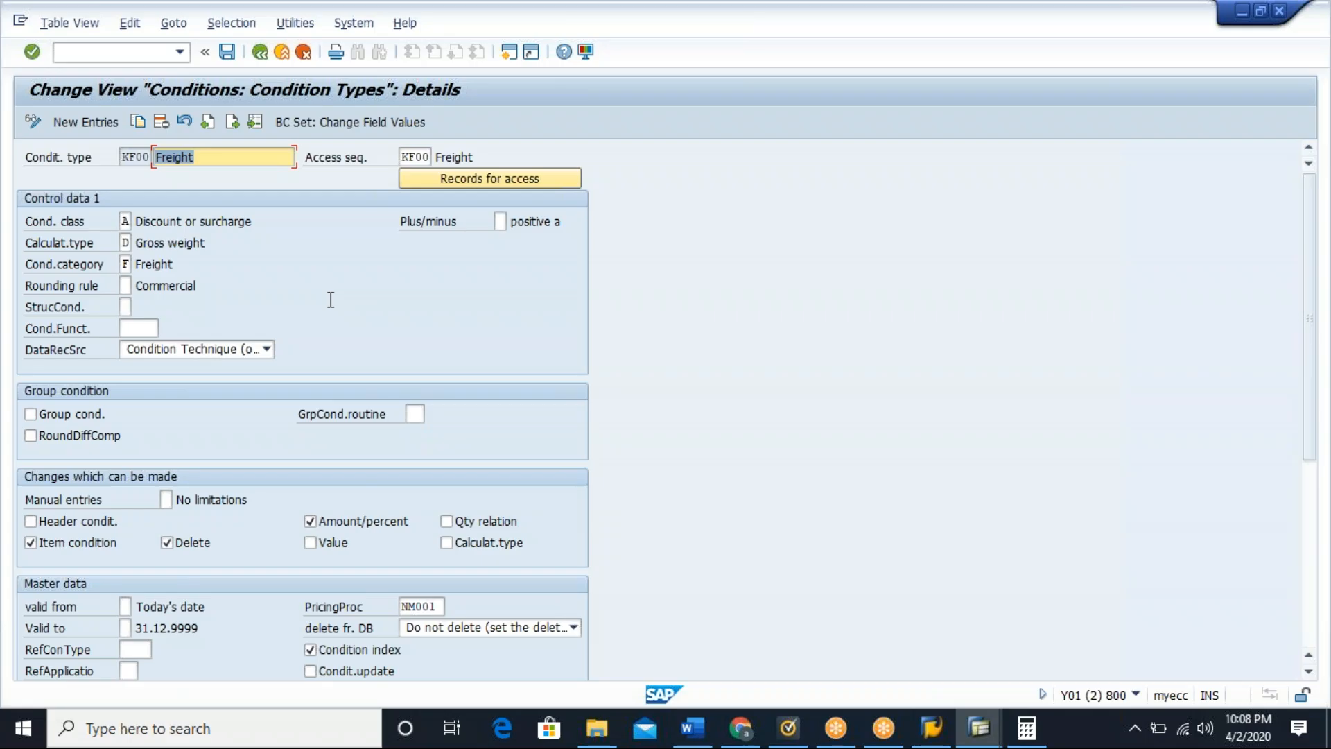
pyautogui.click(419, 157)
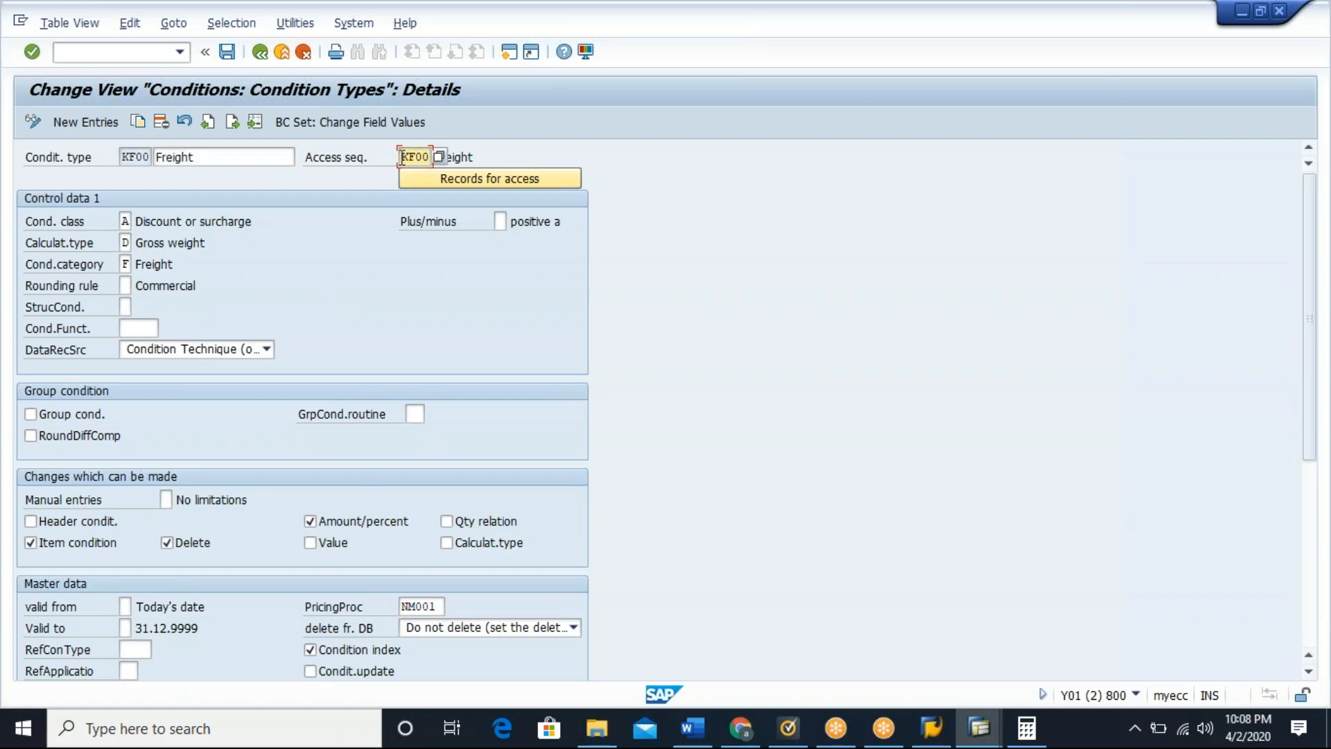
# Step: Return to the Implementation Guide and run Define Access Sequences with the activity Maintain Access Sequences, accepting the cross-client caution
pyautogui.click(260, 52)
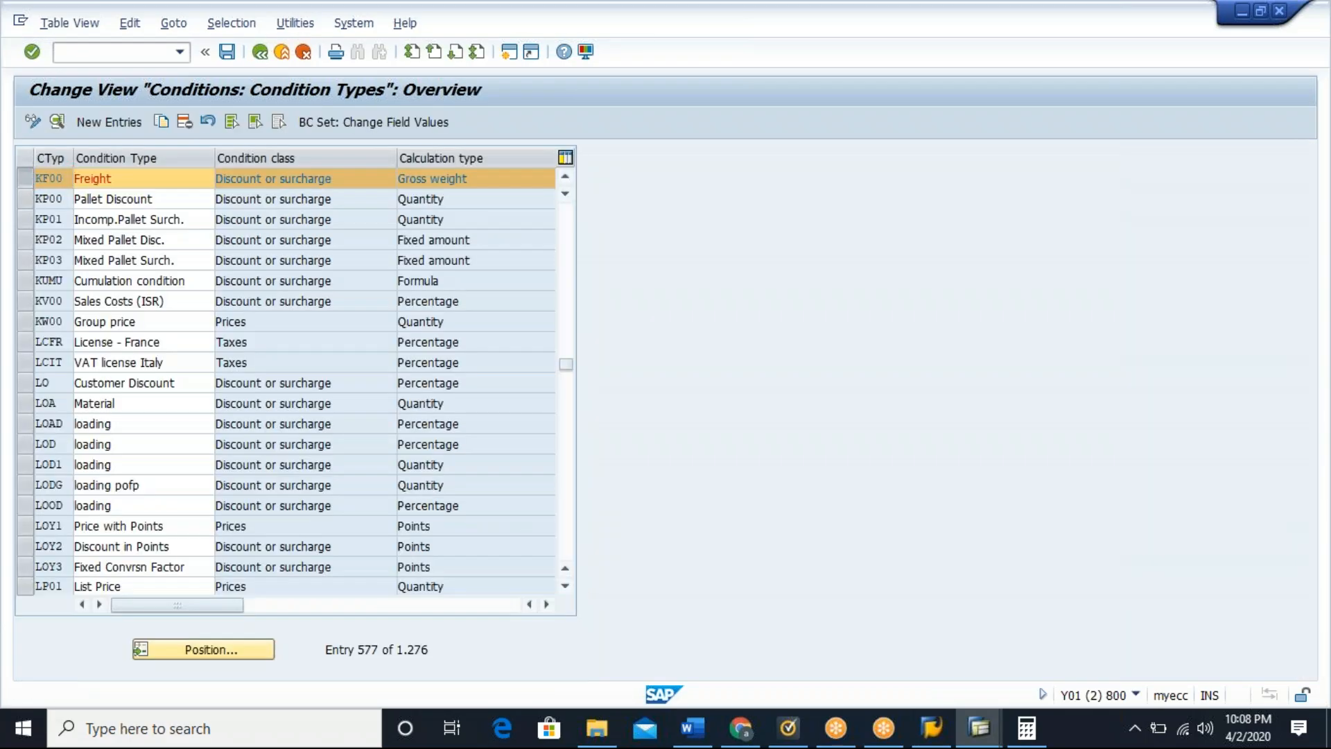
pyautogui.click(260, 51)
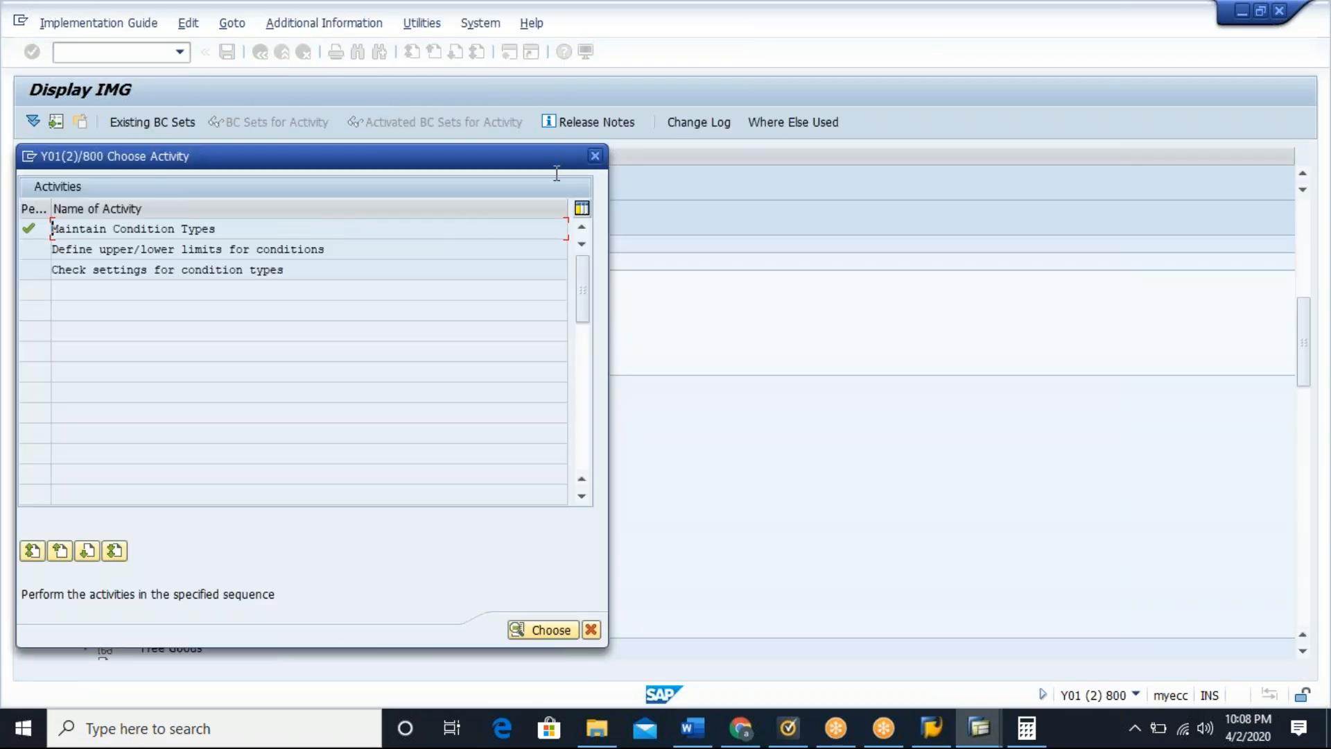
pyautogui.click(599, 156)
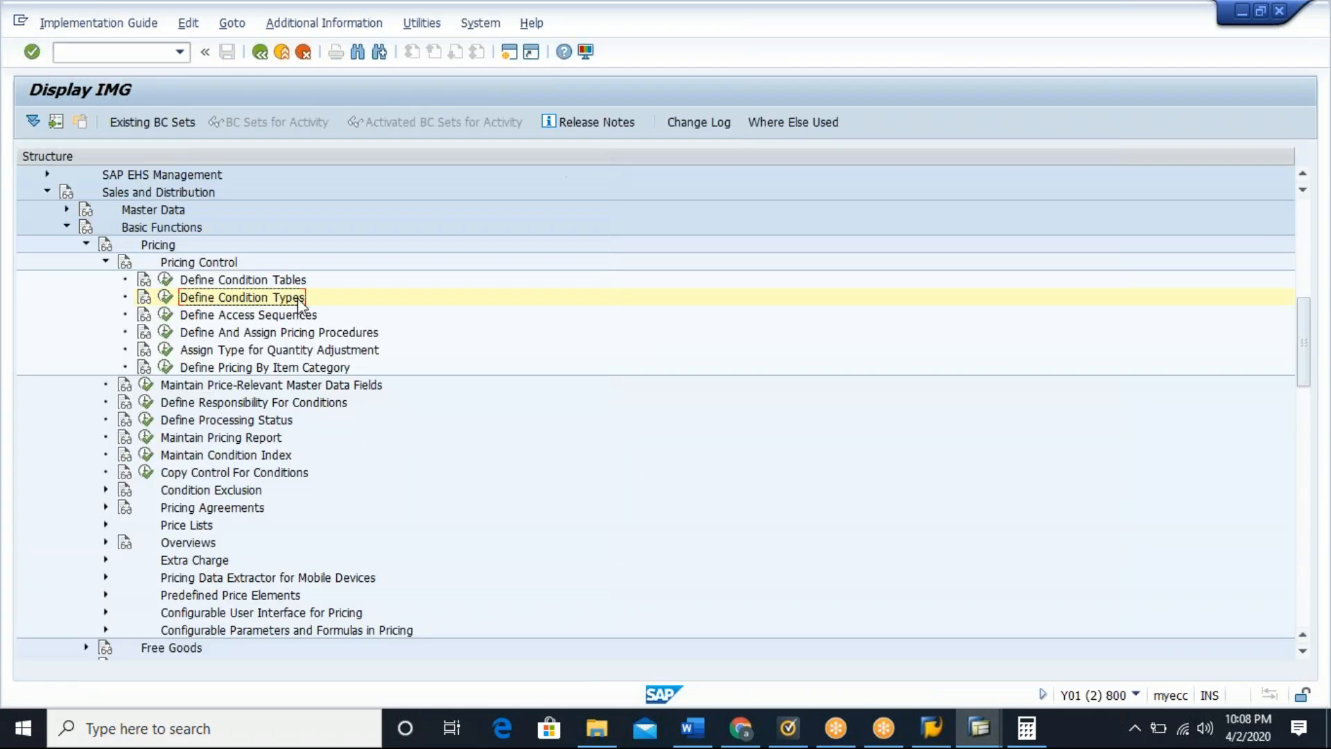
pyautogui.click(165, 314)
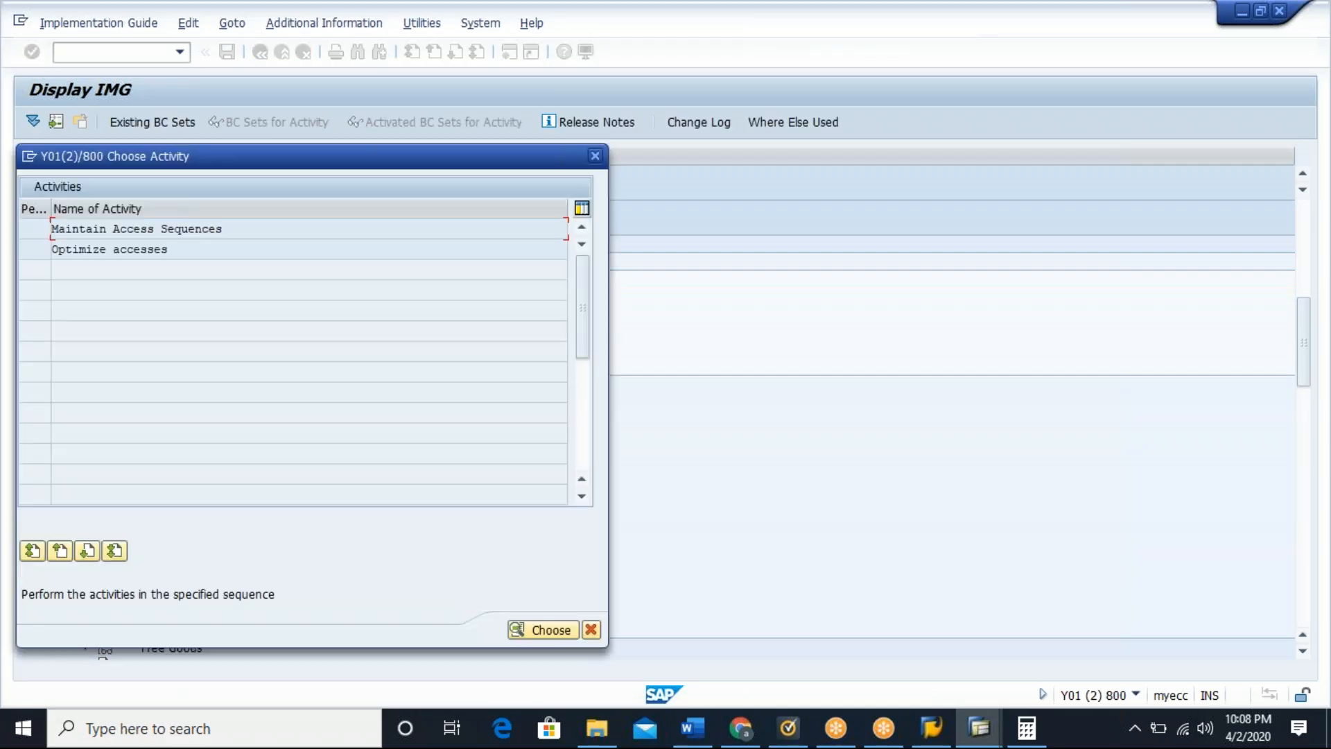
pyautogui.doubleClick(127, 229)
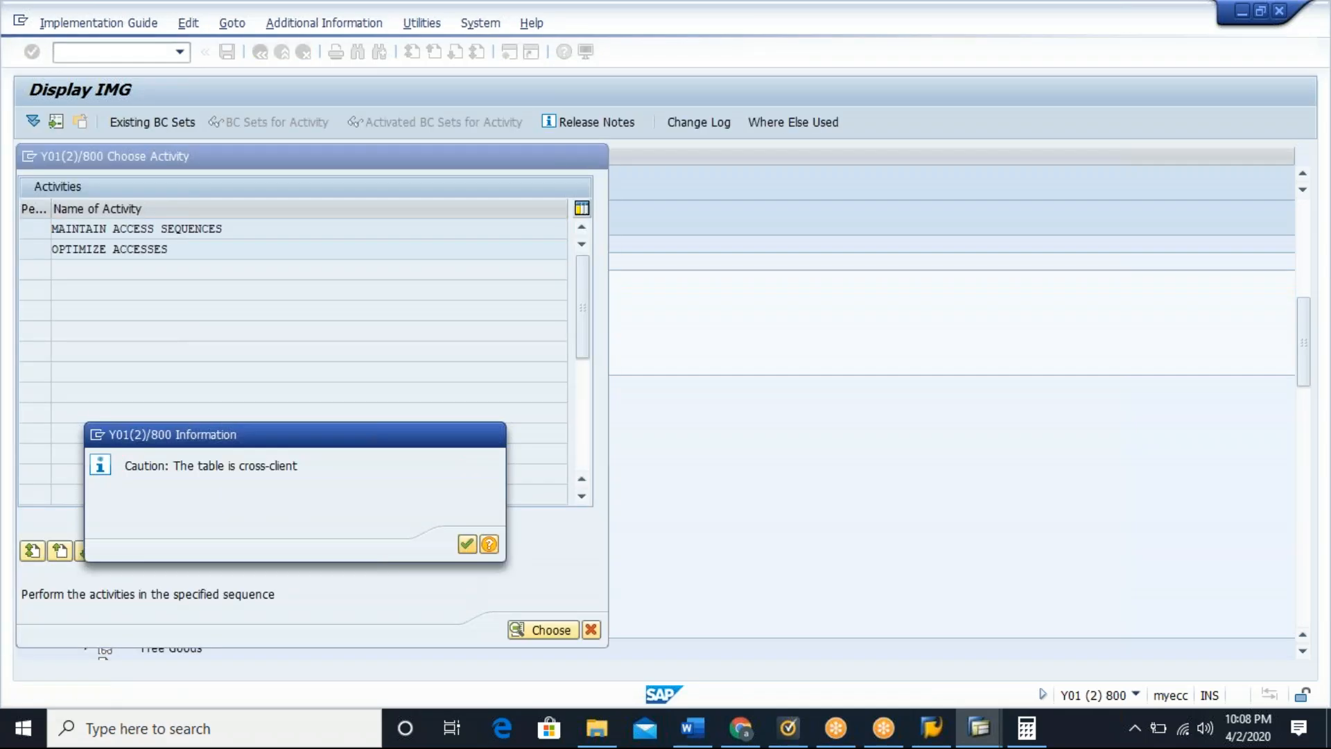
pyautogui.click(467, 545)
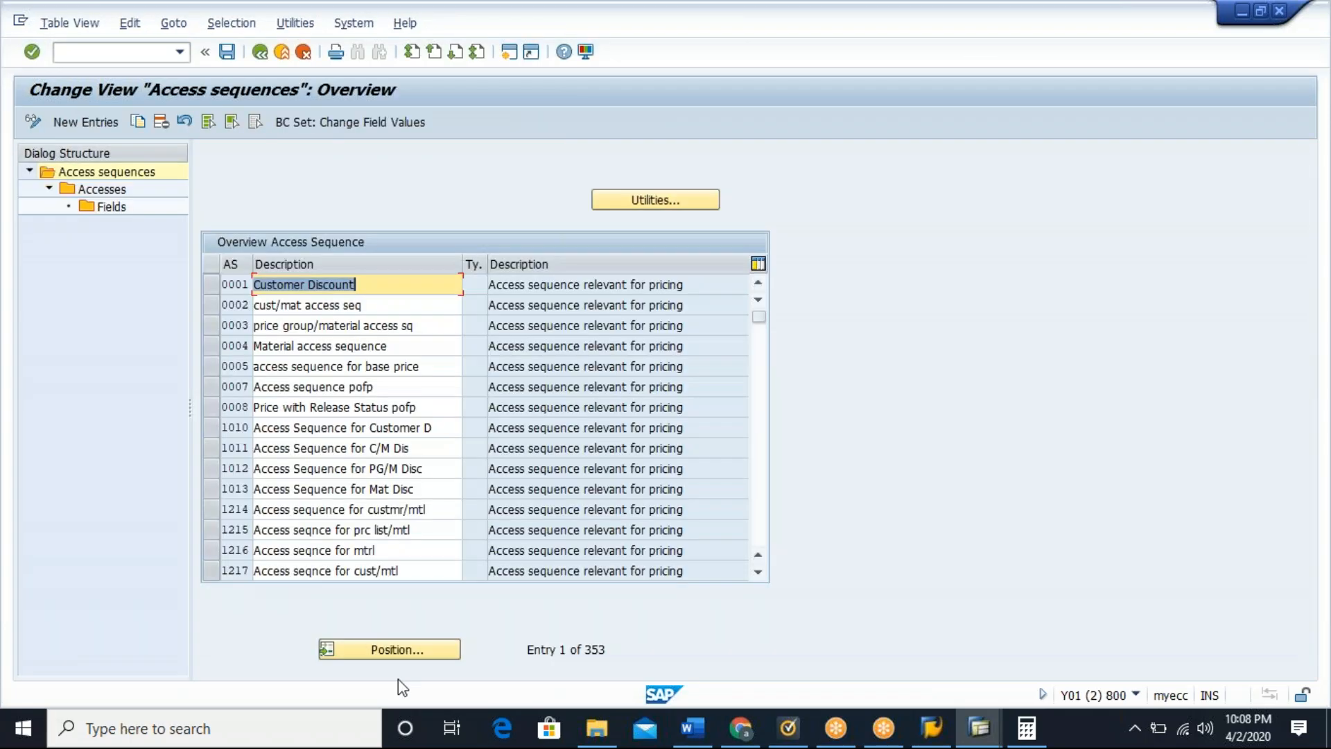
# Step: Locate access sequence KF00 and display its accesses
pyautogui.hotkey('ctrl', 'v')
pyautogui.press('Return')
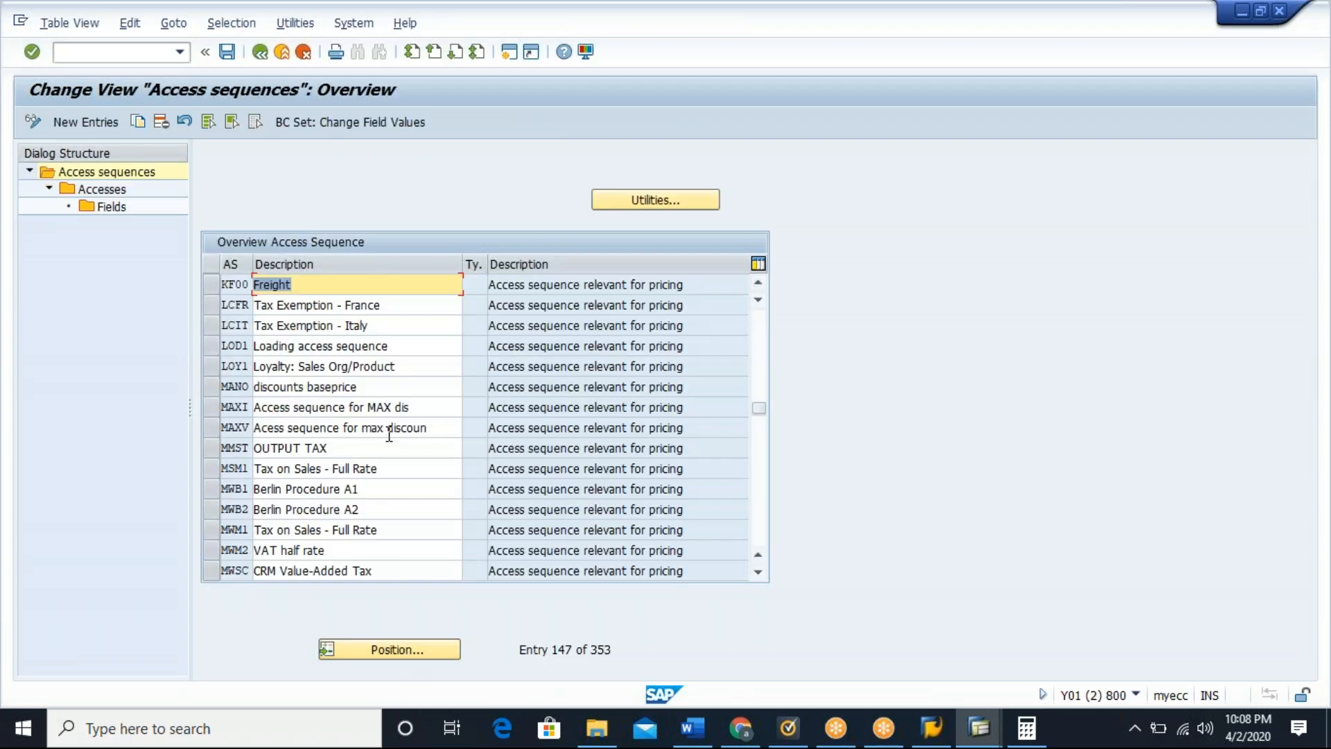
pyautogui.click(209, 285)
pyautogui.doubleClick(110, 190)
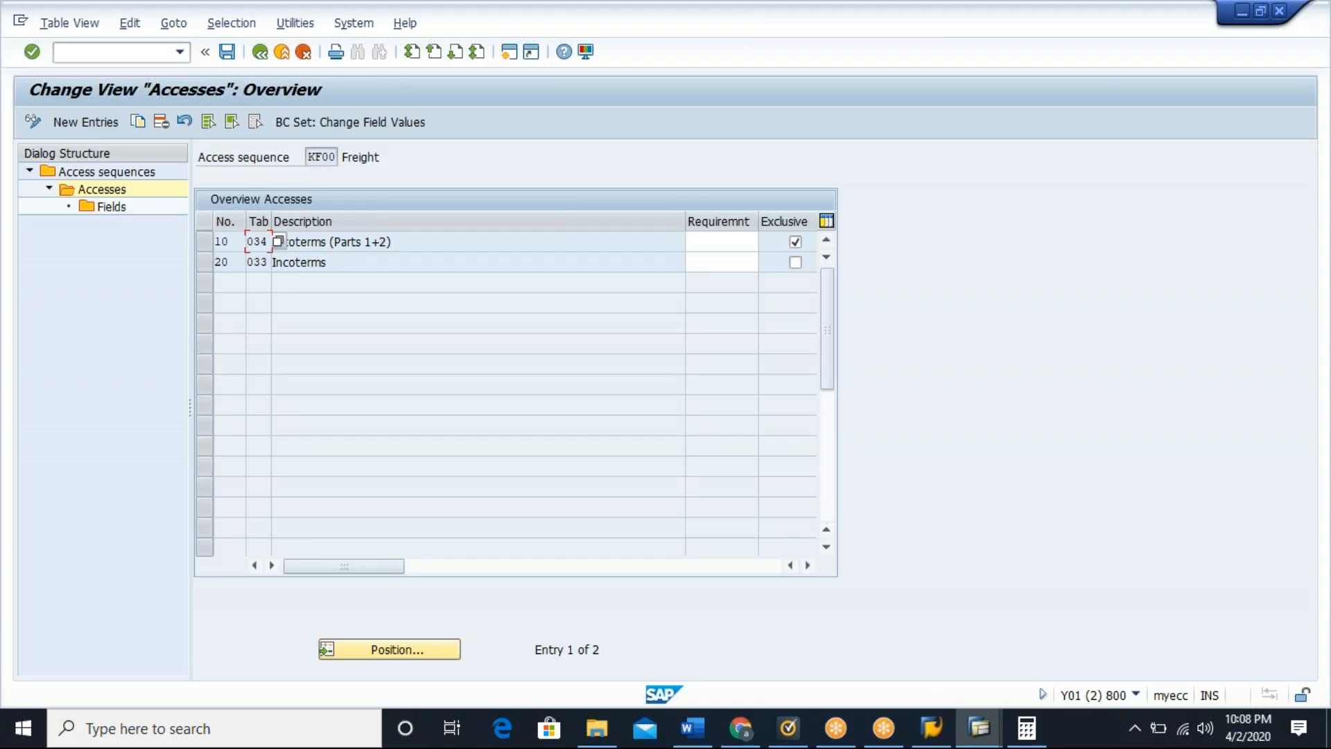
# Step: Start a new access entry for access sequence KF00 and choose condition table 005, Customer/Material
pyautogui.click(206, 241)
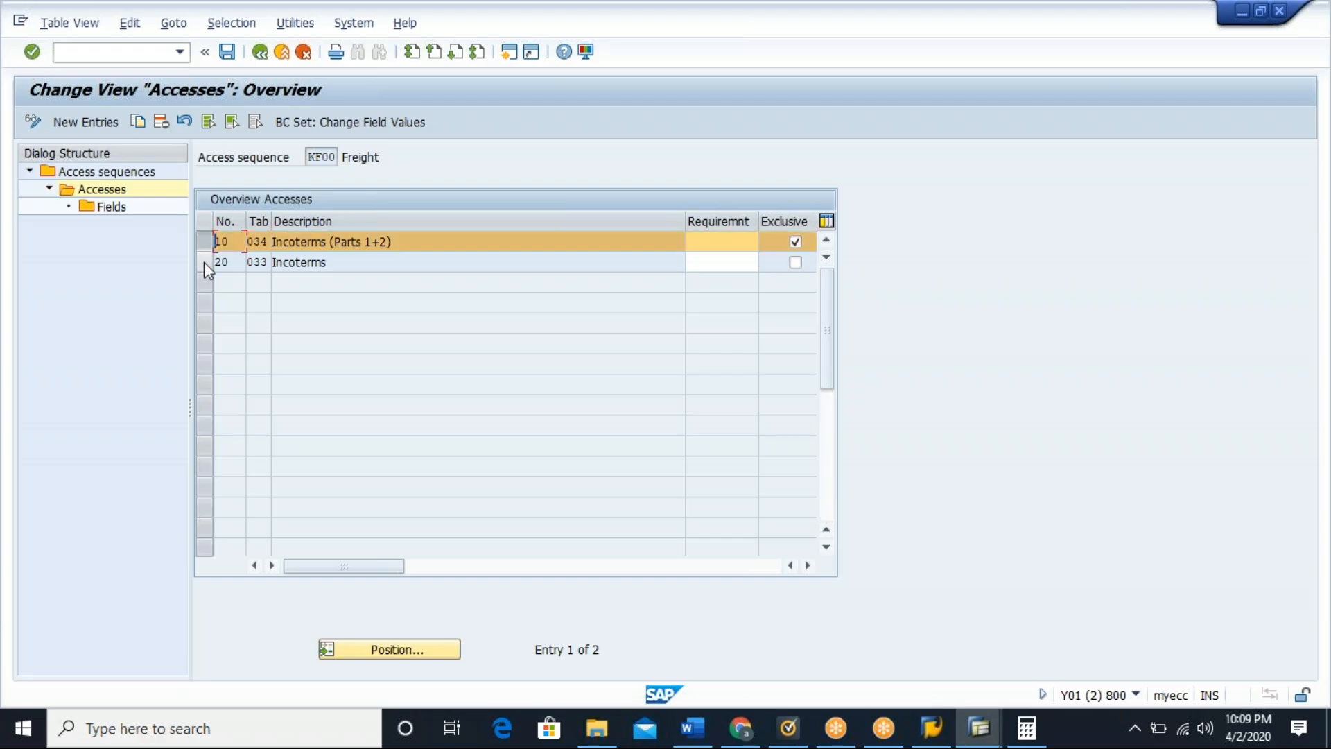
pyautogui.click(206, 240)
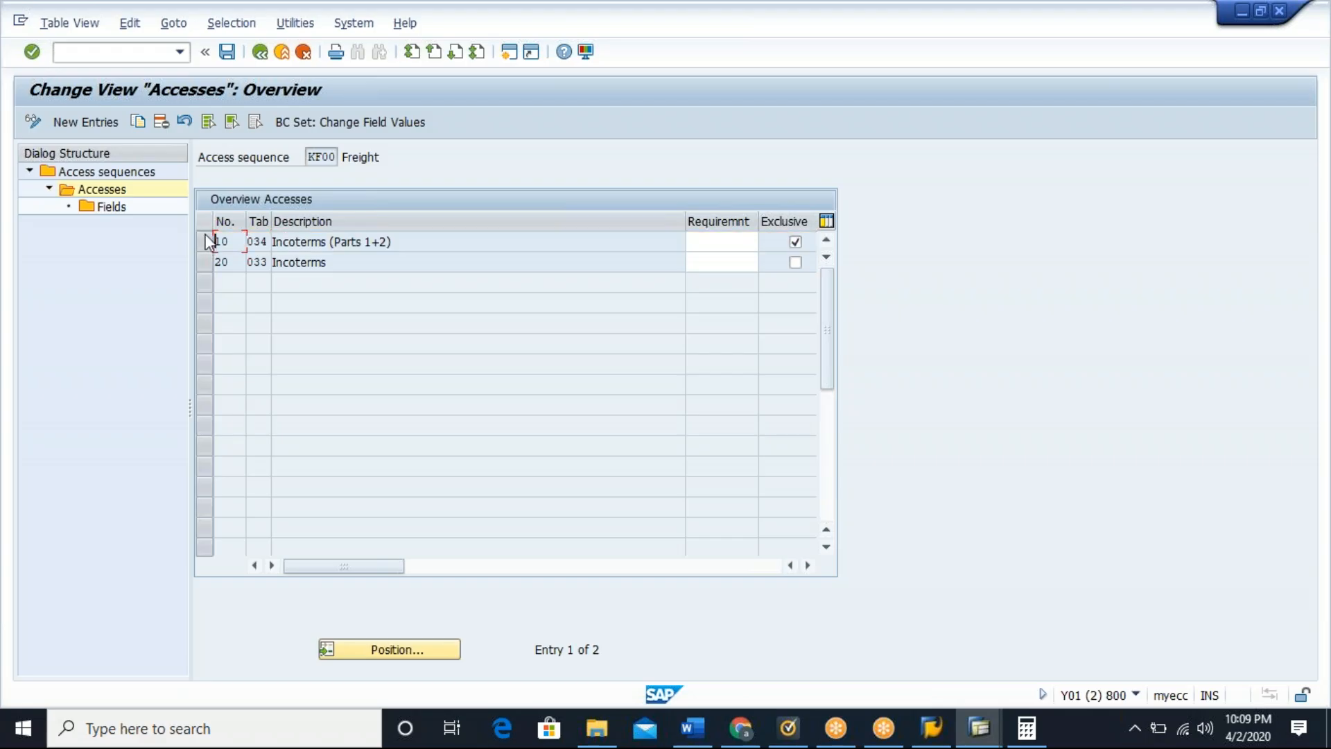
pyautogui.click(86, 122)
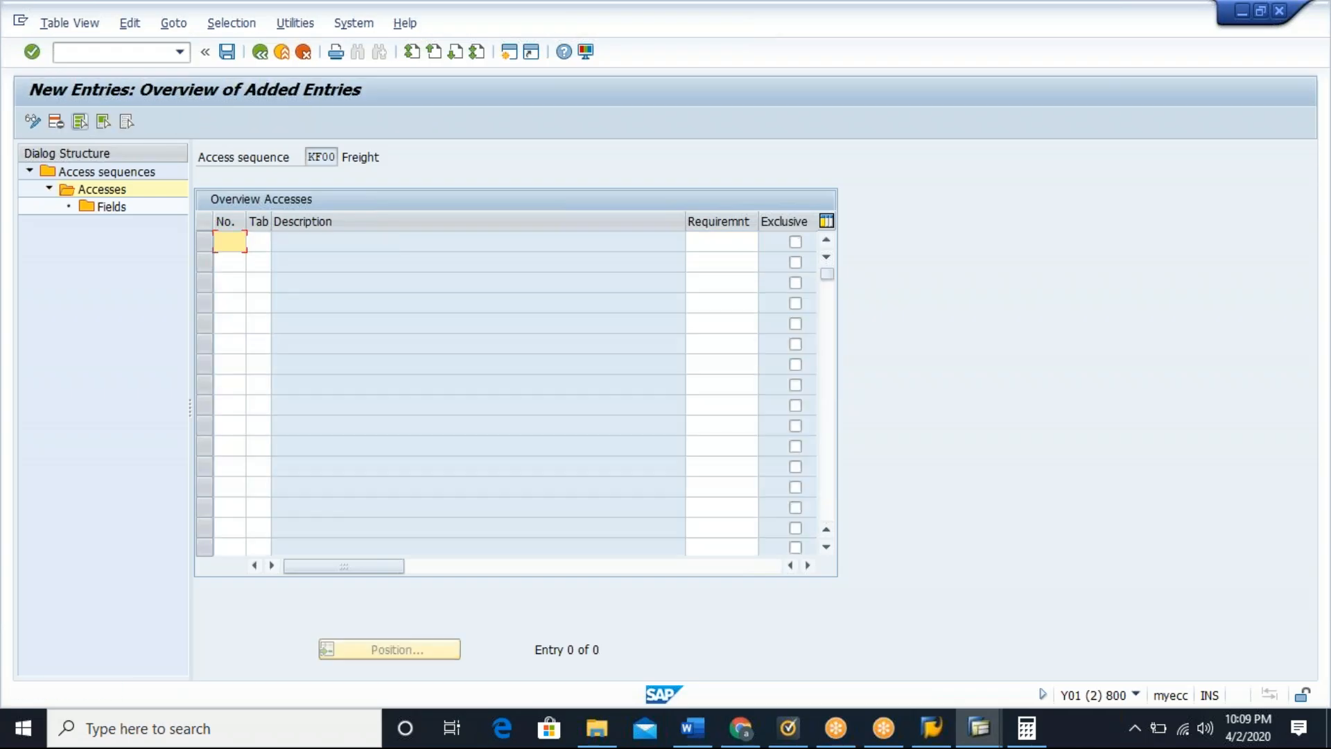
pyautogui.click(260, 242)
pyautogui.click(278, 242)
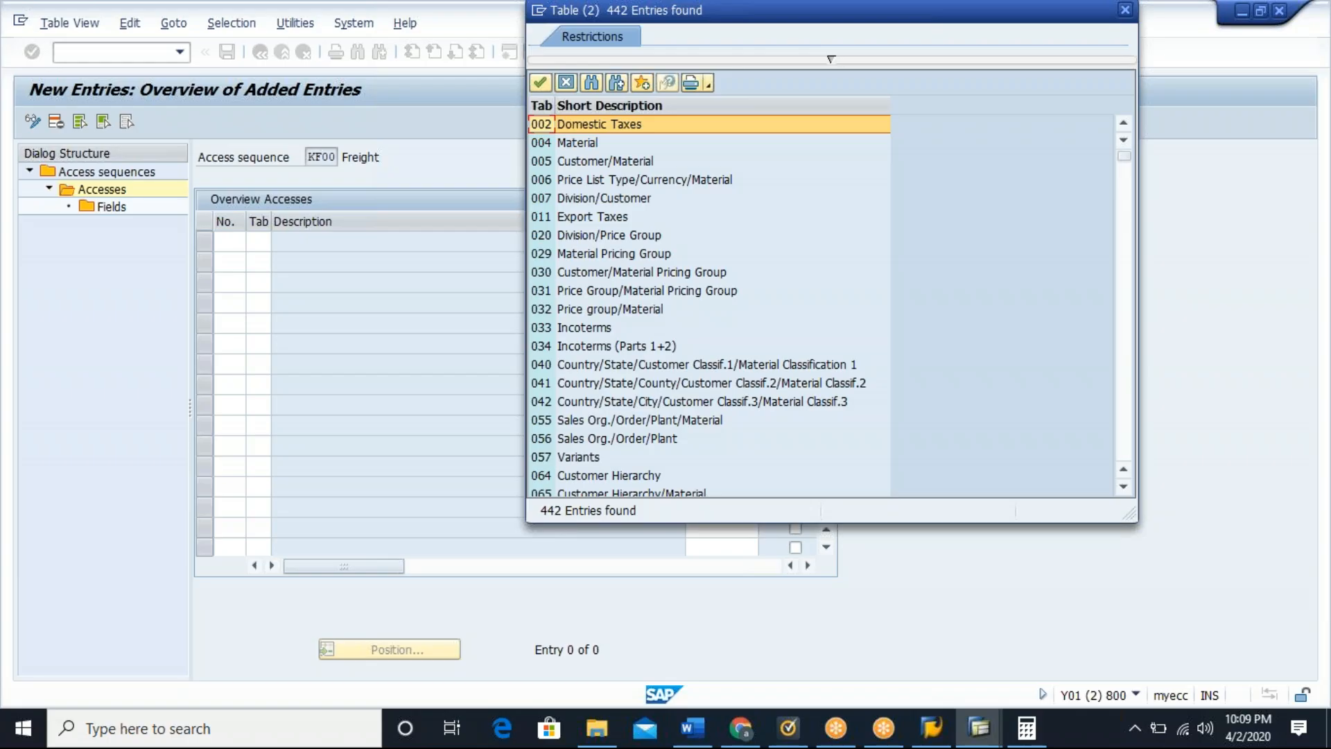
pyautogui.click(587, 165)
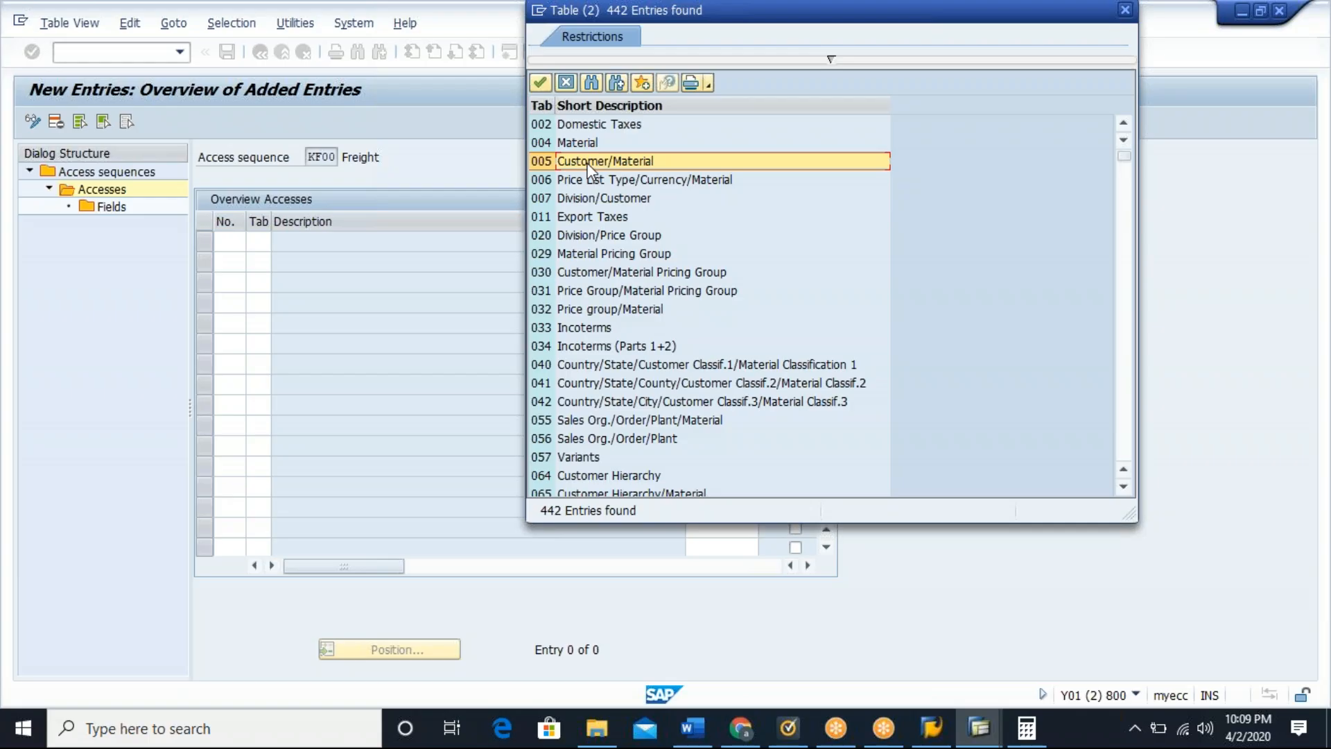
pyautogui.doubleClick(587, 163)
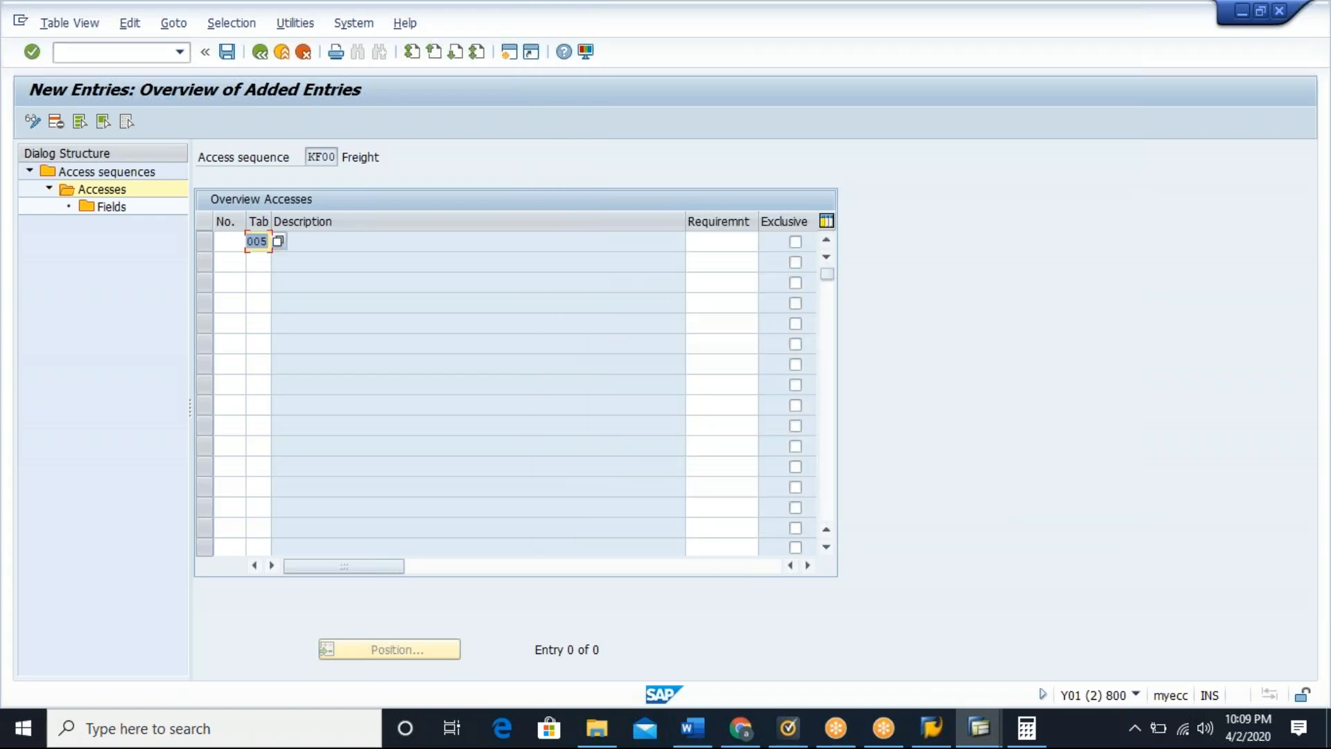
# Step: Number the new Customer/Material access 03 and accept the namespace warning
pyautogui.press('Return')
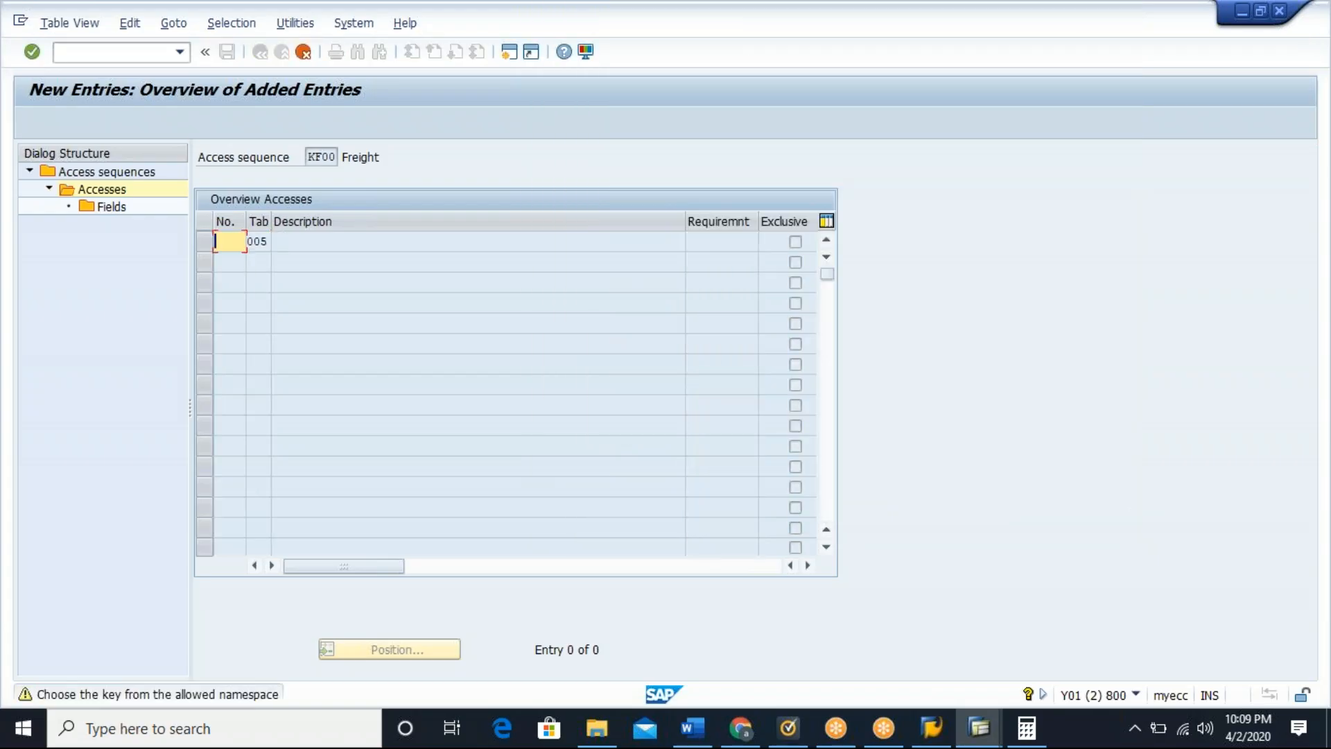
pyautogui.write('03')
pyautogui.press('Return')
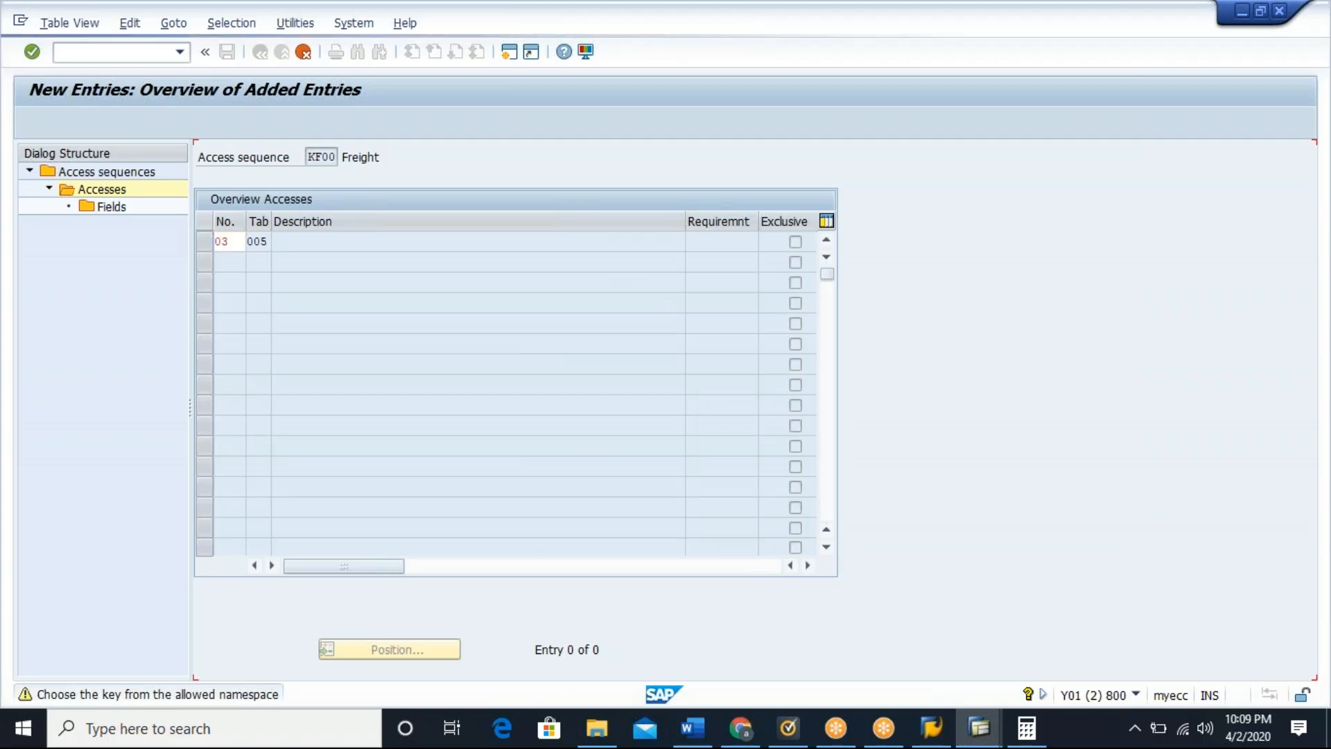
pyautogui.press('Return')
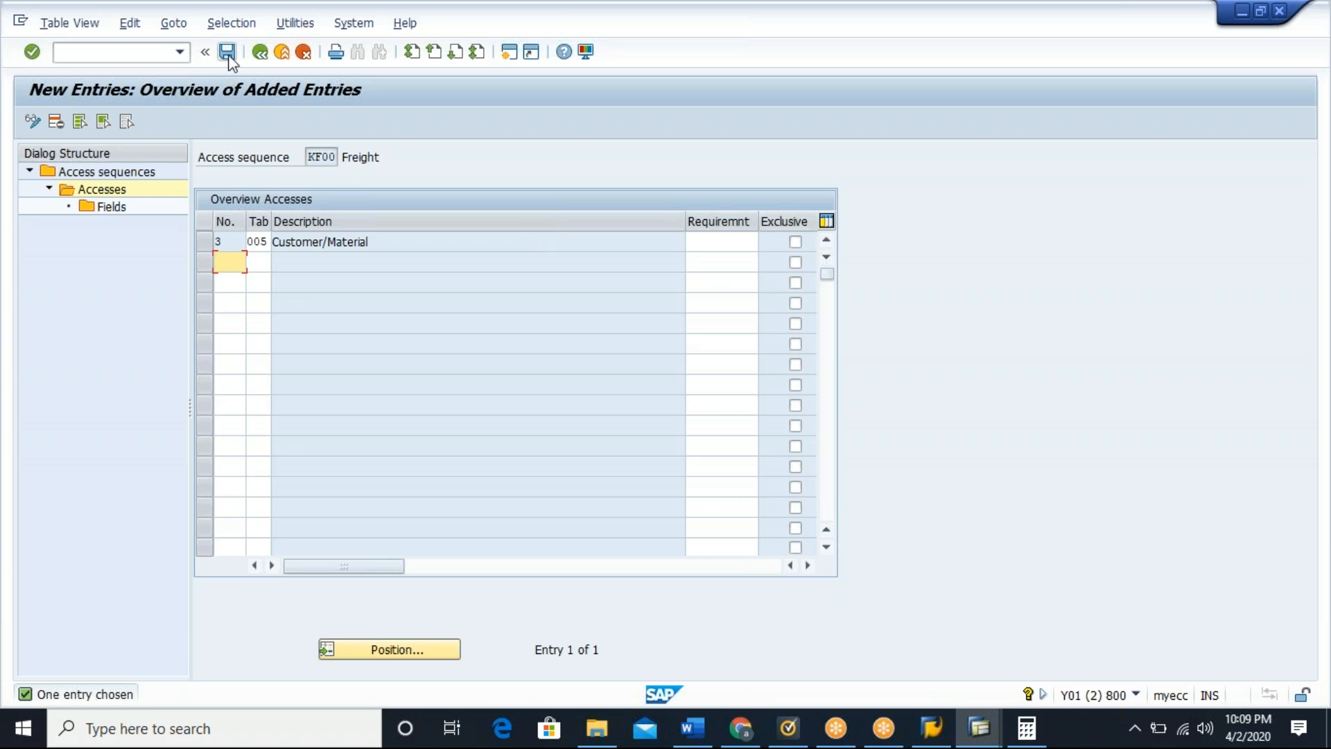
# Step: Open the fields of the new Customer/Material access and save the entry to the proposed workbench request
pyautogui.click(208, 240)
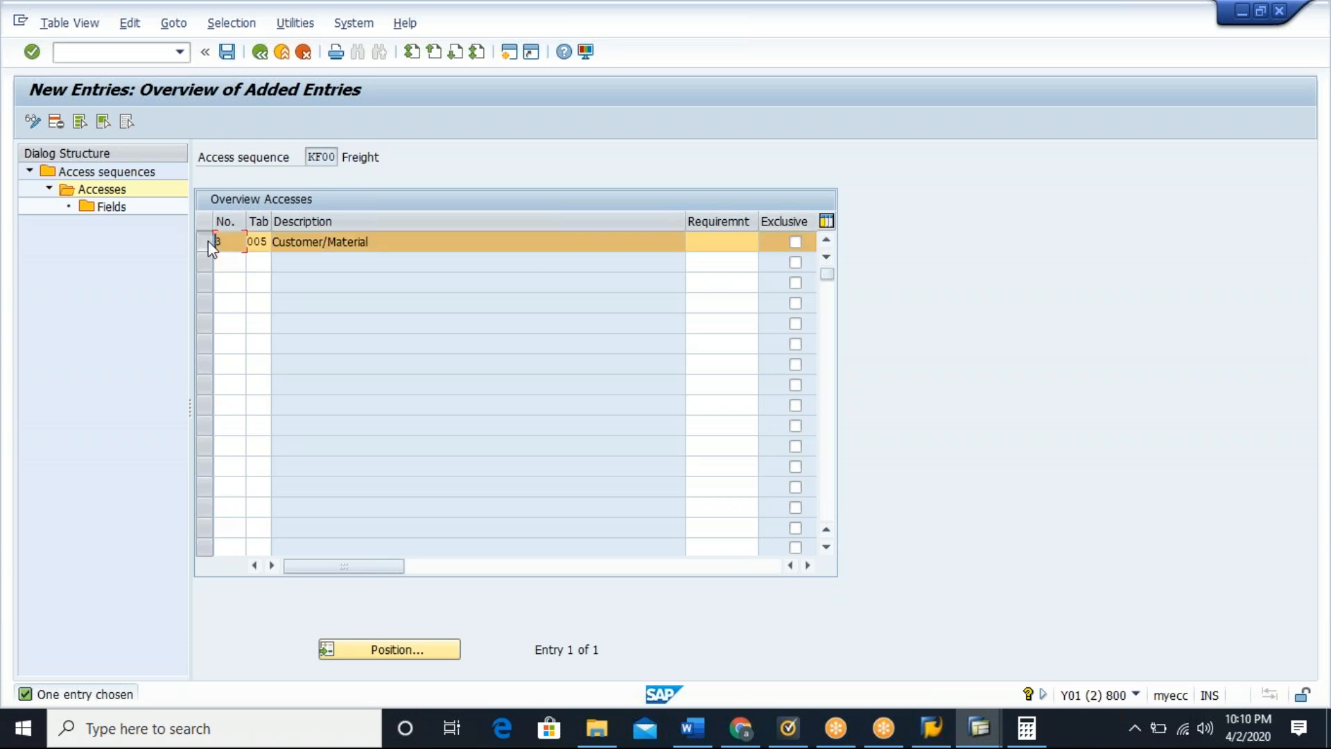
pyautogui.click(111, 211)
pyautogui.doubleClick(111, 210)
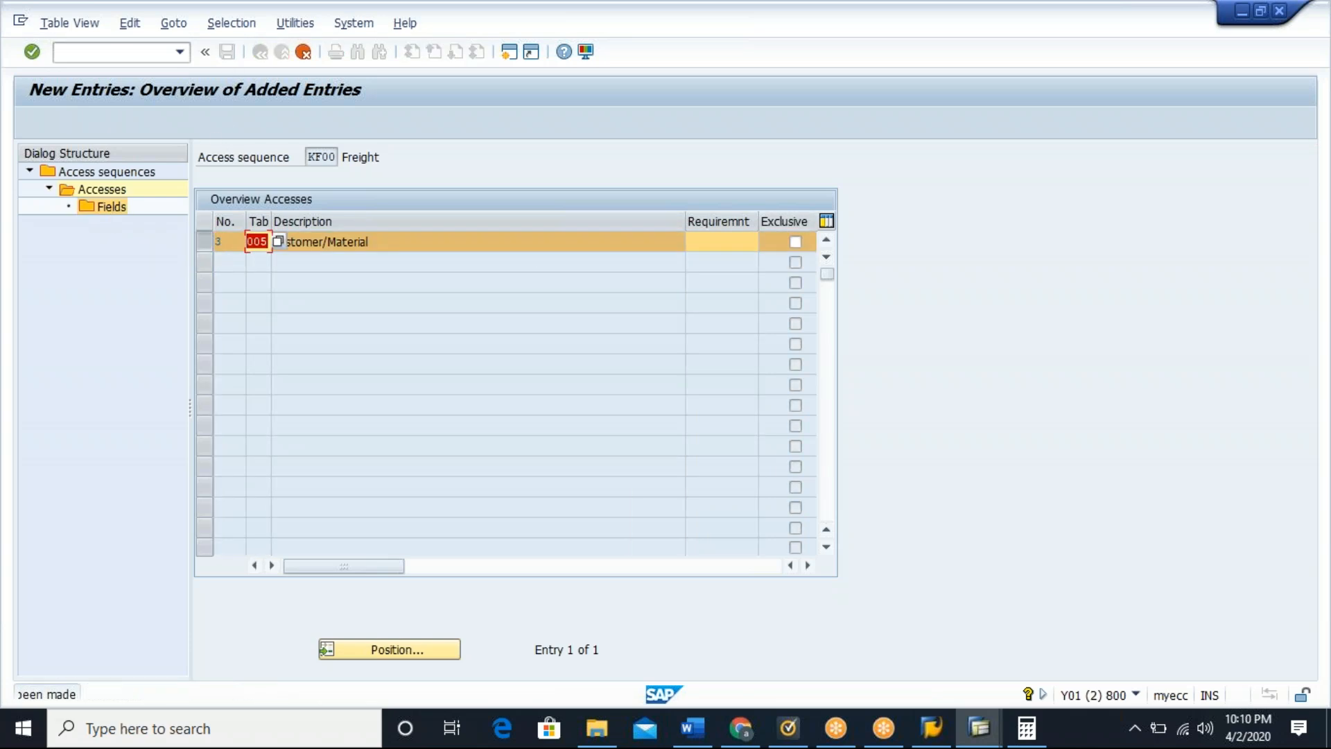
pyautogui.doubleClick(111, 210)
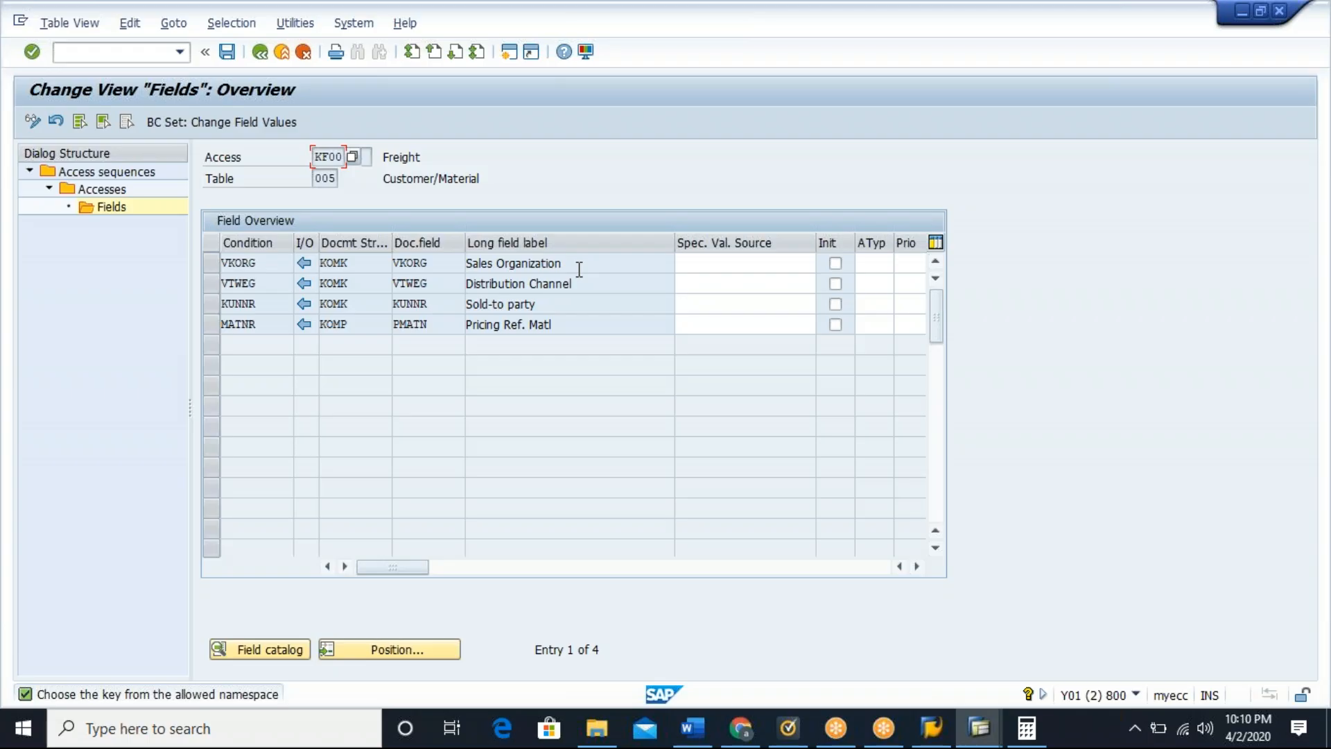
pyautogui.click(227, 51)
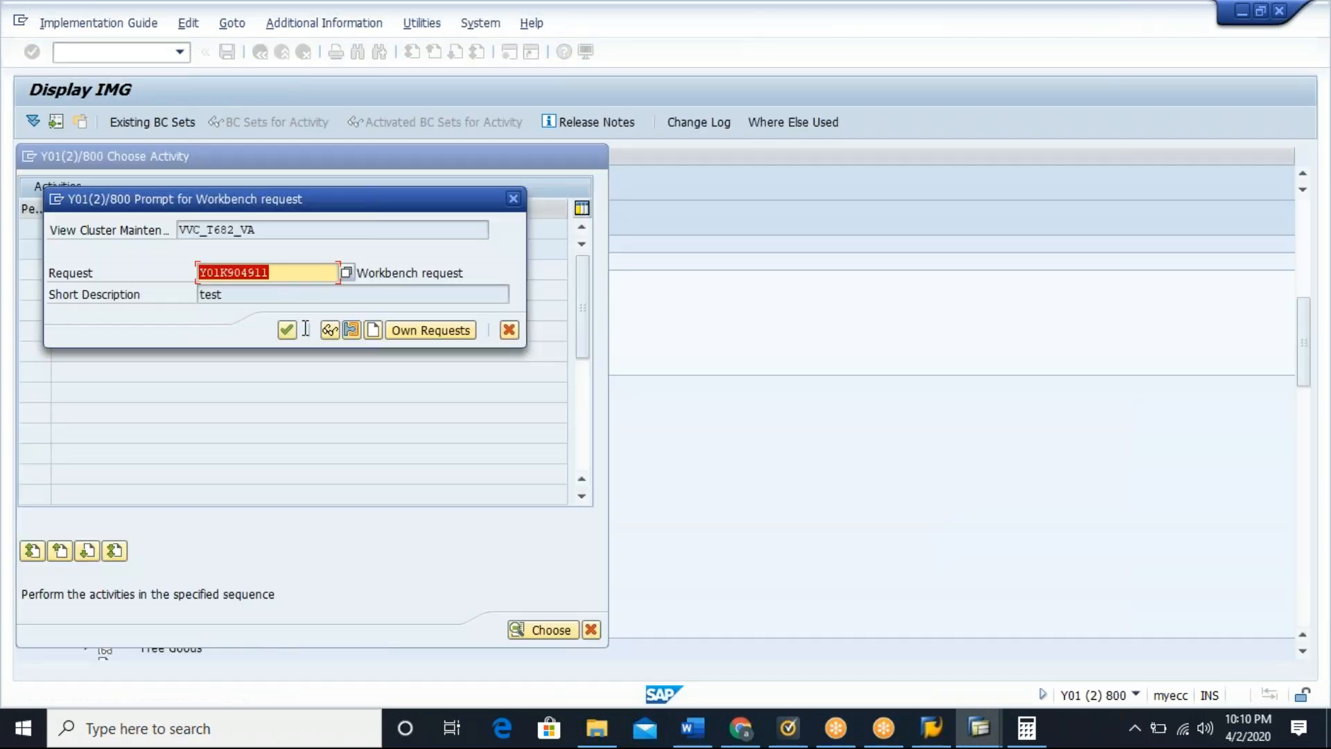
pyautogui.click(286, 329)
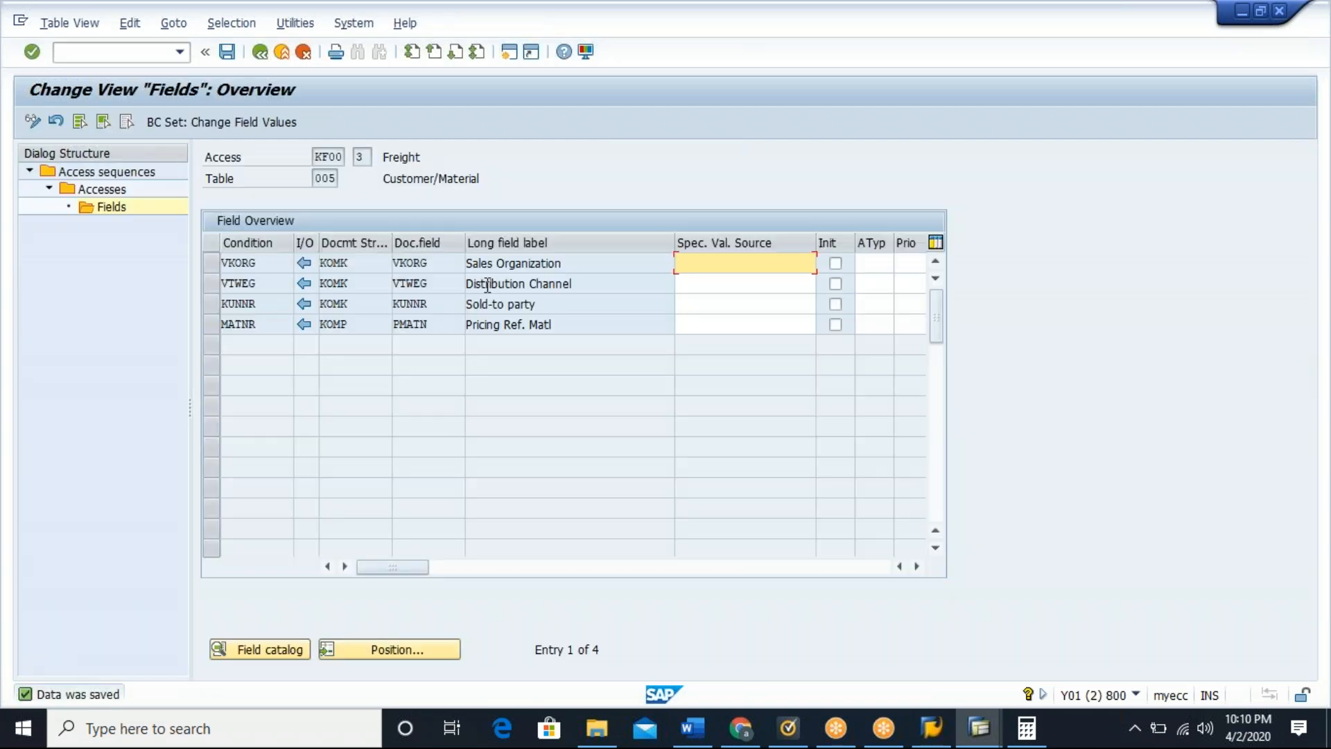
# Step: Return to the KF00 accesses, mark Customer/Material and Incoterms as exclusive, and save
pyautogui.click(261, 54)
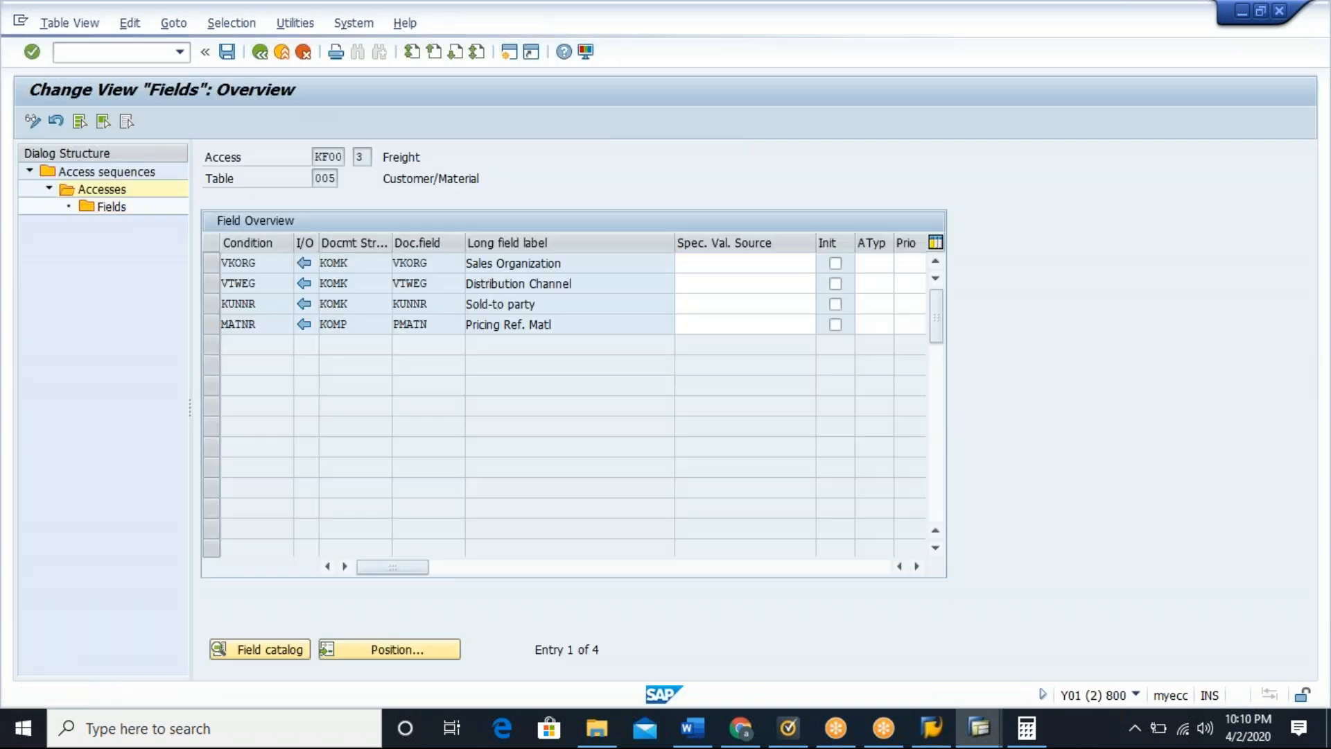
pyautogui.click(261, 53)
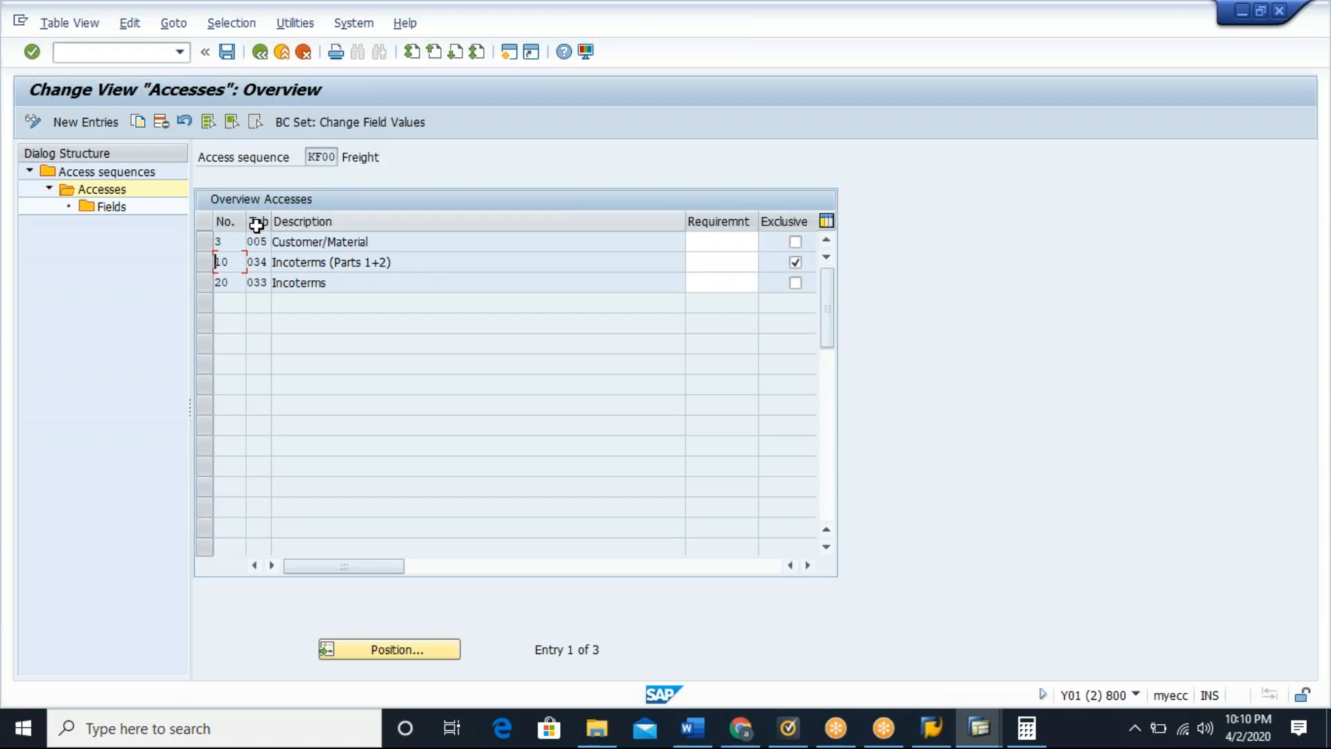
pyautogui.click(796, 241)
pyautogui.click(795, 284)
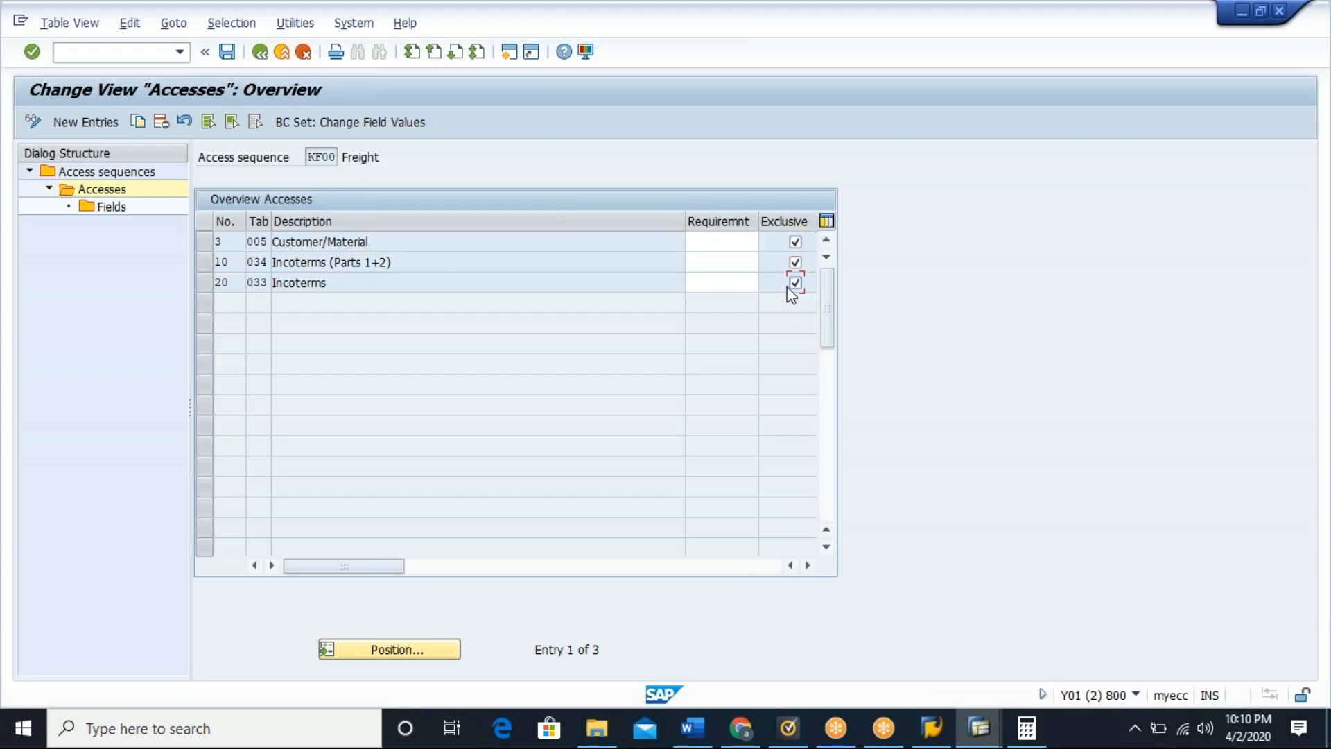
pyautogui.click(228, 52)
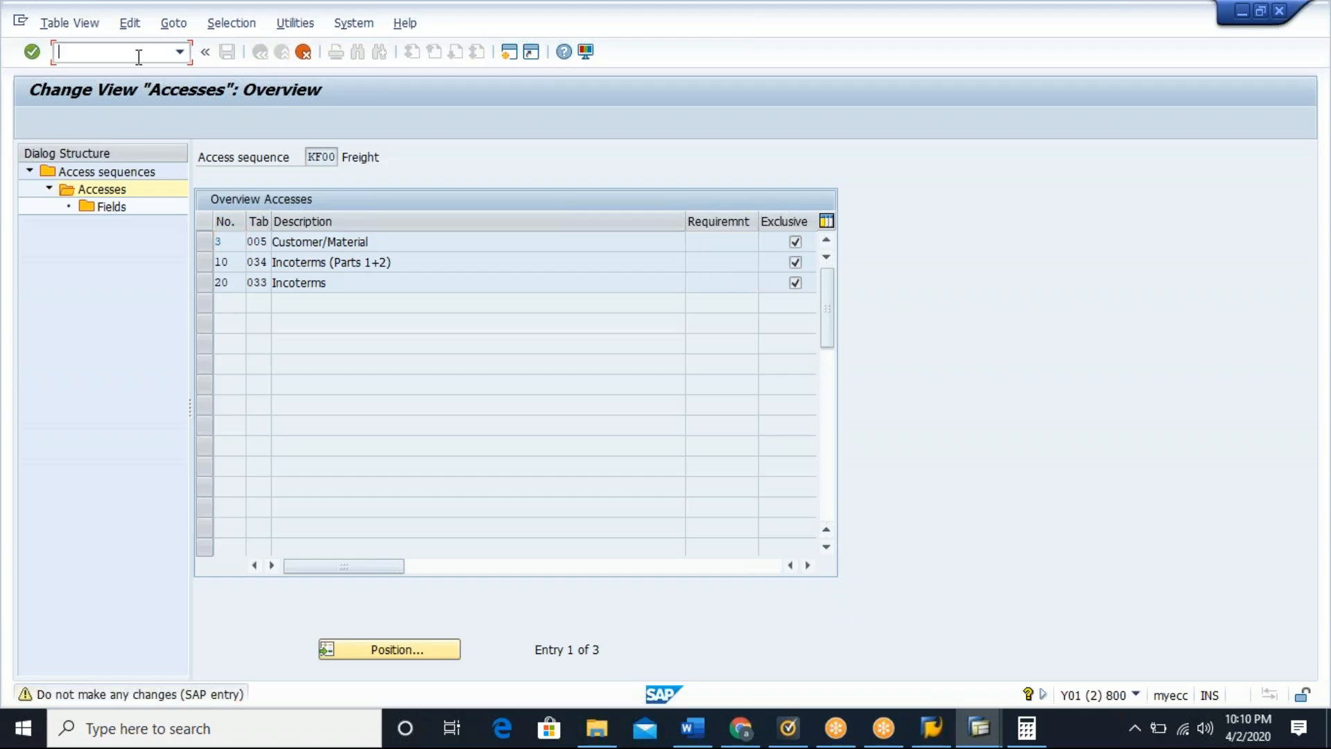
# Step: Run transaction VK11 for condition type KF00 and choose the Customer/Material key combination
pyautogui.write('nvk11')
pyautogui.press('BackSpace')
pyautogui.press('BackSpace')
pyautogui.press('BackSpace')
pyautogui.press('BackSpace')
pyautogui.press('BackSpace')
pyautogui.write('/nvk11')
pyautogui.press('Return')
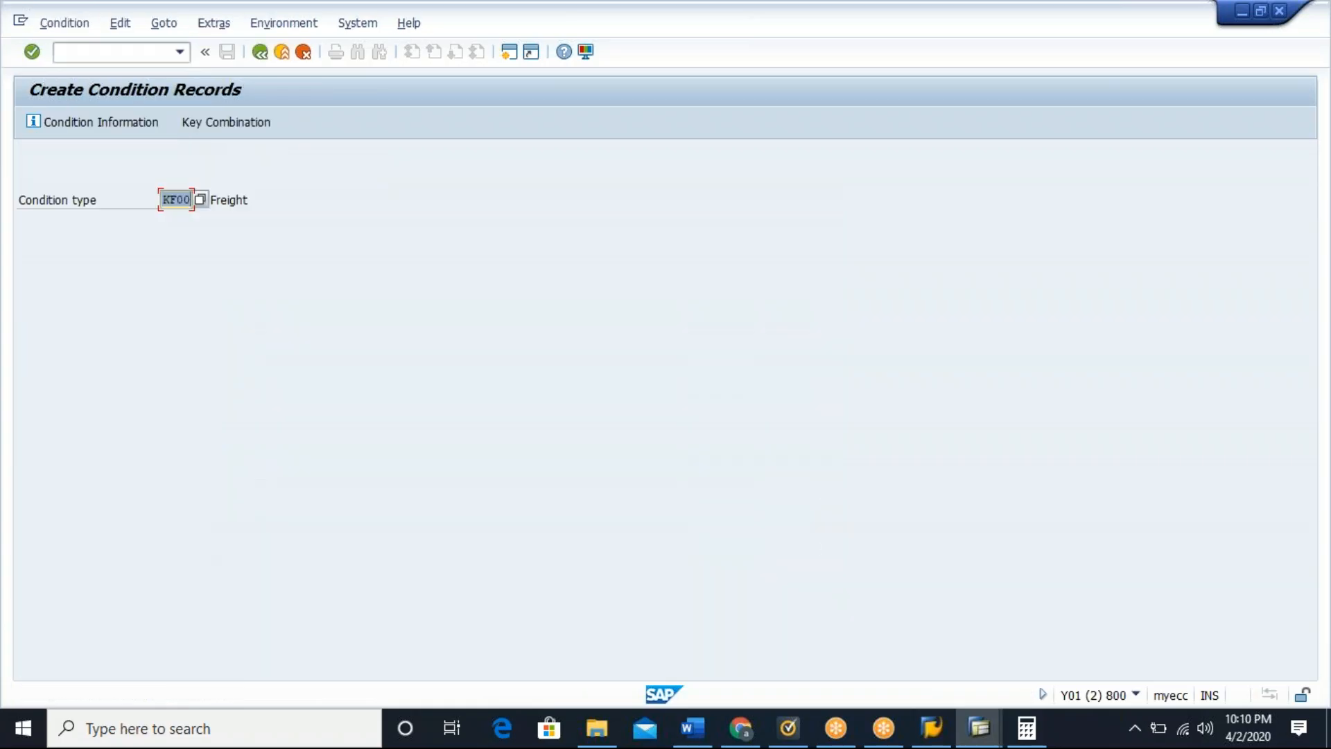
pyautogui.press('Return')
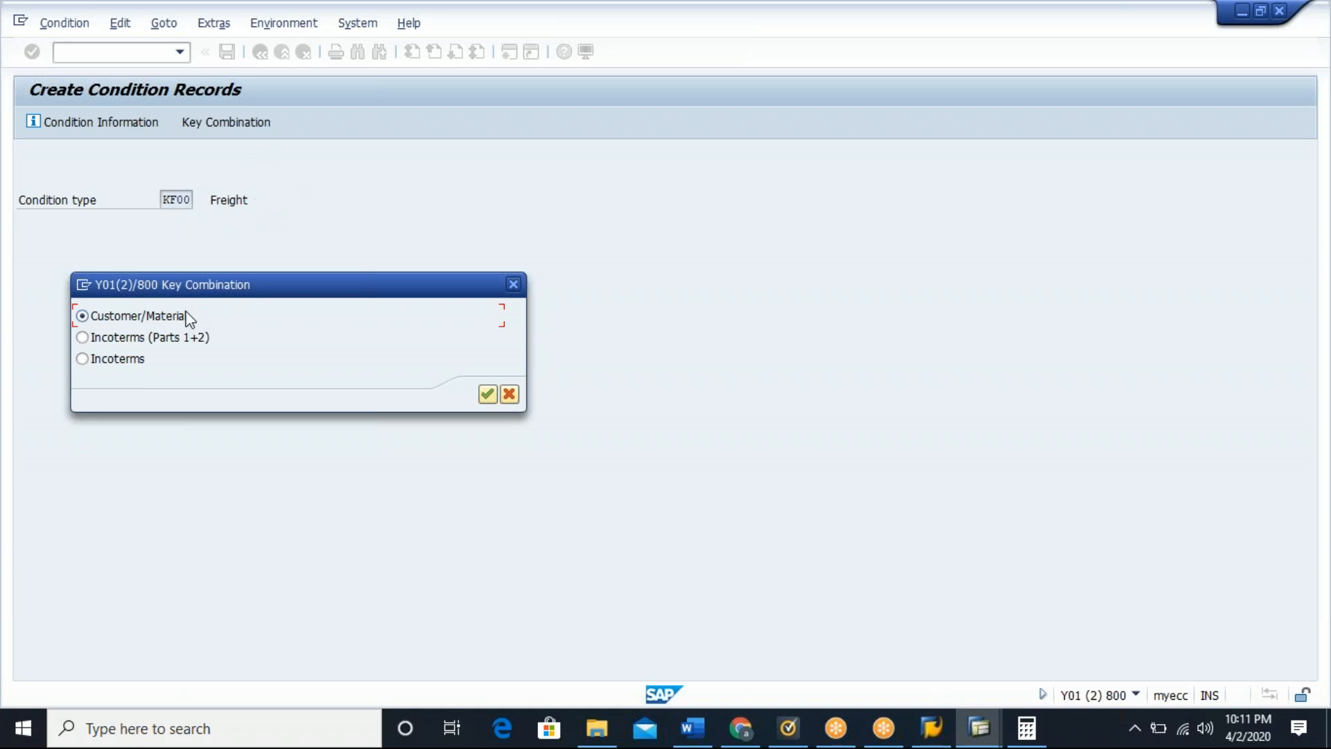
pyautogui.click(488, 395)
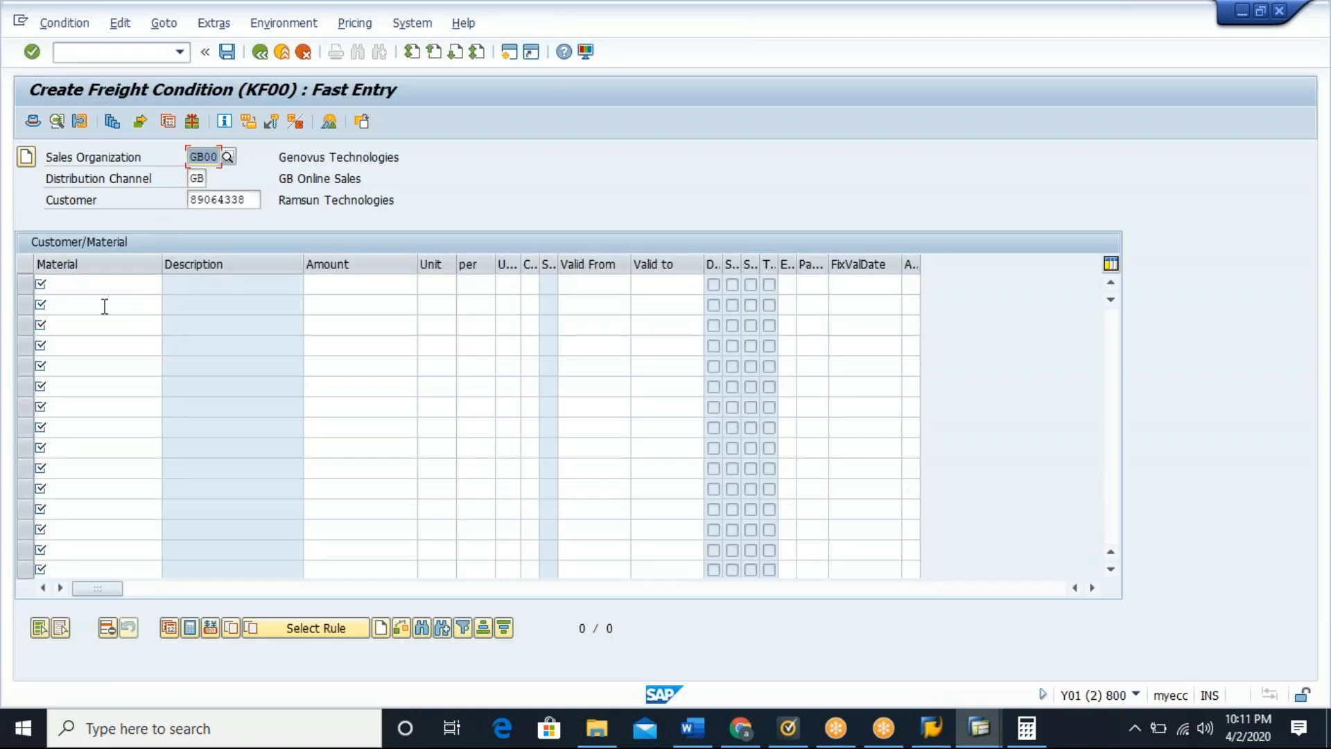
# Step: Create and save a KF00 freight record for material T-GTR with an amount of 1 USD per 1 KG
pyautogui.click(105, 290)
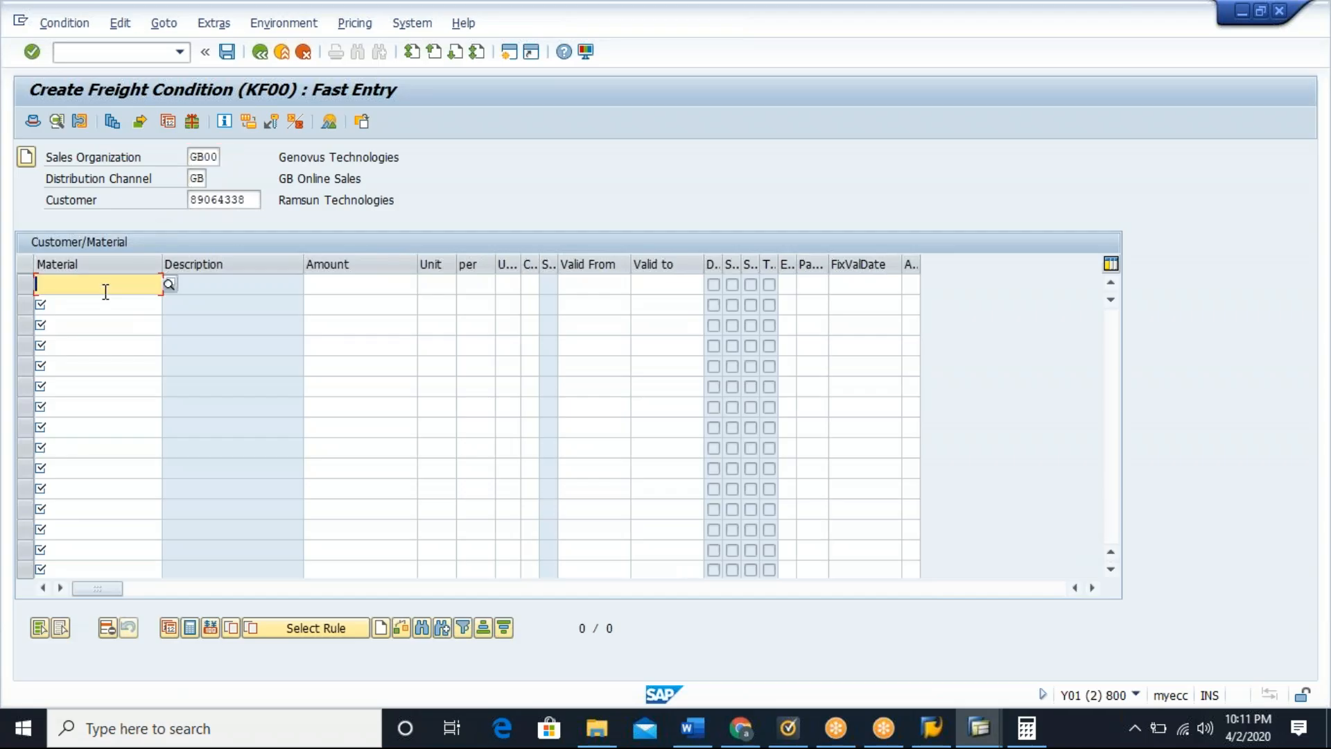
pyautogui.click(90, 305)
pyautogui.click(393, 284)
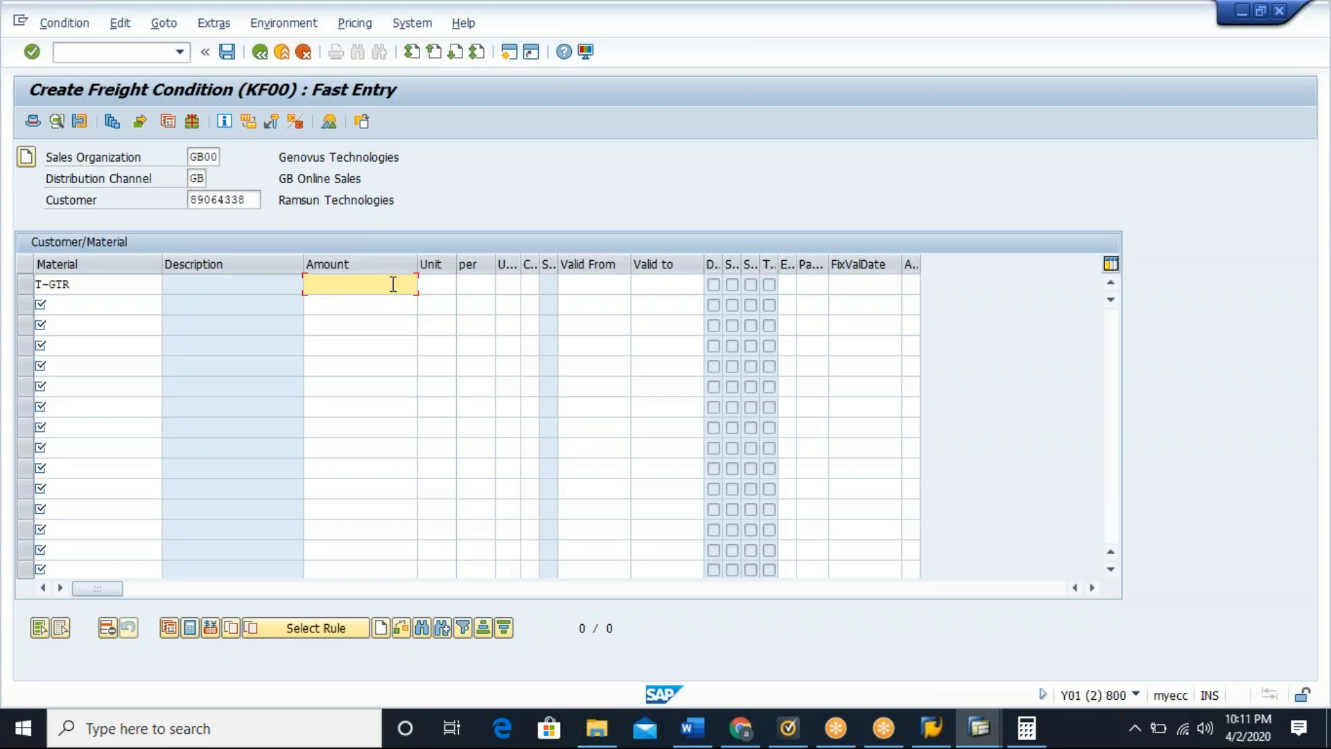
pyautogui.press('Return')
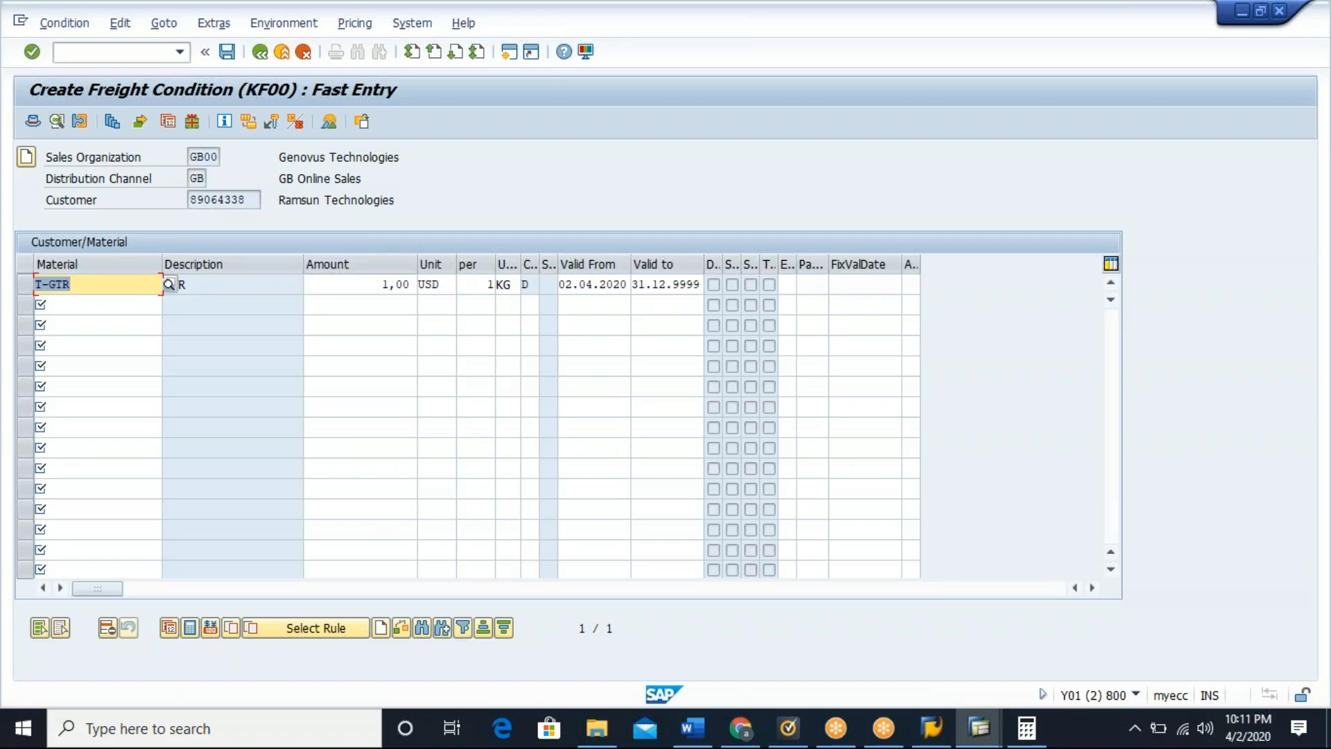
pyautogui.click(228, 53)
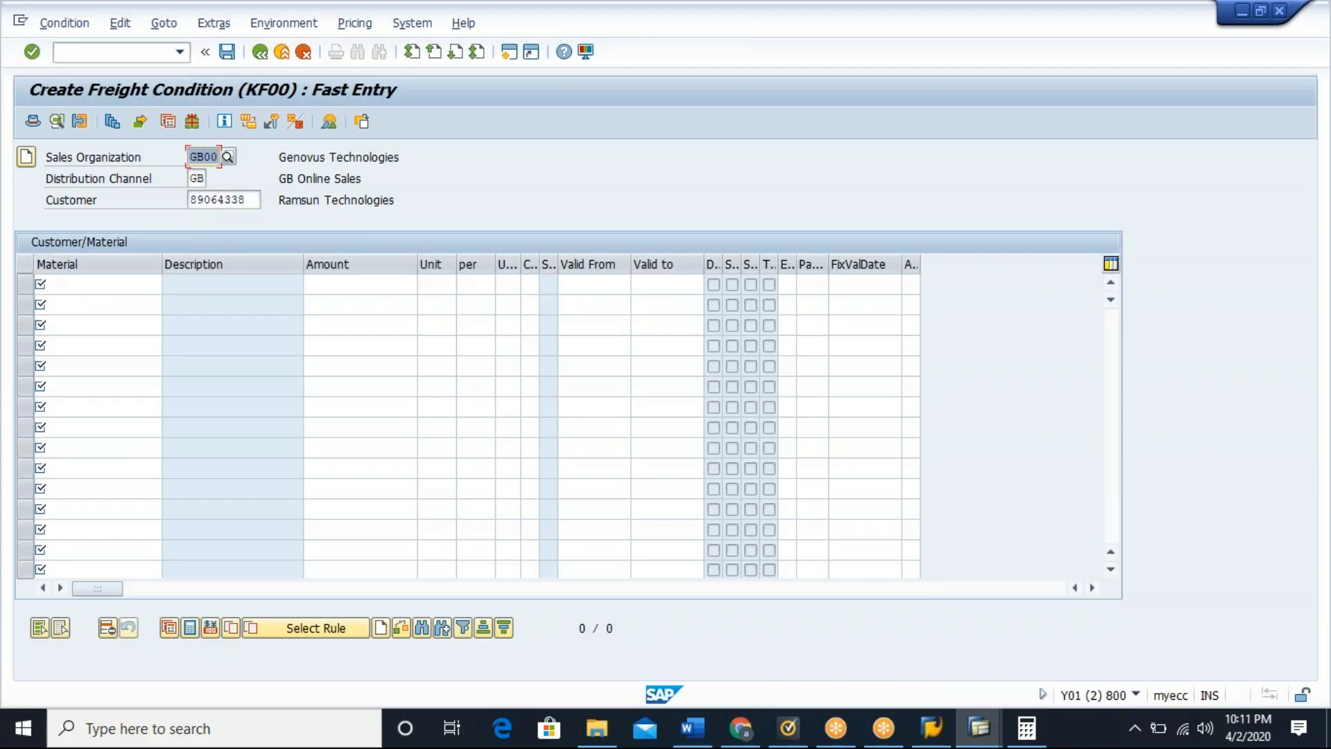
# Step: Run transaction VA01 and start a sales order of type GBOR for sales organization GB00, distribution channel GB and division GB
pyautogui.click(129, 52)
pyautogui.write('/')
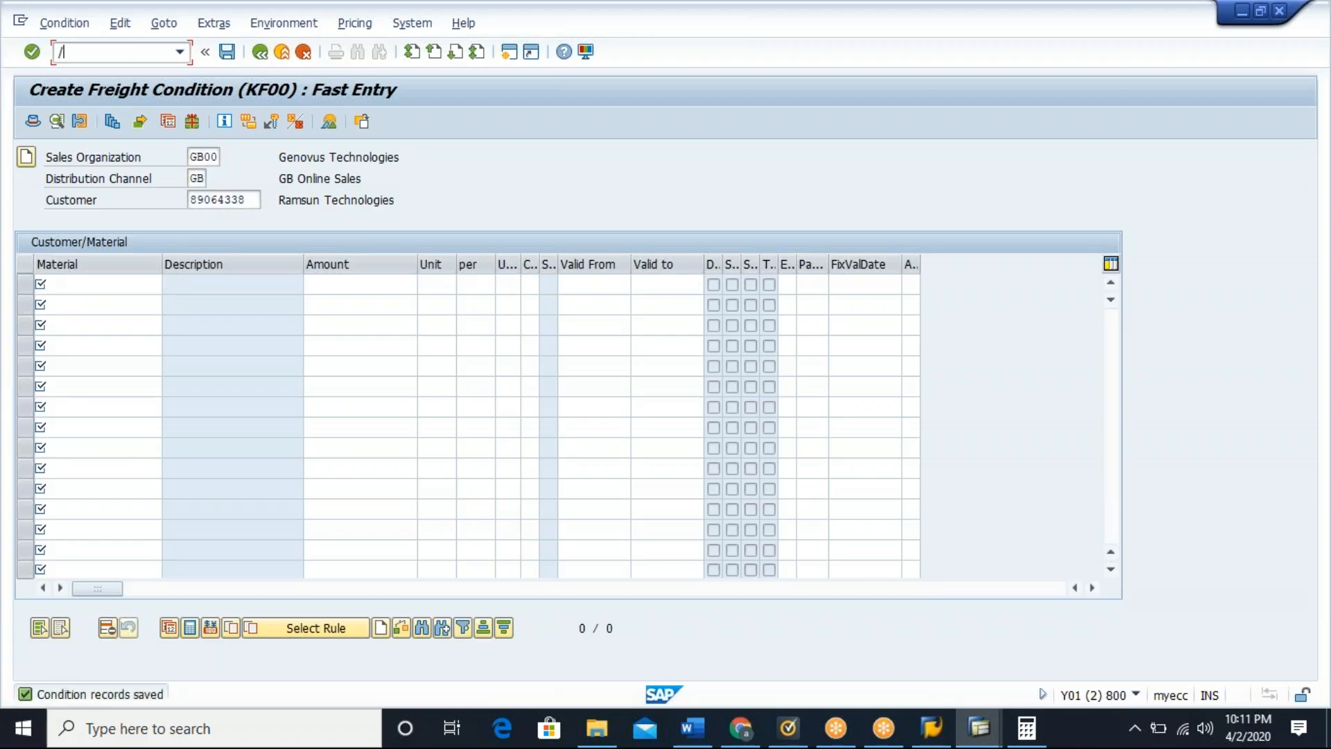
pyautogui.write('nva01')
pyautogui.press('Return')
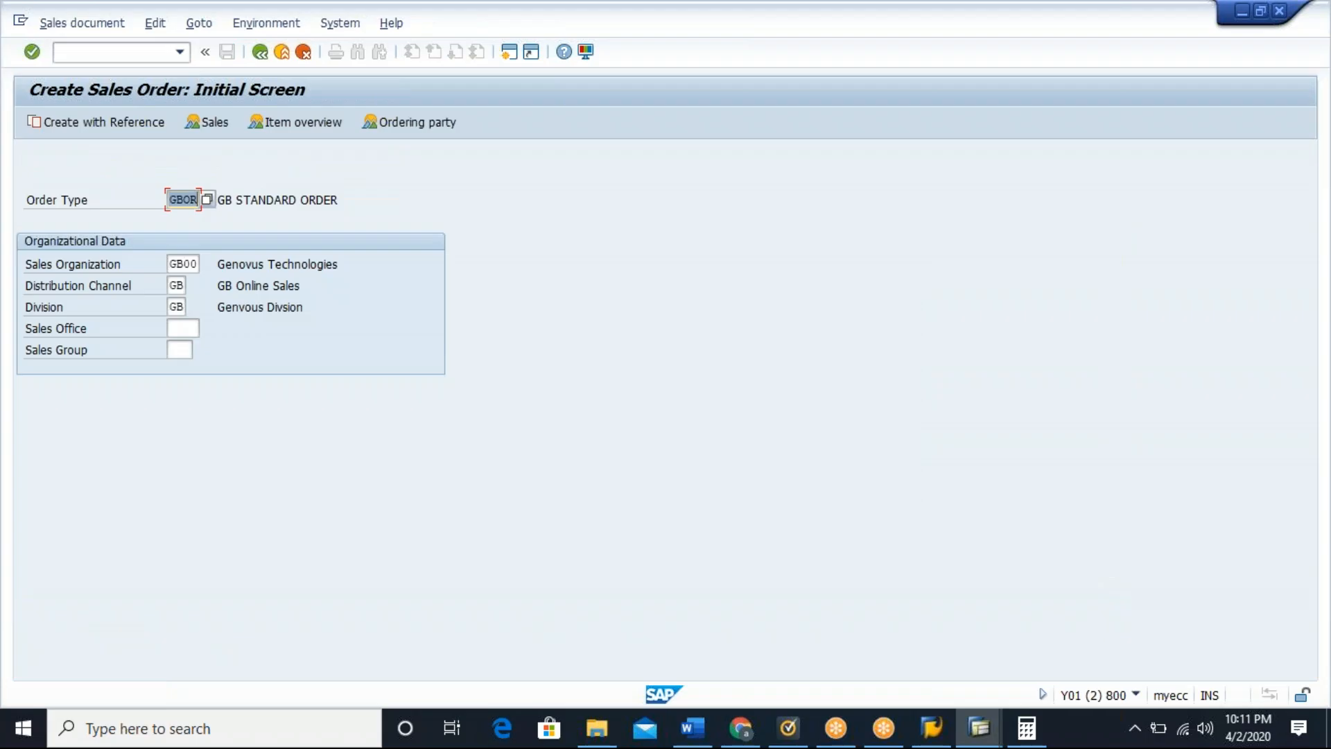
pyautogui.press('Return')
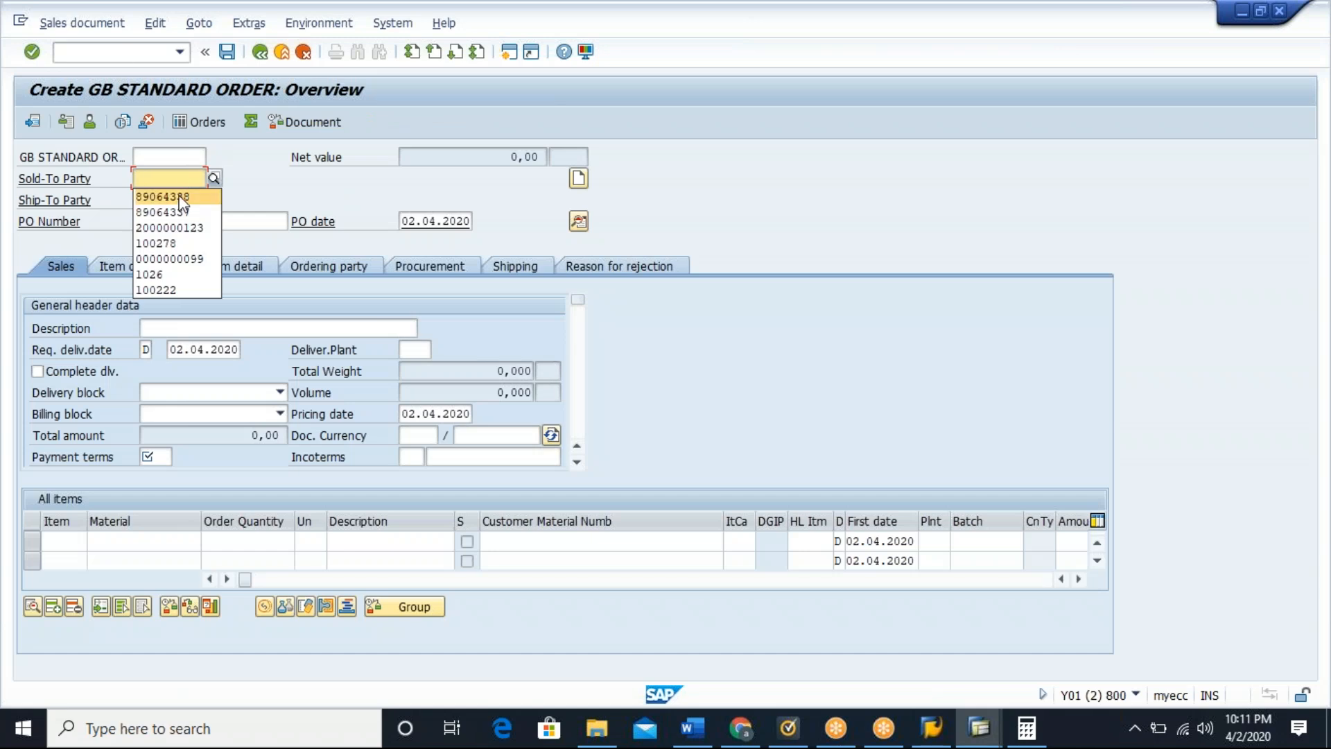
# Step: Fill in Ramsun Technologies' customer number as sold-to and ship-to party, and enter "April 2nd 2020- test5" as the PO reference
pyautogui.click(182, 199)
pyautogui.click(182, 200)
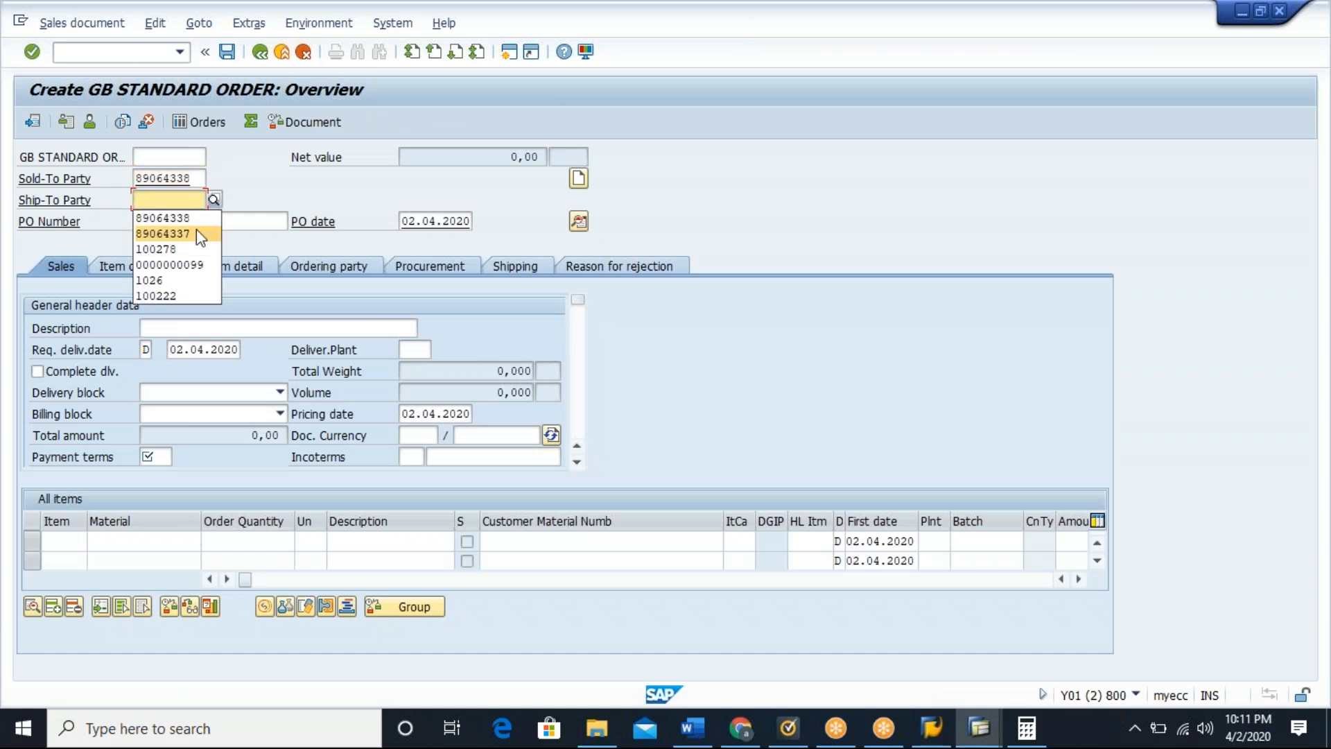
pyautogui.click(163, 217)
pyautogui.click(172, 220)
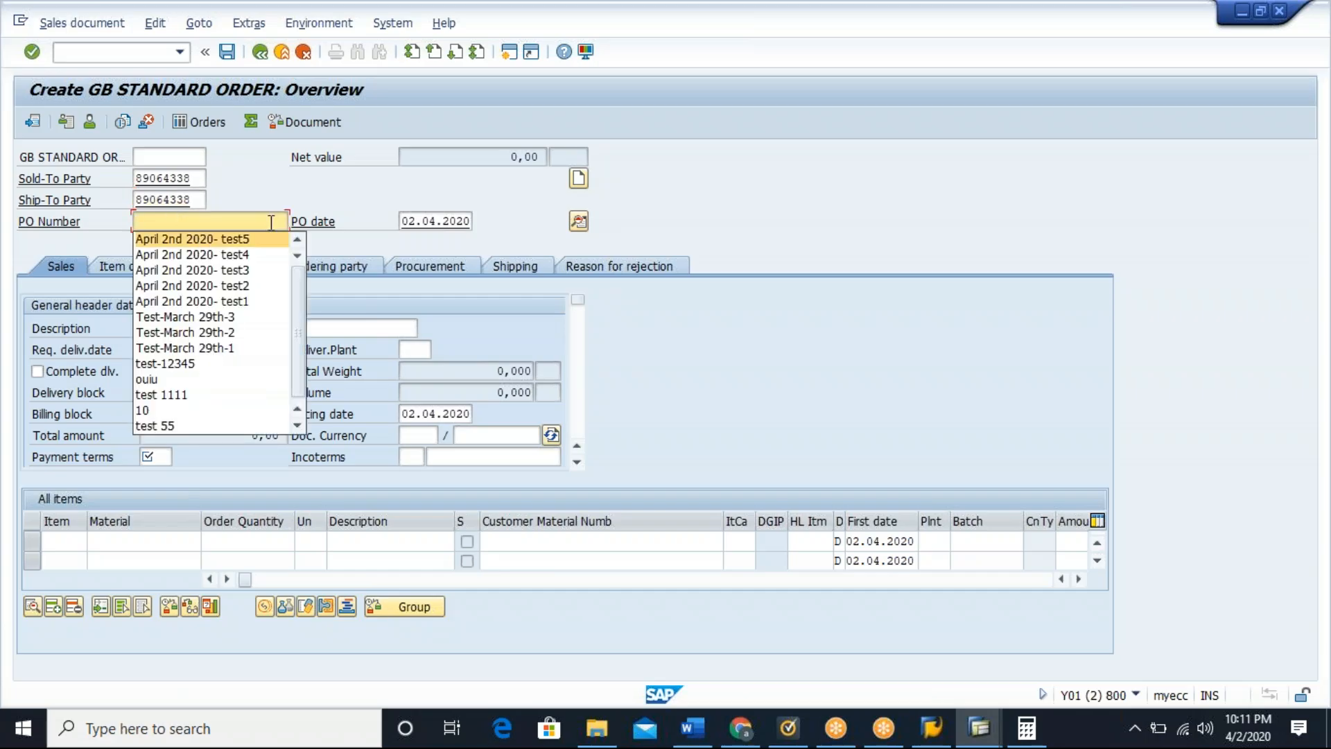
pyautogui.click(254, 239)
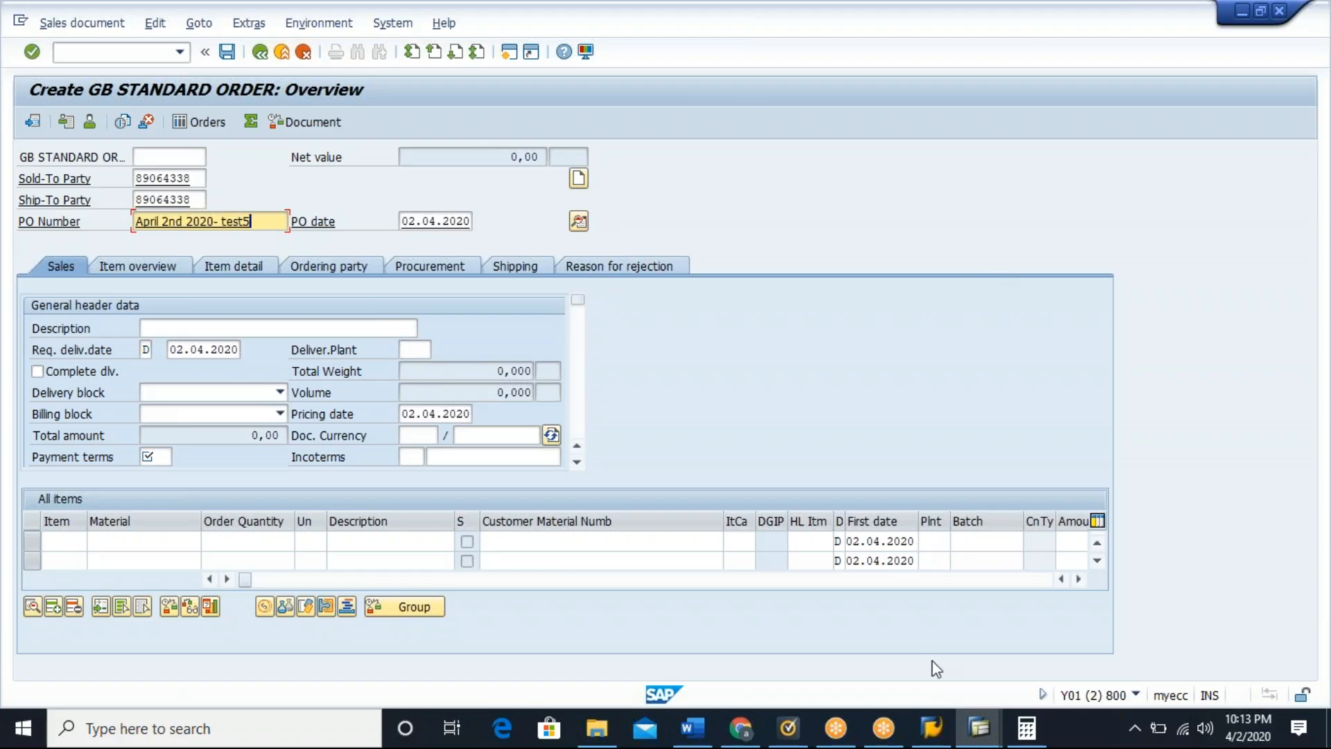
pyautogui.click(839, 32)
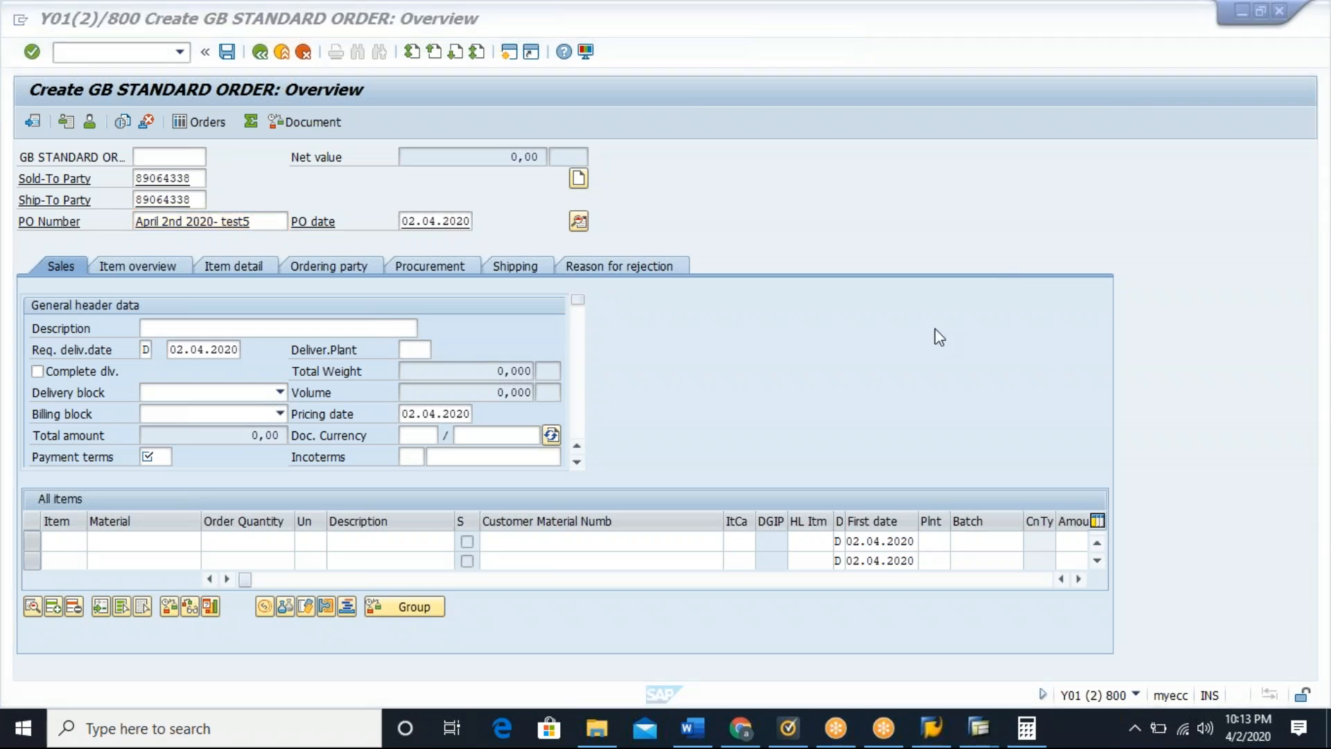